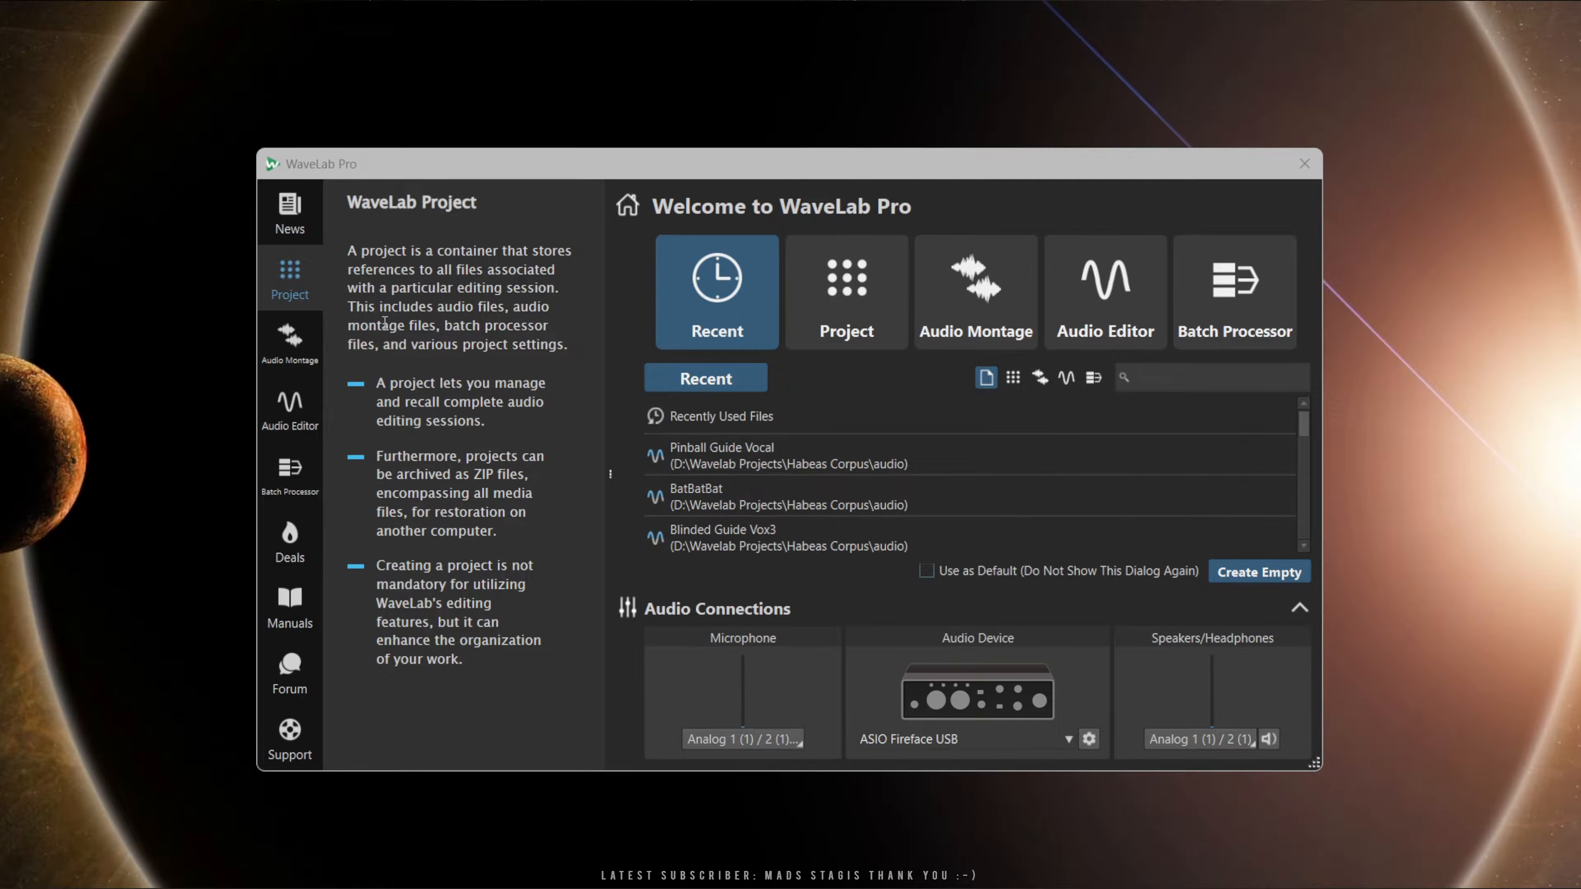
Collapse the WaveLab Project information pane so the welcome area fills the startup assistant.
{"action": "left_click", "coordinate": [292, 281]}
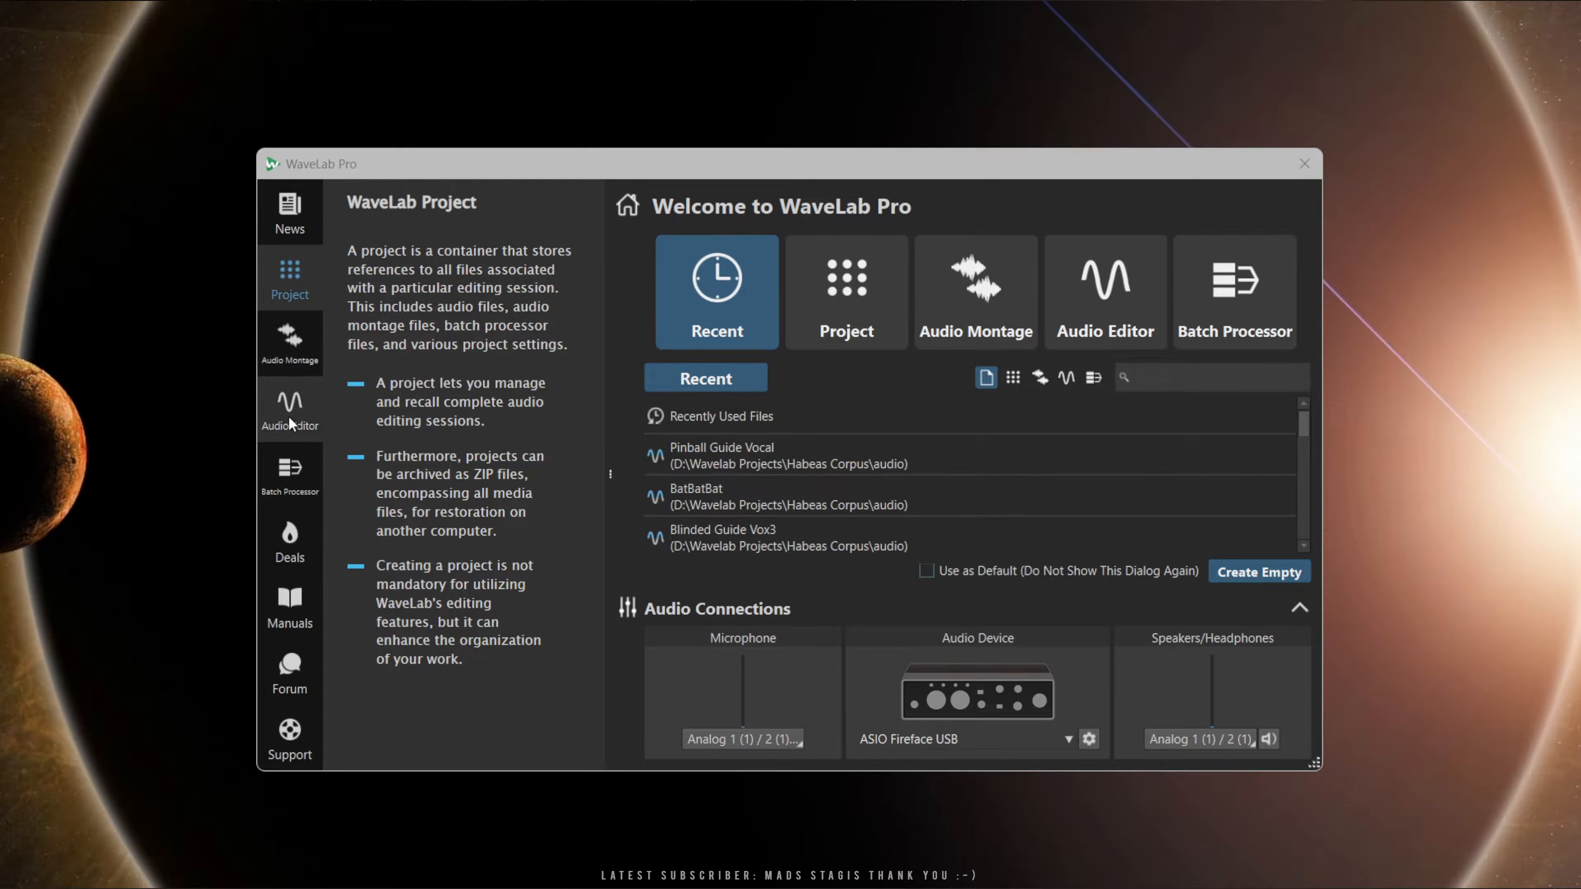
{"action": "left_click", "coordinate": [300, 287]}
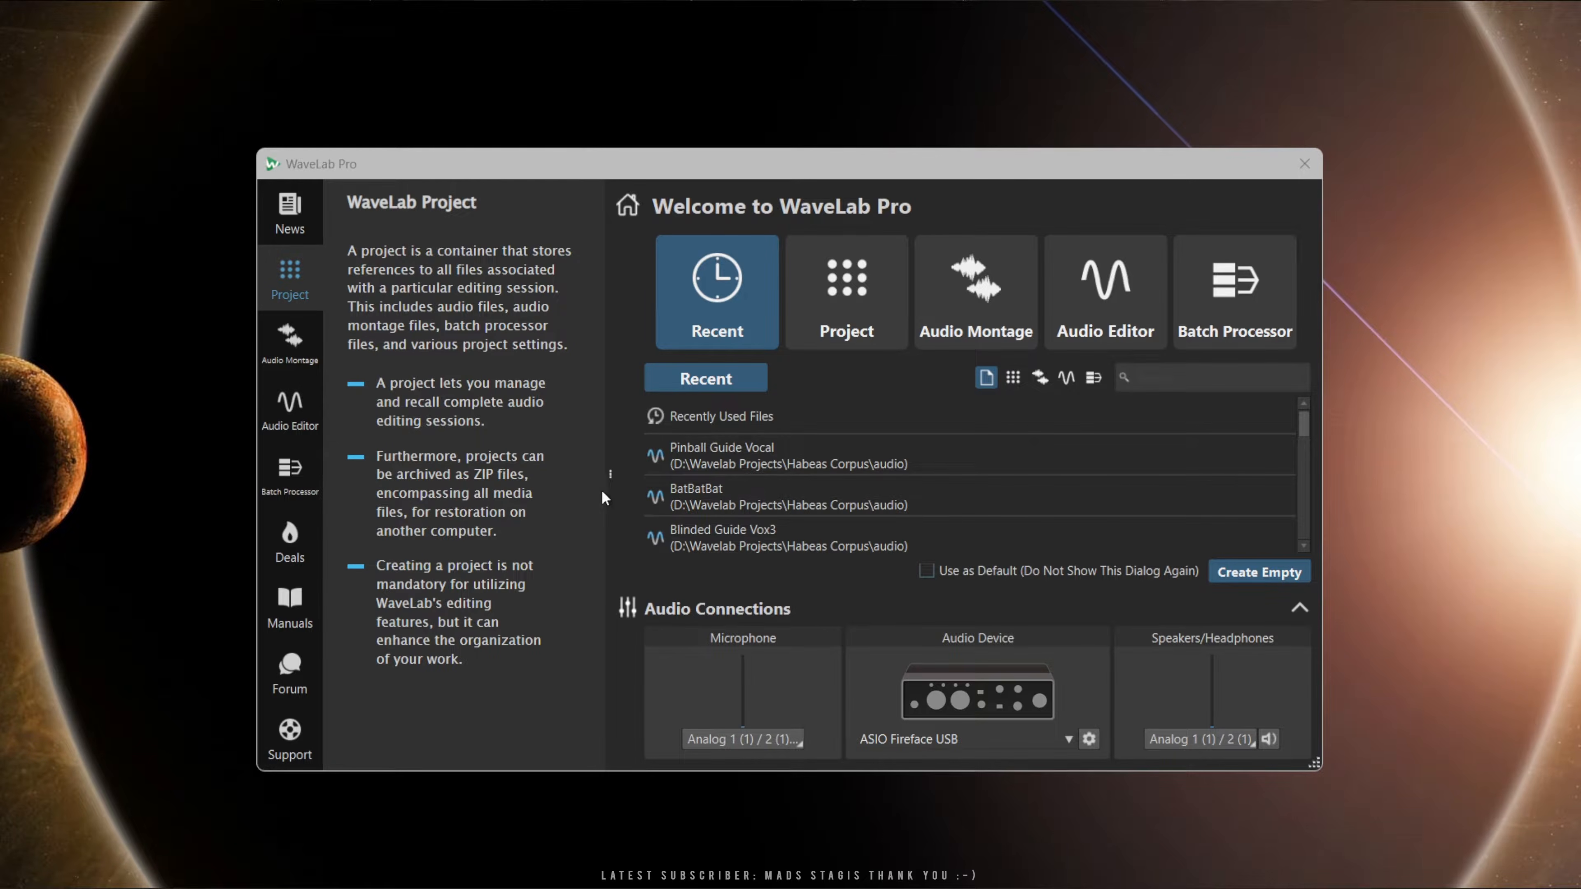
{"action": "left_click", "coordinate": [611, 477]}
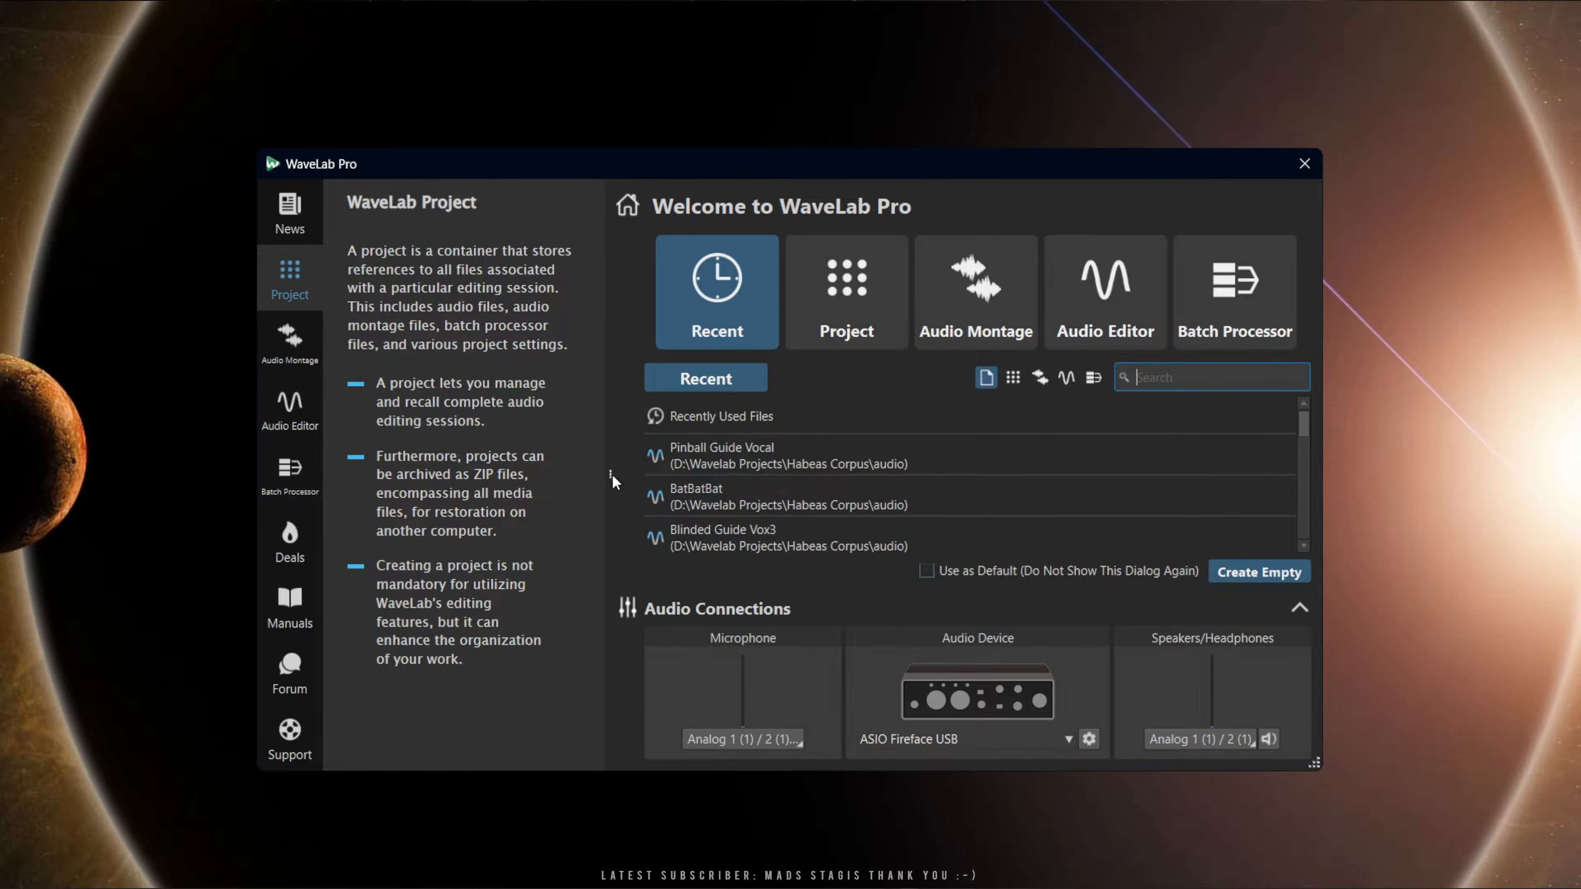
{"action": "left_click_drag", "start_coordinate": [611, 476], "coordinate": [359, 464]}
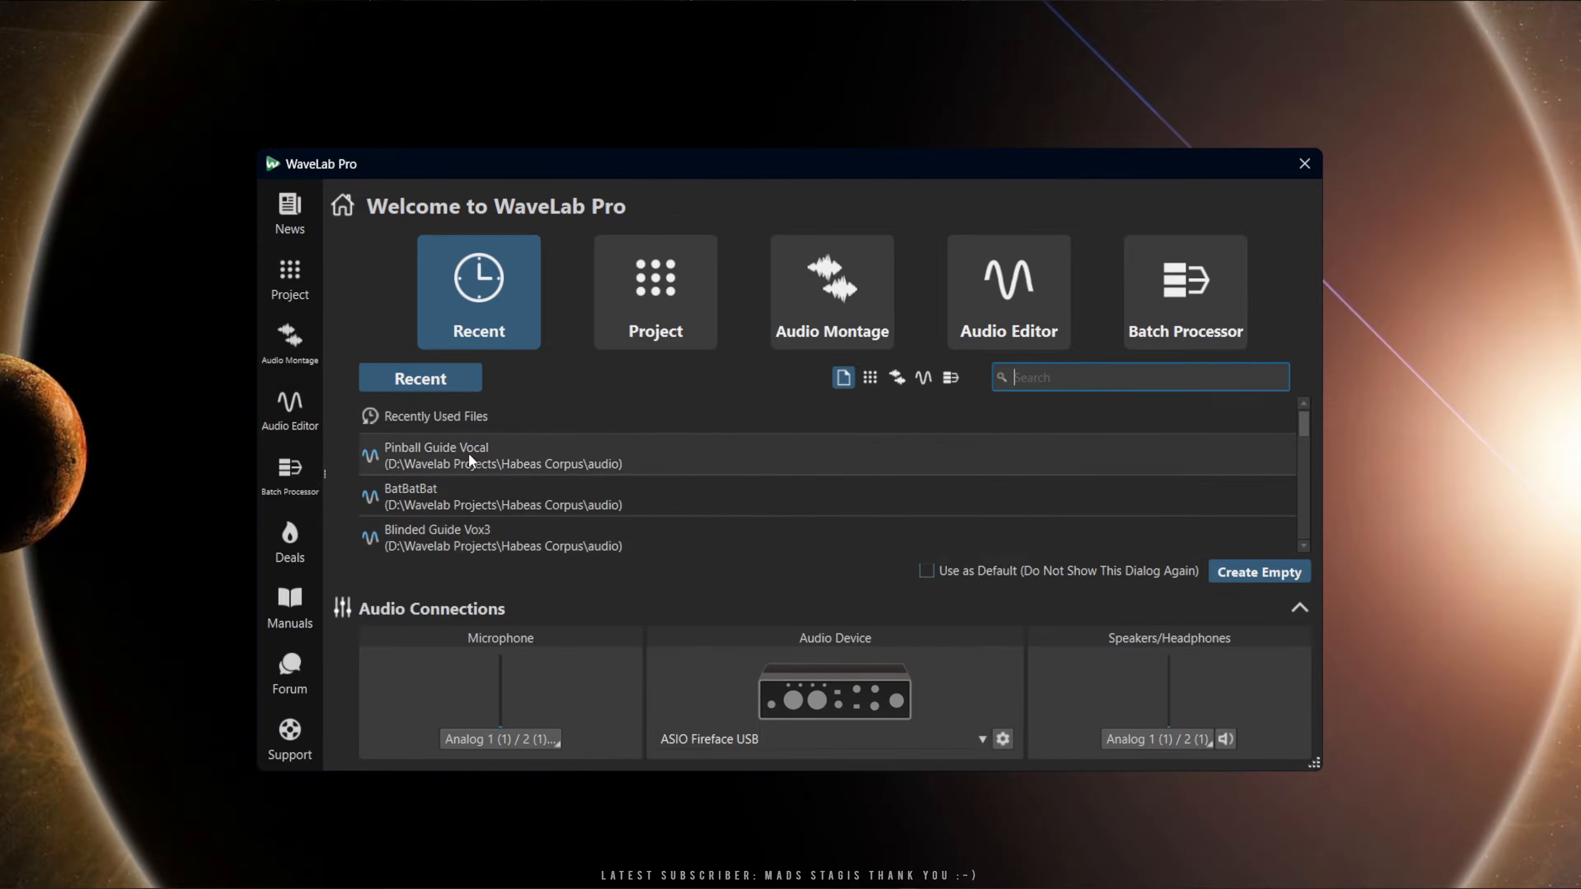
Browse the startup assistant's Project, Audio Montage, Audio Editor and Batch Processor categories and return to the Recent category.
{"action": "left_click", "coordinate": [650, 302]}
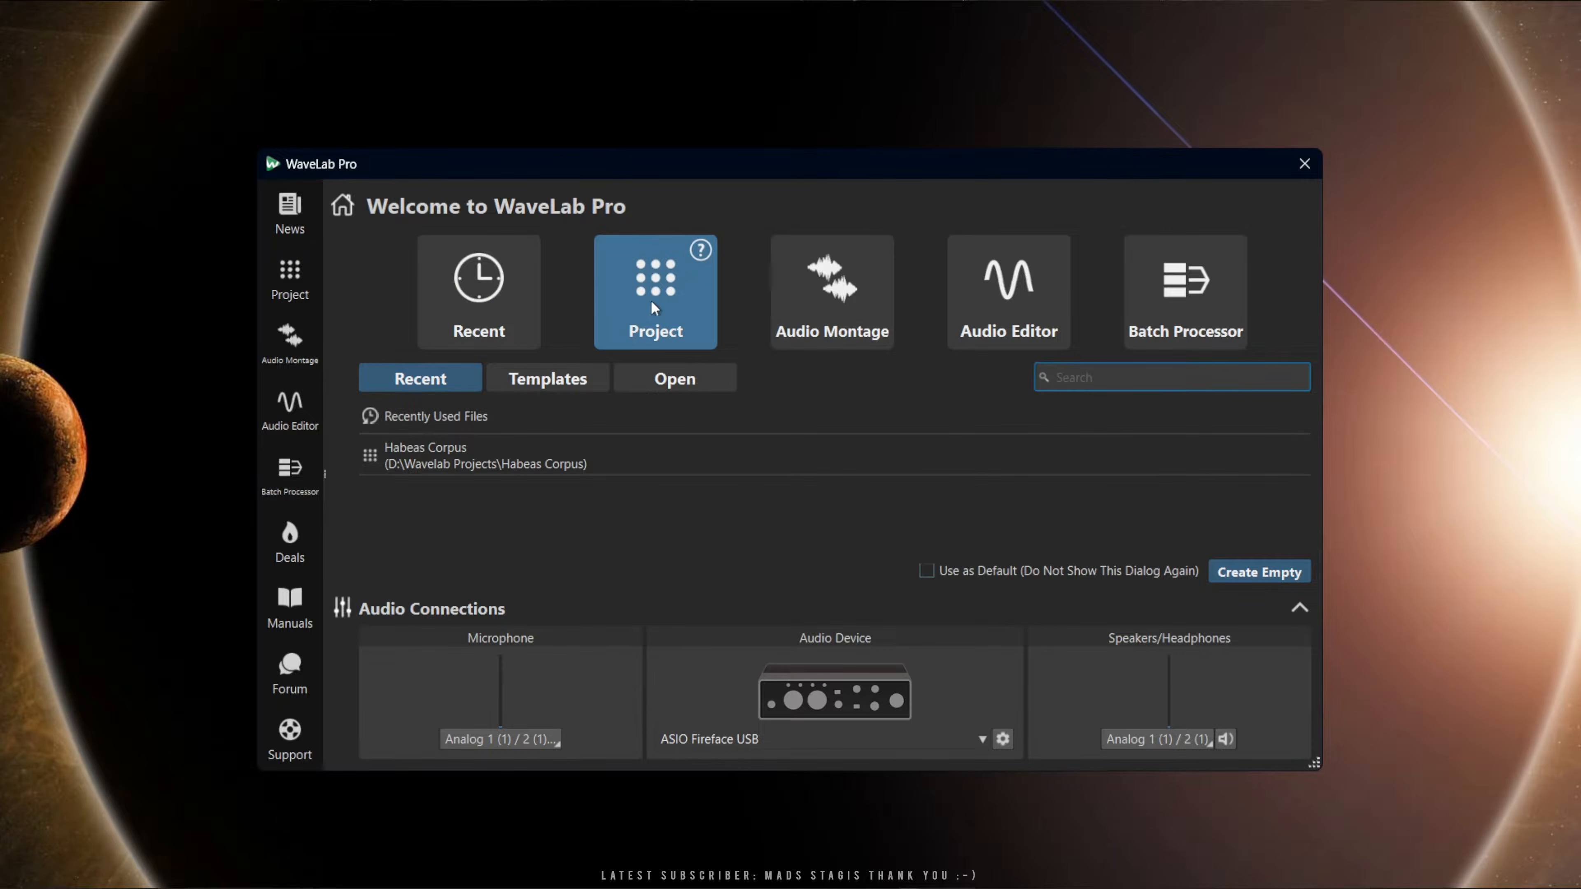
{"action": "left_click", "coordinate": [814, 307]}
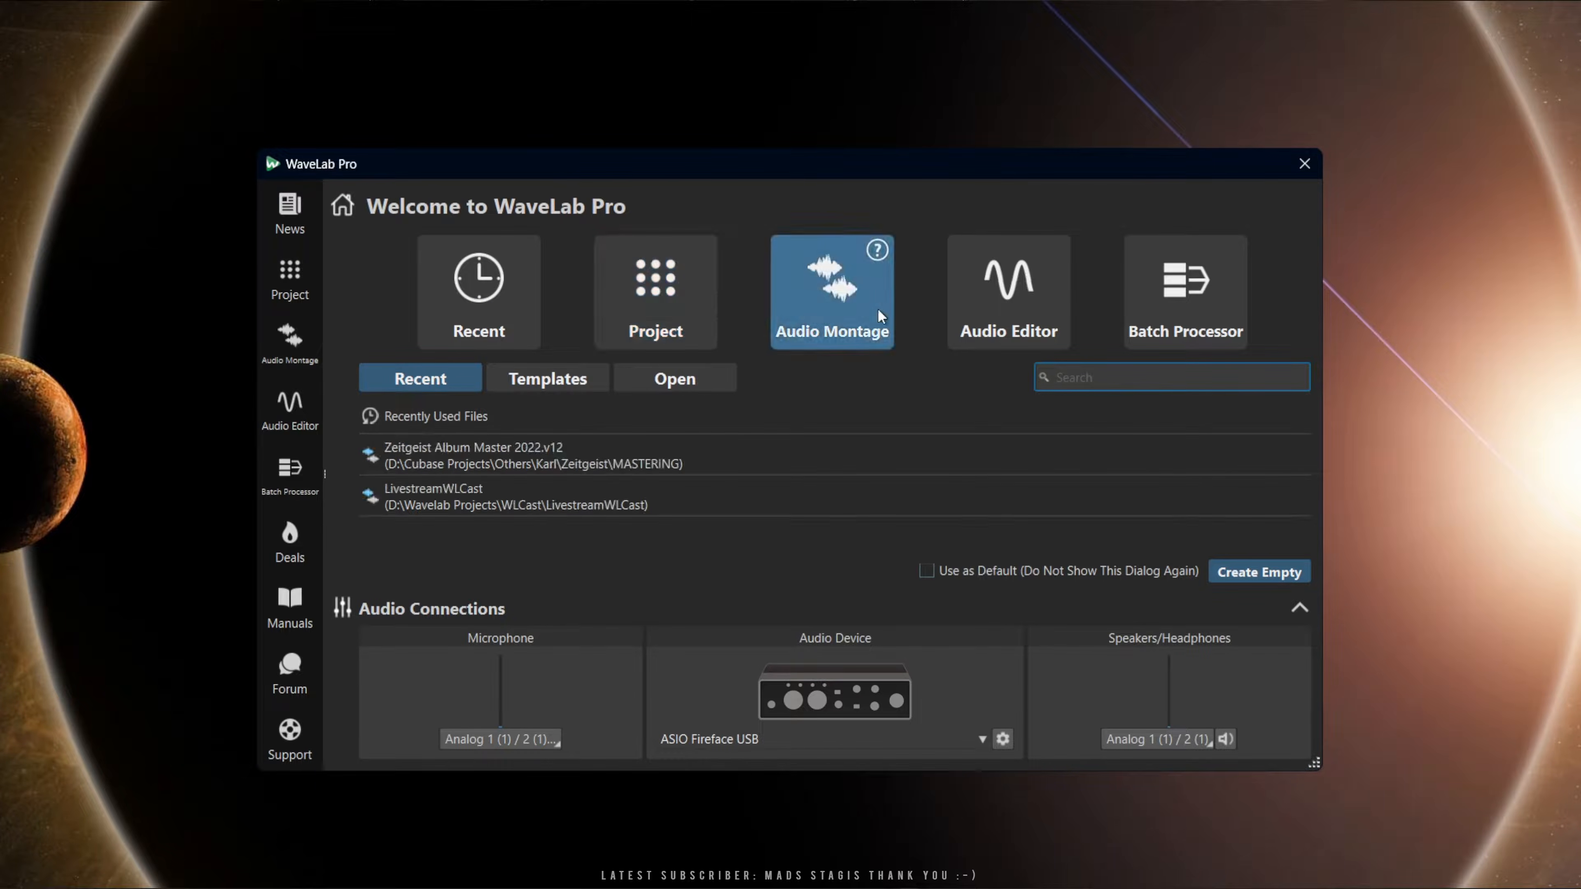
{"action": "left_click", "coordinate": [989, 301]}
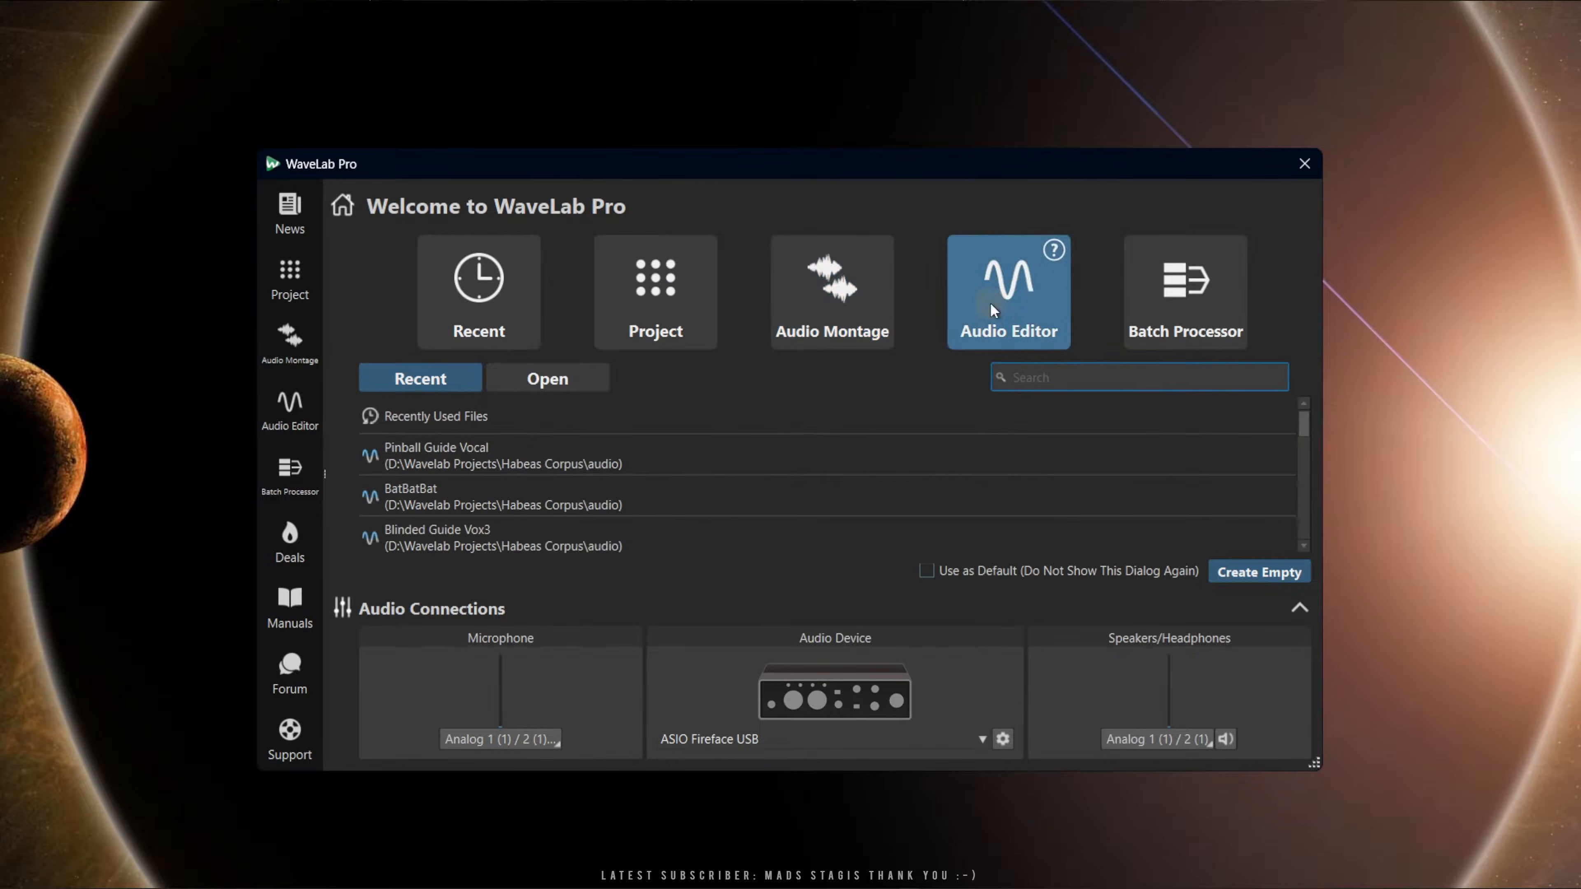
{"action": "left_click", "coordinate": [1172, 297]}
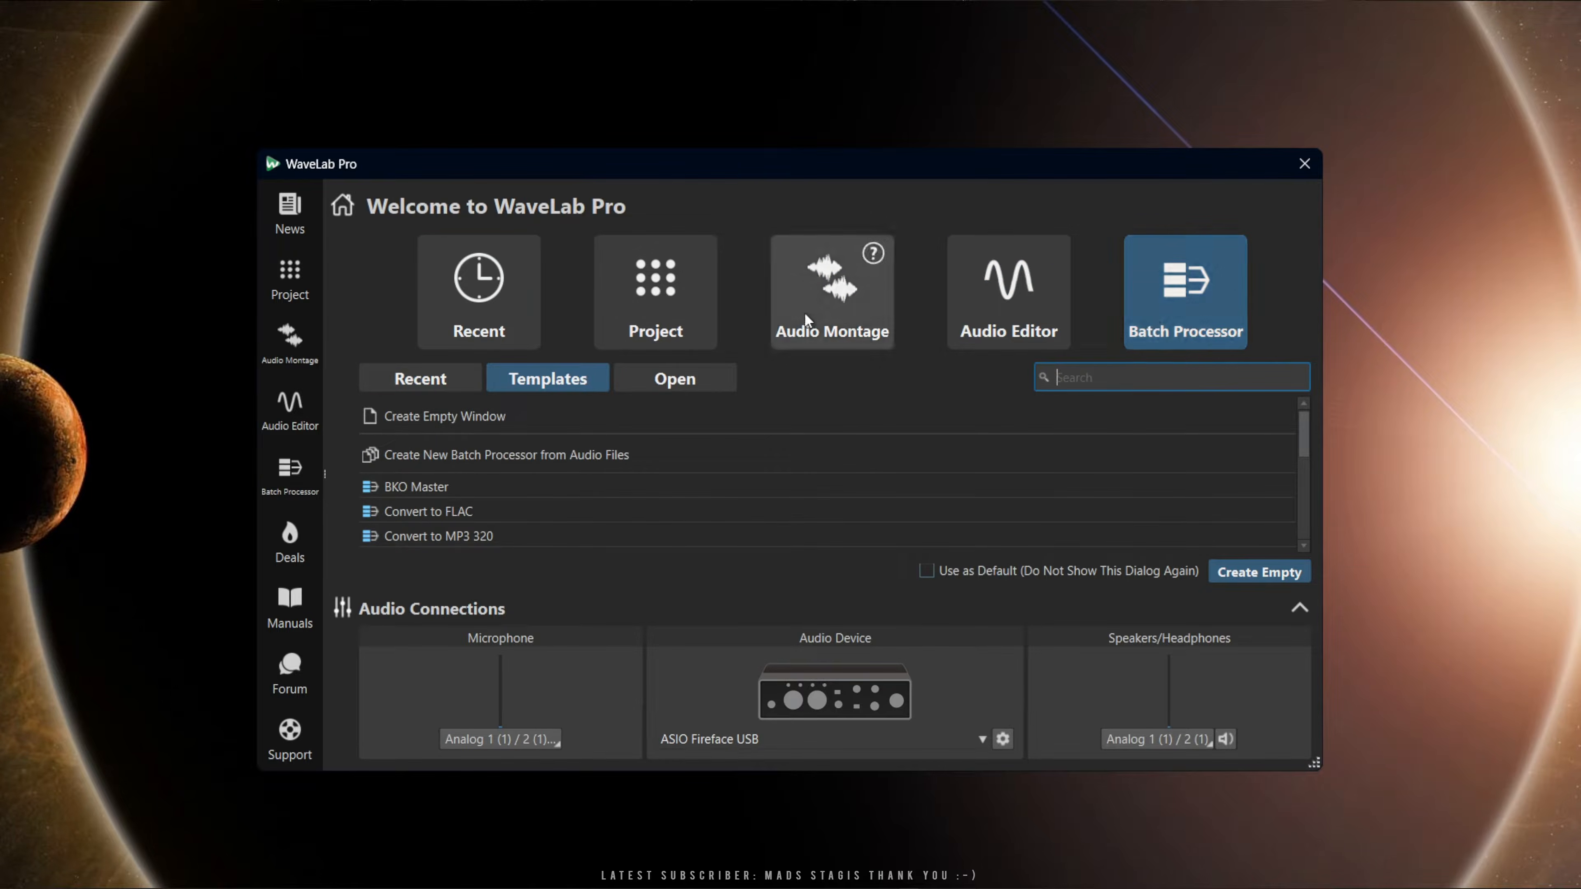
{"action": "left_click", "coordinate": [479, 293]}
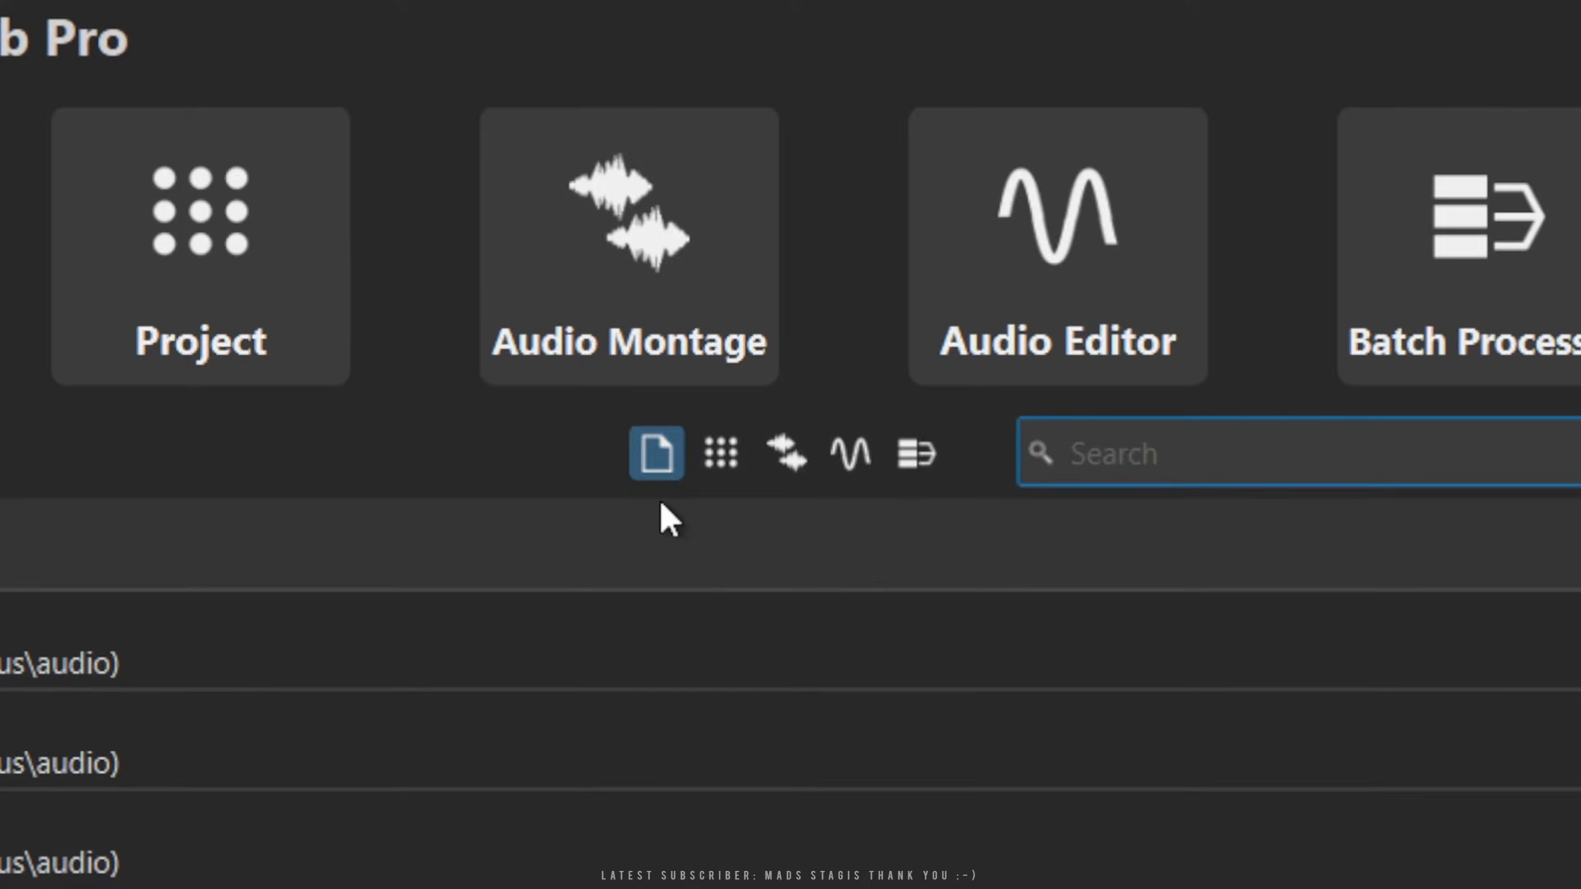
Look through the recently used files, filtering them by project, audio montage, audio file and batch processor before showing all types again.
{"action": "scroll", "coordinate": [84, 713], "scroll_direction": "down", "scroll_amount": 1}
{"action": "scroll", "coordinate": [100, 741], "scroll_direction": "down", "scroll_amount": 6}
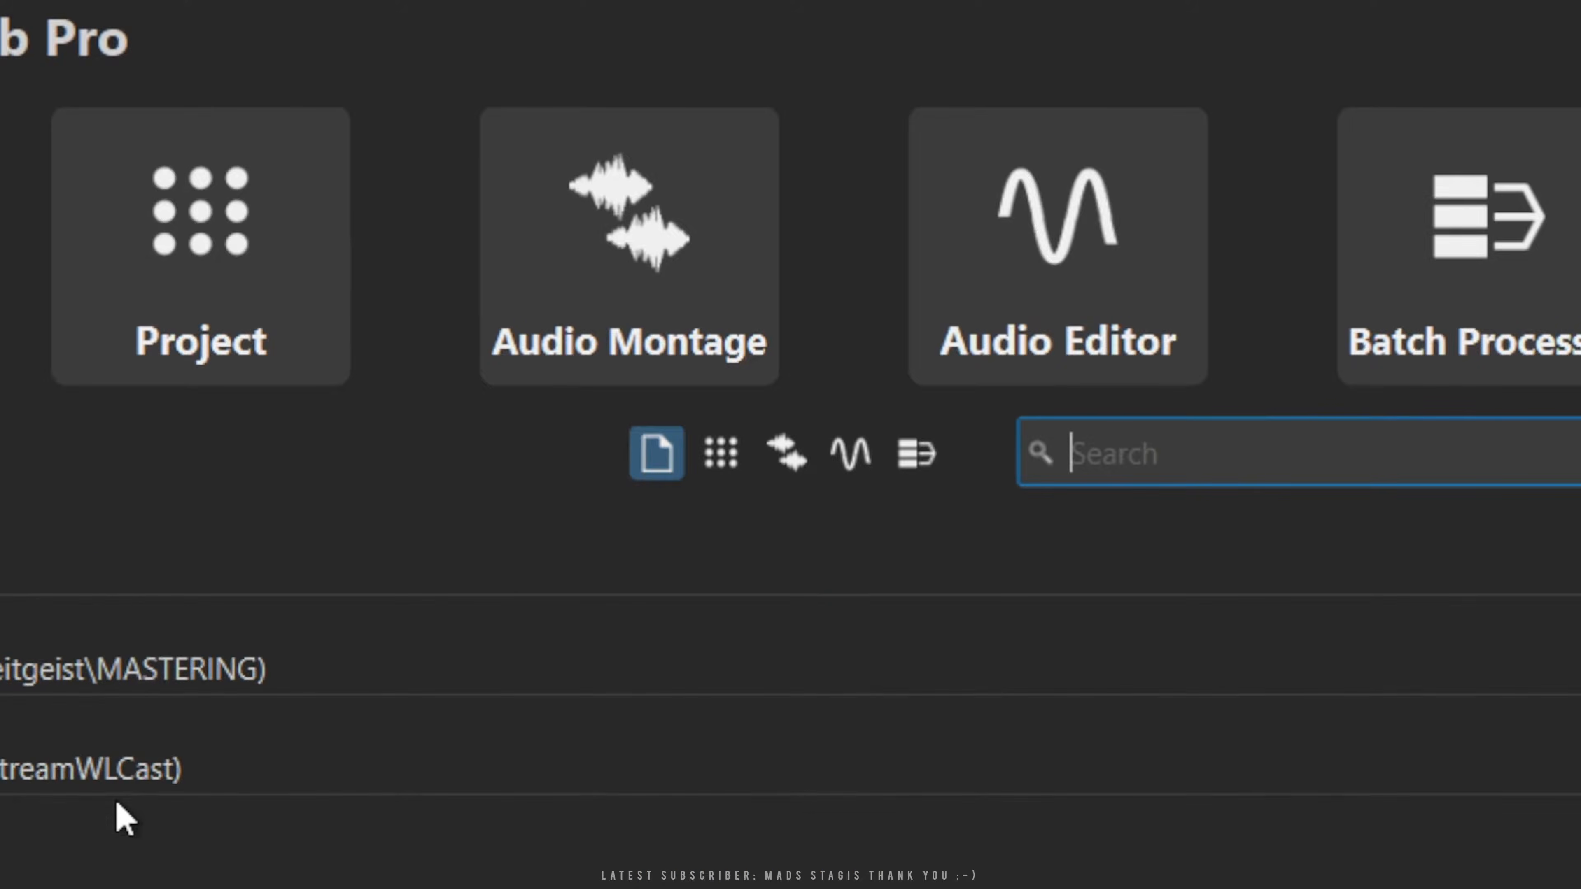
{"action": "scroll", "coordinate": [116, 803], "scroll_direction": "up", "scroll_amount": 7}
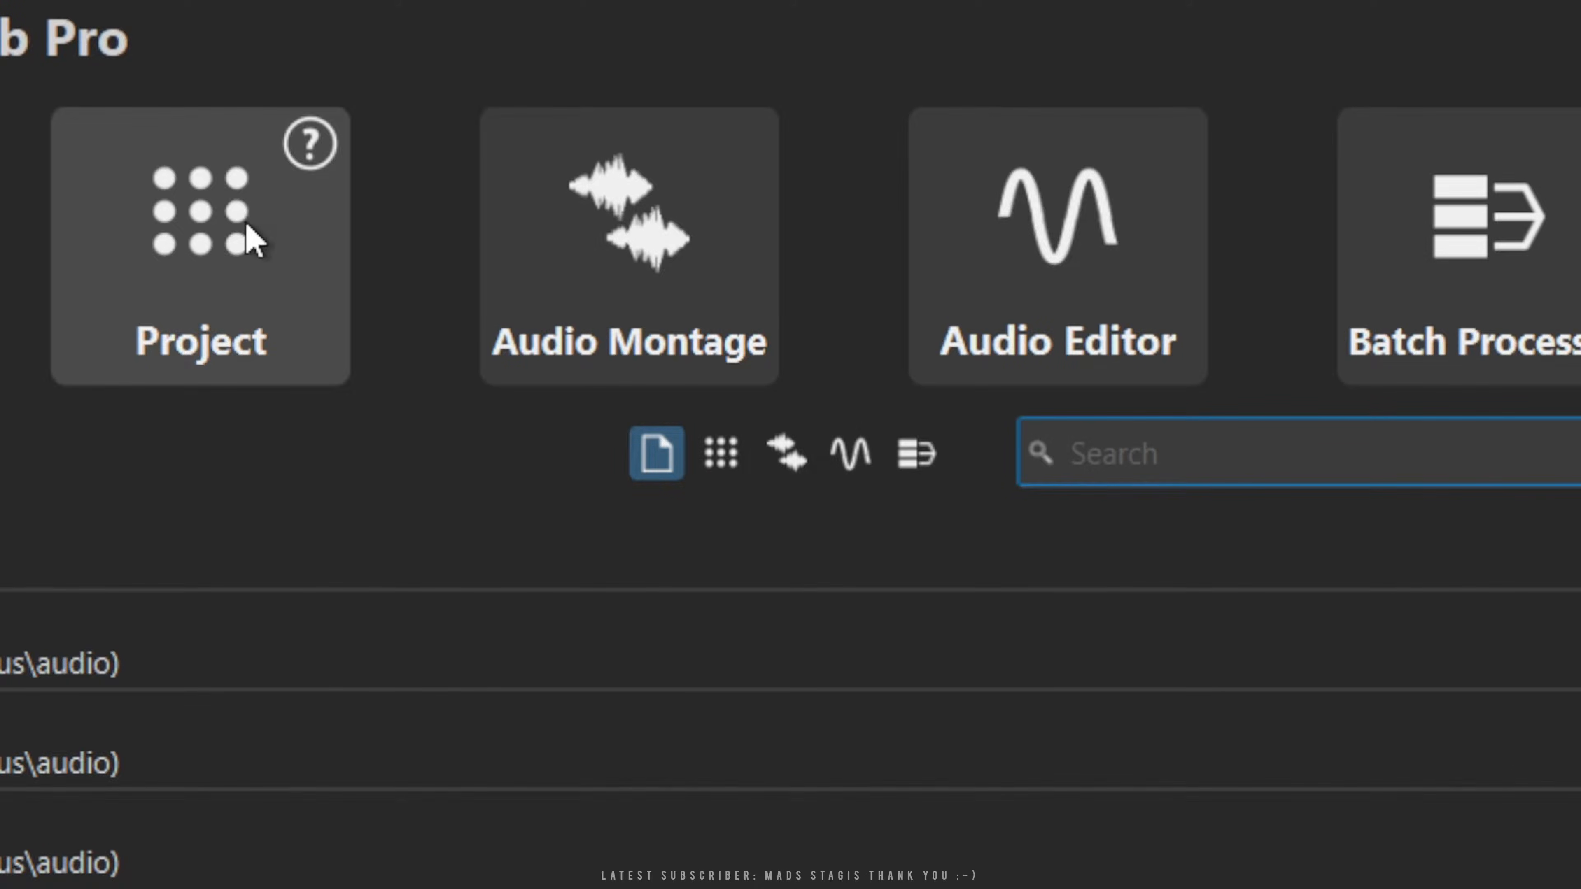
{"action": "left_click", "coordinate": [716, 461]}
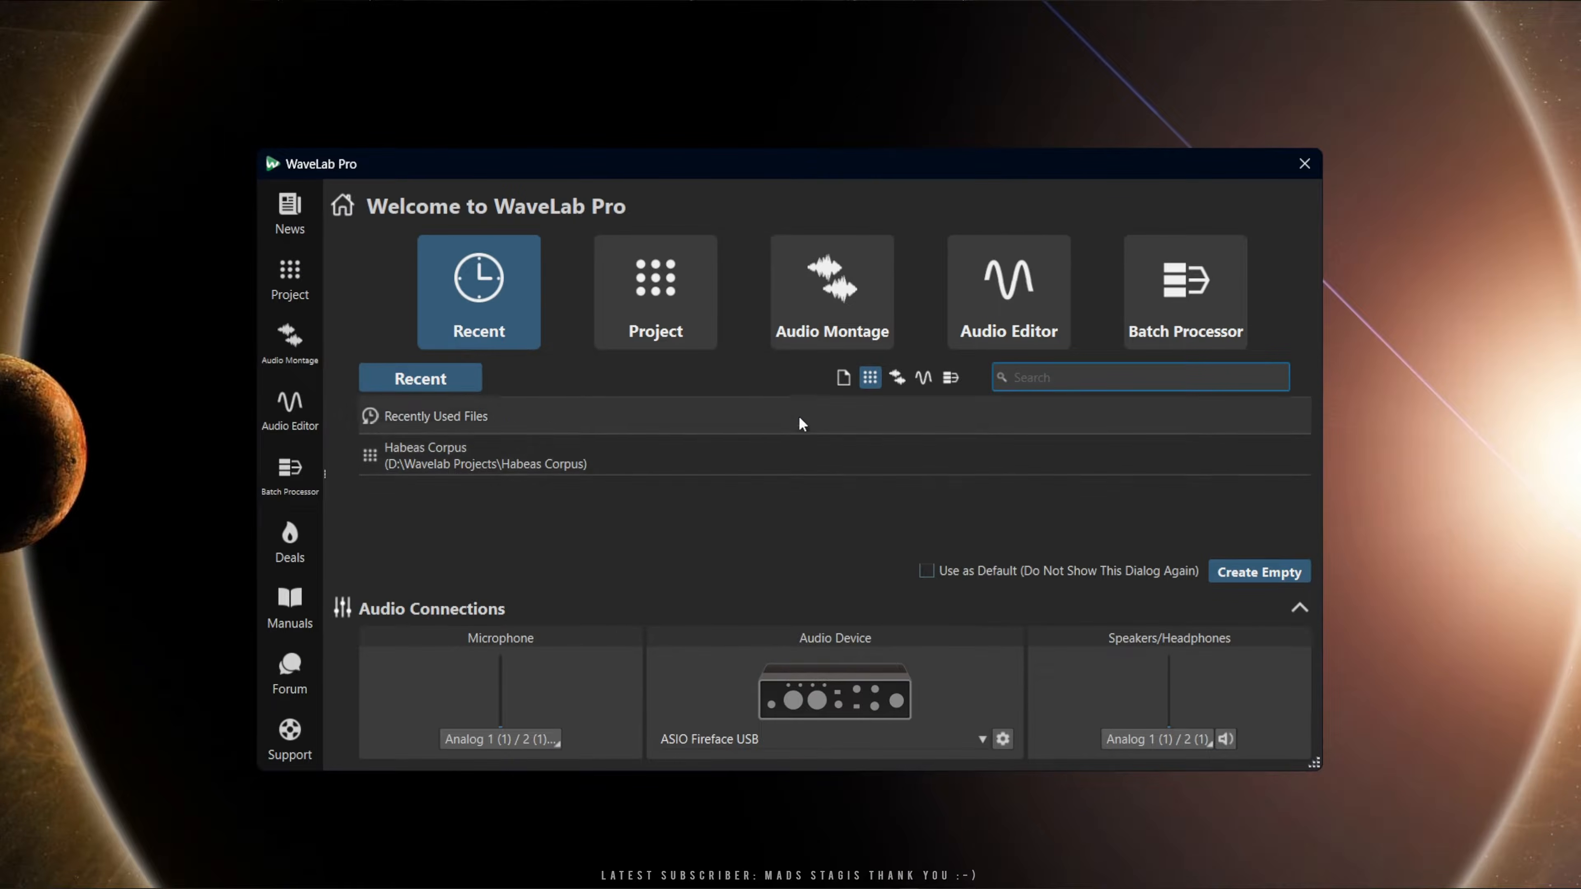
{"action": "left_click", "coordinate": [902, 379]}
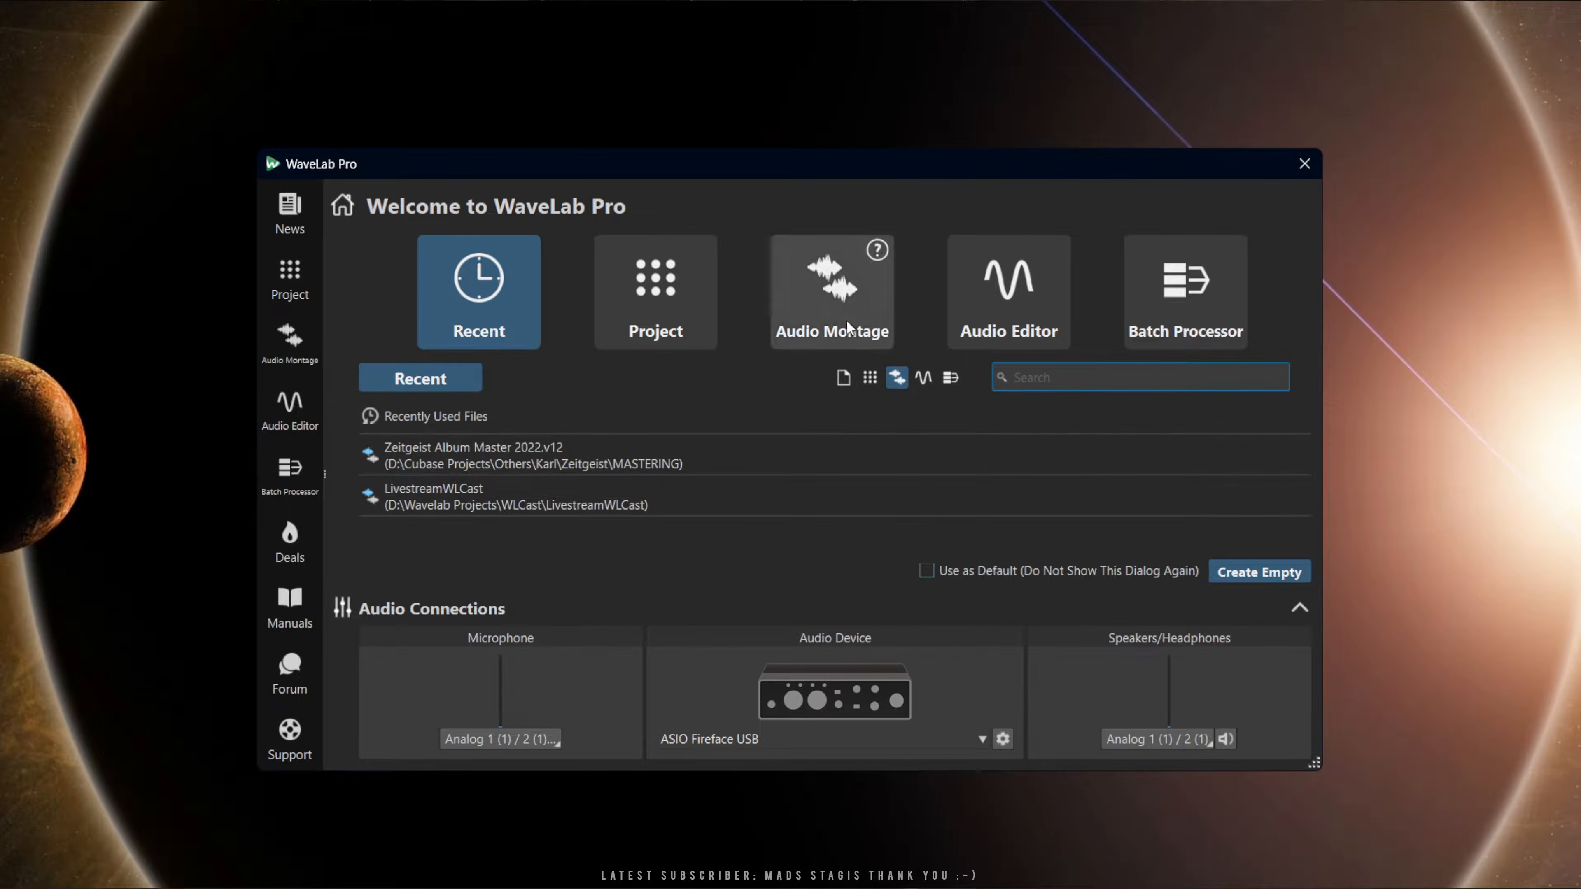
{"action": "left_click", "coordinate": [924, 378]}
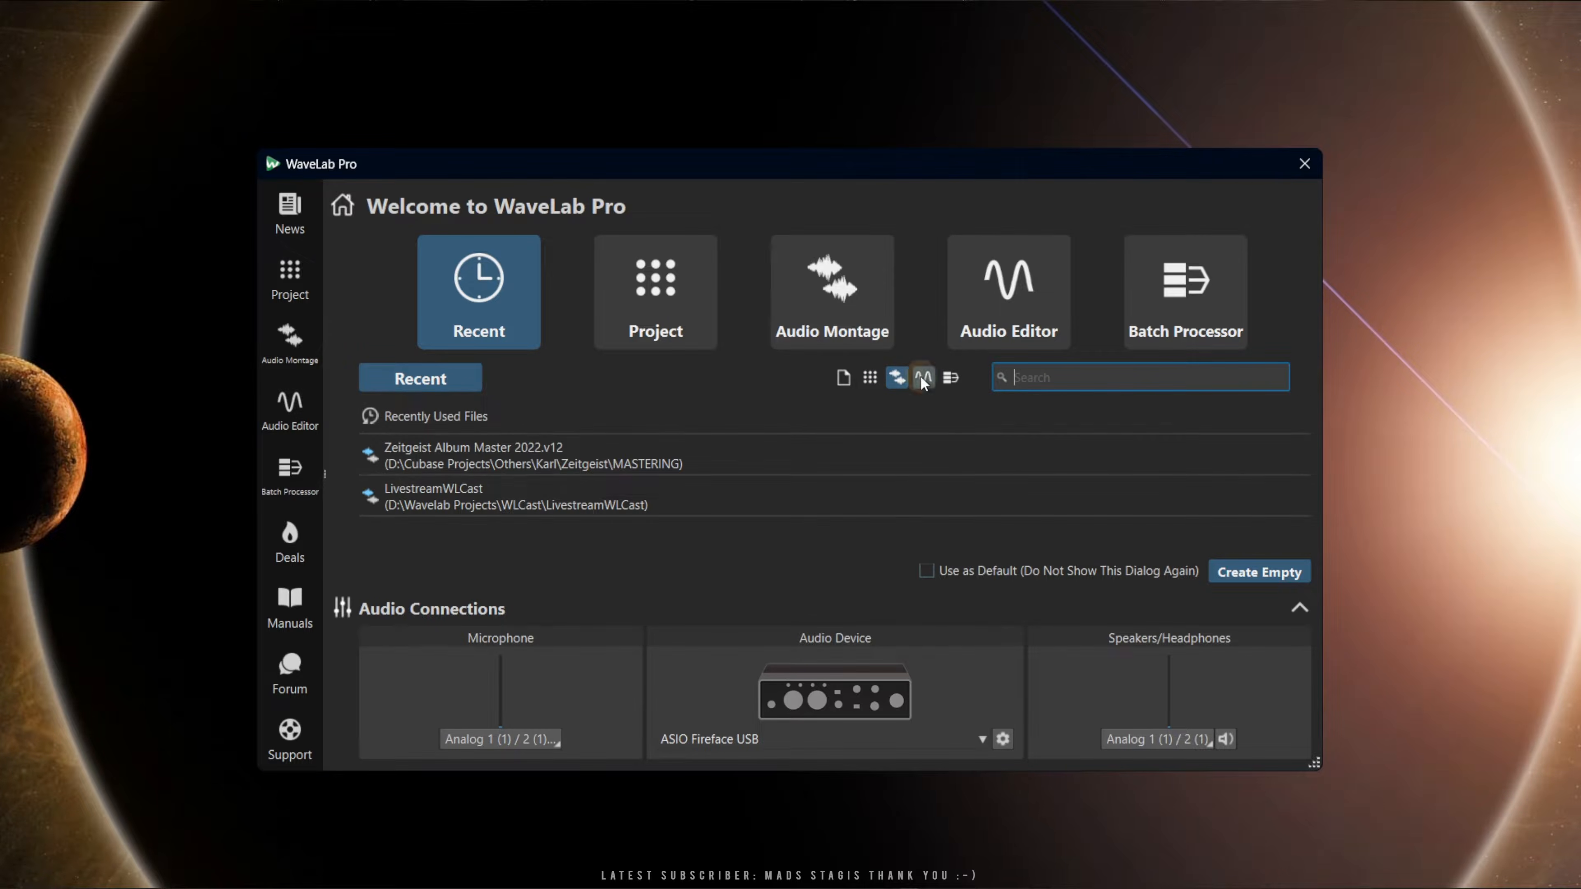
{"action": "scroll", "coordinate": [507, 460], "scroll_direction": "down", "scroll_amount": 5}
{"action": "scroll", "coordinate": [507, 499], "scroll_direction": "up", "scroll_amount": 5}
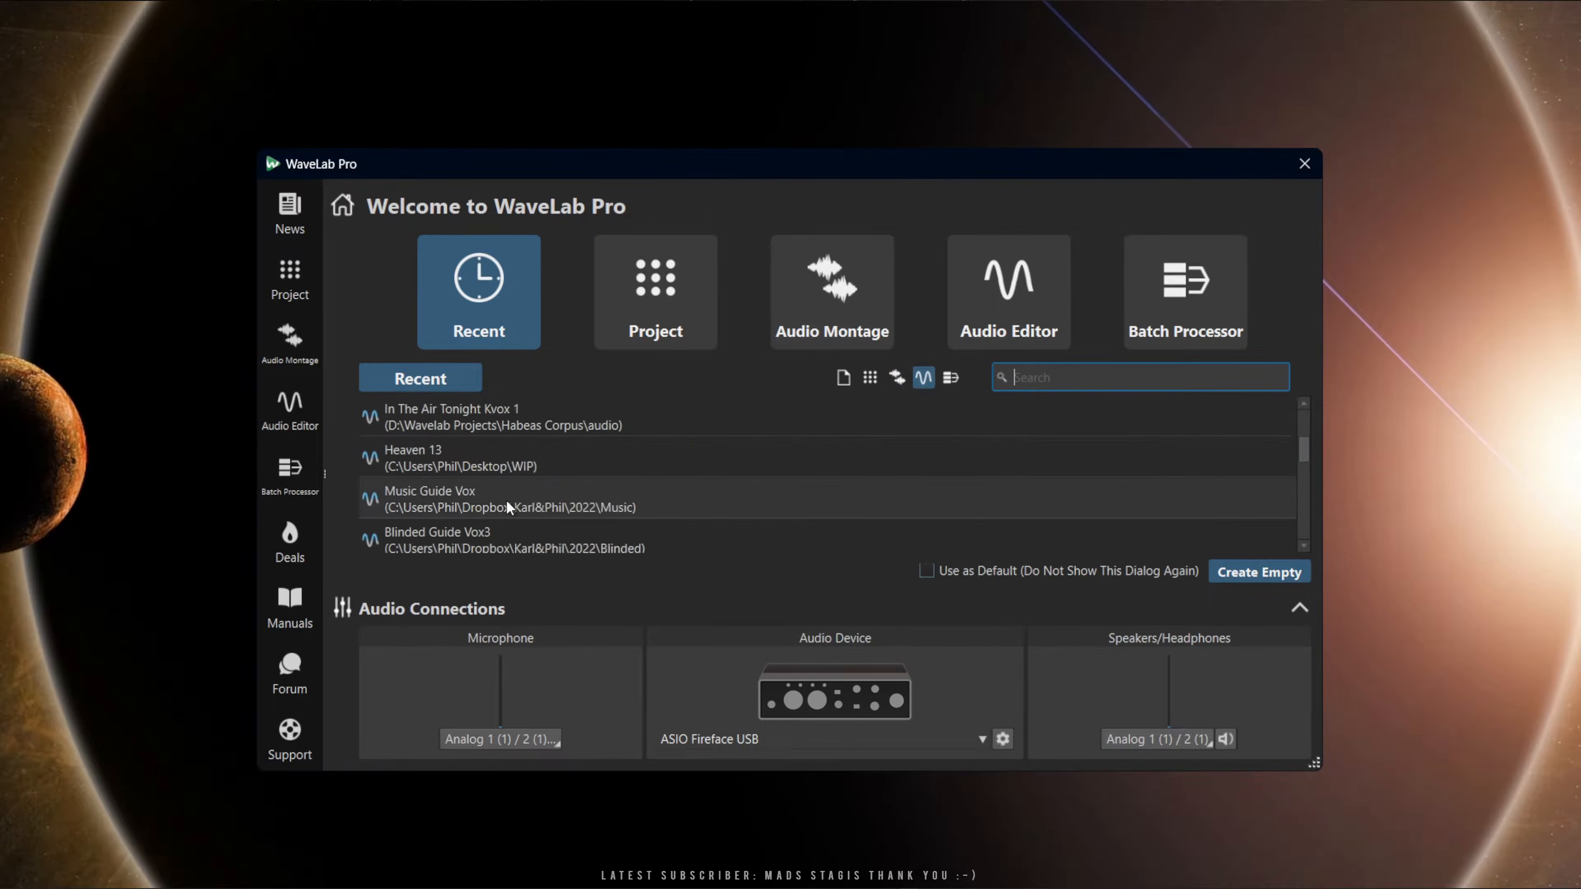
{"action": "left_click", "coordinate": [951, 378]}
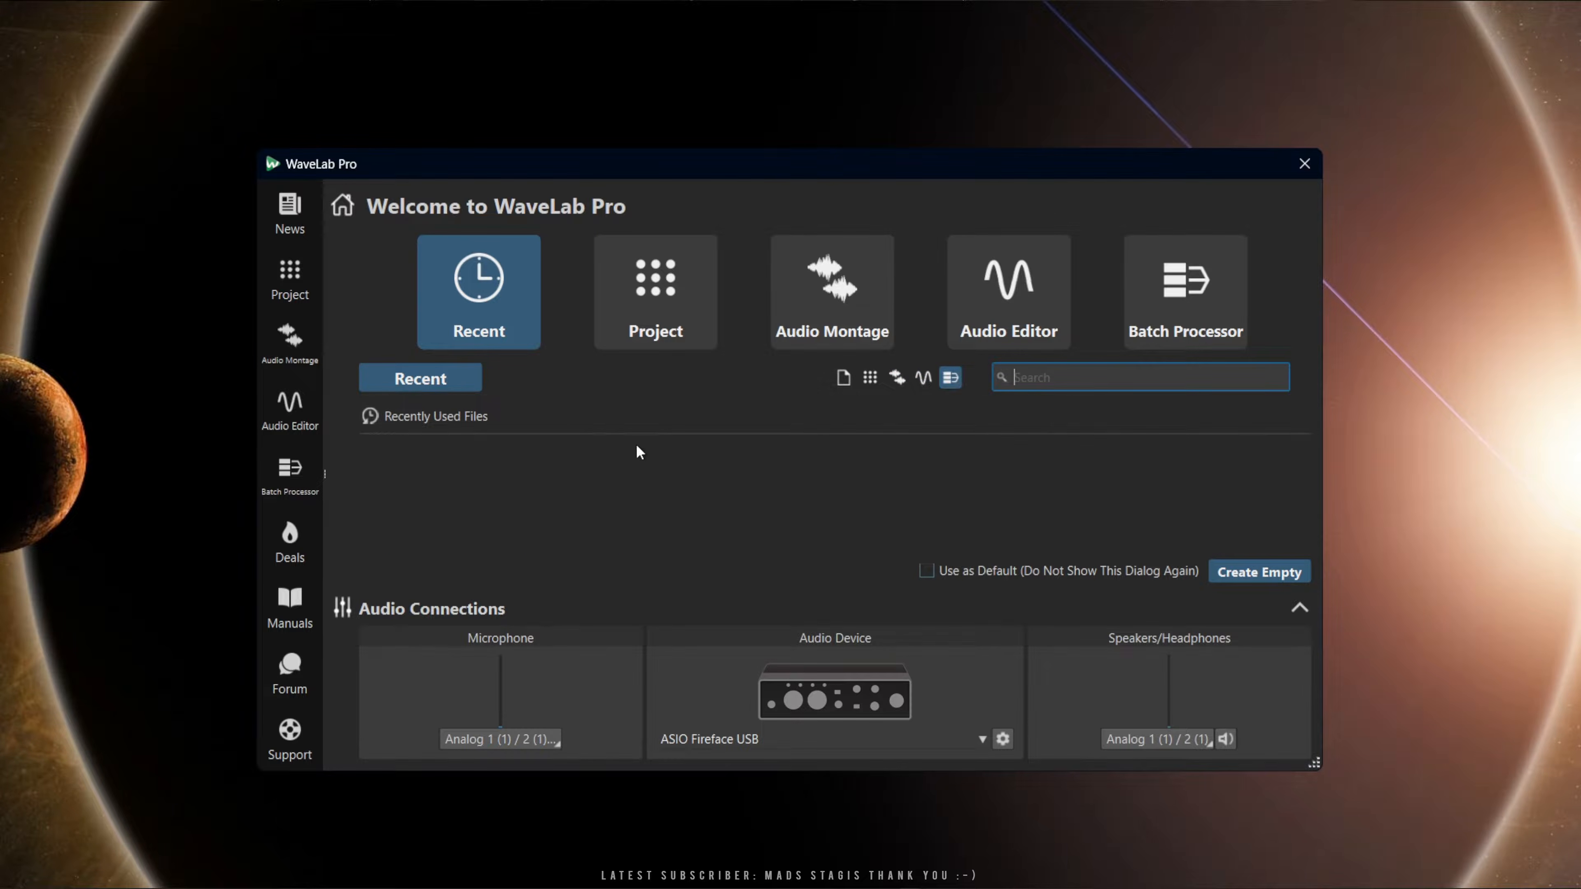
{"action": "left_click", "coordinate": [840, 379]}
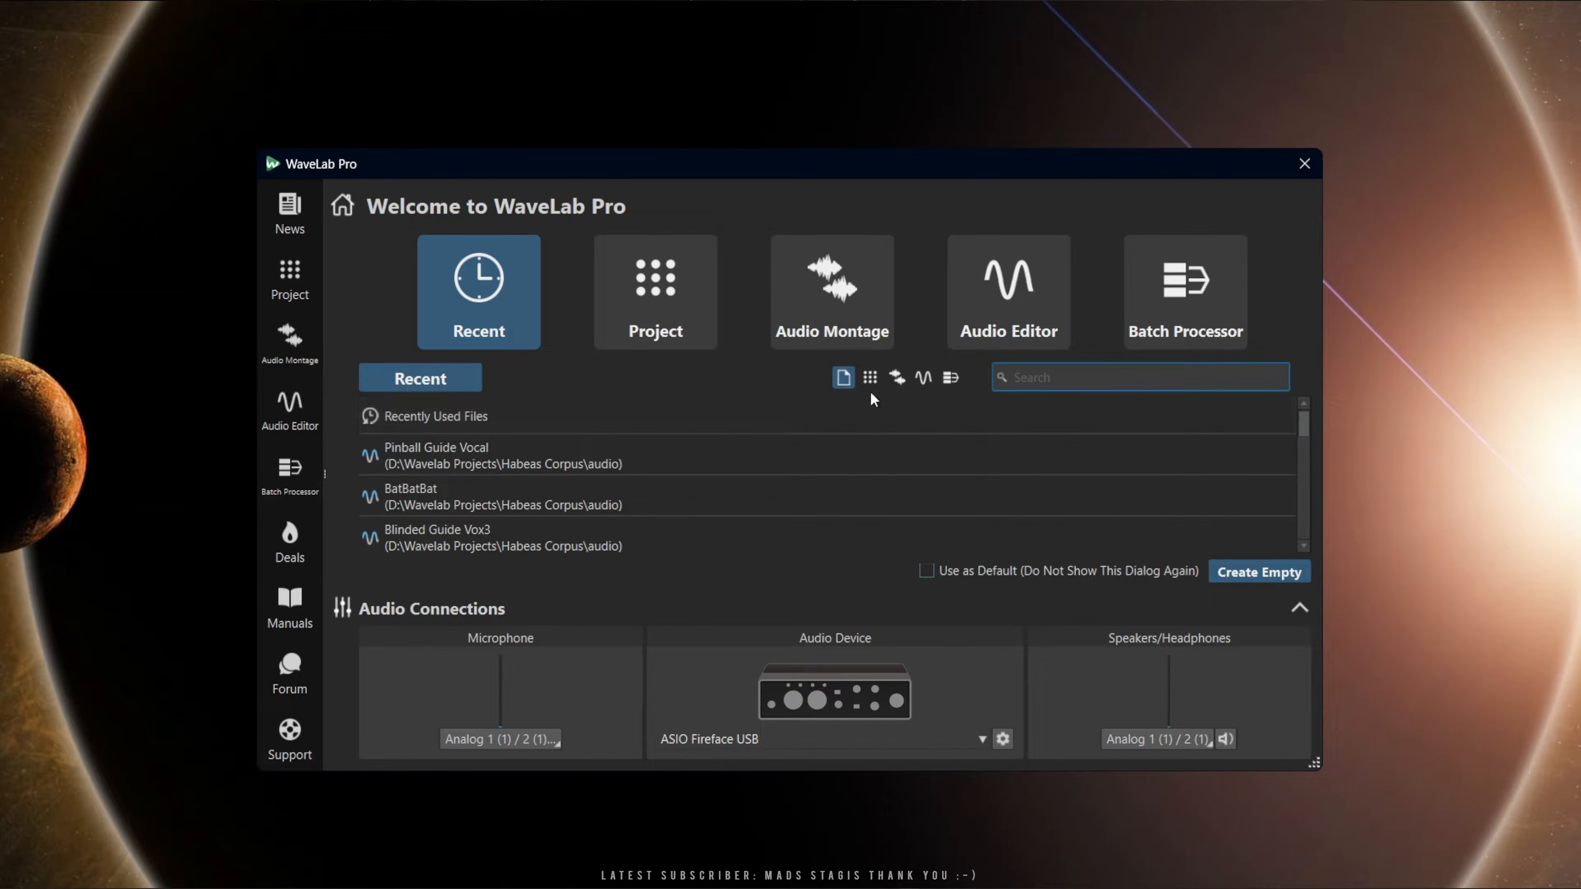
Open Pinball Guide Vocal from the recent audio files and place the edit cursor at about 3 min 48 s.
{"action": "left_click", "coordinate": [897, 378]}
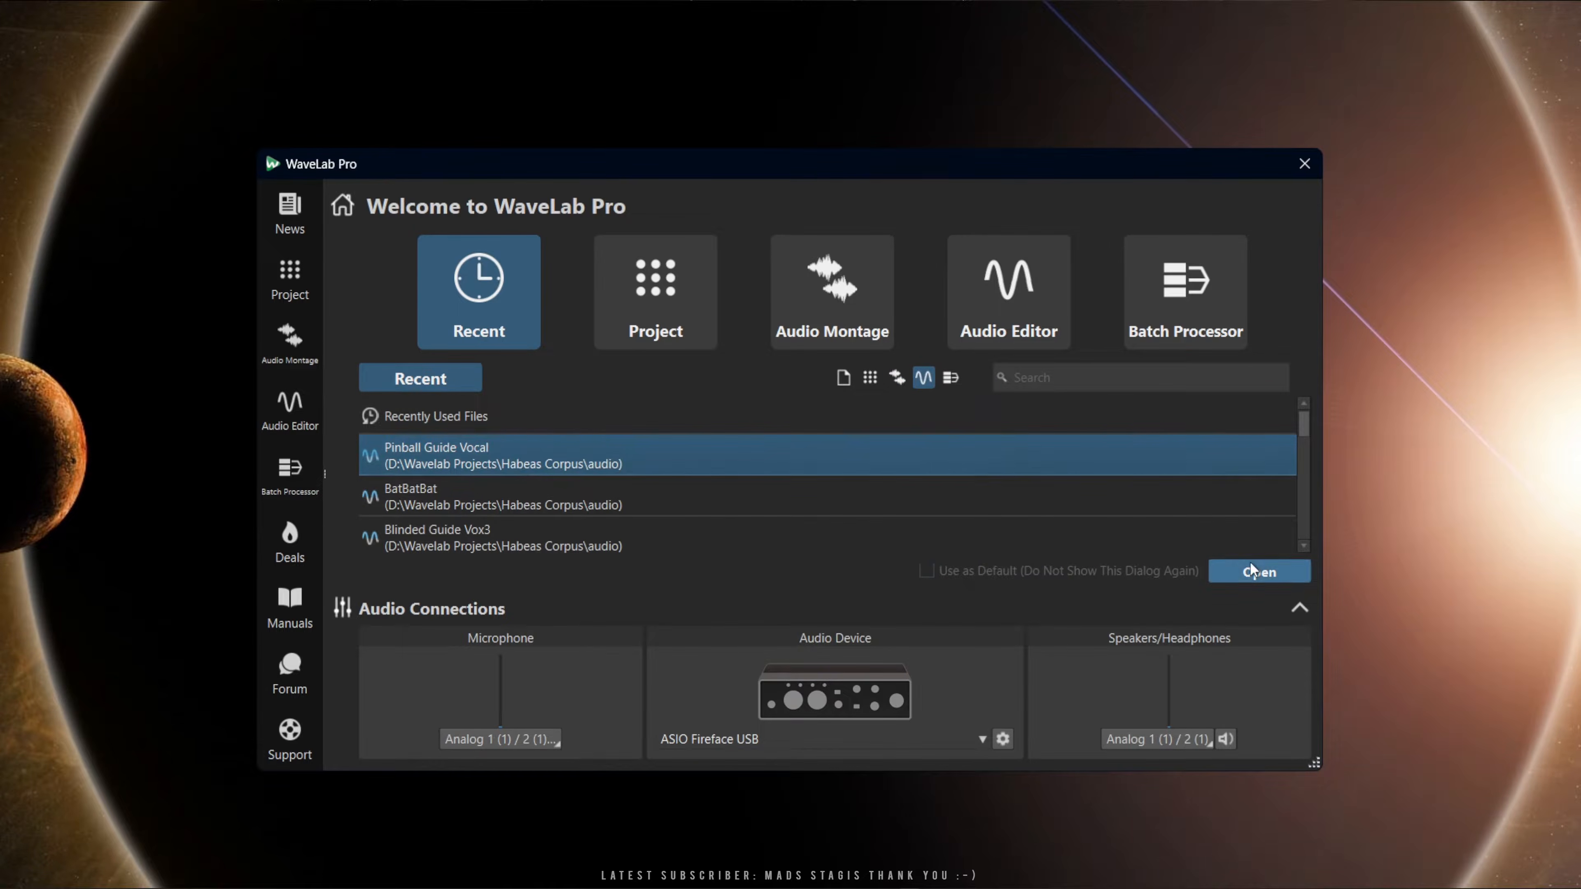
{"action": "left_click", "coordinate": [1252, 563]}
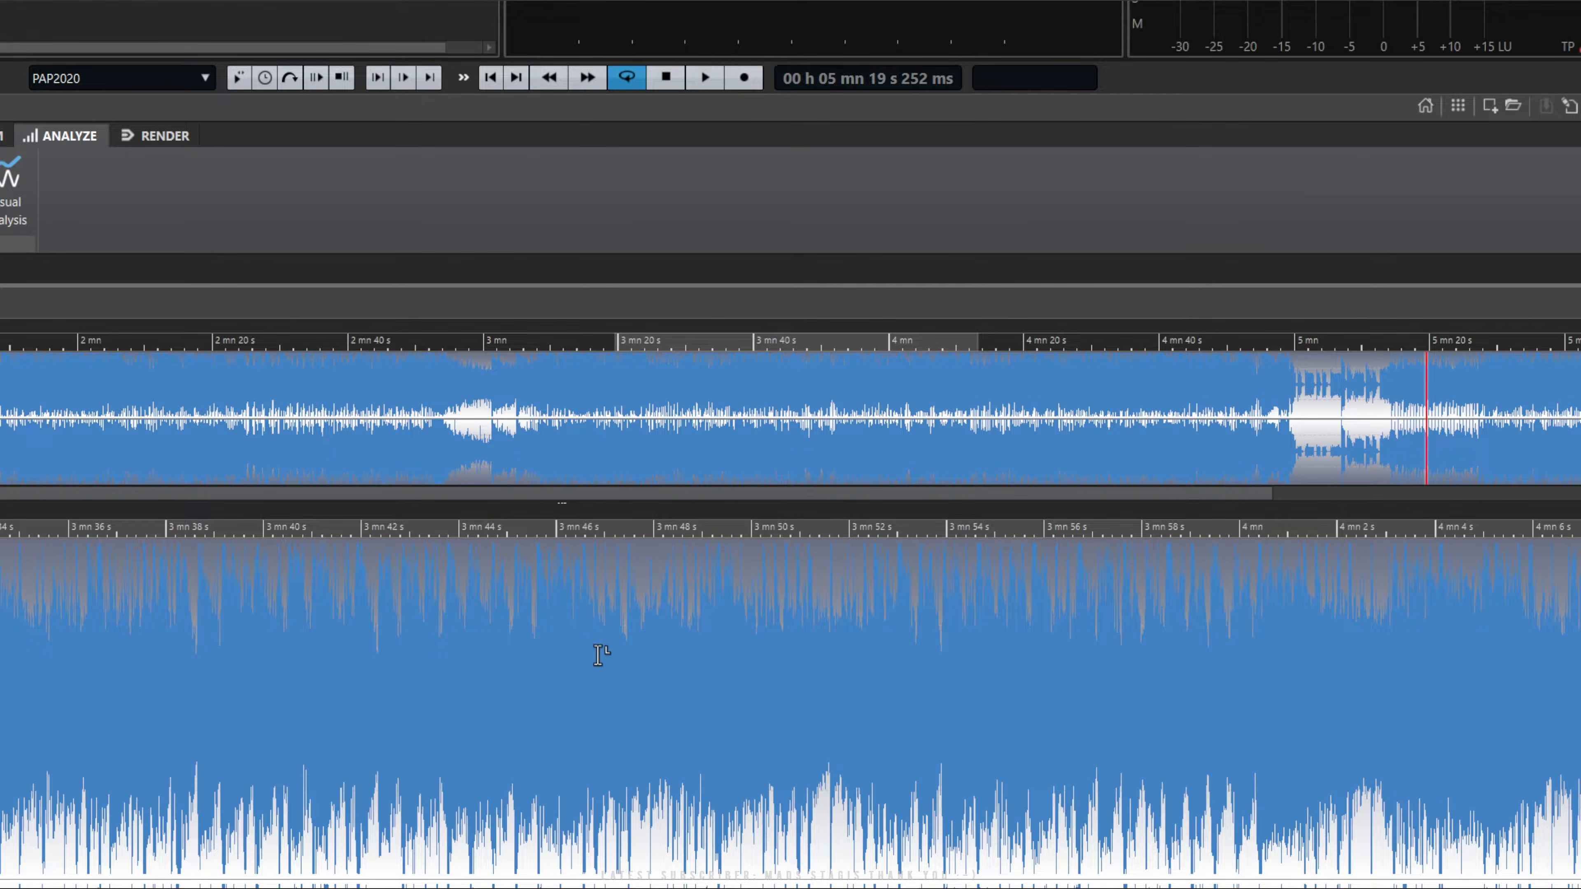
{"action": "left_click", "coordinate": [680, 702]}
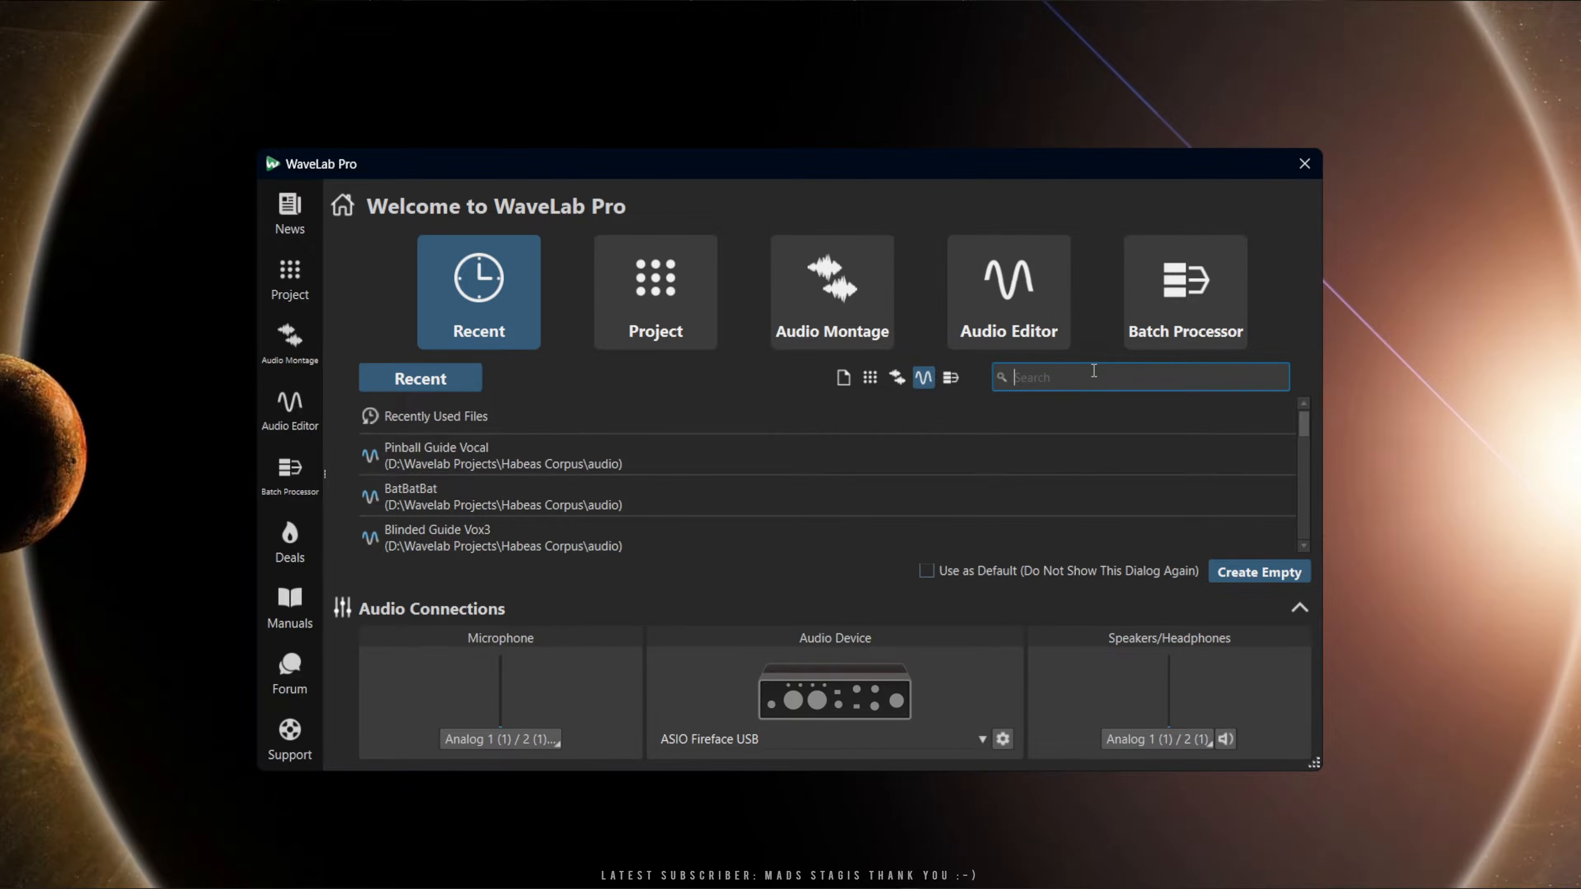
Search the Audio Editor's recent files for "pon" and clear the search text.
{"action": "left_click", "coordinate": [996, 310]}
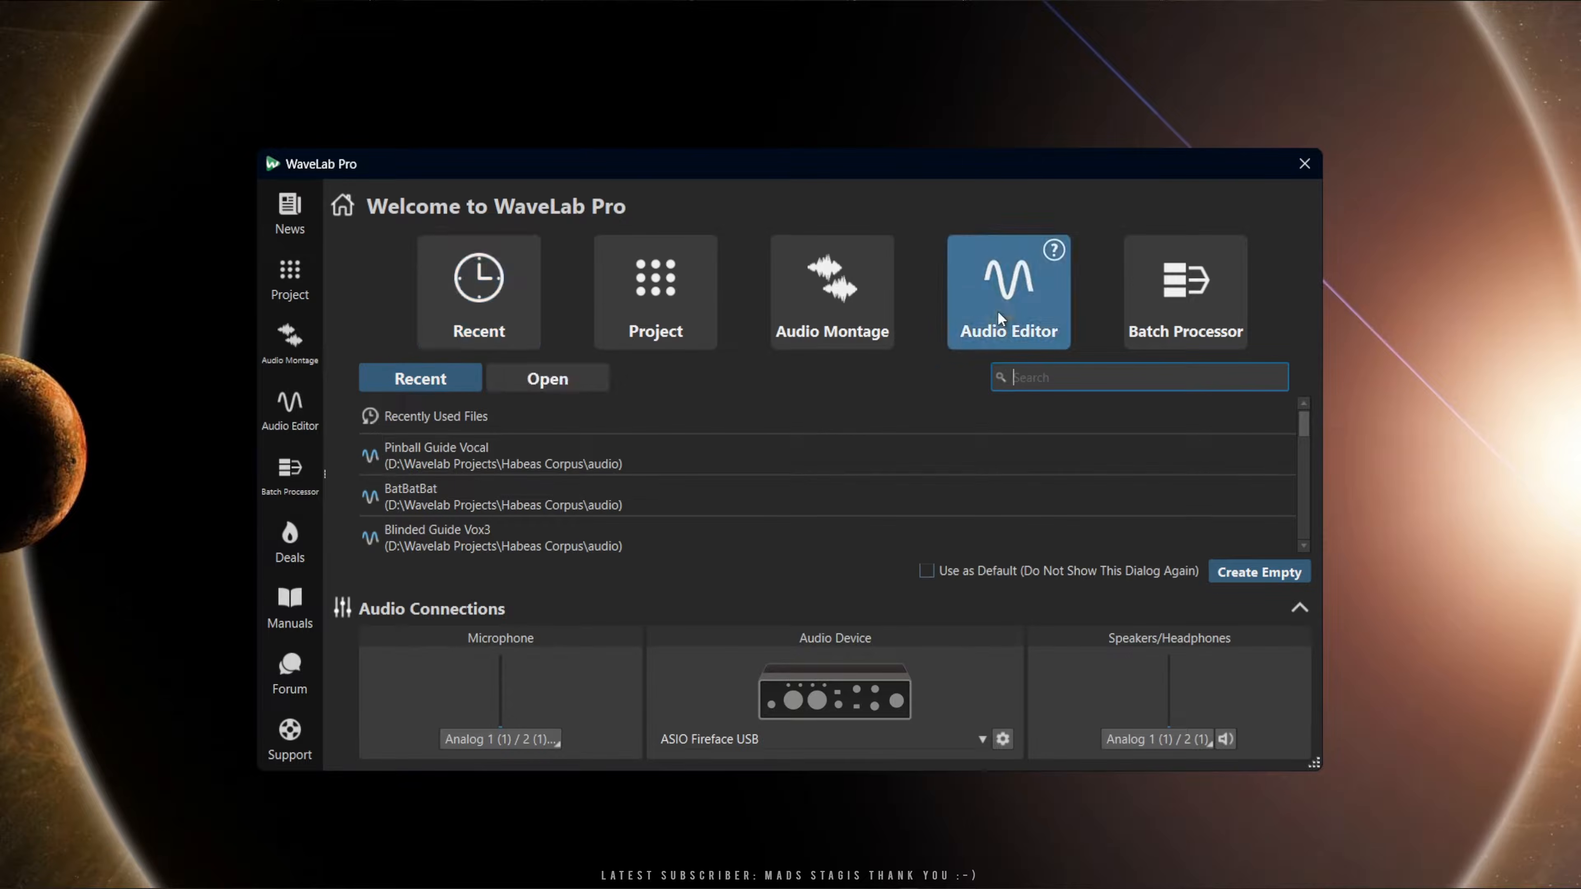
{"action": "scroll", "coordinate": [864, 450], "scroll_direction": "down", "scroll_amount": 5}
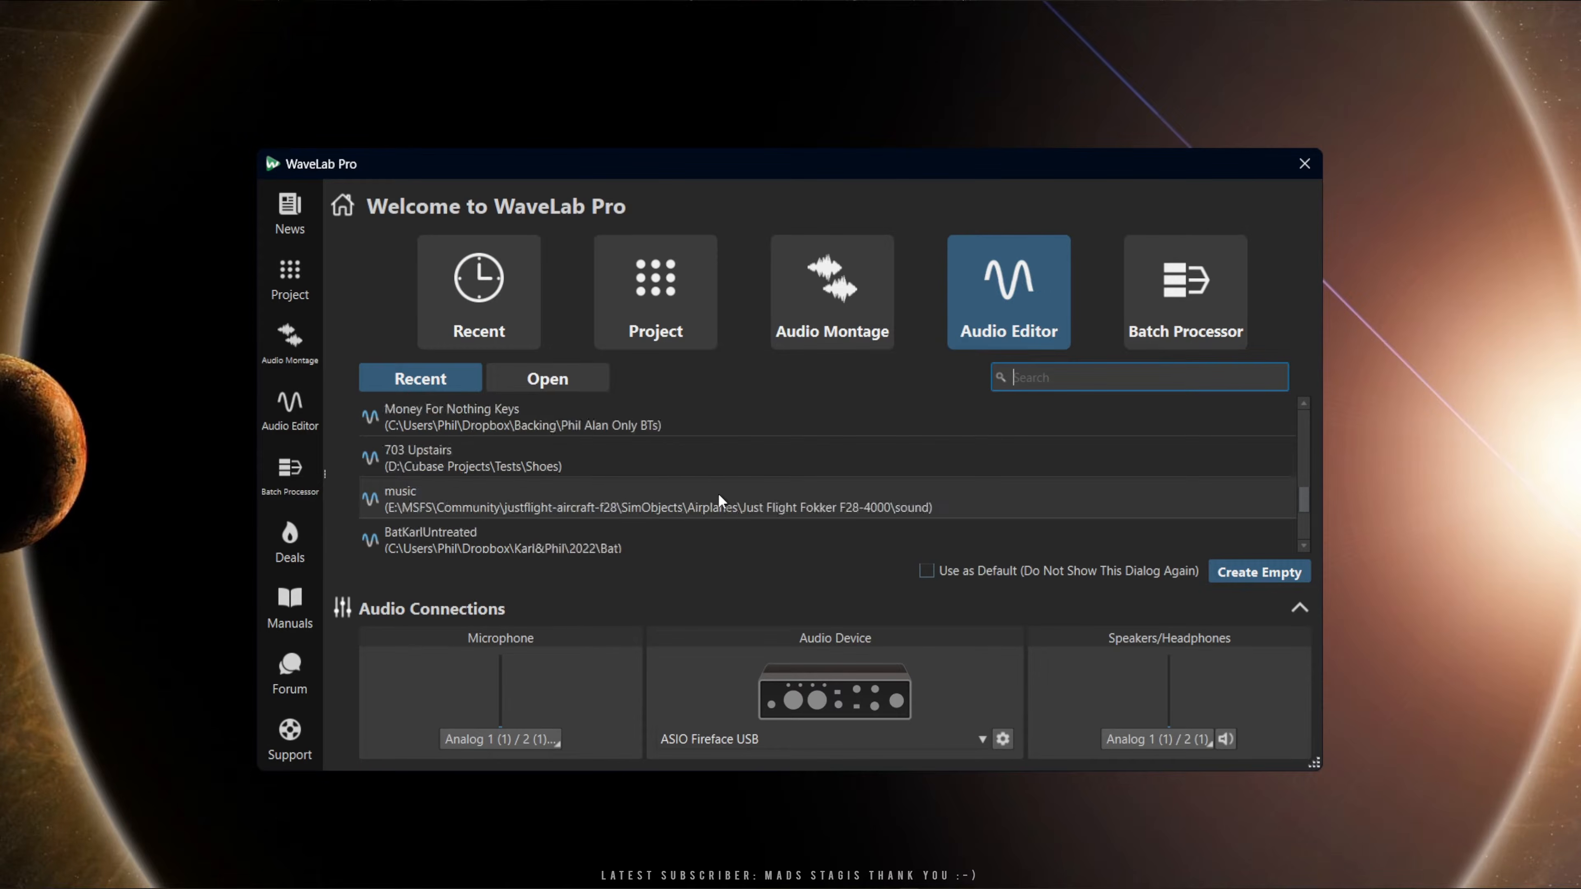
{"action": "scroll", "coordinate": [685, 498], "scroll_direction": "up", "scroll_amount": 5}
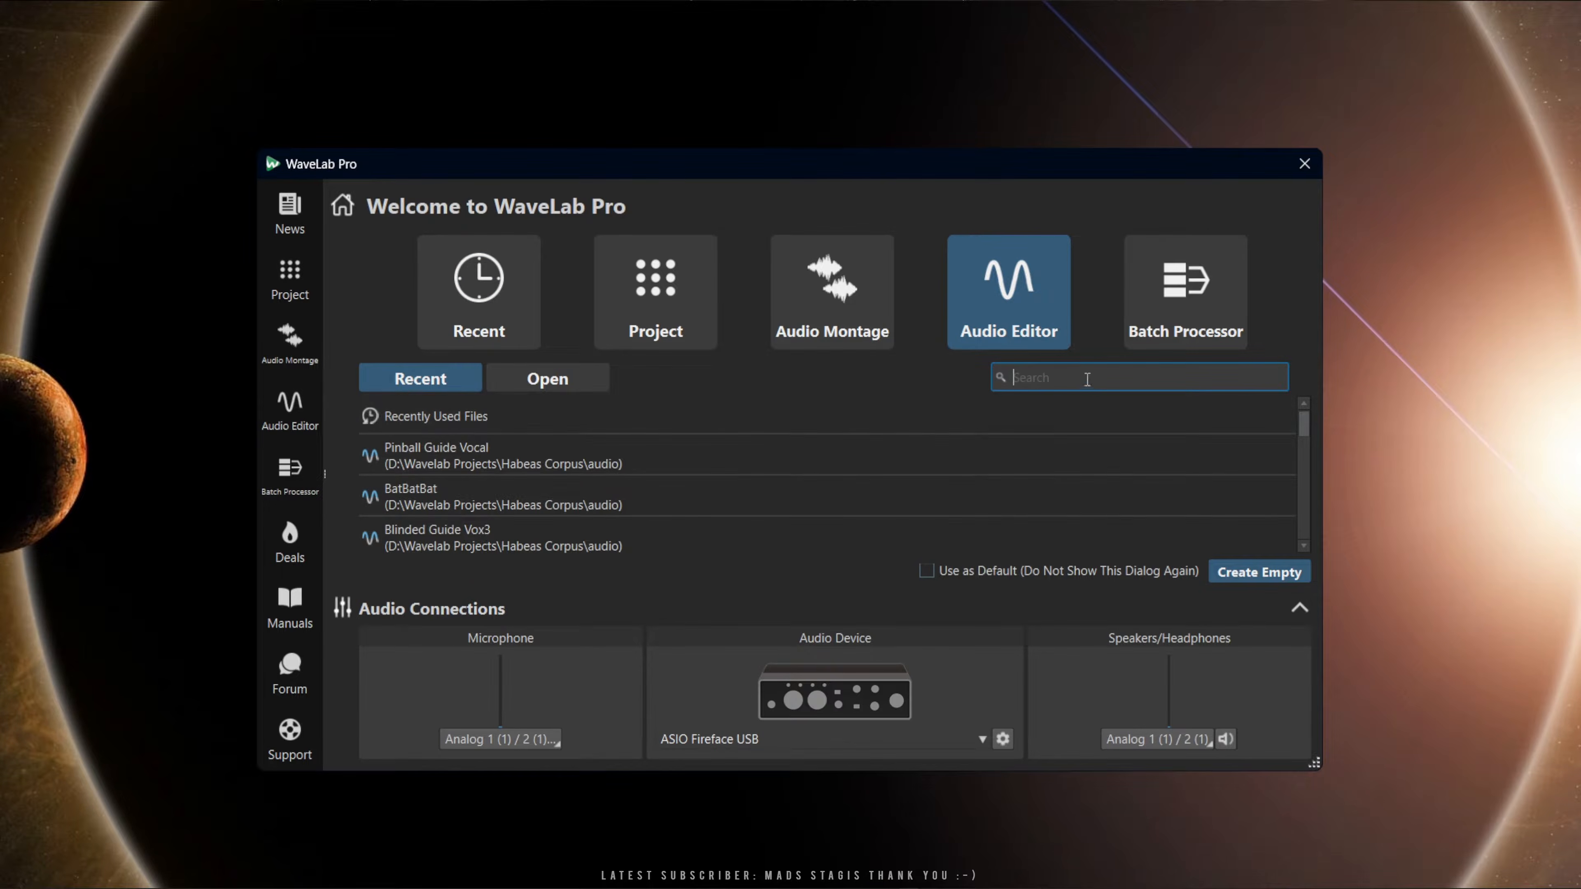
{"action": "type", "text": "pon"}
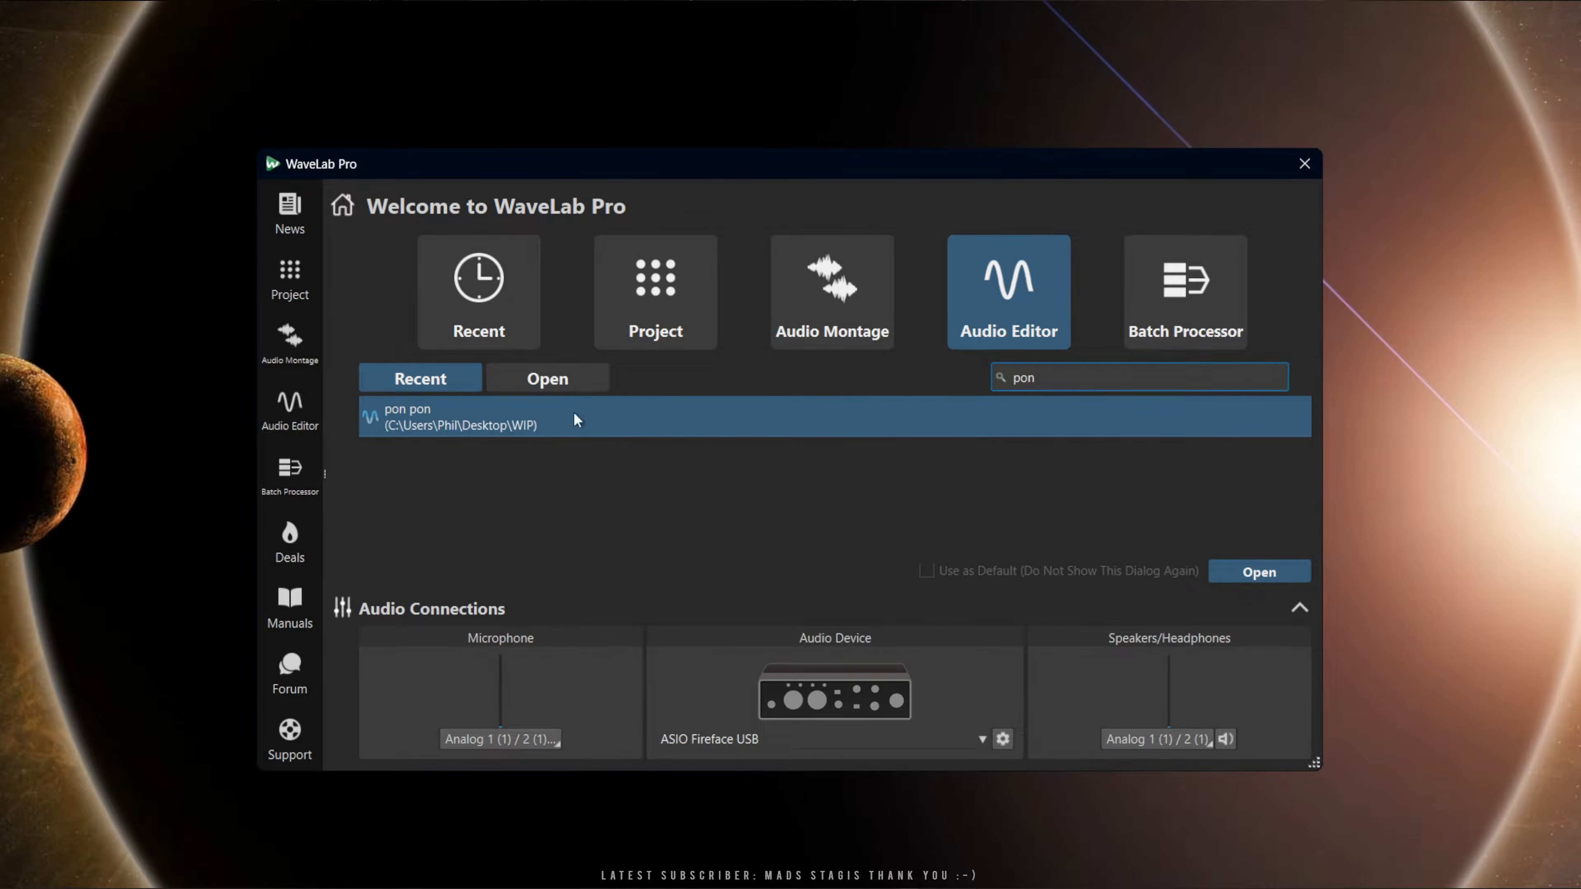
{"action": "key", "text": "BackSpace"}
{"action": "key", "text": "BackSpace"}
{"action": "key", "text": "BackSpace"}
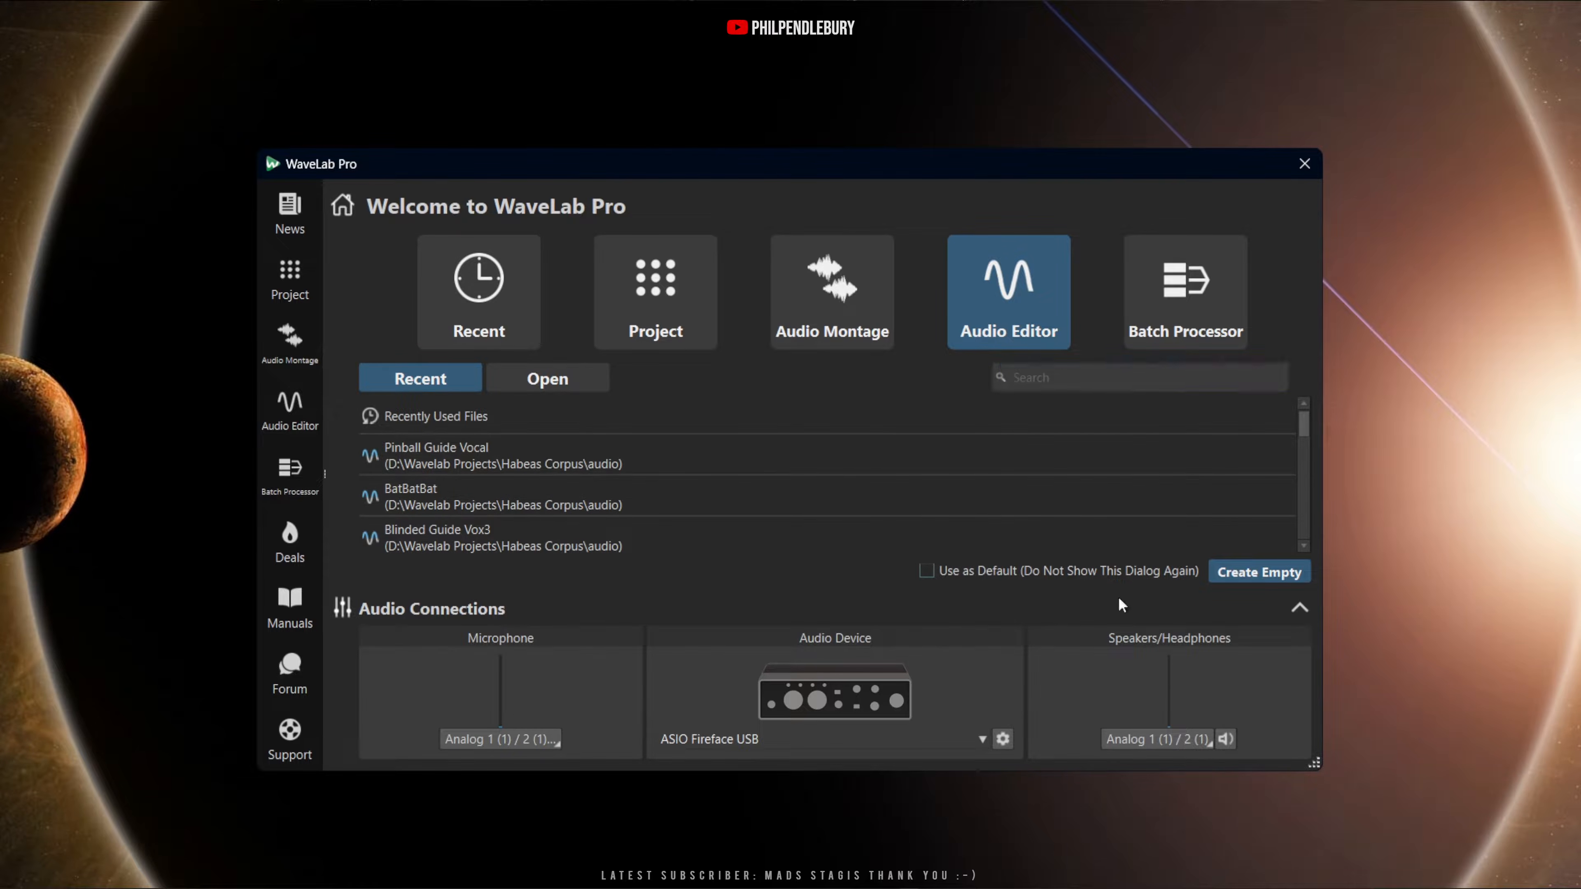
Open the recently used Habeas Corpus project from the startup assistant.
{"action": "left_click", "coordinate": [661, 295]}
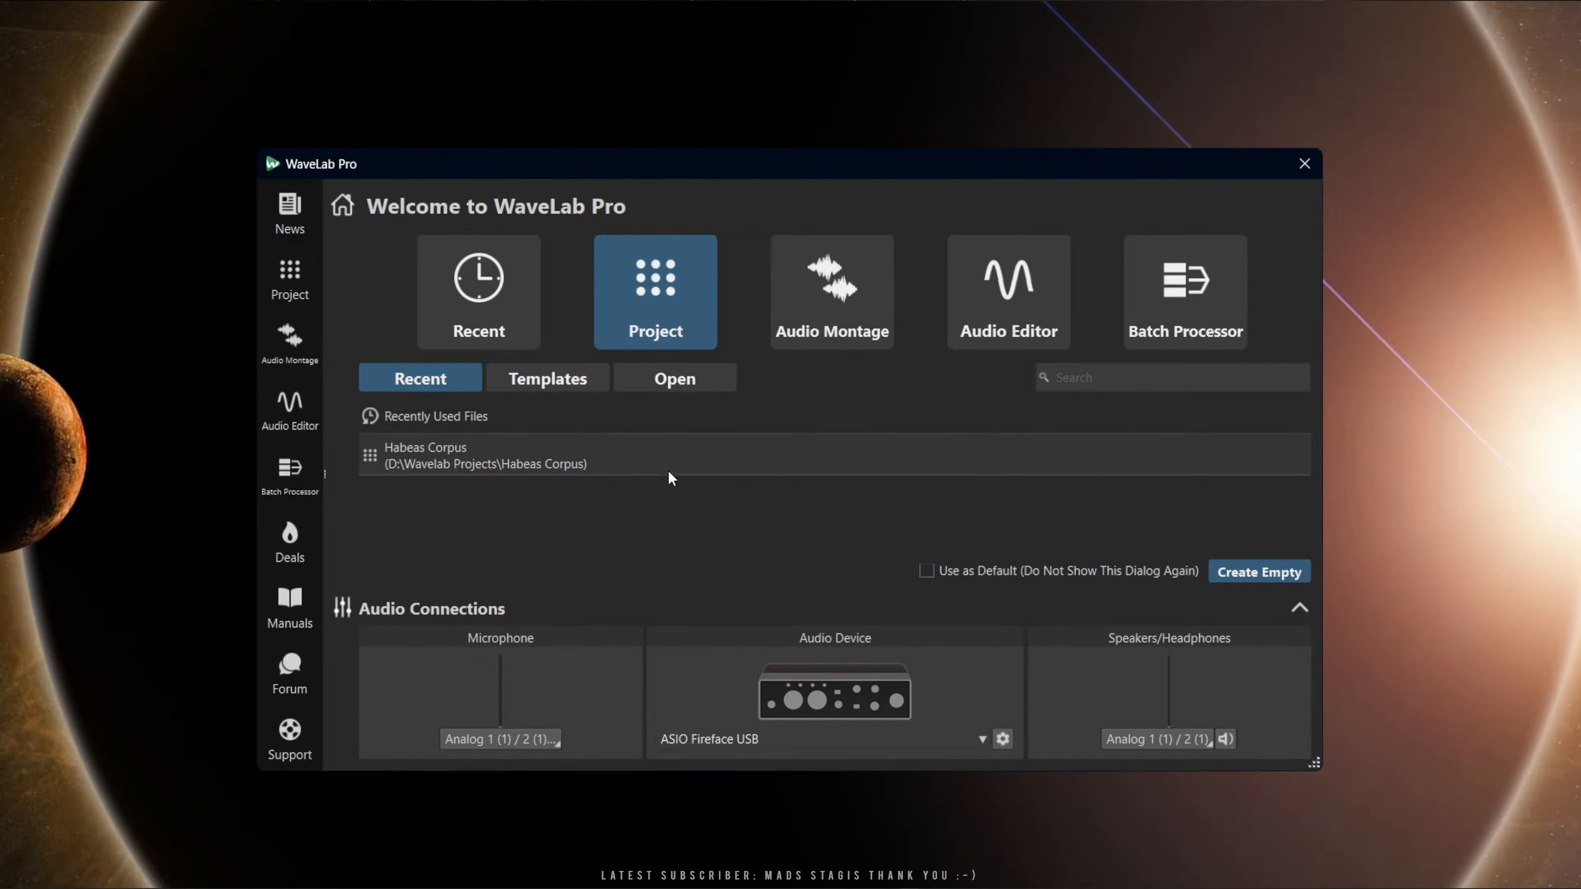
{"action": "left_click", "coordinate": [632, 453]}
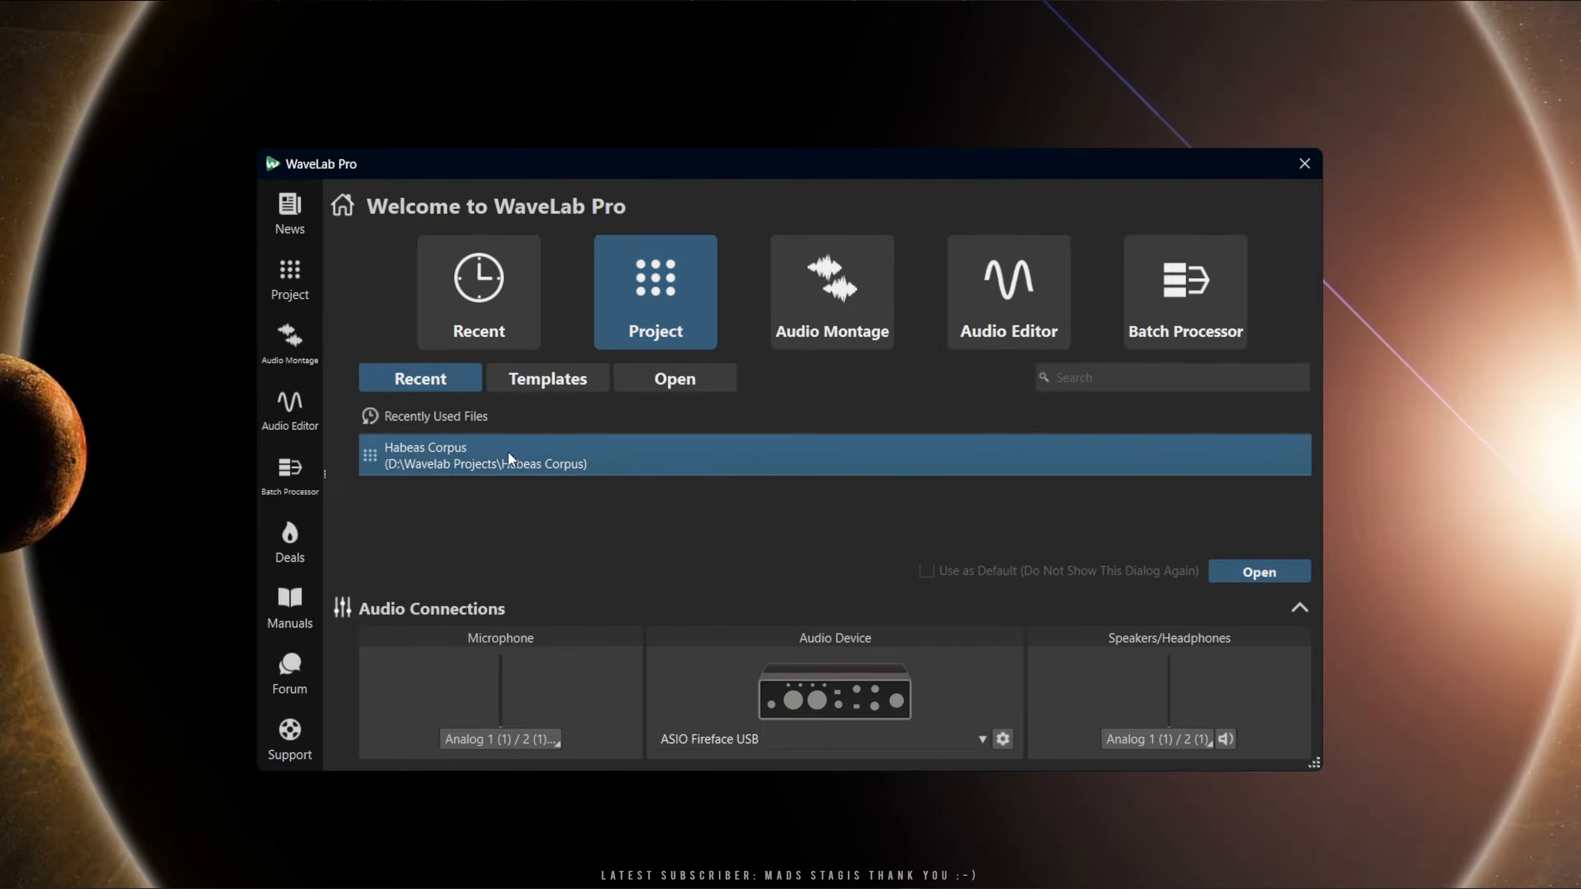
{"action": "left_click", "coordinate": [1260, 572]}
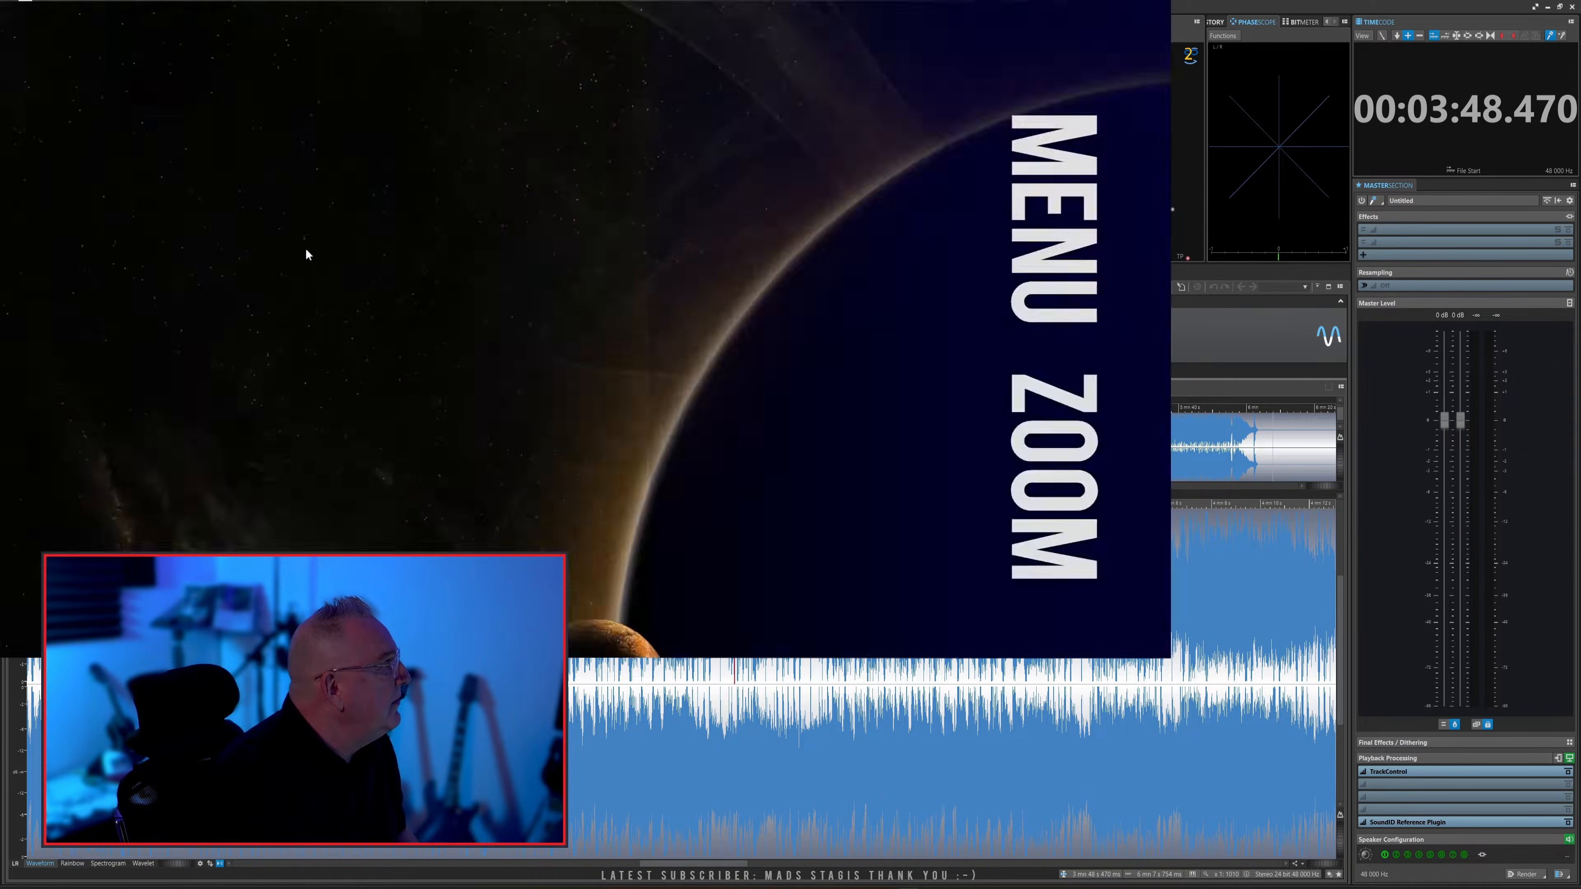
{"action": "left_click", "coordinate": [25, 7]}
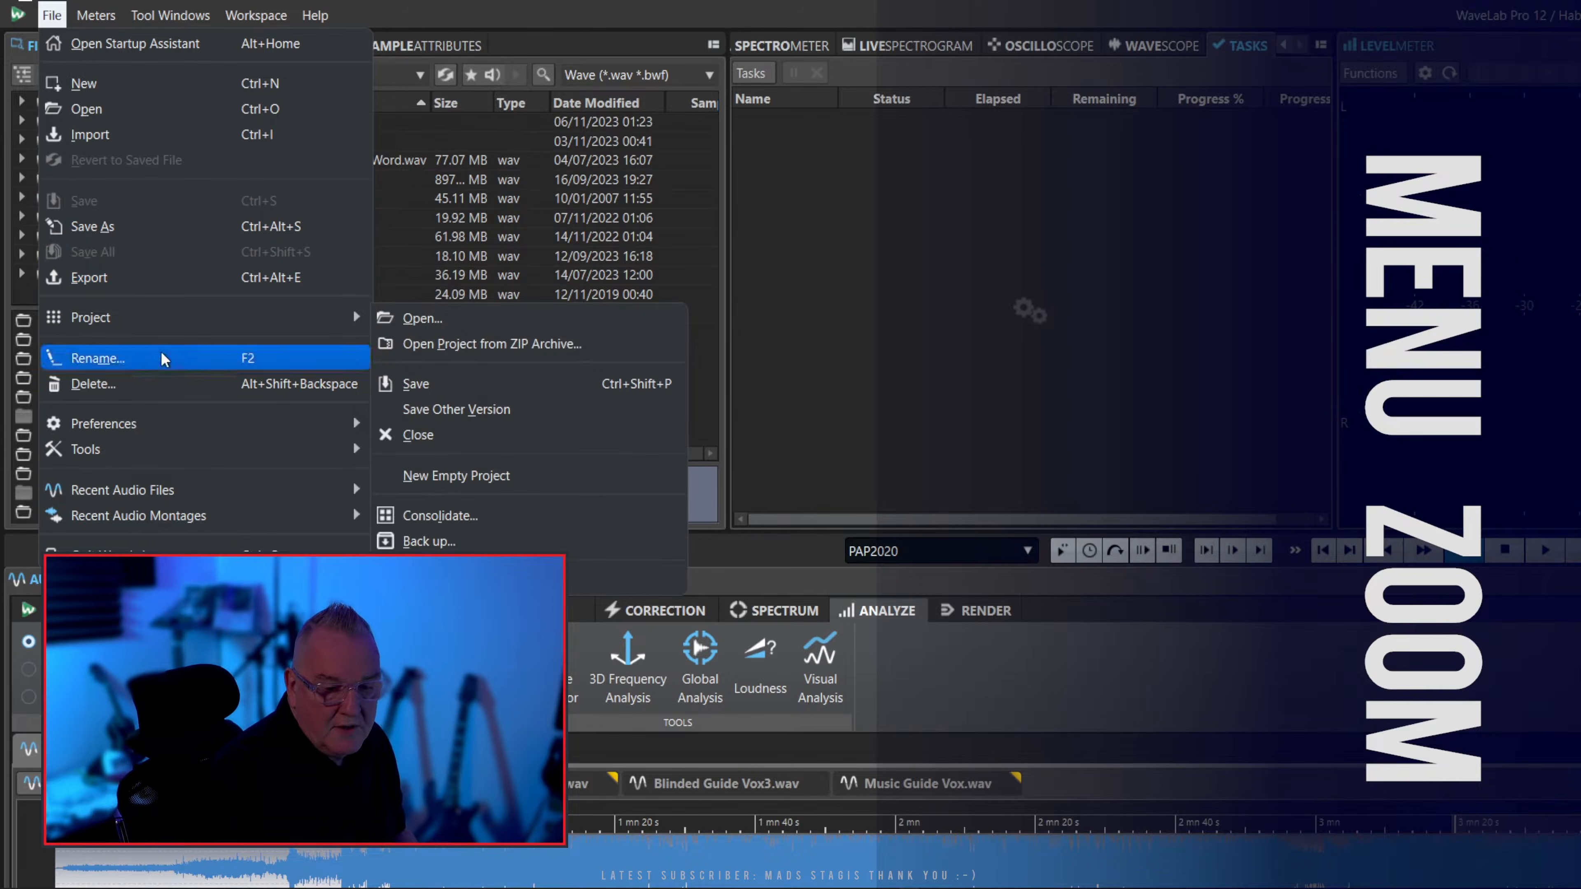
{"action": "left_click", "coordinate": [1170, 713]}
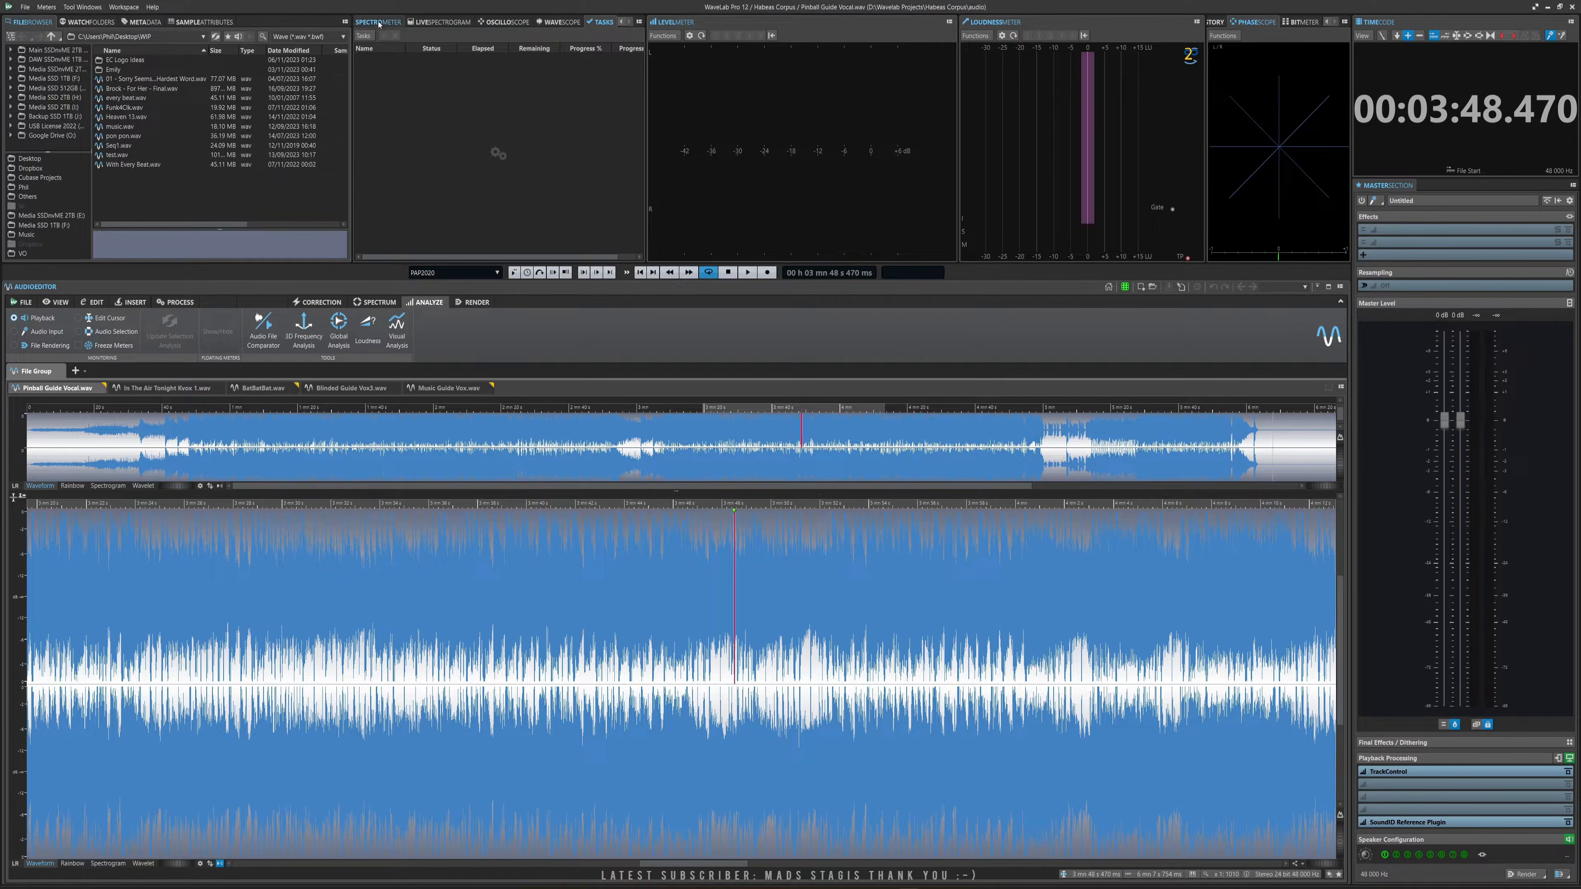
Play Pinball Guide Vocal from about 3 min 34 s and view it in the Spectrometer, Live Spectrogram and Oscilloscope.
{"action": "left_click", "coordinate": [375, 599]}
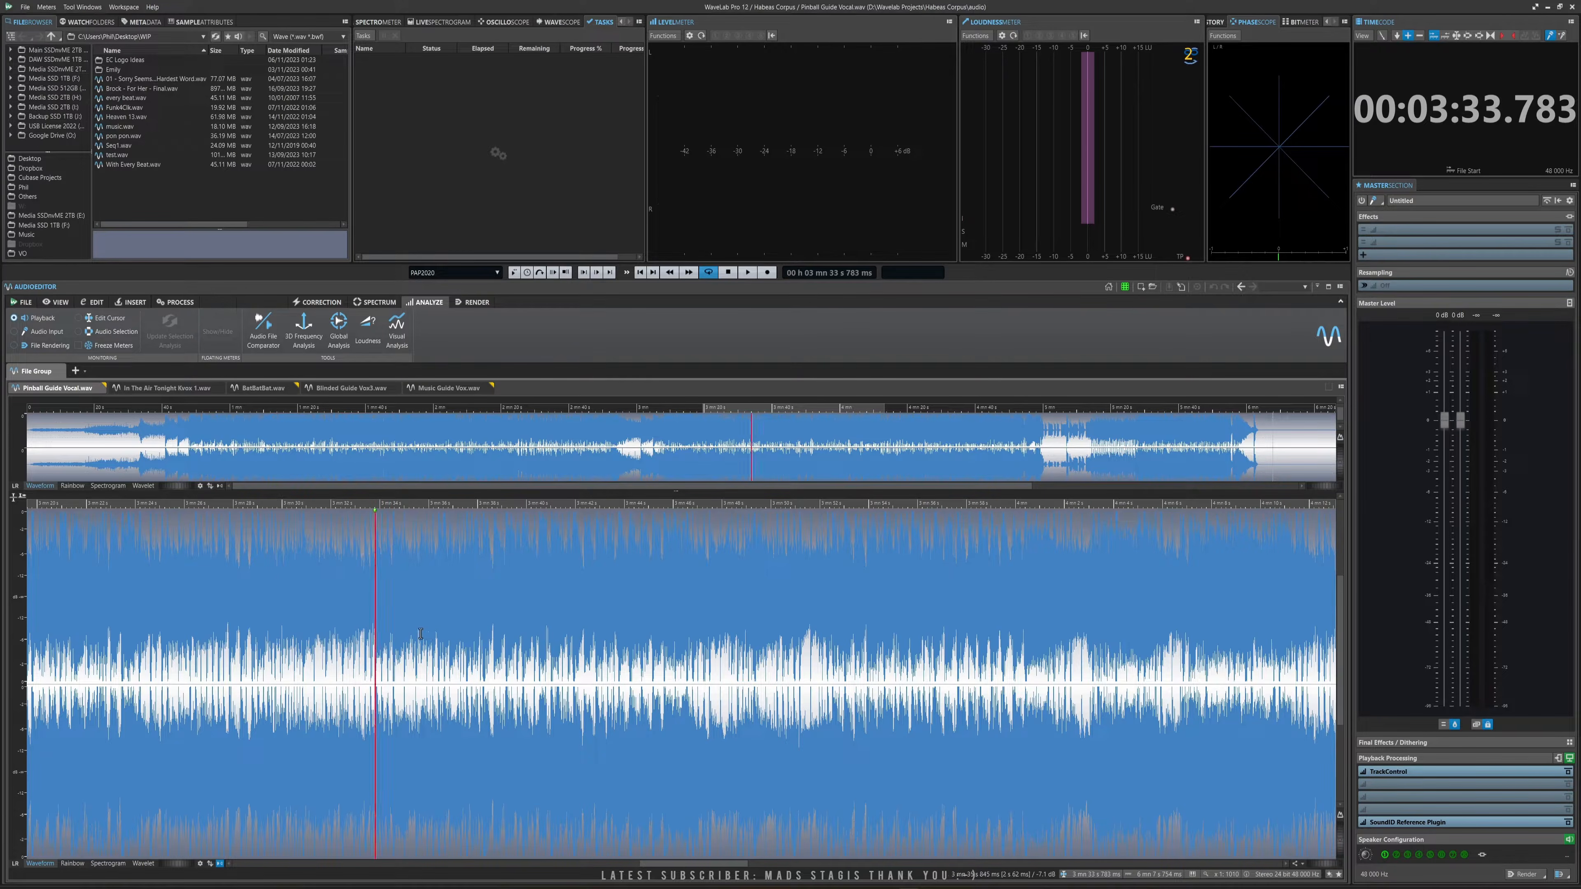
{"action": "key", "text": "space"}
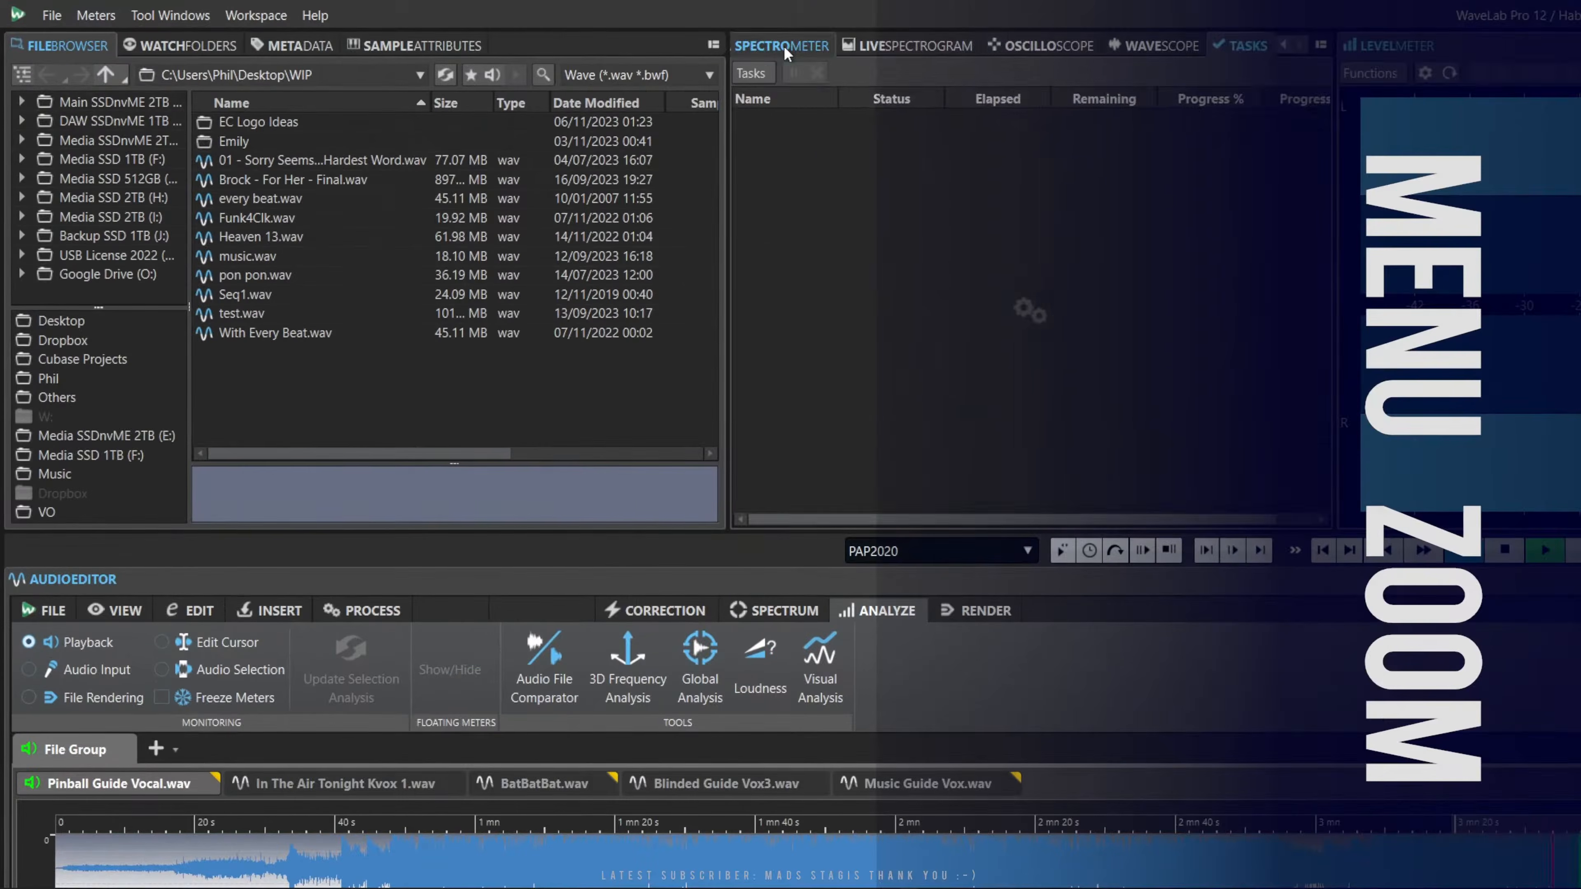
{"action": "left_click", "coordinate": [786, 50]}
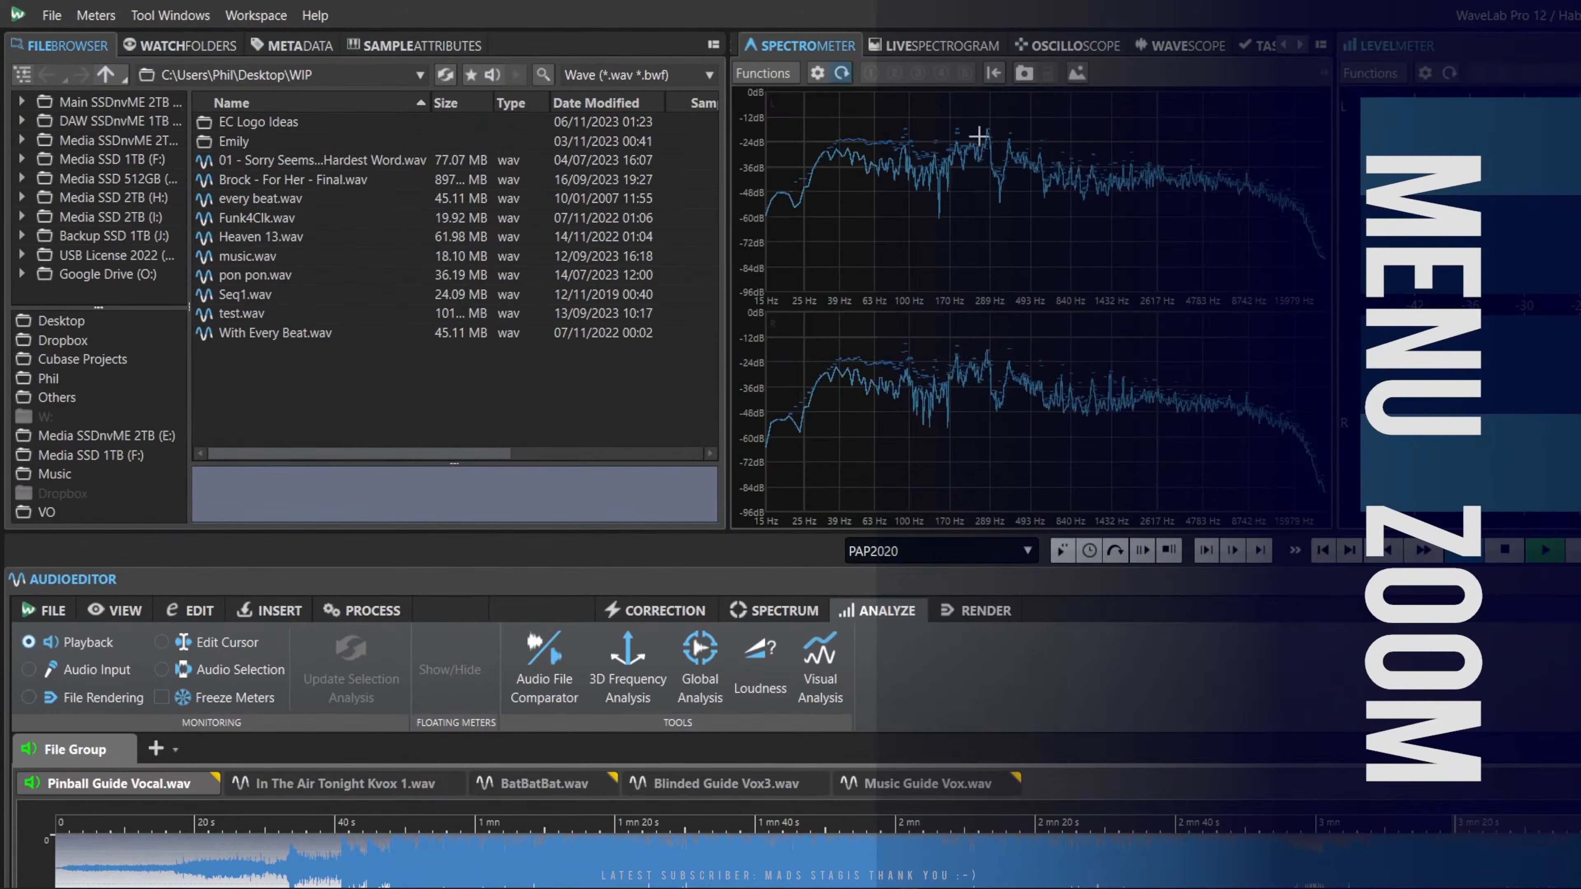
{"action": "left_click", "coordinate": [911, 54]}
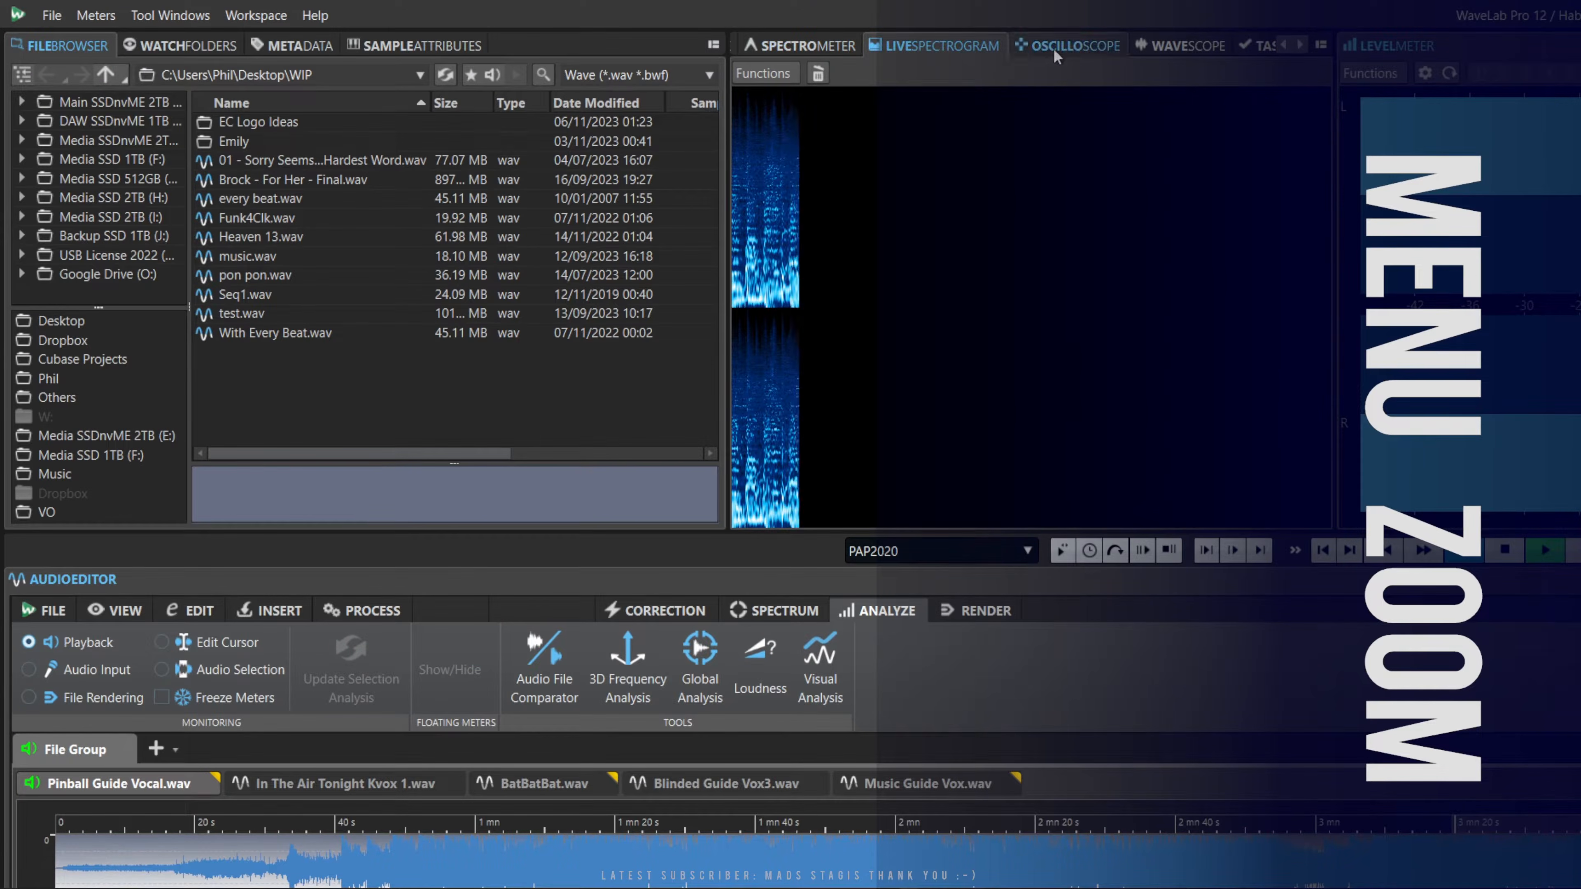
{"action": "left_click", "coordinate": [1067, 47]}
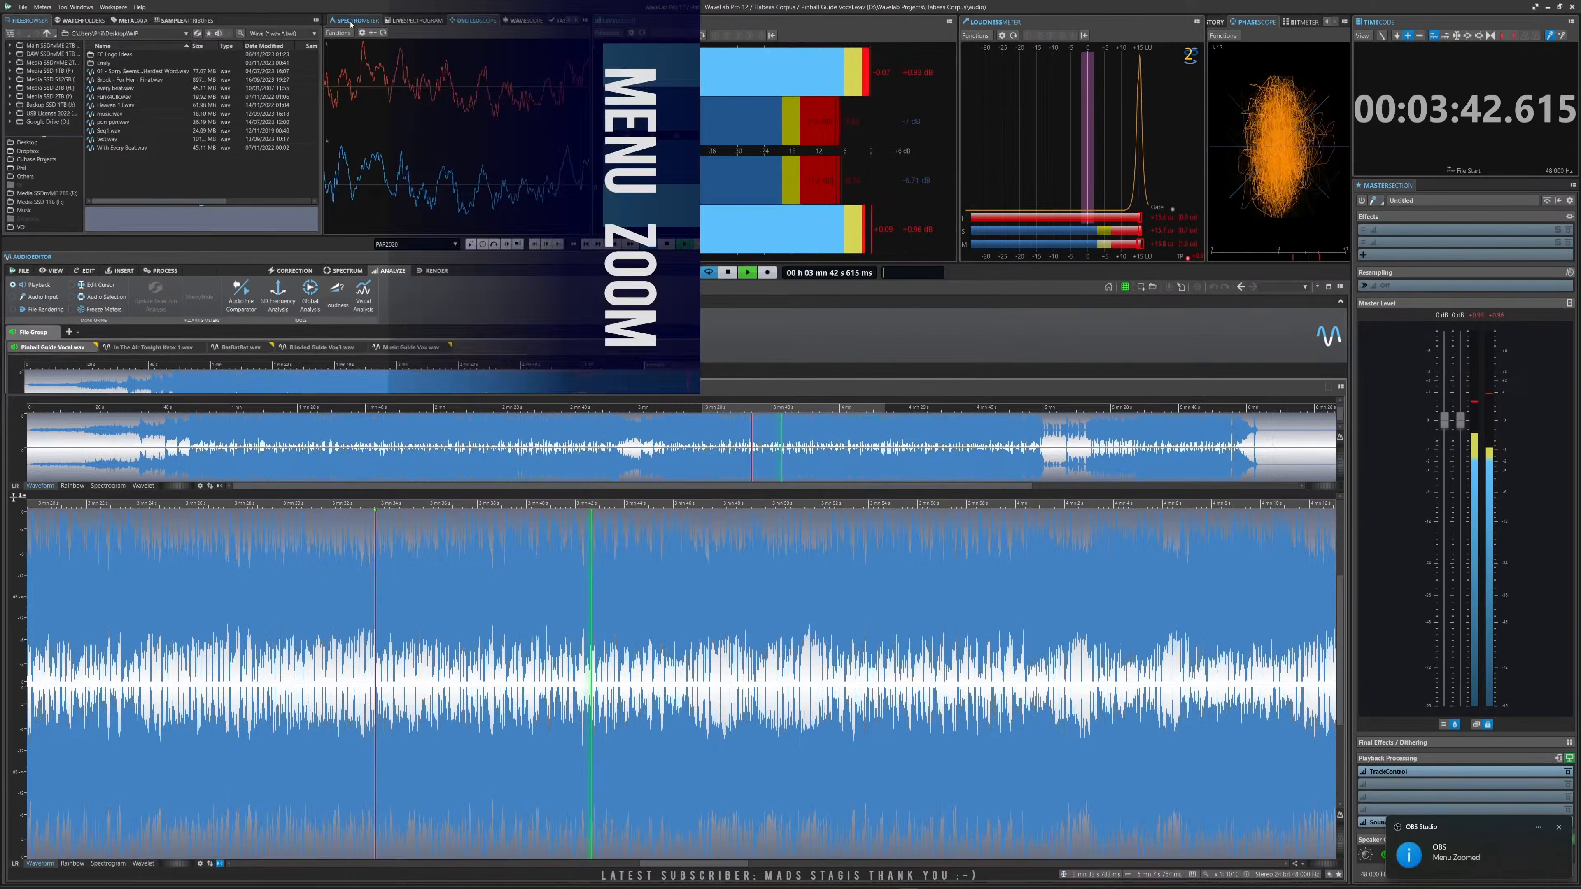
Watch the Level Meter and Loudness Meter during playback, view the Bit Meter, History and Phasescope, and stop playback.
{"action": "left_click", "coordinate": [800, 47]}
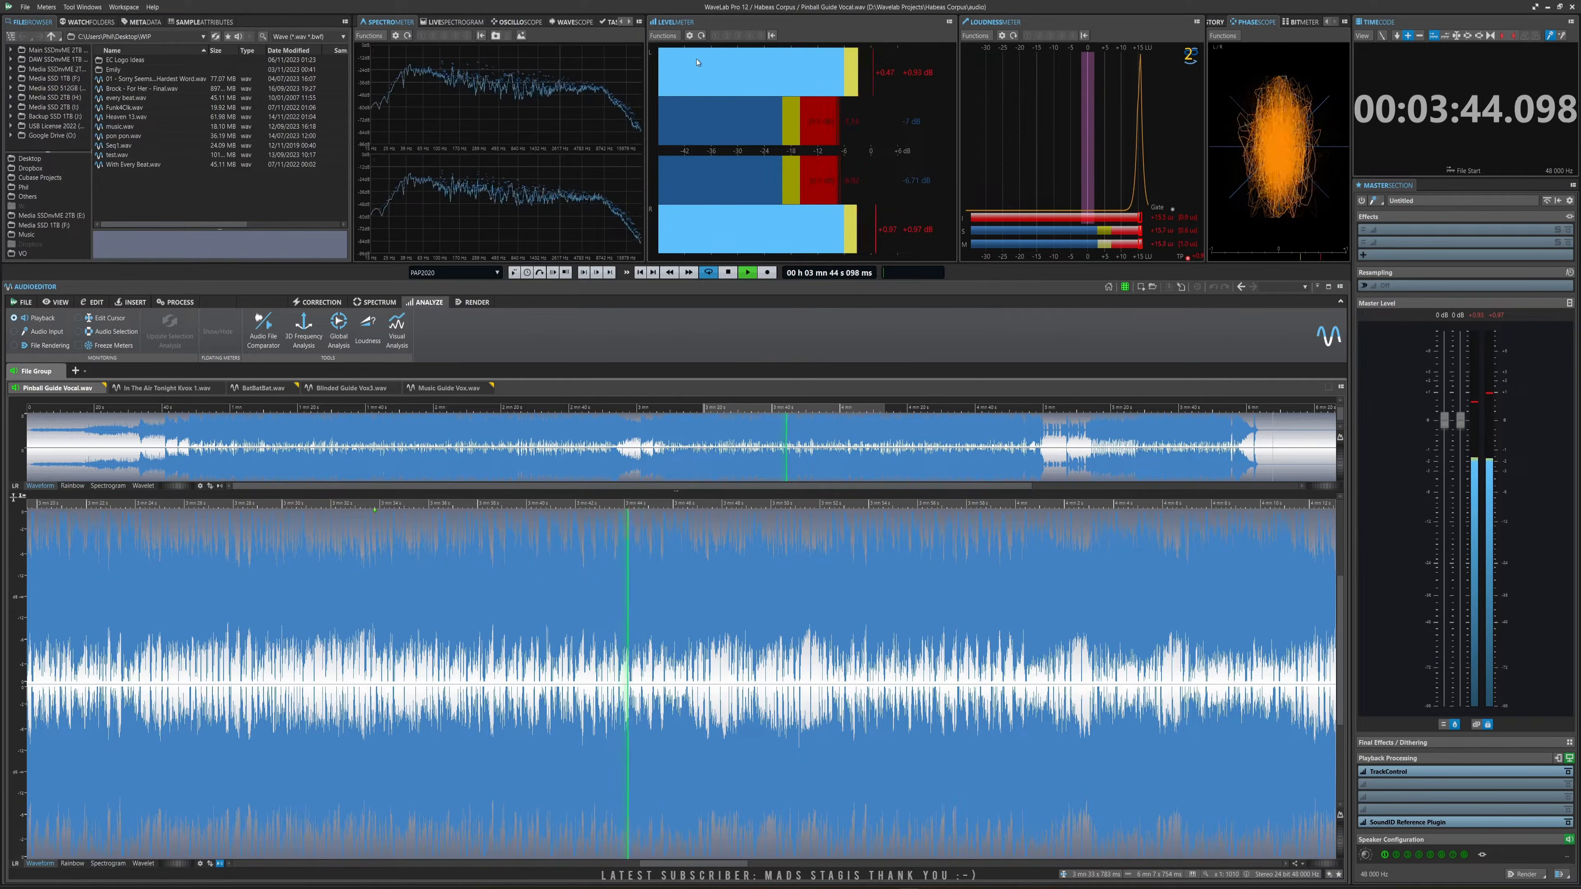
{"action": "key", "text": "space"}
{"action": "key", "text": "space"}
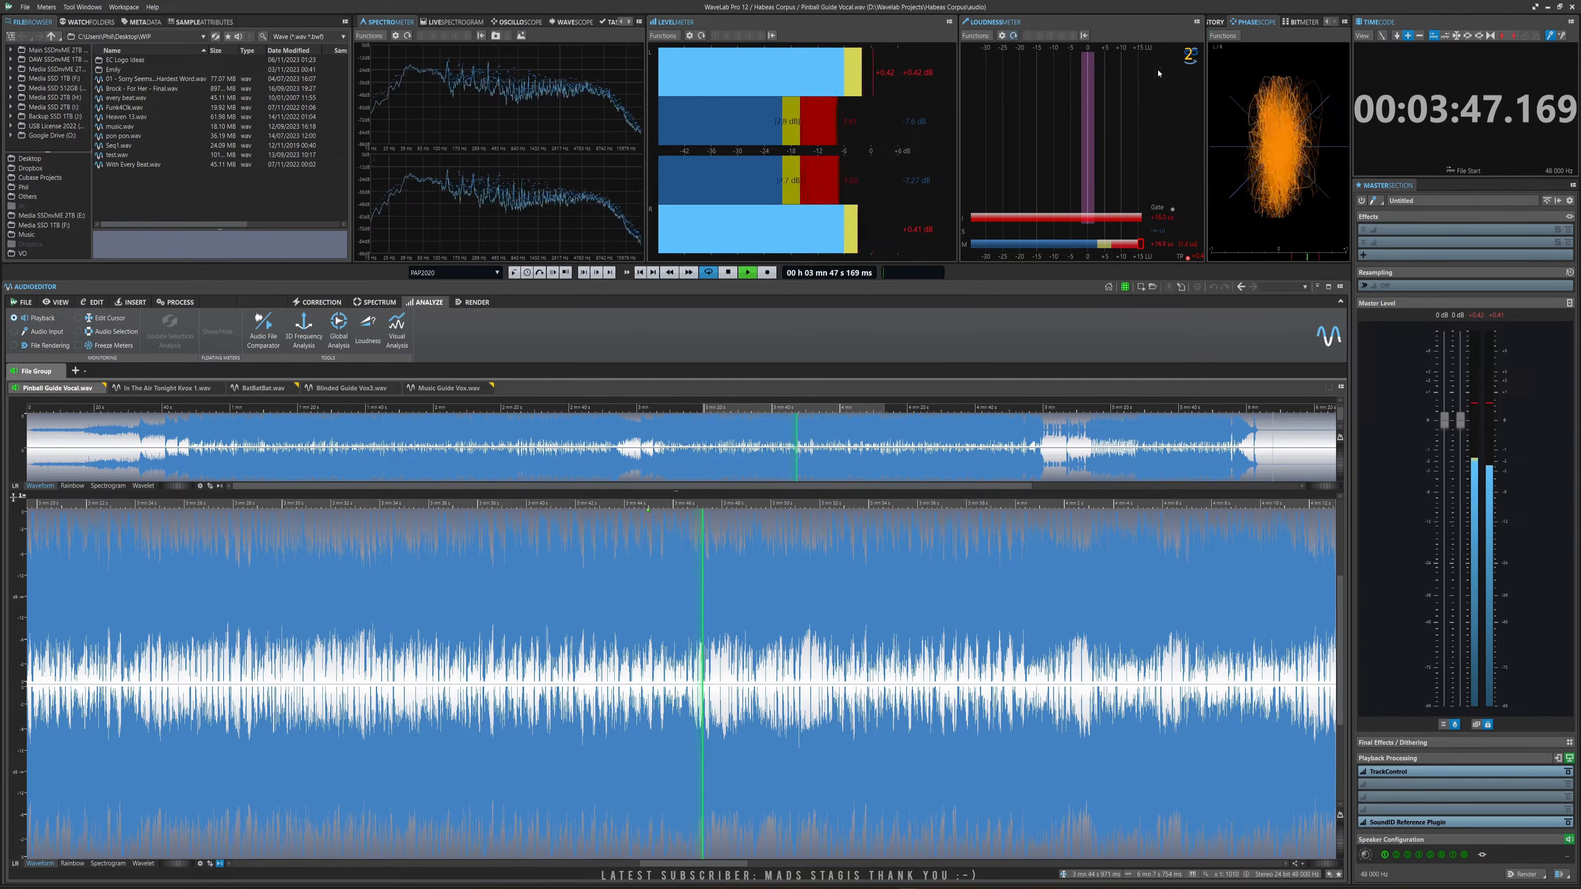
{"action": "left_click", "coordinate": [1301, 22]}
{"action": "left_click", "coordinate": [1220, 23]}
{"action": "left_click", "coordinate": [1271, 22]}
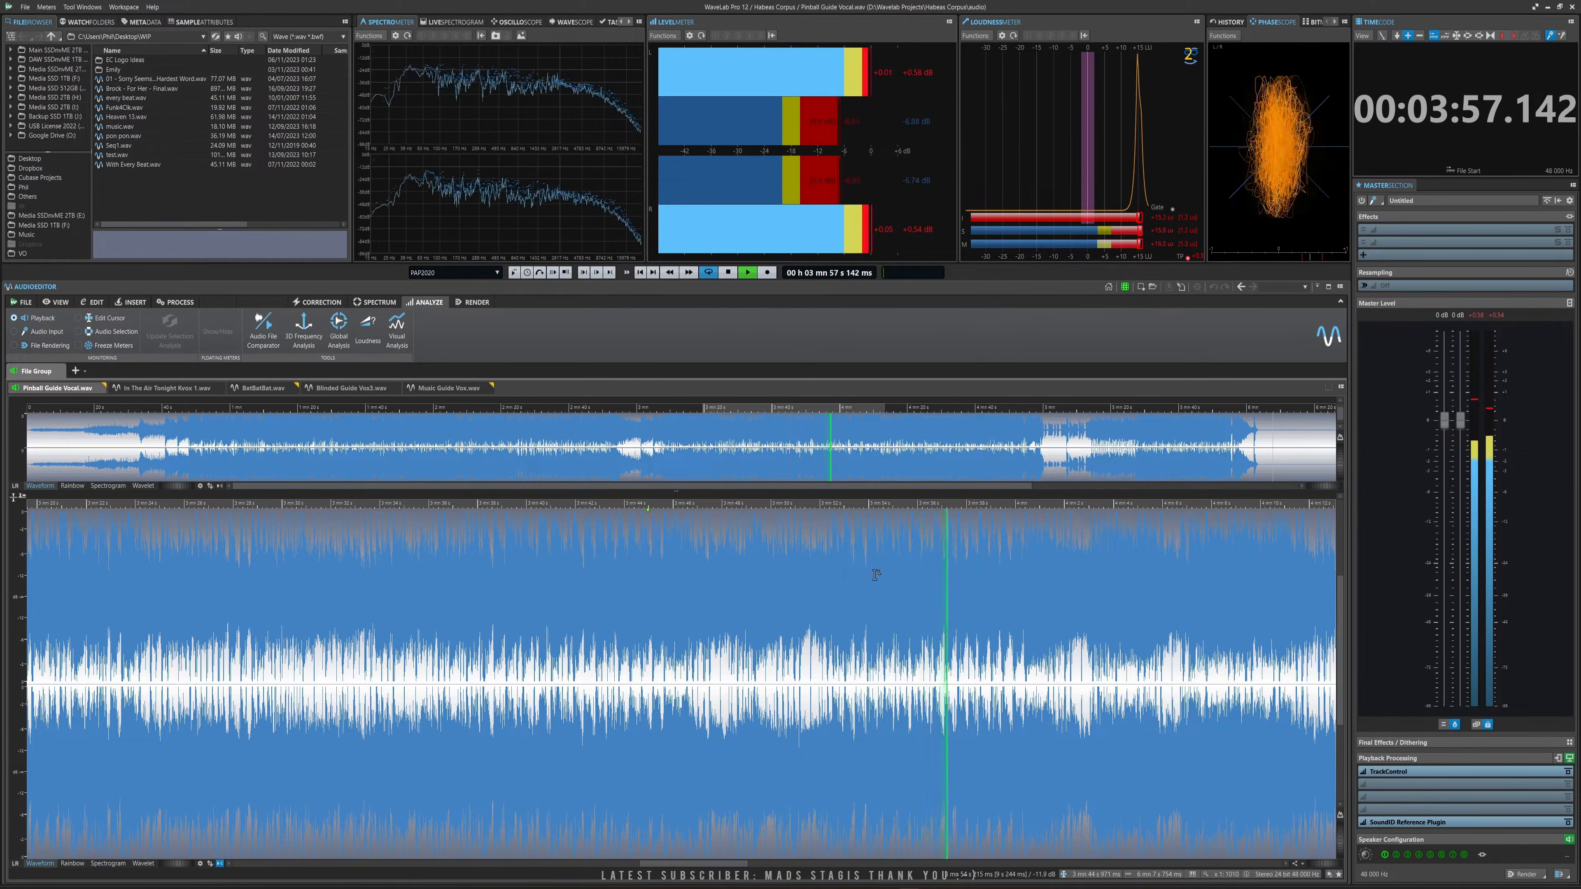
{"action": "key", "text": "space"}
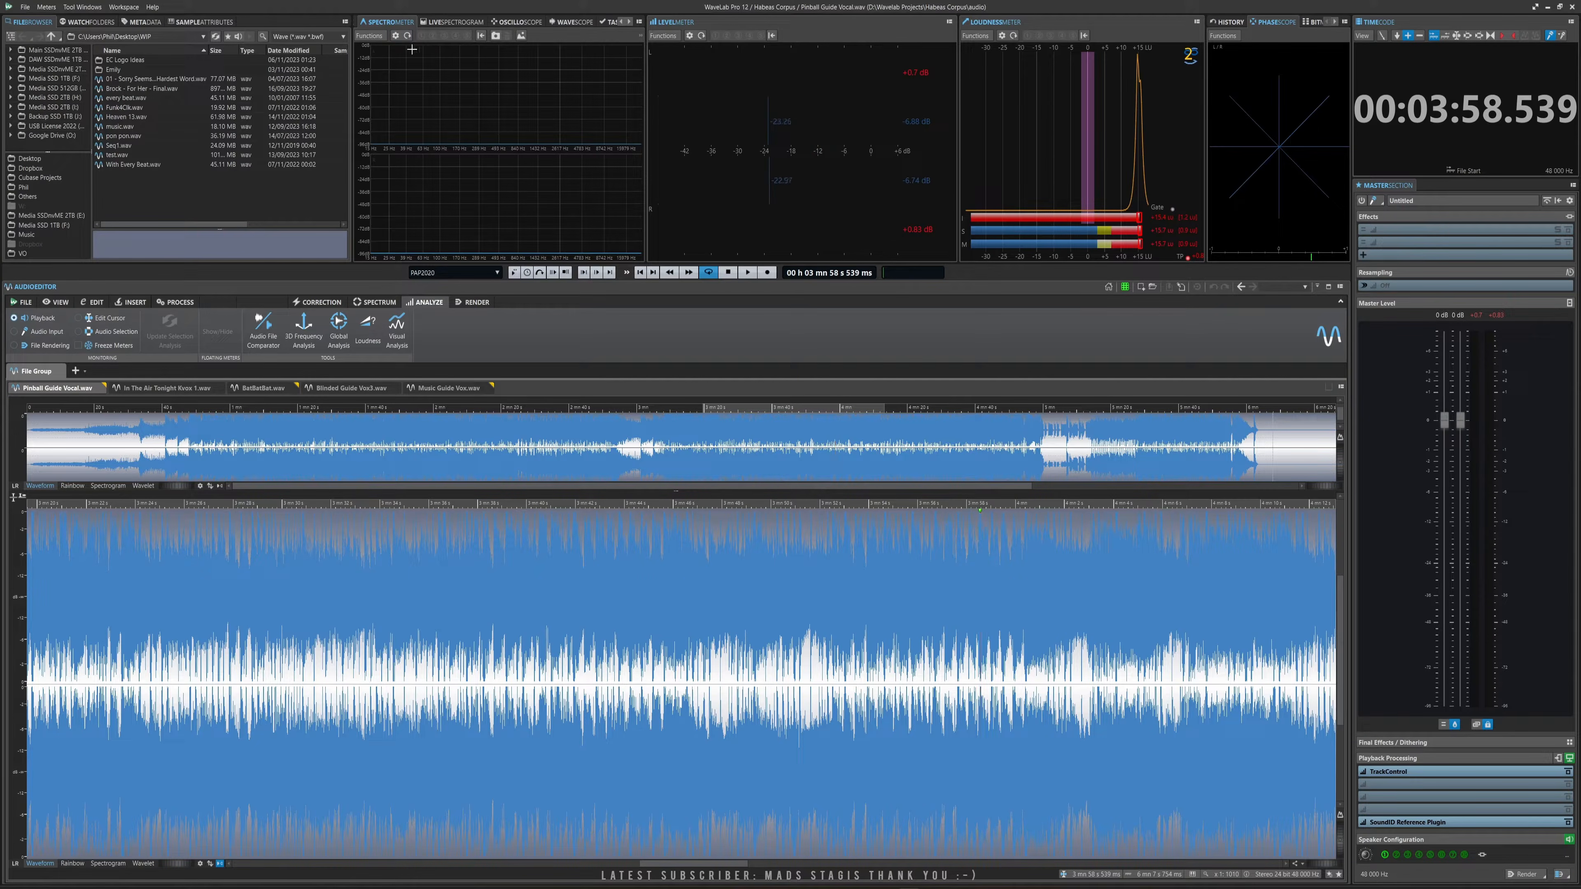
Resume playback to view the Live Spectrogram, Oscilloscope and Wavescope, return to the Oscilloscope and stop playback.
{"action": "key", "text": "space"}
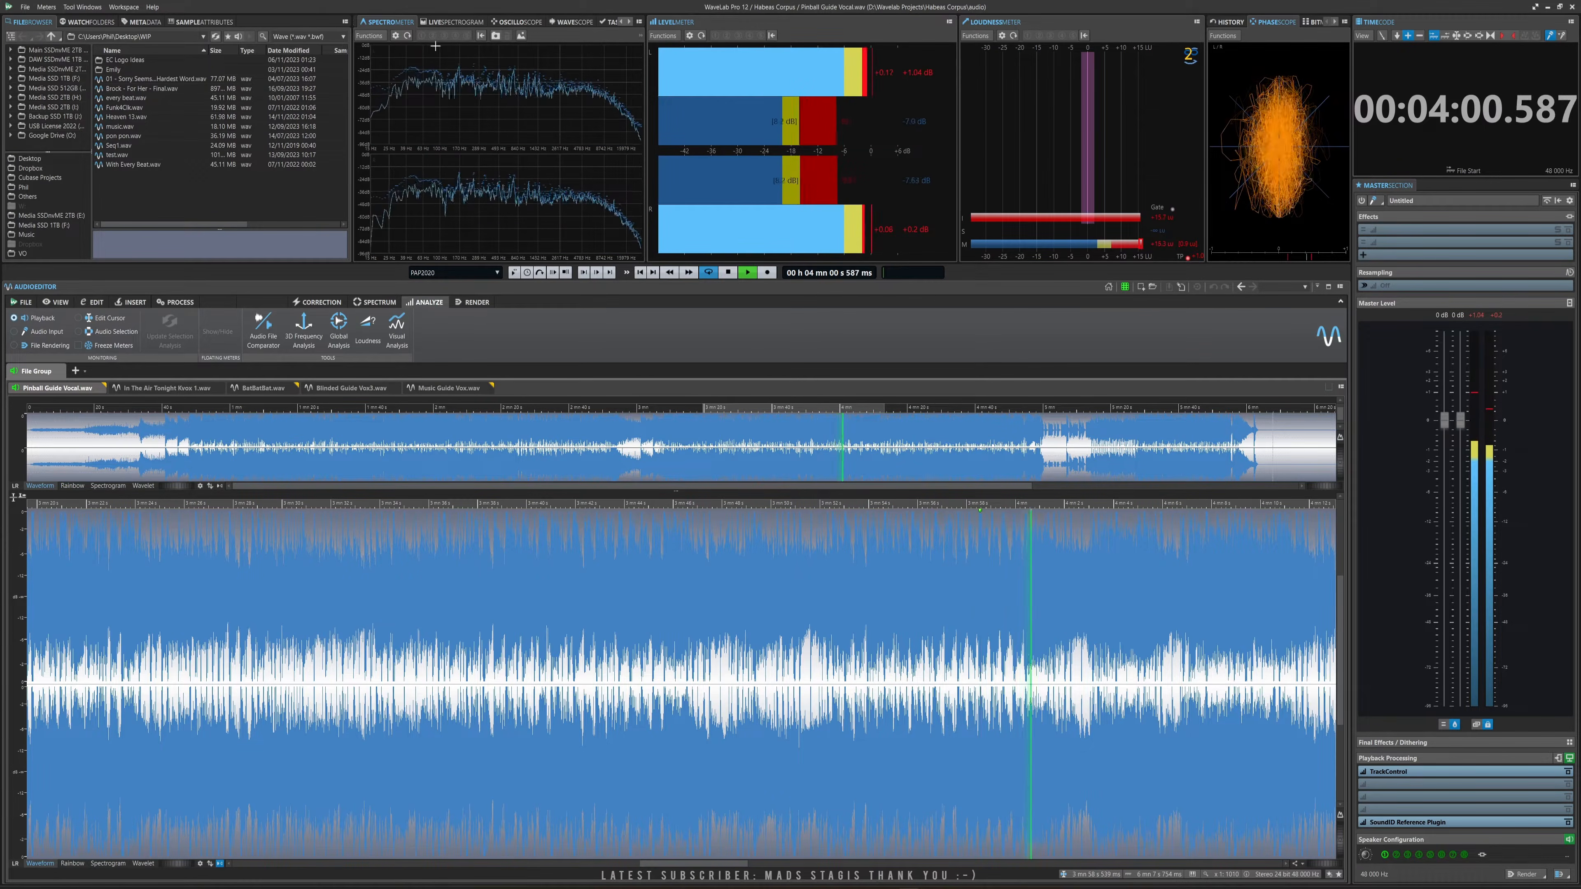
{"action": "left_click", "coordinate": [455, 22]}
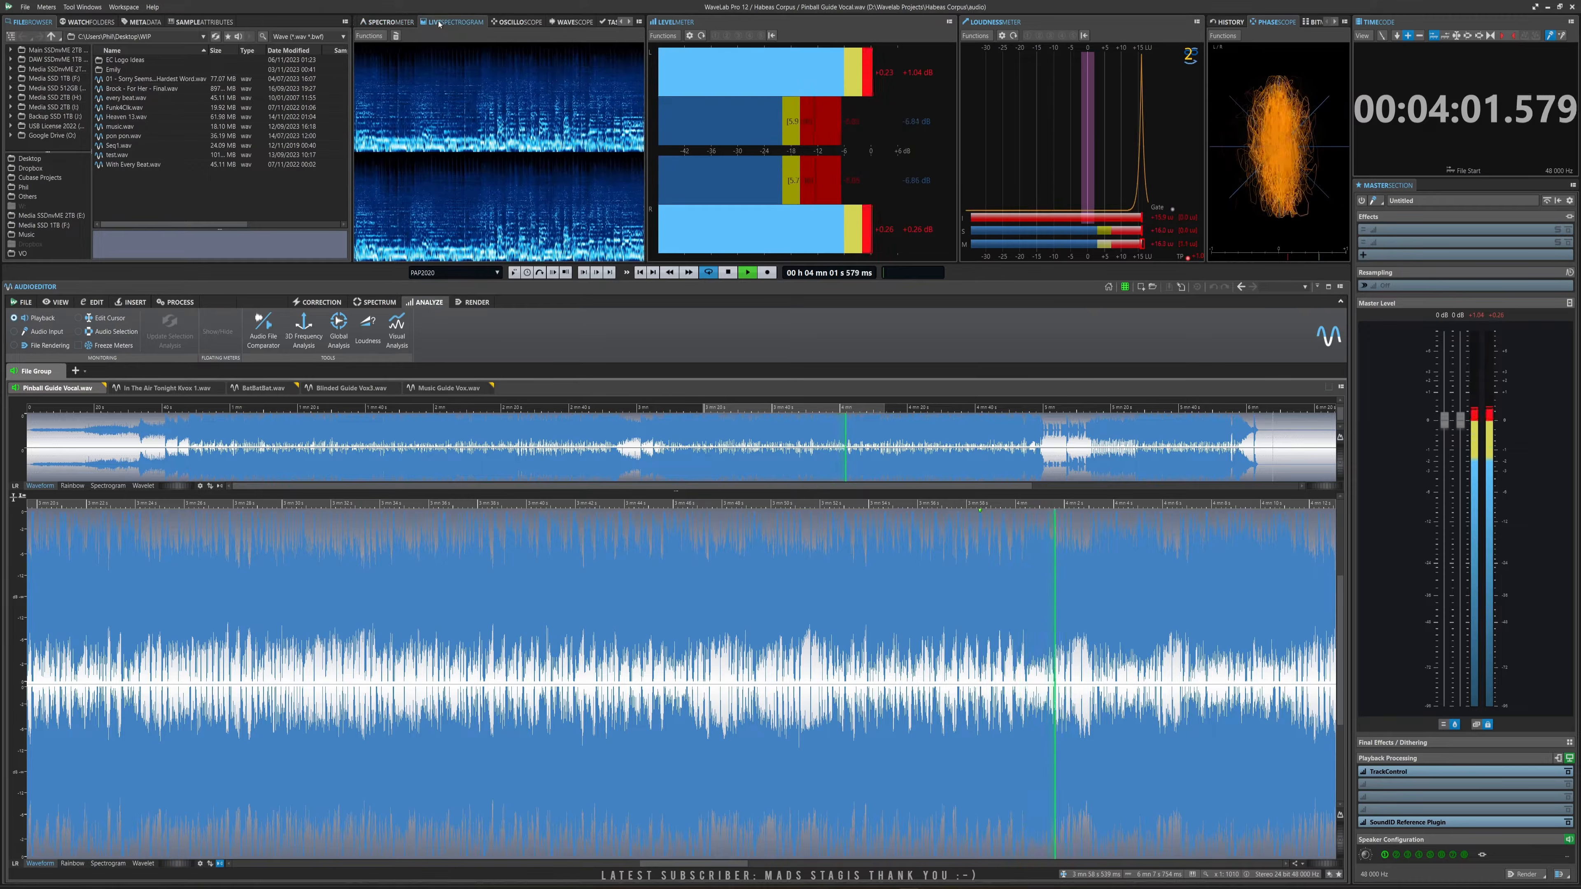
{"action": "left_click", "coordinate": [504, 22]}
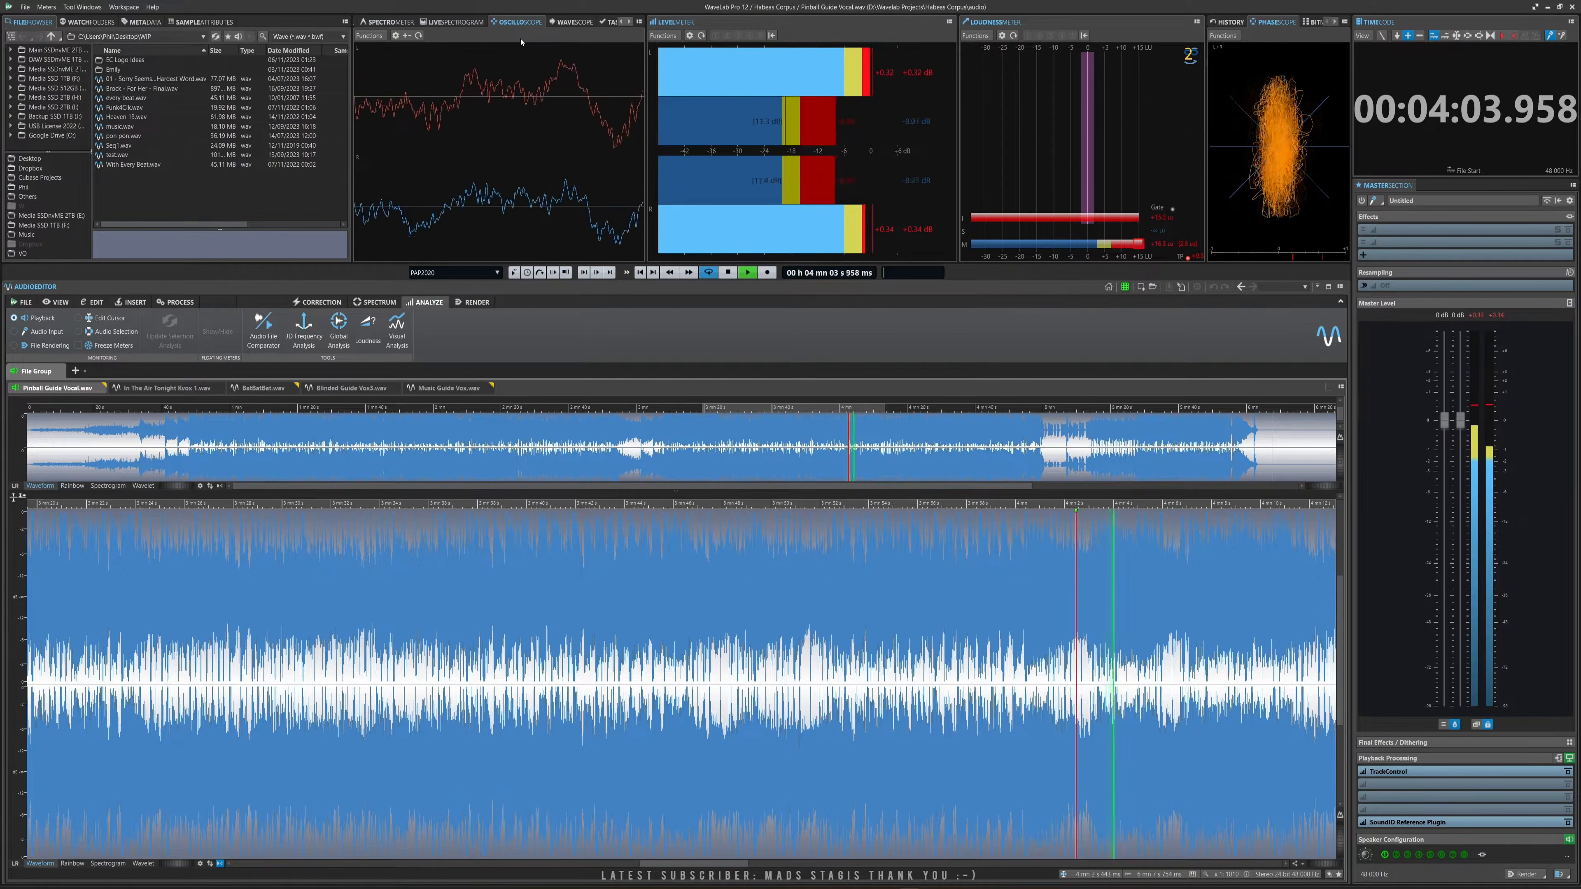
{"action": "left_click", "coordinate": [577, 22]}
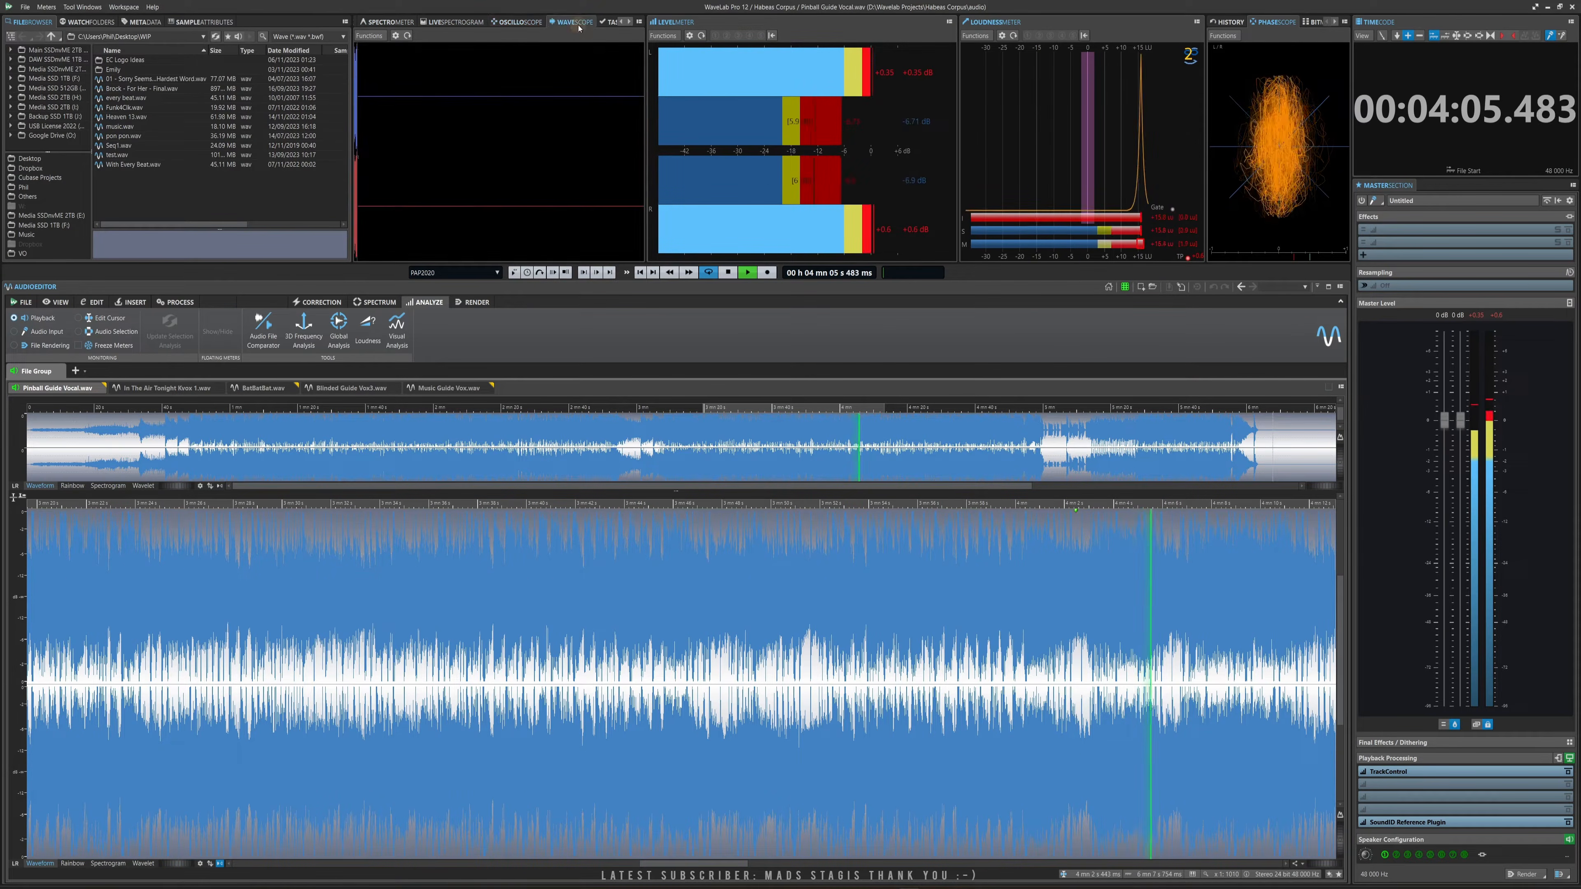
{"action": "left_click", "coordinate": [516, 21]}
{"action": "key", "text": "space"}
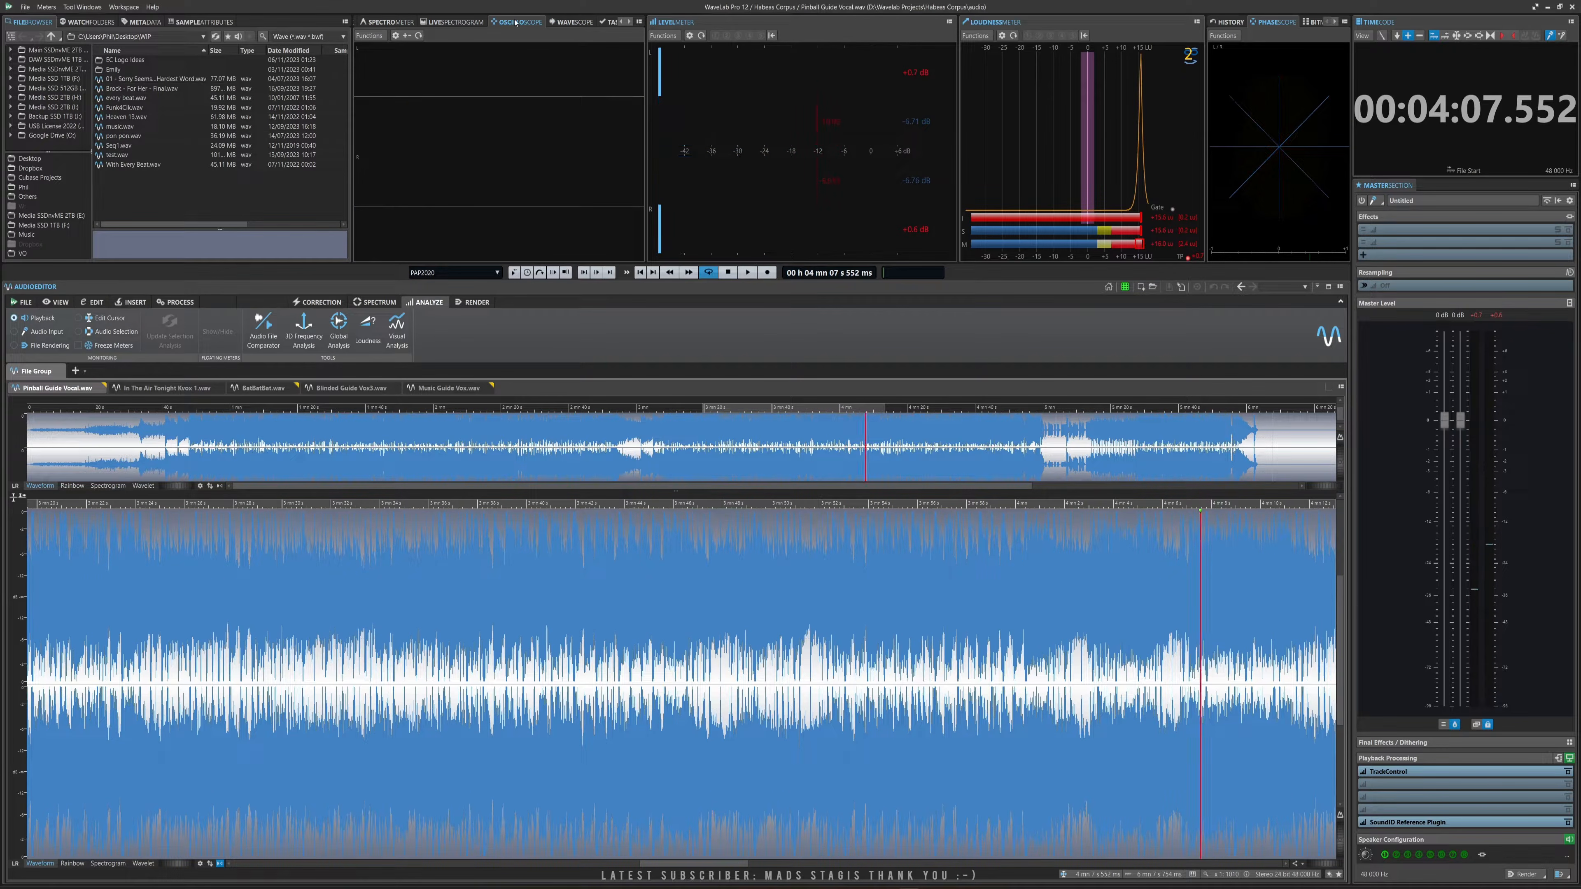
Undock the Oscilloscope as a floating window and enlarge it over the waveform display.
{"action": "left_click_drag", "start_coordinate": [516, 23], "coordinate": [919, 433]}
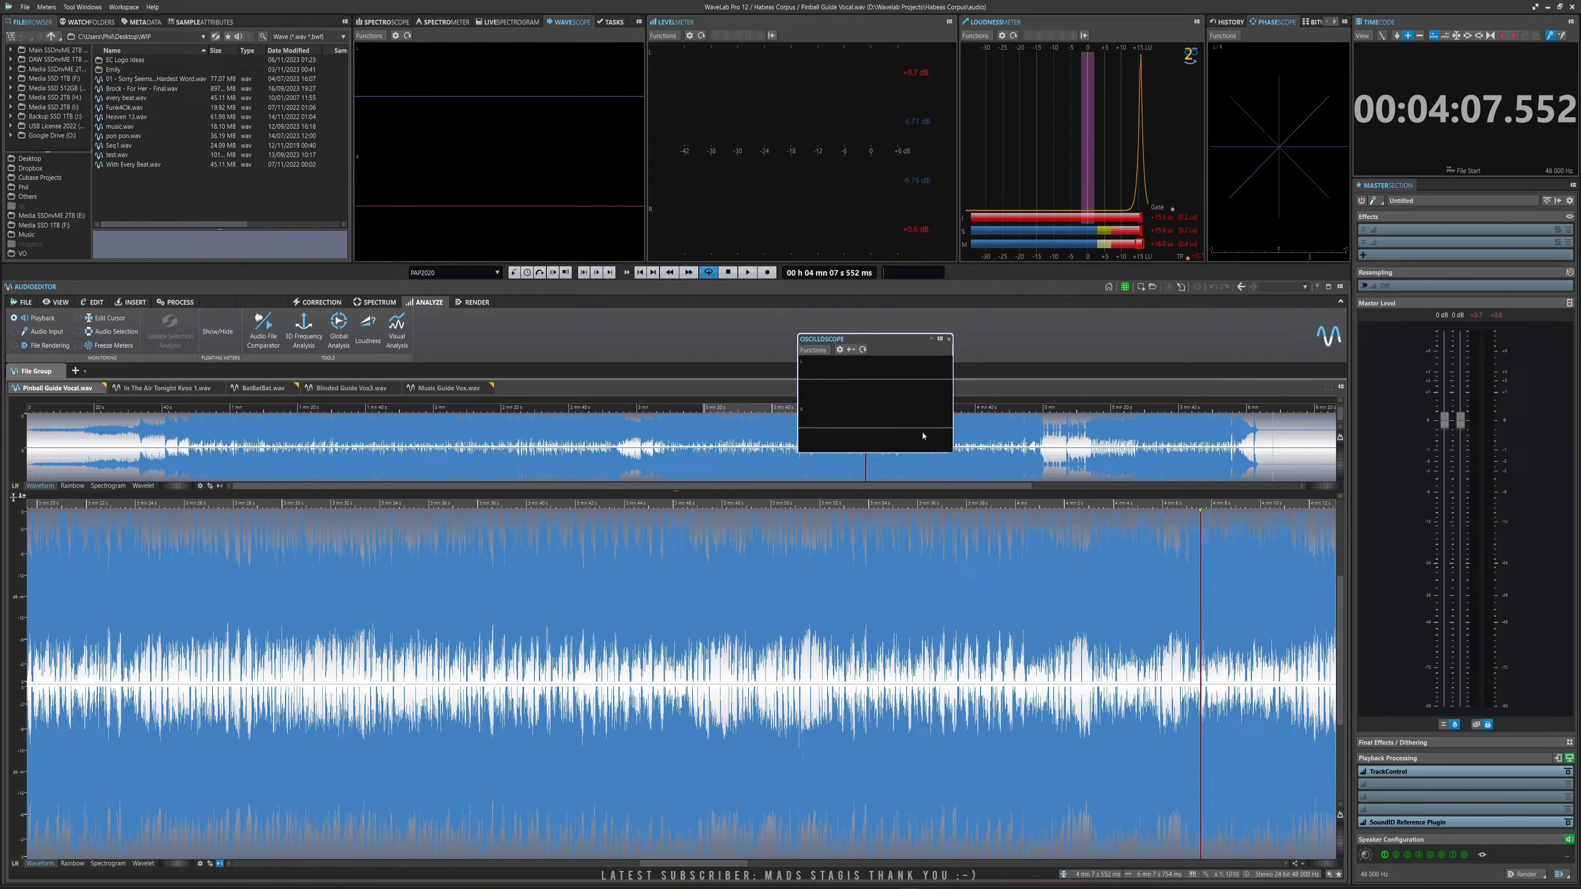
{"action": "left_click_drag", "start_coordinate": [947, 453], "coordinate": [1330, 685]}
{"action": "left_click_drag", "start_coordinate": [1054, 355], "coordinate": [637, 321]}
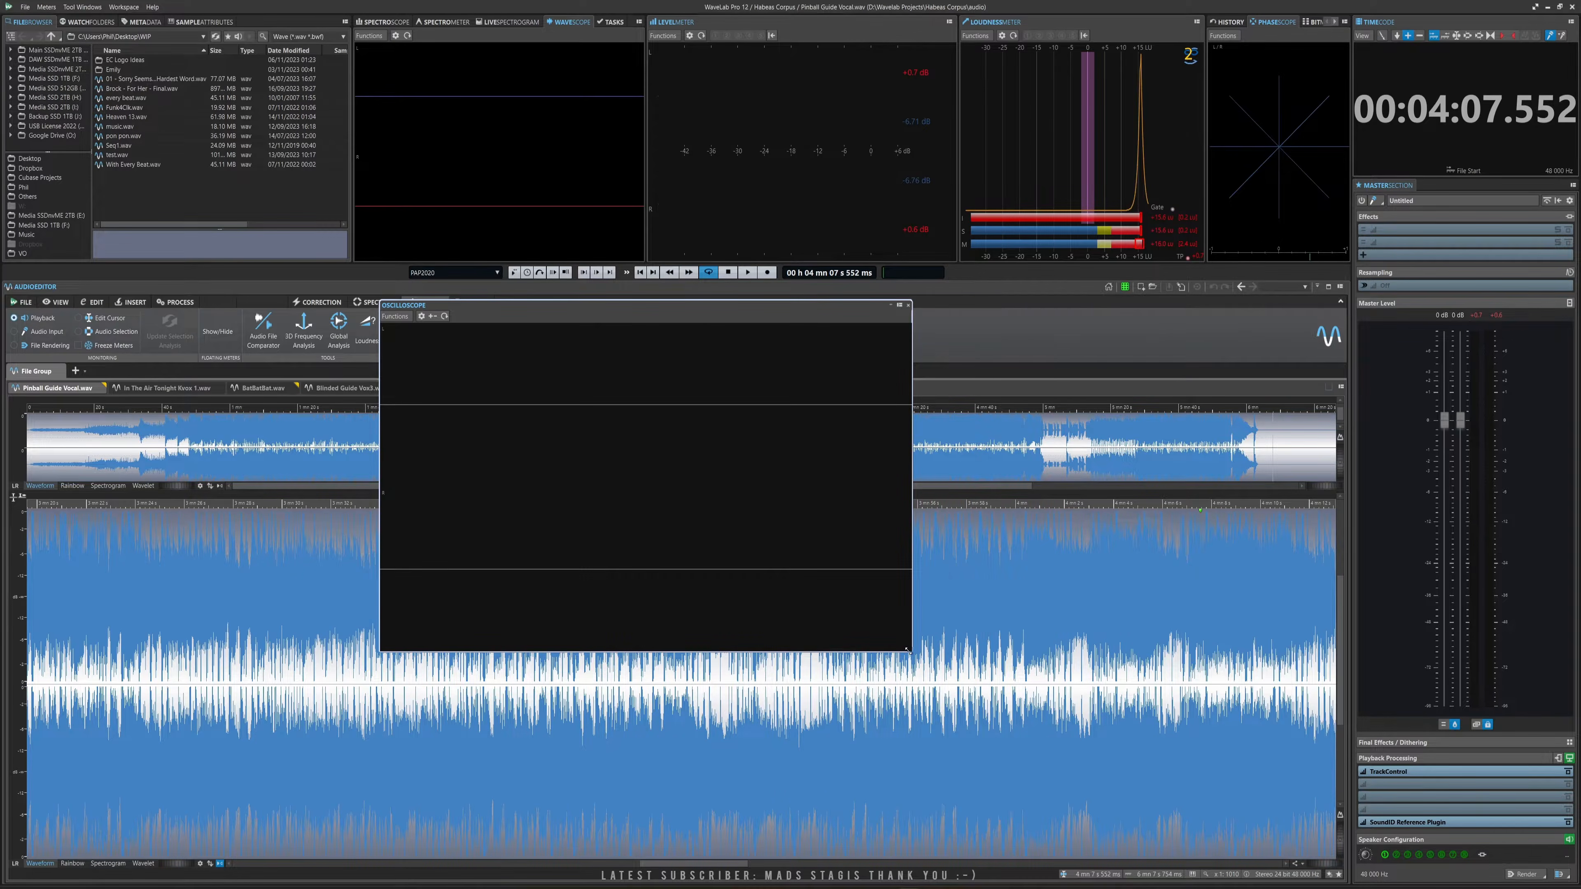
{"action": "left_click_drag", "start_coordinate": [912, 656], "coordinate": [1151, 765]}
Play the audio briefly in the floating Oscilloscope, reposition the window and dock it back to its last place.
{"action": "key", "text": "space"}
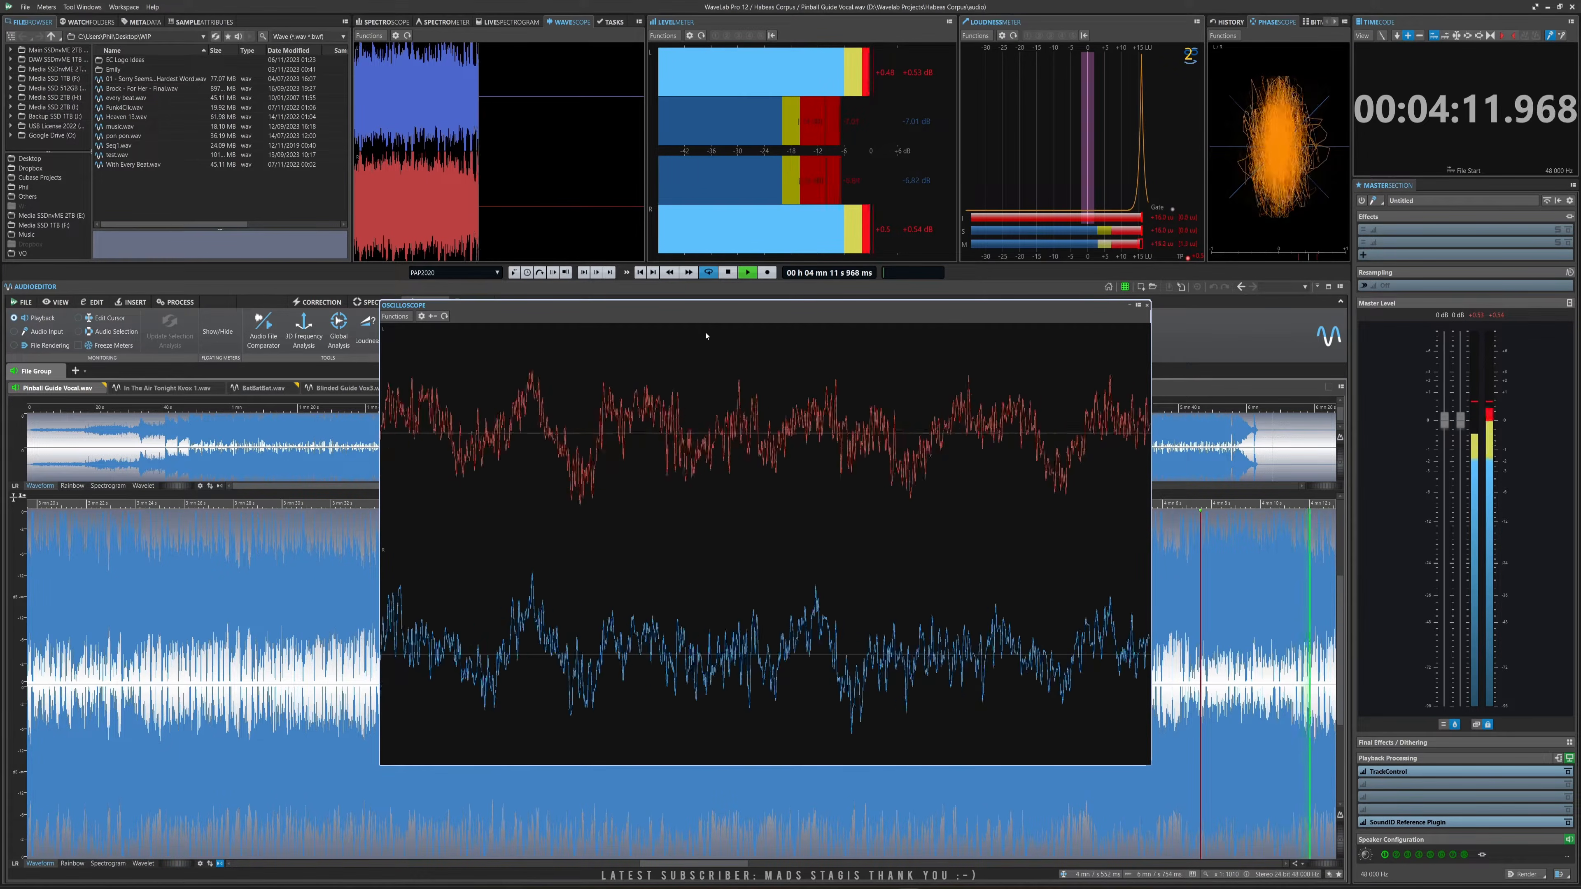
{"action": "key", "text": "space"}
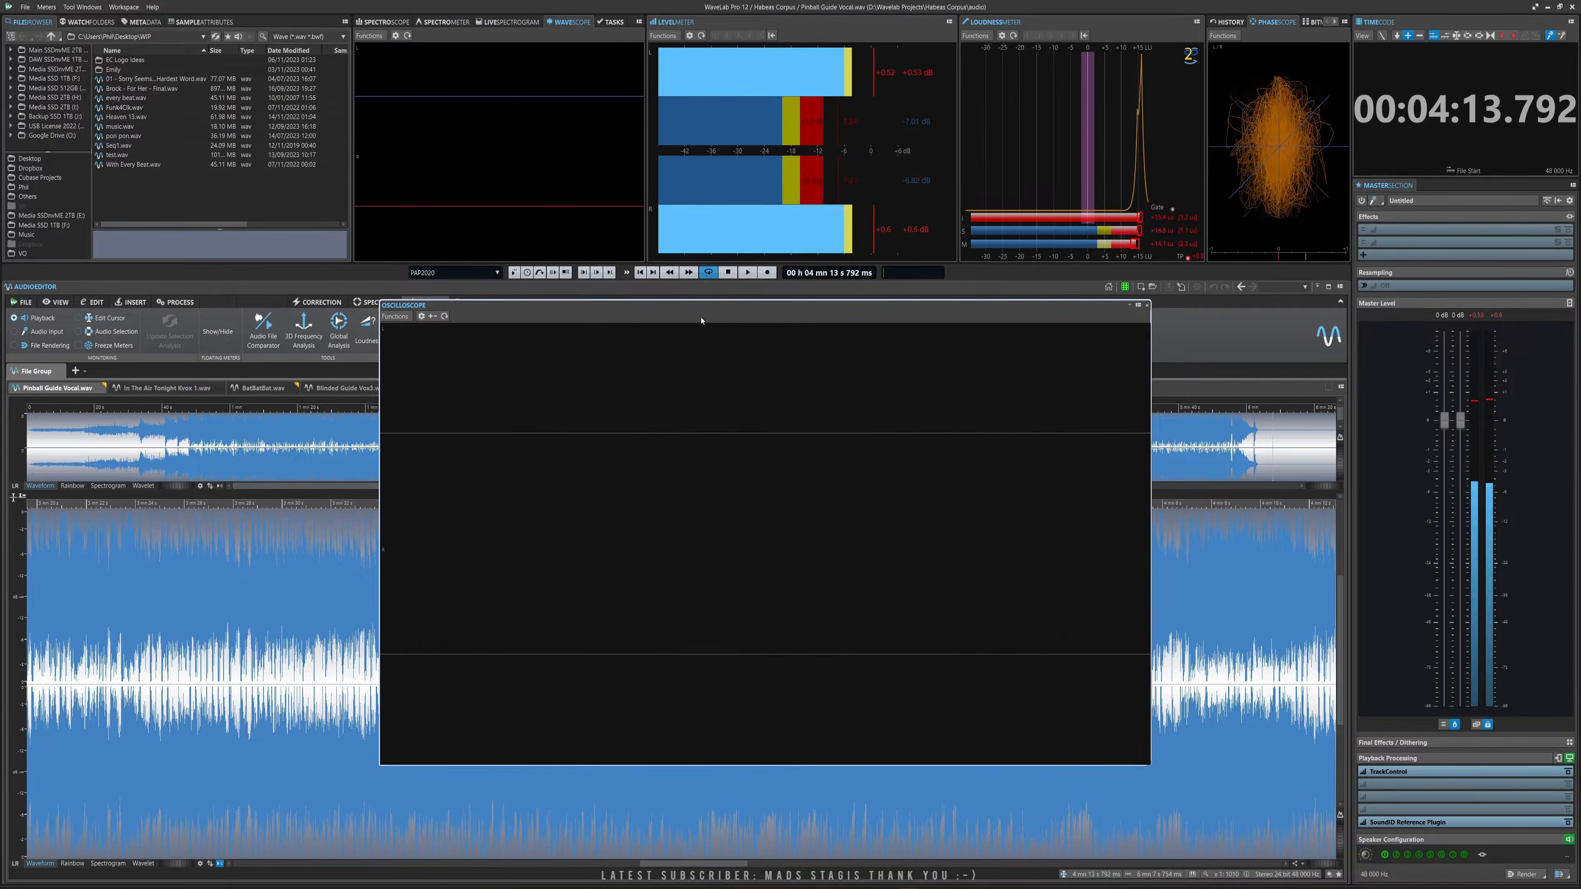
{"action": "left_click_drag", "start_coordinate": [983, 316], "coordinate": [873, 337]}
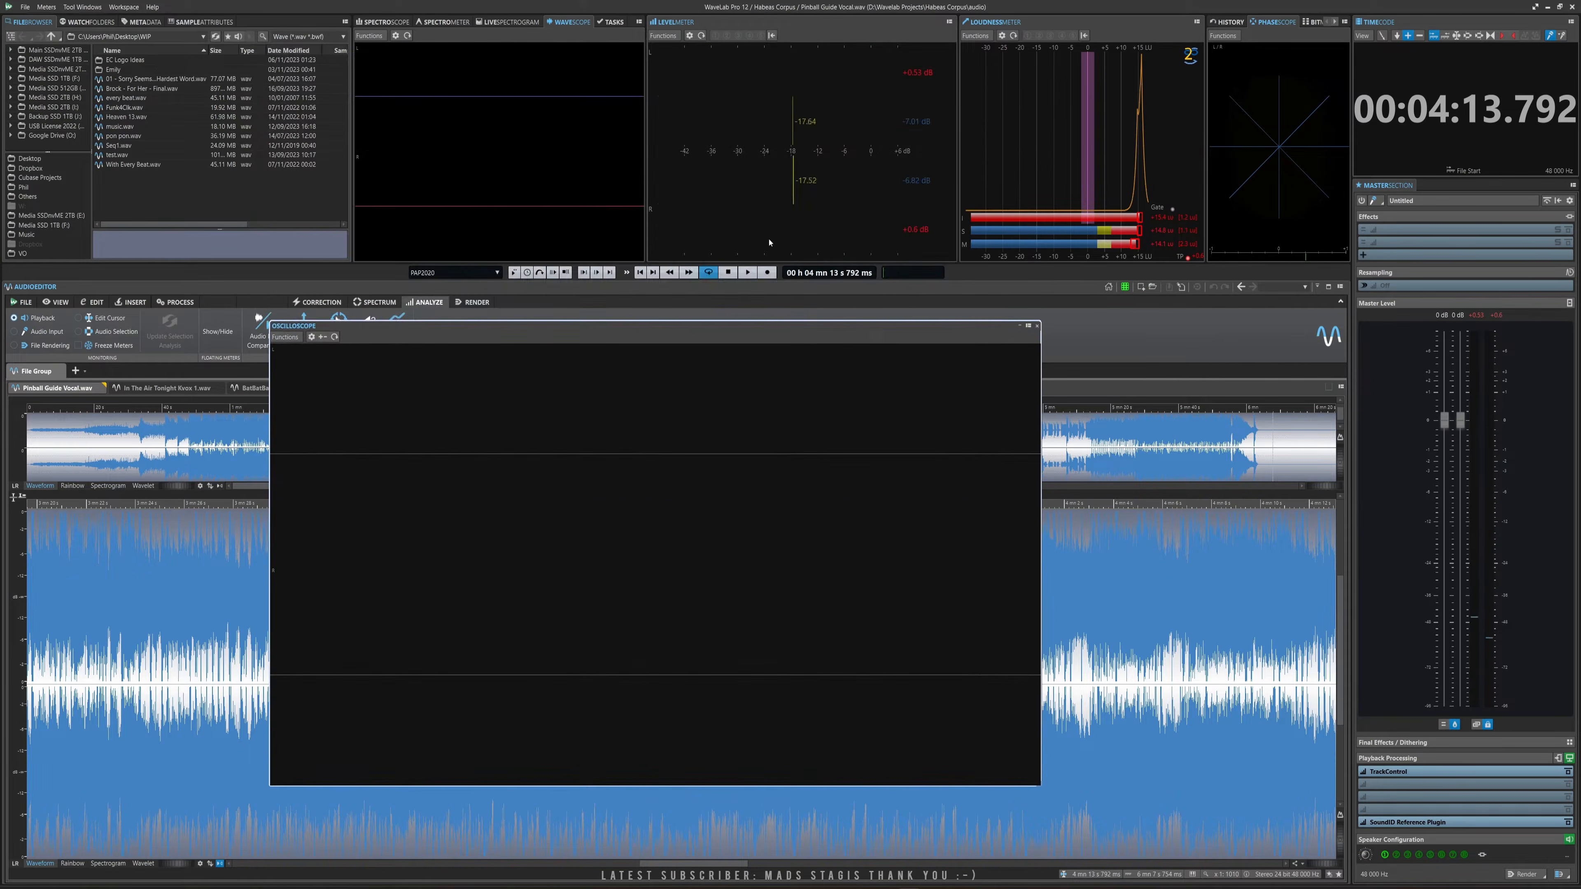
{"action": "left_click", "coordinate": [1029, 327]}
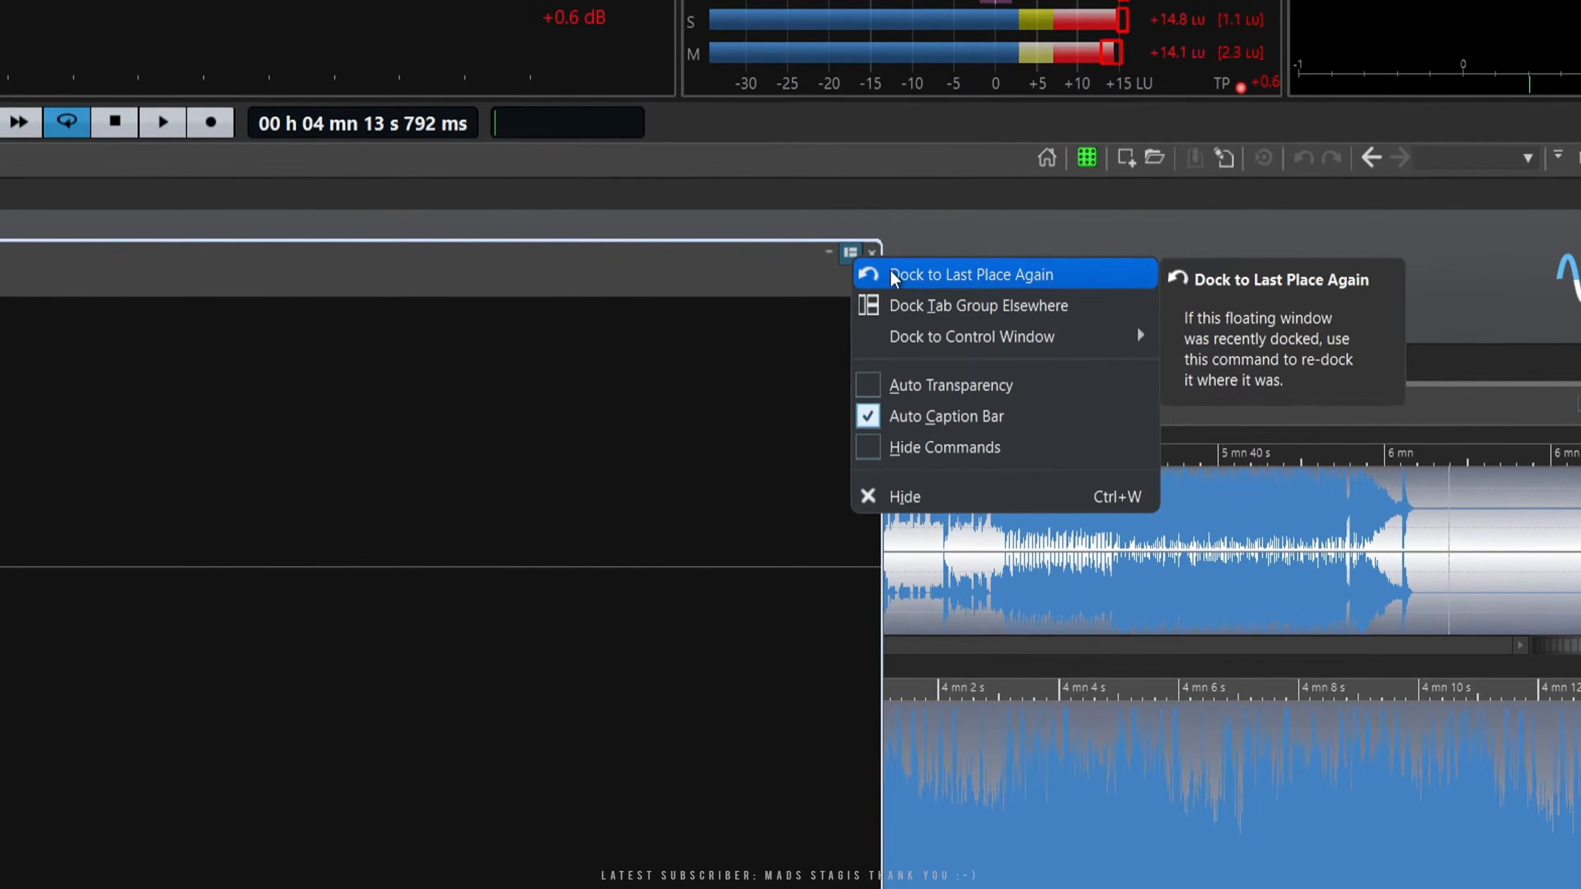
{"action": "left_click", "coordinate": [894, 276]}
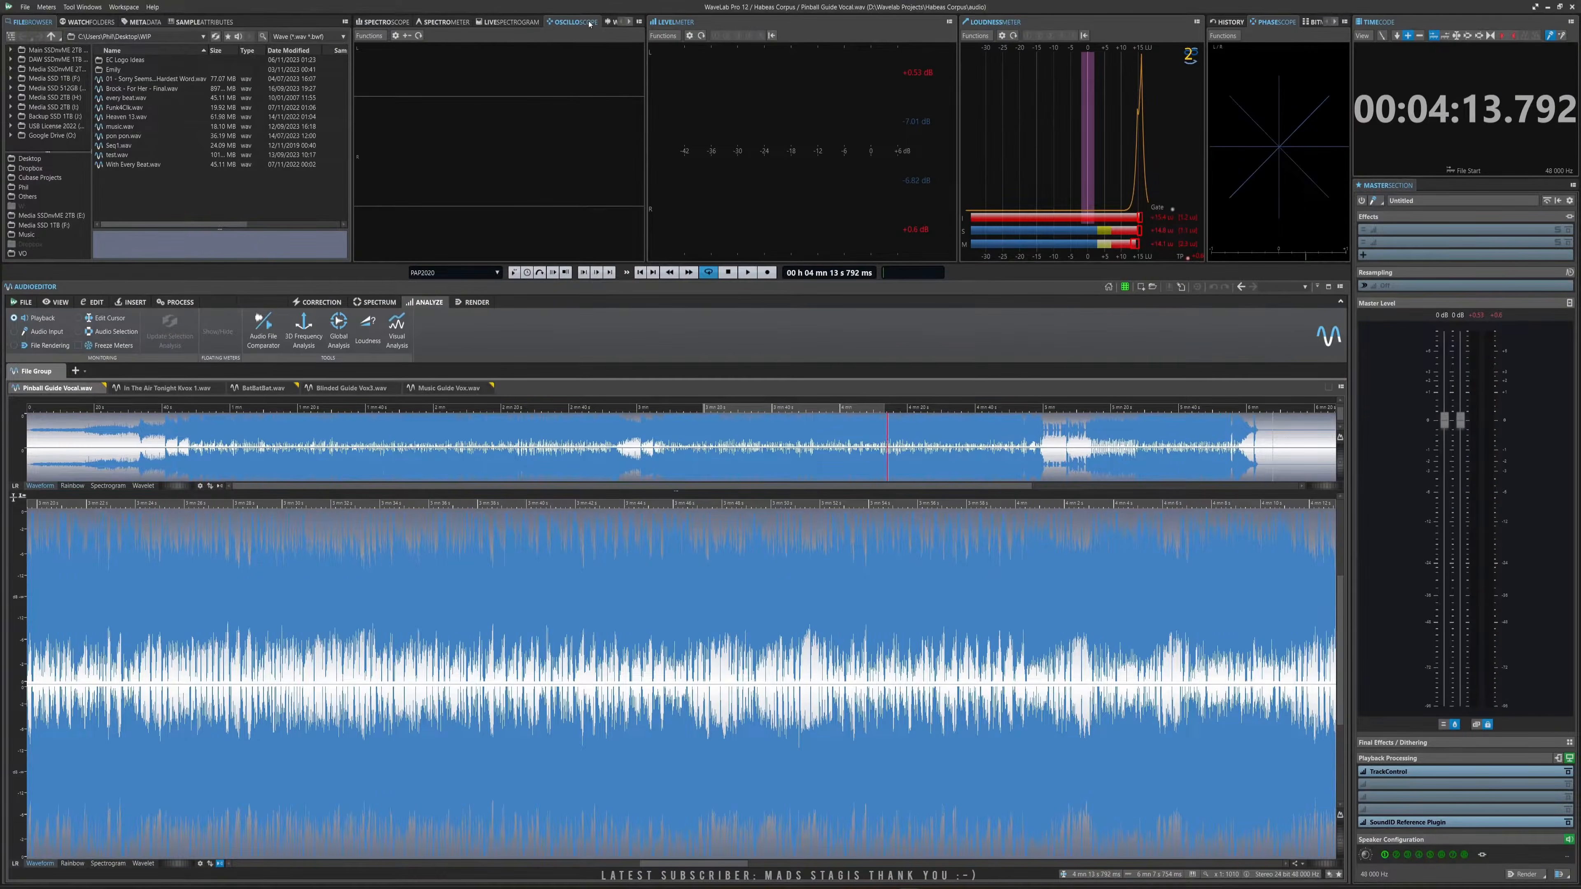
Show the Live Spectrogram, Spectrometer and Spectroscope in turn, ending on the Live Spectrogram.
{"action": "left_click", "coordinate": [511, 21]}
{"action": "left_click", "coordinate": [445, 22]}
{"action": "left_click", "coordinate": [385, 23]}
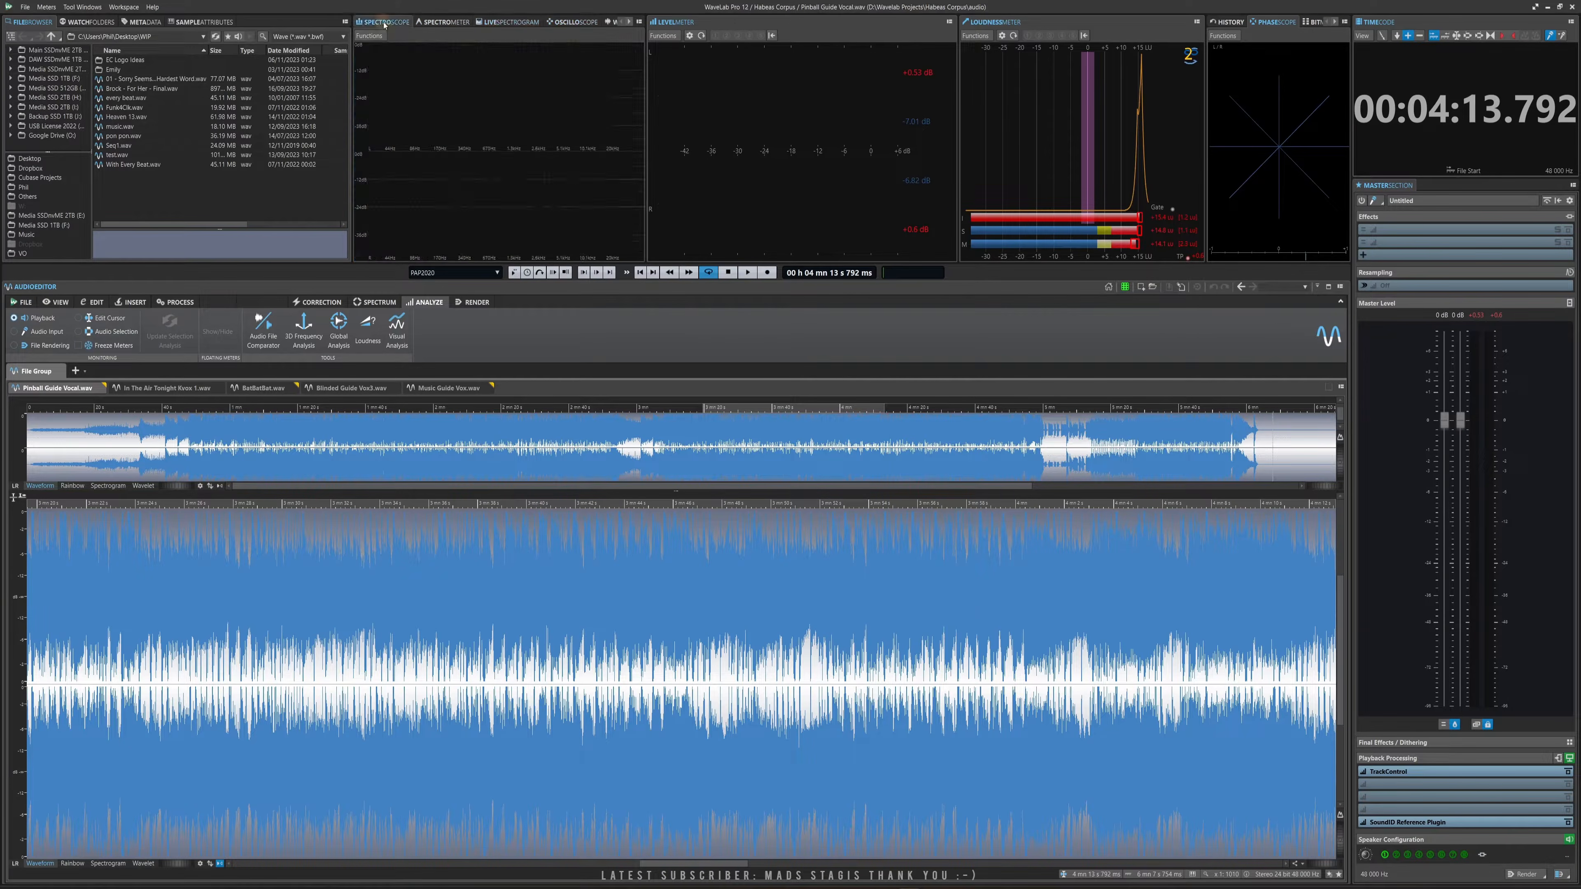
{"action": "left_click", "coordinate": [428, 22]}
{"action": "left_click", "coordinate": [515, 26]}
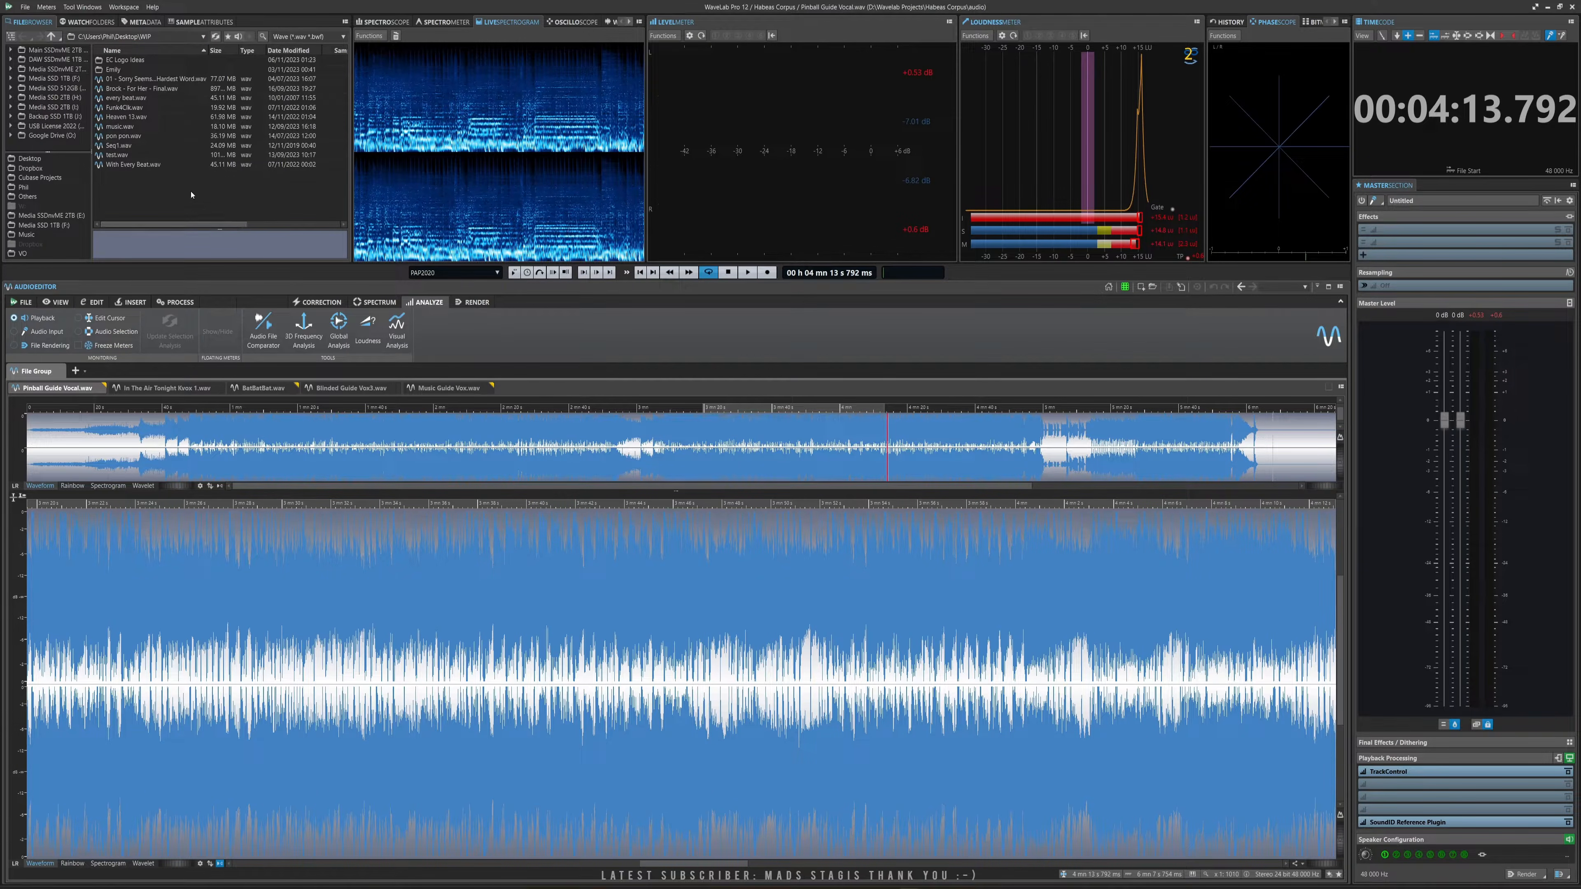
Select test.wav in the File Browser, view Sample Attributes, Metadata and Watch Folders, and return to the File Browser.
{"action": "left_click", "coordinate": [131, 157]}
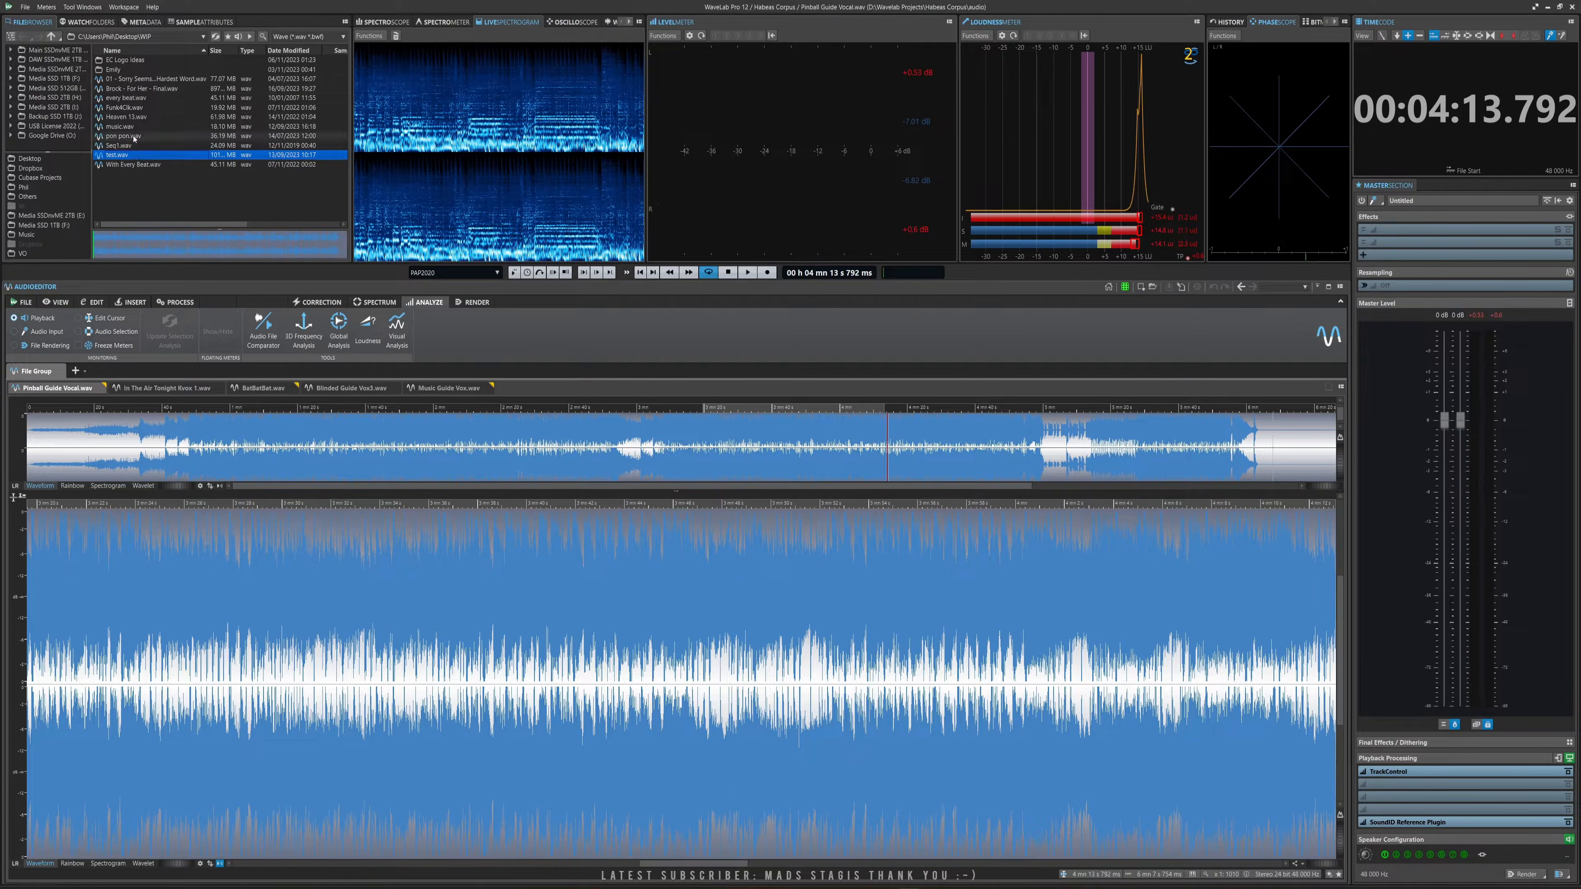
{"action": "left_click", "coordinate": [179, 194]}
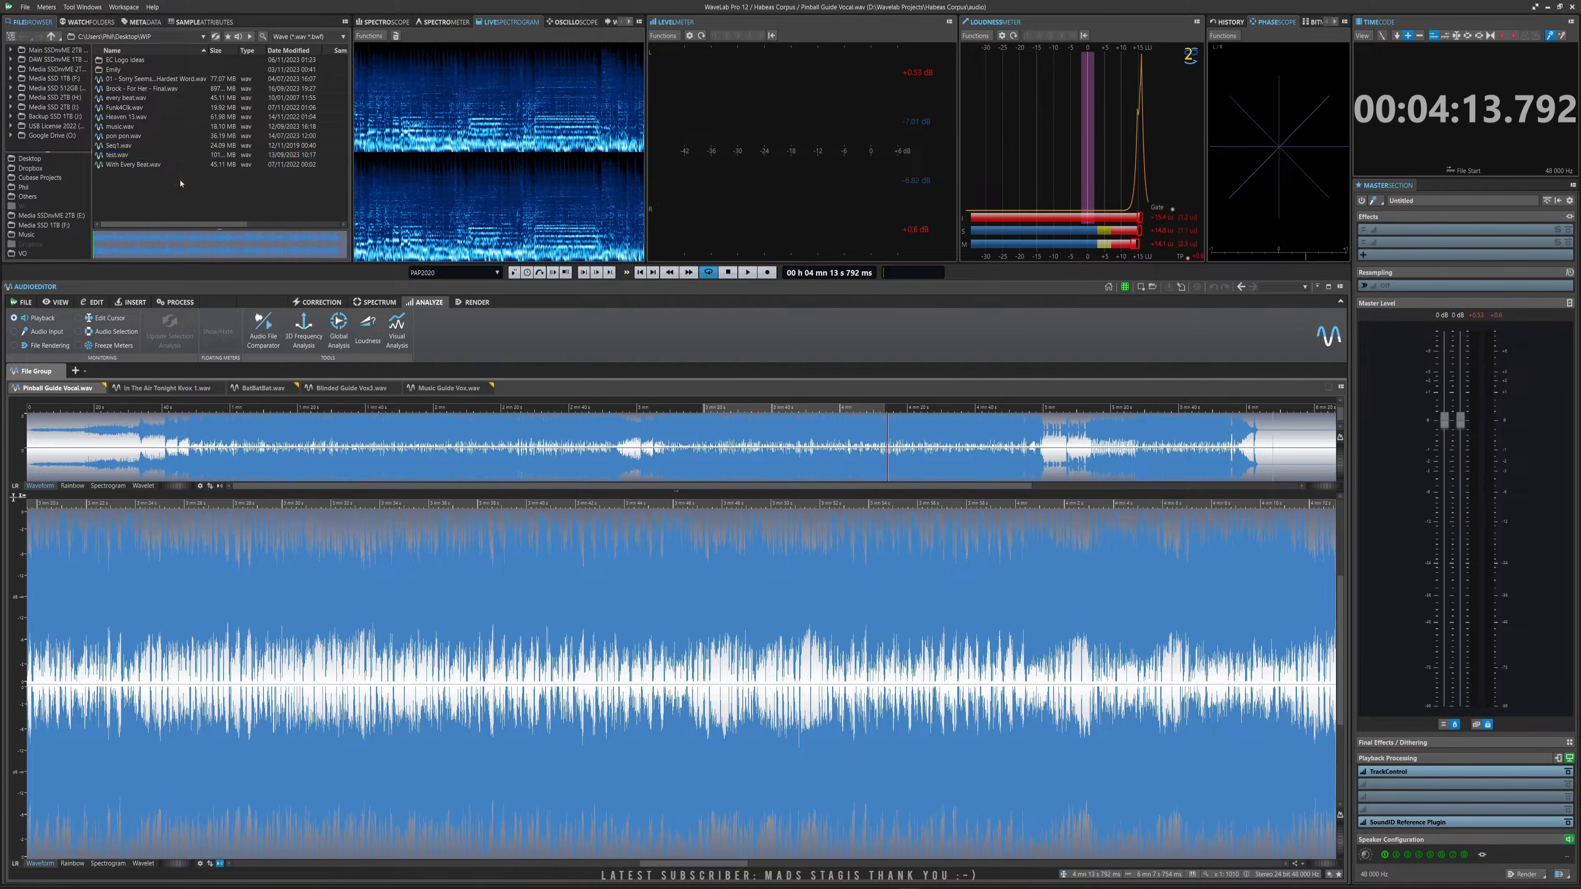
{"action": "left_click", "coordinate": [205, 22]}
{"action": "left_click", "coordinate": [144, 21]}
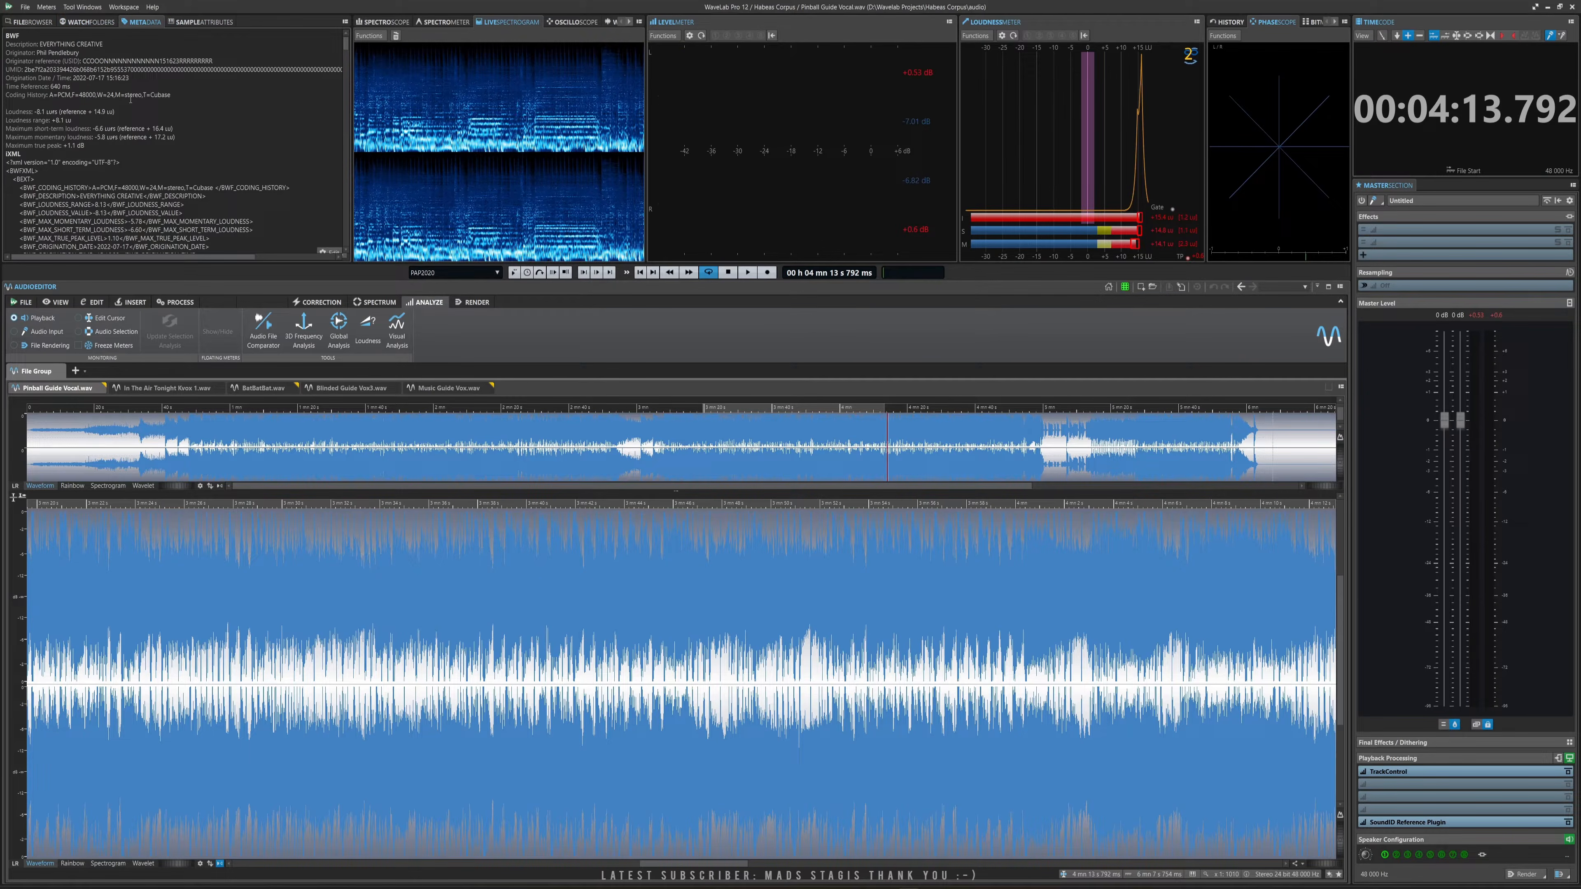
{"action": "left_click", "coordinate": [93, 22]}
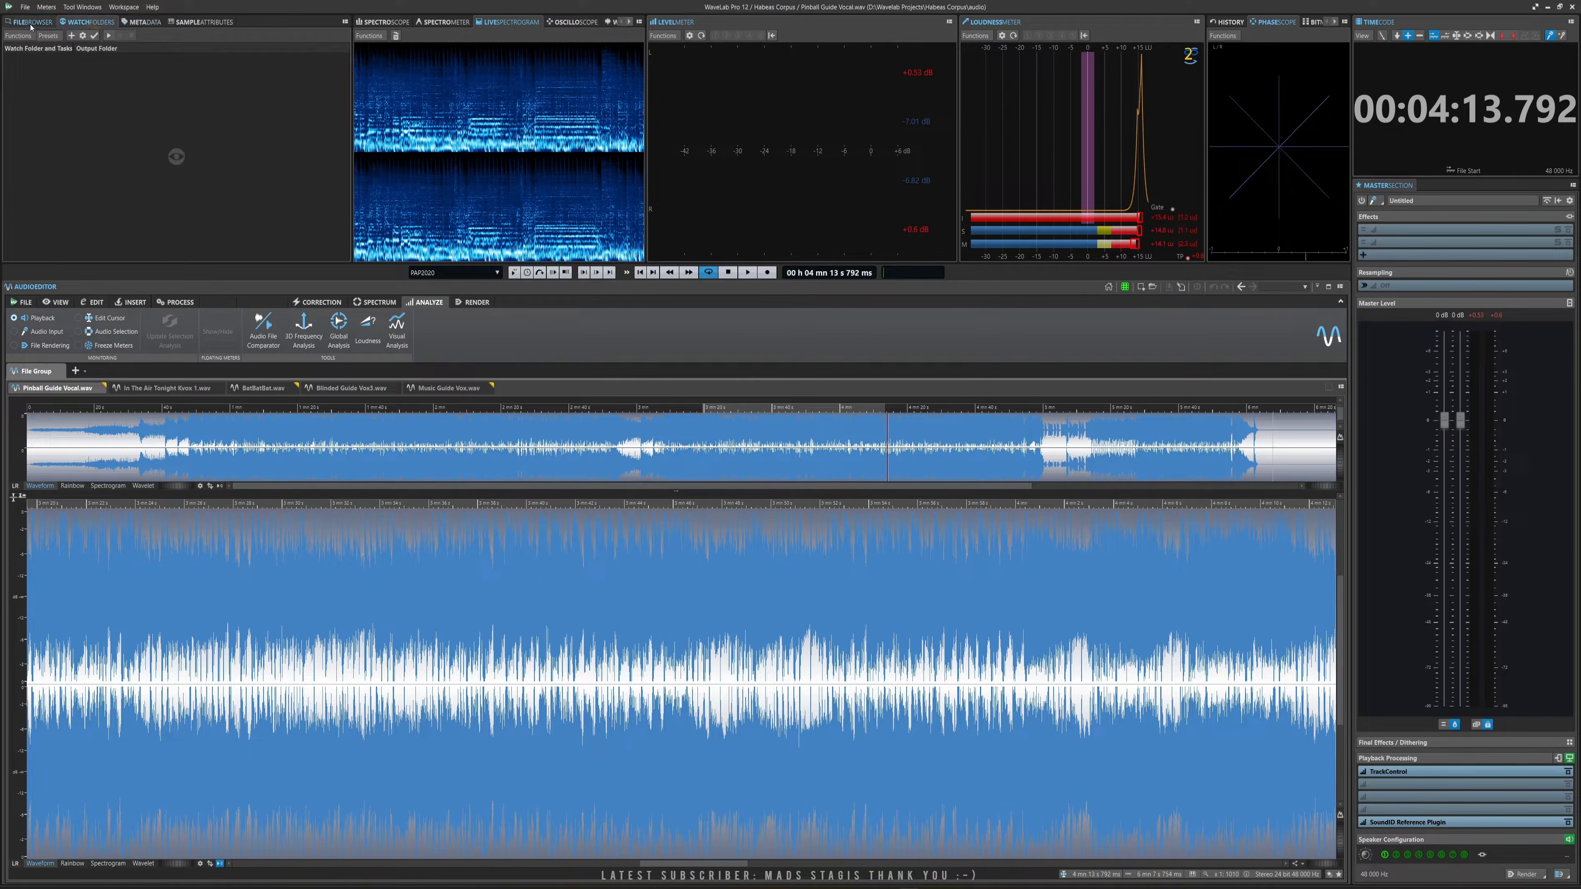
{"action": "left_click", "coordinate": [30, 25]}
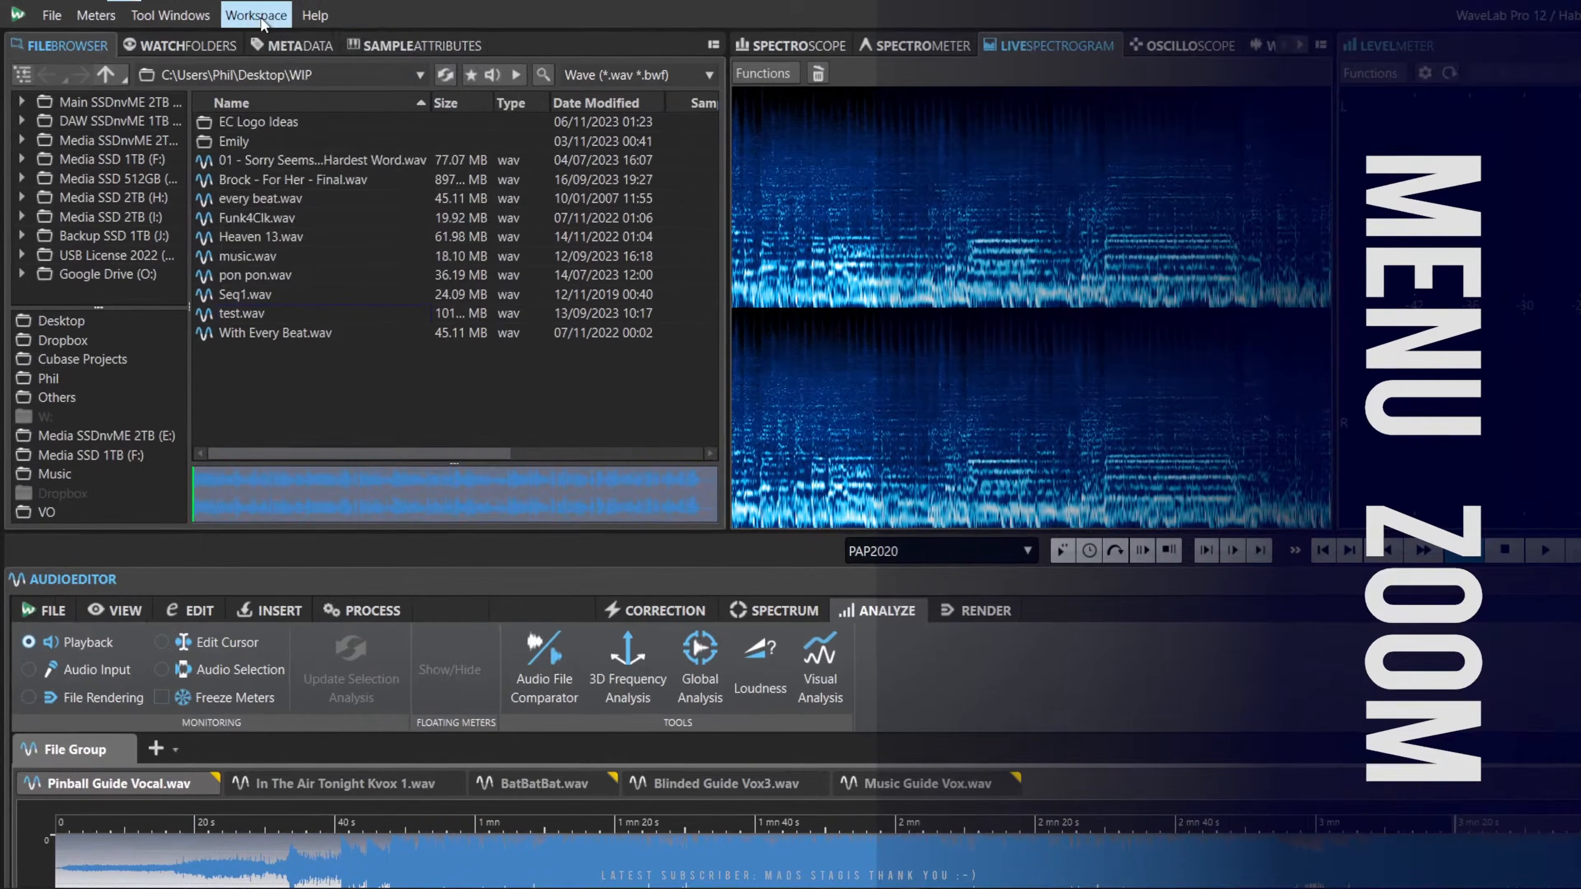
Load the PAP Docked Seperate Meters workspace layout and play the audio briefly to view its separate meter window.
{"action": "left_click", "coordinate": [126, 8]}
{"action": "mouse_move", "coordinate": [280, 73]}
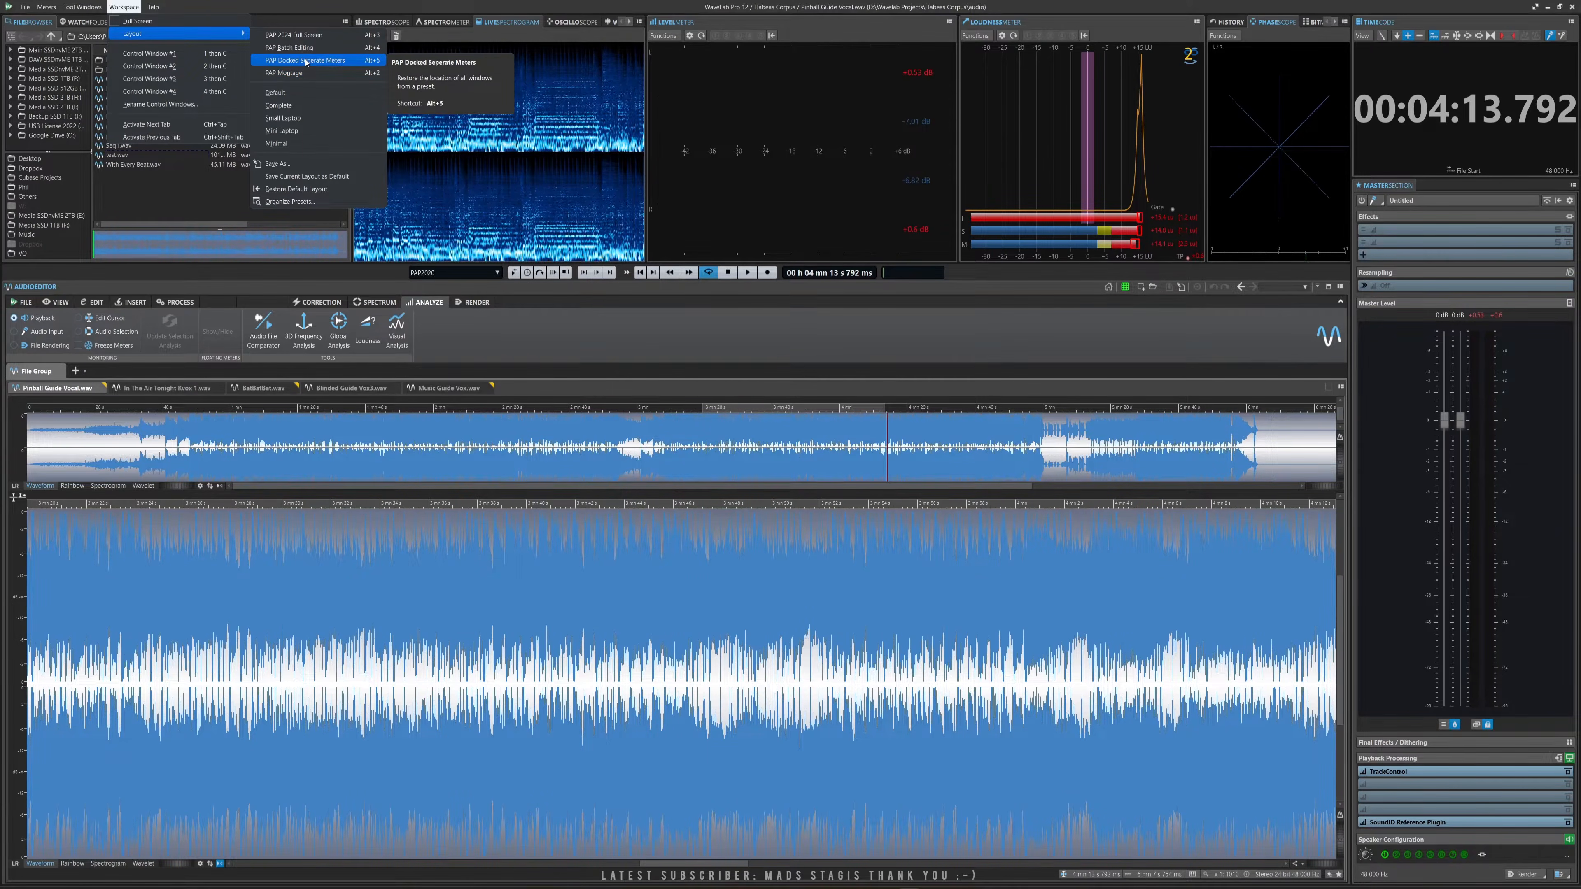
{"action": "left_click", "coordinate": [307, 62]}
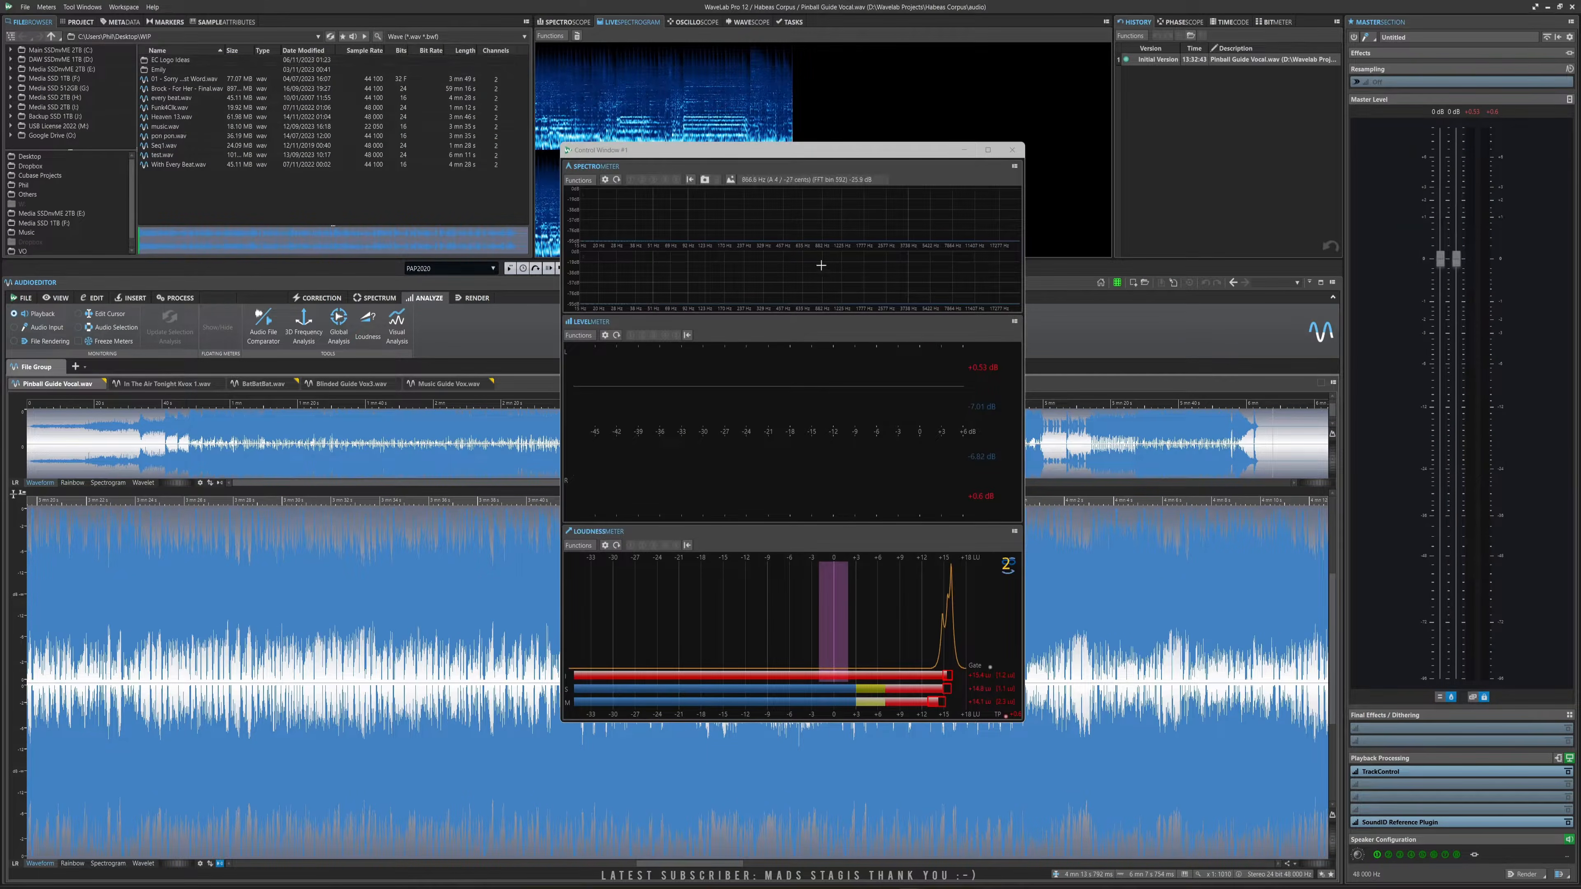
{"action": "key", "text": "space"}
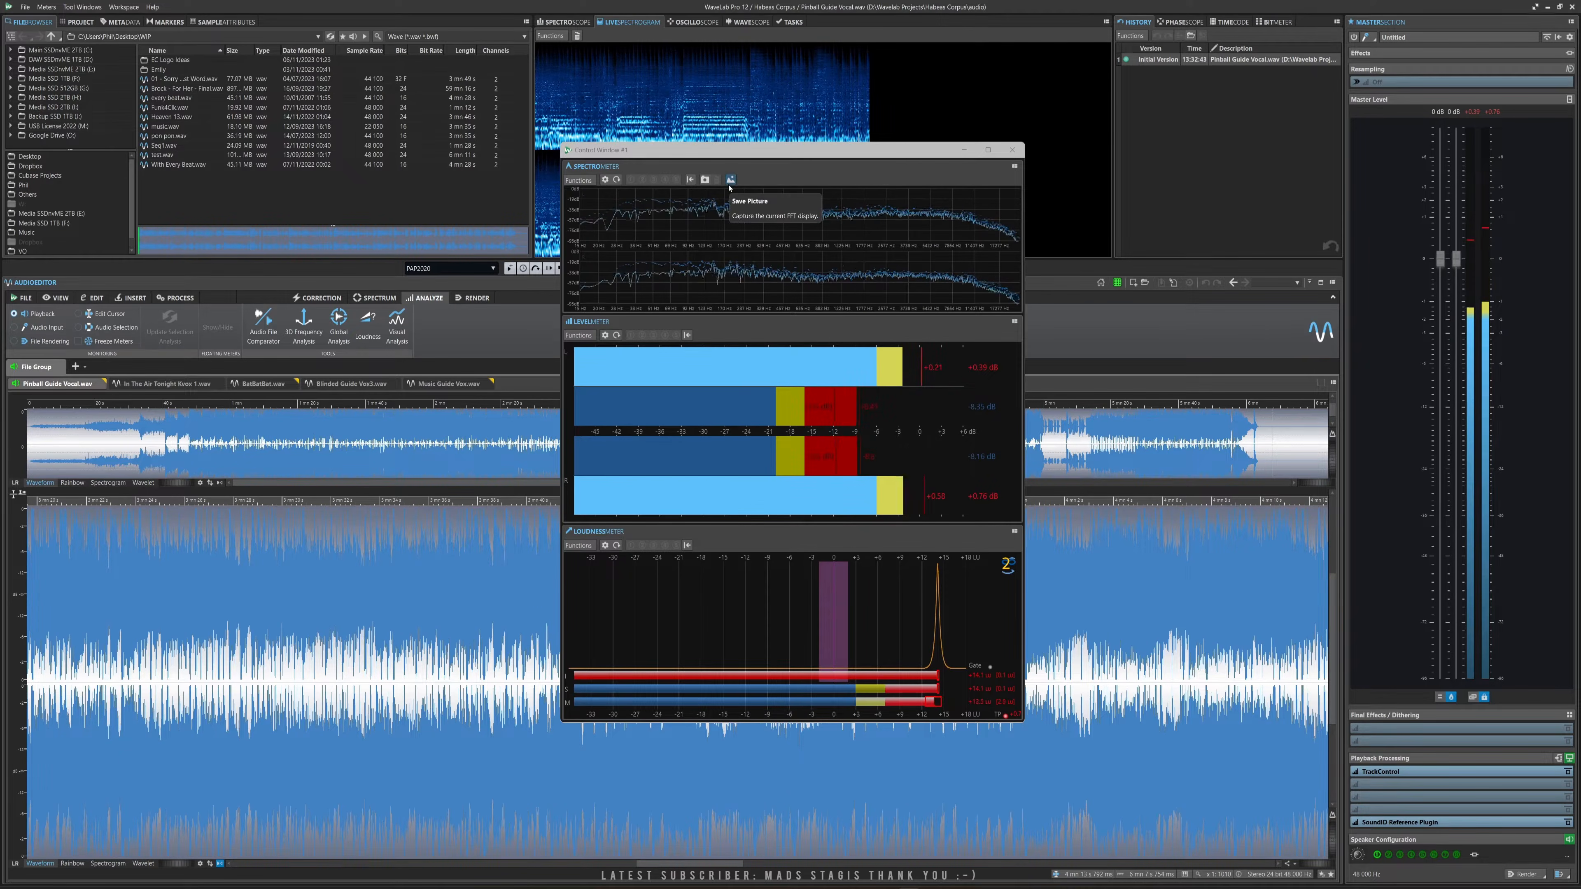
{"action": "key", "text": "space"}
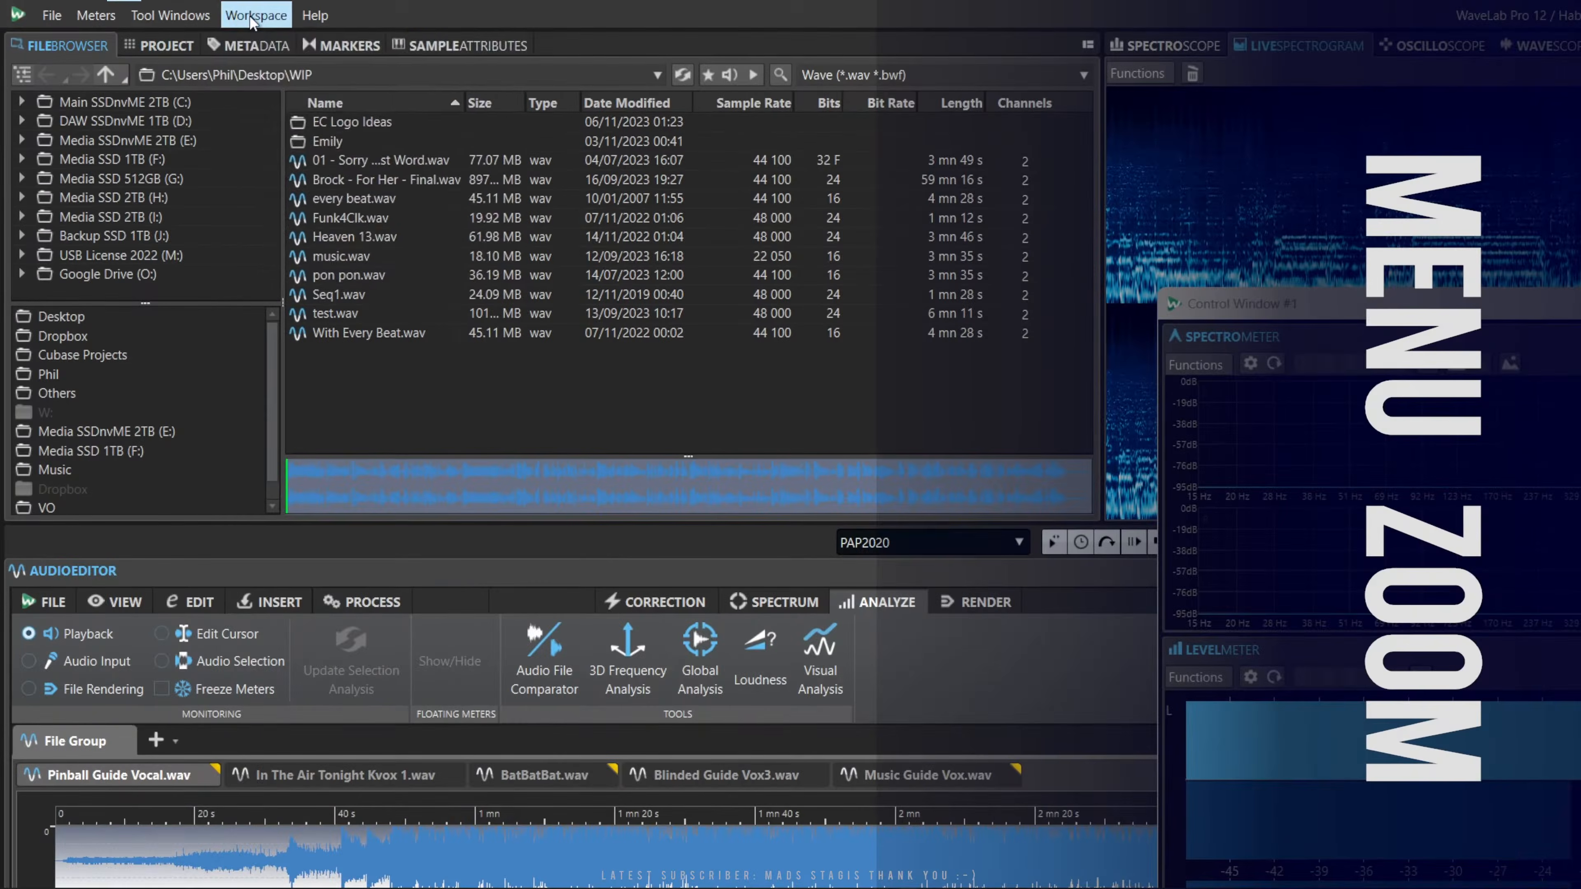
Switch the workspace to the PAP 2024 Full Screen layout.
{"action": "left_click", "coordinate": [124, 7]}
{"action": "mouse_move", "coordinate": [288, 65]}
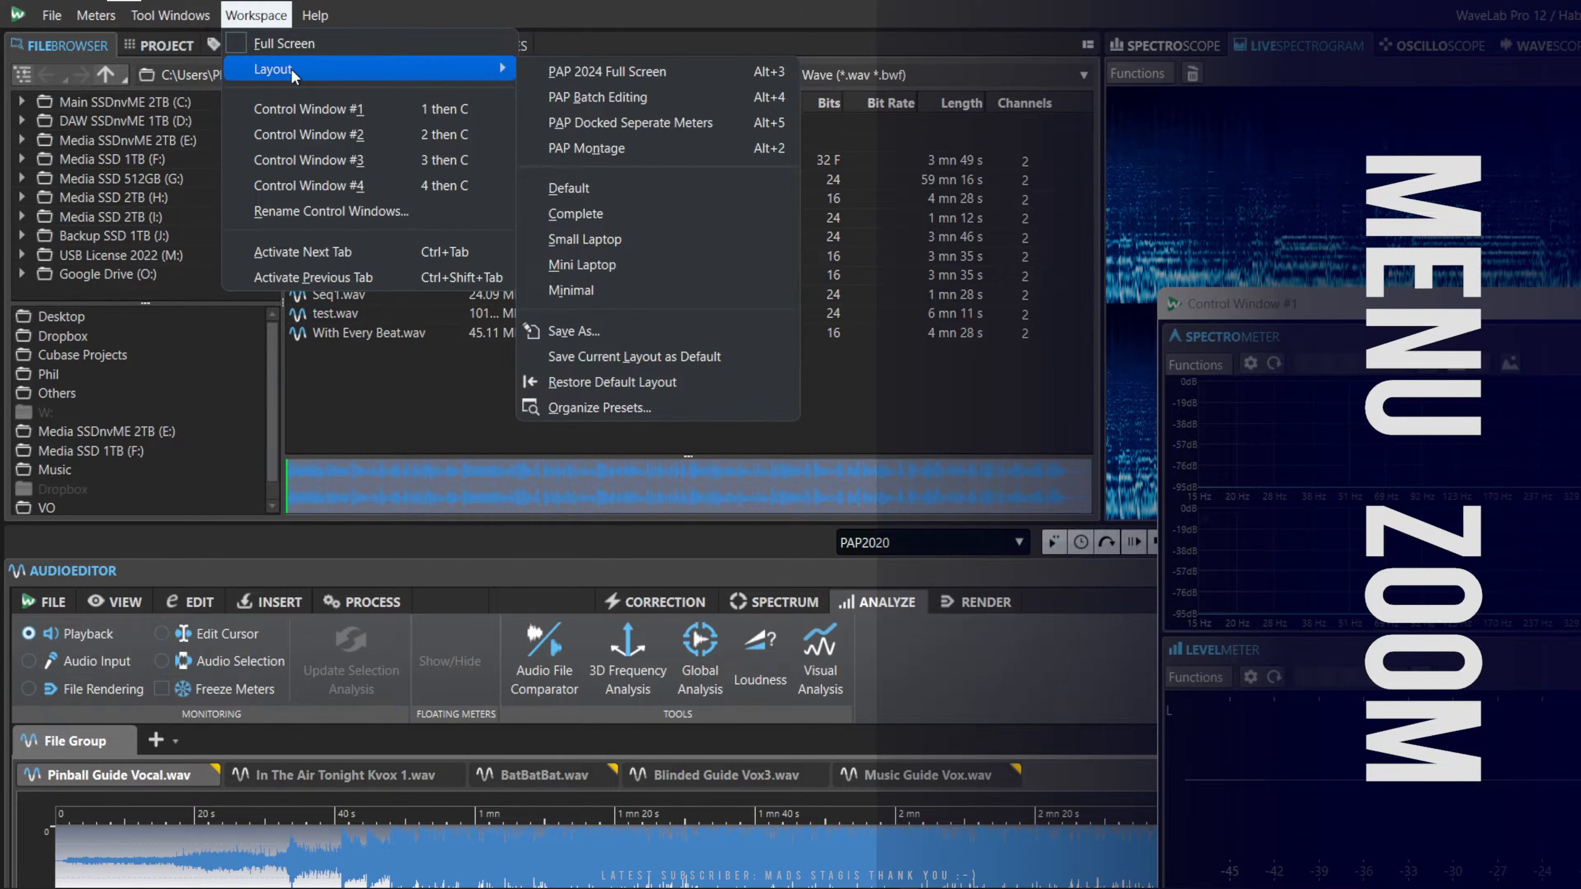
{"action": "left_click", "coordinate": [693, 72]}
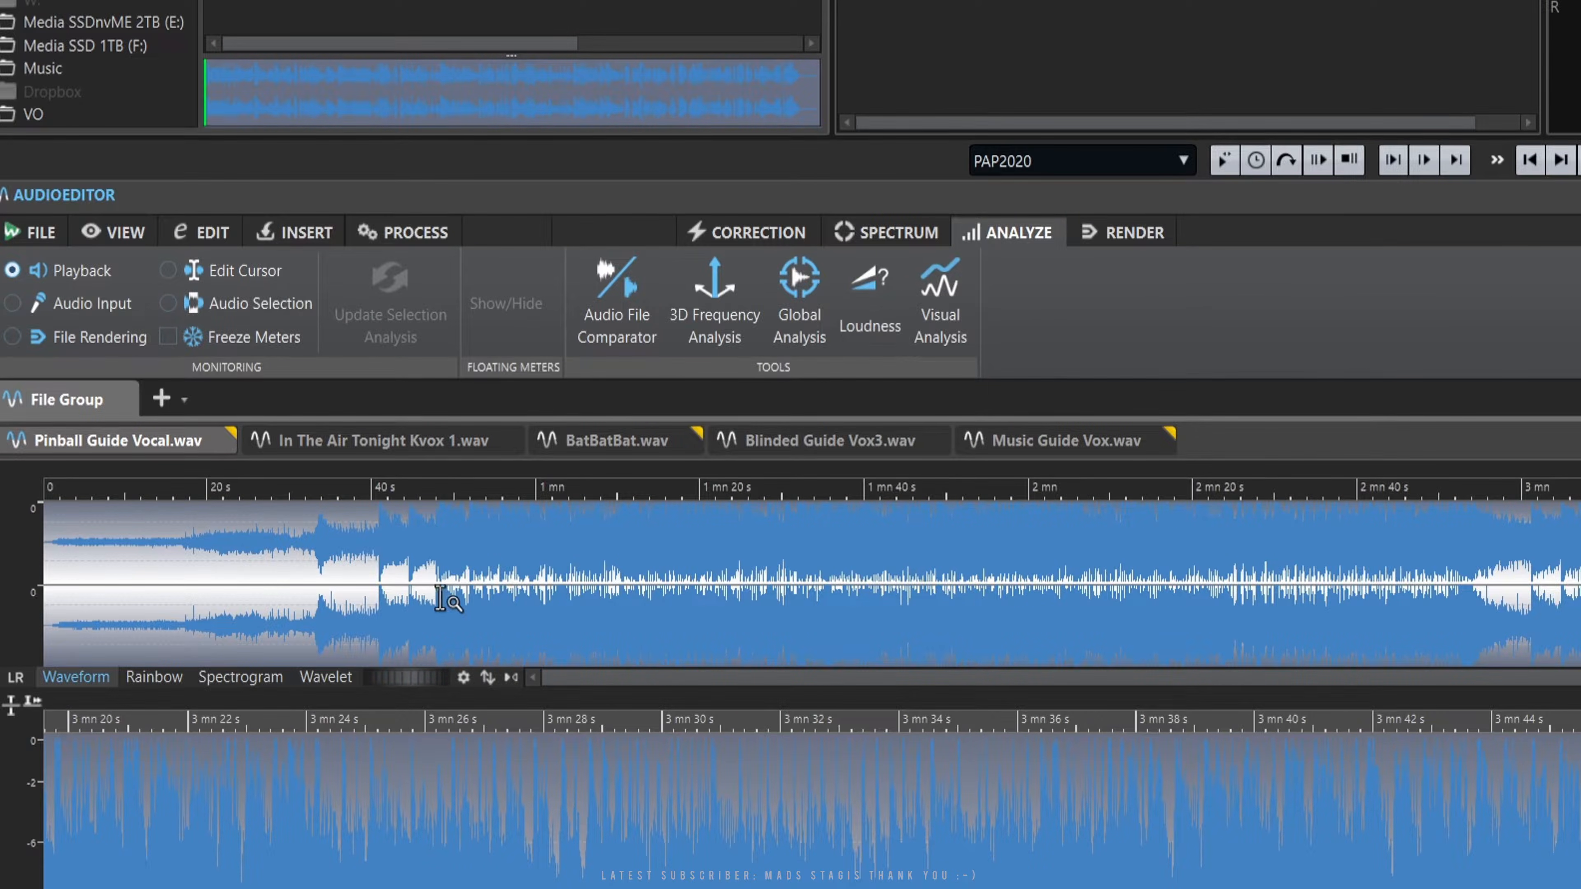
Zoom the main waveform to about 1 min to 1 min 20 s and look through the View and Edit commands.
{"action": "left_click_drag", "start_coordinate": [545, 602], "coordinate": [700, 598]}
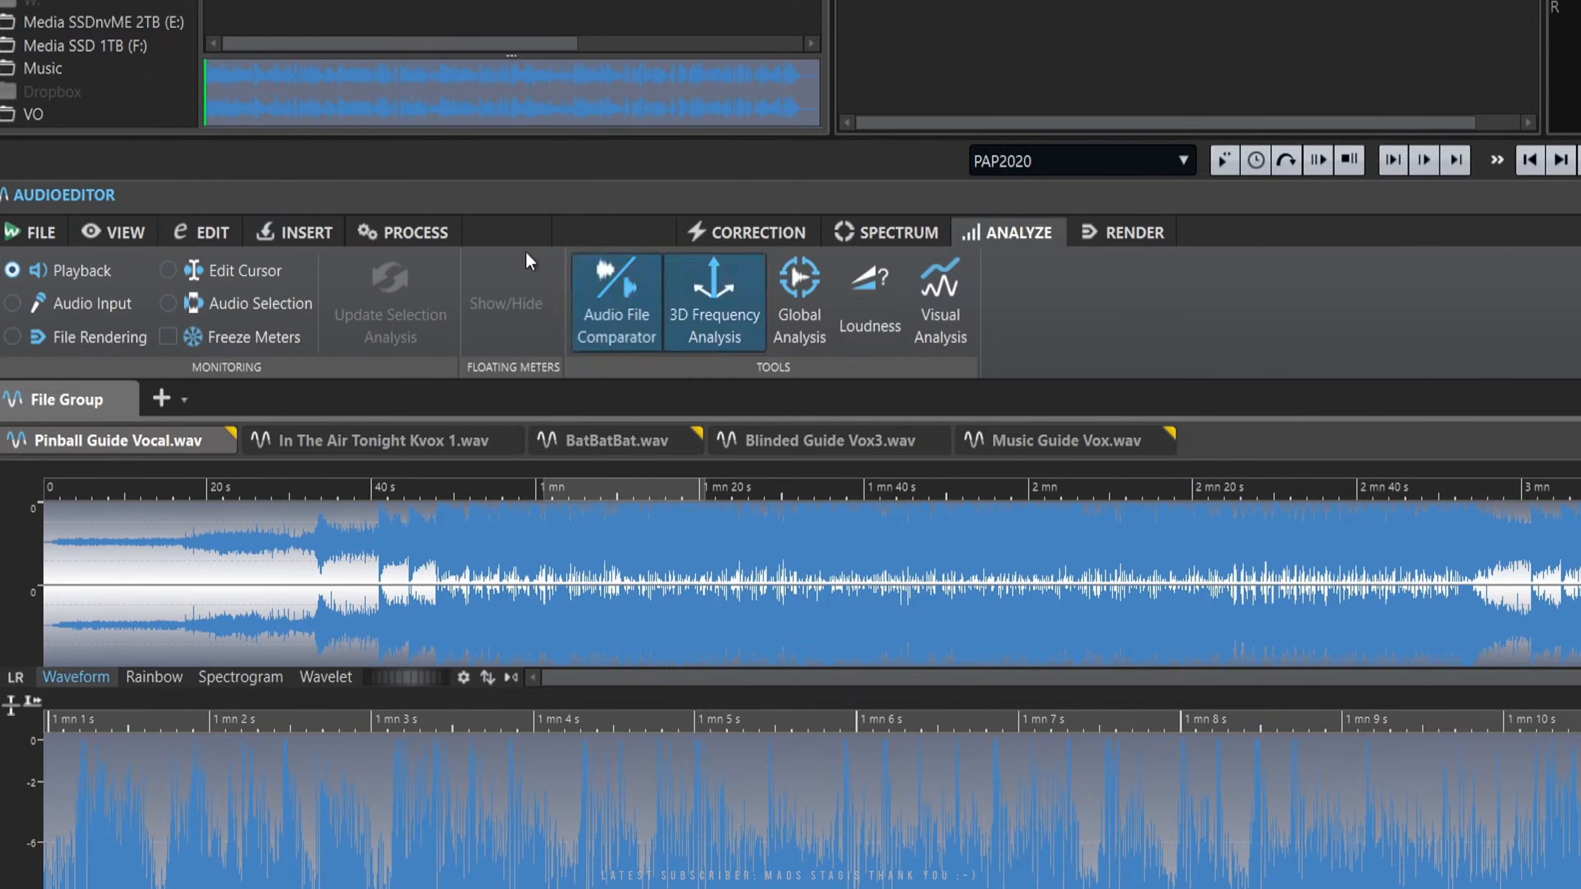
{"action": "left_click", "coordinate": [112, 234]}
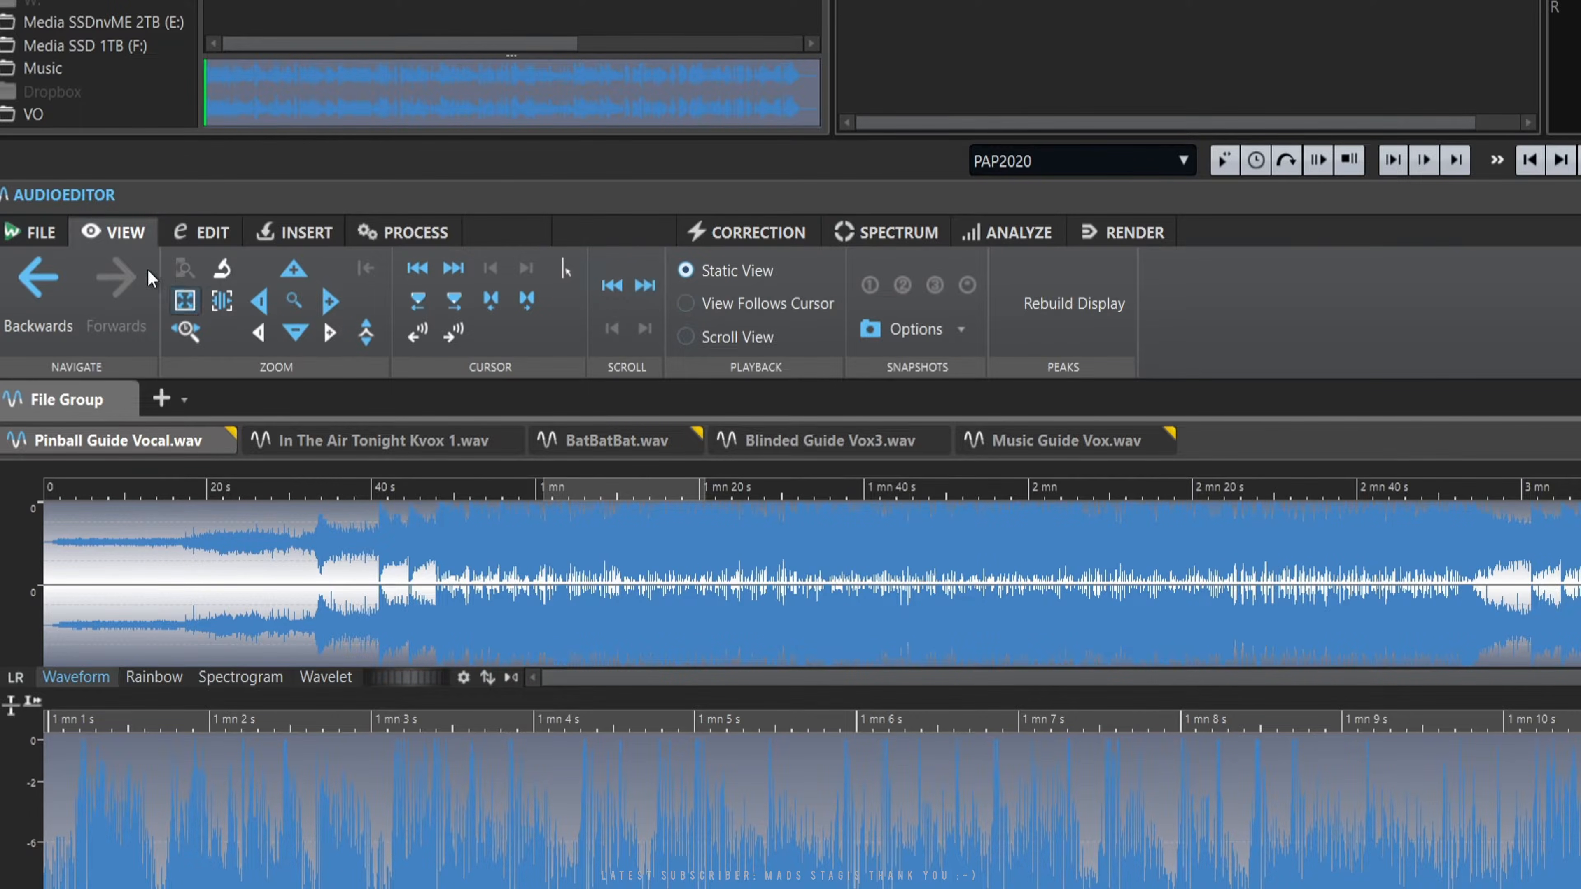
{"action": "left_click", "coordinate": [206, 236]}
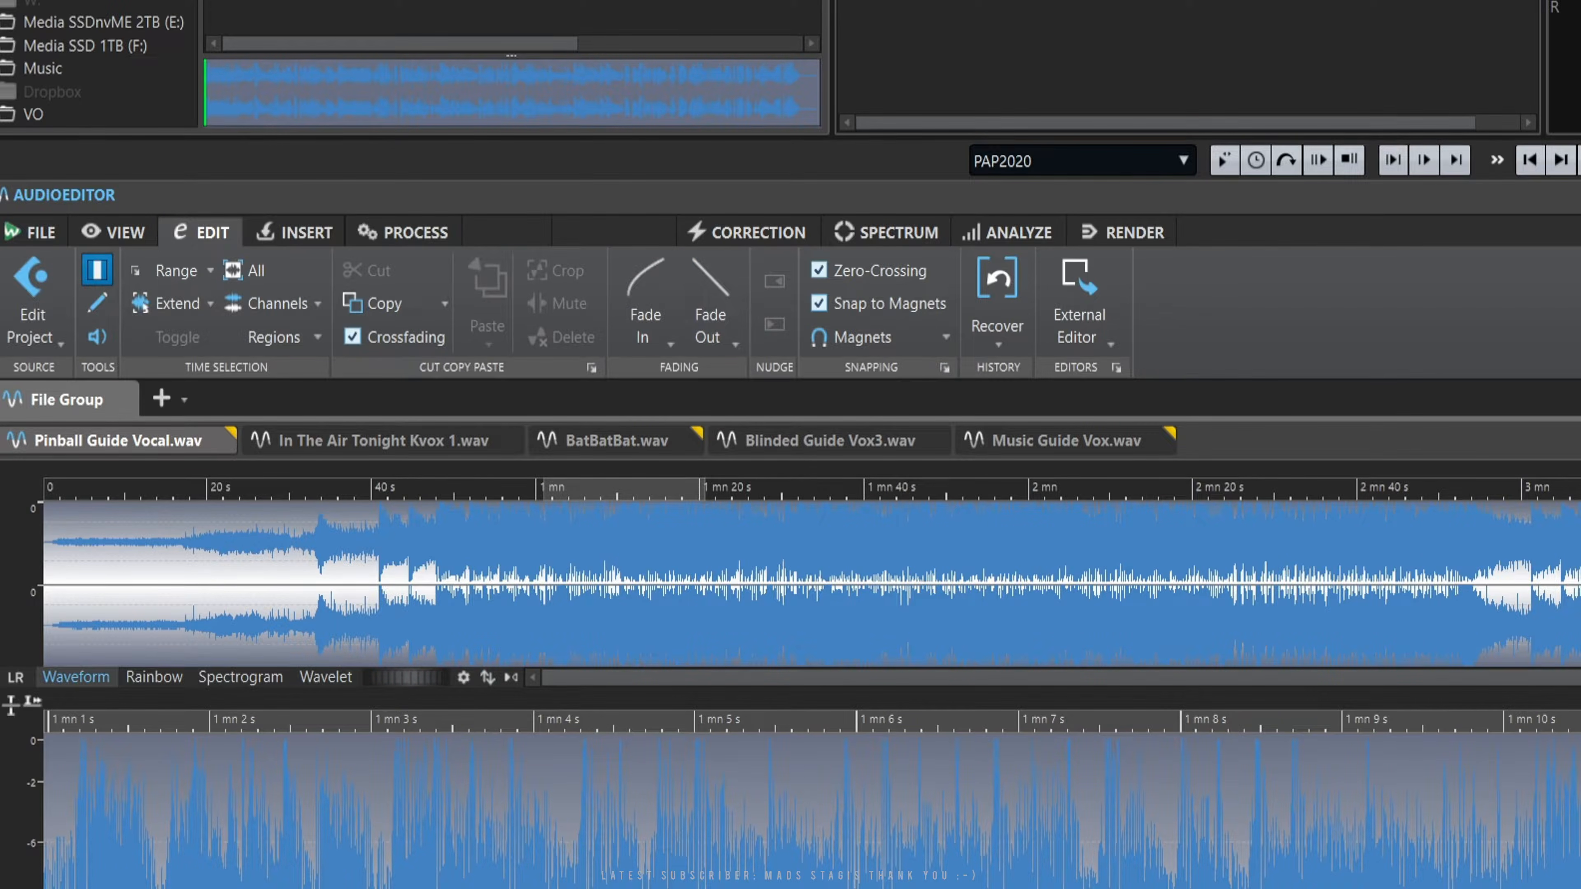
Select the song's ending from about 5 min 56 s to 6 min 8 s and apply a fade-out.
{"action": "scroll", "coordinate": [811, 800], "scroll_direction": "right", "scroll_amount": 10}
{"action": "scroll", "coordinate": [812, 799], "scroll_direction": "left", "scroll_amount": 3}
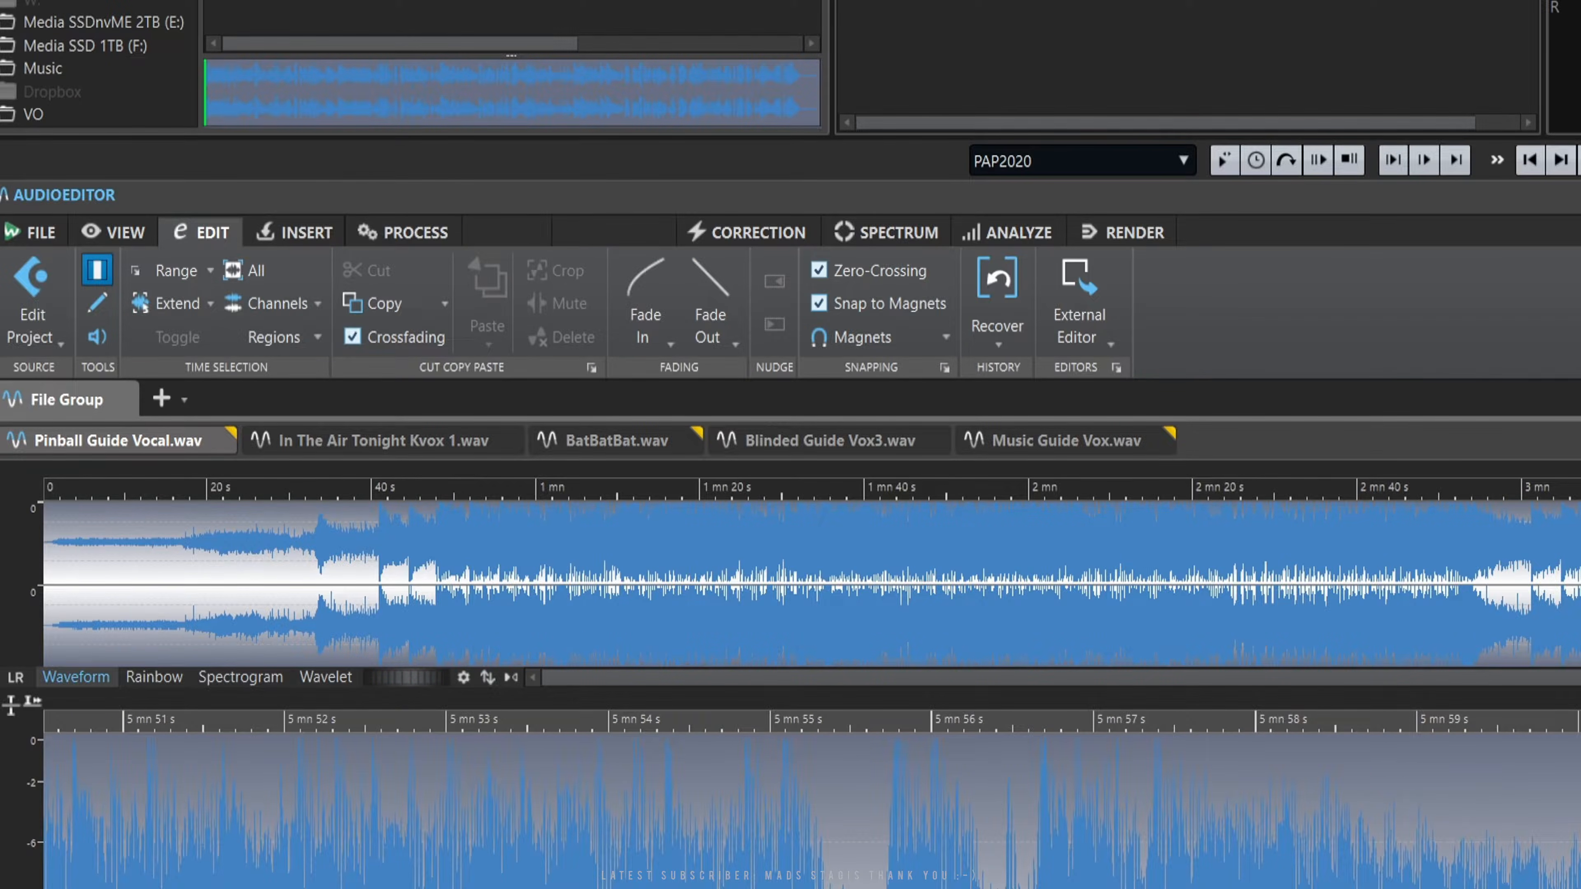
{"action": "left_click_drag", "start_coordinate": [979, 810], "coordinate": [1260, 696]}
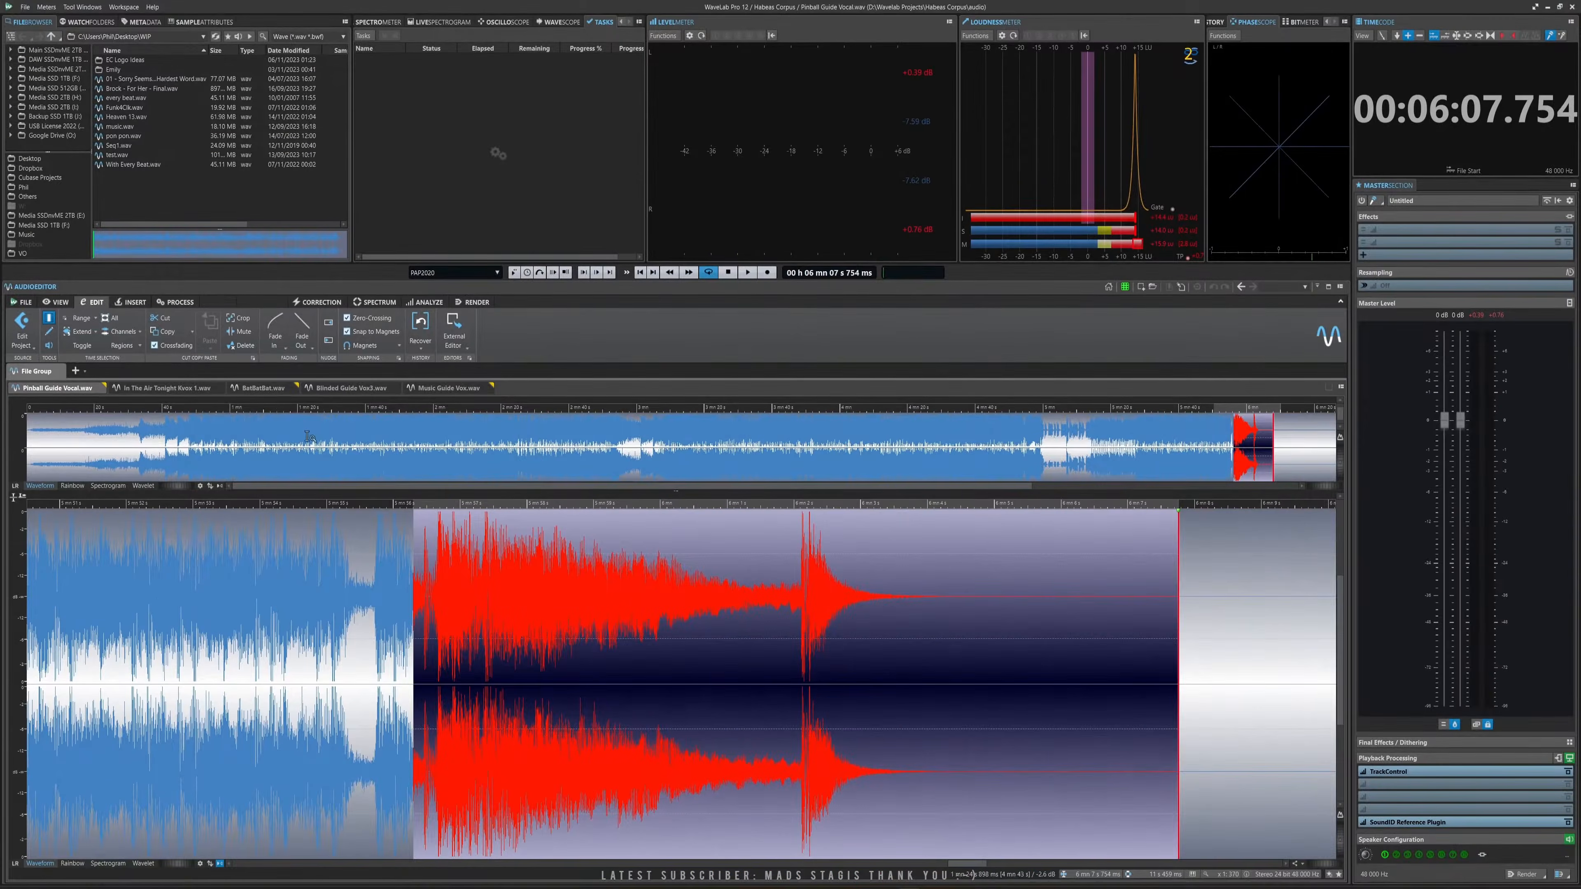
{"action": "left_click", "coordinate": [302, 324]}
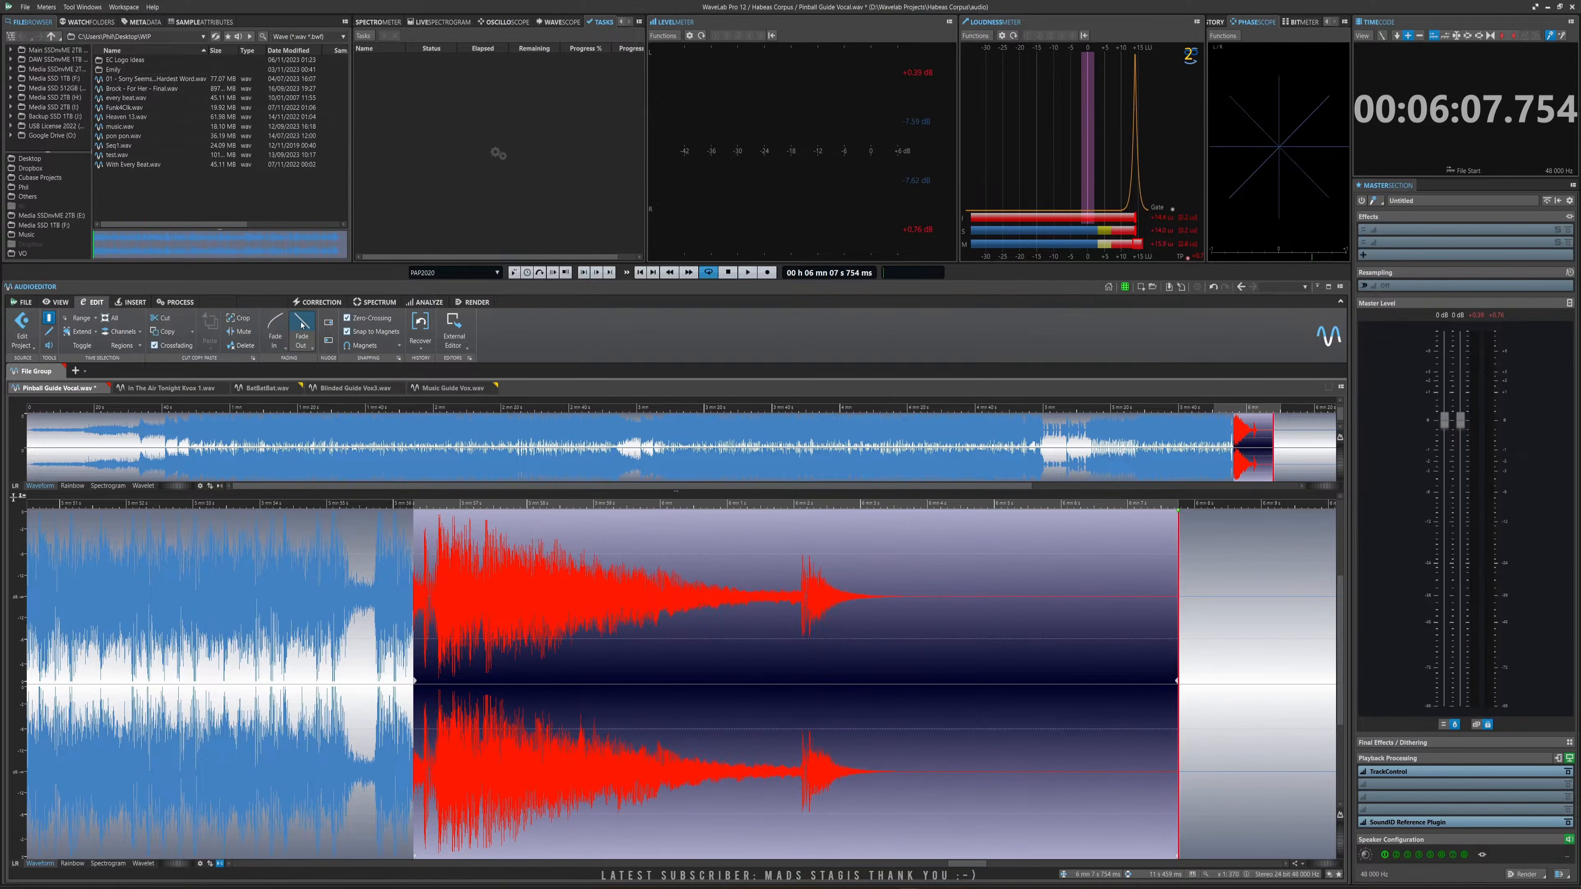
Try an Exponential fade-out on the selected song ending and undo the fade-outs applied to it.
{"action": "left_click", "coordinate": [307, 347]}
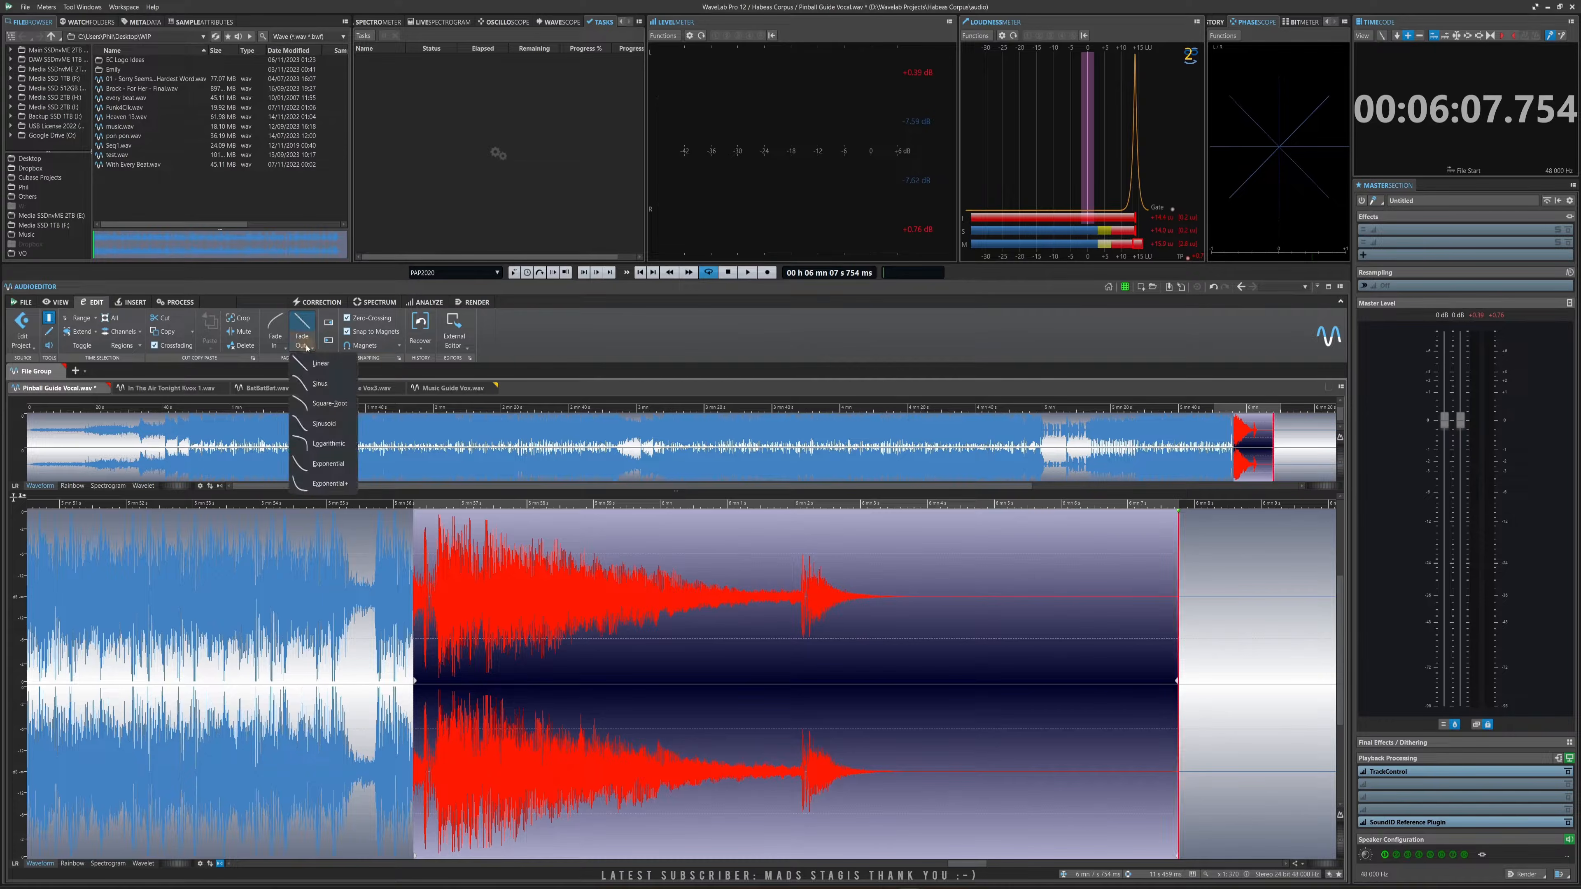
{"action": "left_click", "coordinate": [320, 463]}
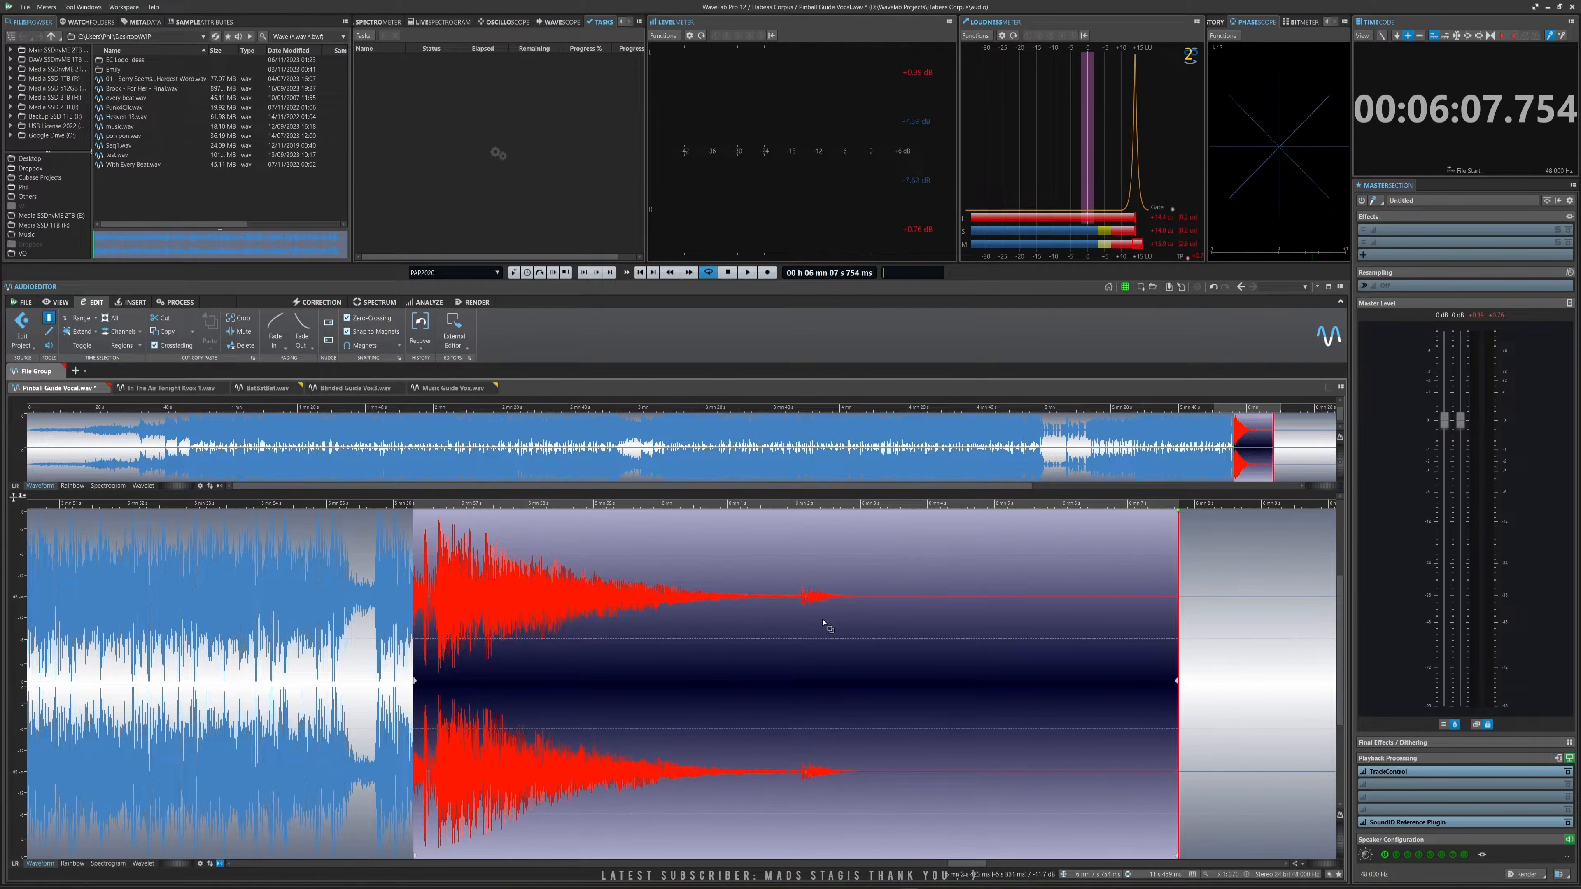
{"action": "key", "text": "ctrl+z"}
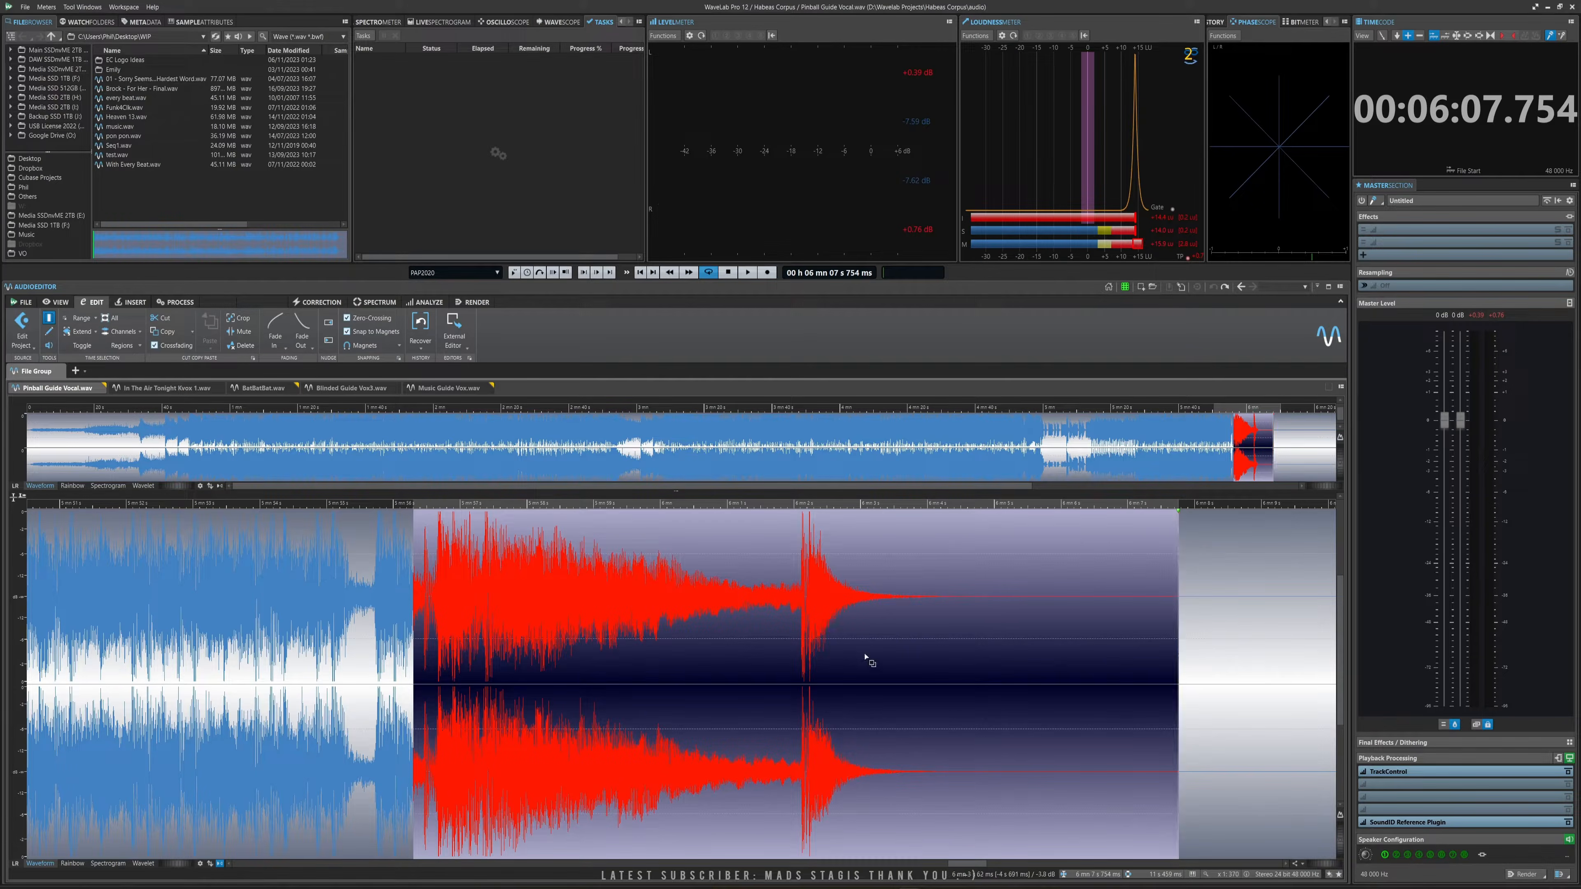
{"action": "key", "text": "ctrl+z"}
Deselect the ending, show the whole song in the main waveform and place the cursor at about 2 min 52 s.
{"action": "left_click", "coordinate": [865, 656]}
{"action": "left_click_drag", "start_coordinate": [1266, 453], "coordinate": [1, 454]}
{"action": "left_click", "coordinate": [645, 692]}
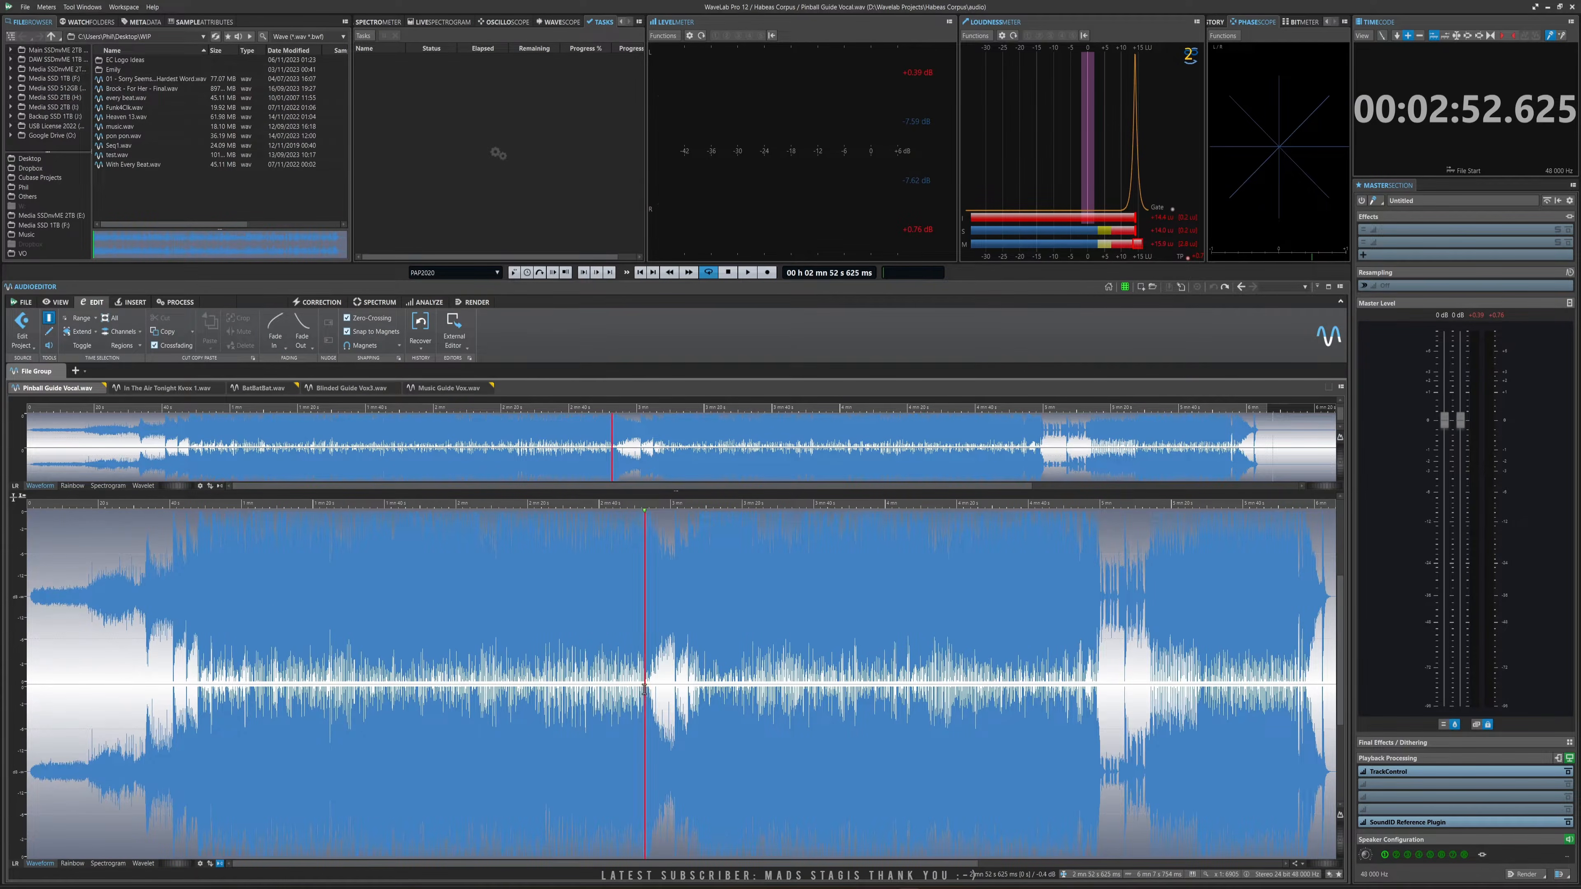
Look through the audio editor's Insert, Process, Correction, Spectrum, Analyze and Render commands and return to the View commands.
{"action": "left_click", "coordinate": [134, 302]}
{"action": "left_click", "coordinate": [164, 302]}
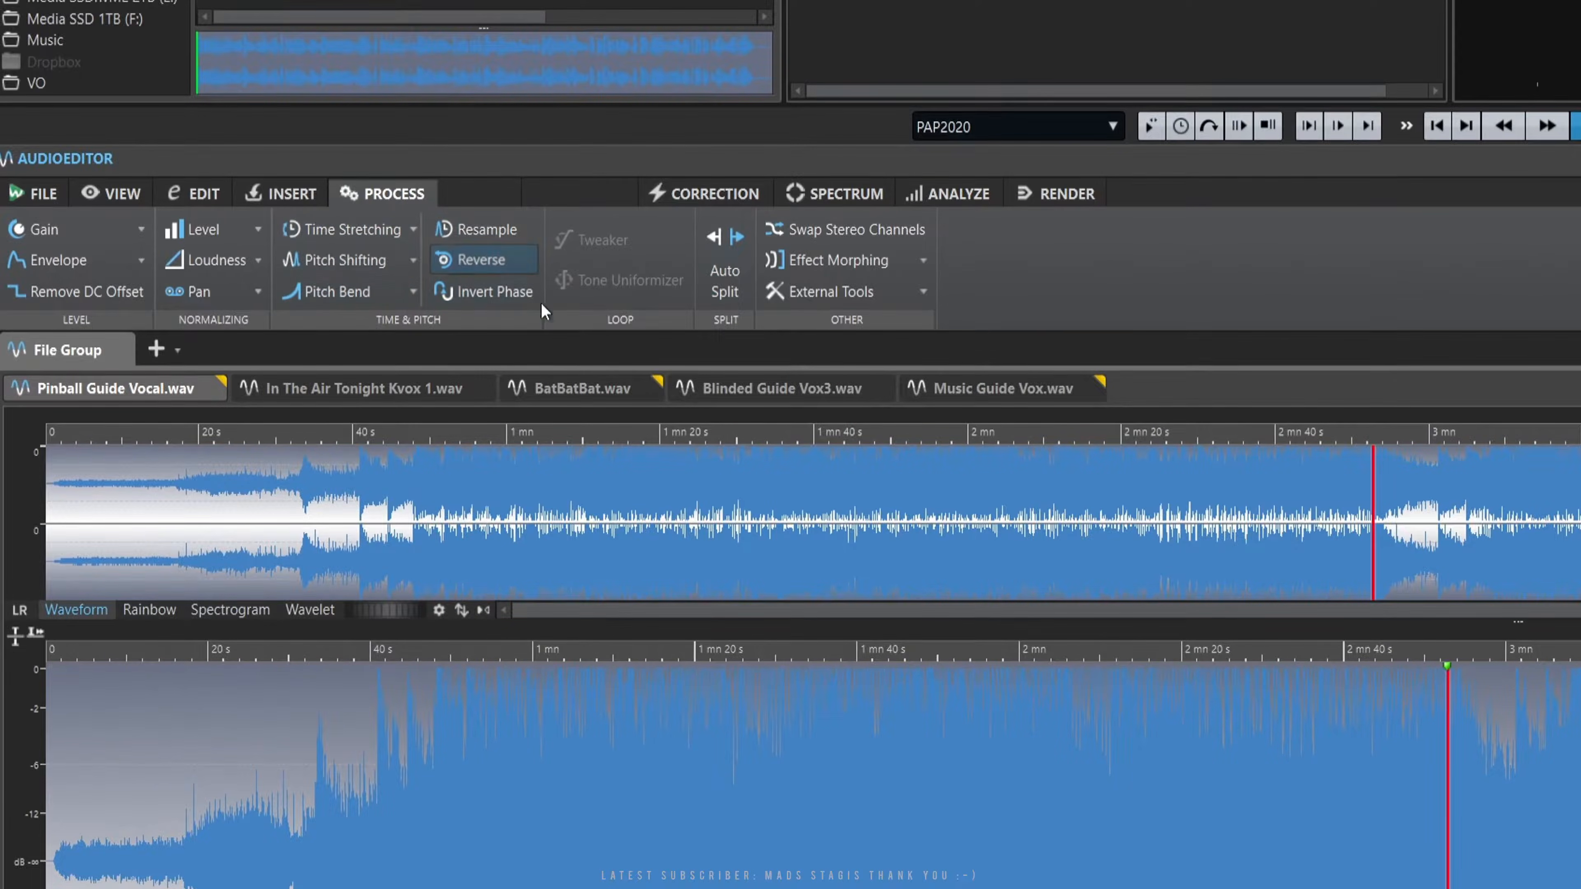
{"action": "left_click", "coordinate": [726, 193]}
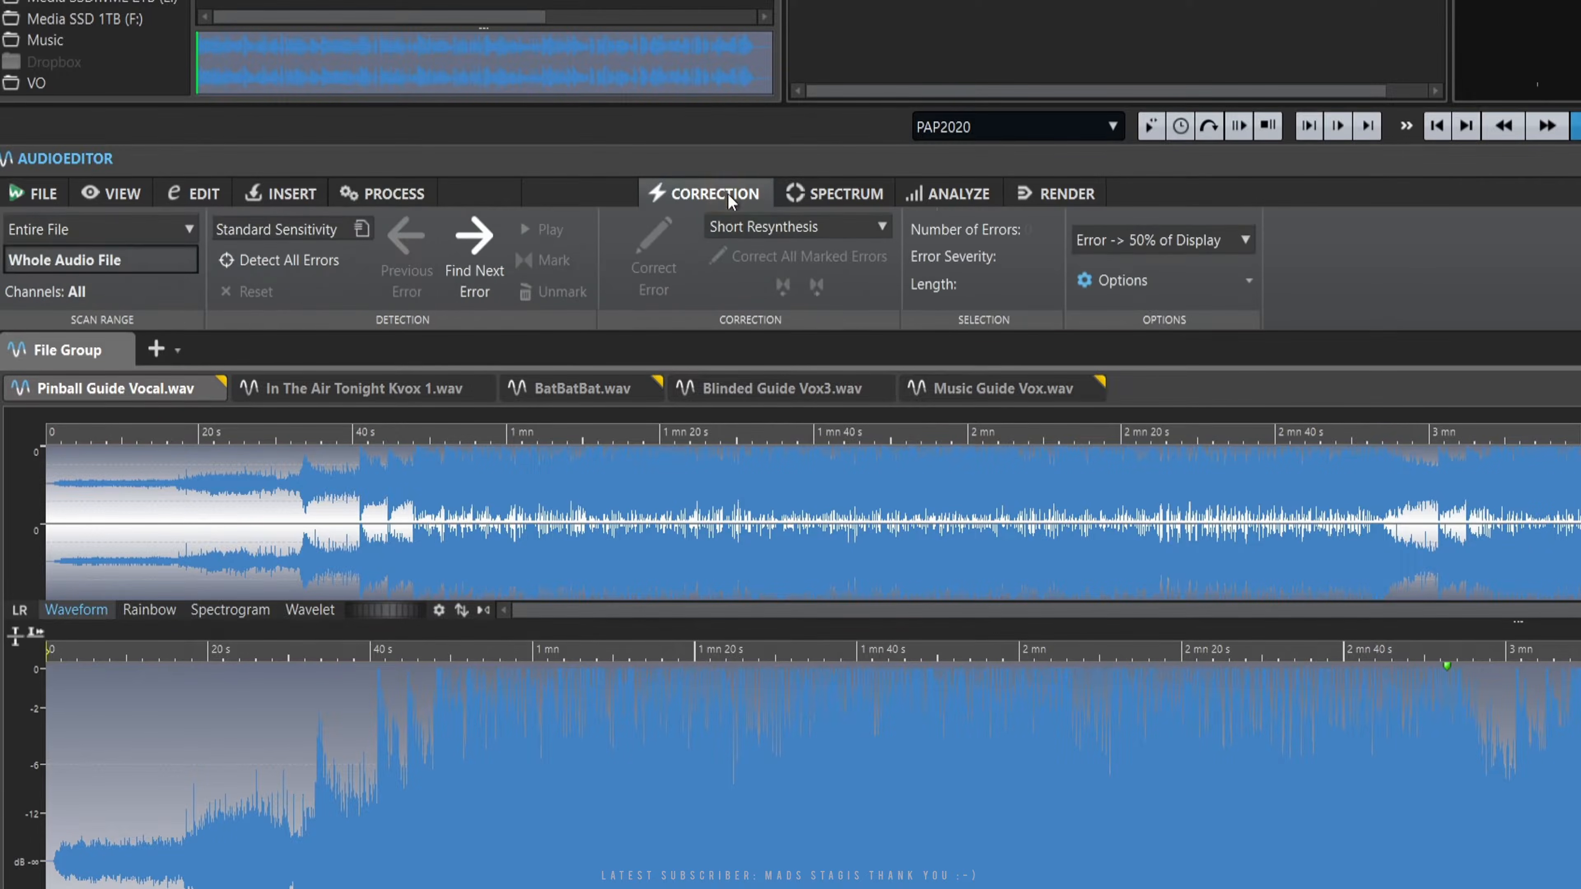
{"action": "left_click", "coordinate": [832, 194]}
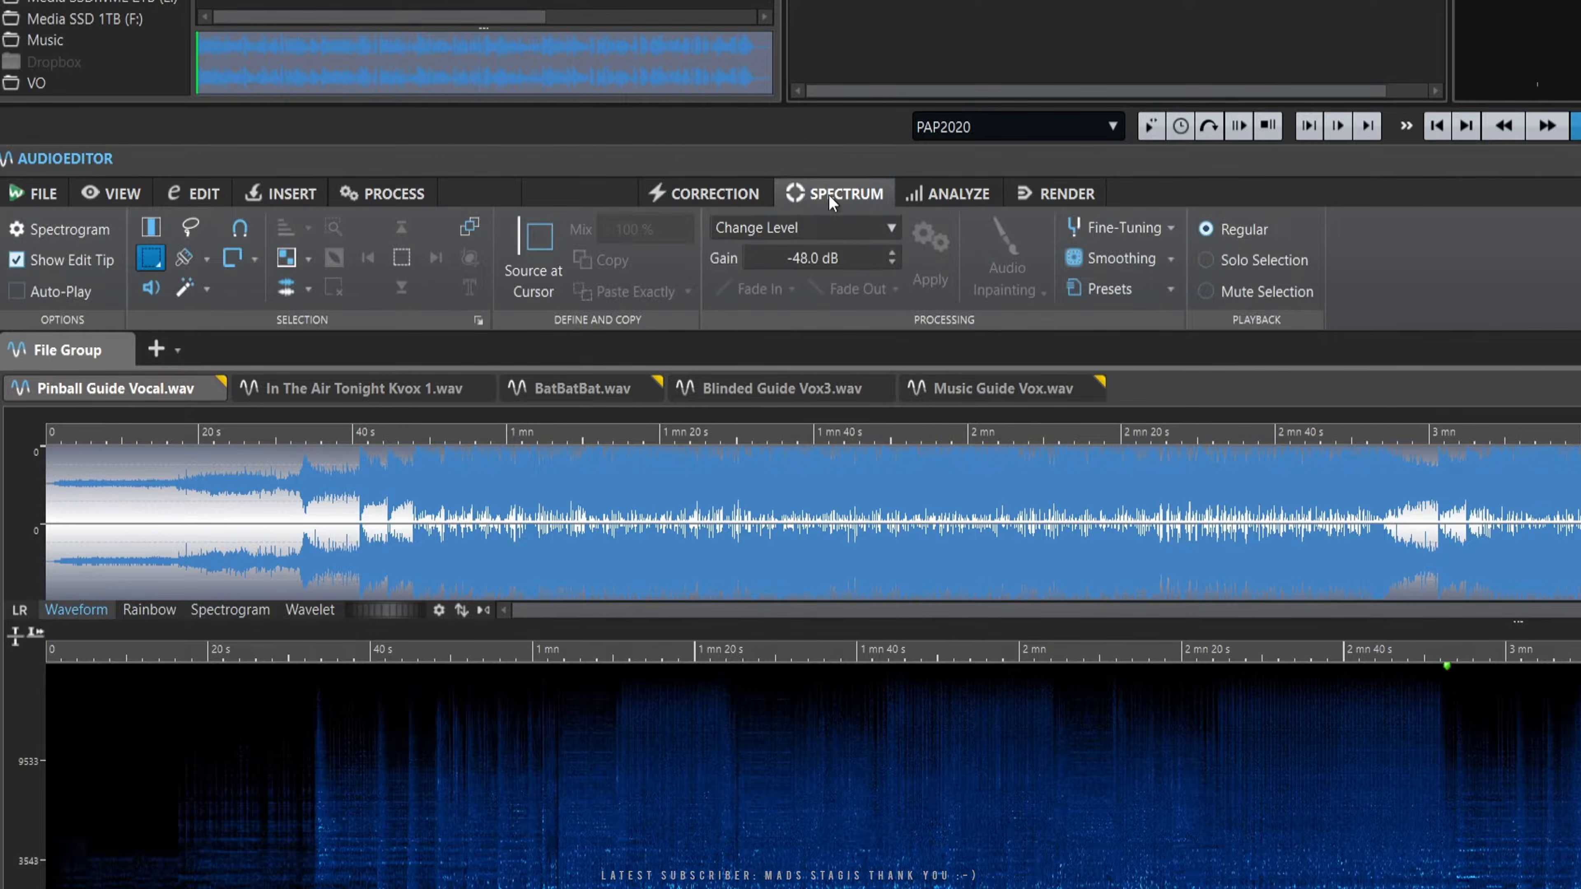
{"action": "left_click", "coordinate": [959, 194]}
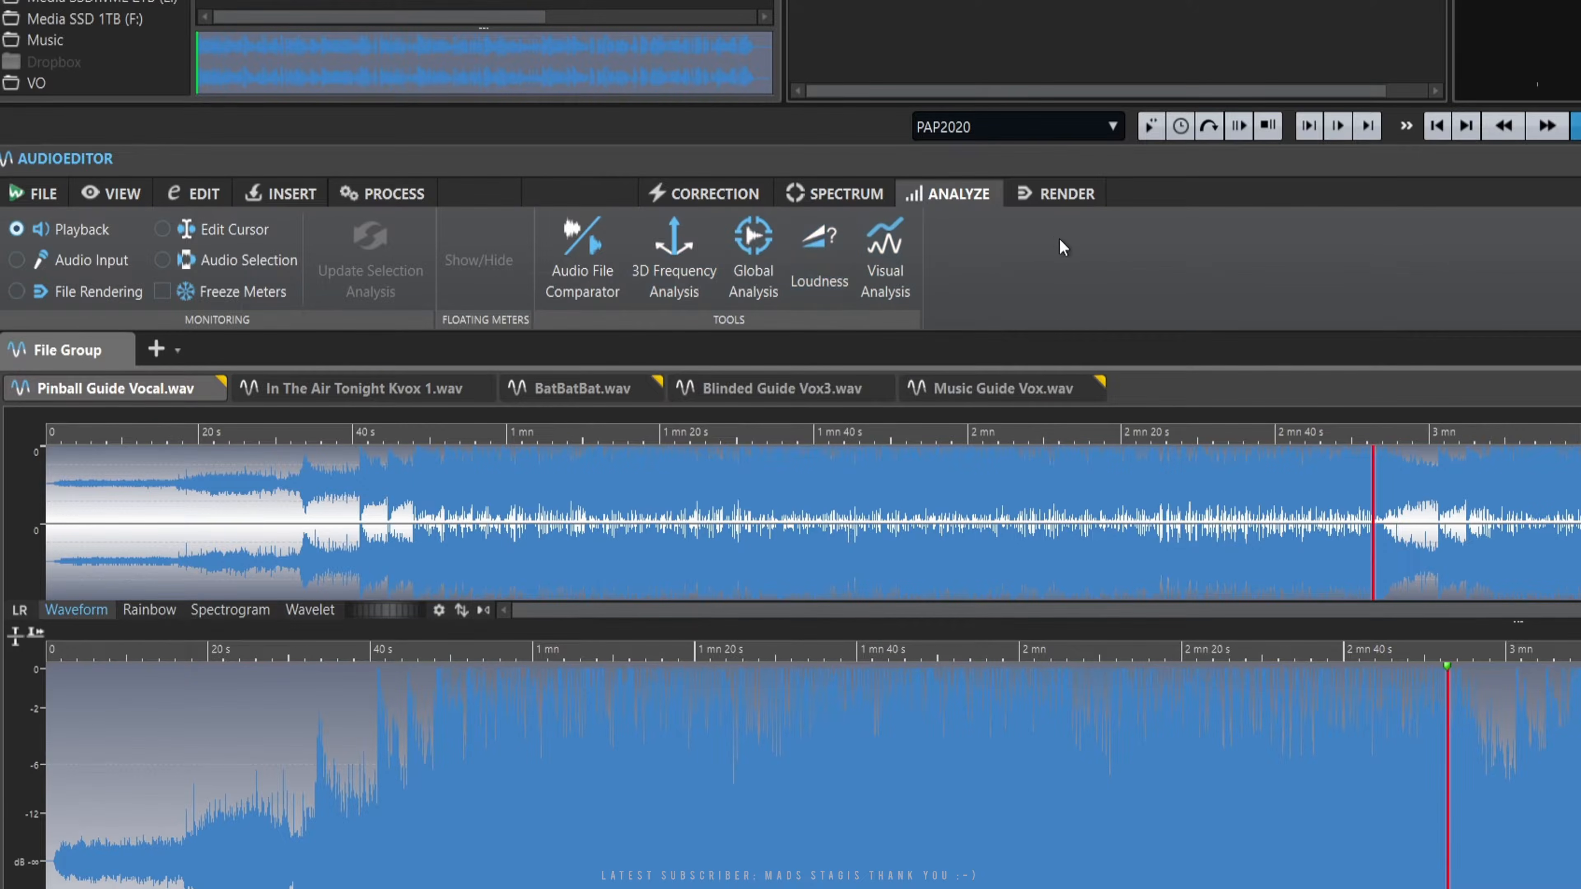
{"action": "left_click", "coordinate": [1052, 195]}
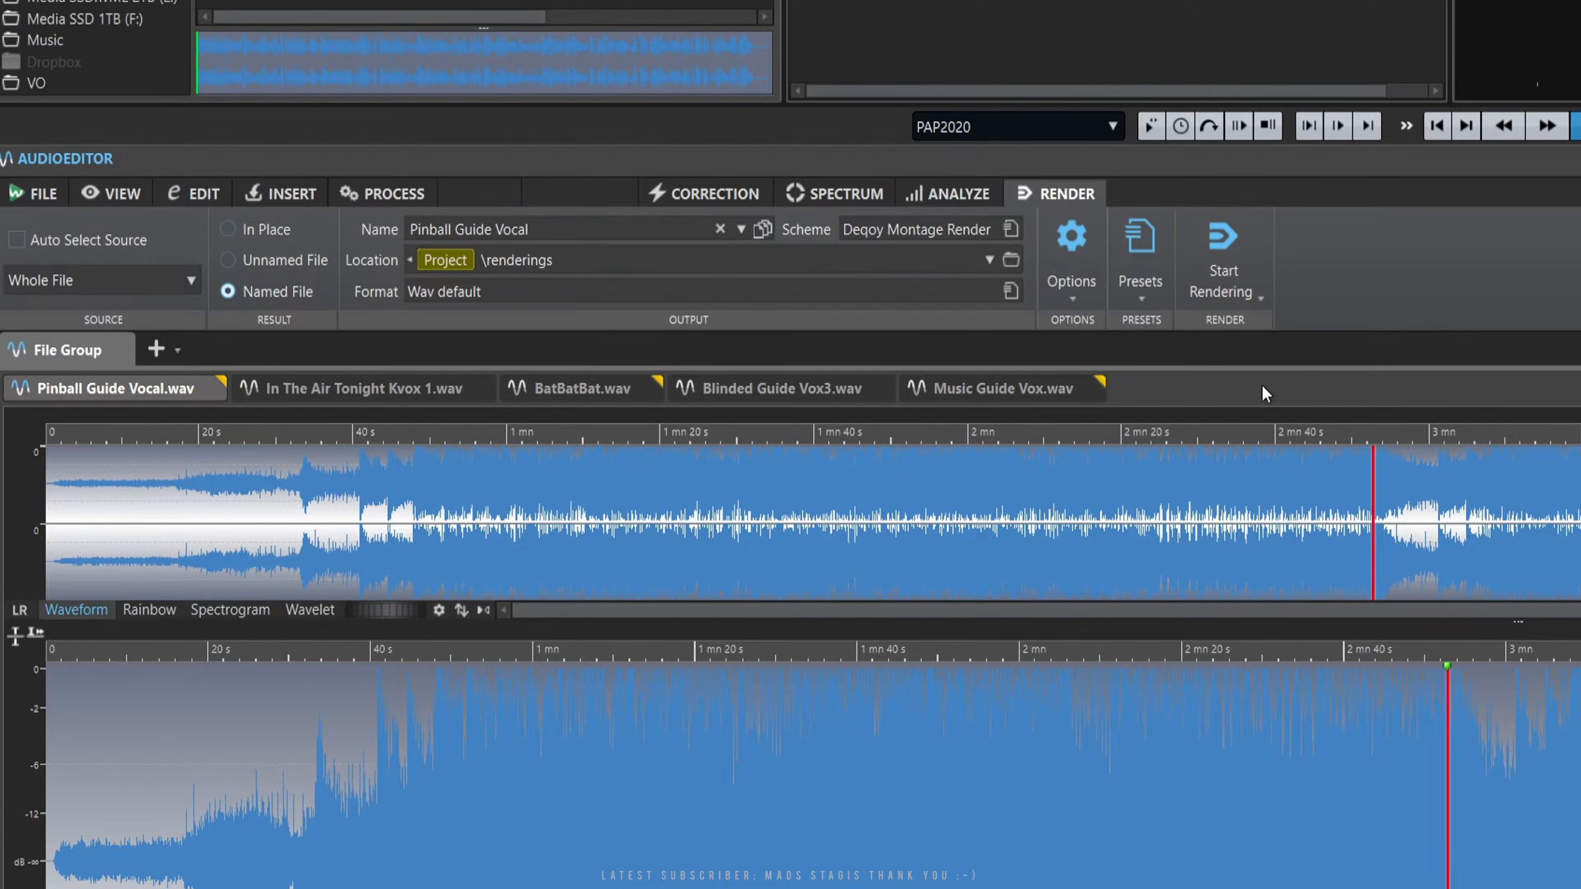
{"action": "left_click", "coordinate": [121, 198]}
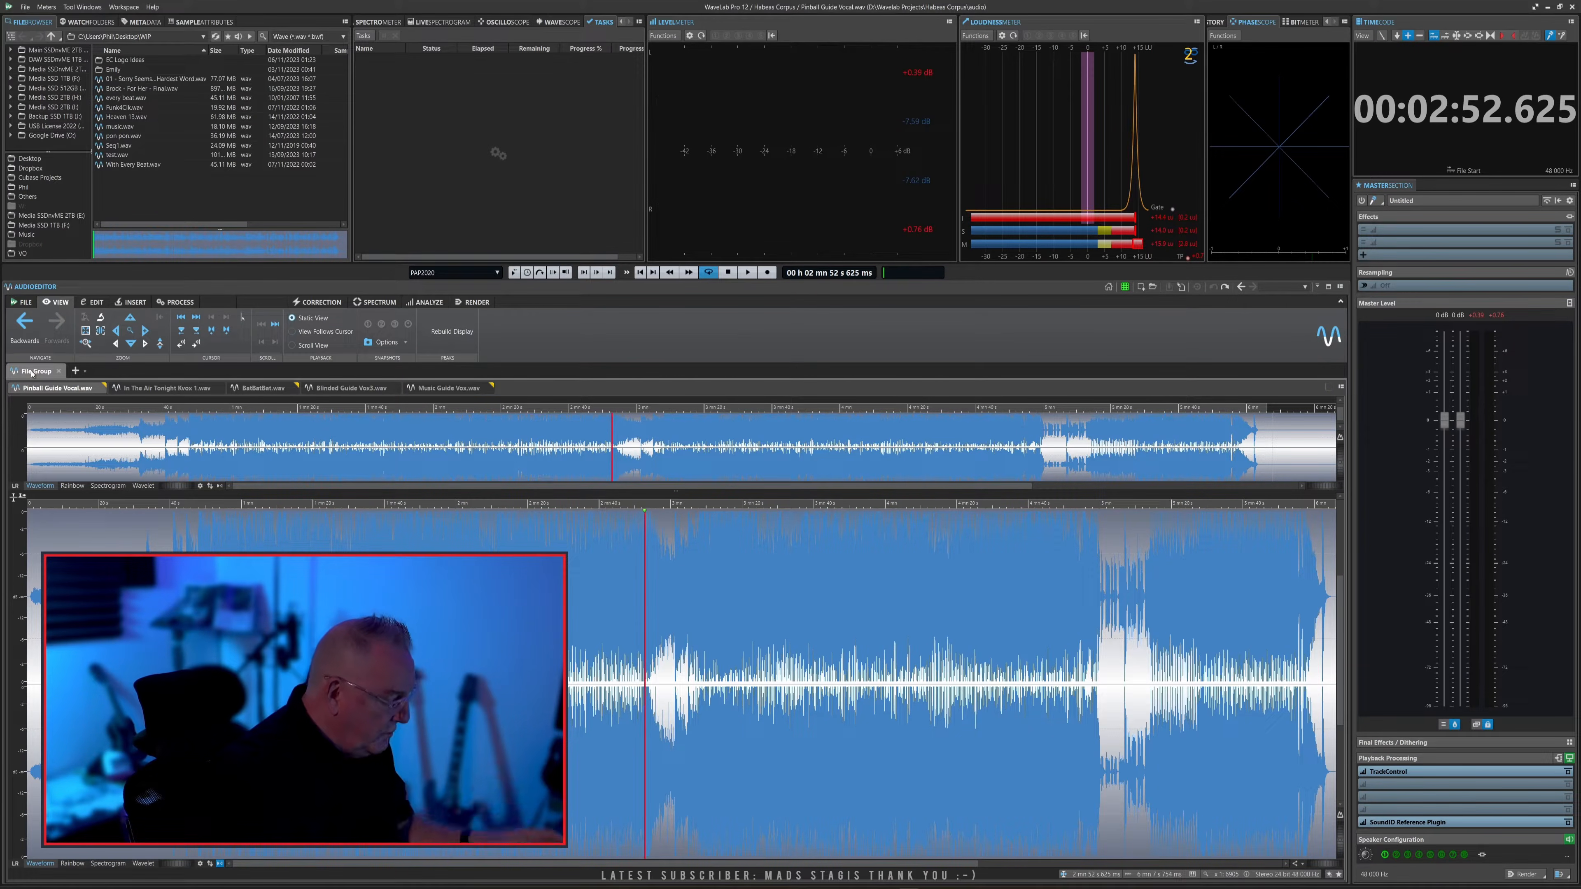
Cancel renaming the Pinball Guide Vocal file, add a second file group and look at the file types it can create.
{"action": "key", "text": "F2"}
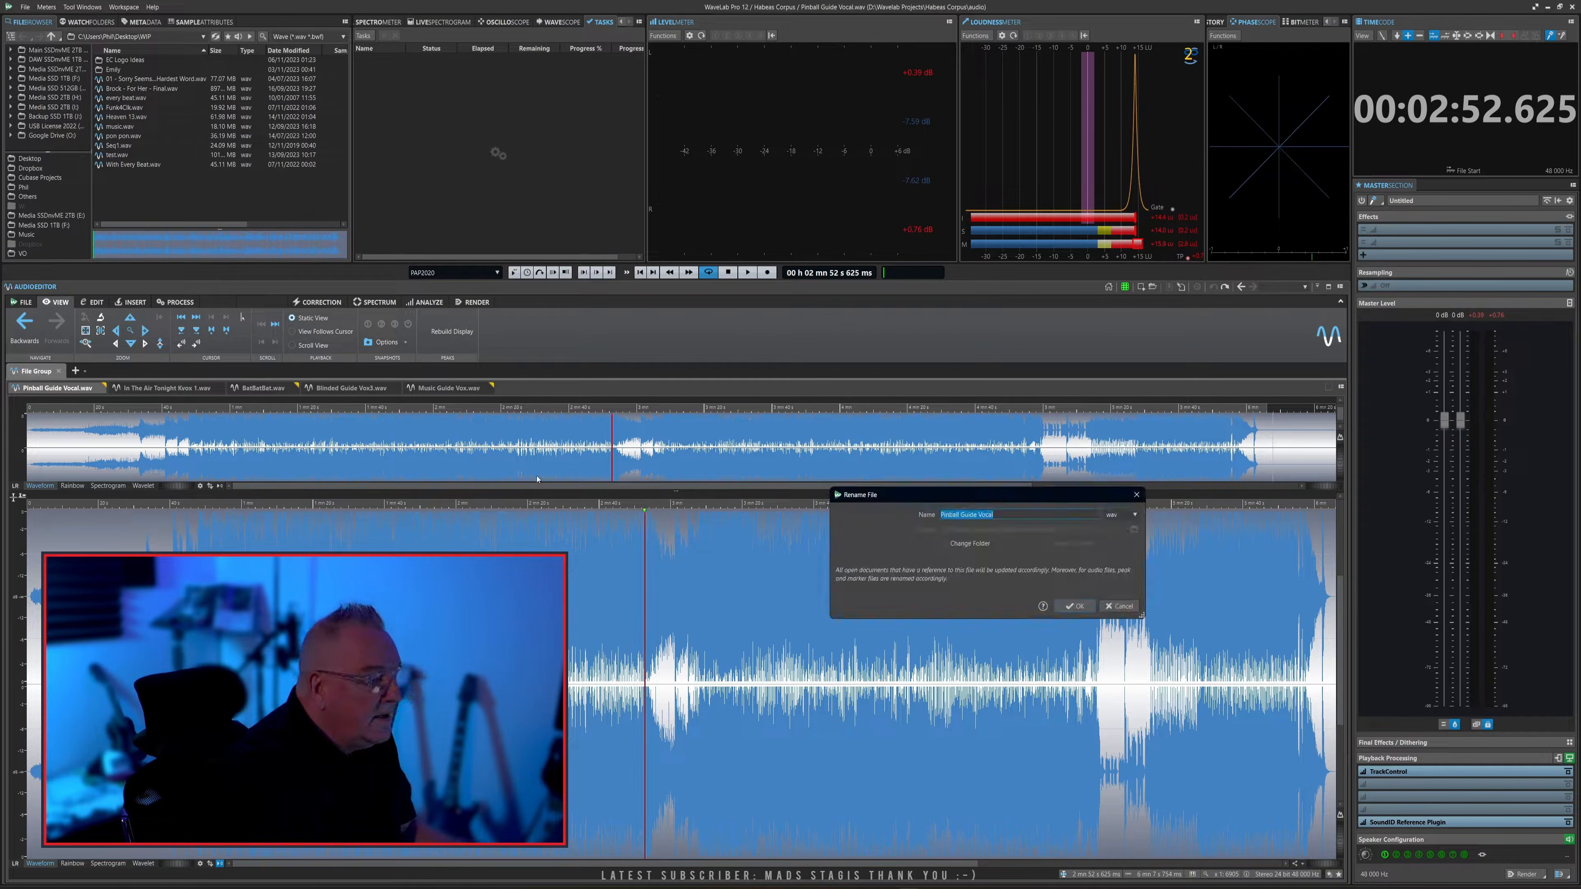
{"action": "left_click", "coordinate": [1114, 609]}
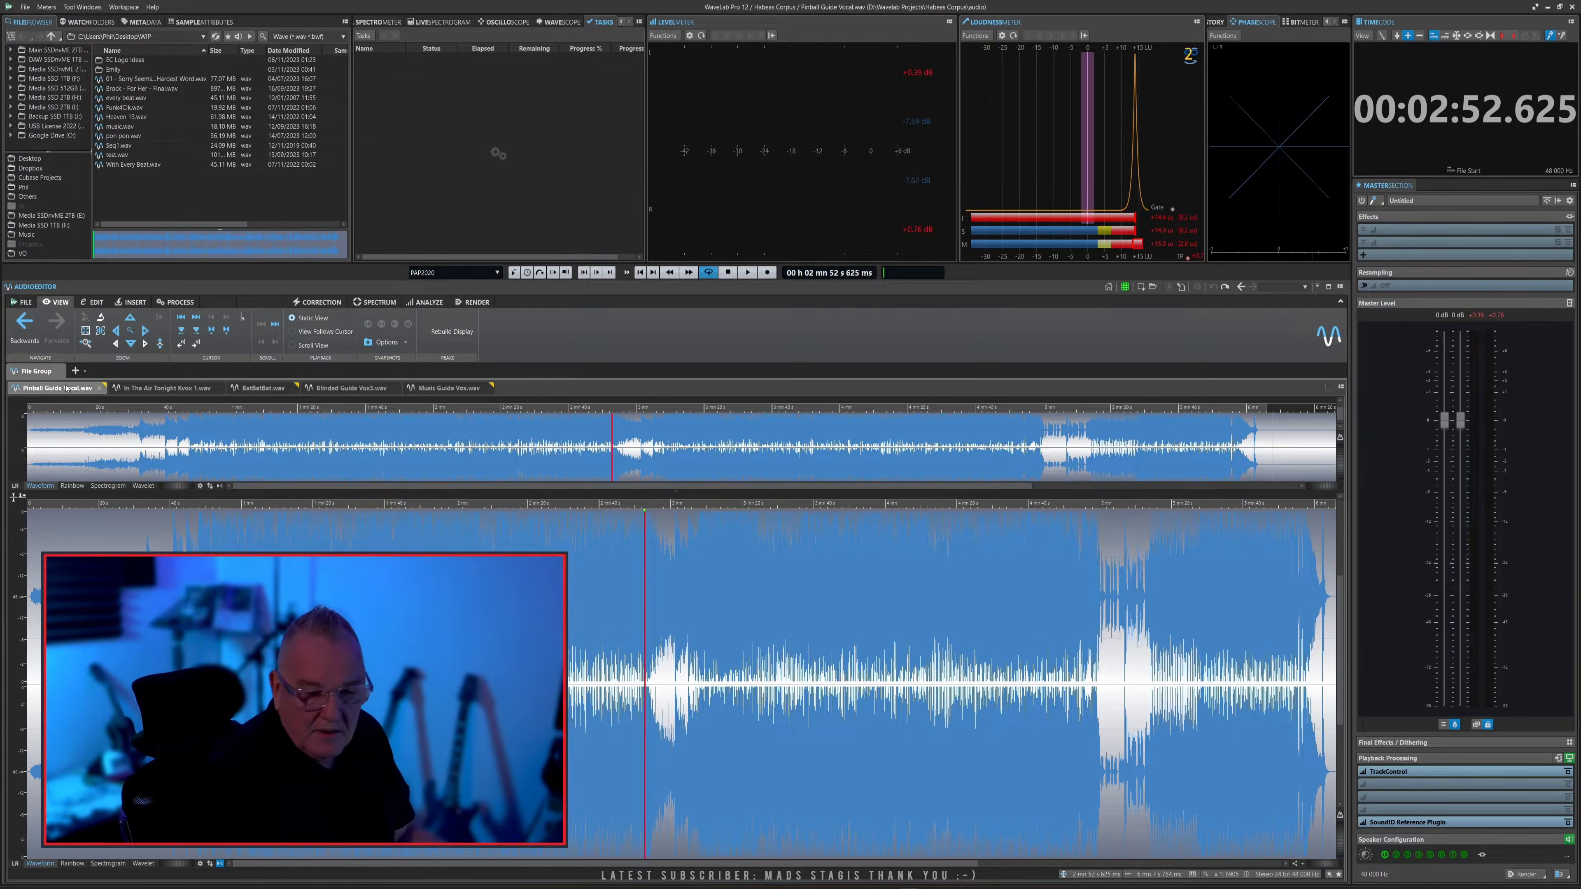
{"action": "left_click", "coordinate": [76, 372]}
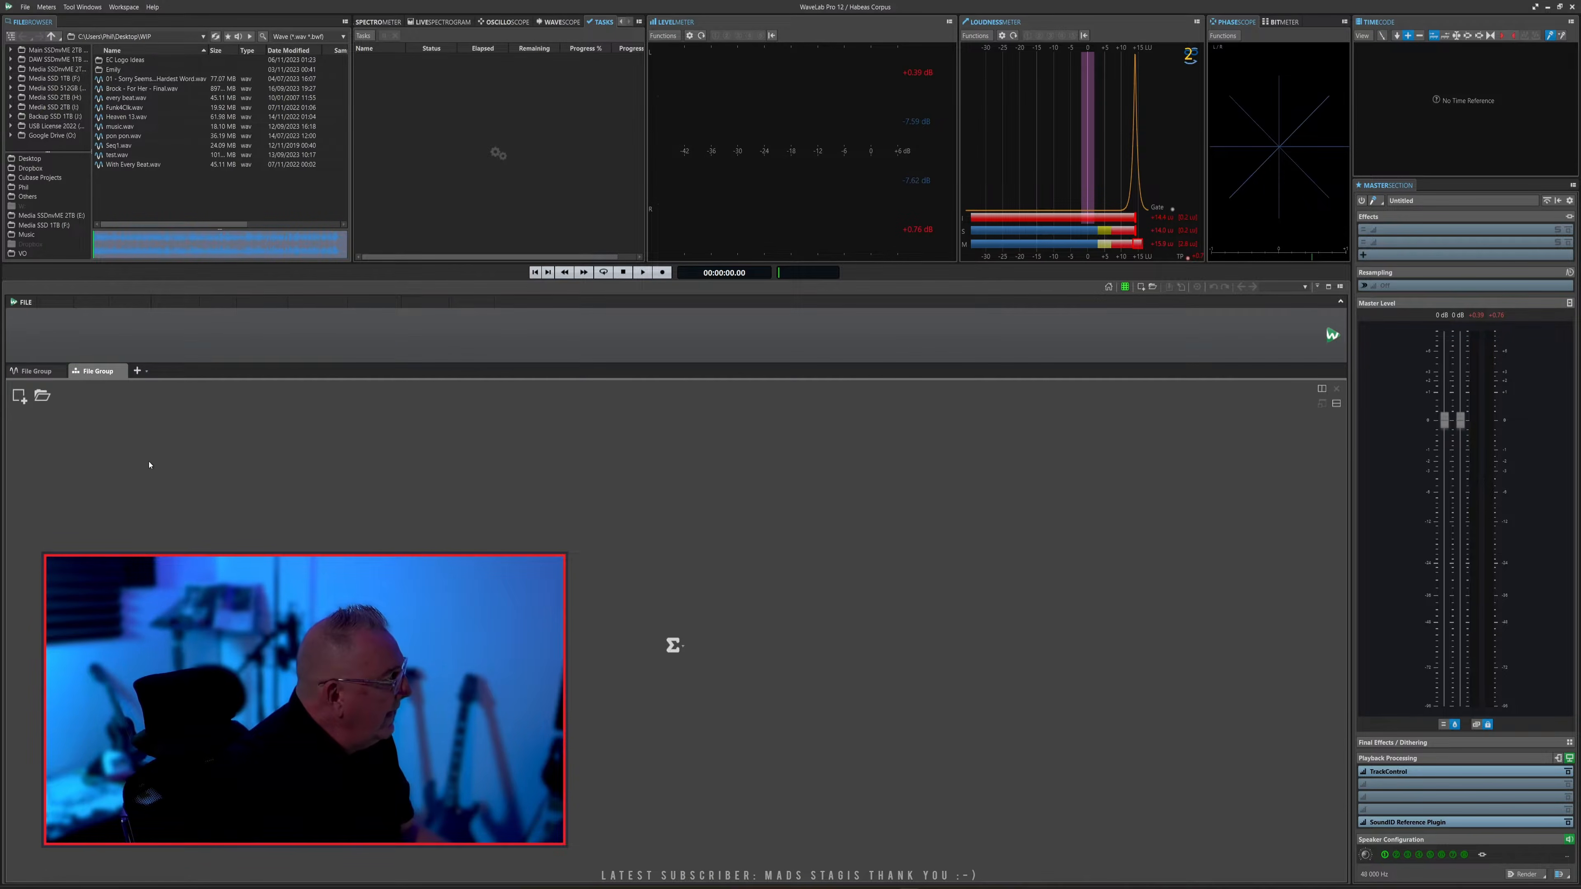
{"action": "left_click", "coordinate": [22, 400]}
{"action": "mouse_move", "coordinate": [48, 429]}
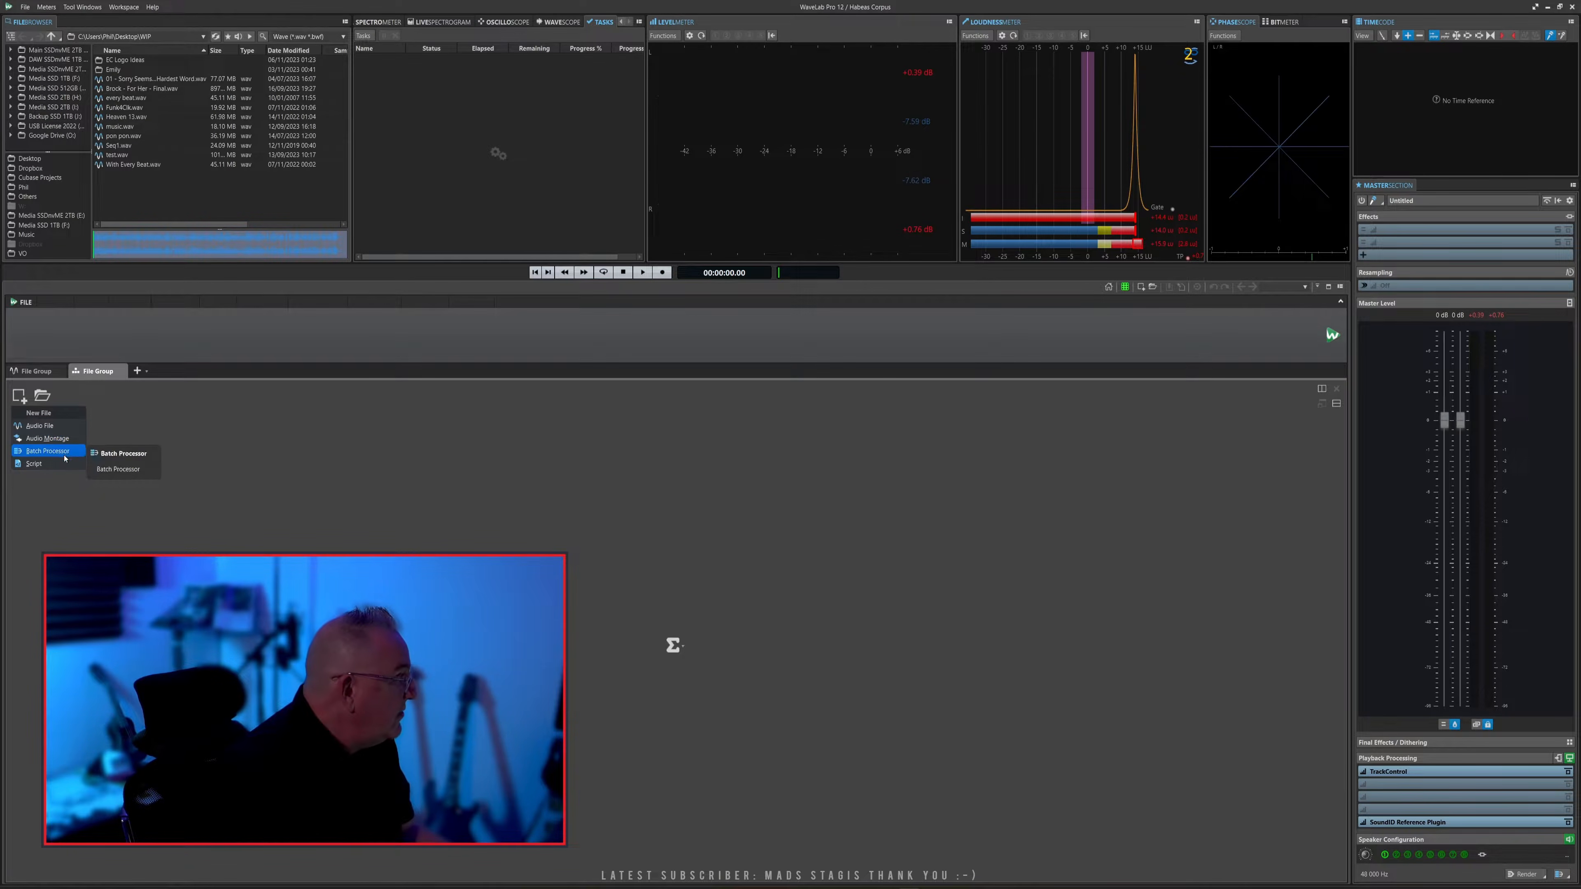
Switch back and forth between the two file groups to compare them, finishing on the first group.
{"action": "left_click", "coordinate": [32, 374]}
{"action": "left_click", "coordinate": [94, 373]}
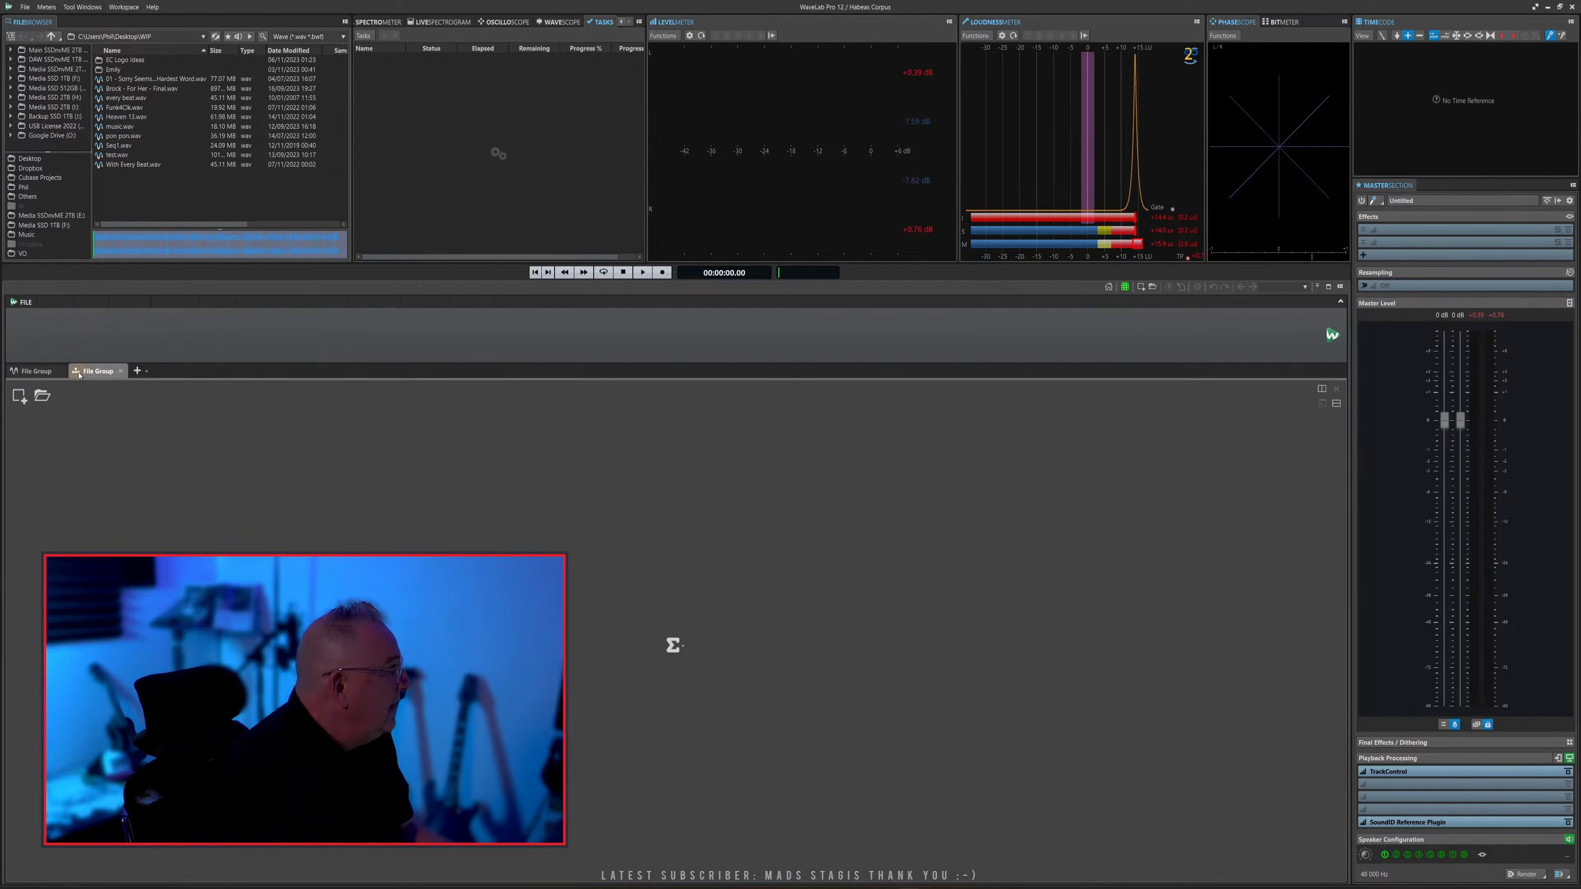
{"action": "left_click", "coordinate": [38, 375]}
{"action": "left_click", "coordinate": [84, 371]}
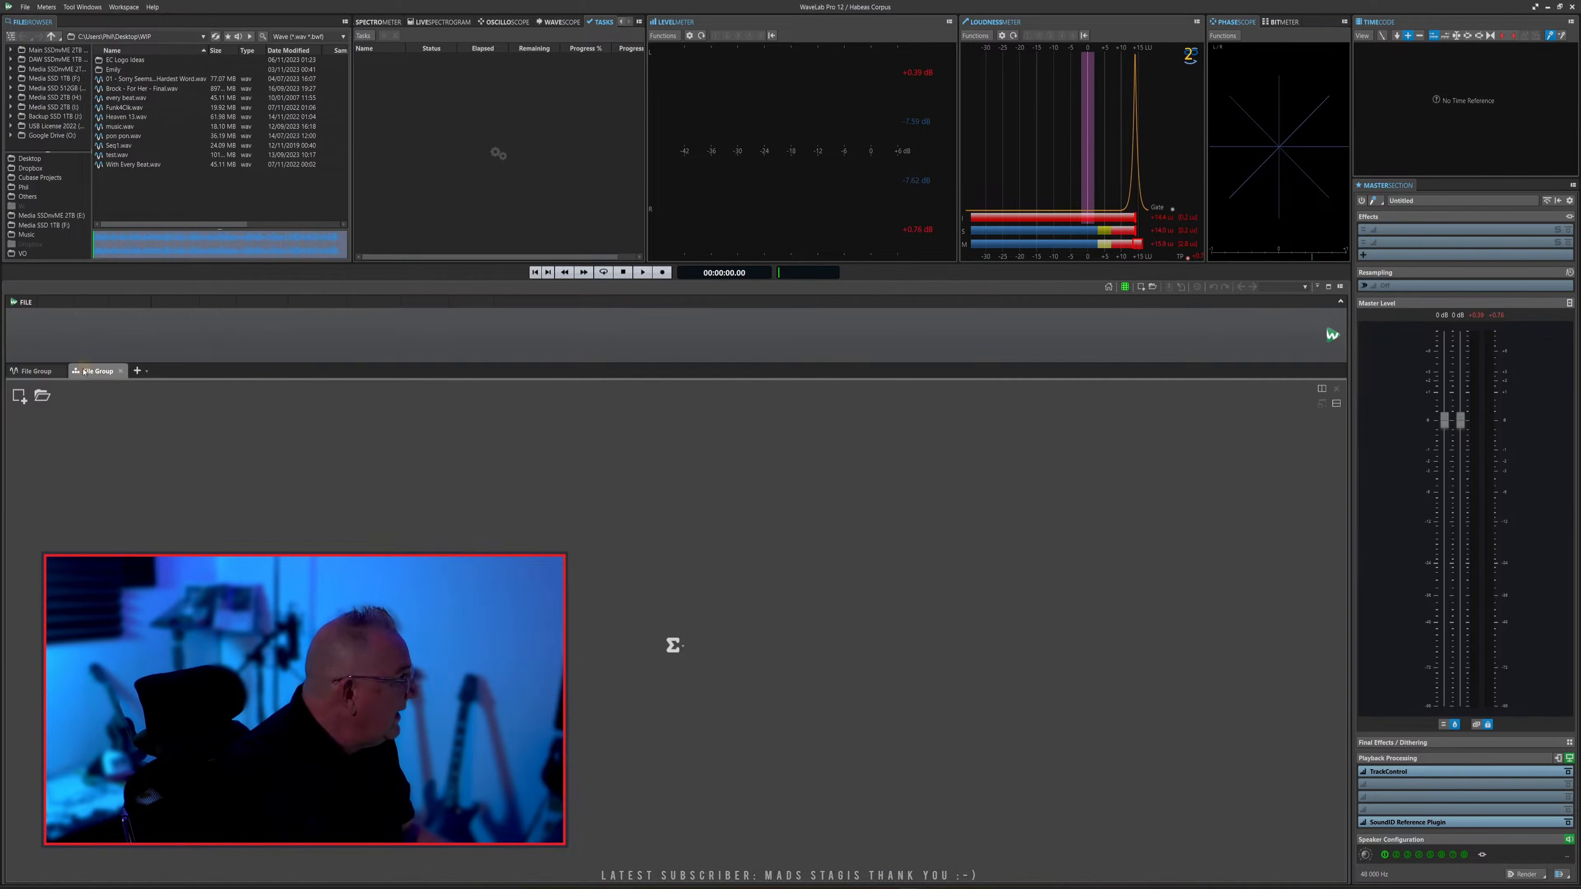
{"action": "left_click", "coordinate": [36, 374]}
{"action": "left_click", "coordinate": [84, 371]}
{"action": "left_click", "coordinate": [37, 376]}
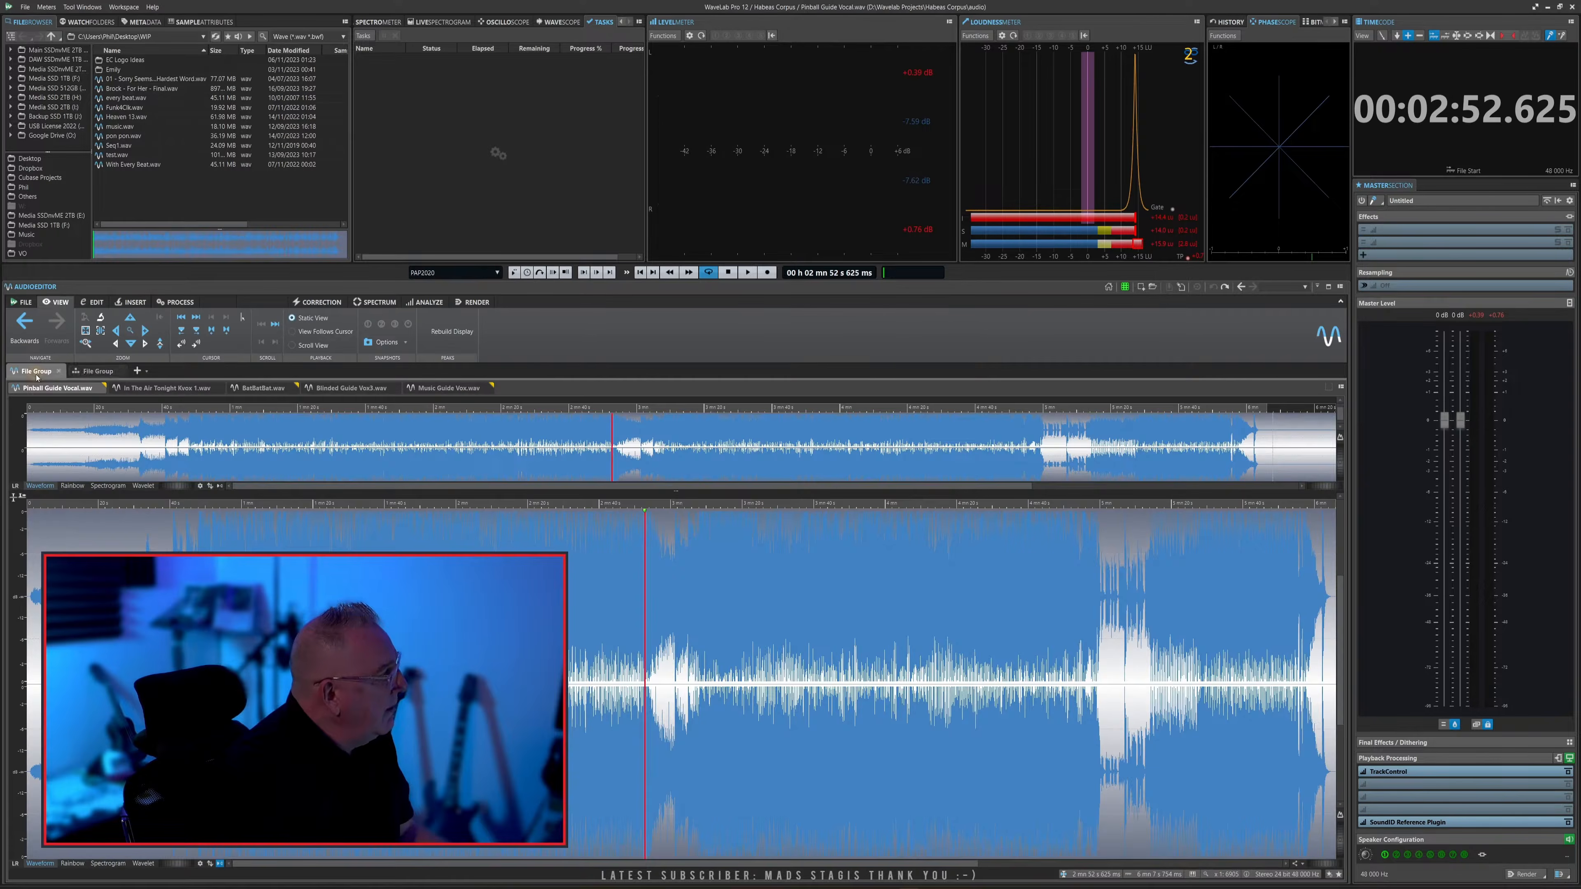
{"action": "left_click", "coordinate": [102, 373]}
{"action": "left_click", "coordinate": [37, 376]}
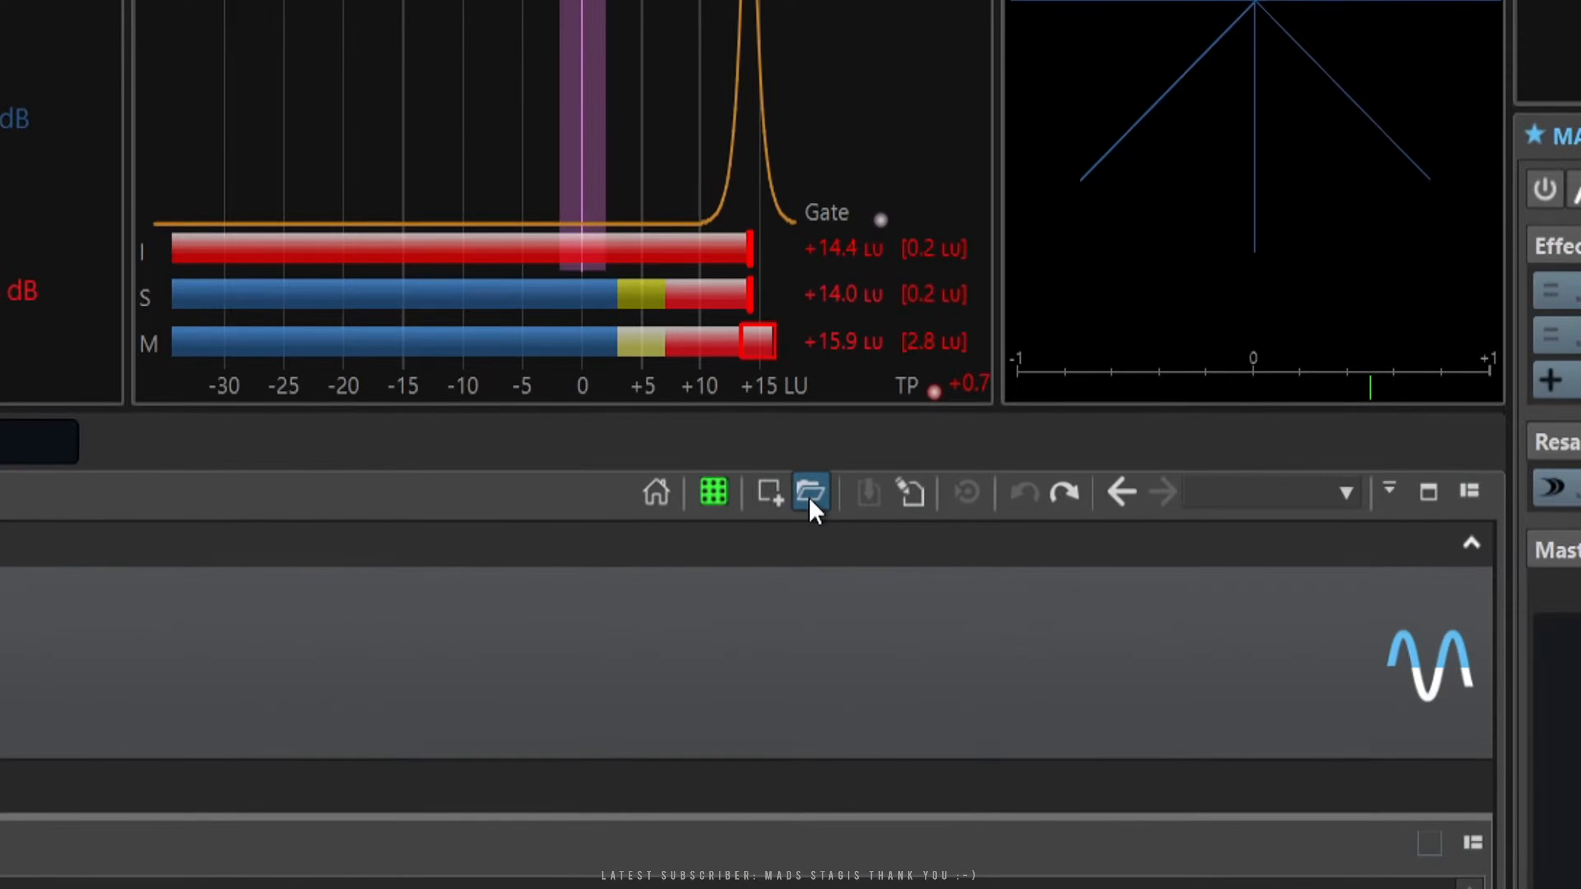
Look at the project commands and use the overview to navigate the main waveform to the song's end and back to its start.
{"action": "left_click", "coordinate": [719, 492]}
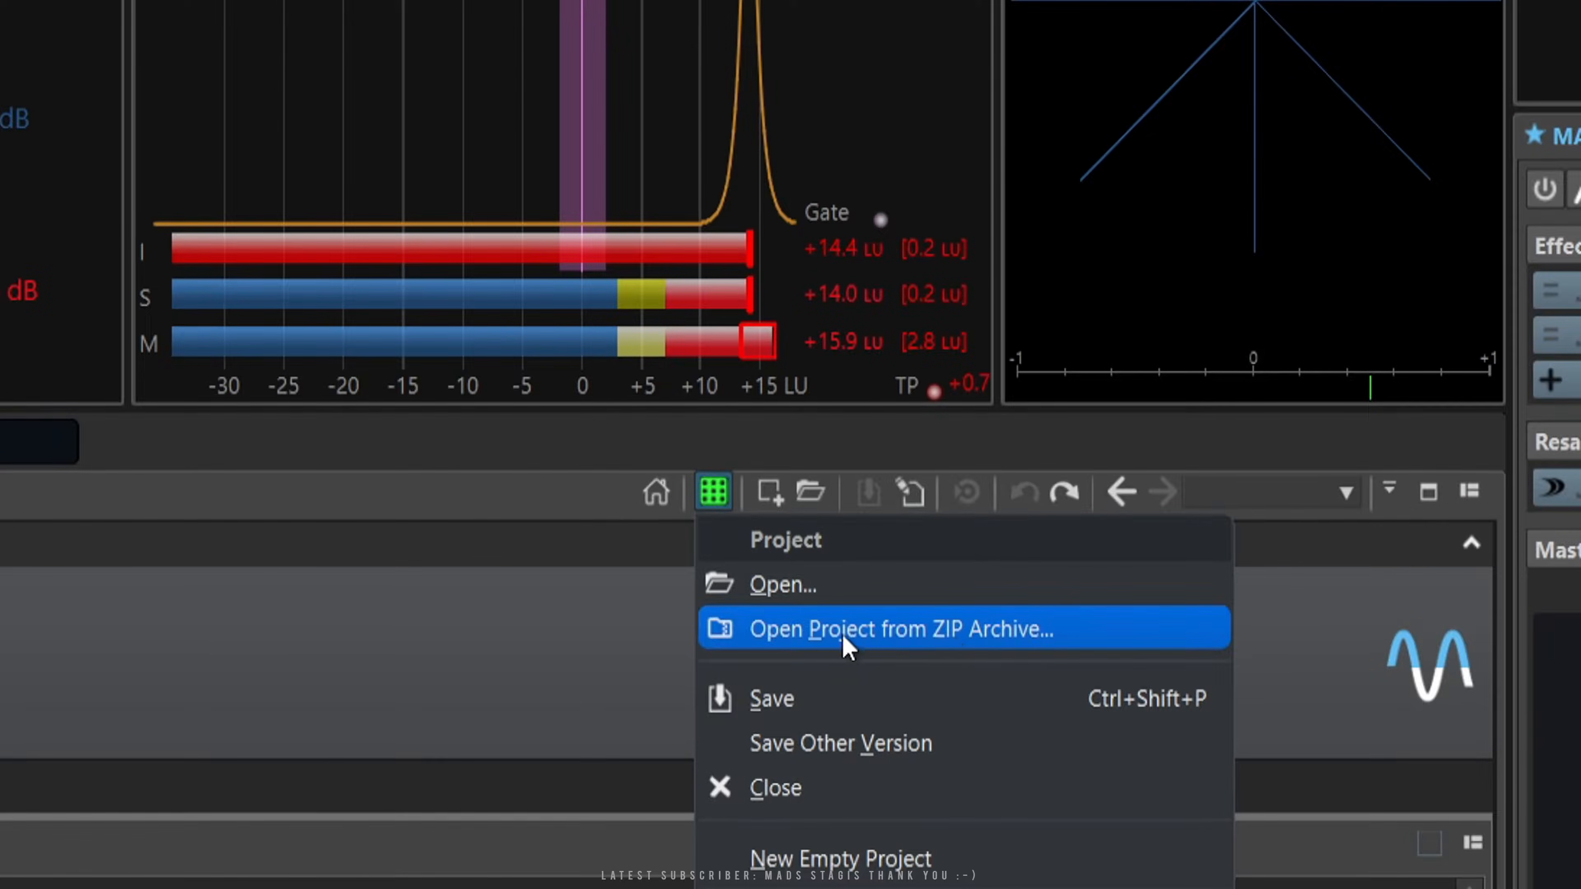
{"action": "left_click", "coordinate": [536, 651]}
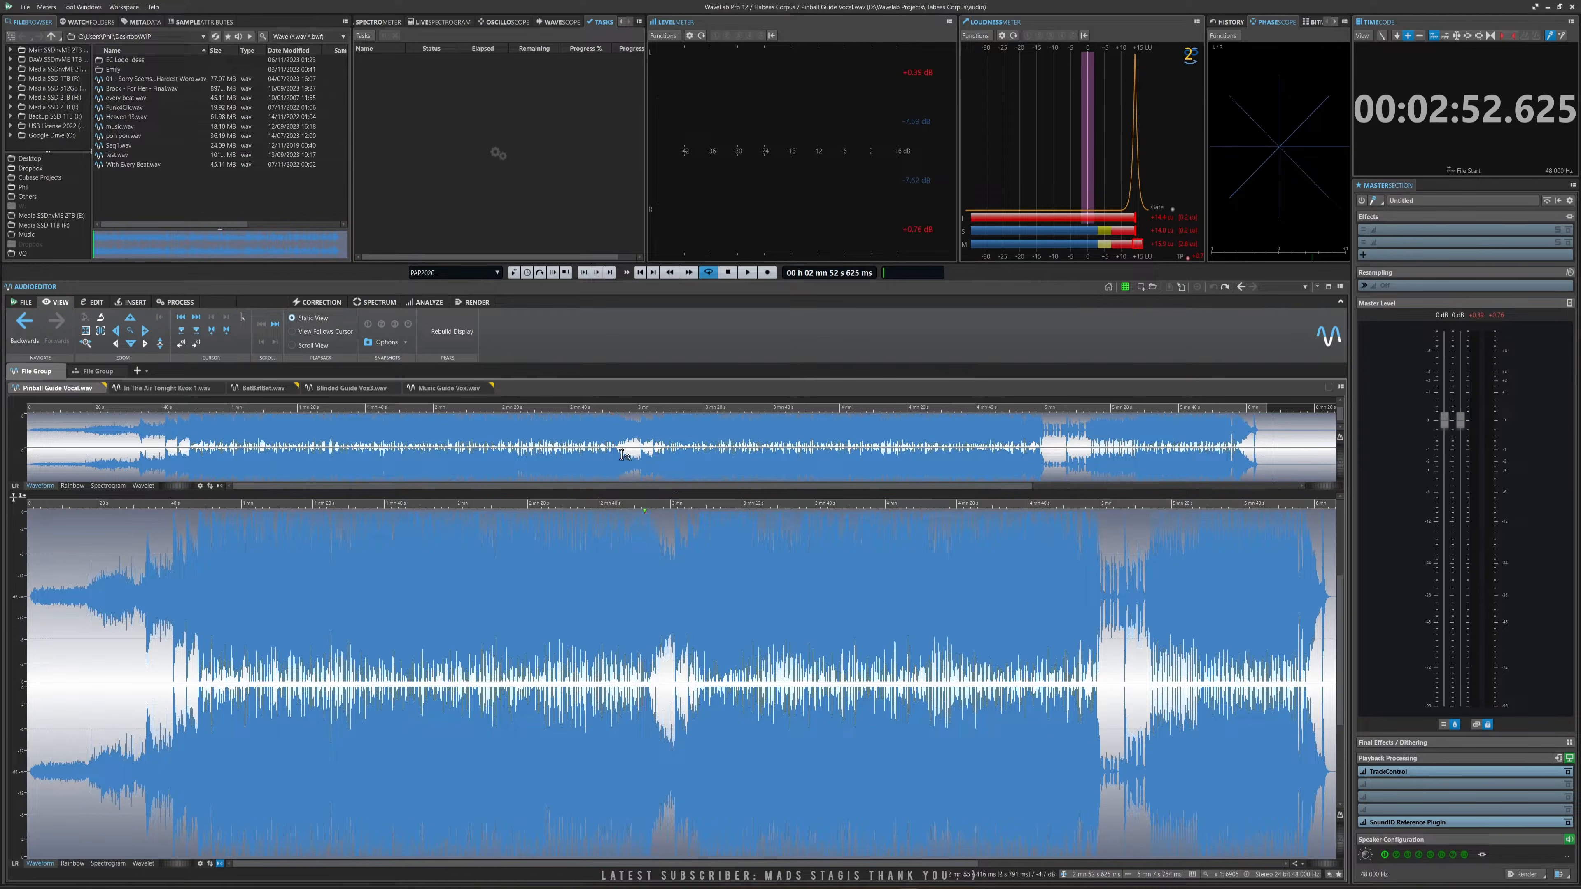
{"action": "left_click", "coordinate": [551, 468]}
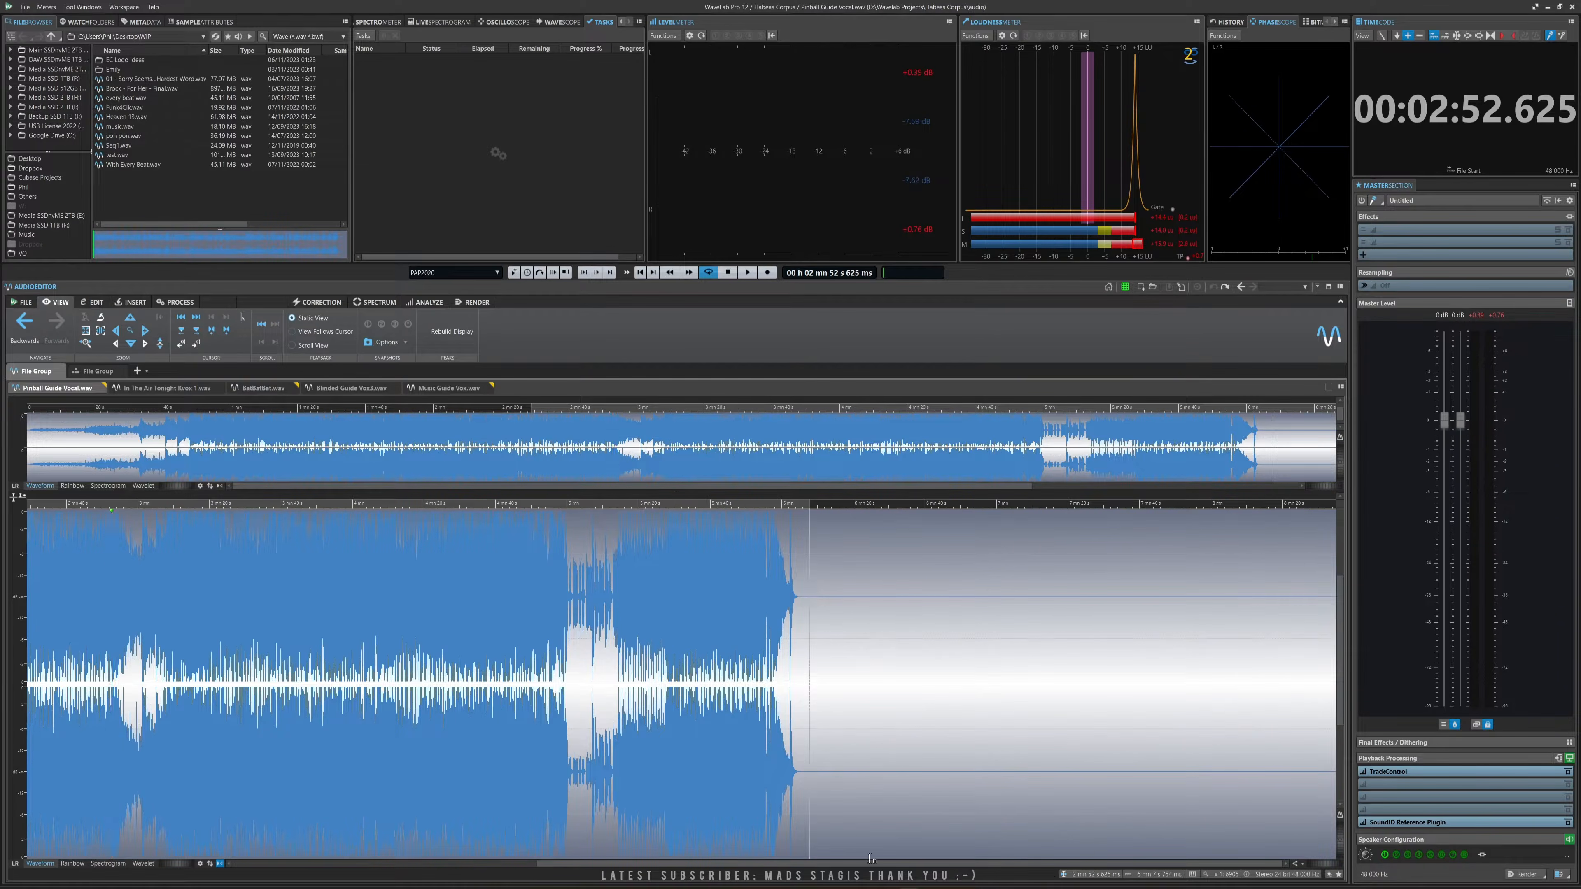
{"action": "left_click_drag", "start_coordinate": [621, 863], "coordinate": [317, 863]}
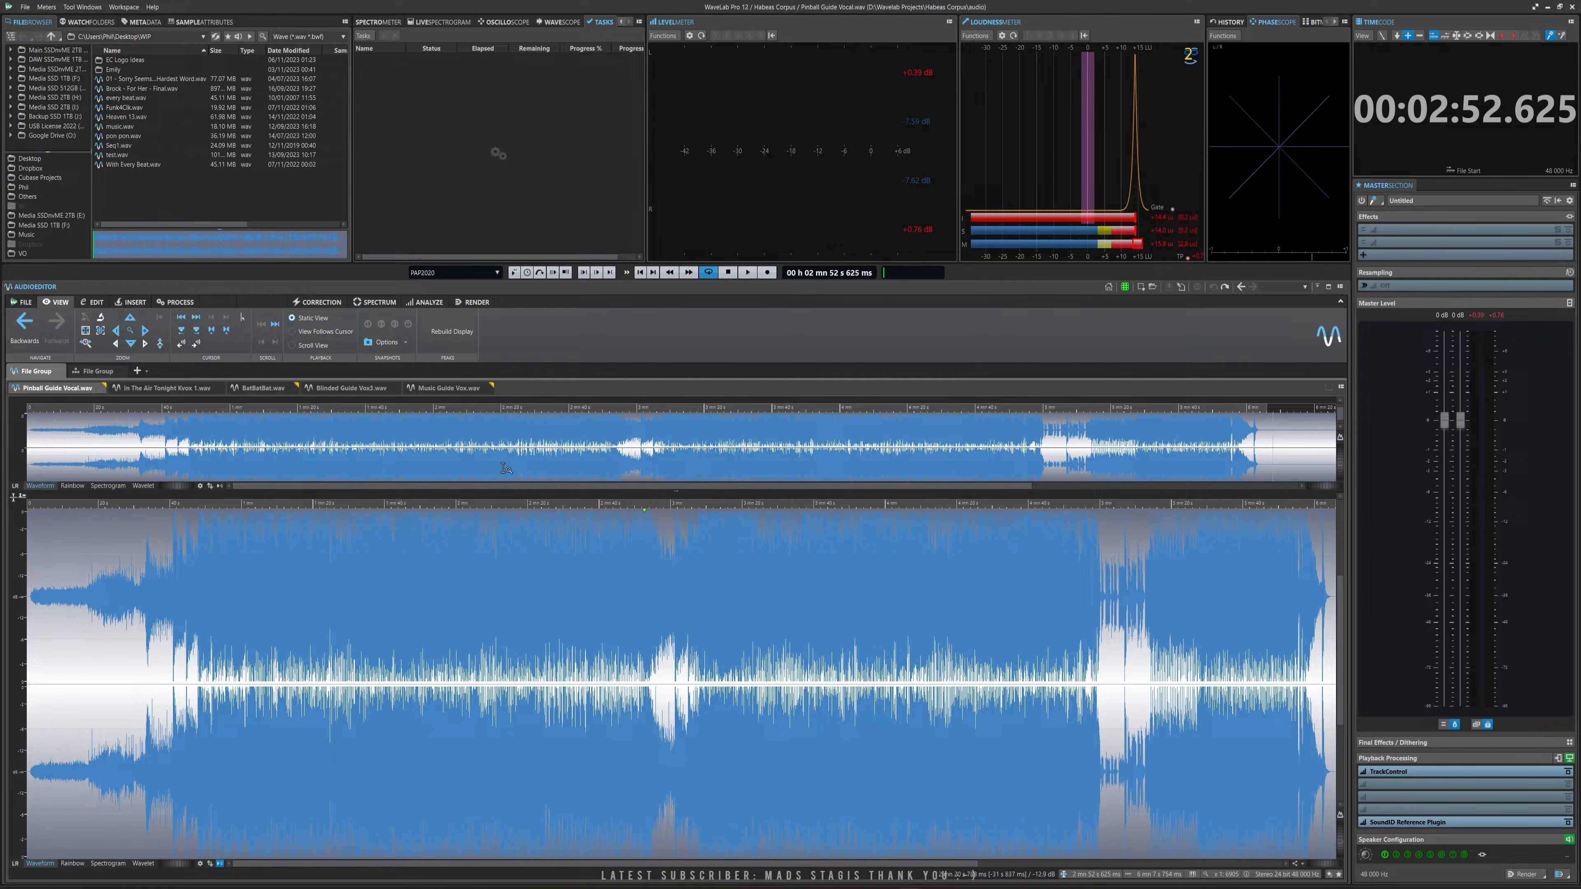
Maximize the audio editor to fill the window and restore it to the docked layout, twice.
{"action": "double_click", "coordinate": [629, 372]}
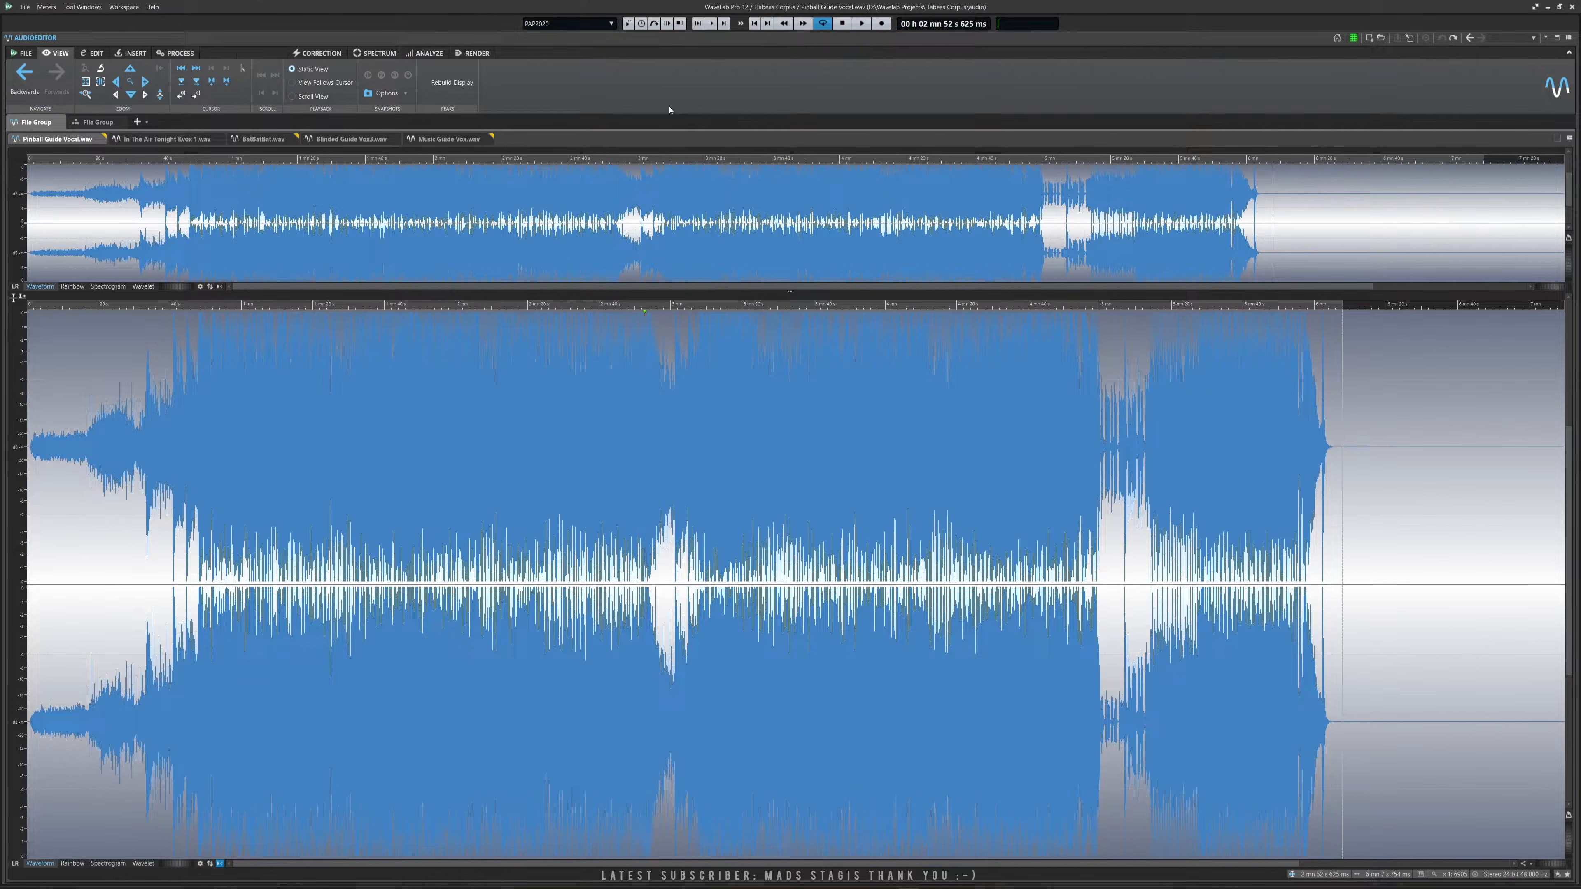
{"action": "double_click", "coordinate": [648, 40]}
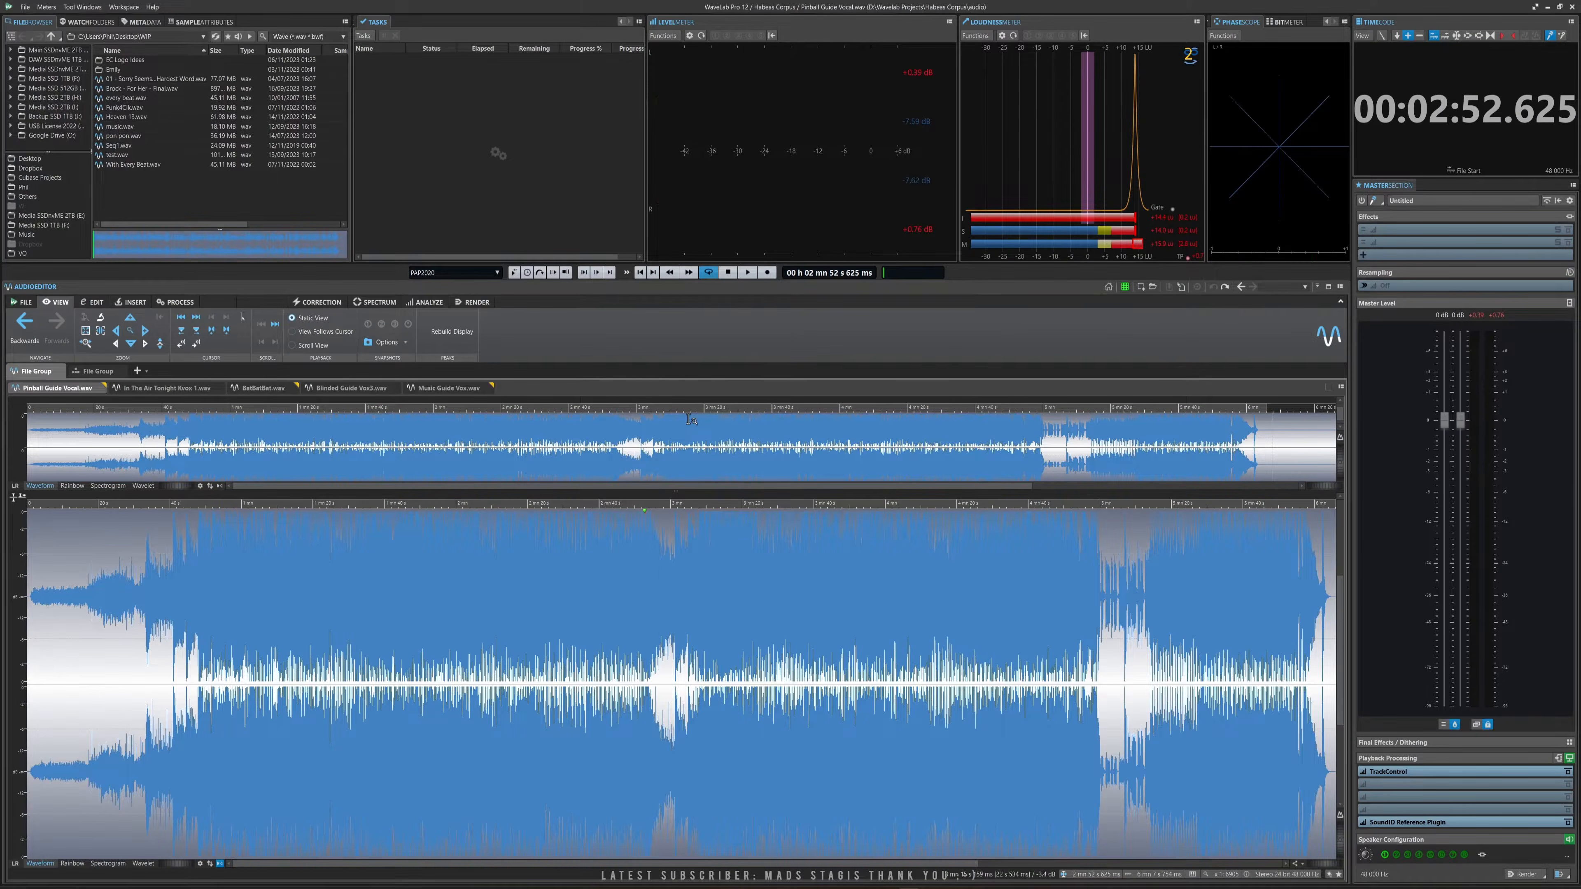
{"action": "double_click", "coordinate": [679, 286]}
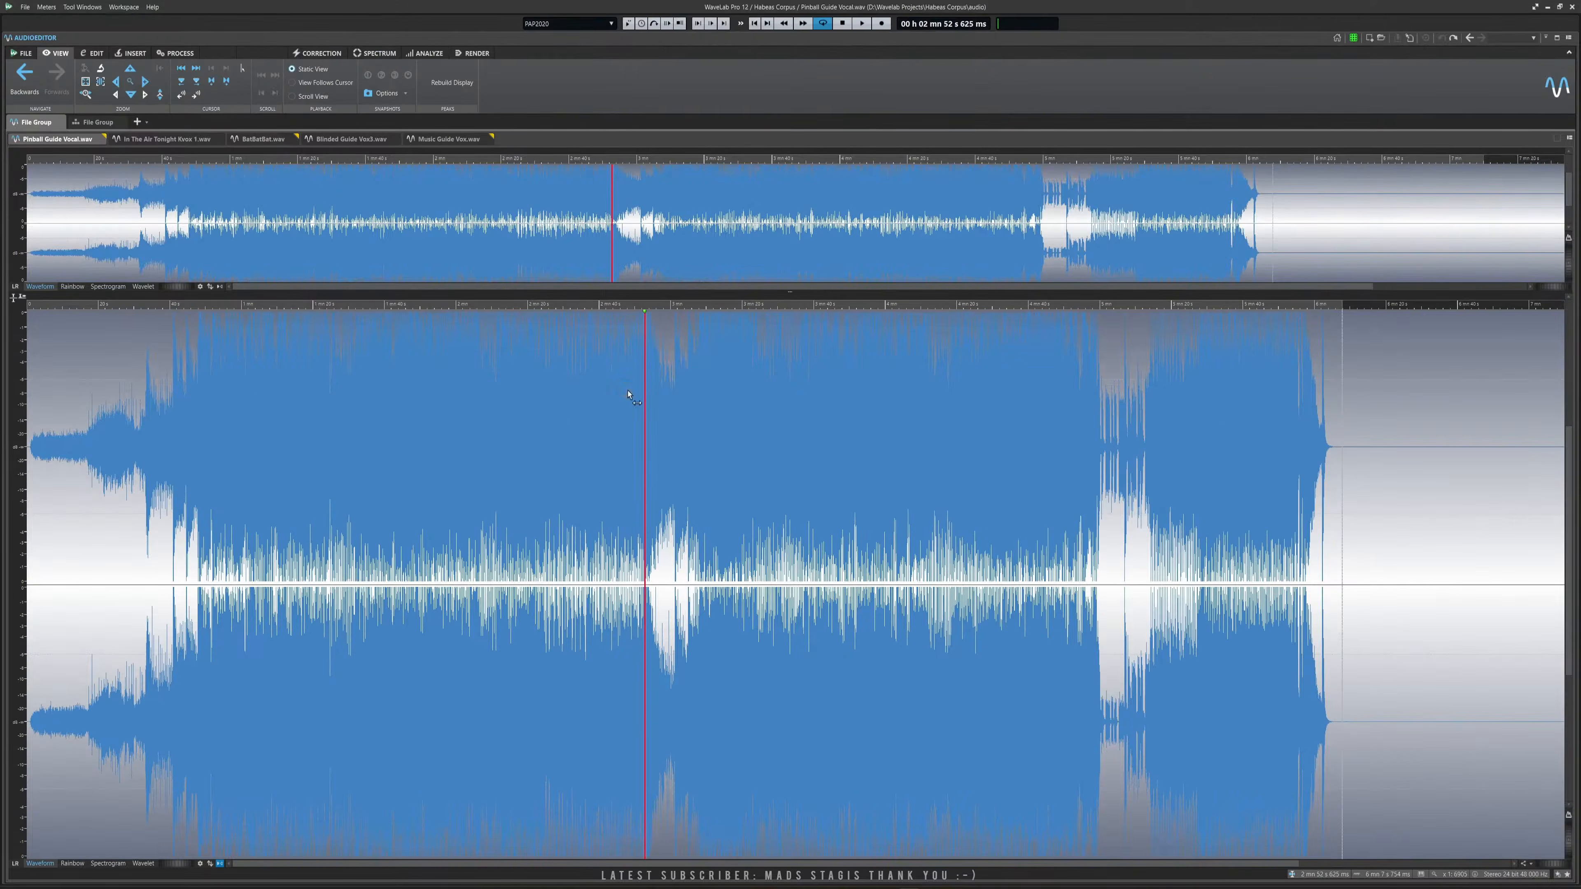
{"action": "double_click", "coordinate": [677, 147]}
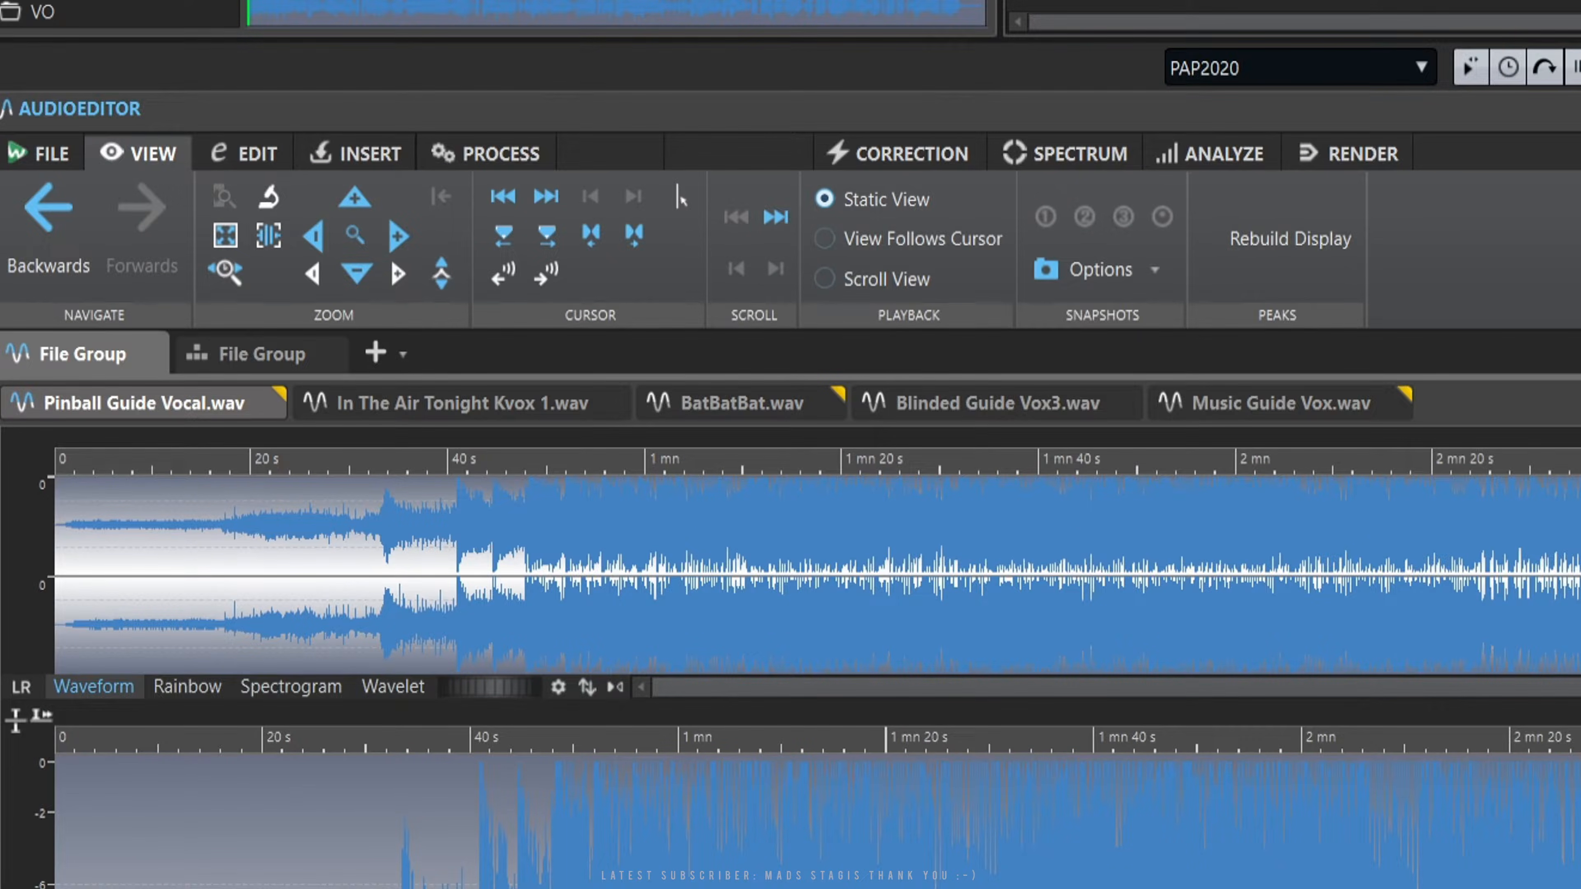
In Blinded Guide Vox3.wav, try deleting the selected section, undo the deletion and place the cursor at about 2 min 45 s.
{"action": "left_click", "coordinate": [982, 408]}
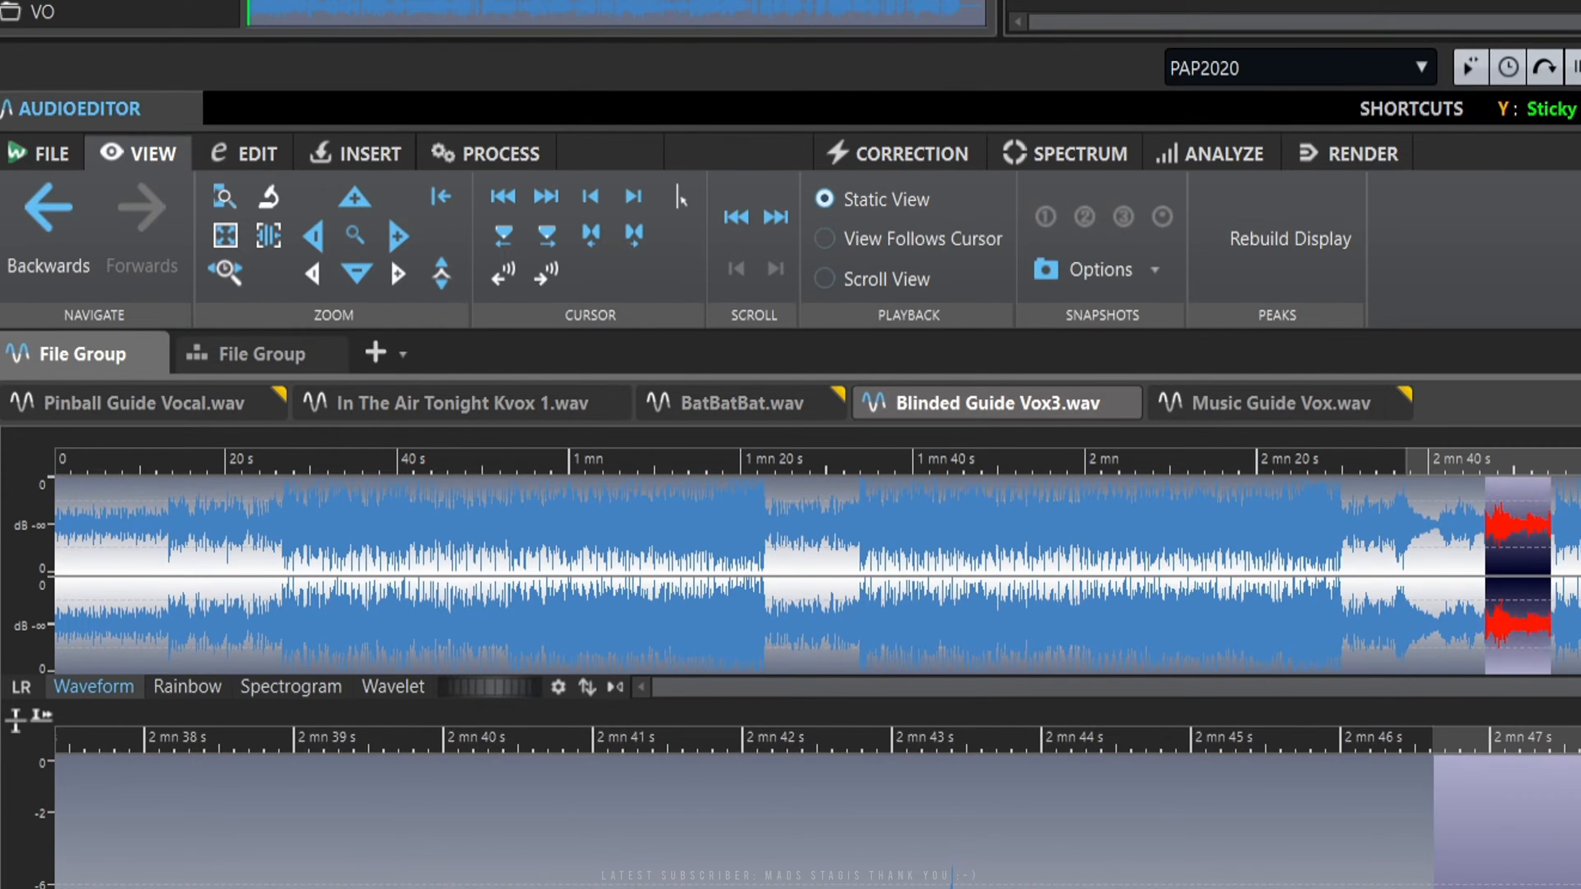
{"action": "key", "text": "Delete"}
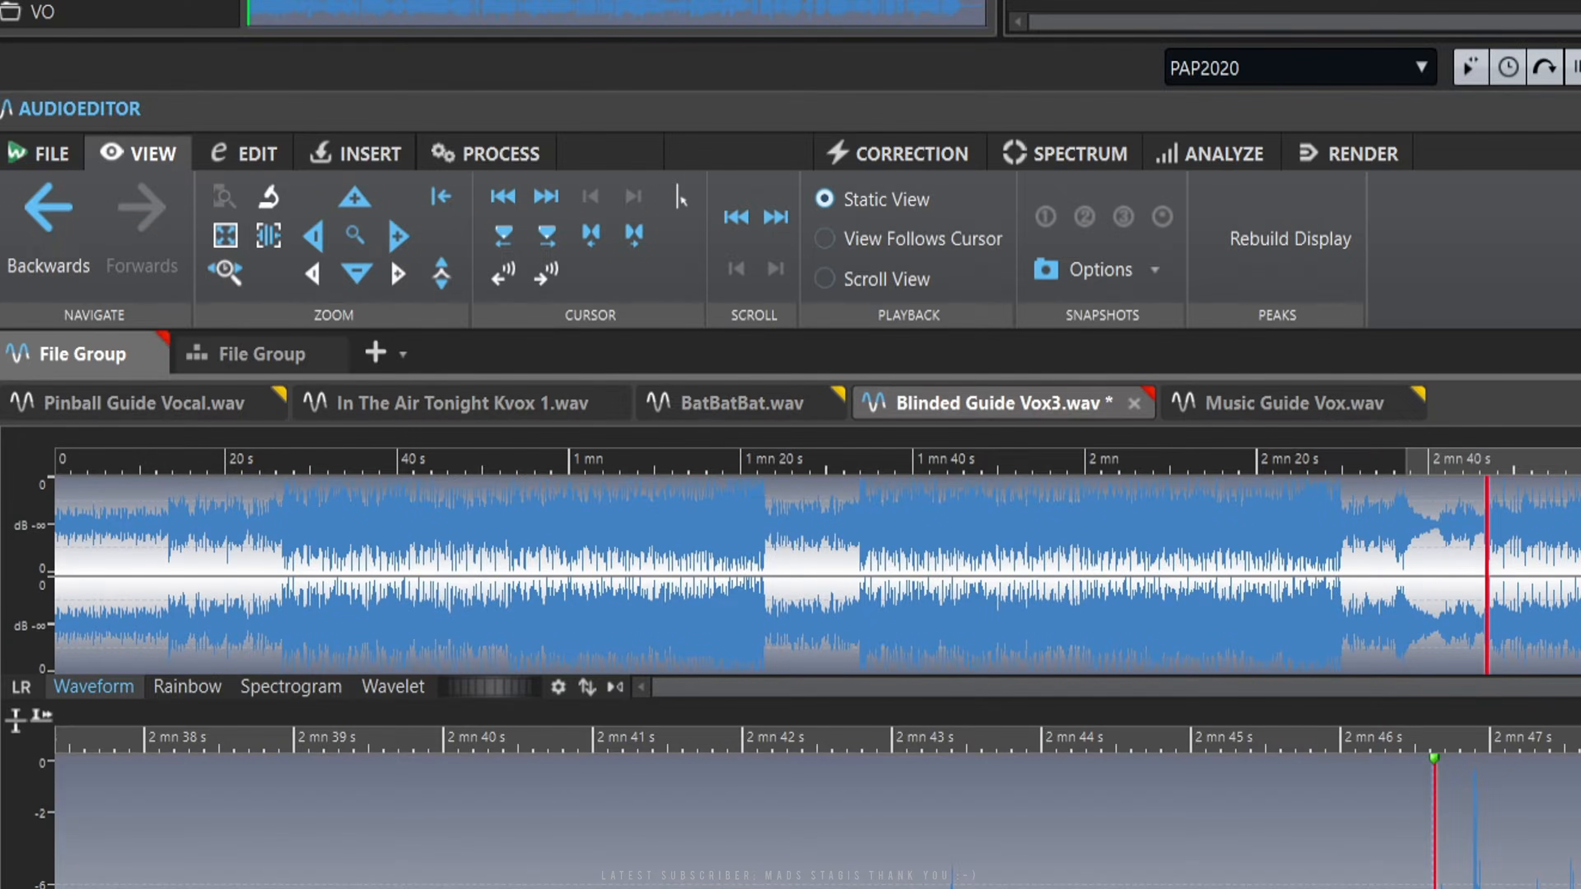
{"action": "key", "text": "ctrl+z"}
{"action": "left_click", "coordinate": [426, 592]}
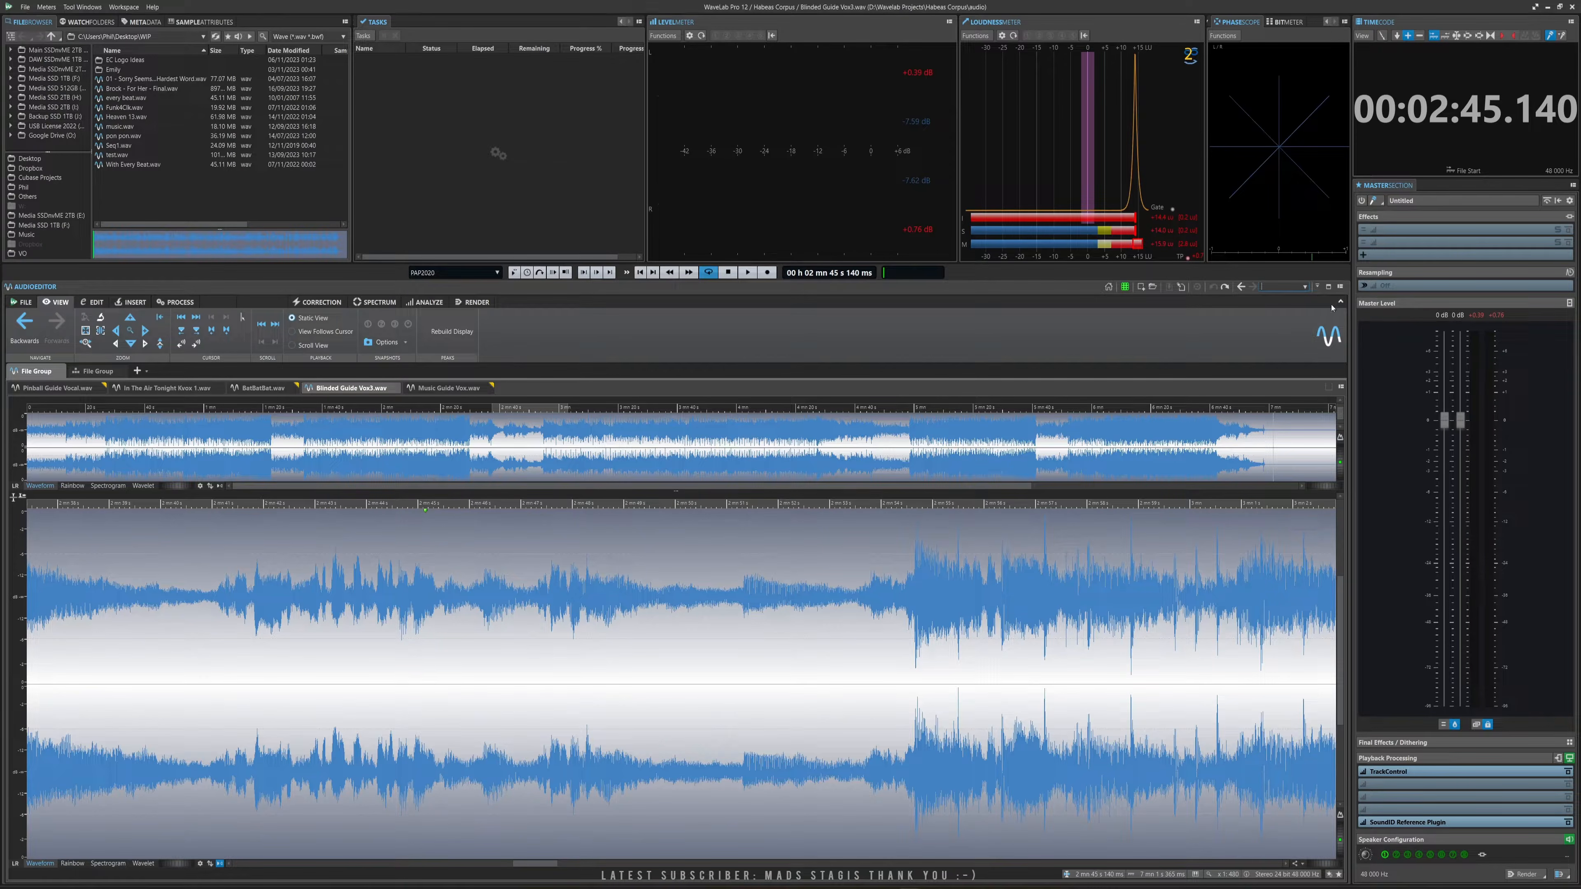
Try the audio editor's transport bar in the Middle, Bottom and Hidden placements, and return it to Top.
{"action": "left_click", "coordinate": [1341, 287]}
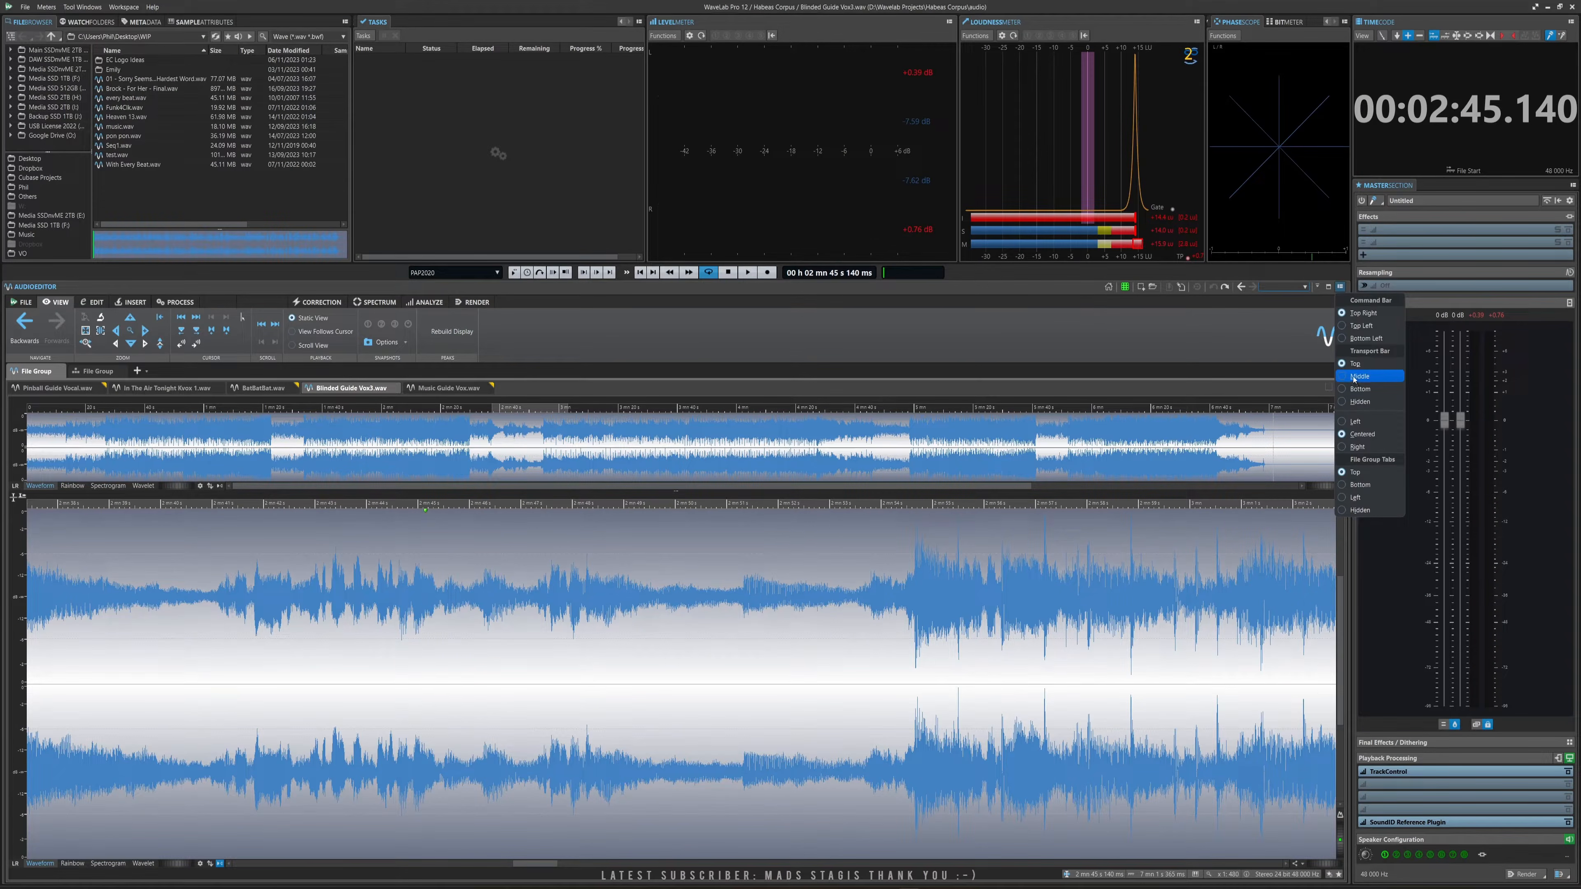
{"action": "left_click", "coordinate": [1360, 376]}
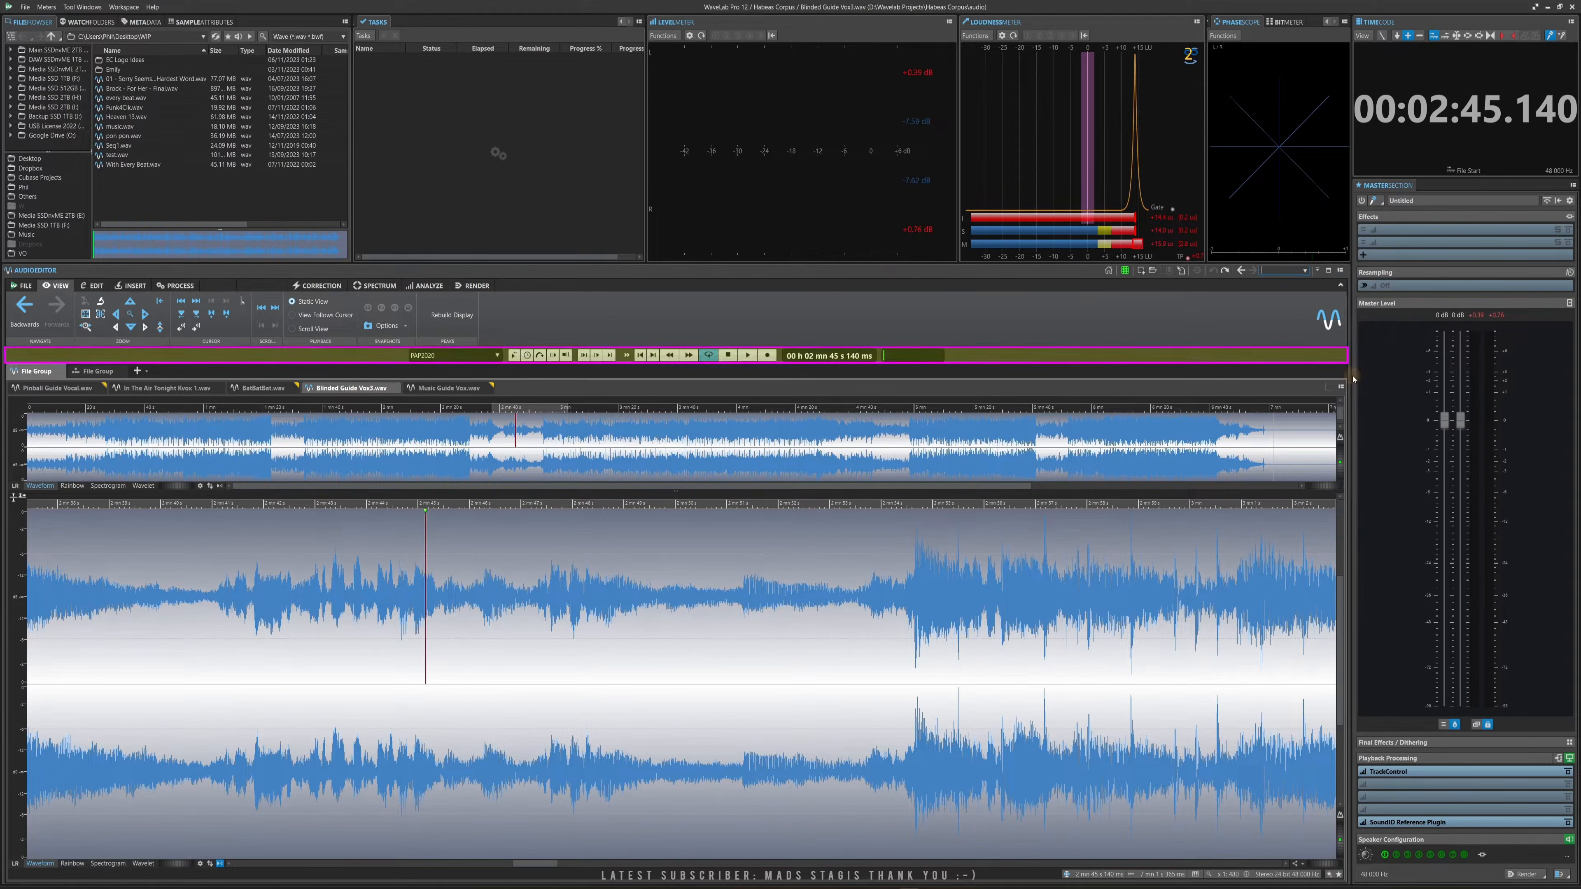
{"action": "left_click", "coordinate": [1342, 275]}
{"action": "left_click", "coordinate": [1355, 368]}
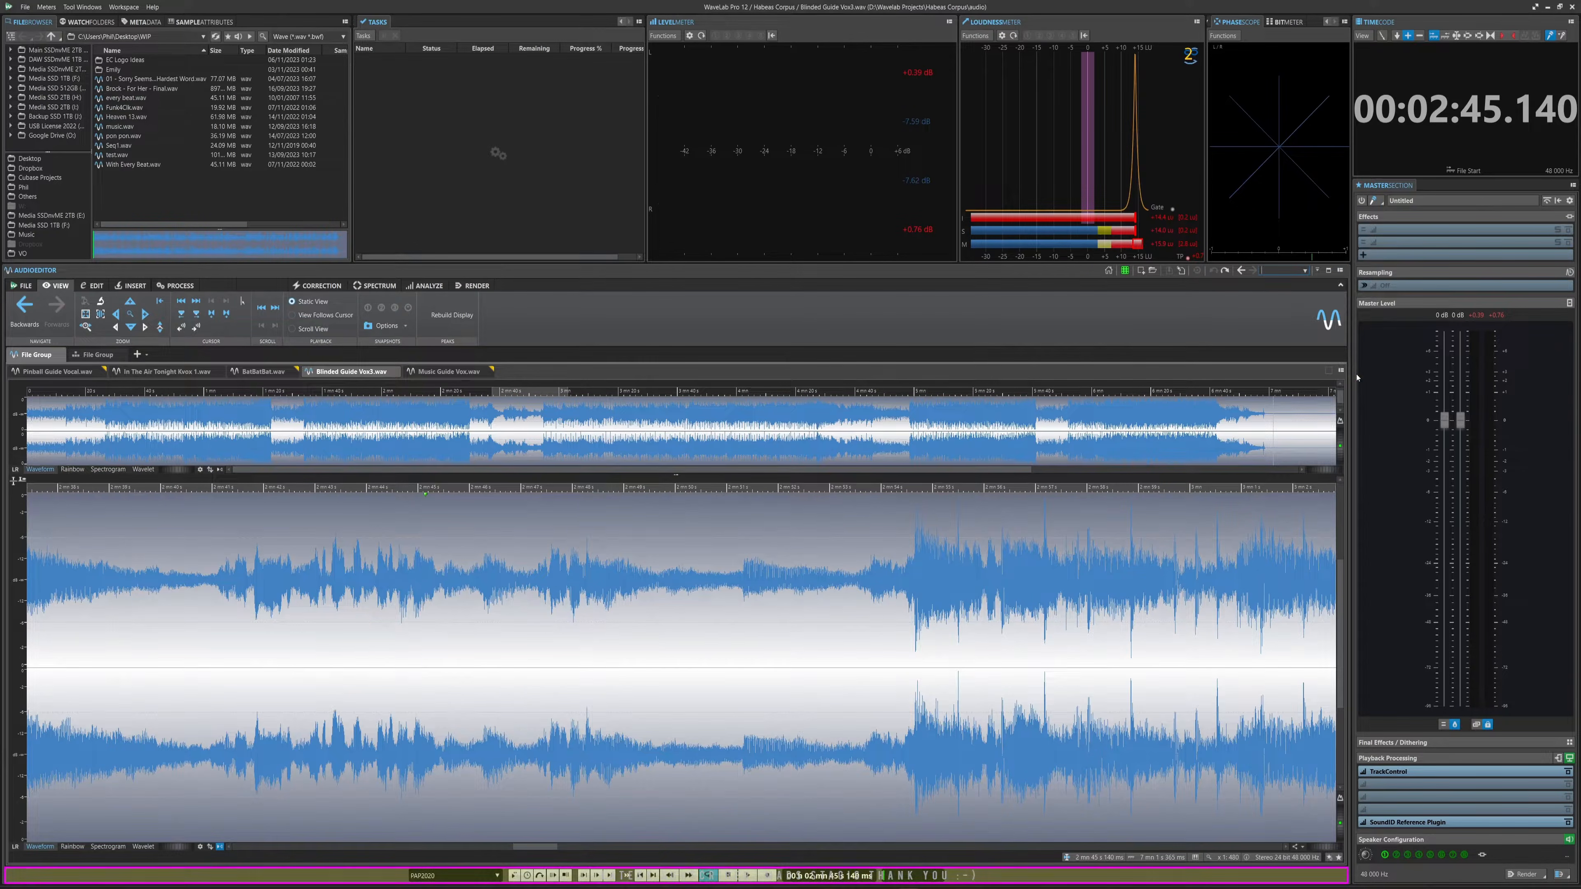
{"action": "left_click", "coordinate": [1341, 270]}
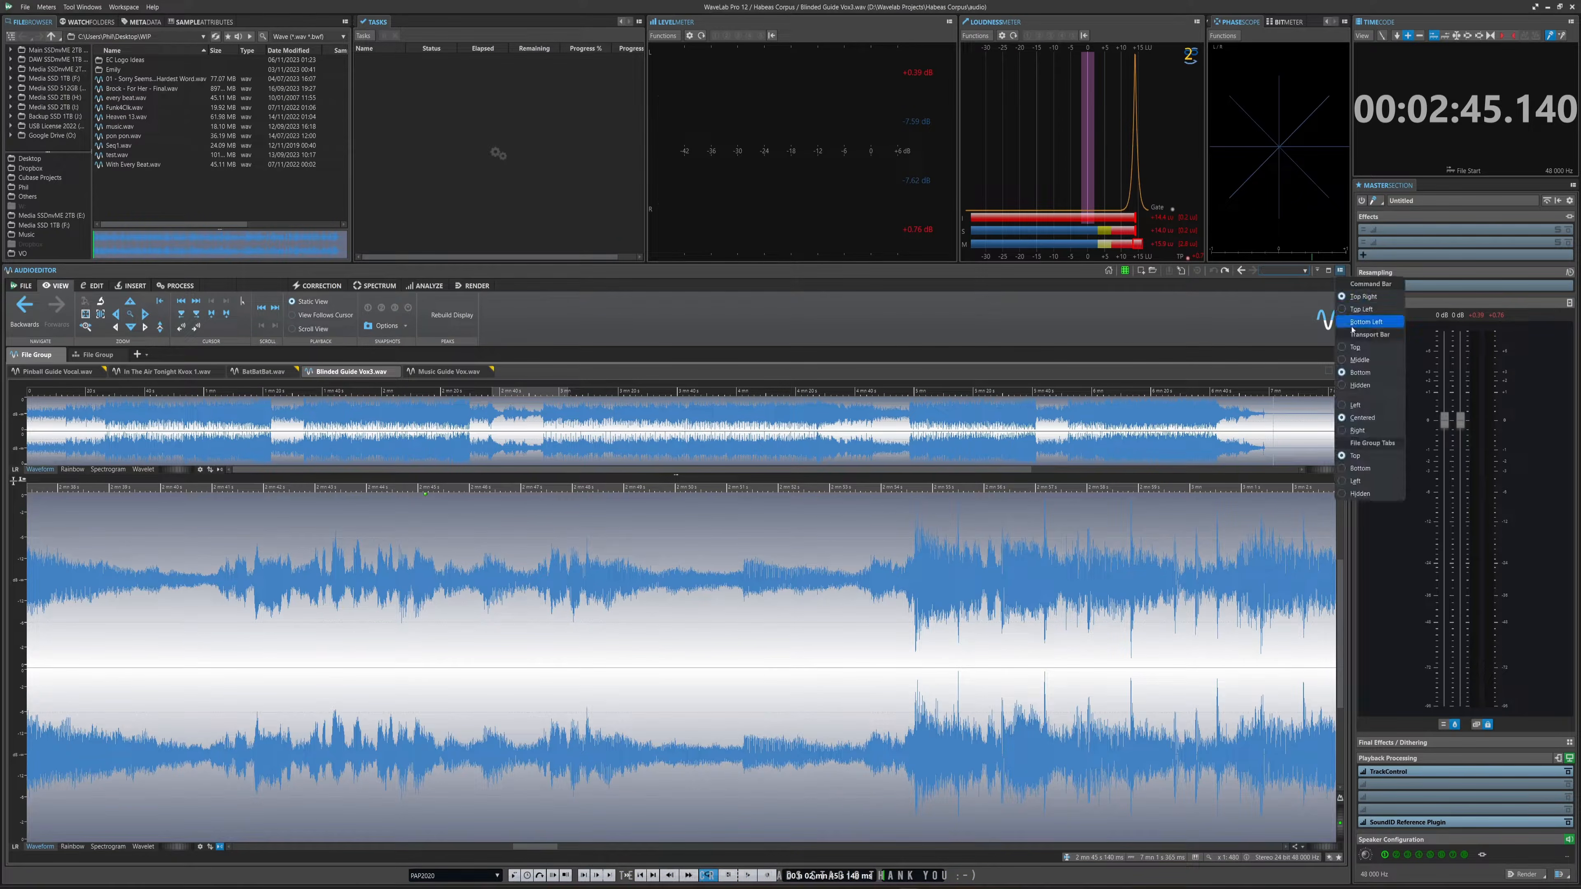
{"action": "left_click", "coordinate": [1368, 384]}
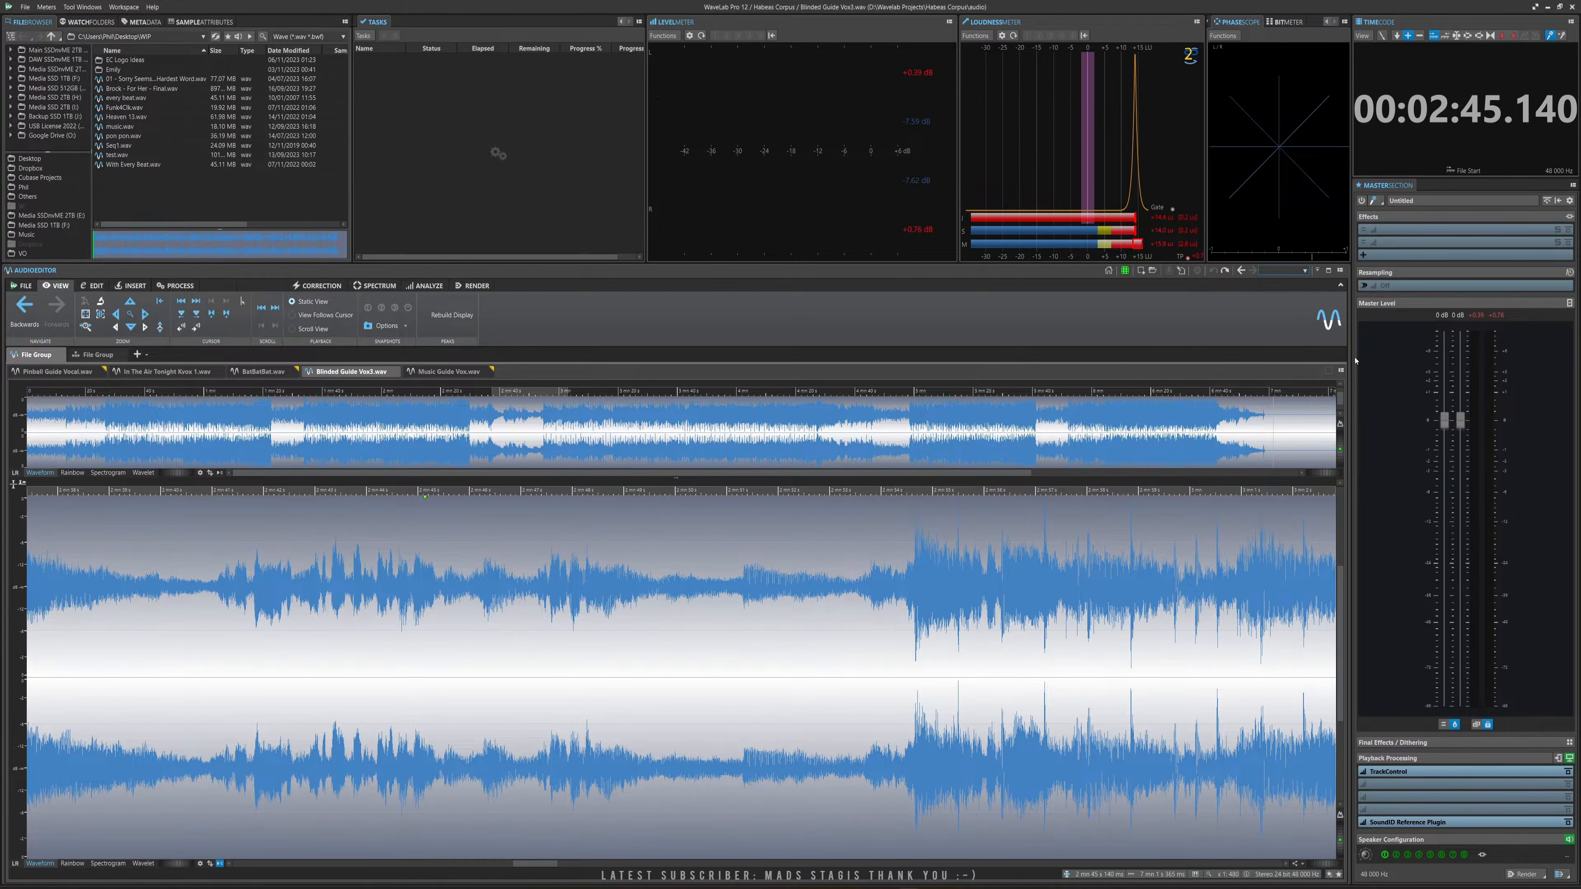
{"action": "left_click", "coordinate": [1340, 270]}
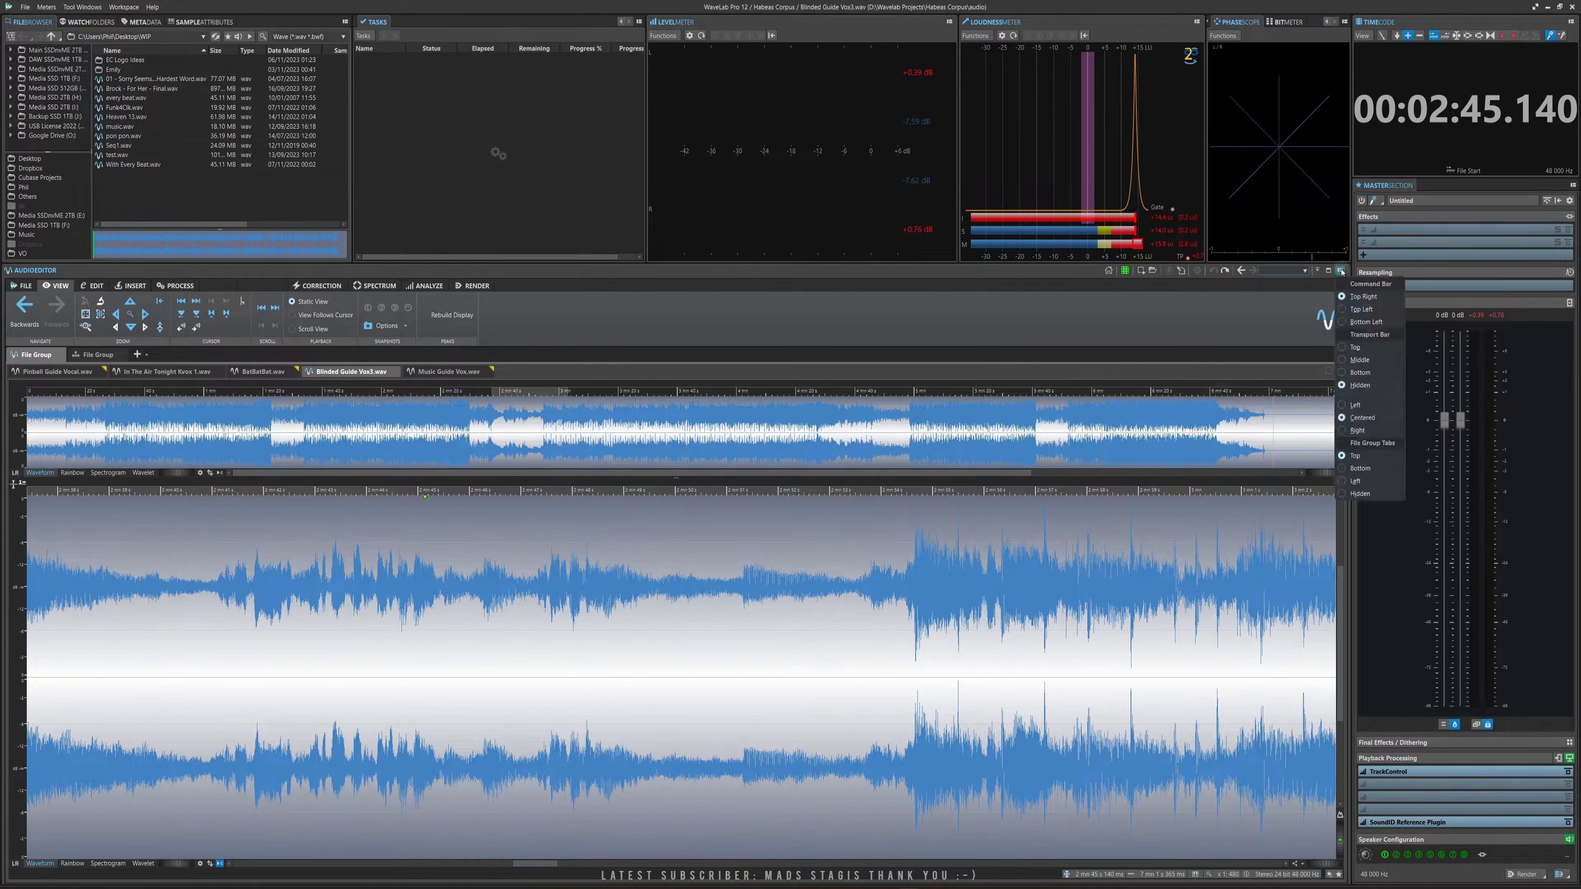
{"action": "left_click", "coordinate": [1365, 360]}
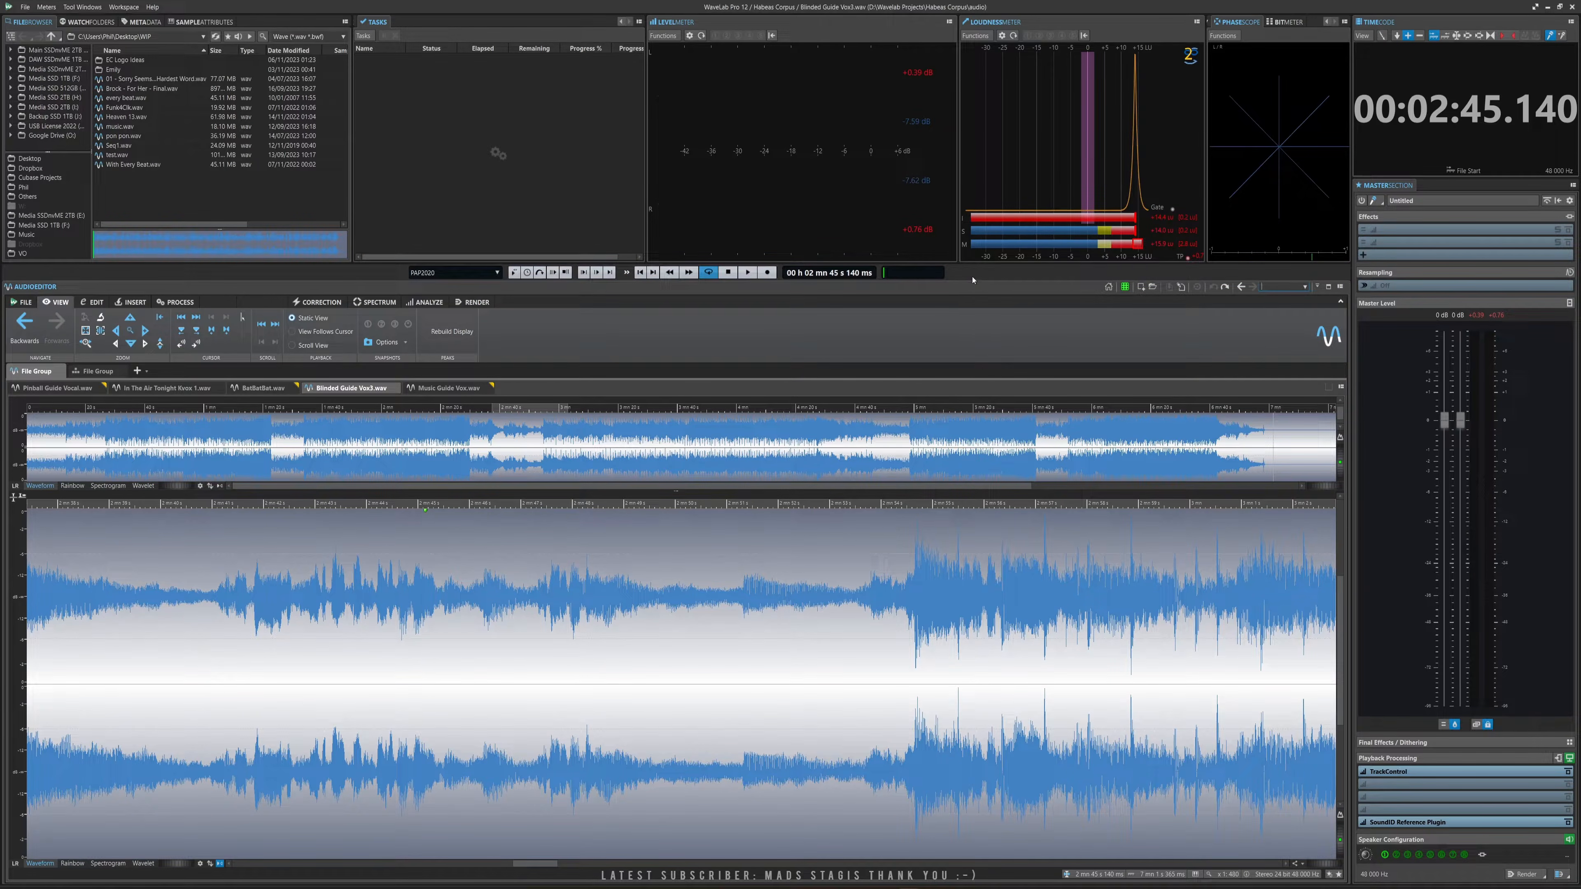
Place the transport bar in the Middle once more and set it back to Top.
{"action": "left_click", "coordinate": [1340, 302]}
{"action": "left_click", "coordinate": [1353, 377]}
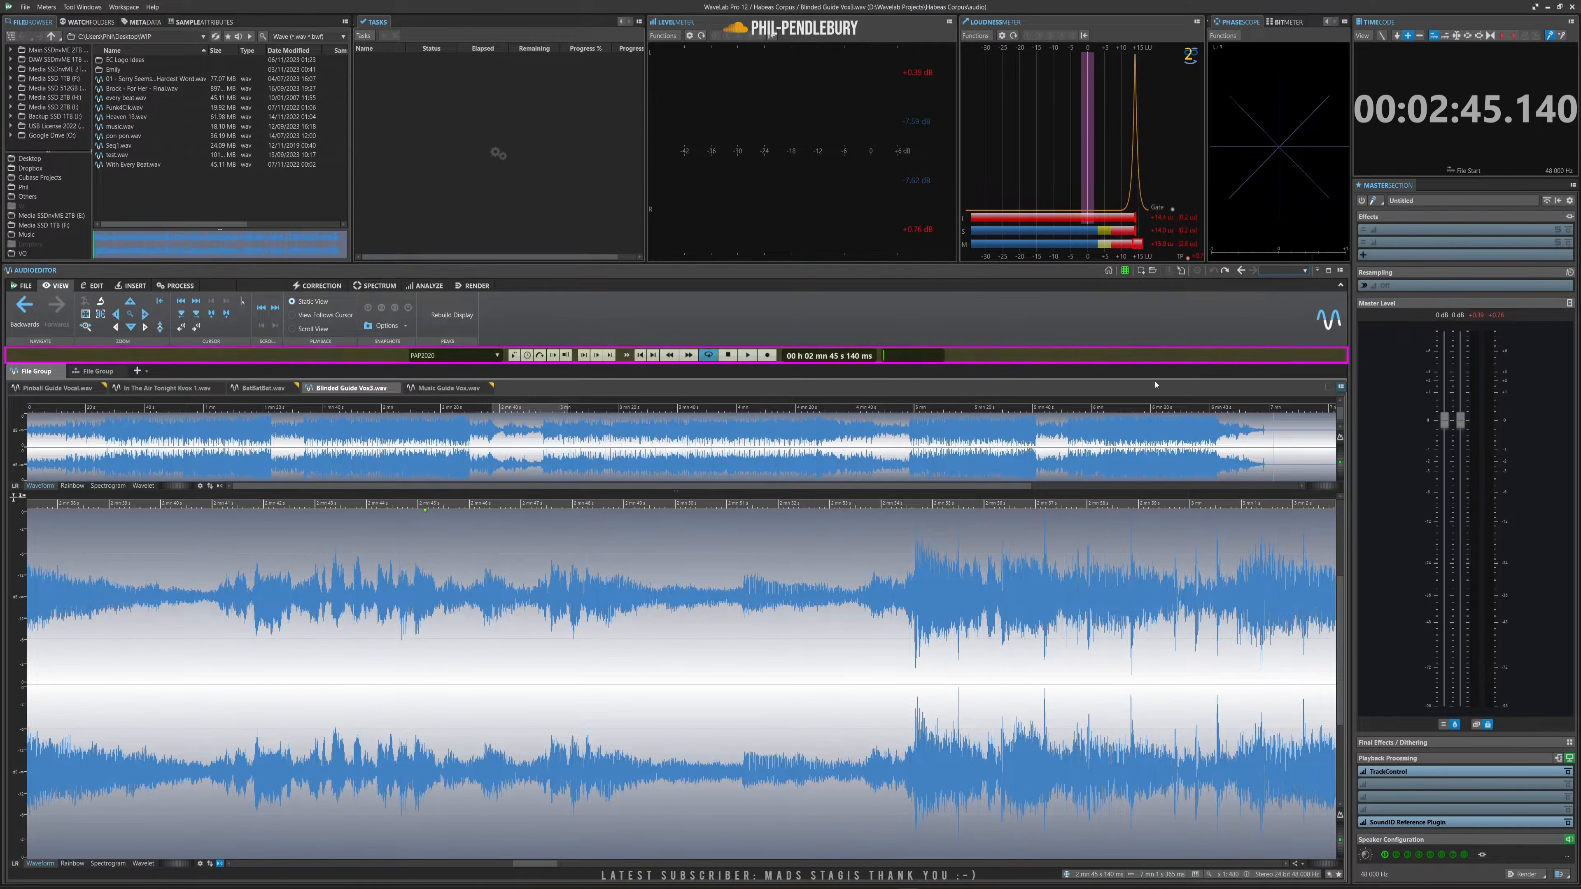
{"action": "left_click", "coordinate": [1340, 270]}
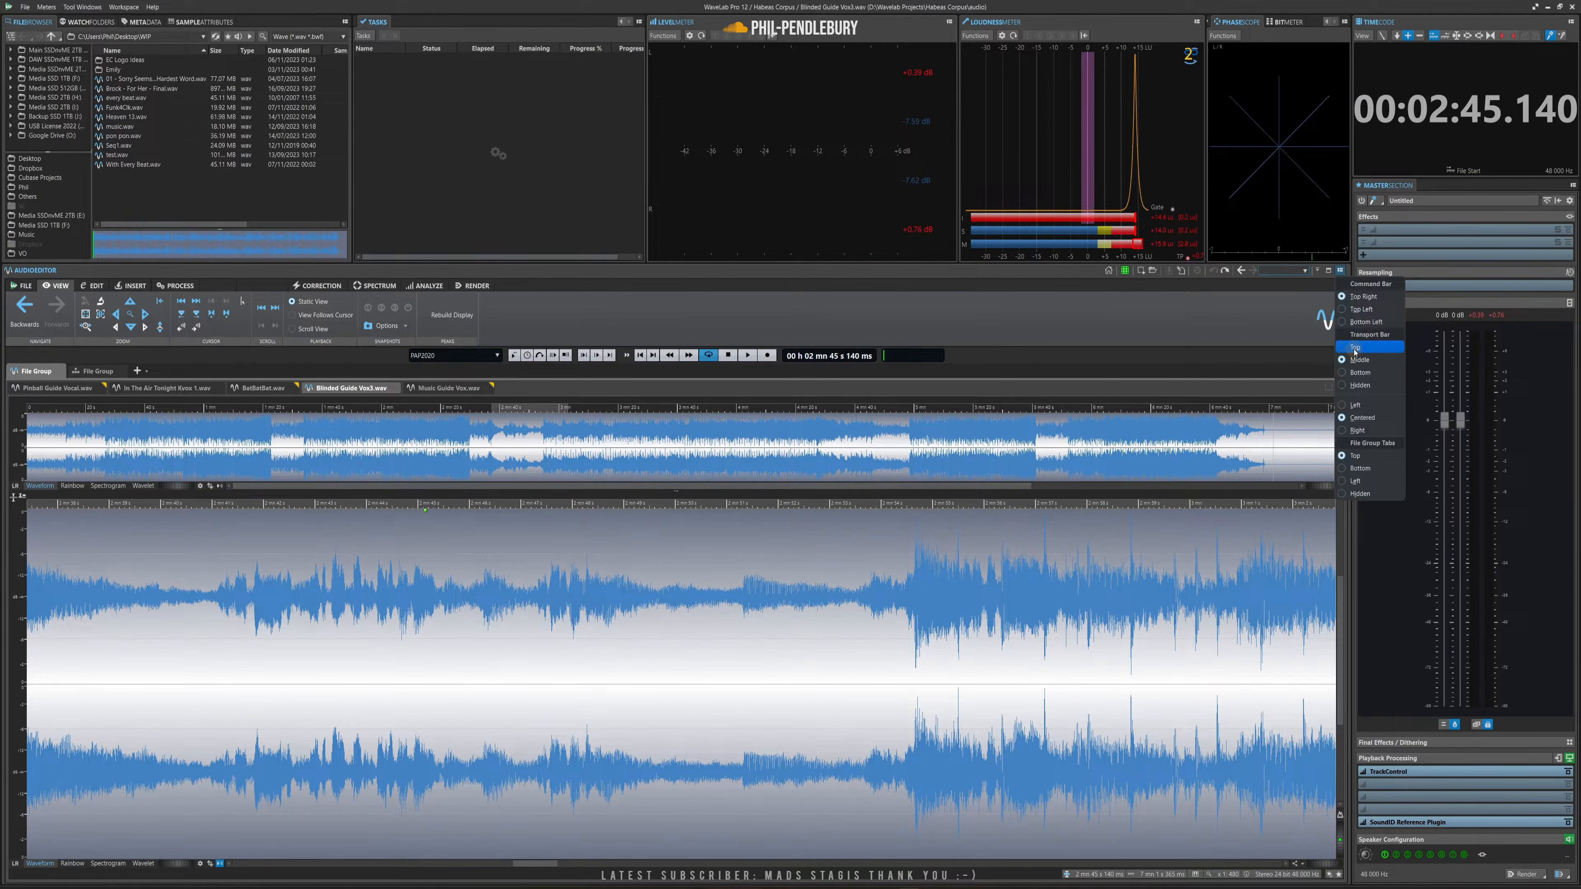
{"action": "left_click", "coordinate": [1358, 349]}
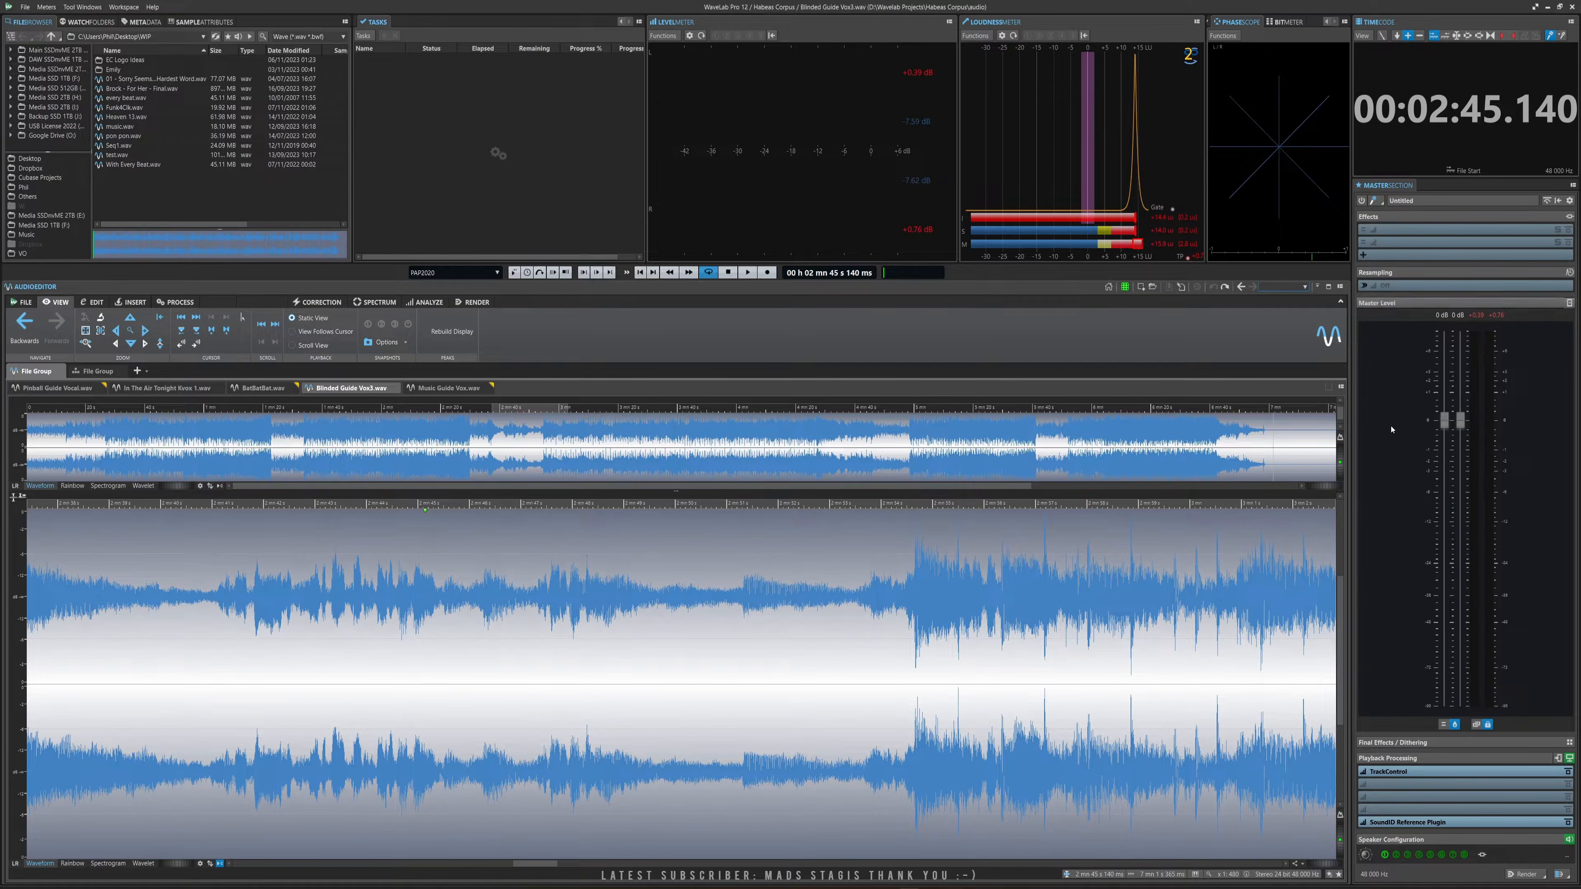
Undock the Master Section as a floating window over the audio editor, widen it and reposition it.
{"action": "left_click_drag", "start_coordinate": [1389, 188], "coordinate": [742, 135]}
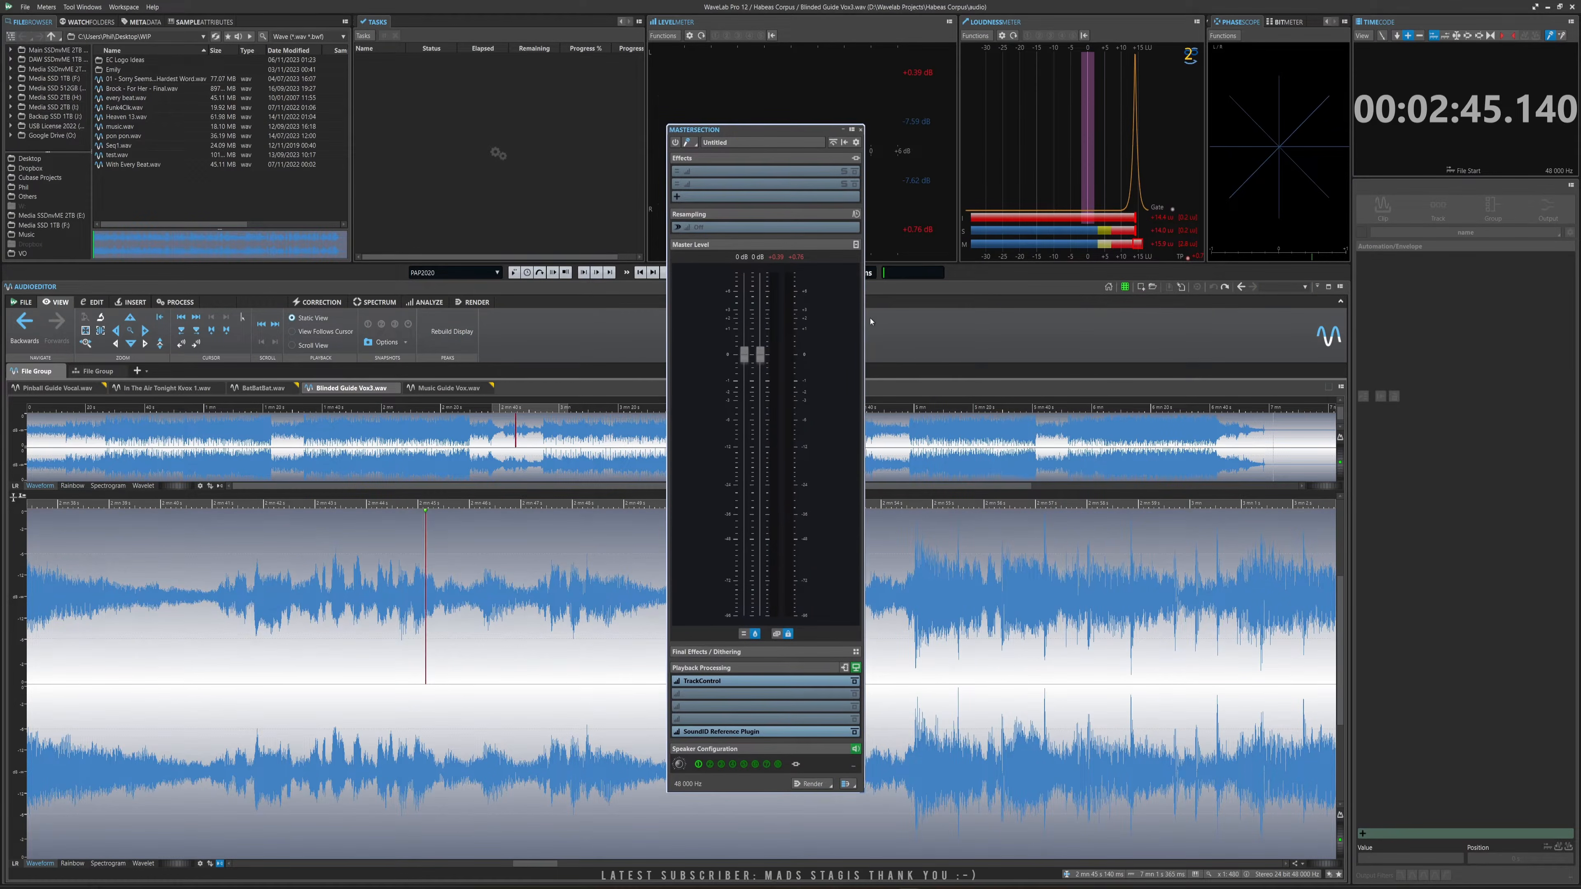
{"action": "left_click_drag", "start_coordinate": [866, 320], "coordinate": [1042, 329]}
{"action": "left_click_drag", "start_coordinate": [857, 132], "coordinate": [749, 97]}
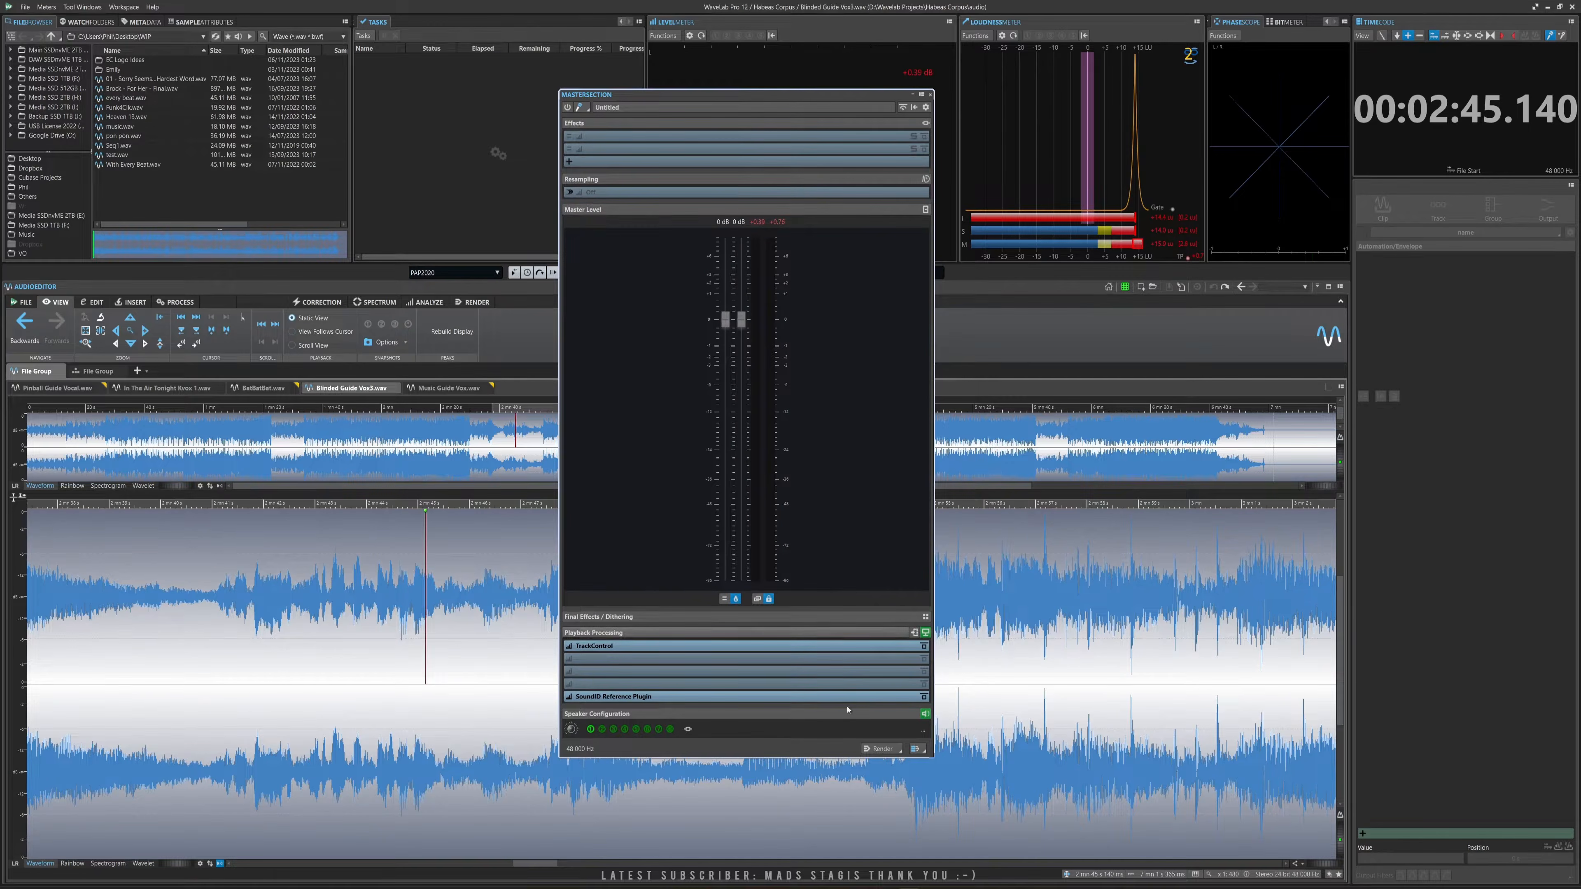
{"action": "left_click", "coordinate": [828, 761]}
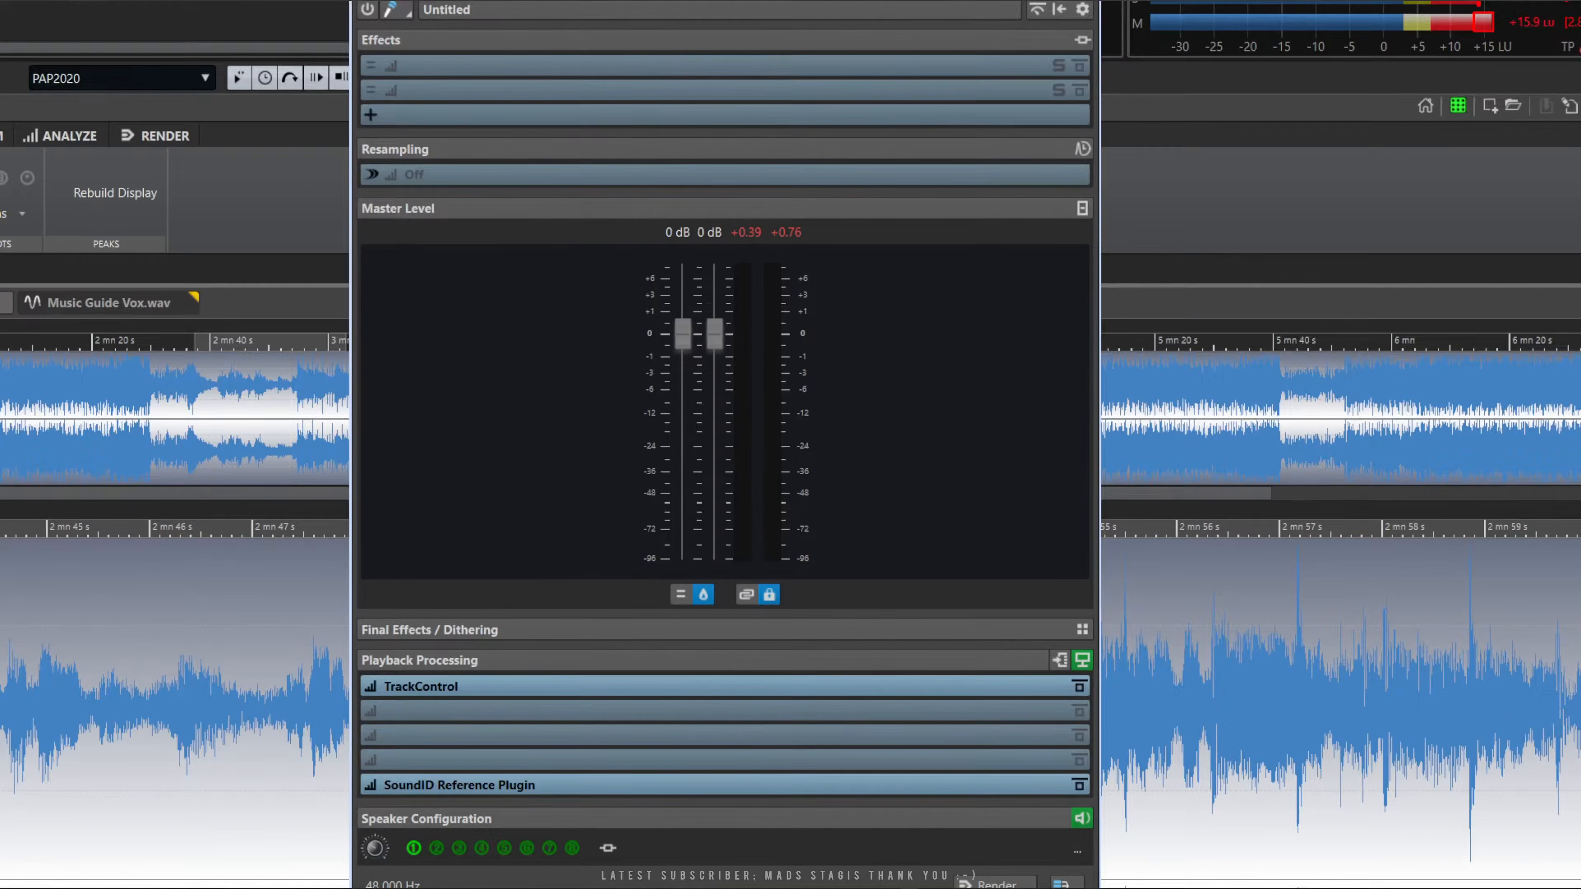
Place the cursor at about 2 min 47 s and play a short passage to watch the master level meters.
{"action": "left_click", "coordinate": [262, 878]}
{"action": "key", "text": "space"}
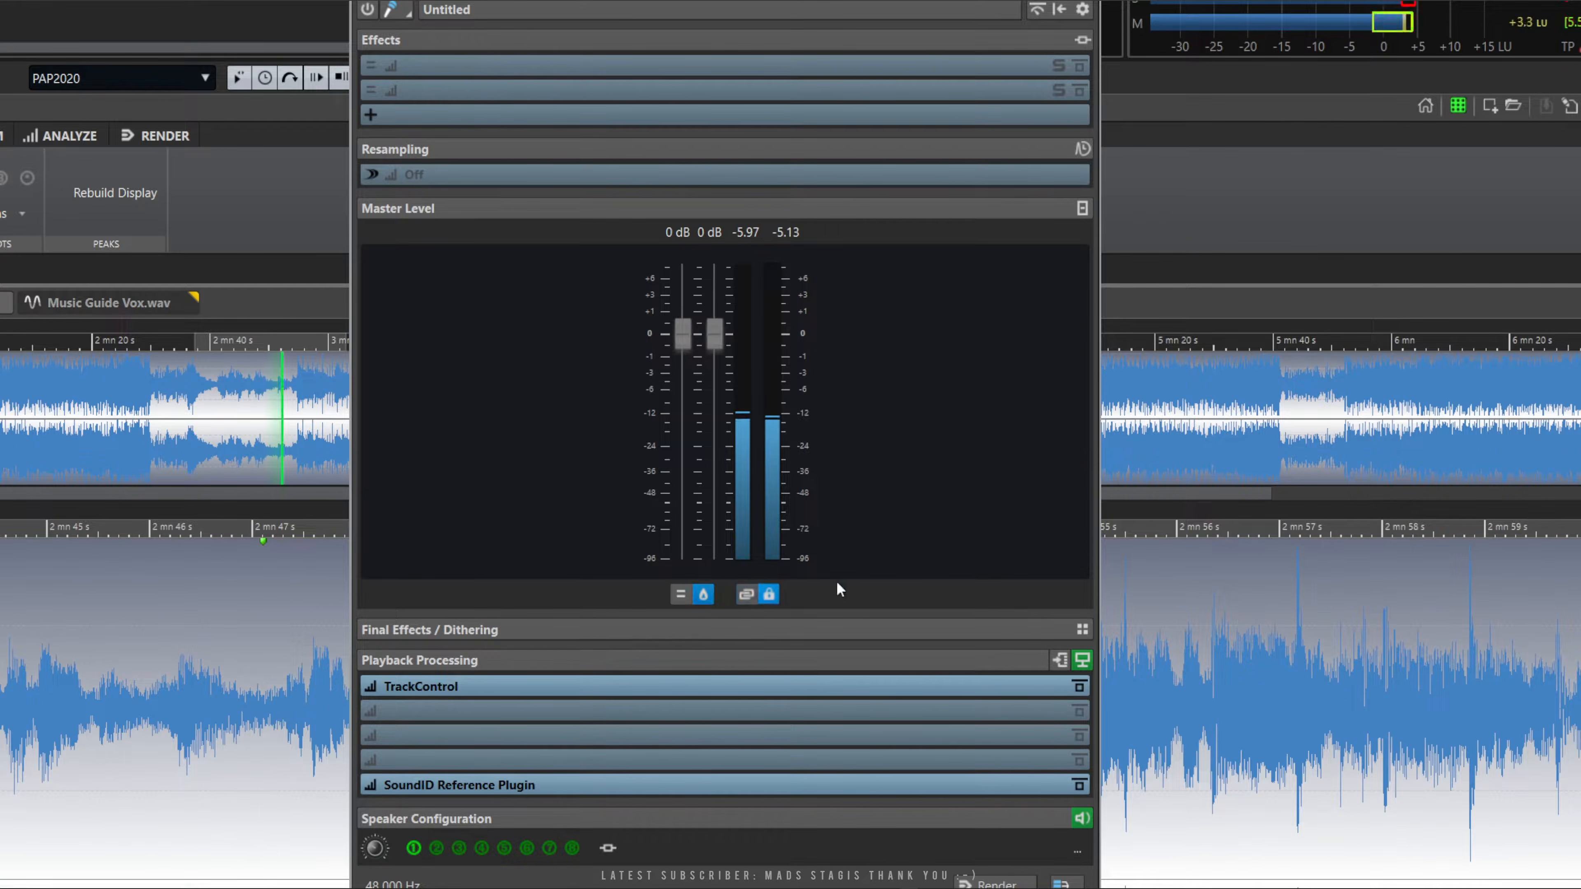
{"action": "key", "text": "space"}
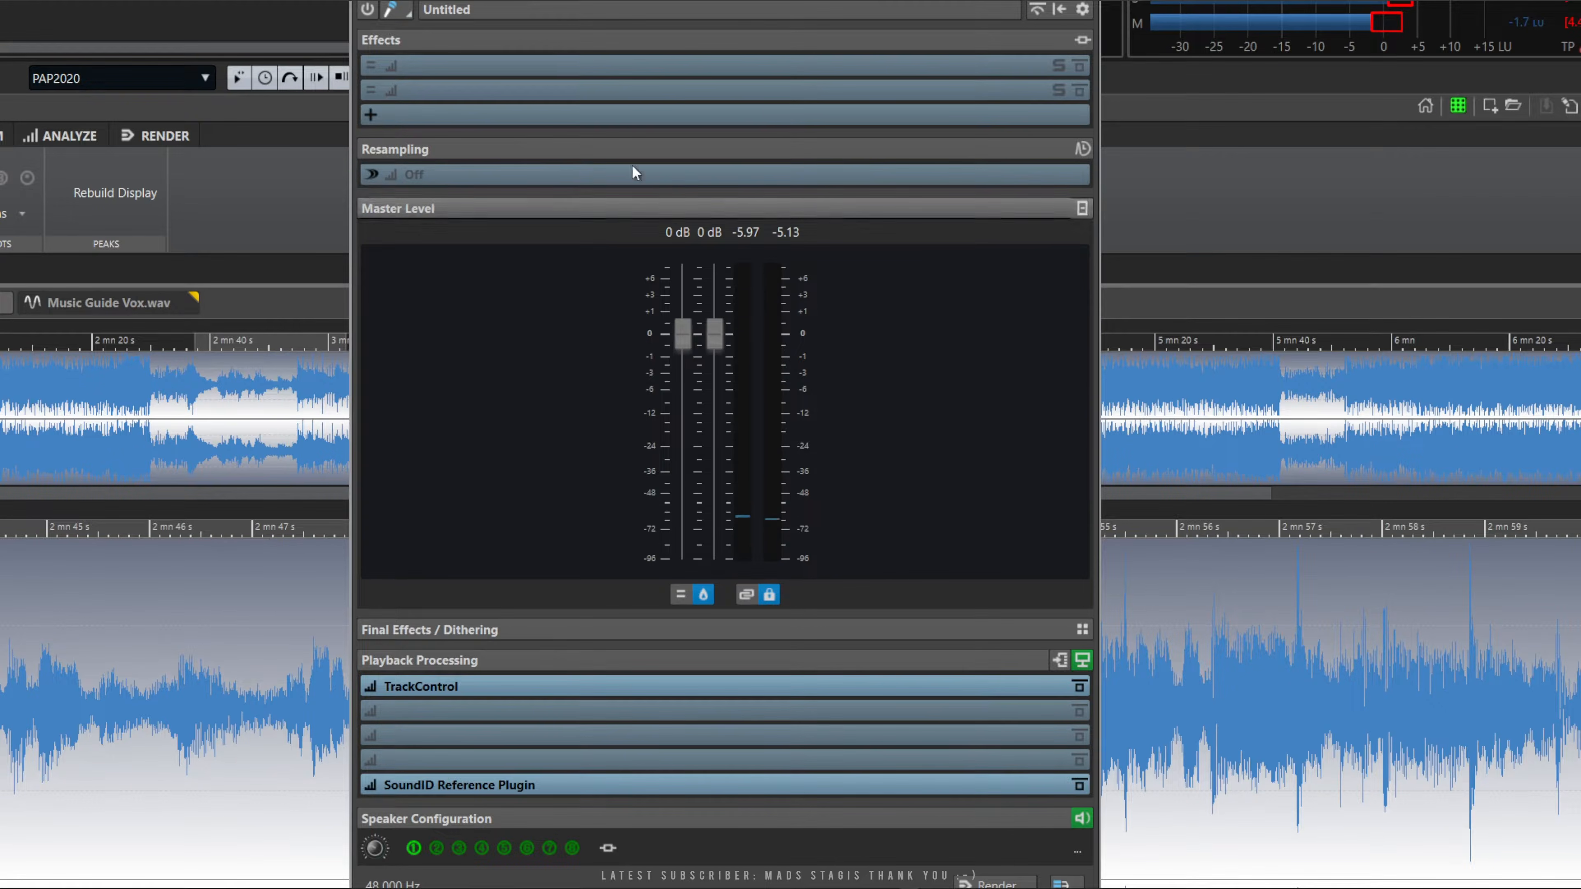
Browse the Master Section presets, including the PAP 2019 folder, without loading any.
{"action": "left_click", "coordinate": [695, 11]}
{"action": "mouse_move", "coordinate": [765, 474]}
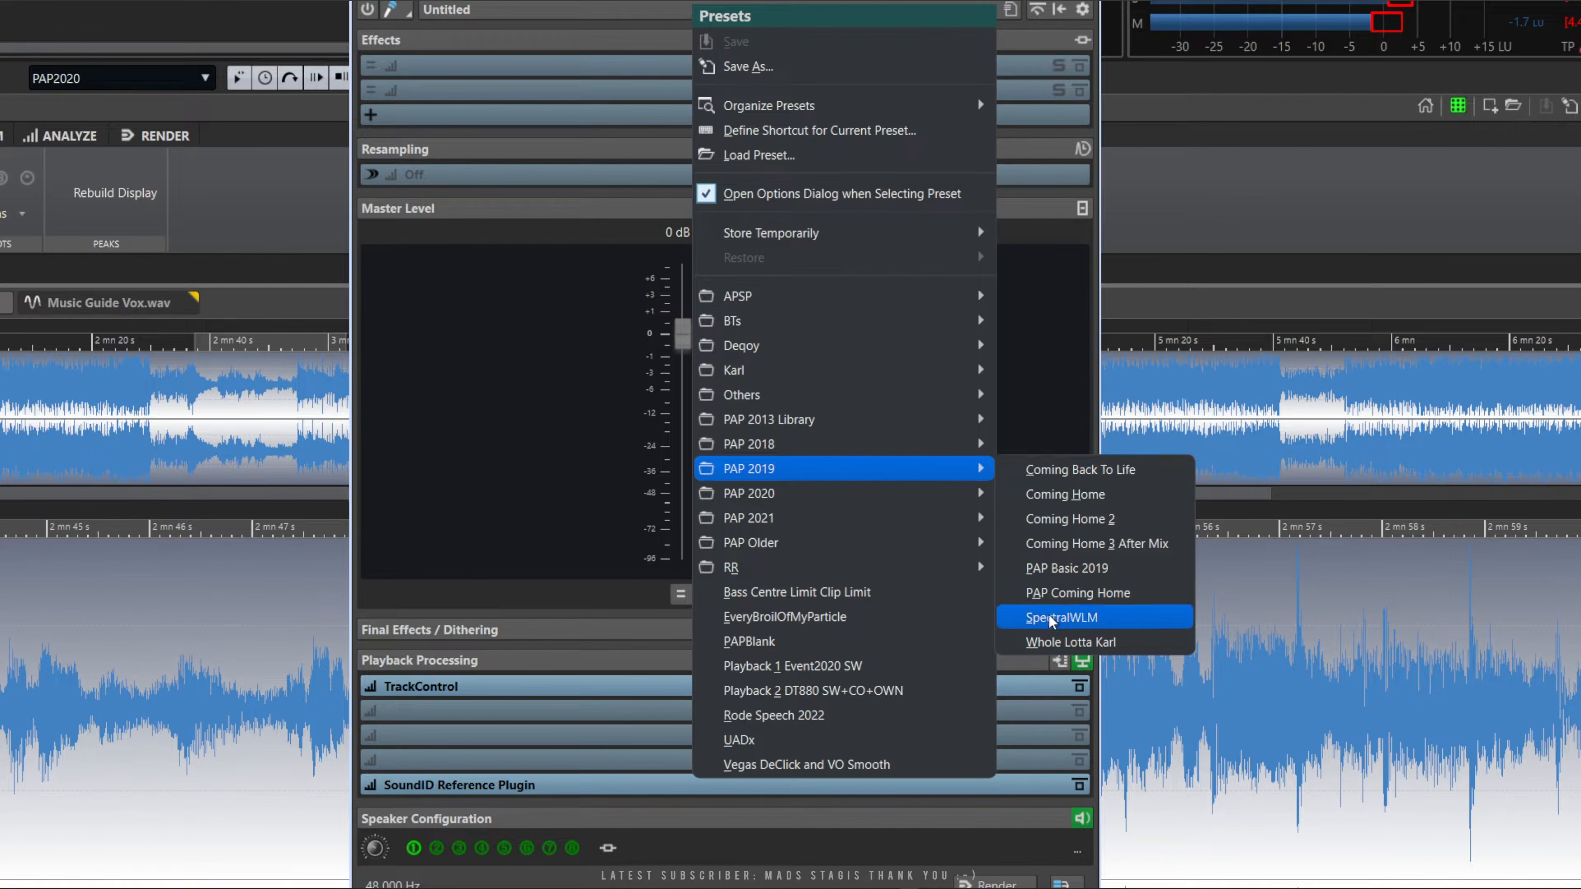
{"action": "left_click", "coordinate": [496, 419]}
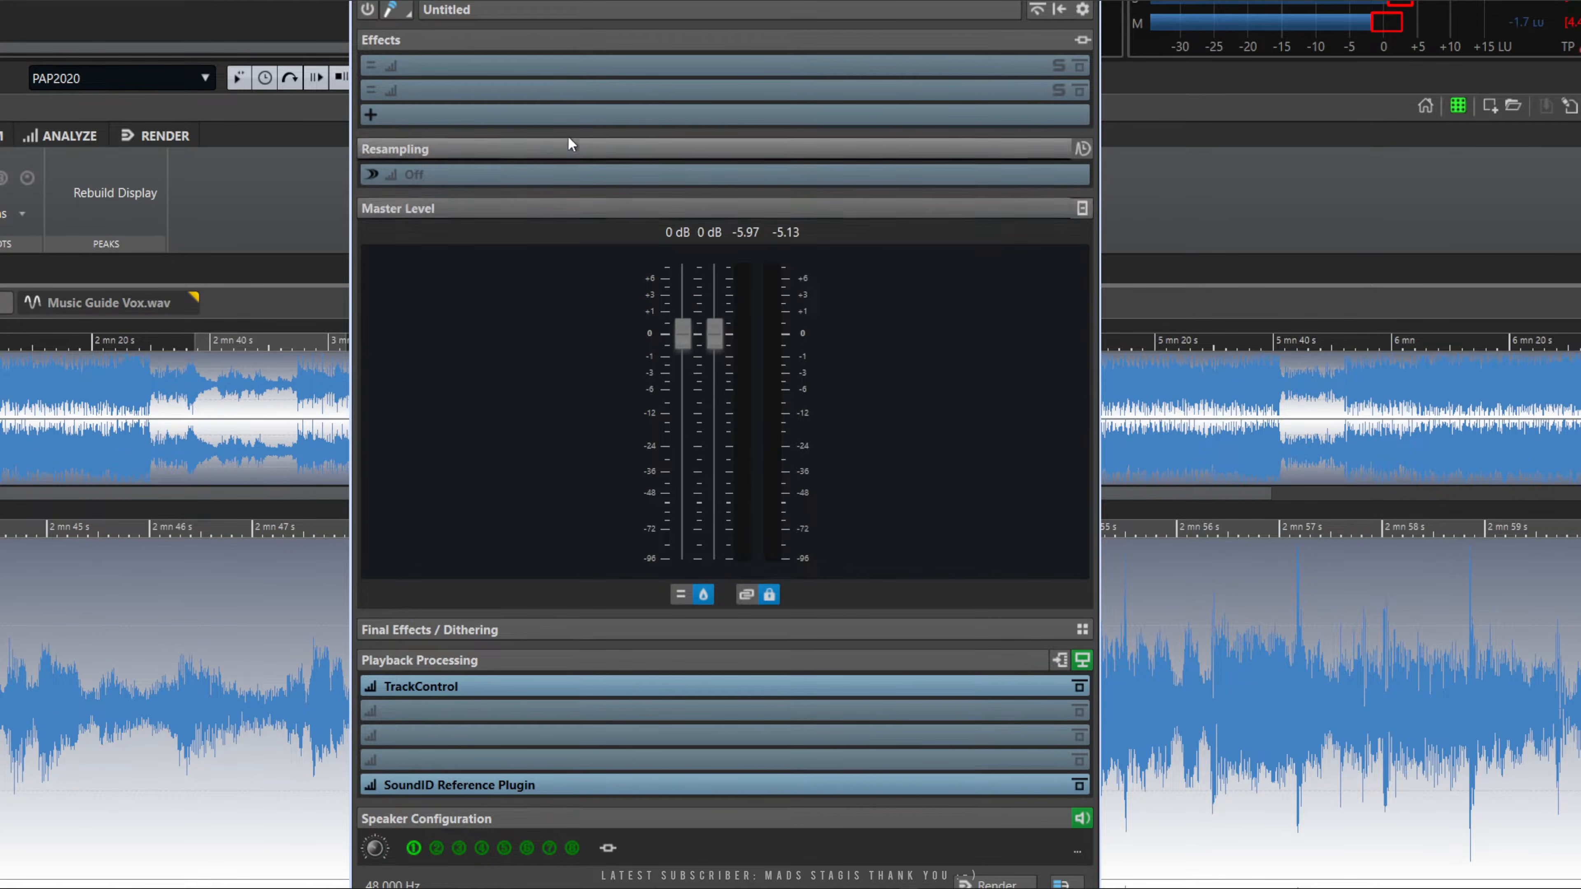
Insert DMGAudio's Essence dynamics plug-in in the first Master Section effect slot and dismiss its window.
{"action": "left_click", "coordinate": [604, 63]}
{"action": "mouse_move", "coordinate": [677, 86]}
{"action": "mouse_move", "coordinate": [914, 86]}
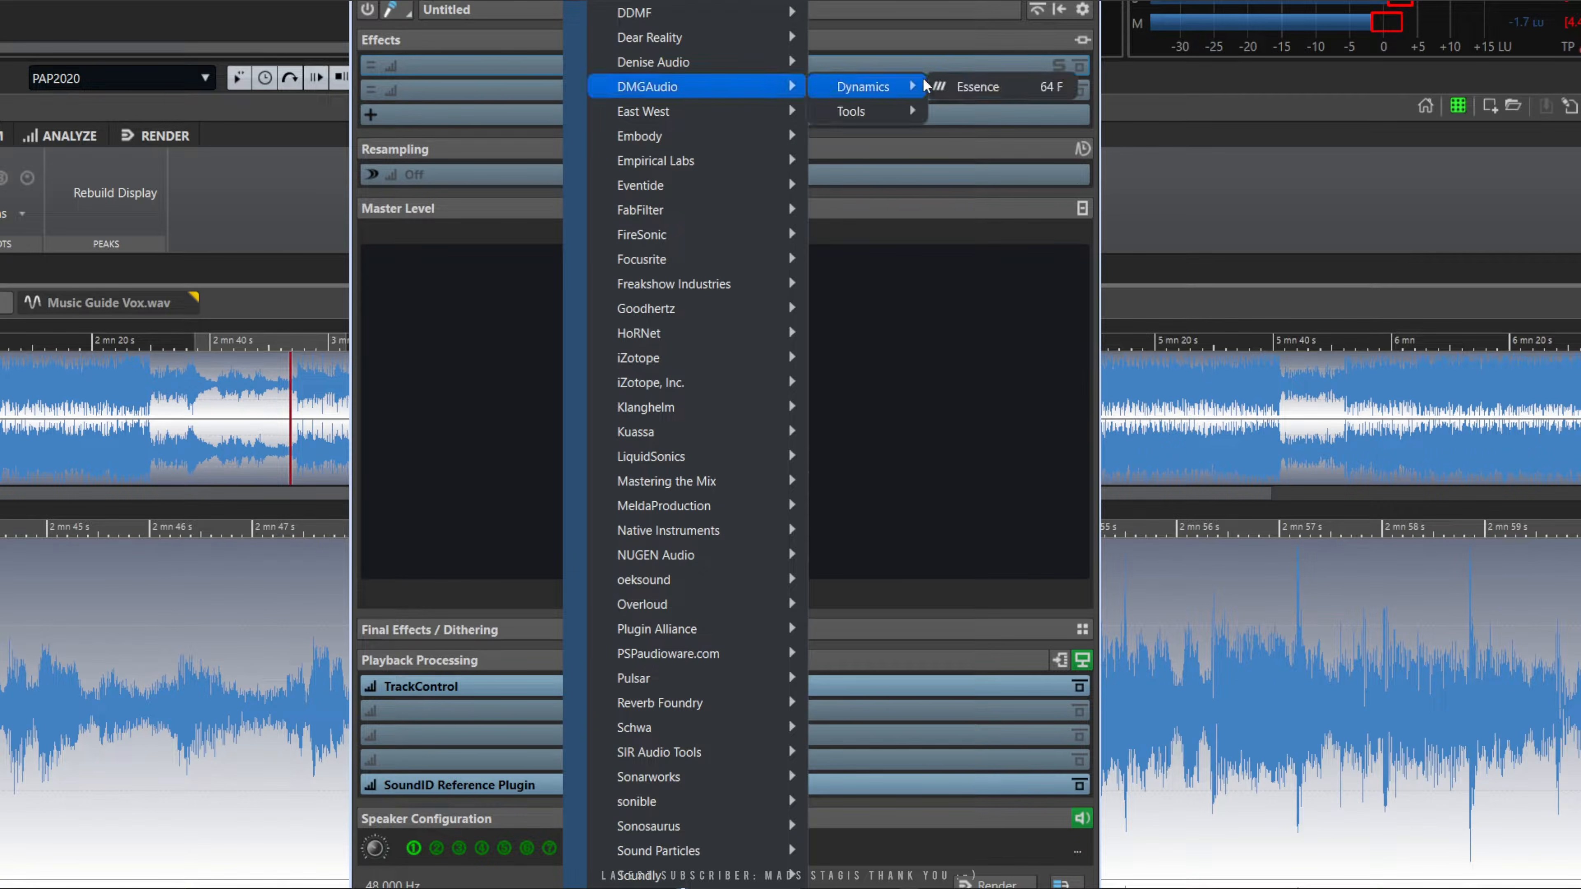
{"action": "left_click", "coordinate": [974, 86]}
{"action": "left_click_drag", "start_coordinate": [1230, 529], "coordinate": [601, 175]}
{"action": "left_click", "coordinate": [651, 72]}
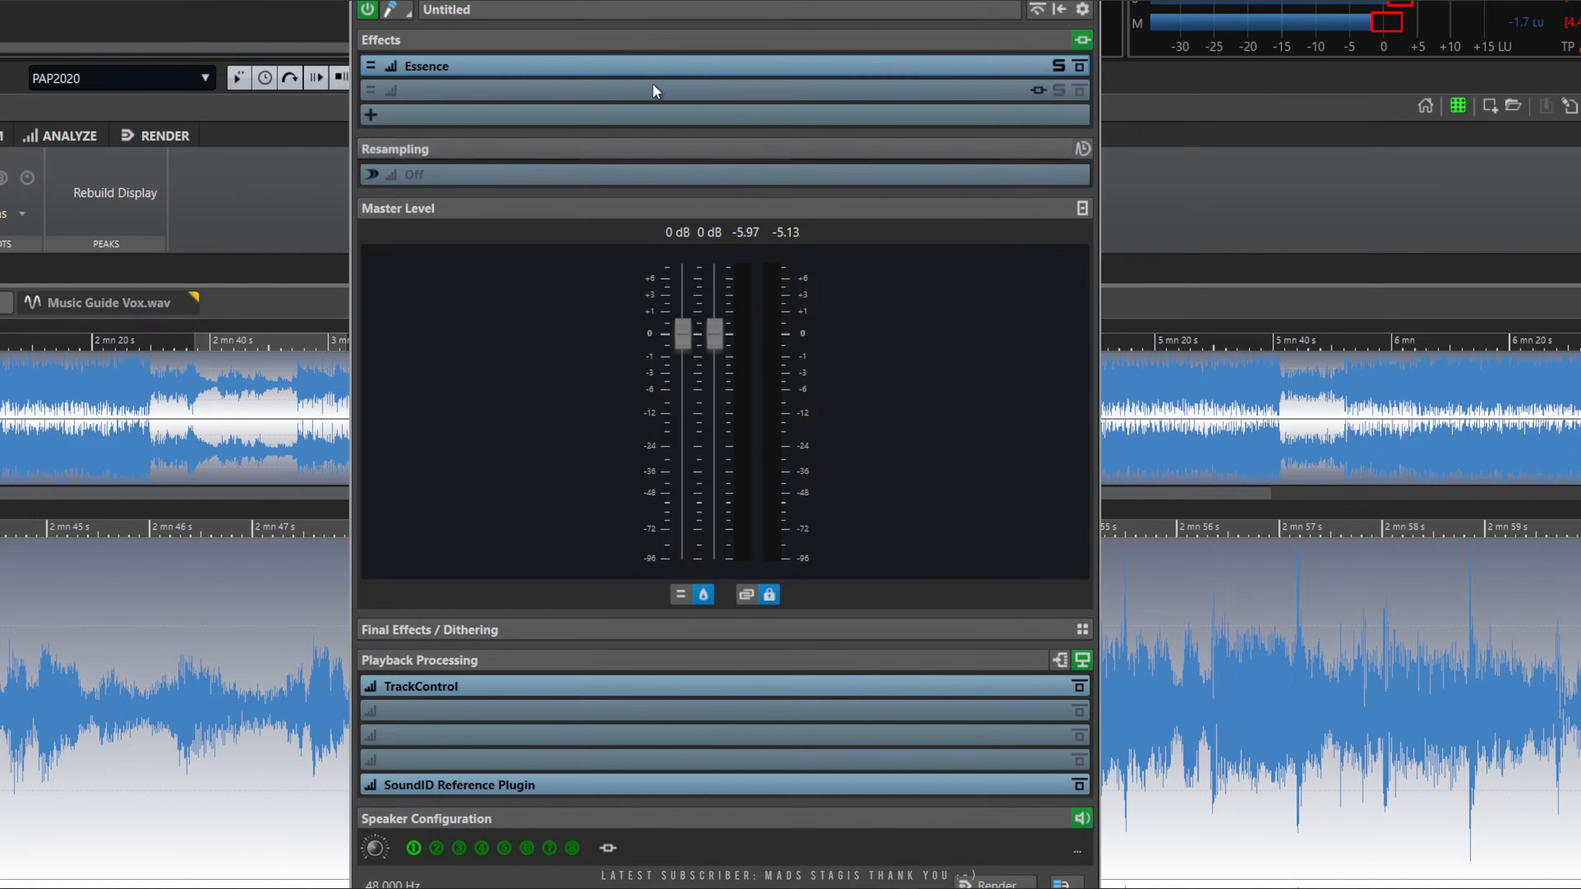
Insert FabFilter's Timeless 3 delay in the second effect slot and close its window.
{"action": "left_click", "coordinate": [629, 89]}
{"action": "mouse_move", "coordinate": [671, 211]}
{"action": "mouse_move", "coordinate": [903, 208]}
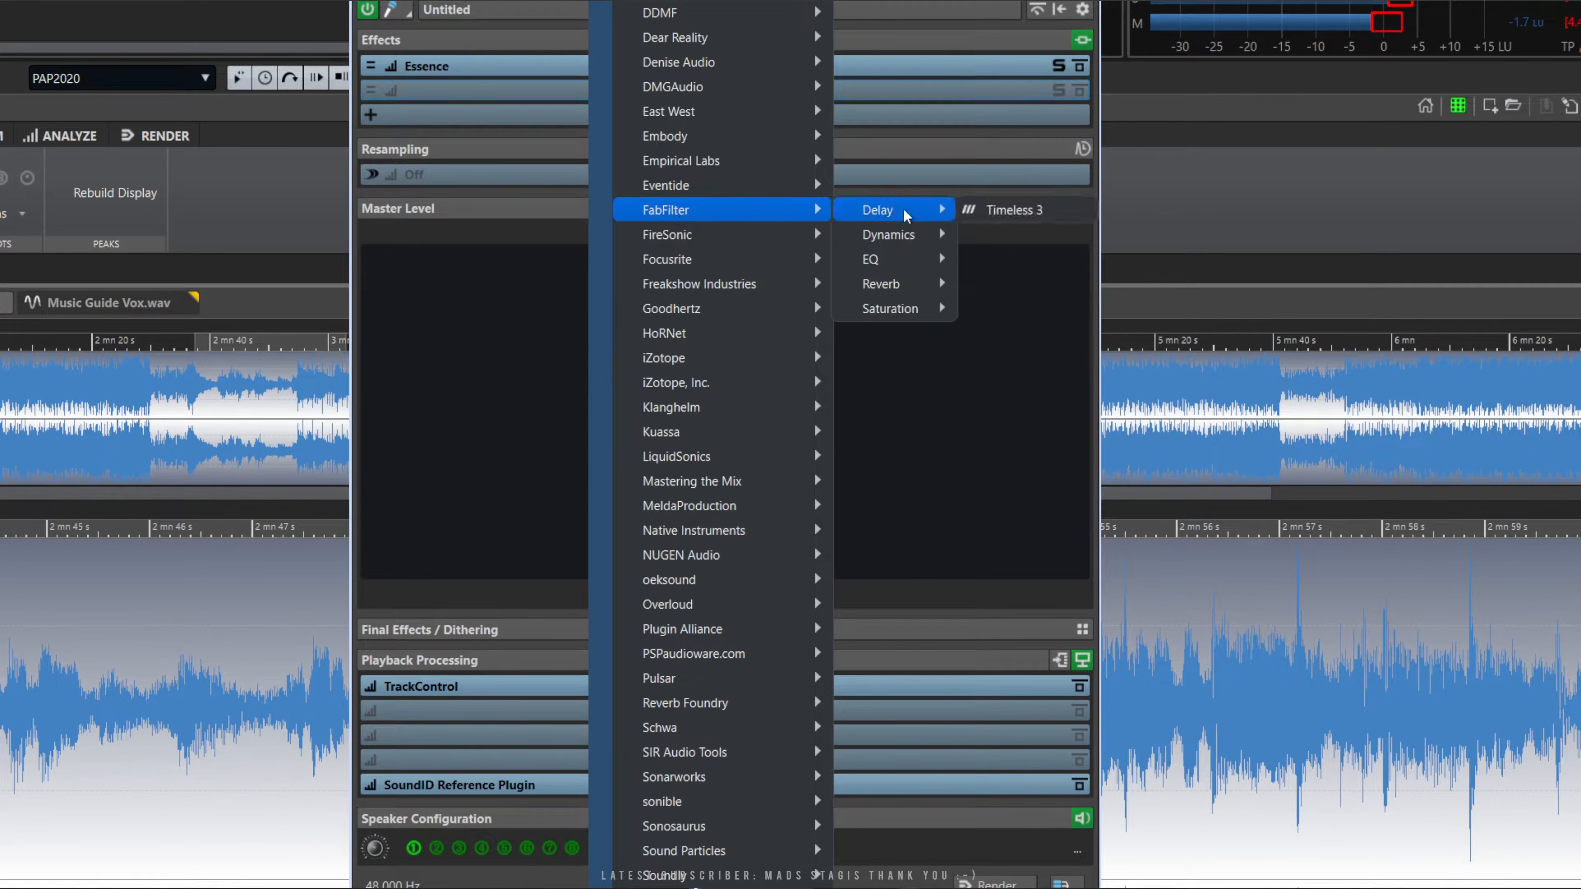
{"action": "left_click", "coordinate": [993, 209]}
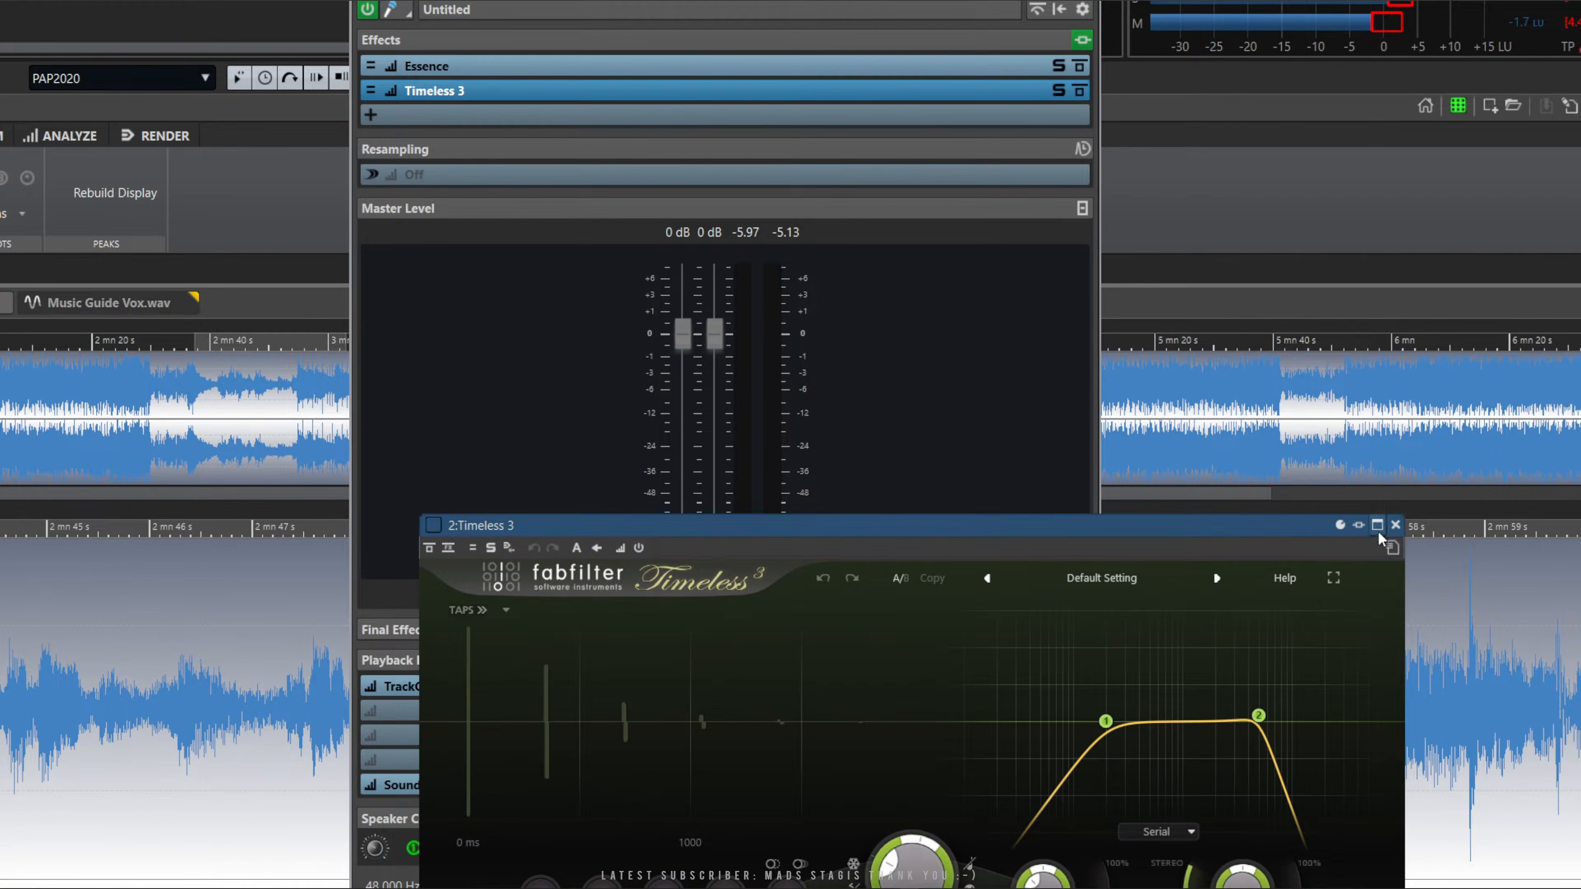
{"action": "left_click", "coordinate": [1395, 525]}
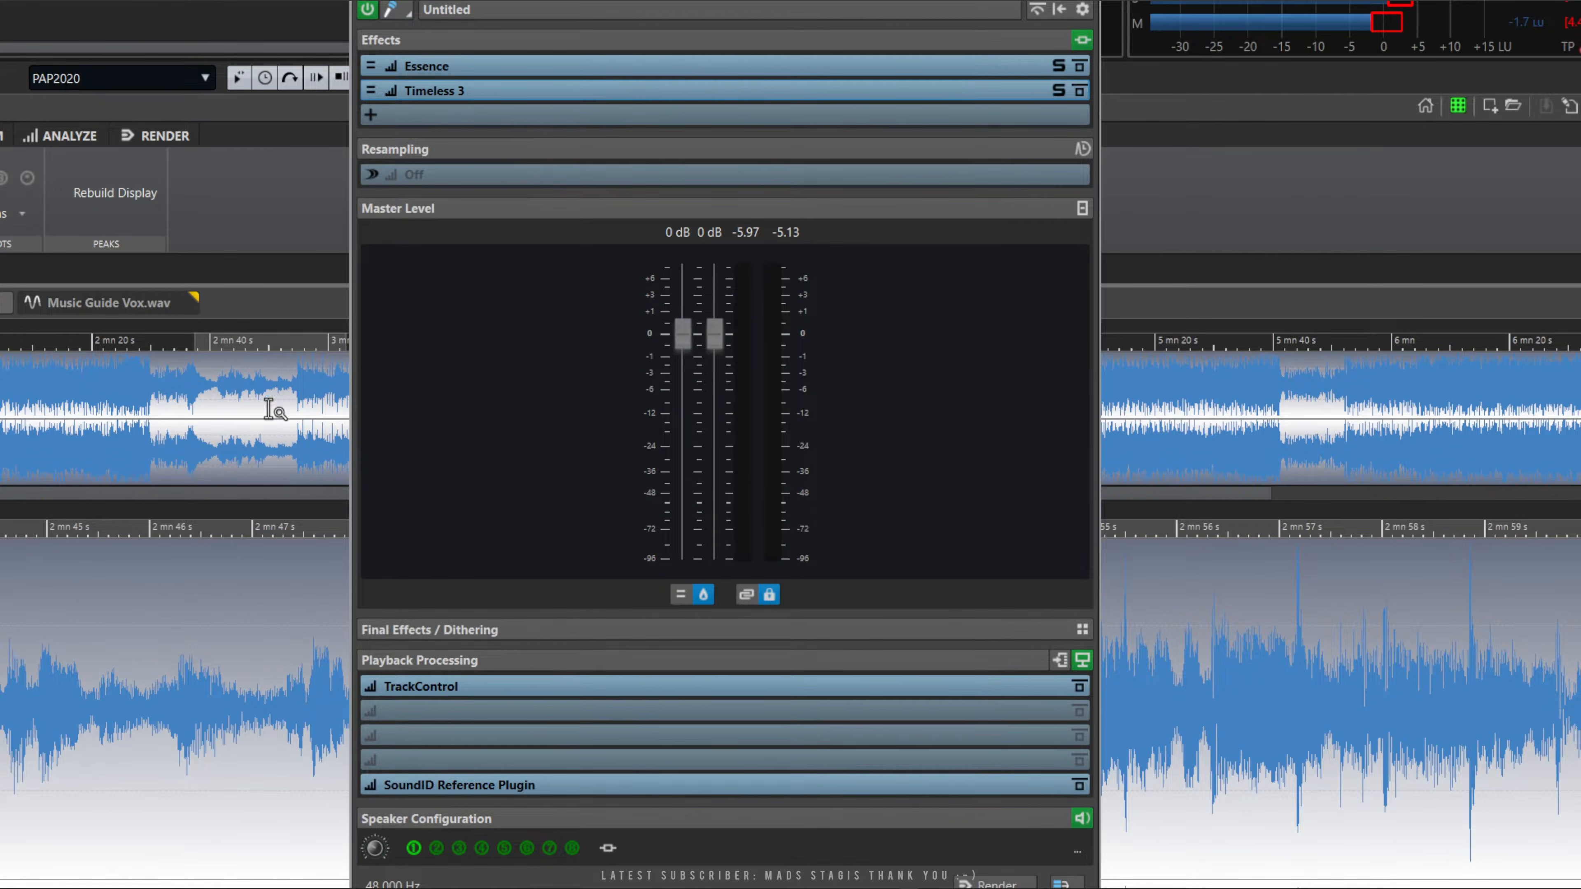
Reset the Master Section to clear both inserted effects.
{"action": "key", "text": "space"}
{"action": "left_click", "coordinate": [1059, 10]}
{"action": "left_click", "coordinate": [825, 429]}
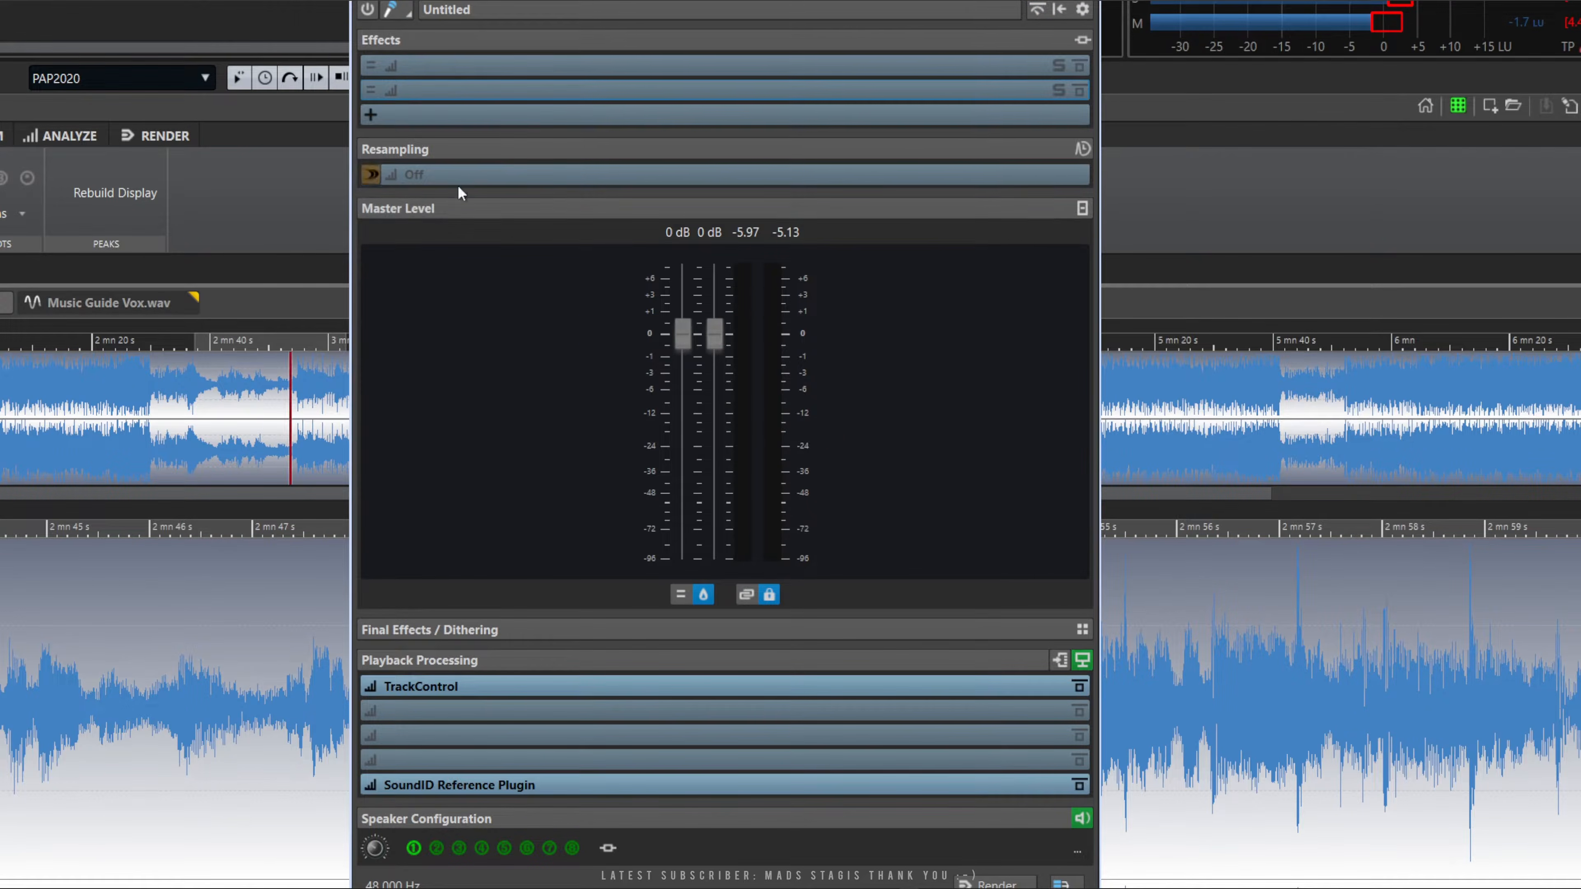
Enable resampling at 44 100 Hz, switch it to 48 000 Hz for comparison and return it to 44 100 Hz.
{"action": "left_click", "coordinate": [370, 174]}
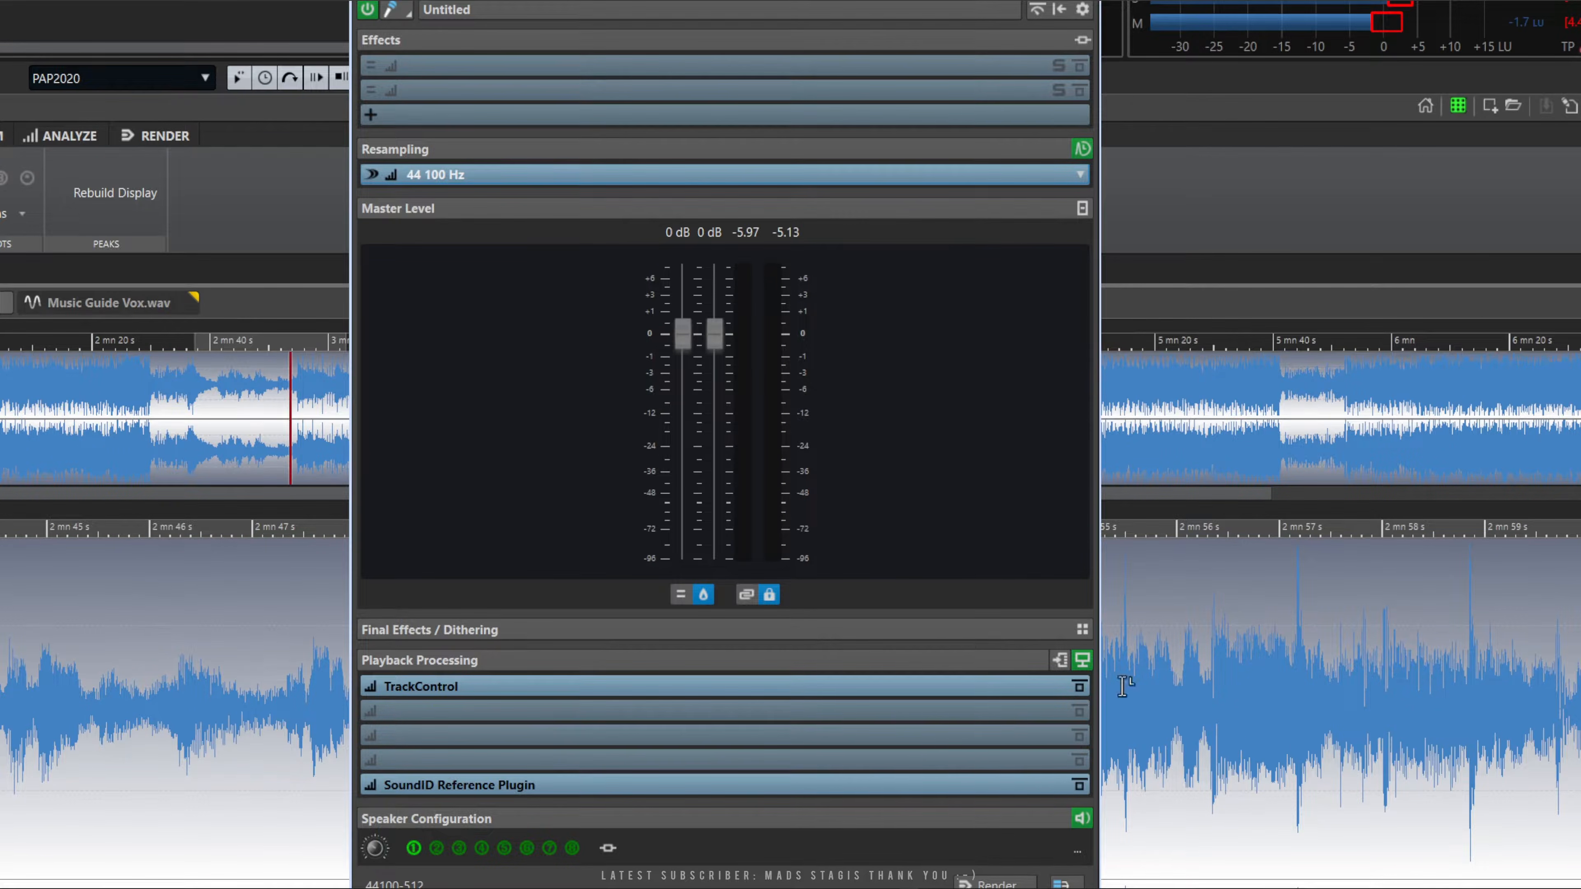
{"action": "left_click", "coordinate": [370, 176]}
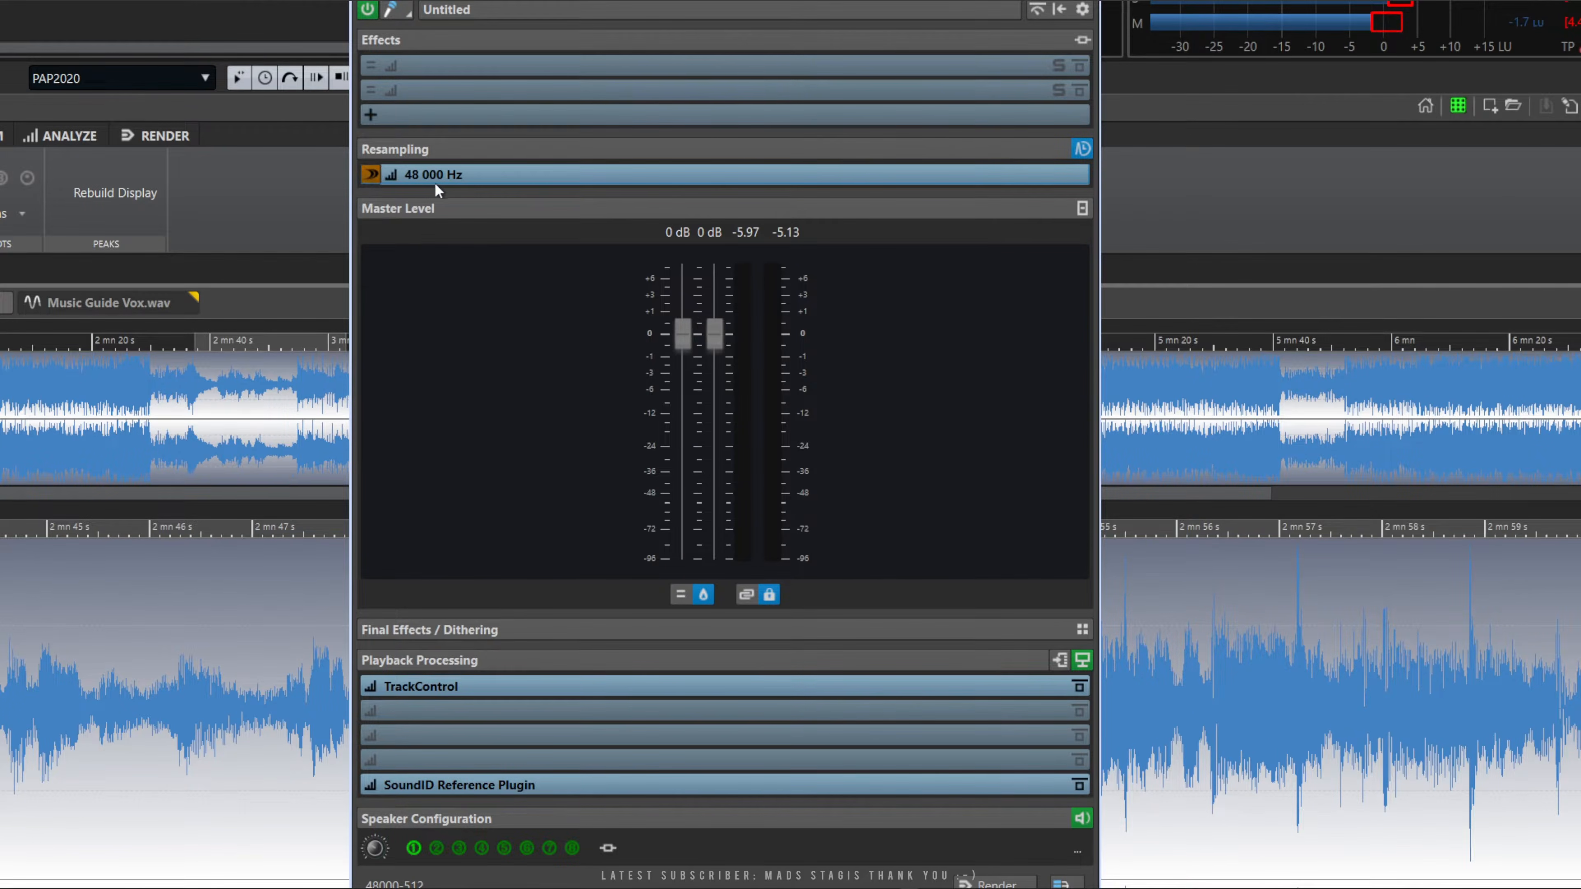
{"action": "left_click", "coordinate": [371, 175]}
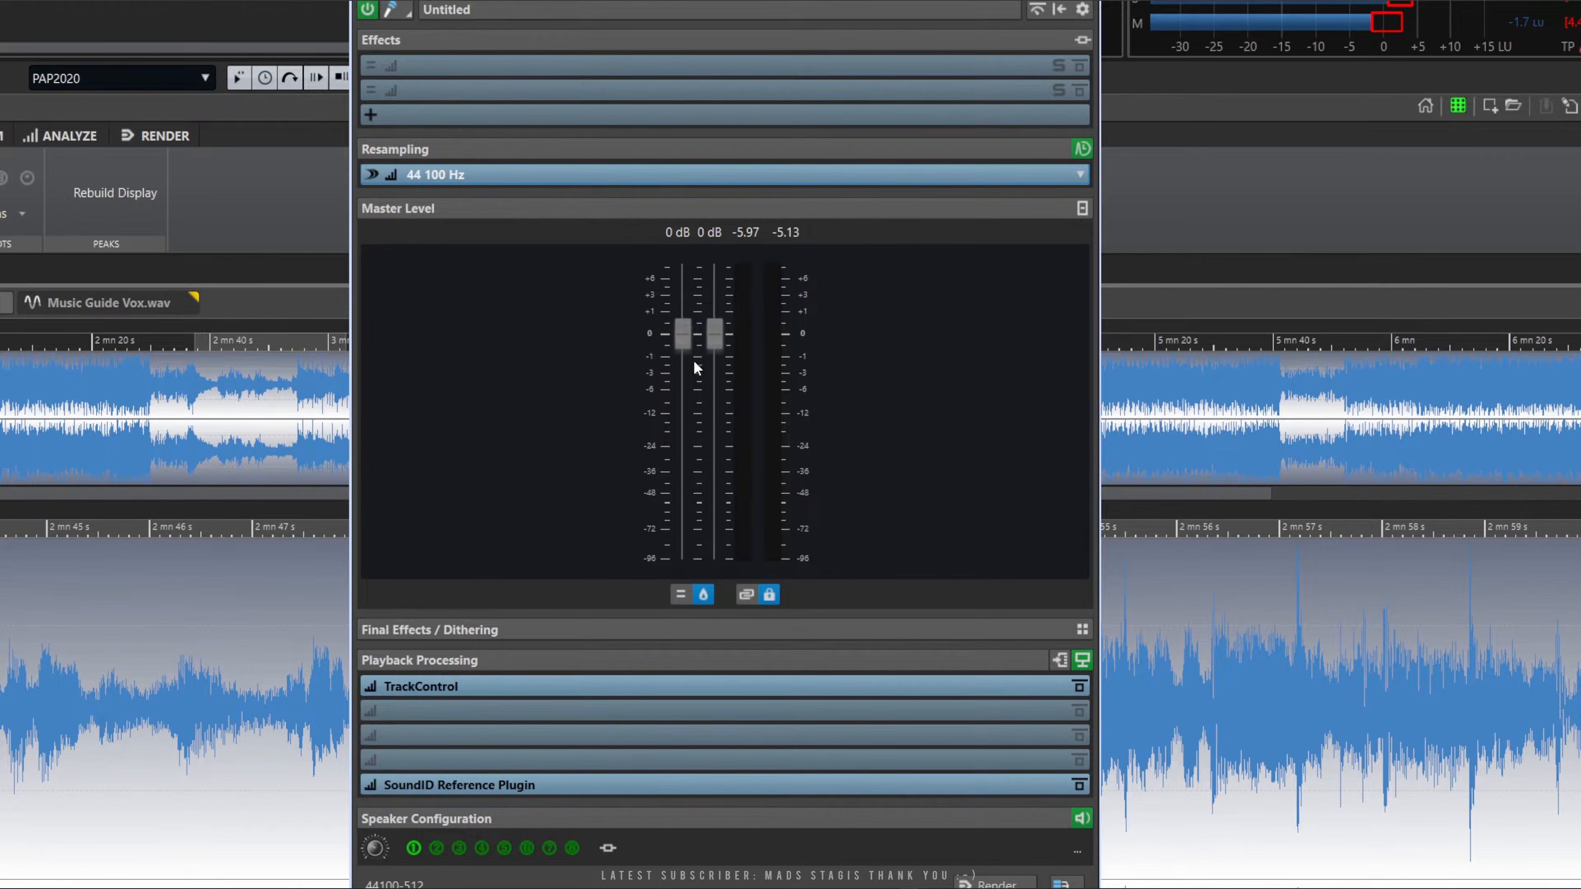
During playback, unlock the master faders, lower them to -1.19 dB, reset them to 0 dB and lock them again.
{"action": "key", "text": "space"}
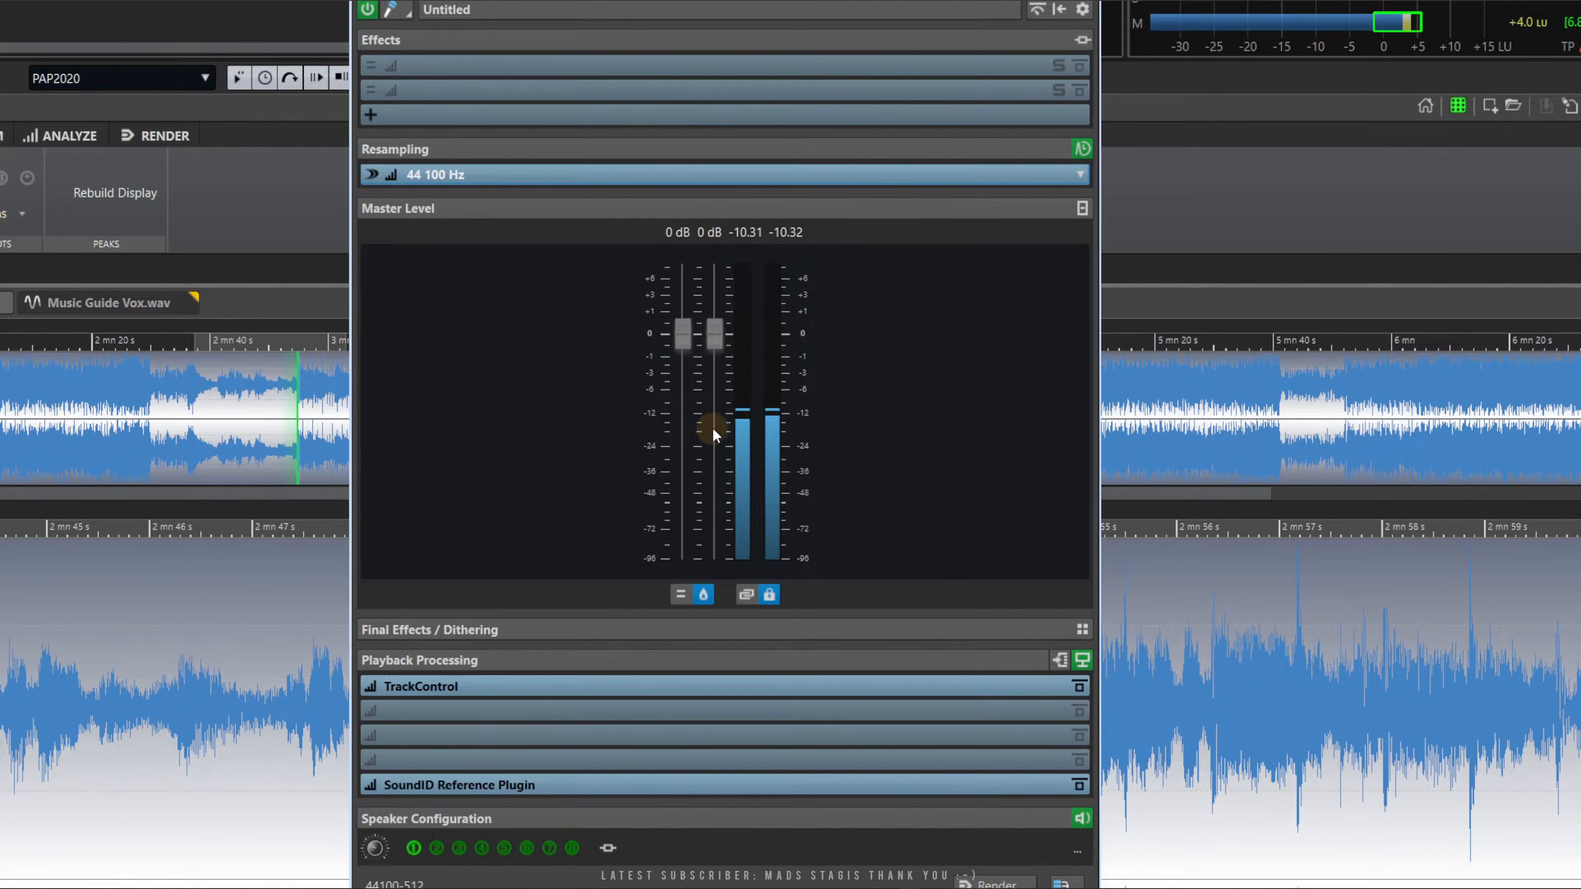
{"action": "left_click", "coordinate": [769, 594]}
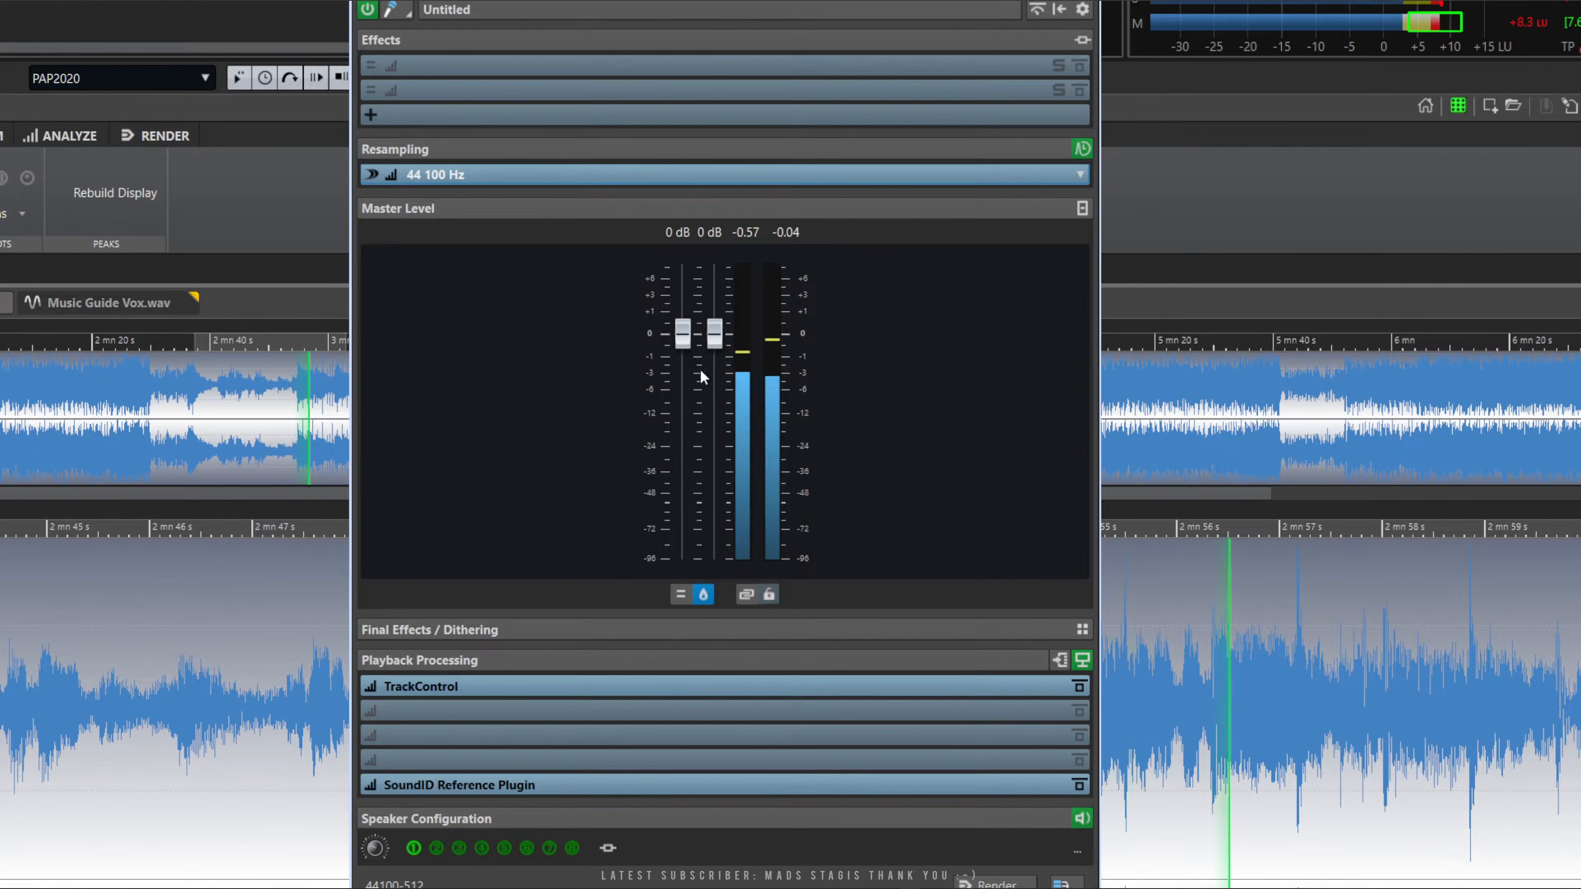
{"action": "left_click_drag", "start_coordinate": [714, 334], "coordinate": [713, 358]}
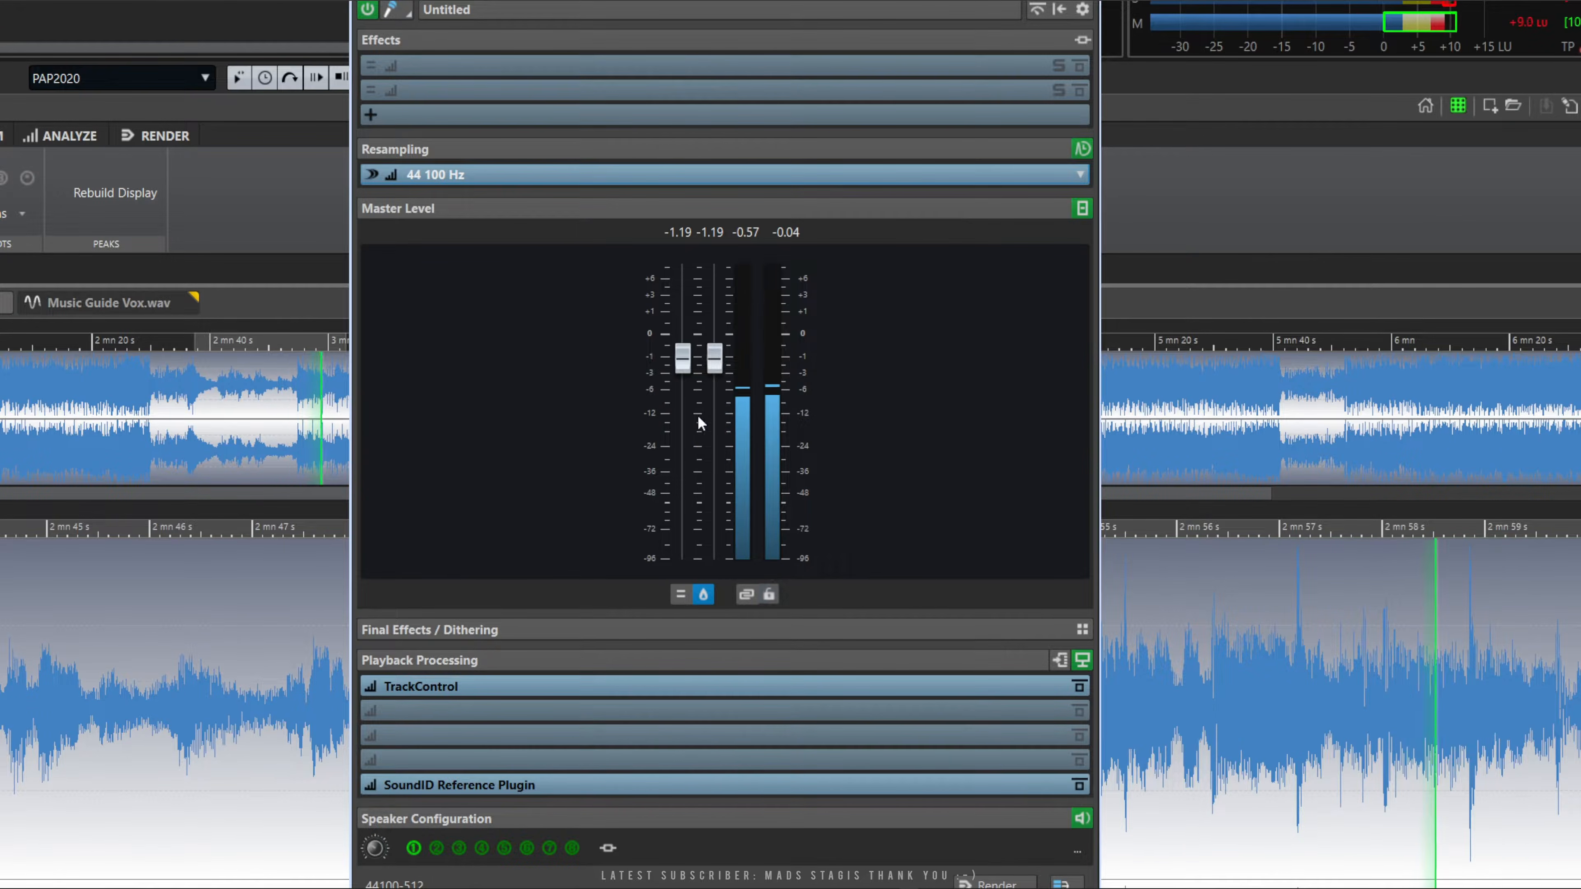
{"action": "double_click", "coordinate": [689, 349]}
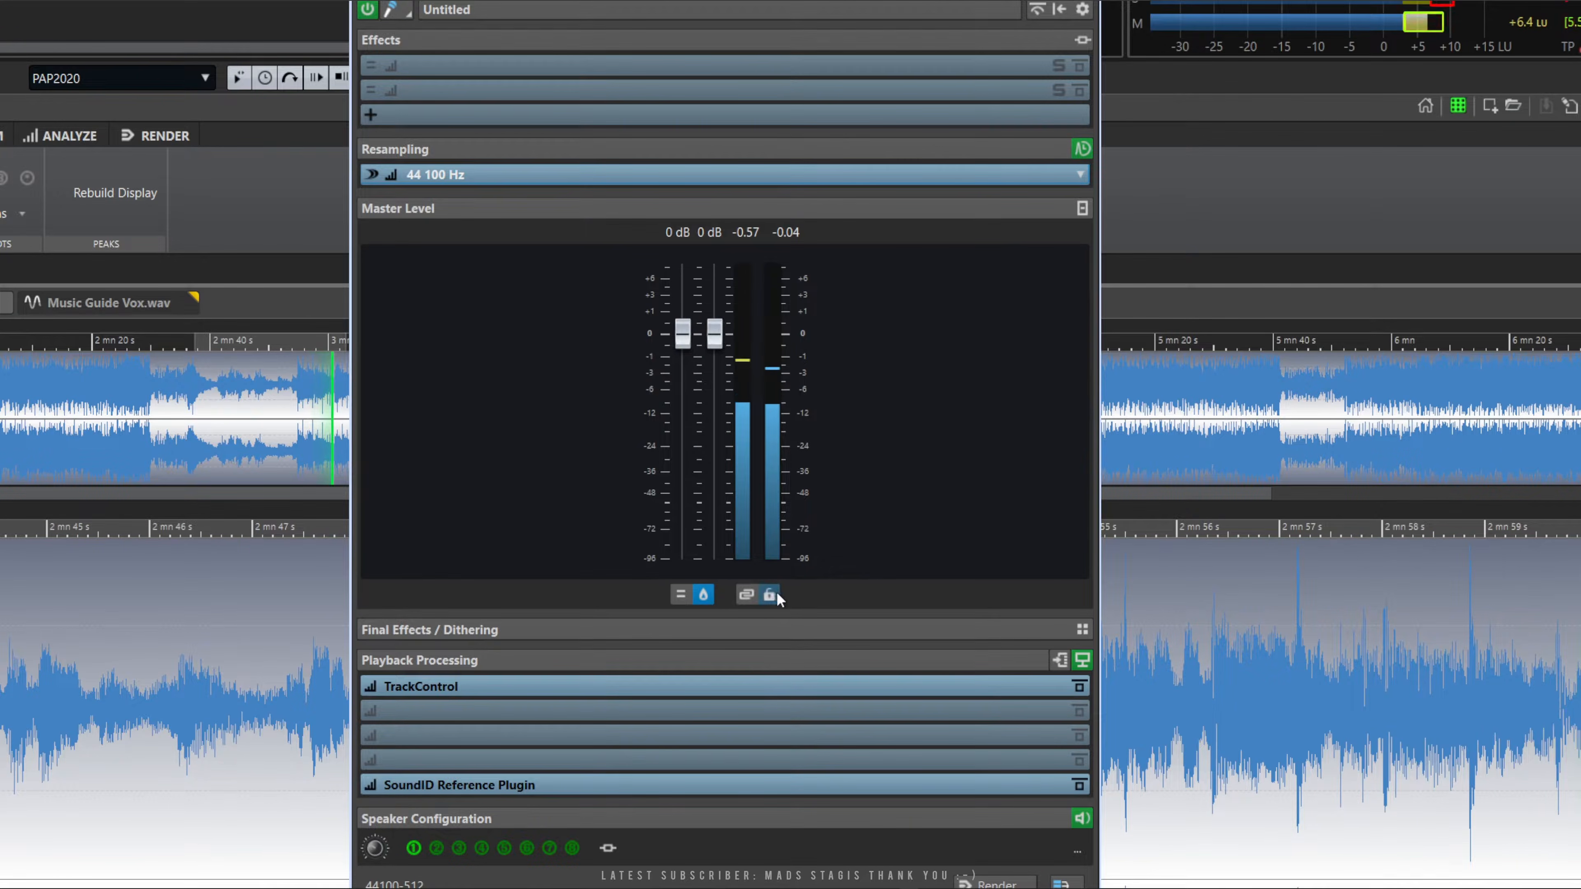
{"action": "left_click", "coordinate": [772, 595]}
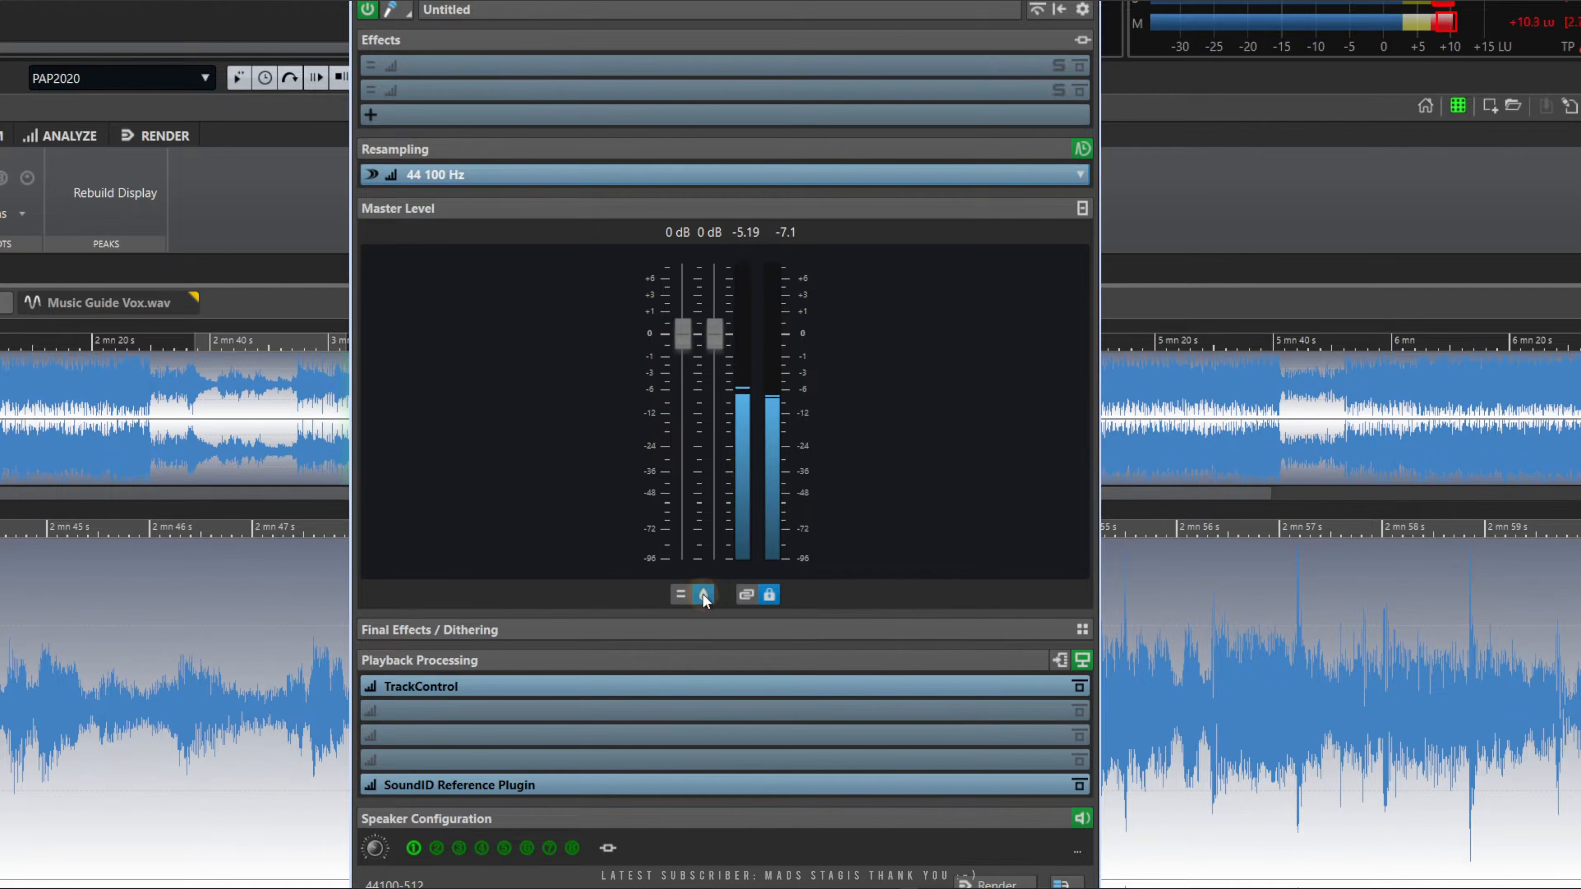
Expand the Final Effects / Dithering section, browse the plug-ins for its first slot without choosing one, and stop playback.
{"action": "left_click", "coordinate": [528, 627]}
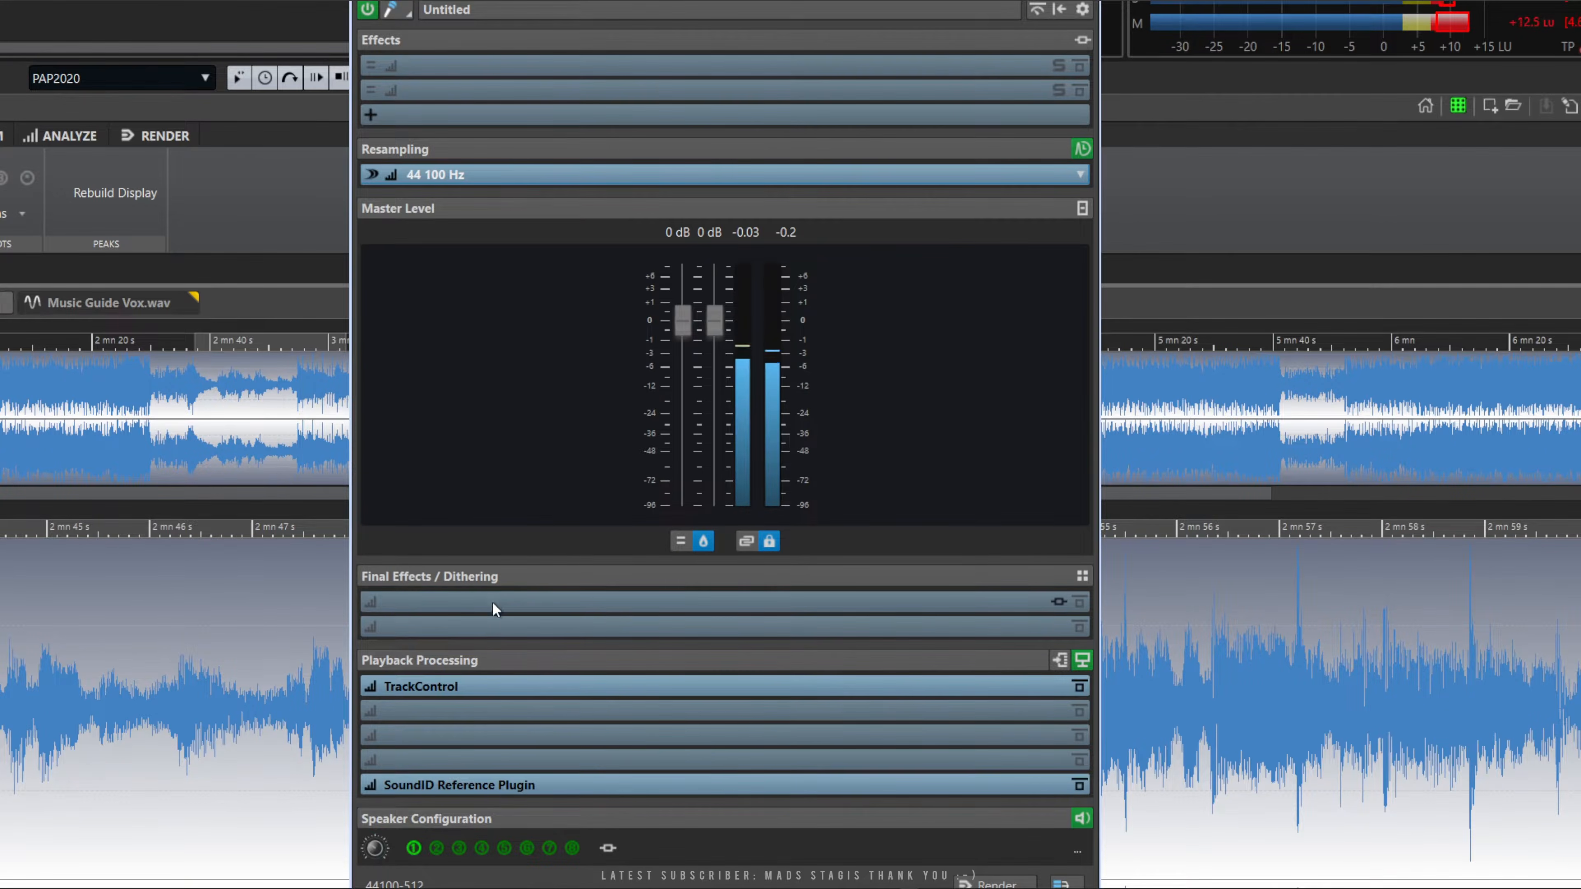
{"action": "left_click", "coordinate": [553, 602]}
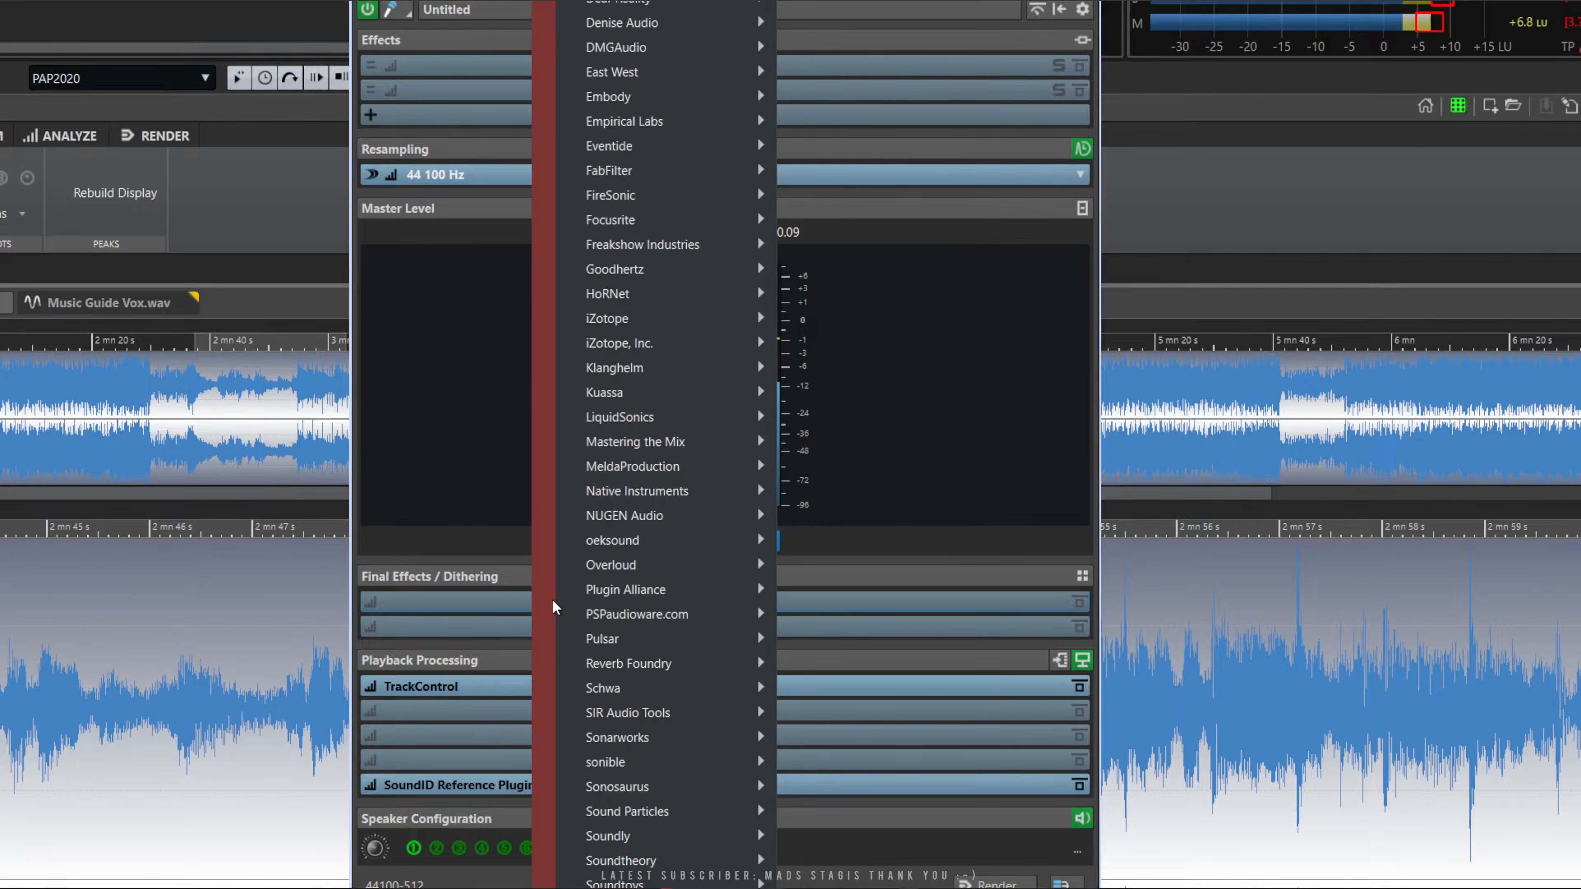
{"action": "left_click", "coordinate": [411, 482]}
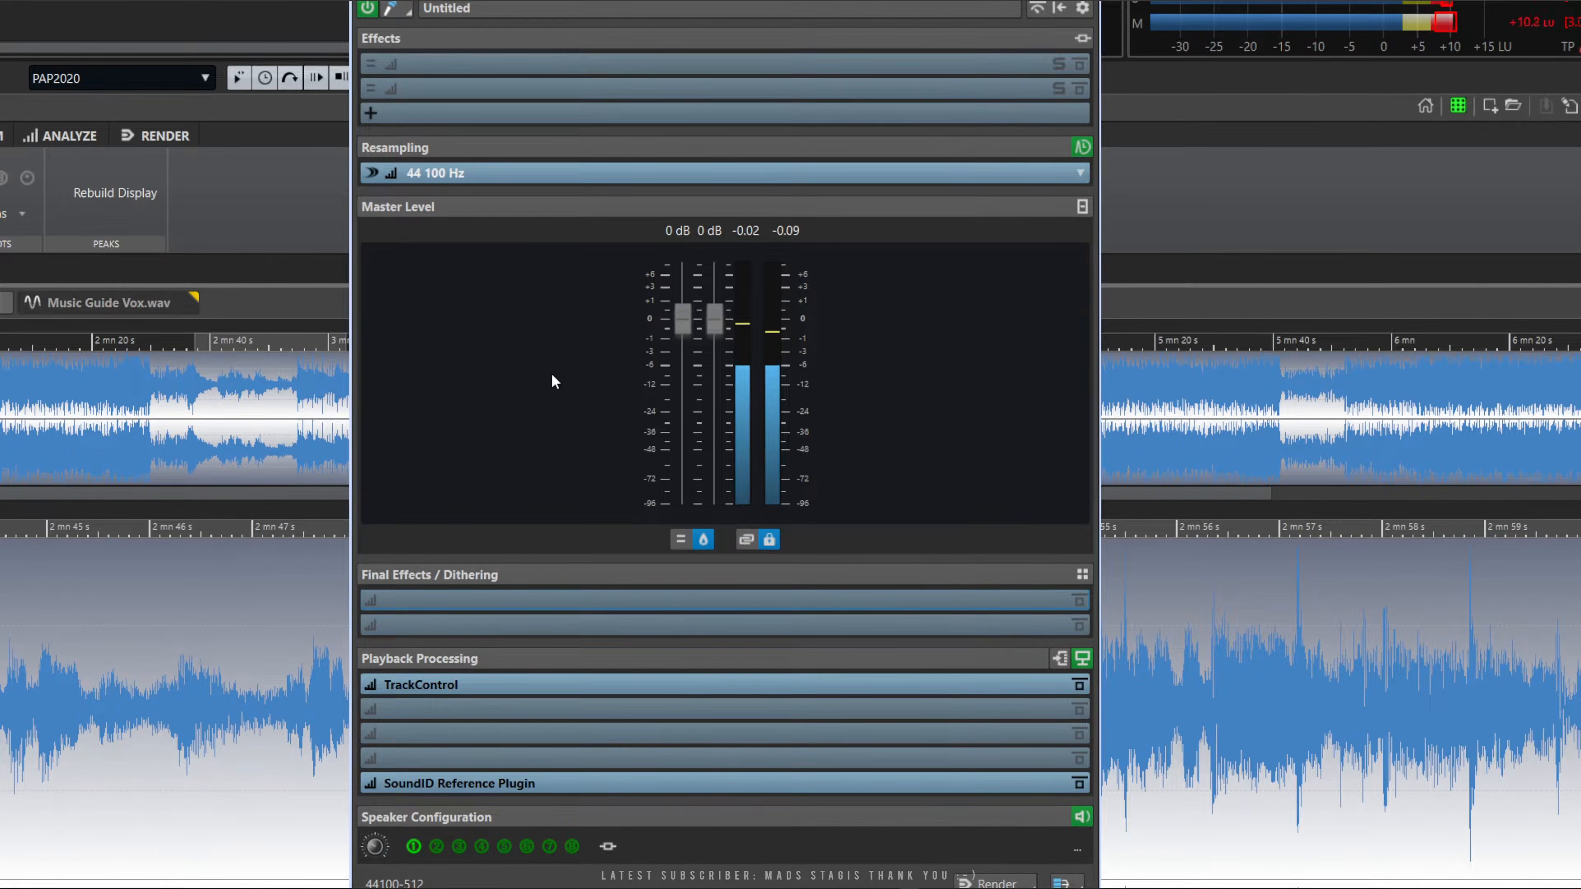
{"action": "key", "text": "space"}
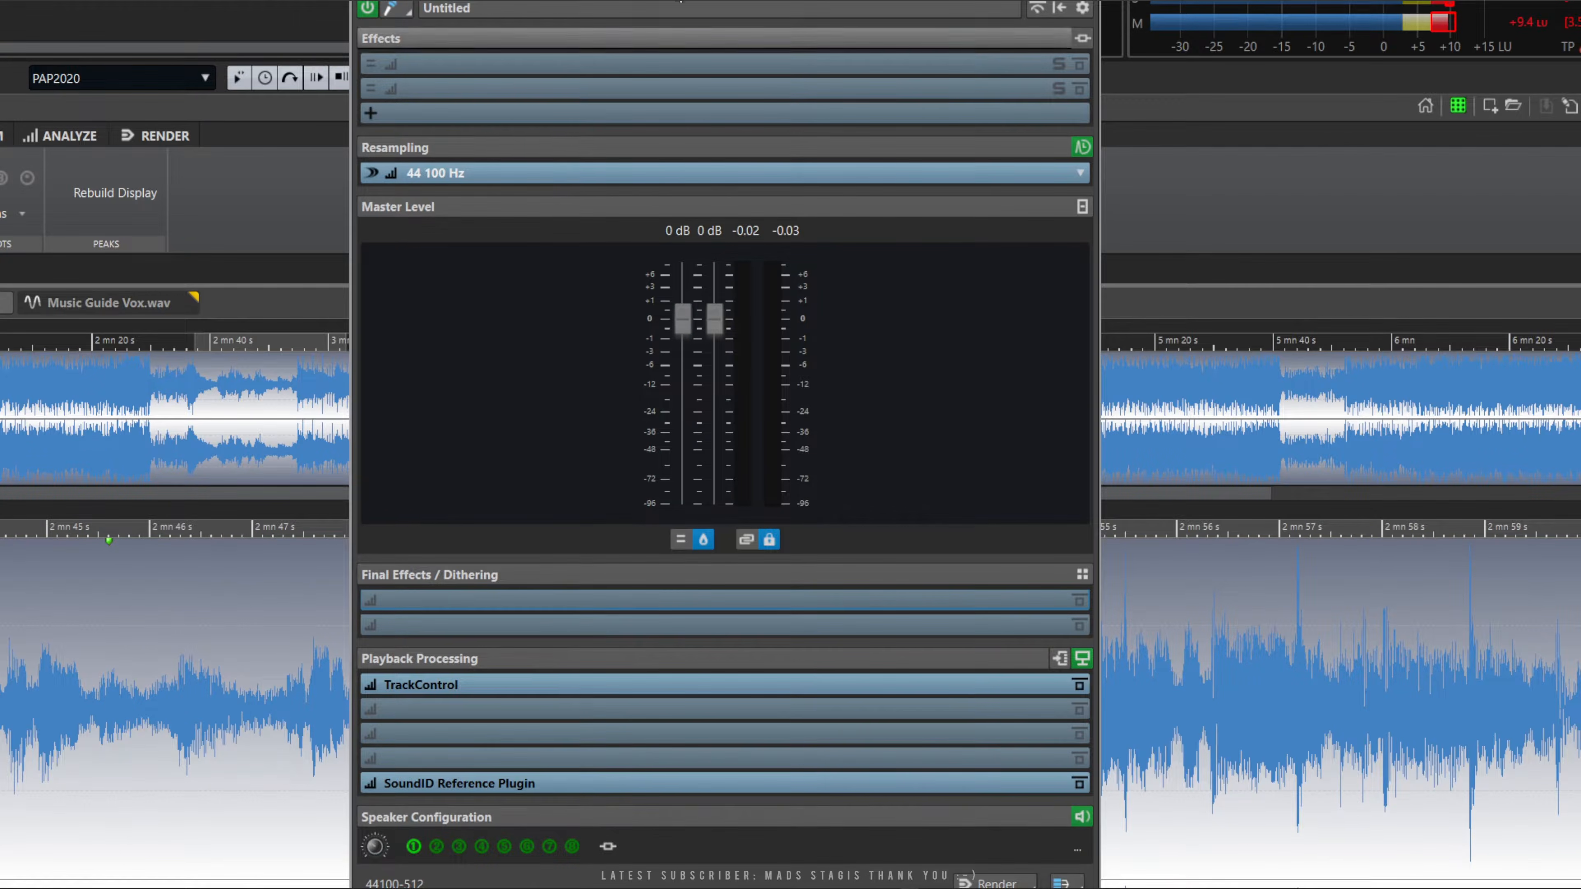
Switch to speaker configuration 3 and inspect the SoundID Reference settings used for its headphone playback processing.
{"action": "left_click_drag", "start_coordinate": [725, 0], "coordinate": [701, 0]}
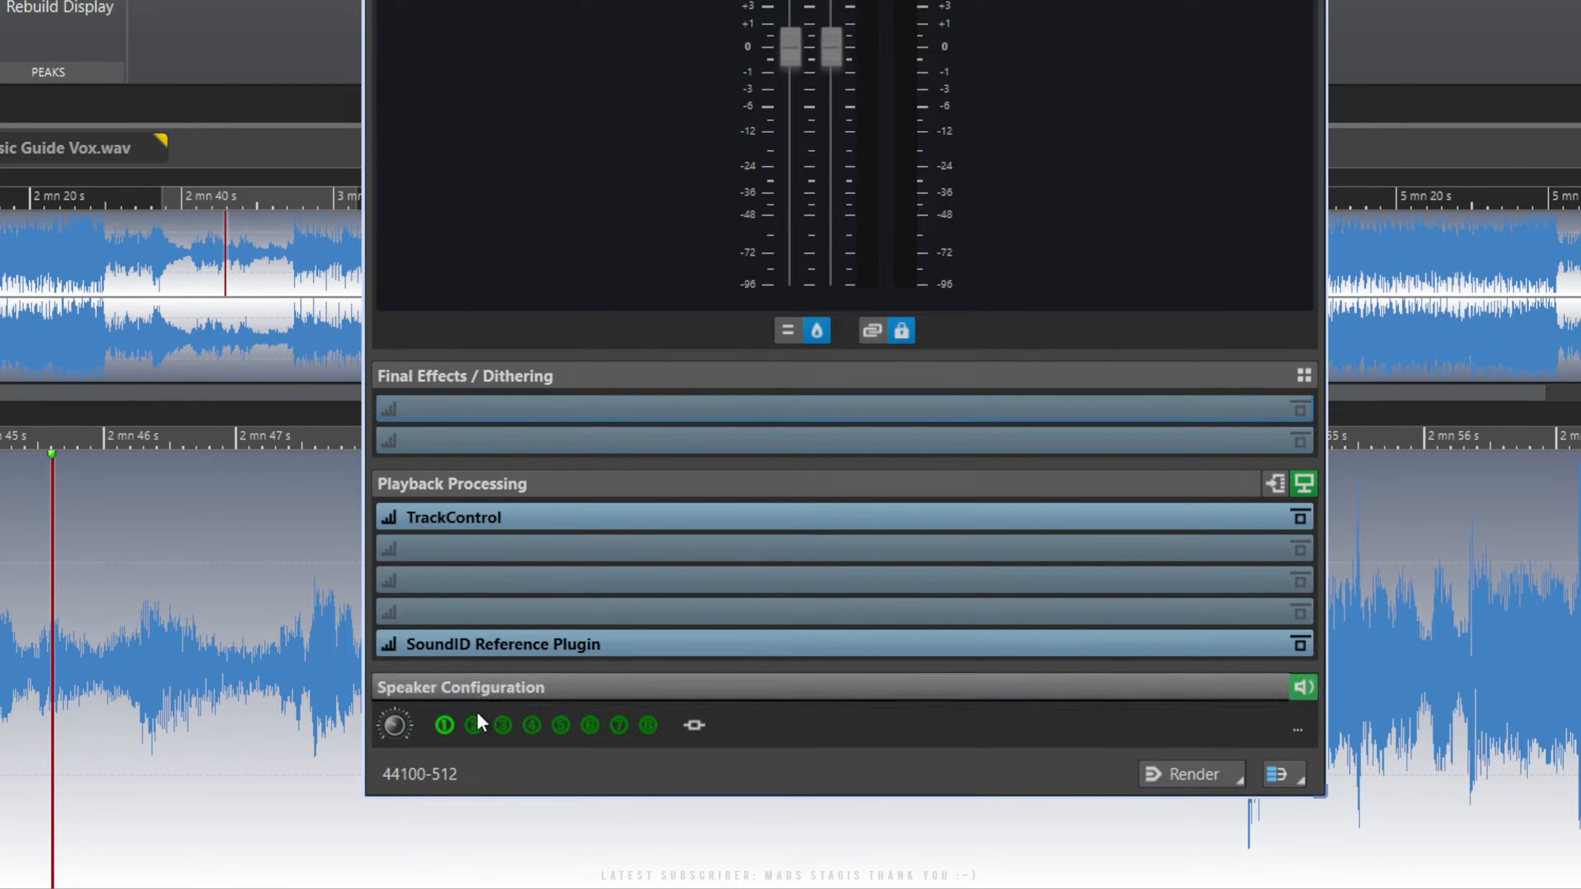
{"action": "left_click", "coordinate": [504, 728]}
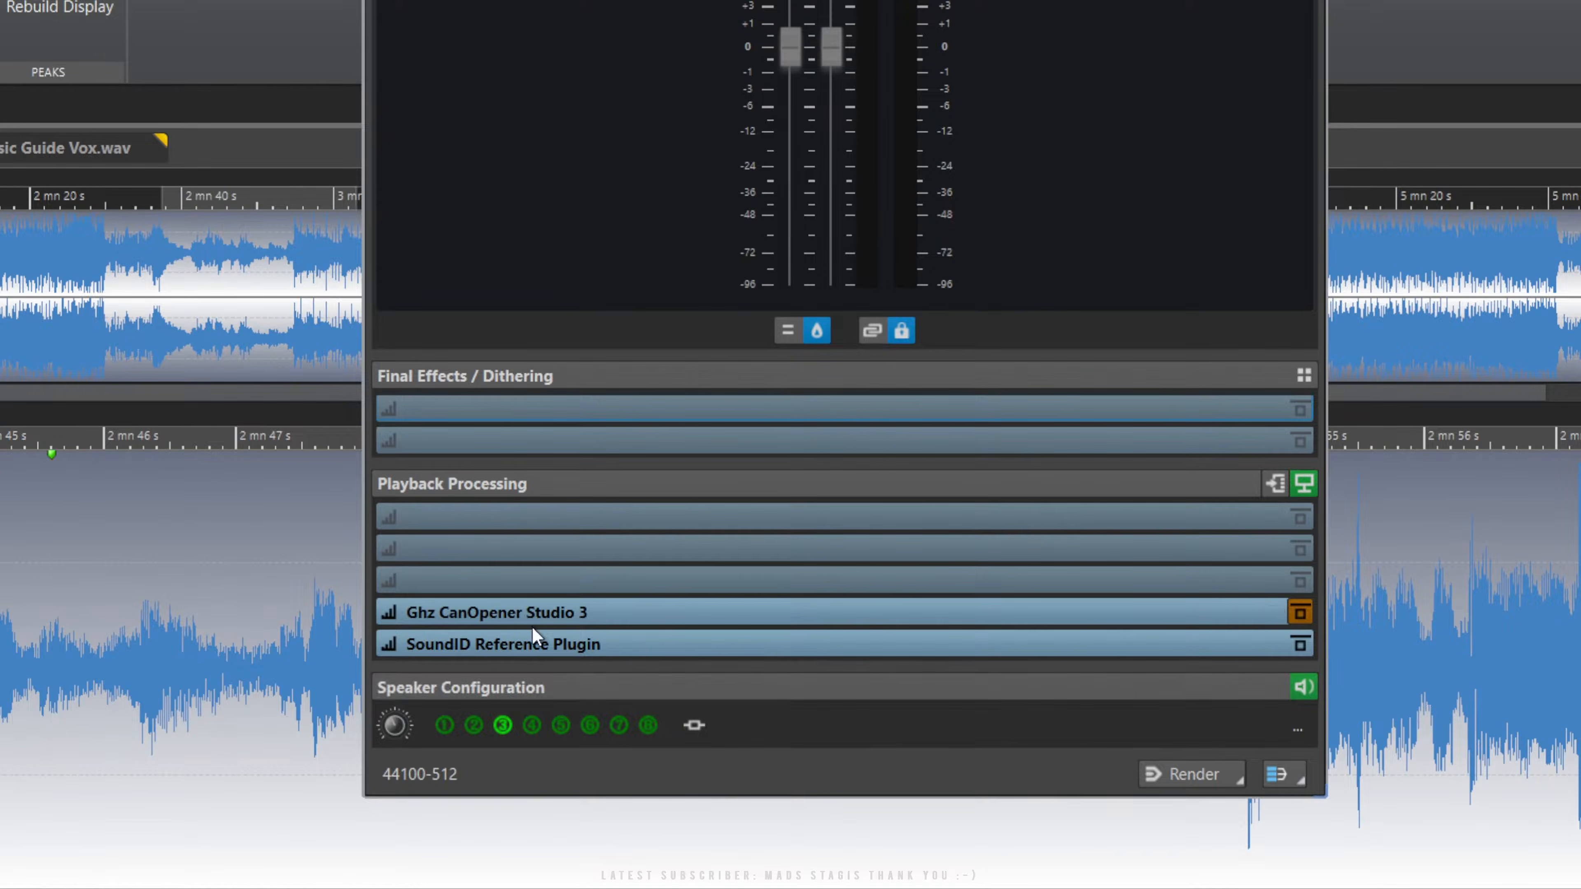
{"action": "left_click", "coordinate": [488, 644]}
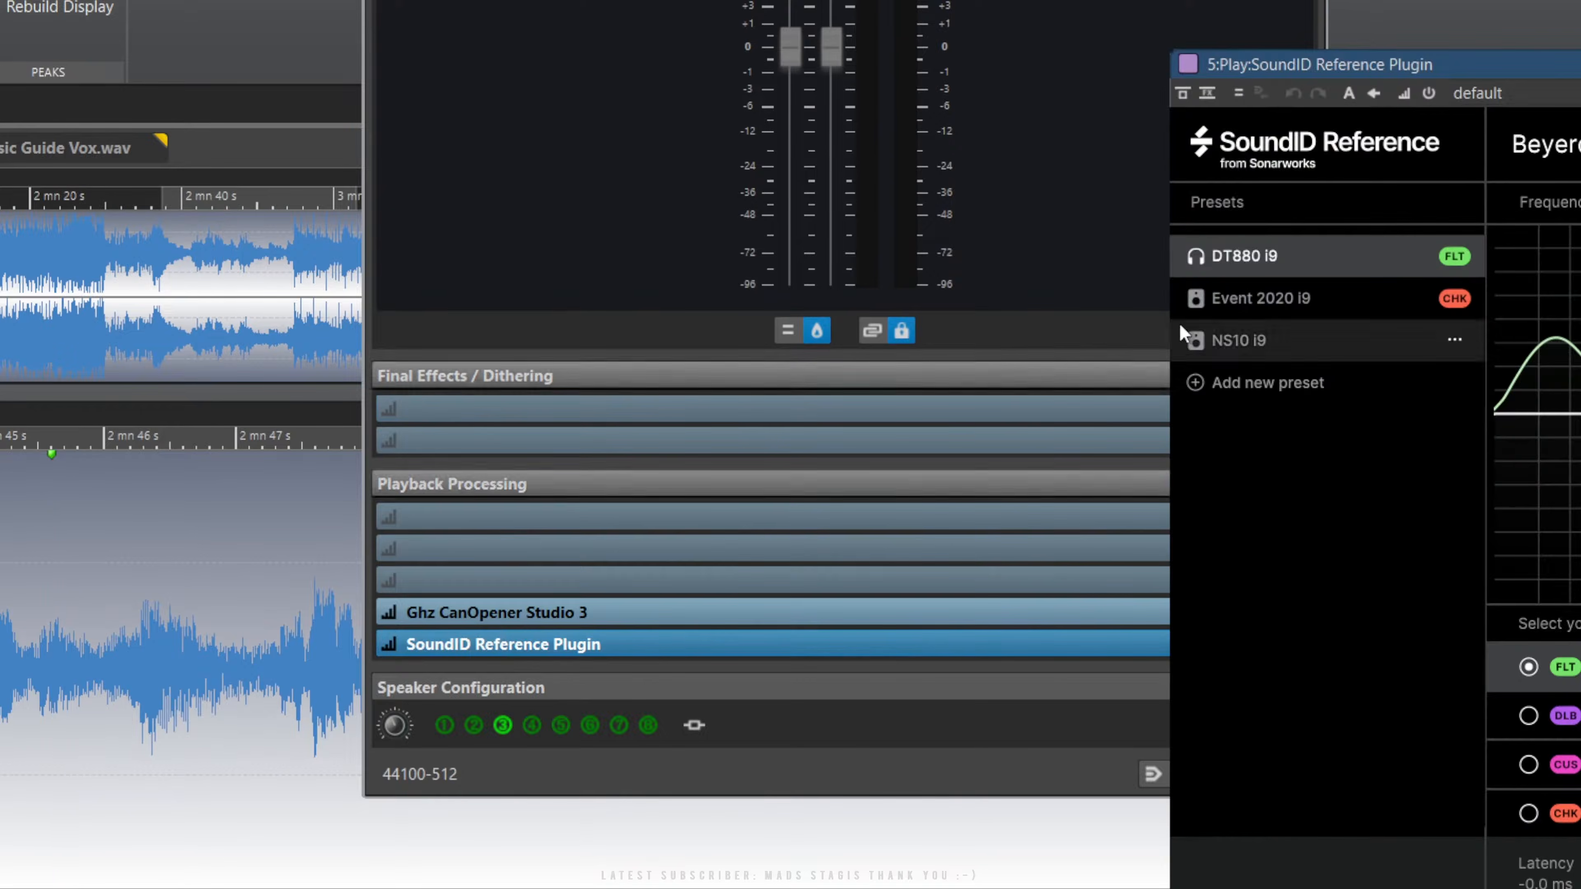
{"action": "left_click_drag", "start_coordinate": [1521, 89], "coordinate": [563, 1]}
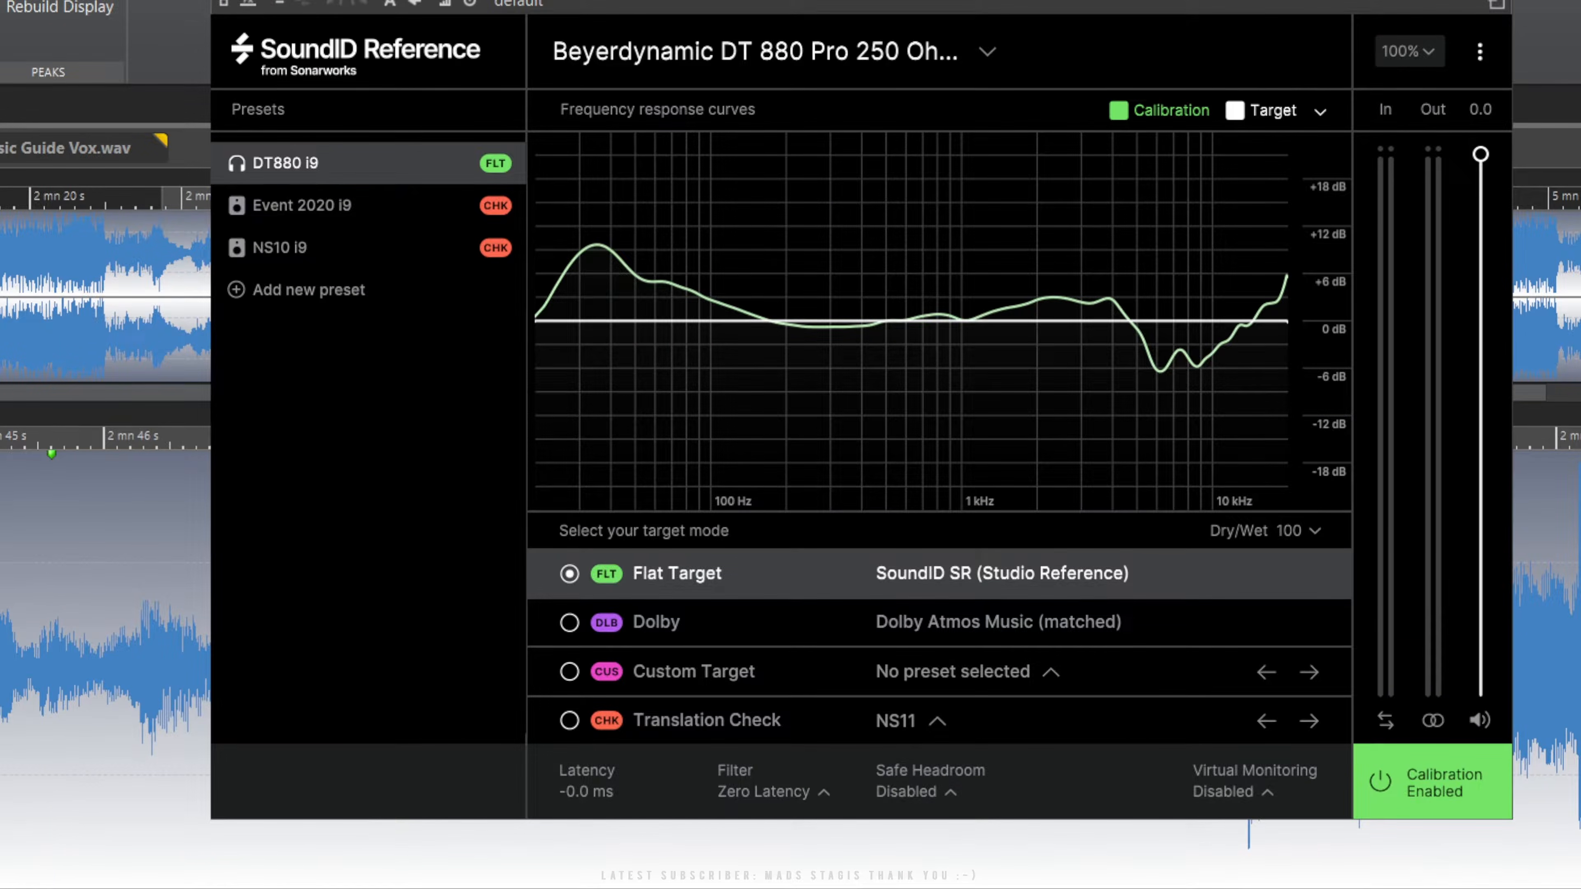
{"action": "left_click", "coordinate": [1499, 0]}
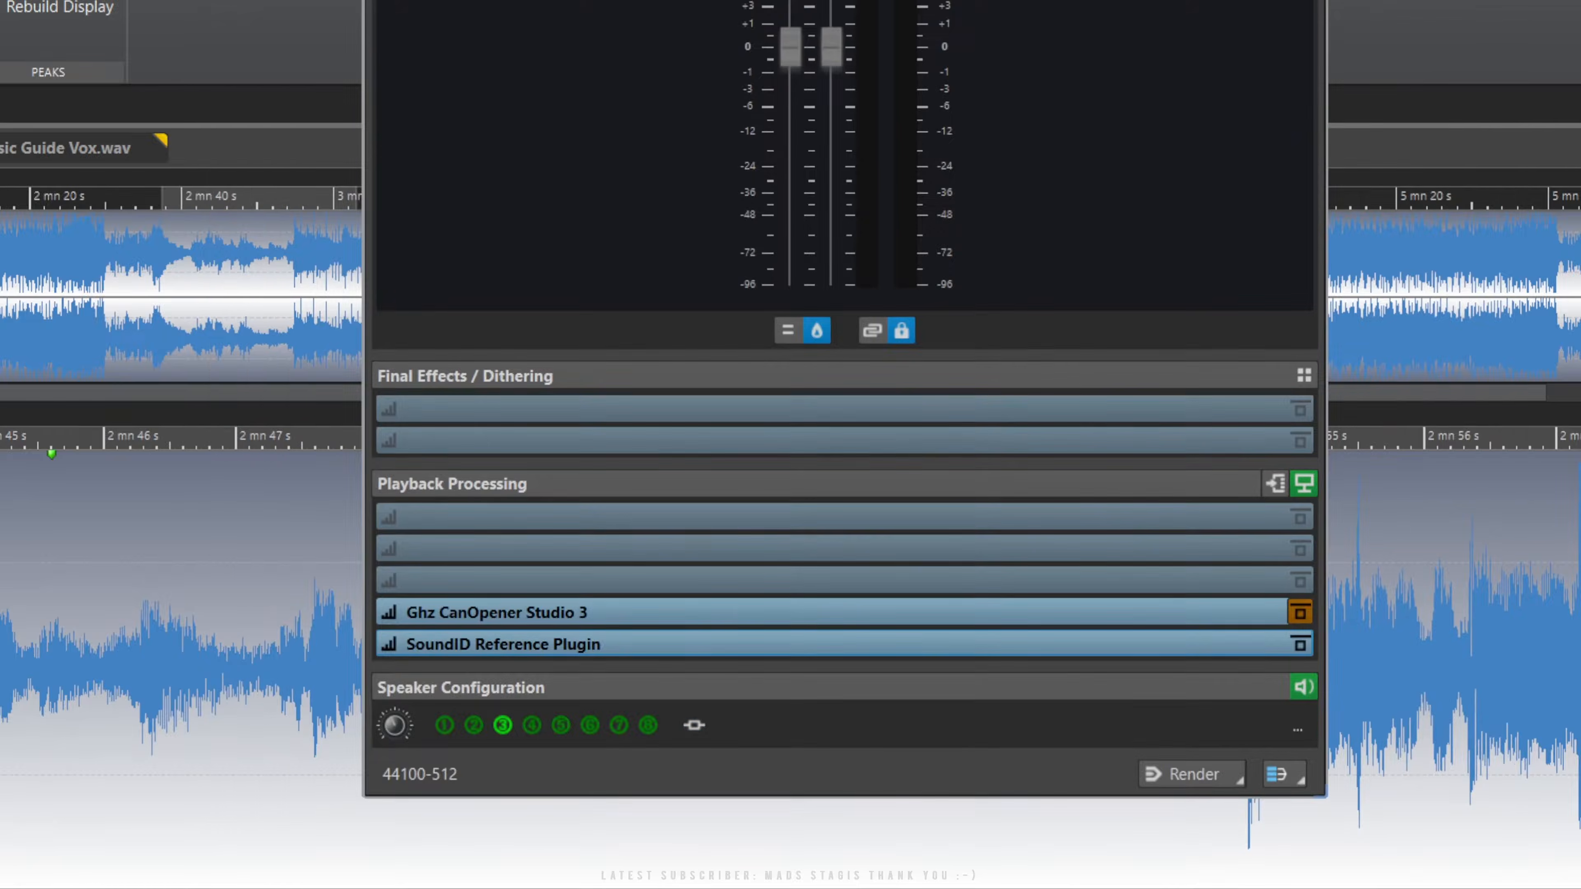
Return to speaker configuration 1 and inspect its SoundID Reference calibration for the main monitors.
{"action": "left_click", "coordinate": [442, 723]}
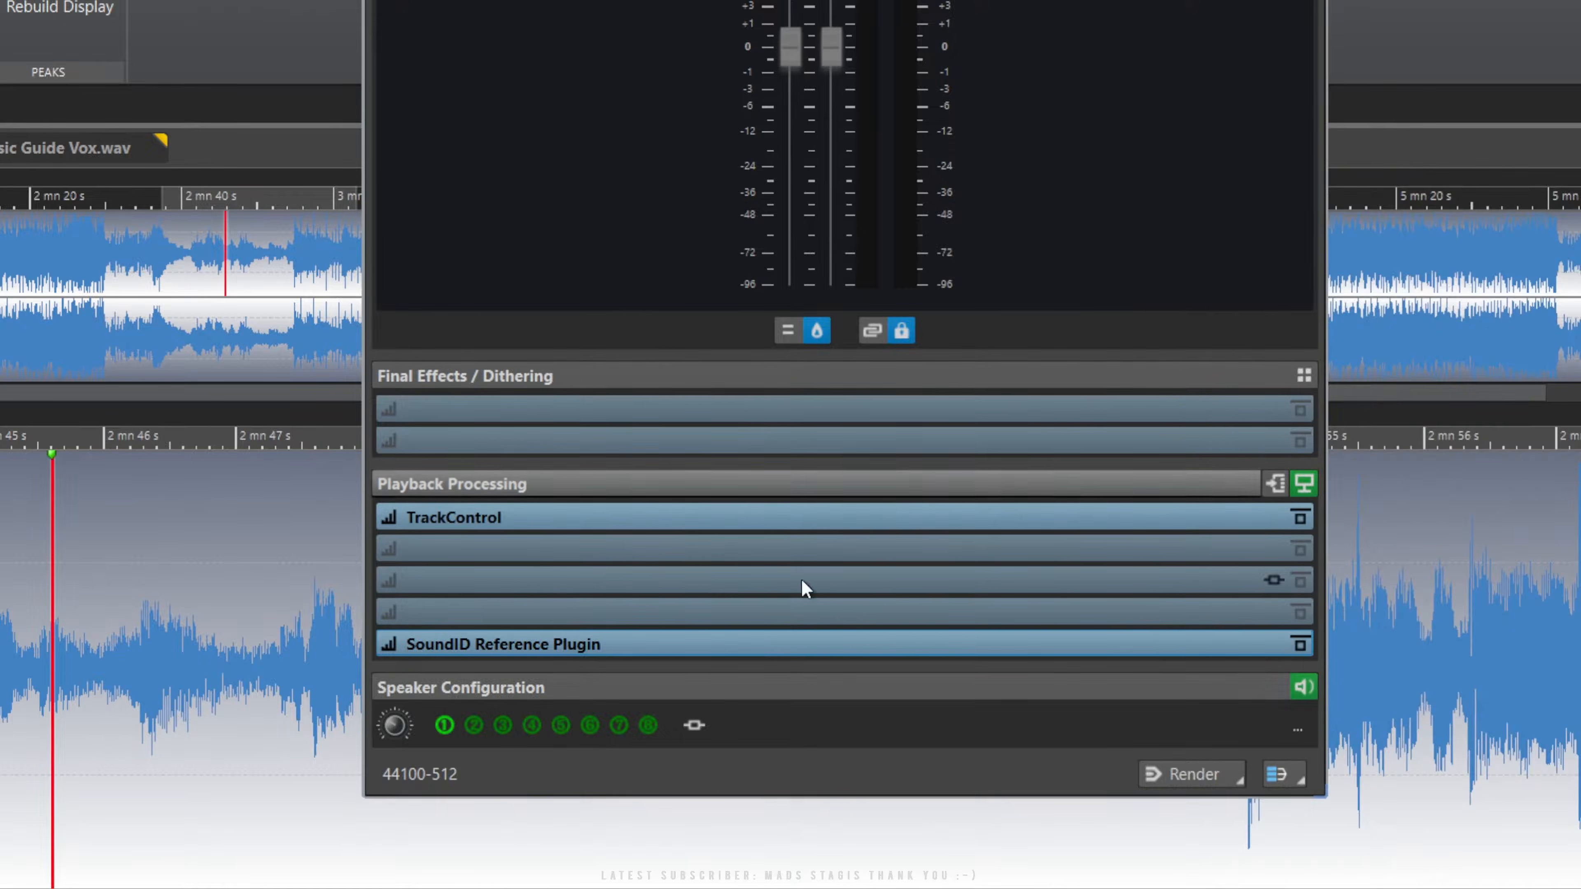
{"action": "left_click", "coordinate": [511, 643]}
{"action": "left_click_drag", "start_coordinate": [1494, 65], "coordinate": [530, 0]}
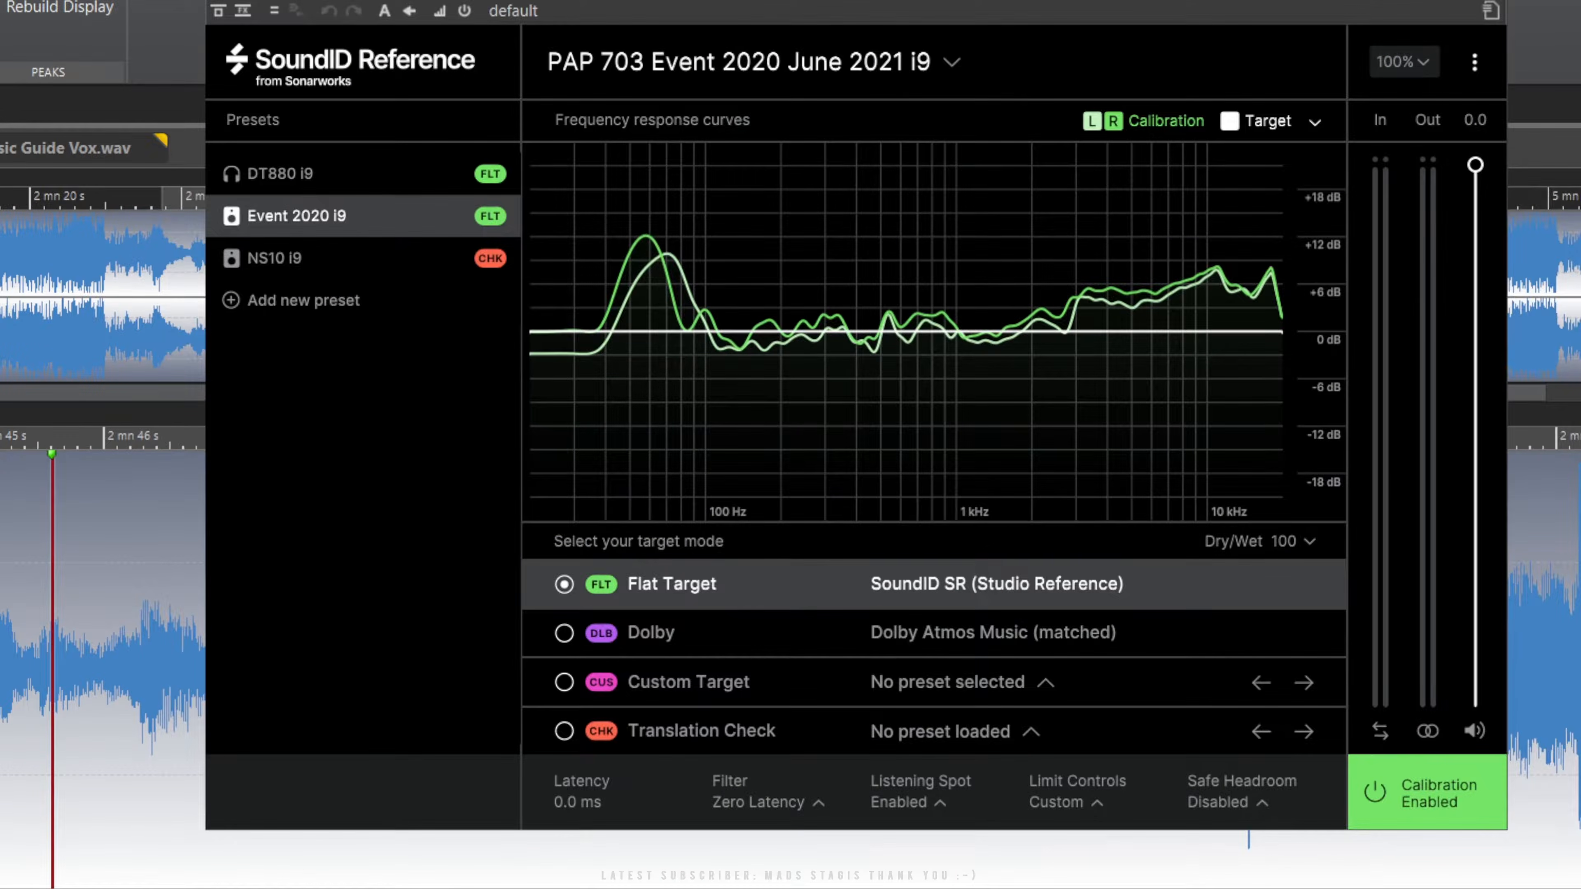
{"action": "left_click", "coordinate": [1486, 0]}
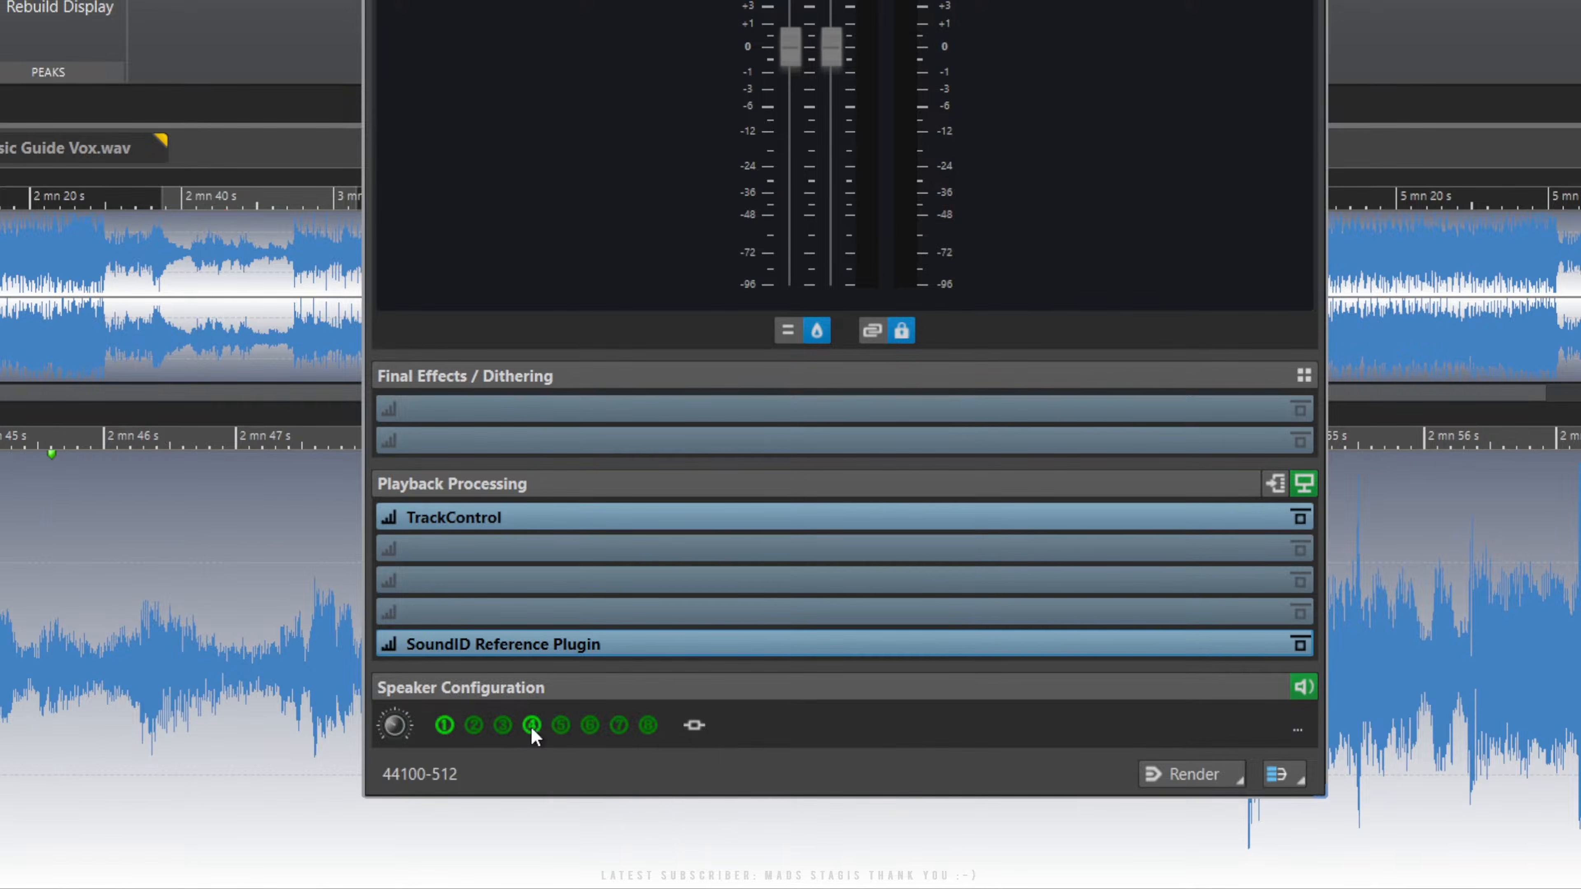
Switch to speaker configuration 2, inspect its SoundID Reference Translation Check setting, and return to configuration 1.
{"action": "left_click", "coordinate": [474, 725]}
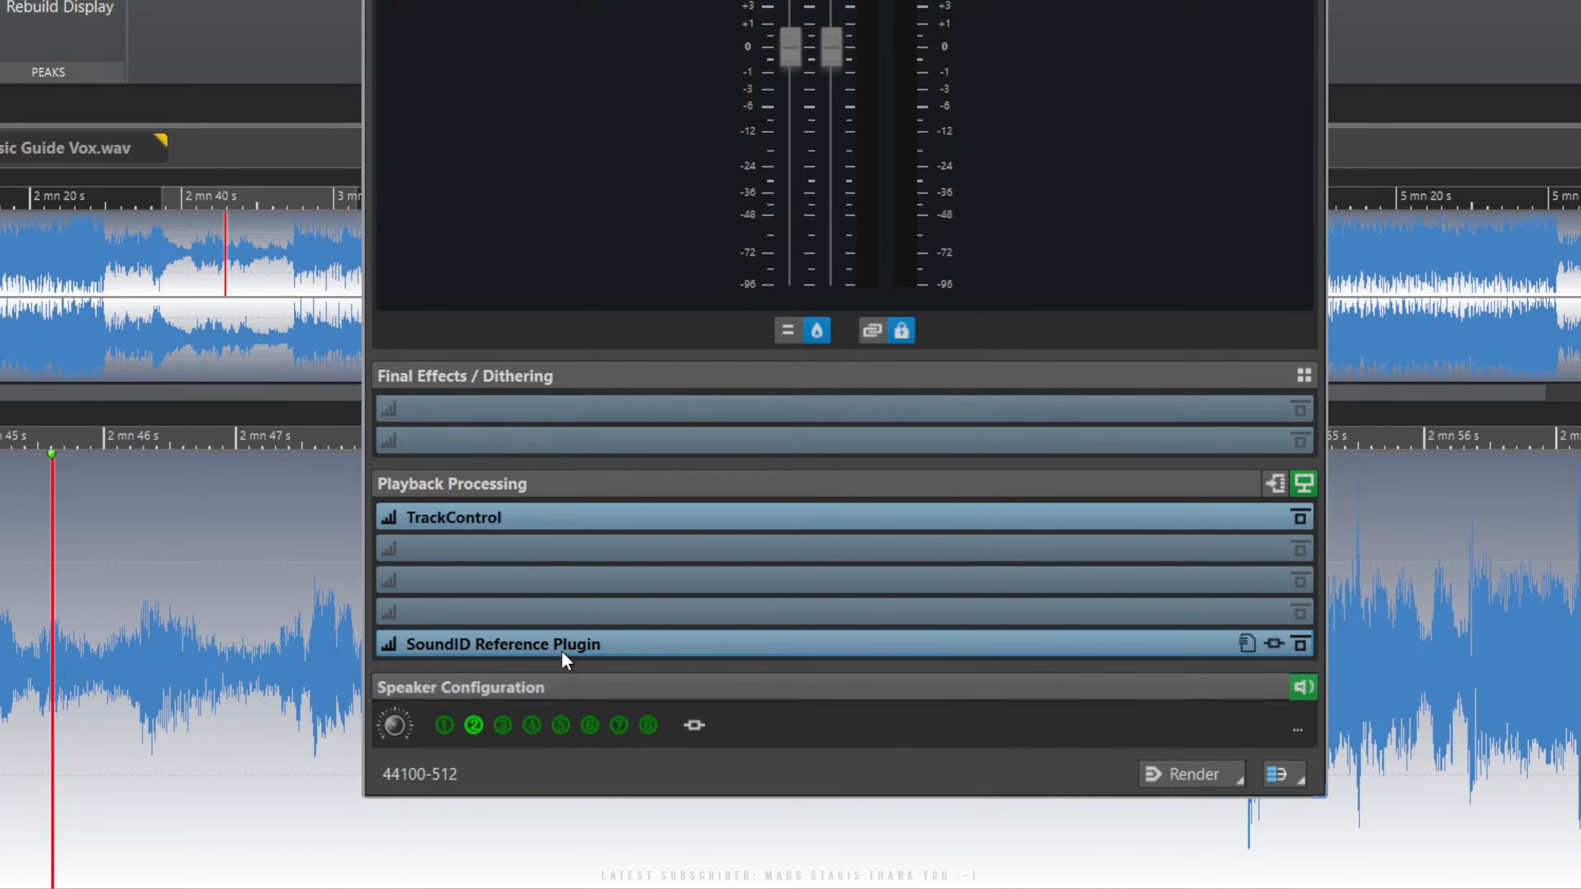
{"action": "left_click", "coordinate": [562, 652]}
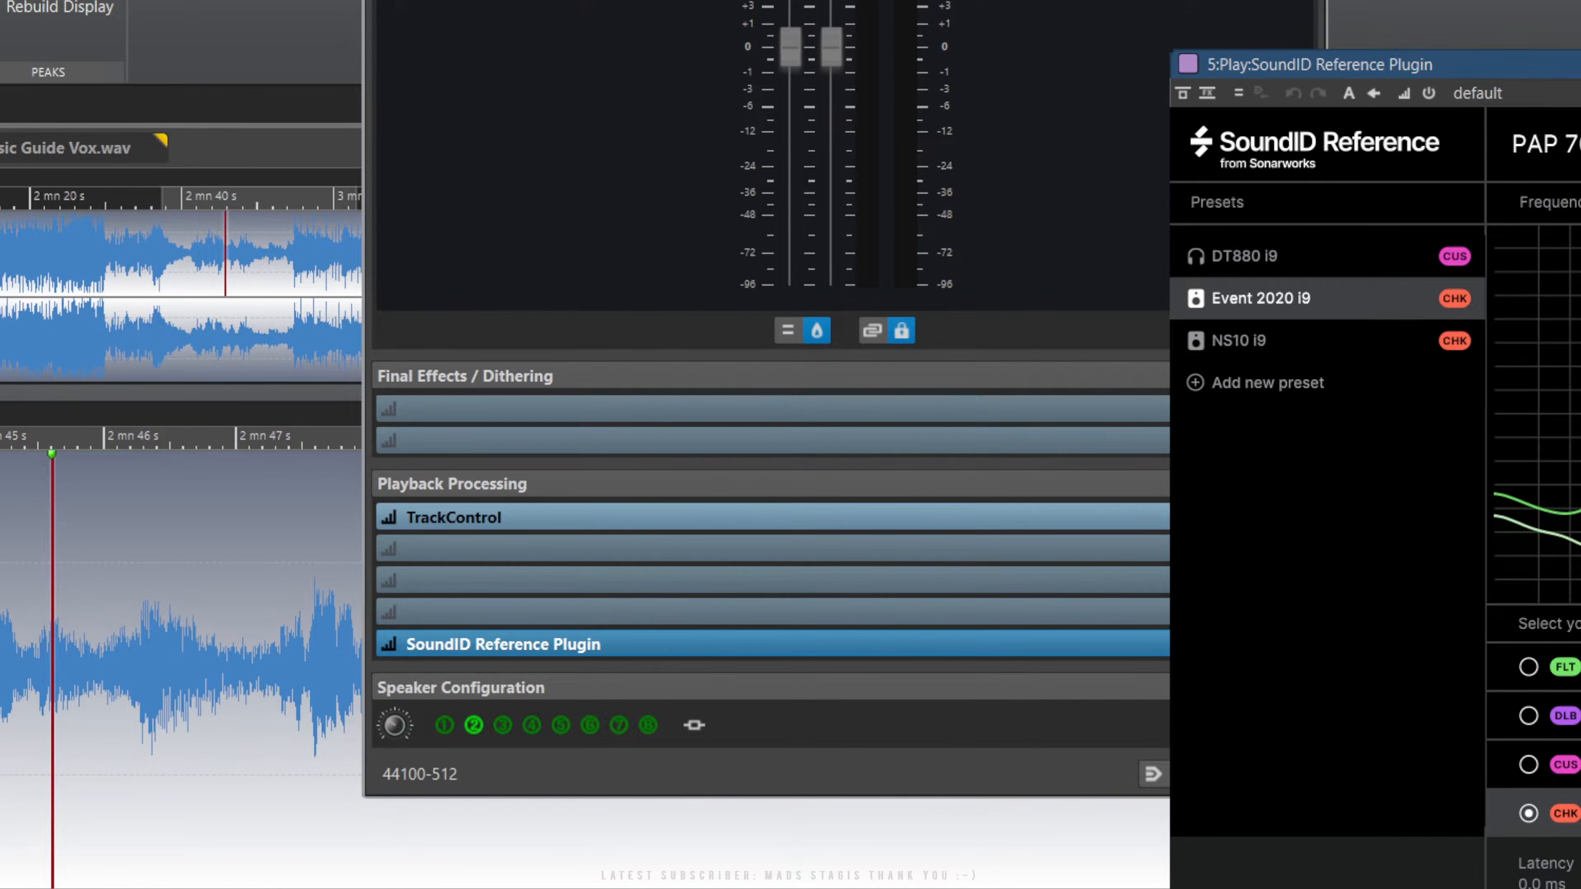
{"action": "left_click_drag", "start_coordinate": [1556, 65], "coordinate": [586, 0]}
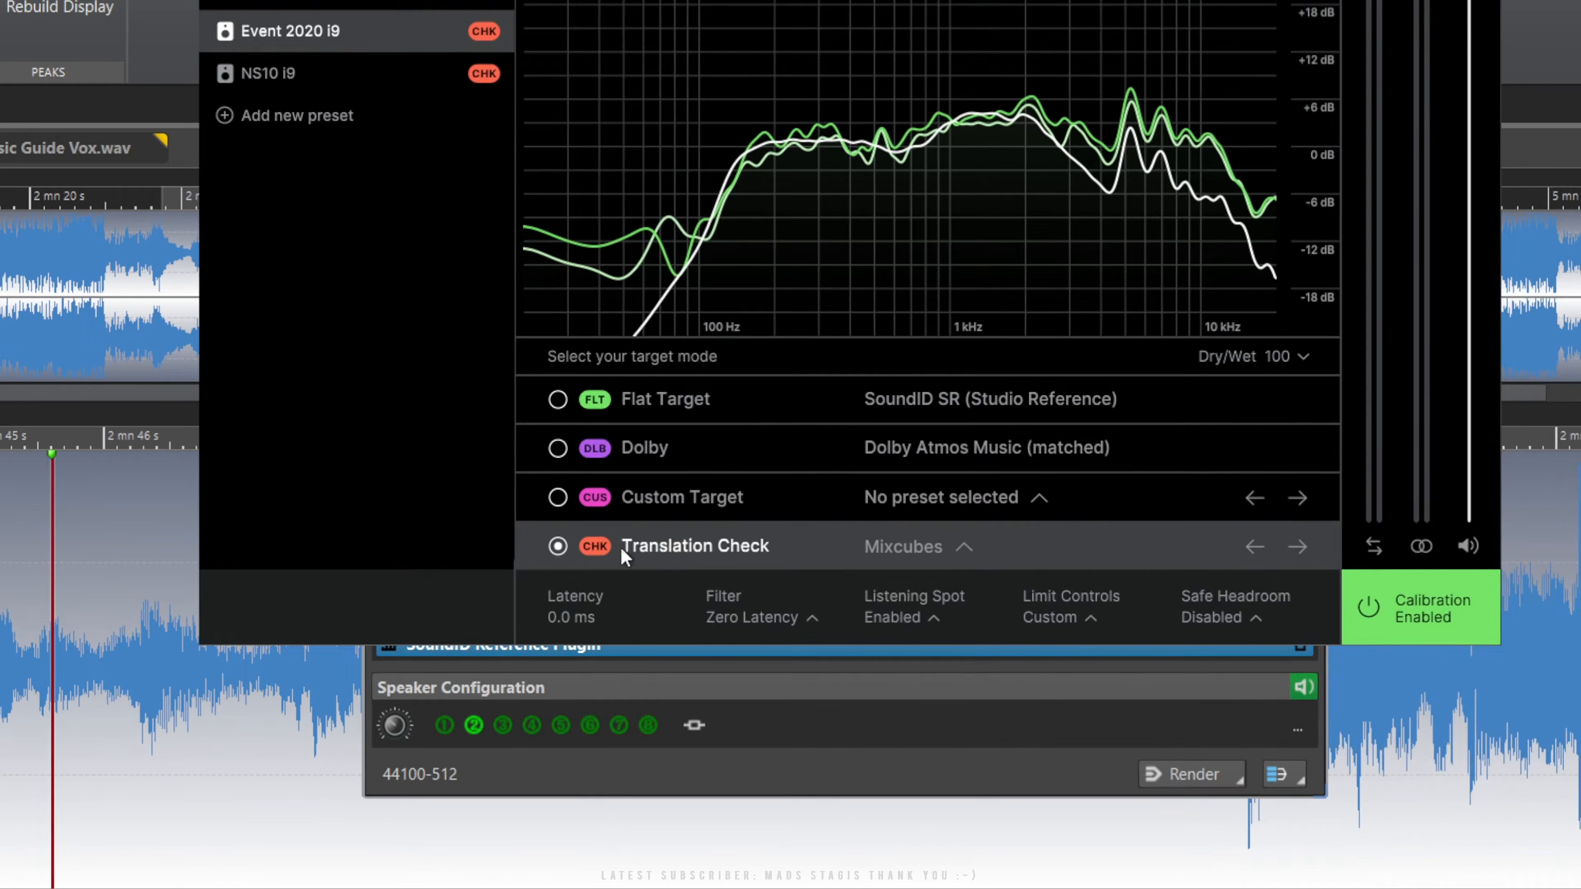
{"action": "left_click", "coordinate": [1481, 0]}
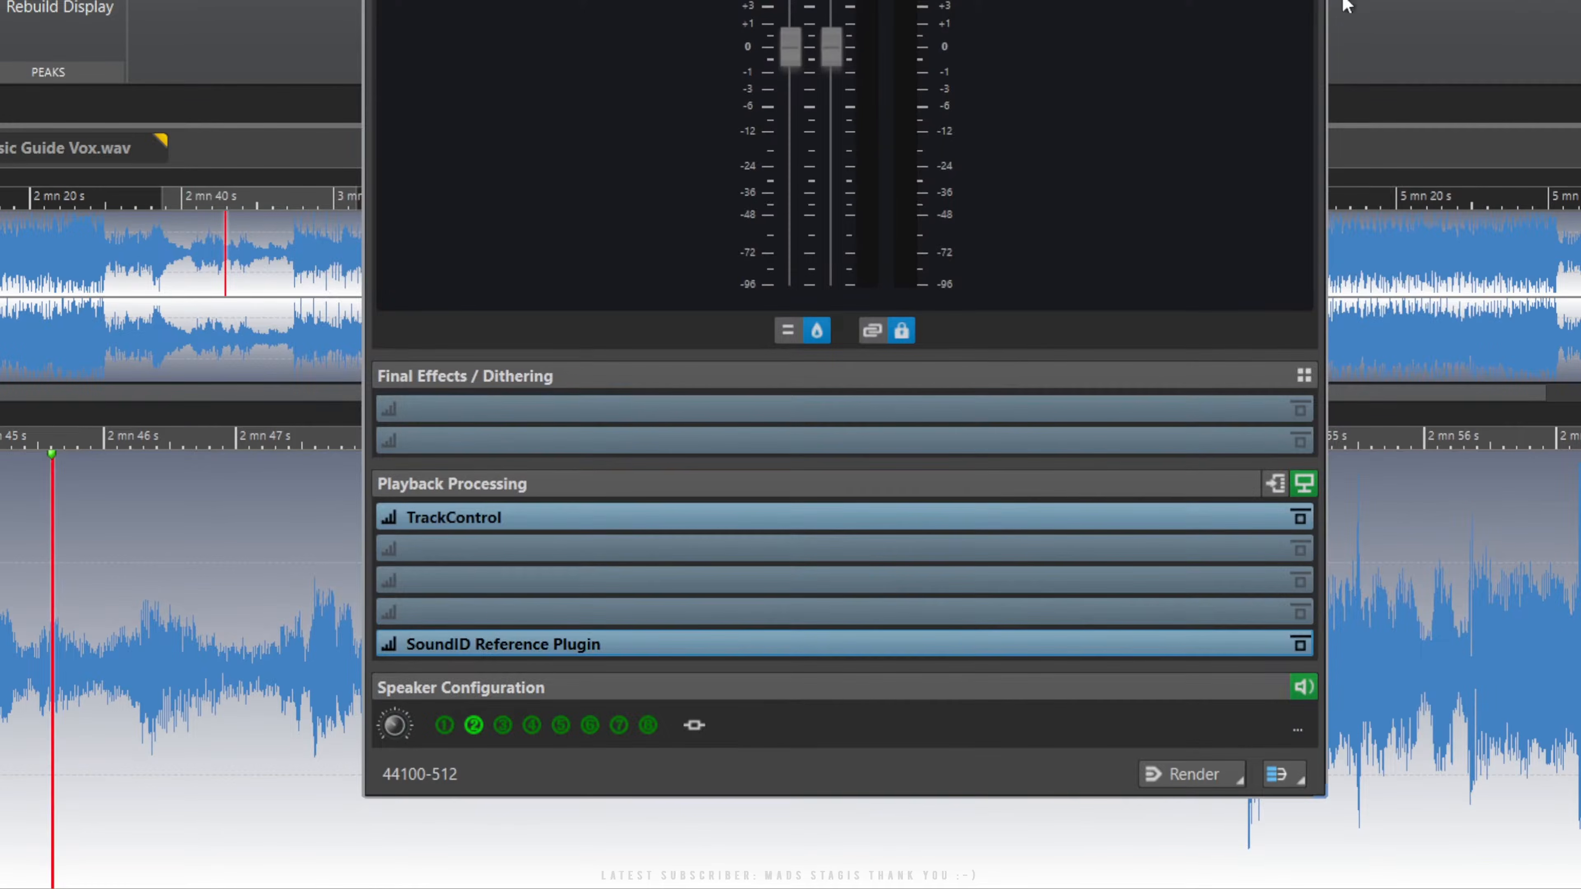
{"action": "left_click", "coordinate": [444, 727]}
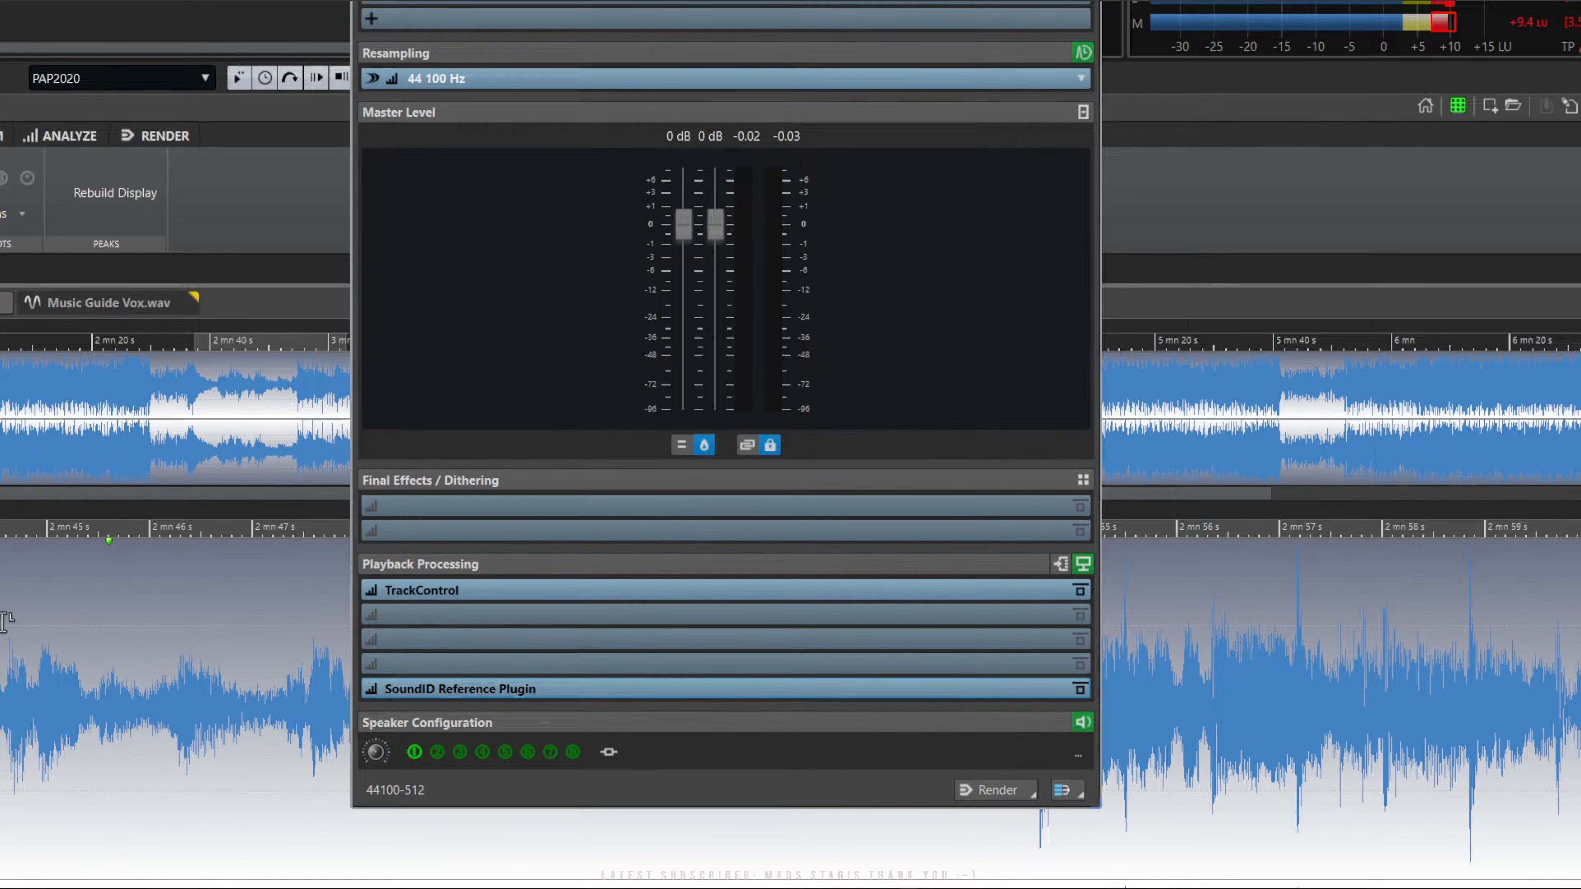
Open the Audio Connections preferences and move the window up so the playback buses are fully visible.
{"action": "key", "text": "alt+Return"}
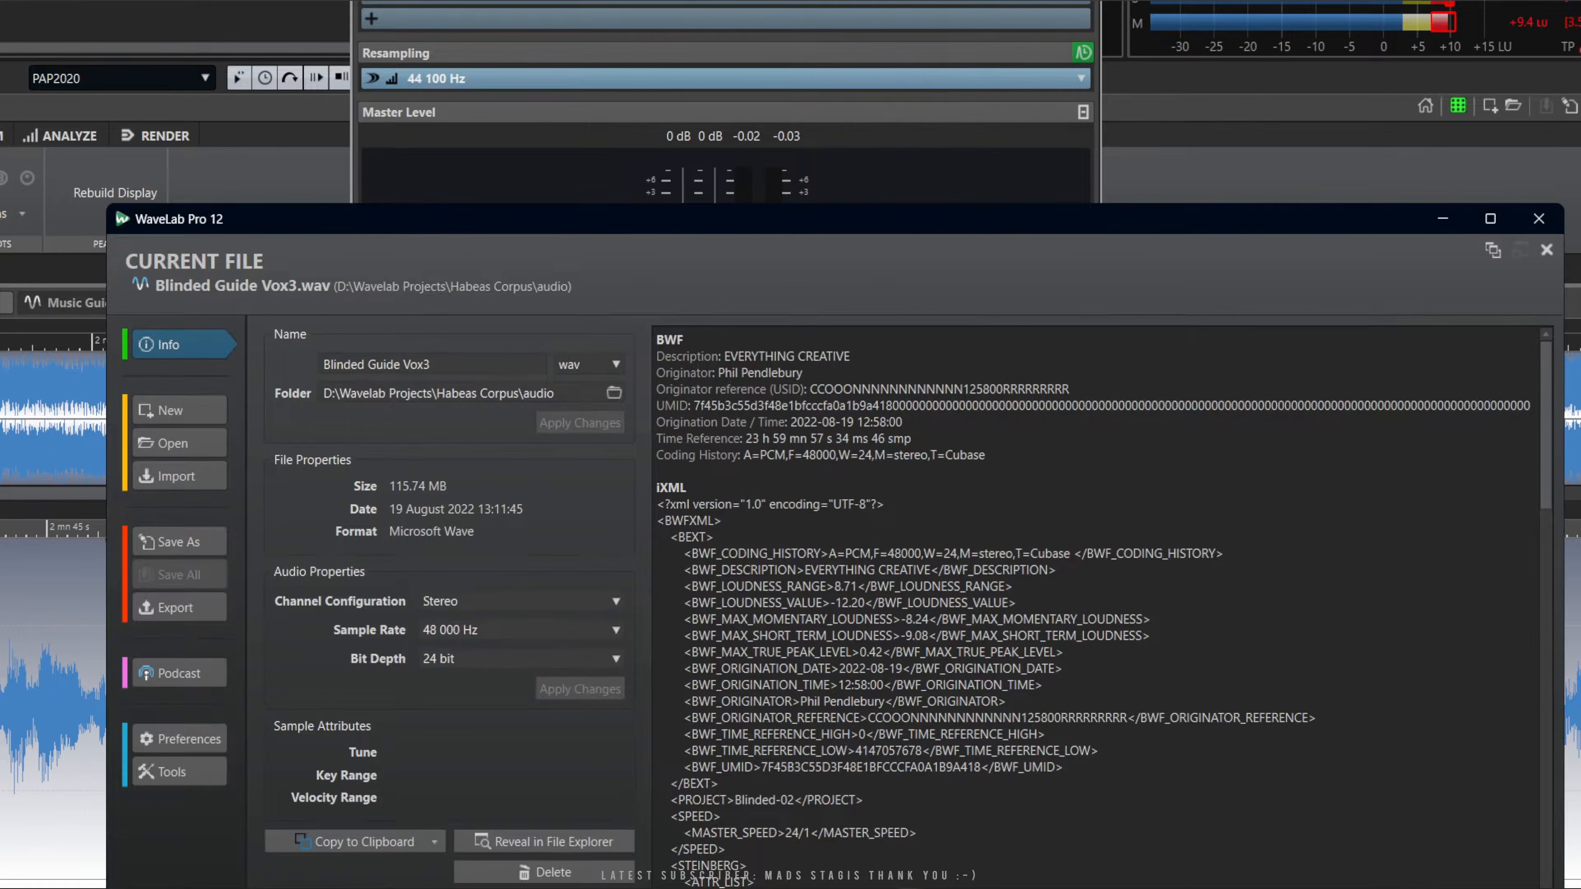
{"action": "left_click", "coordinate": [183, 743]}
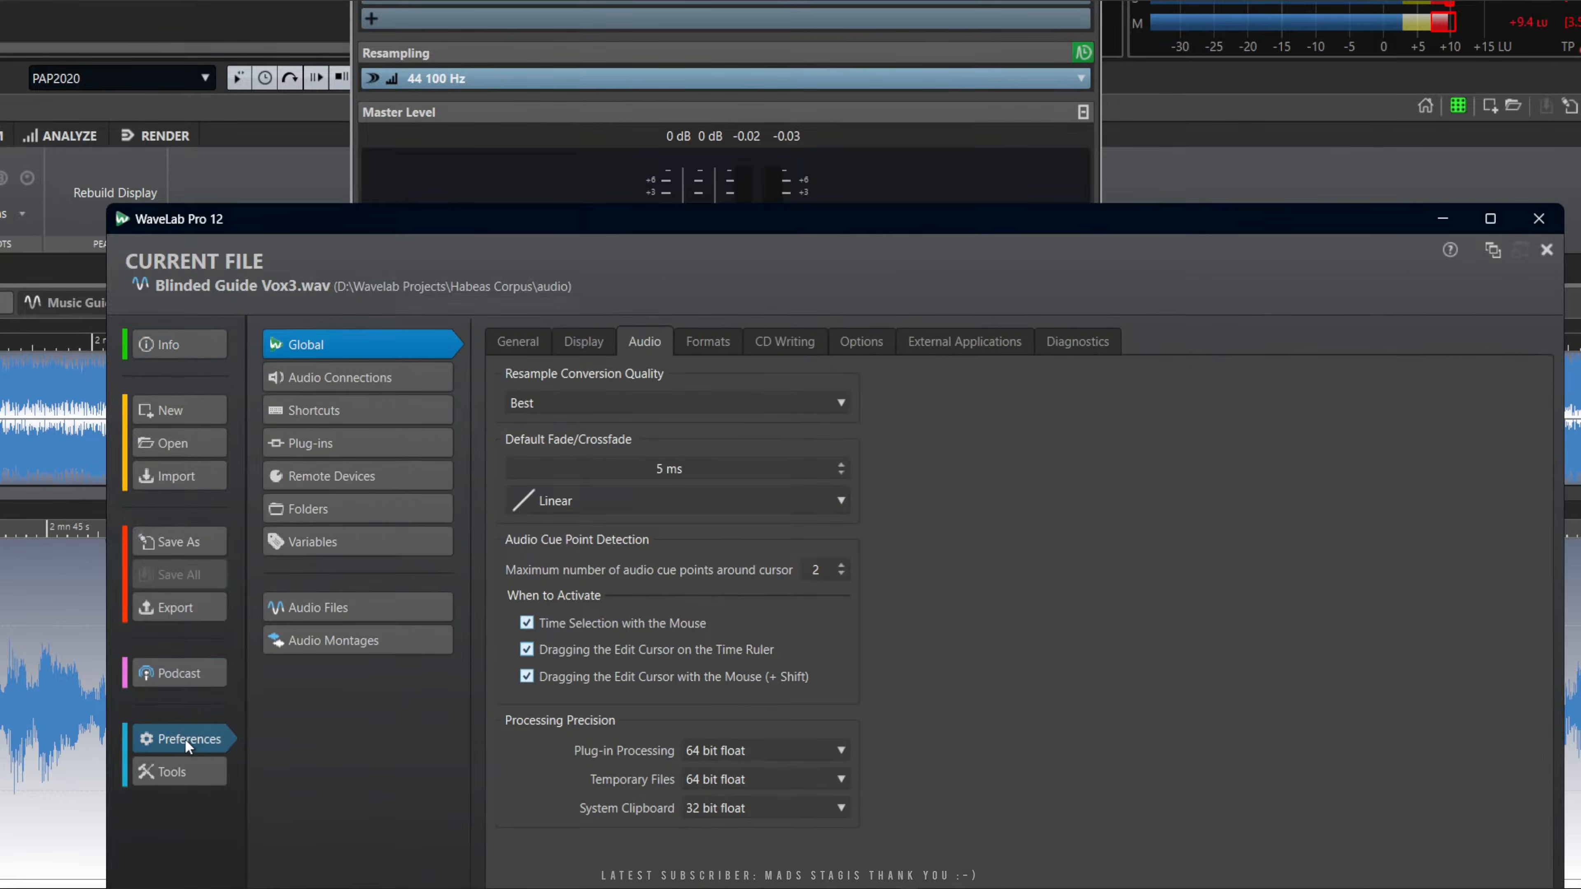
{"action": "left_click", "coordinate": [338, 378]}
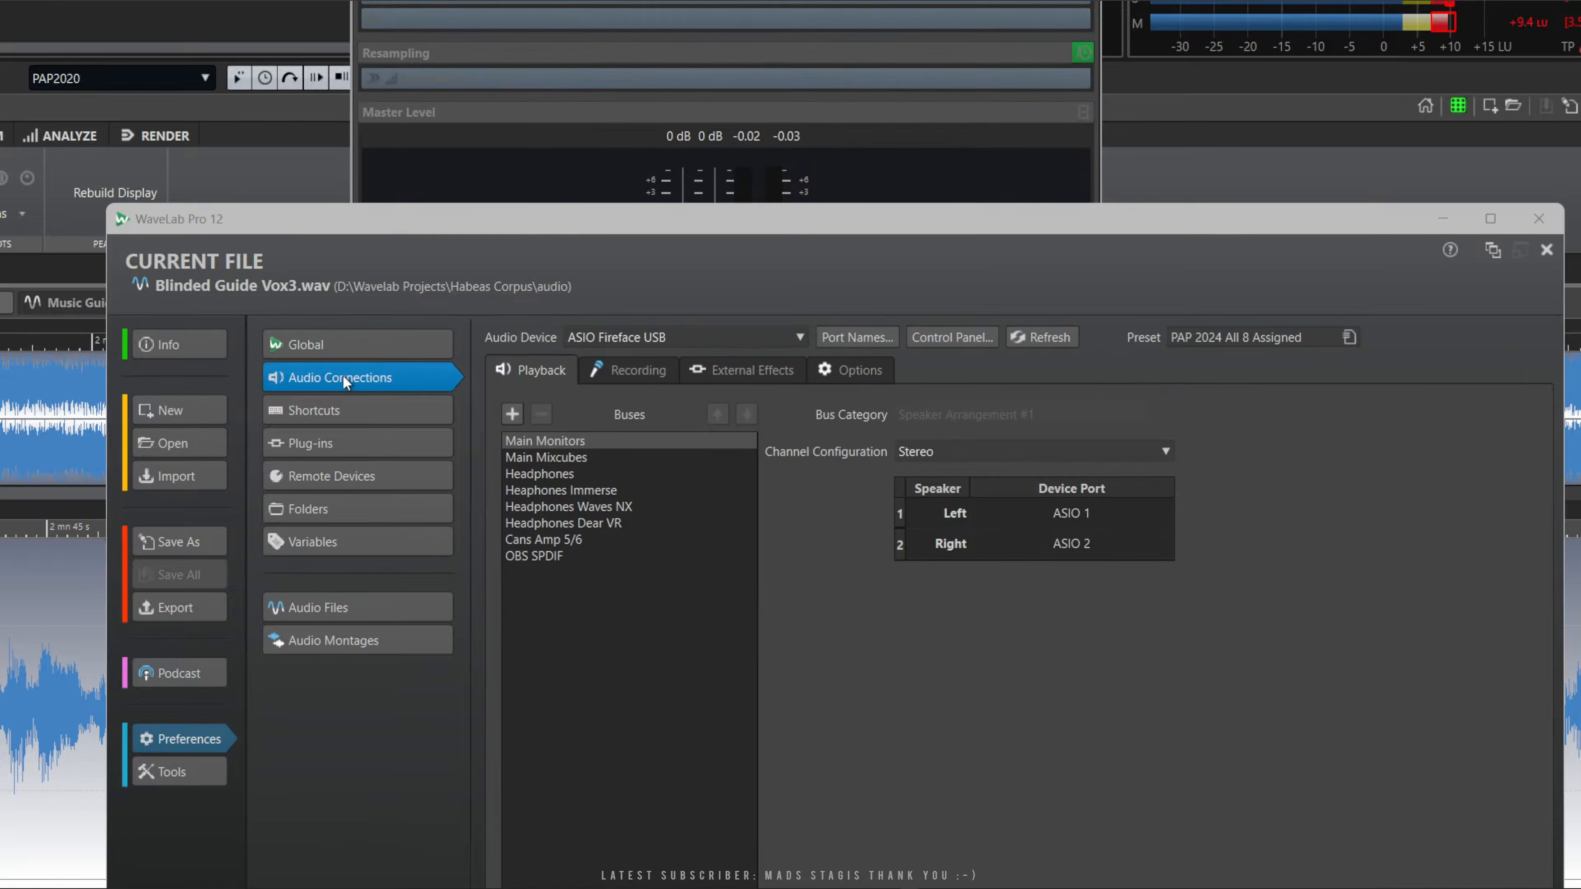
{"action": "left_click_drag", "start_coordinate": [713, 217], "coordinate": [689, 77]}
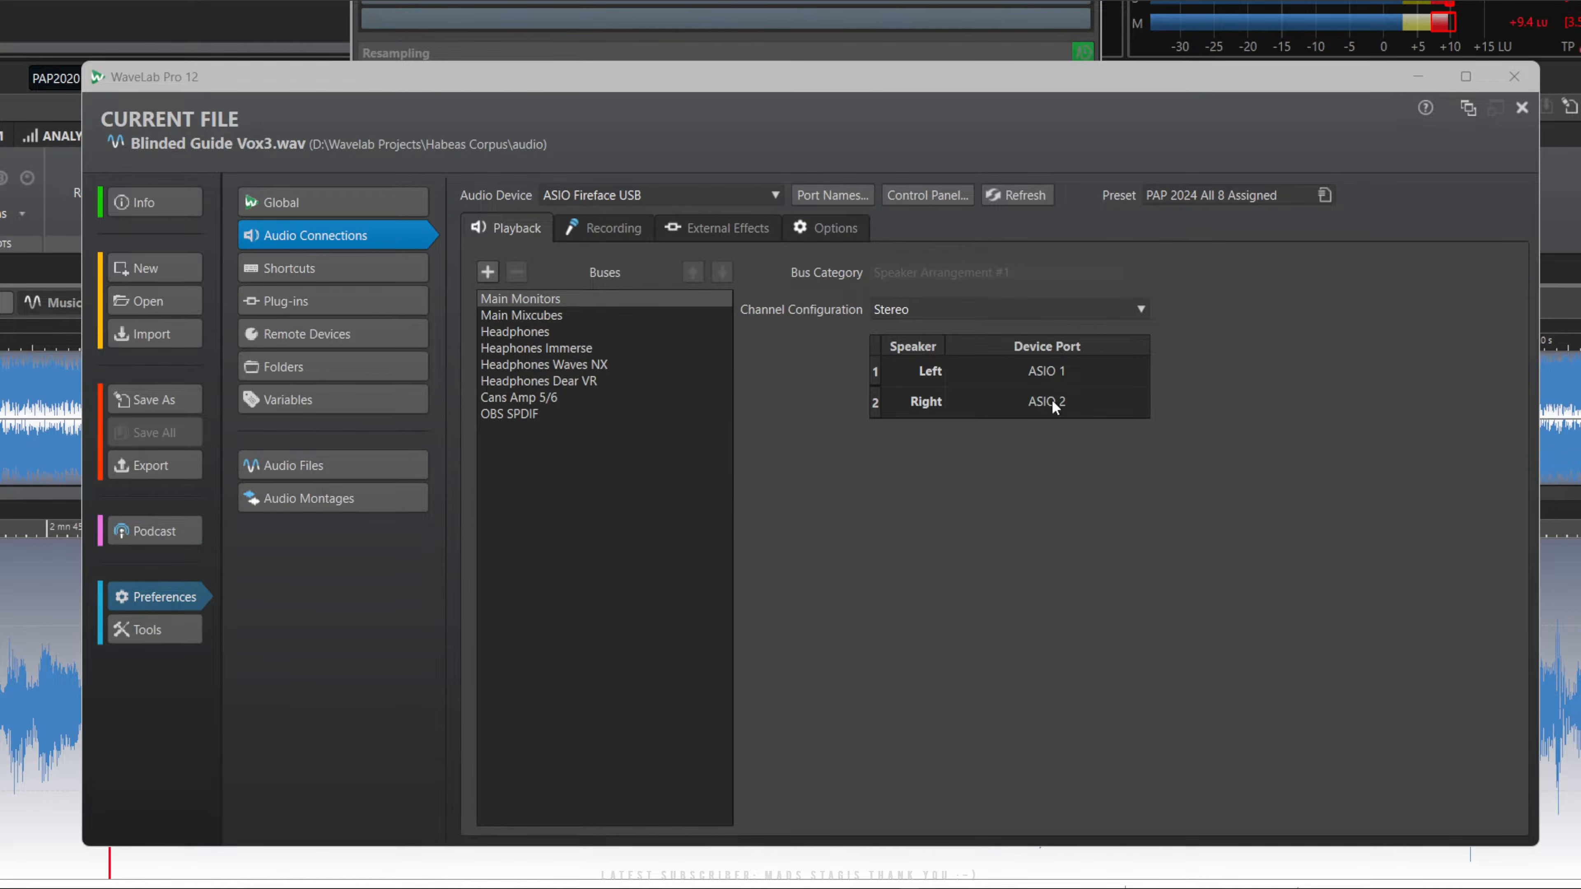
Examine the bus category choices for the Main Mixcubes playback bus without changing its assignment.
{"action": "left_click", "coordinate": [515, 313]}
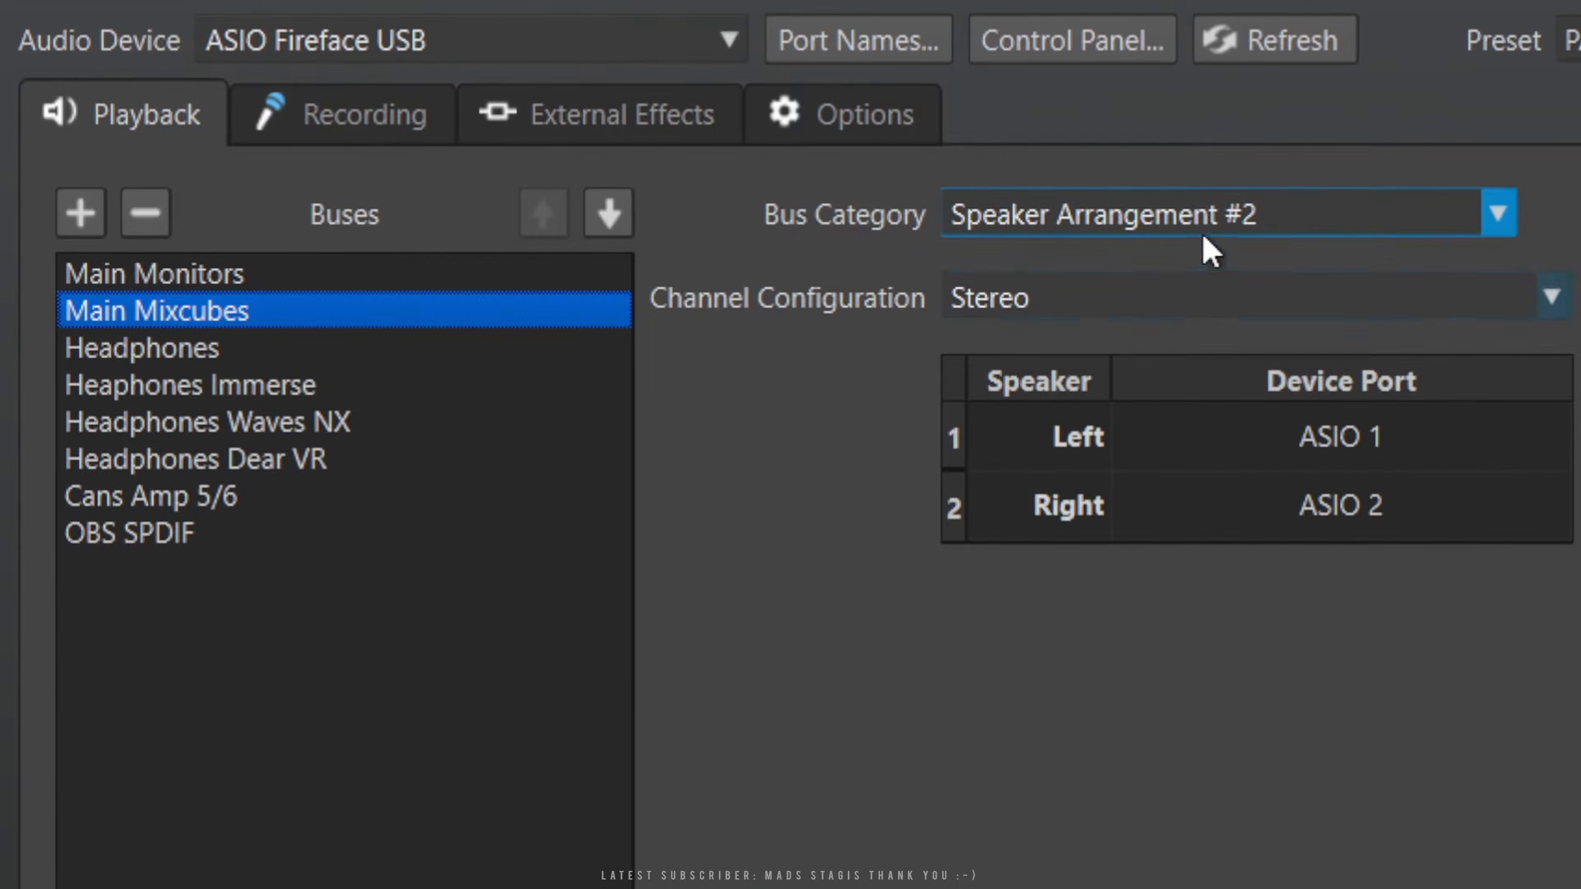
{"action": "left_click", "coordinate": [1186, 235]}
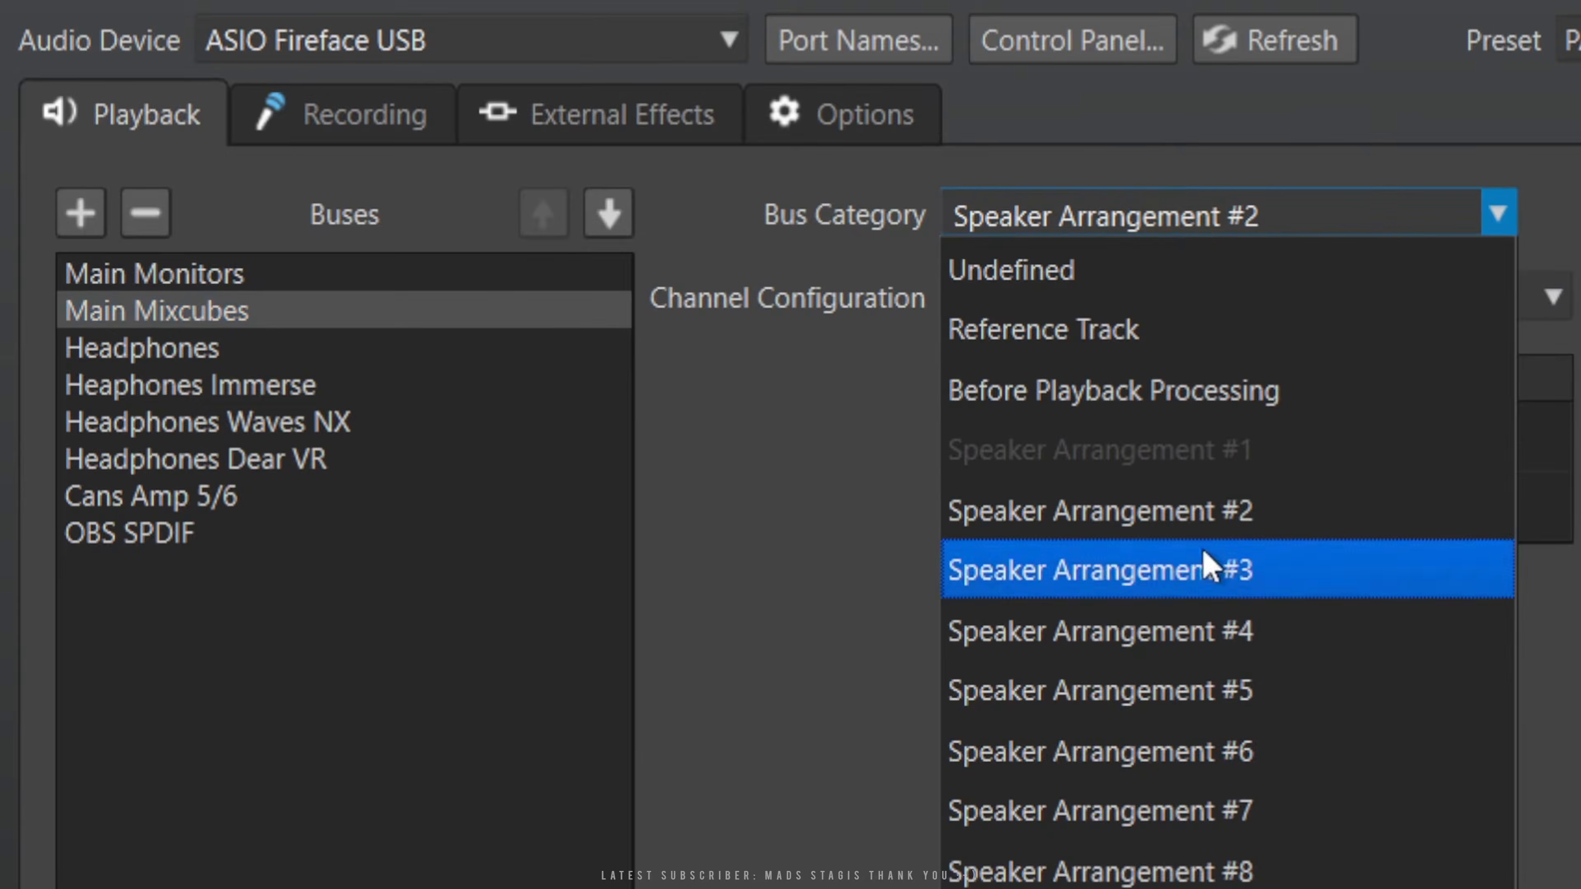
{"action": "left_click", "coordinate": [691, 618]}
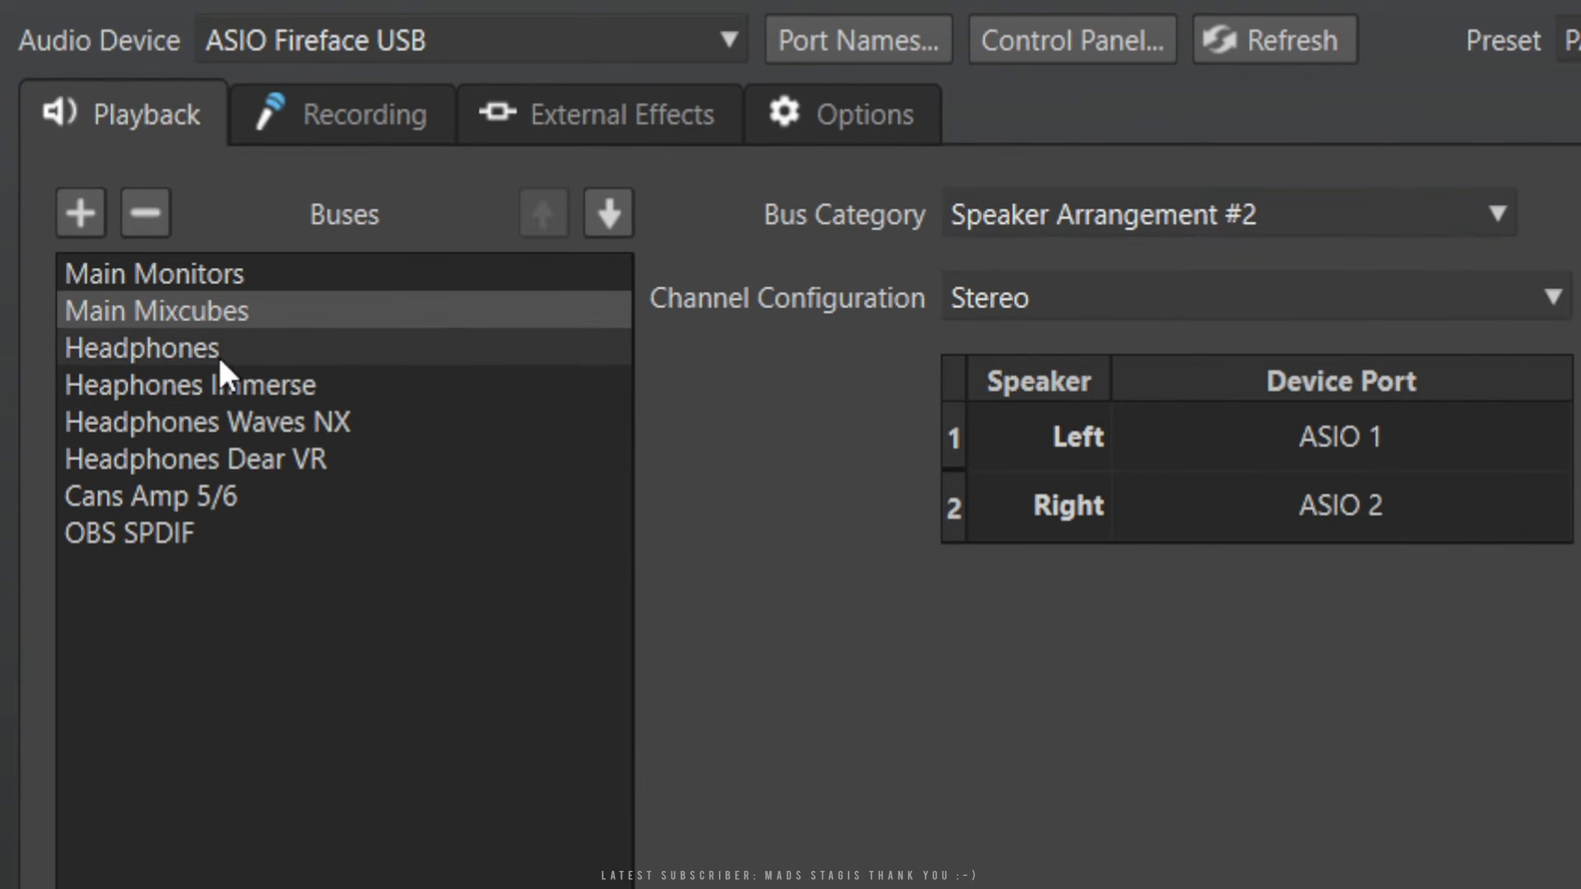
Review the speaker arrangement and device ports of each playback bus from Headphones through OBS SPDIF.
{"action": "left_click", "coordinate": [143, 366]}
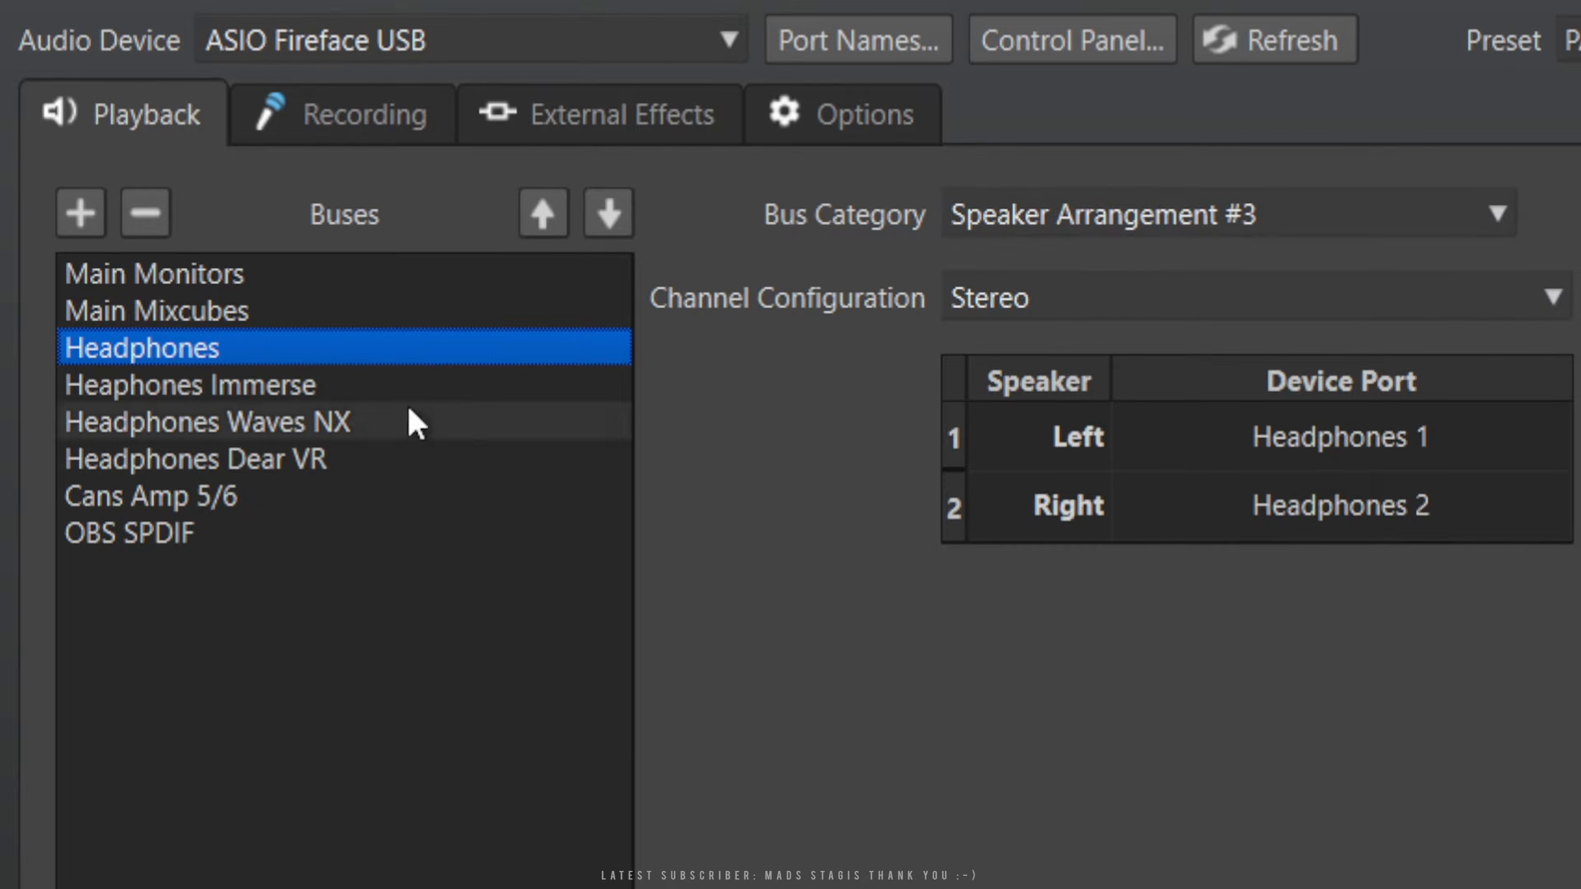
{"action": "left_click", "coordinate": [221, 389]}
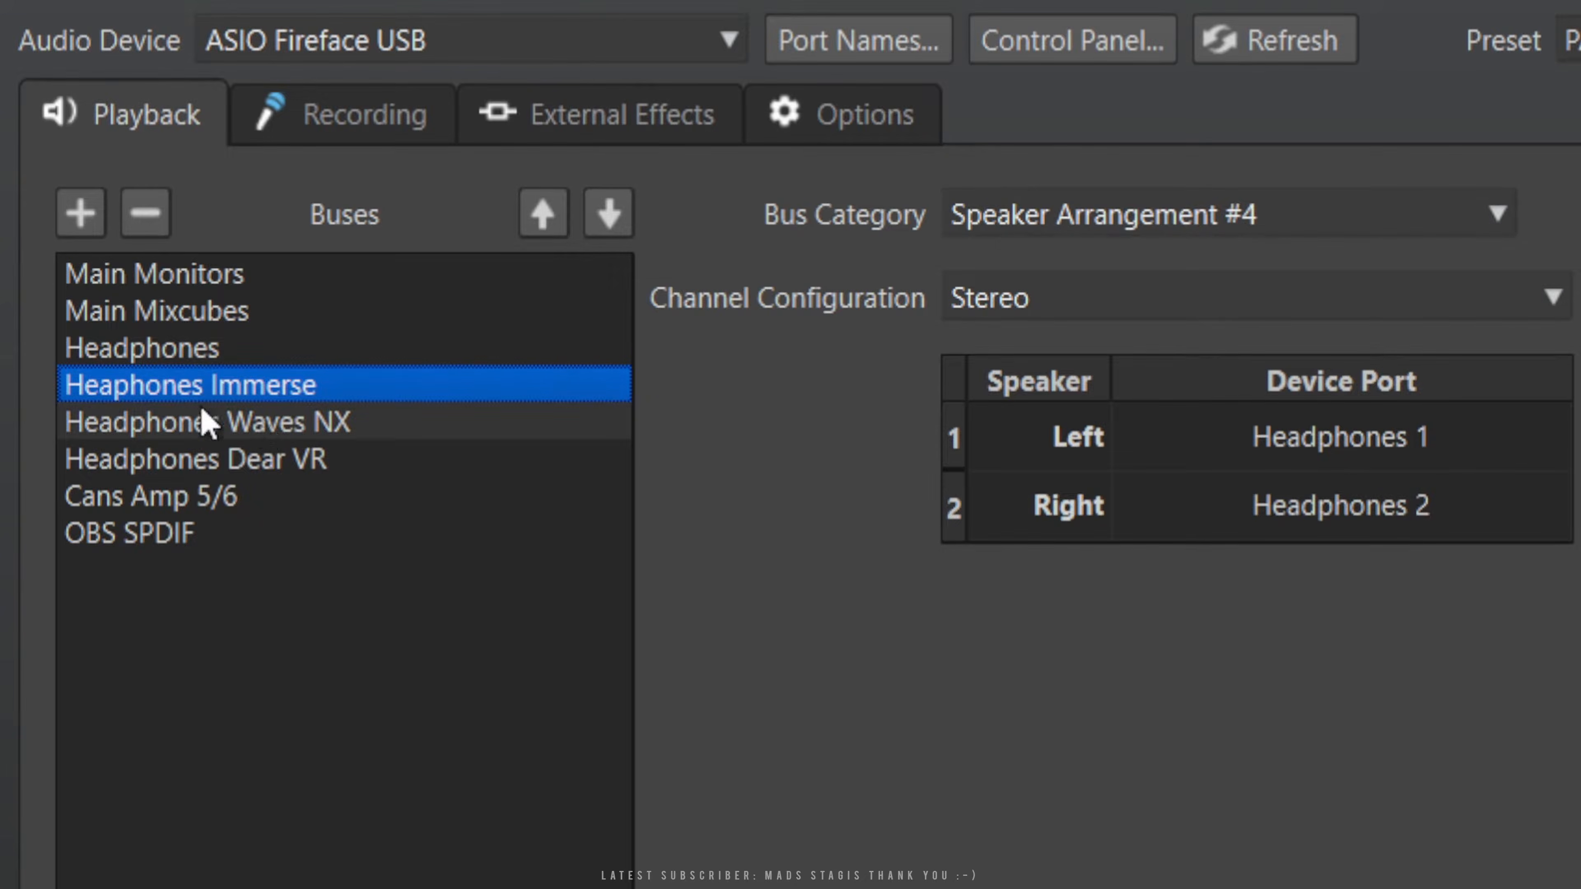
{"action": "left_click", "coordinate": [204, 422]}
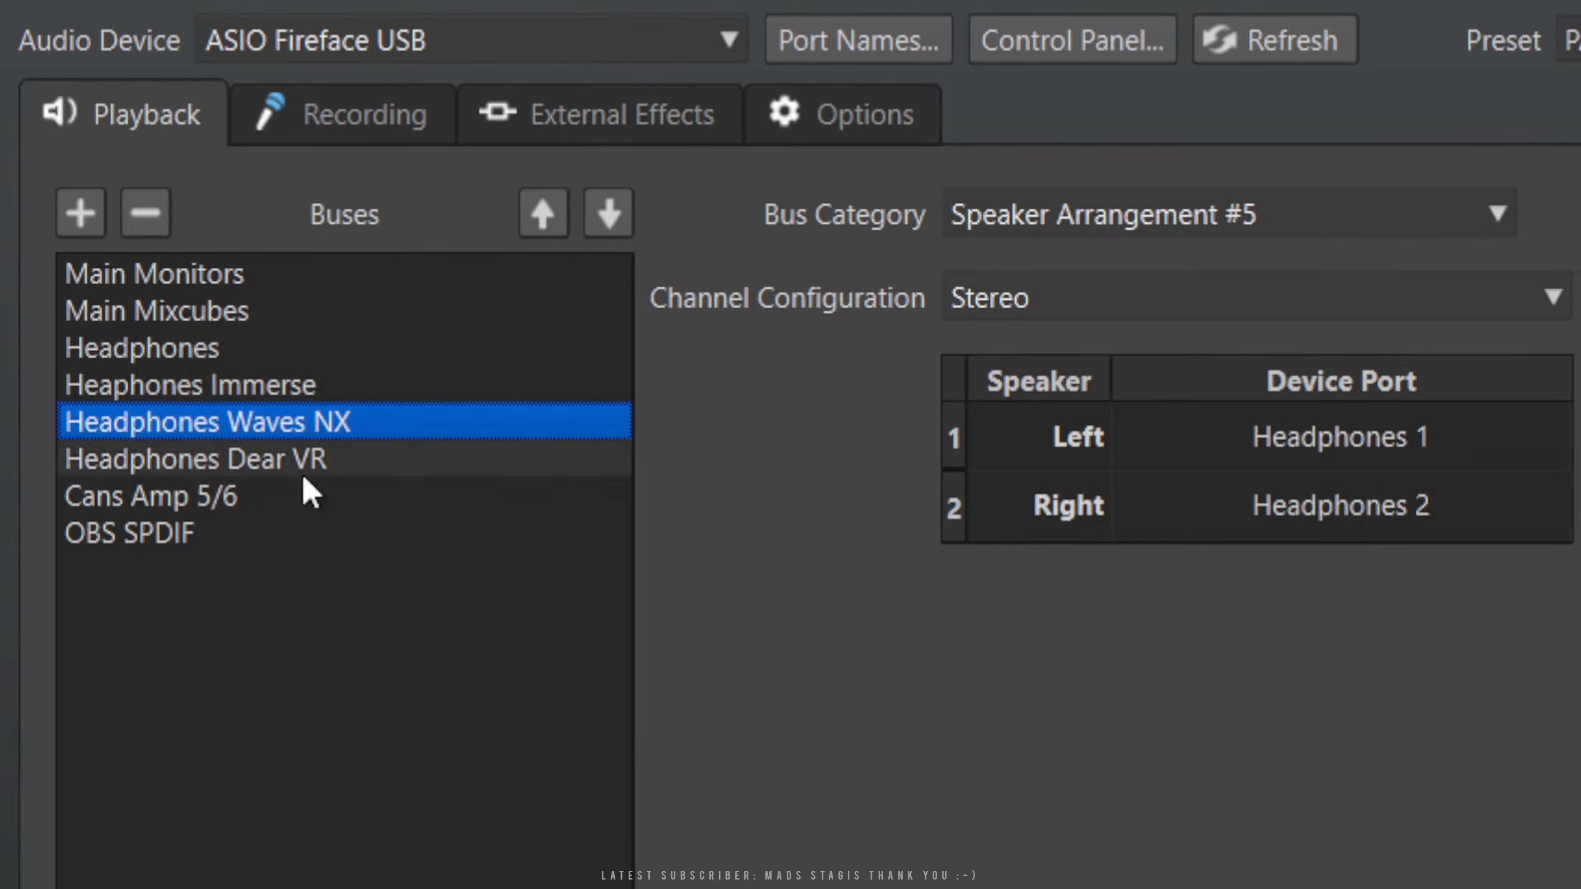
{"action": "left_click", "coordinate": [186, 461]}
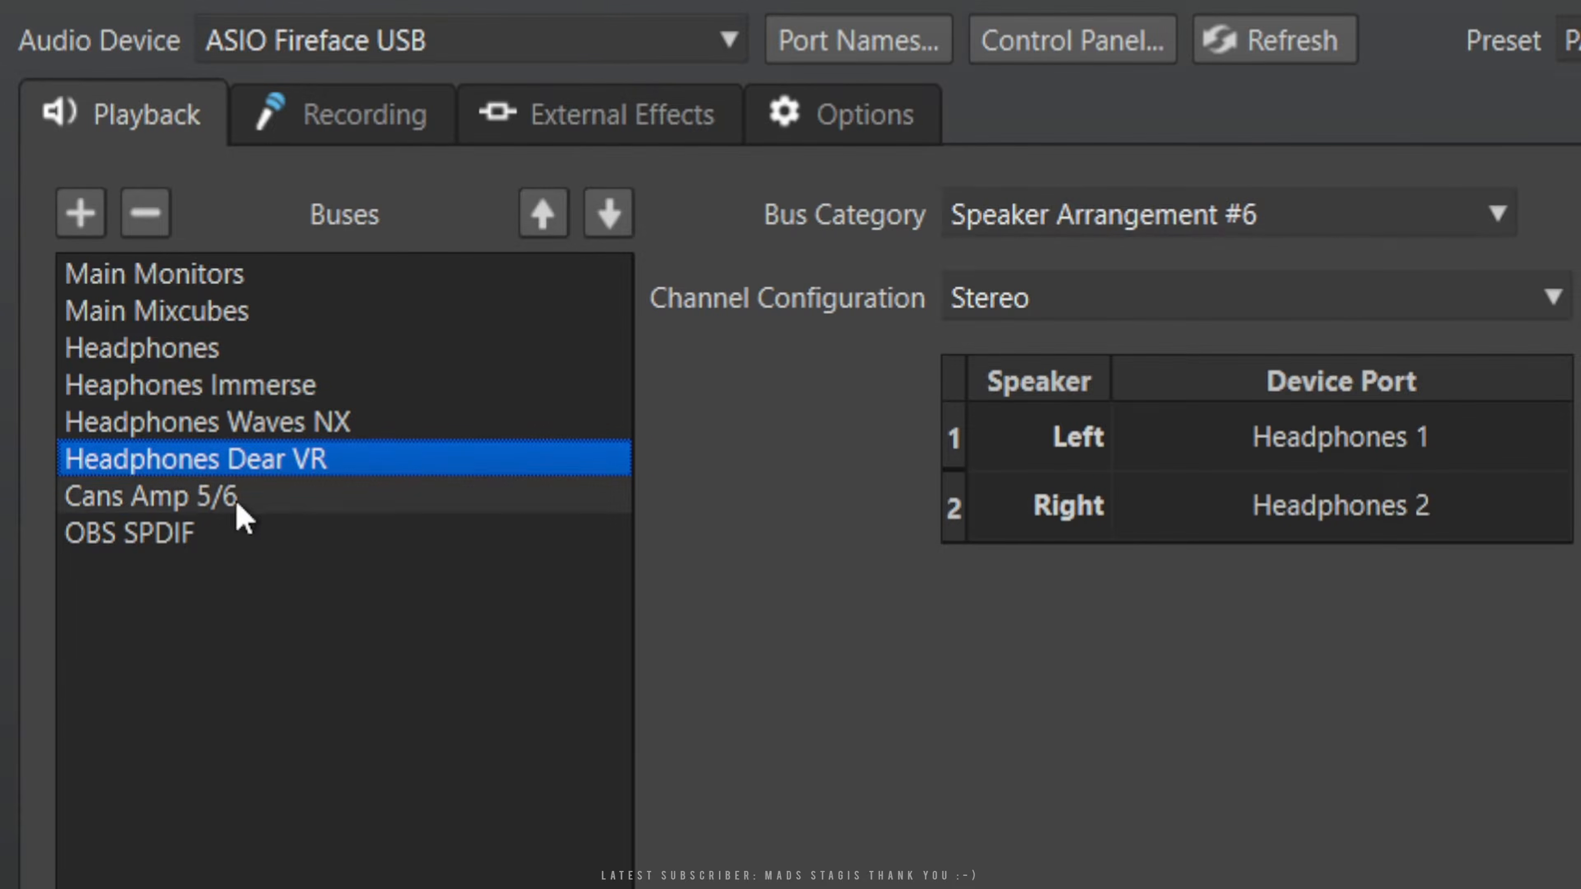
{"action": "left_click", "coordinate": [177, 498]}
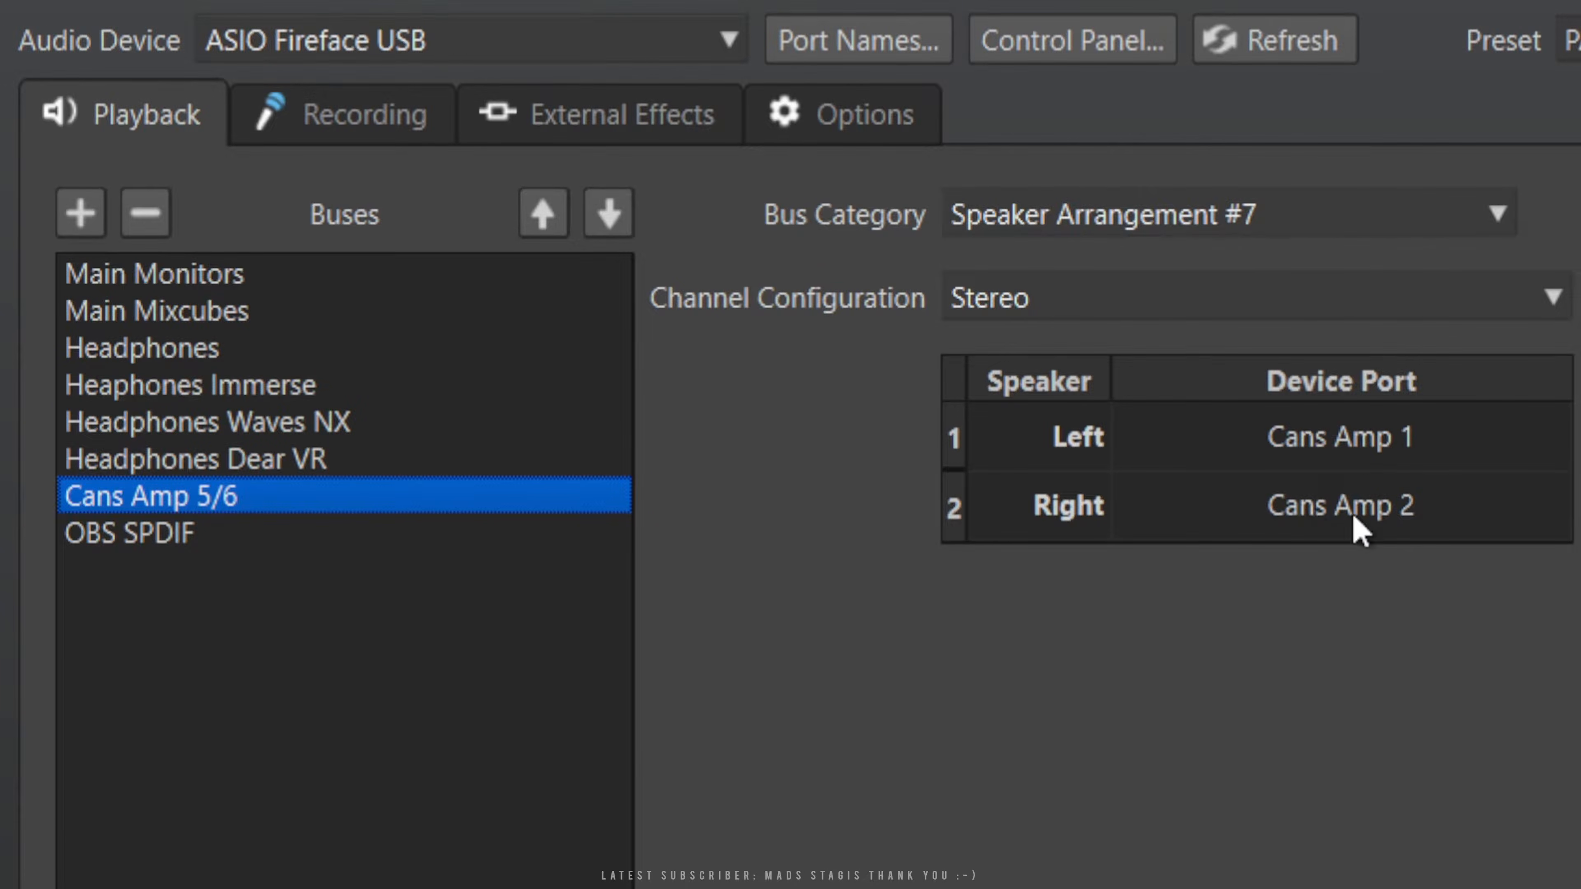
{"action": "left_click", "coordinate": [137, 536]}
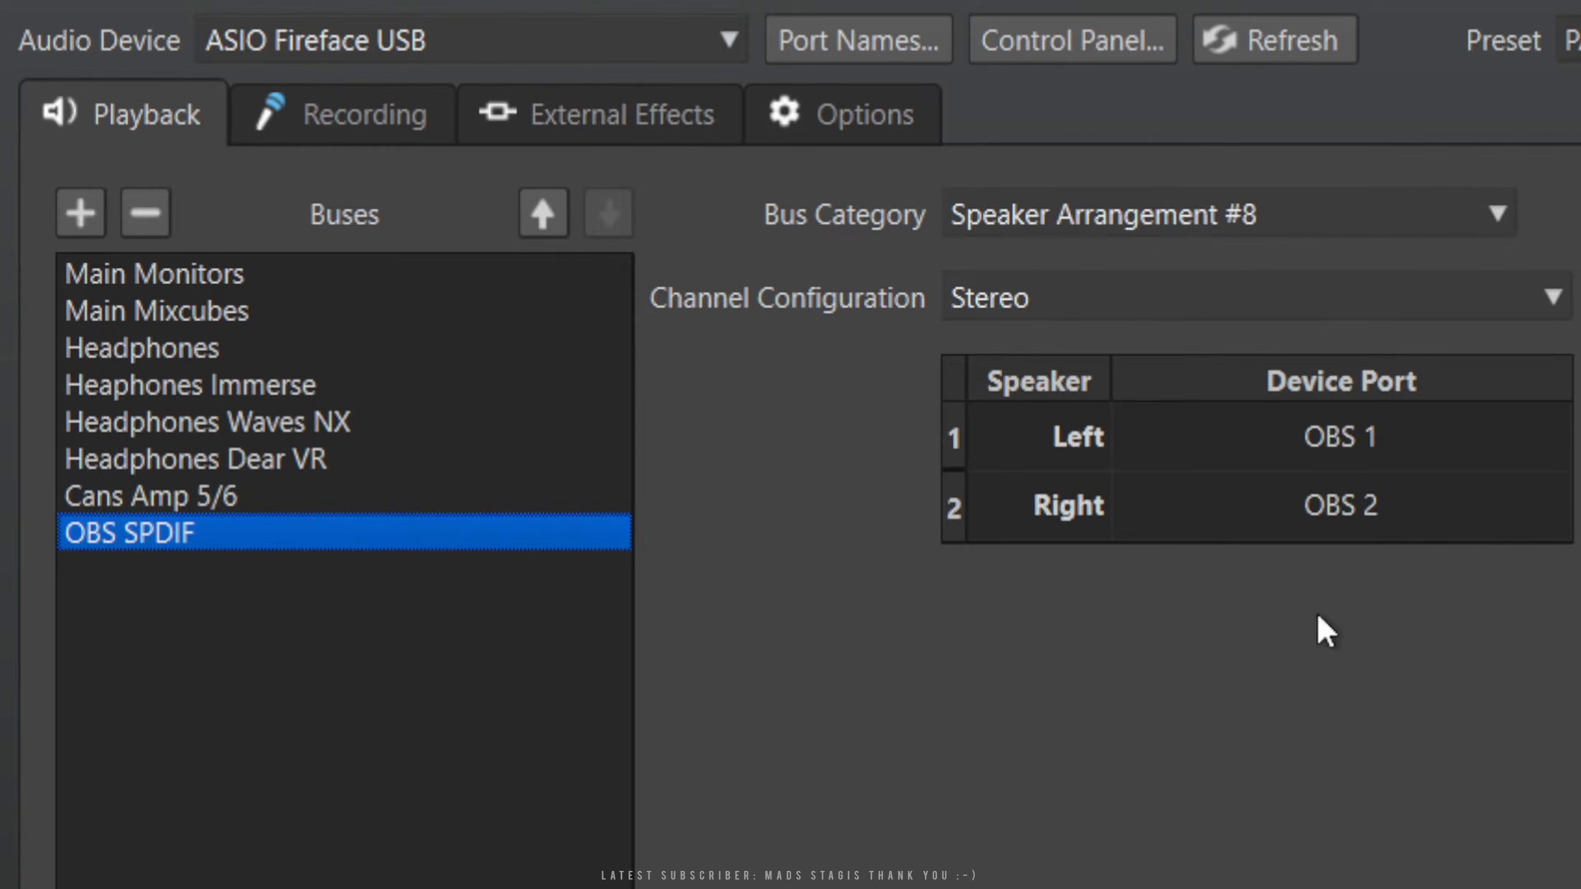
Recheck the Main Monitors, Headphones Dear VR and Headphones Waves NX buses, and view the custom names of the output audio ports.
{"action": "left_click", "coordinate": [150, 283]}
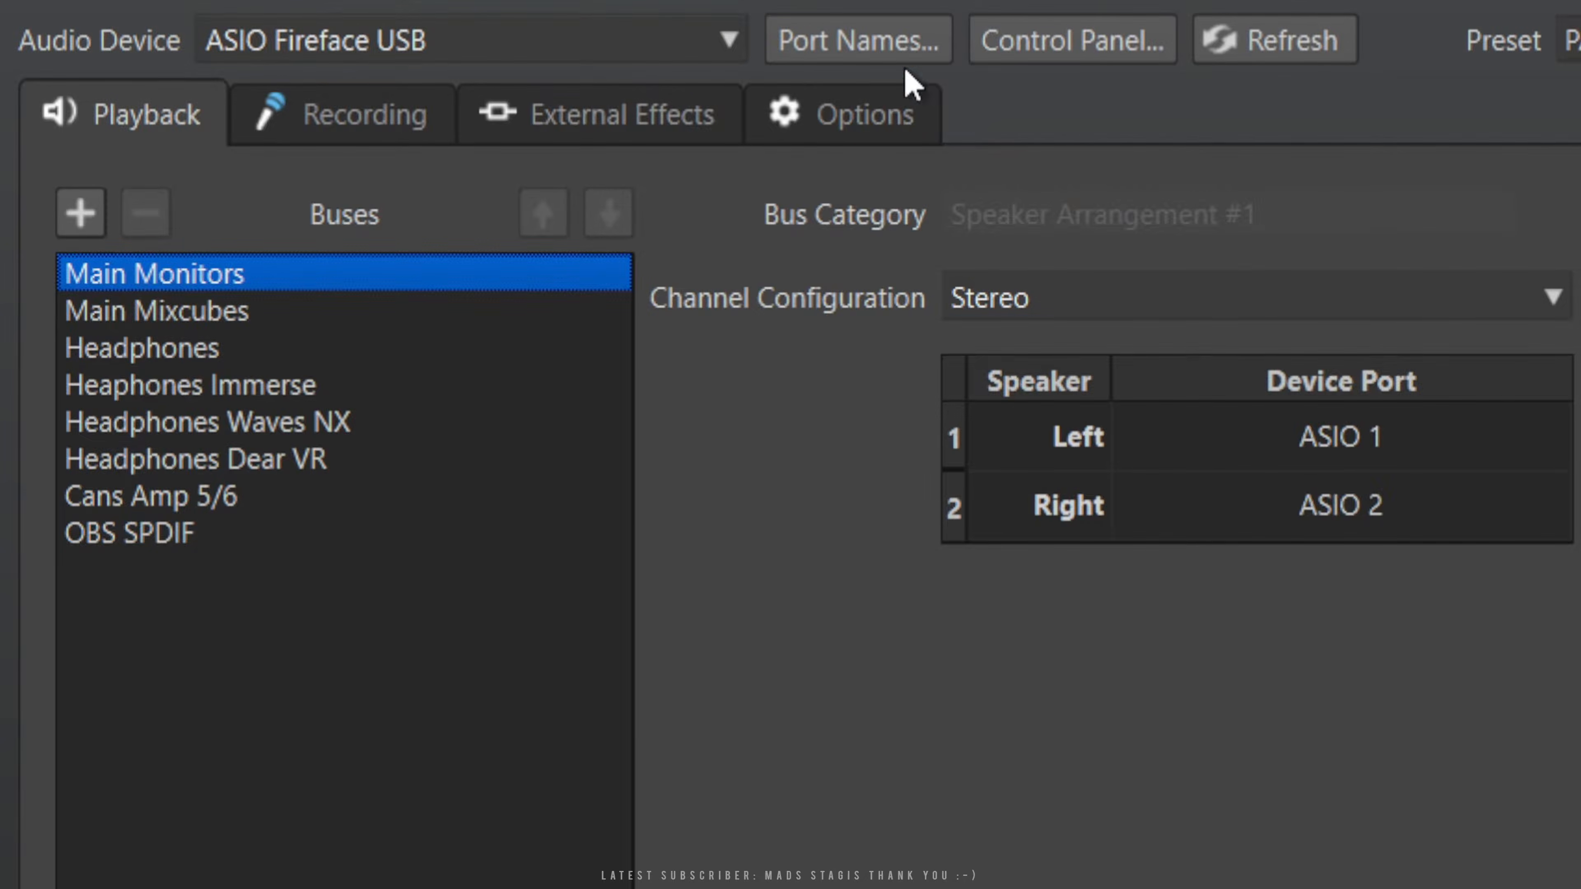
{"action": "left_click", "coordinate": [245, 461]}
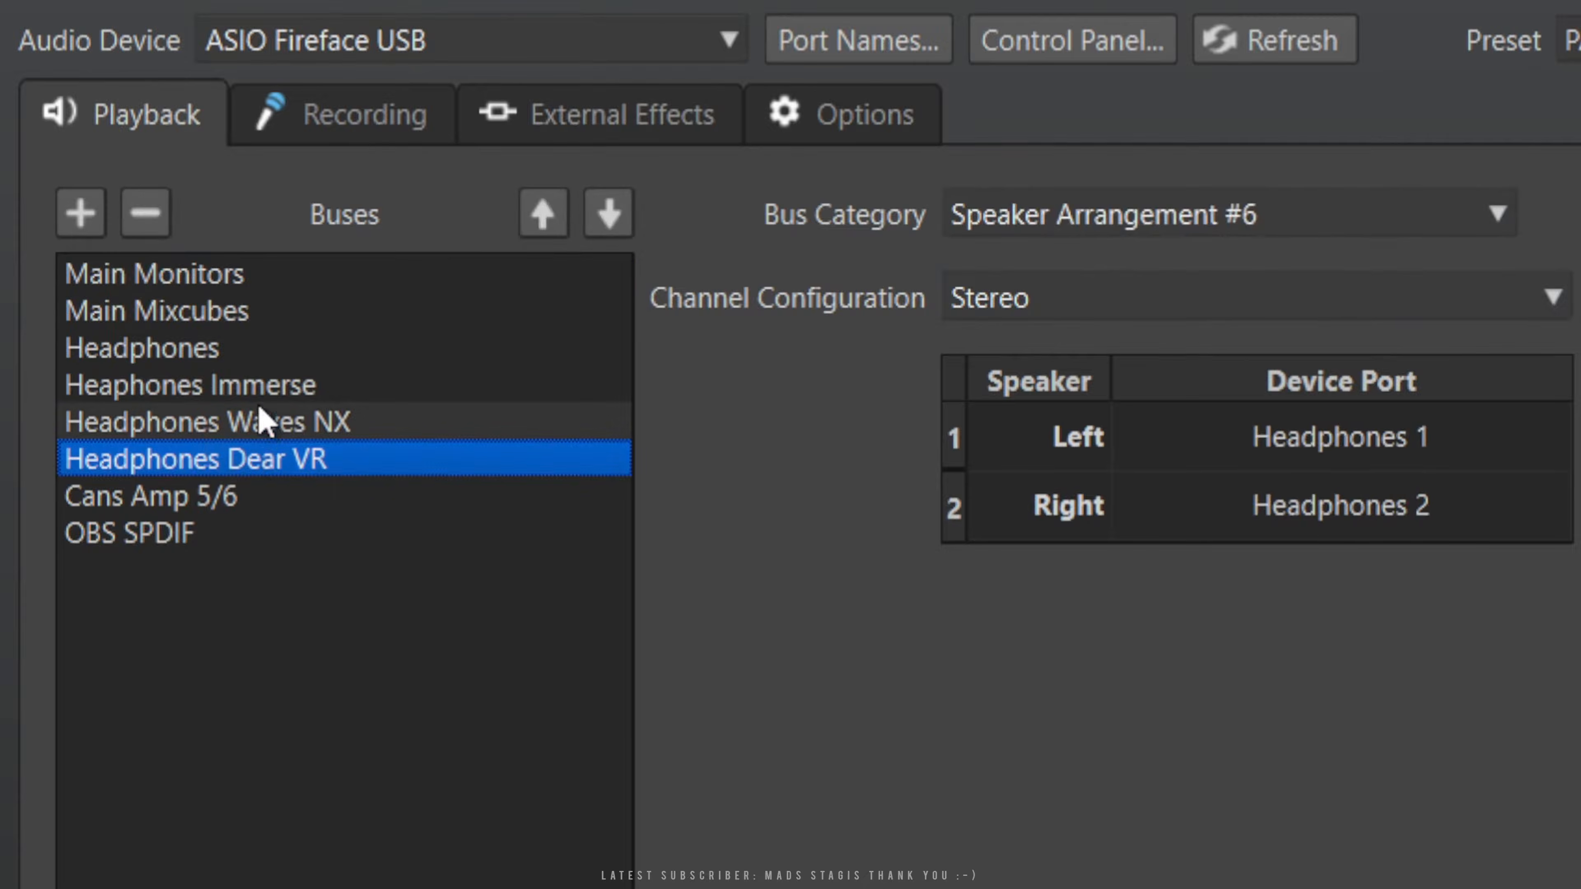
{"action": "left_click", "coordinate": [264, 424]}
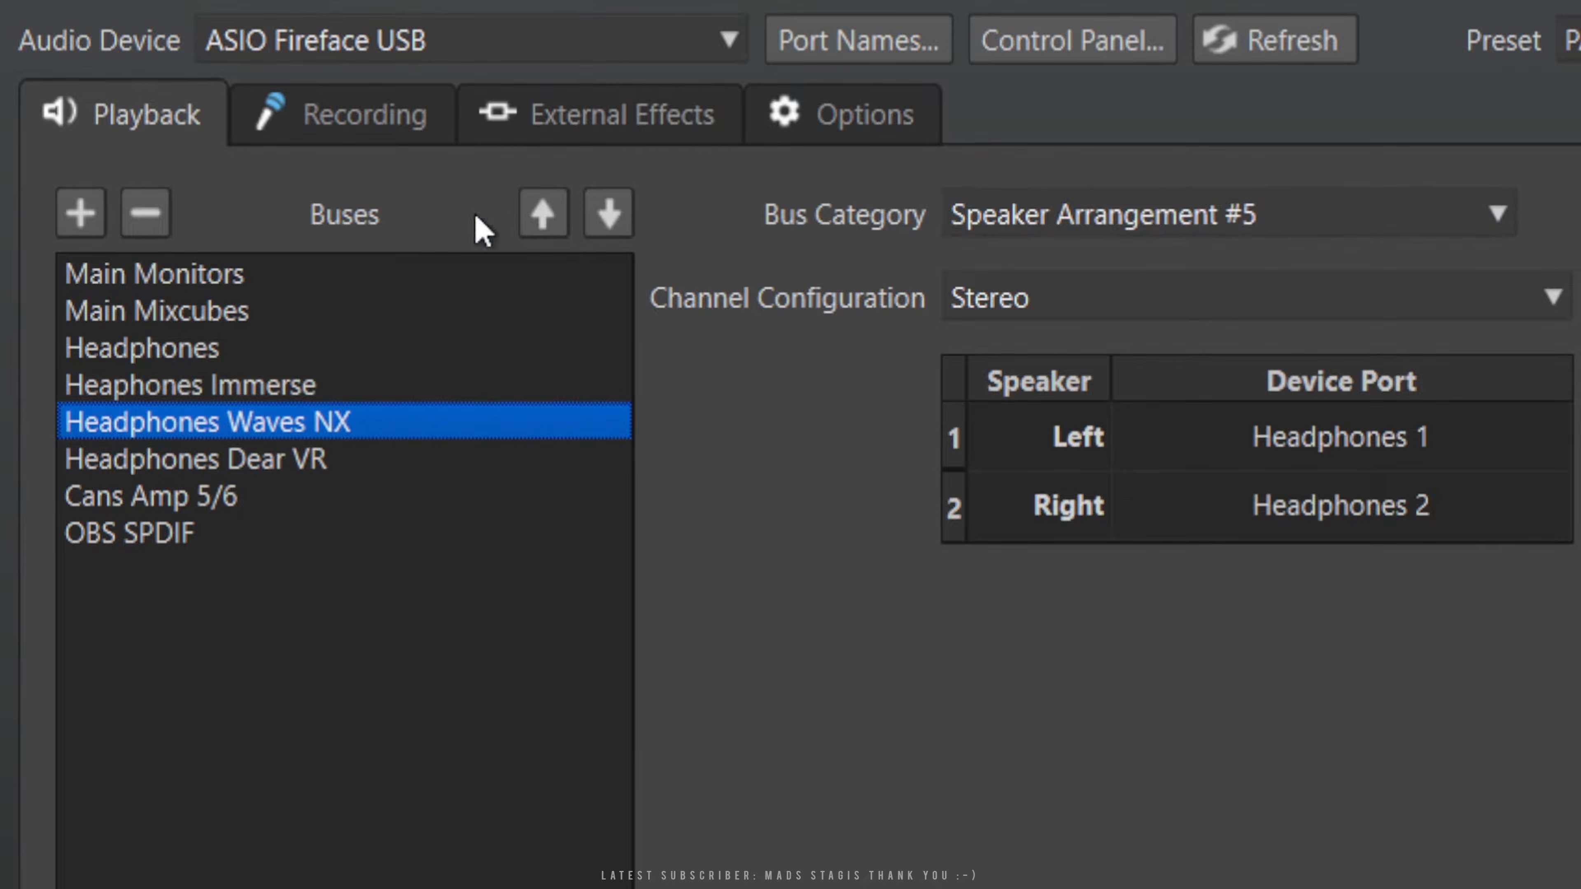
{"action": "left_click", "coordinate": [835, 49]}
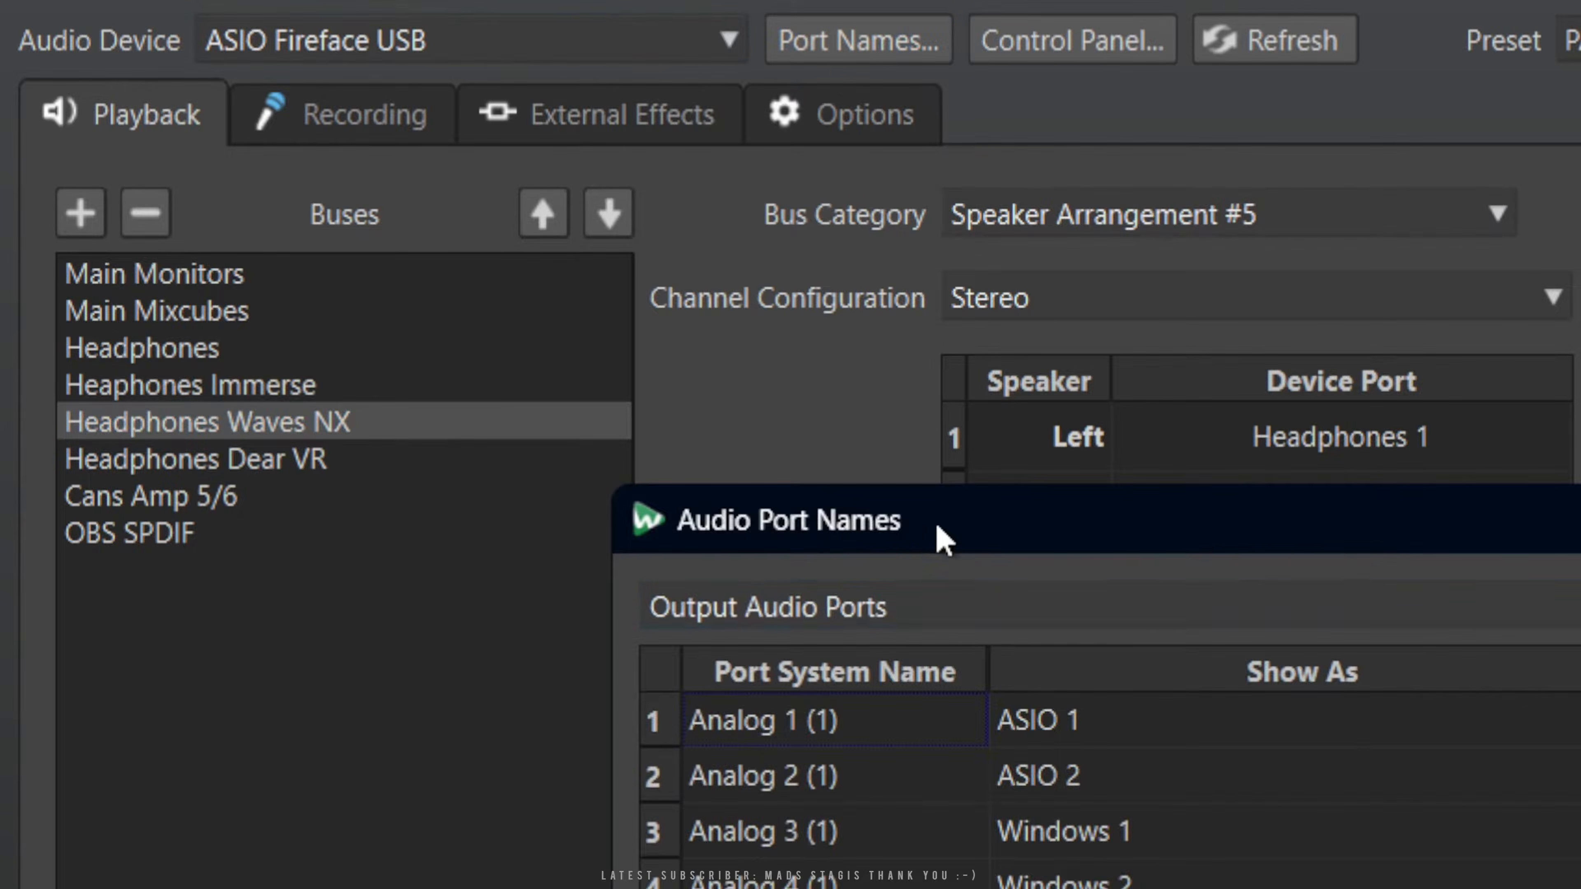
{"action": "left_click_drag", "start_coordinate": [936, 526], "coordinate": [677, 0]}
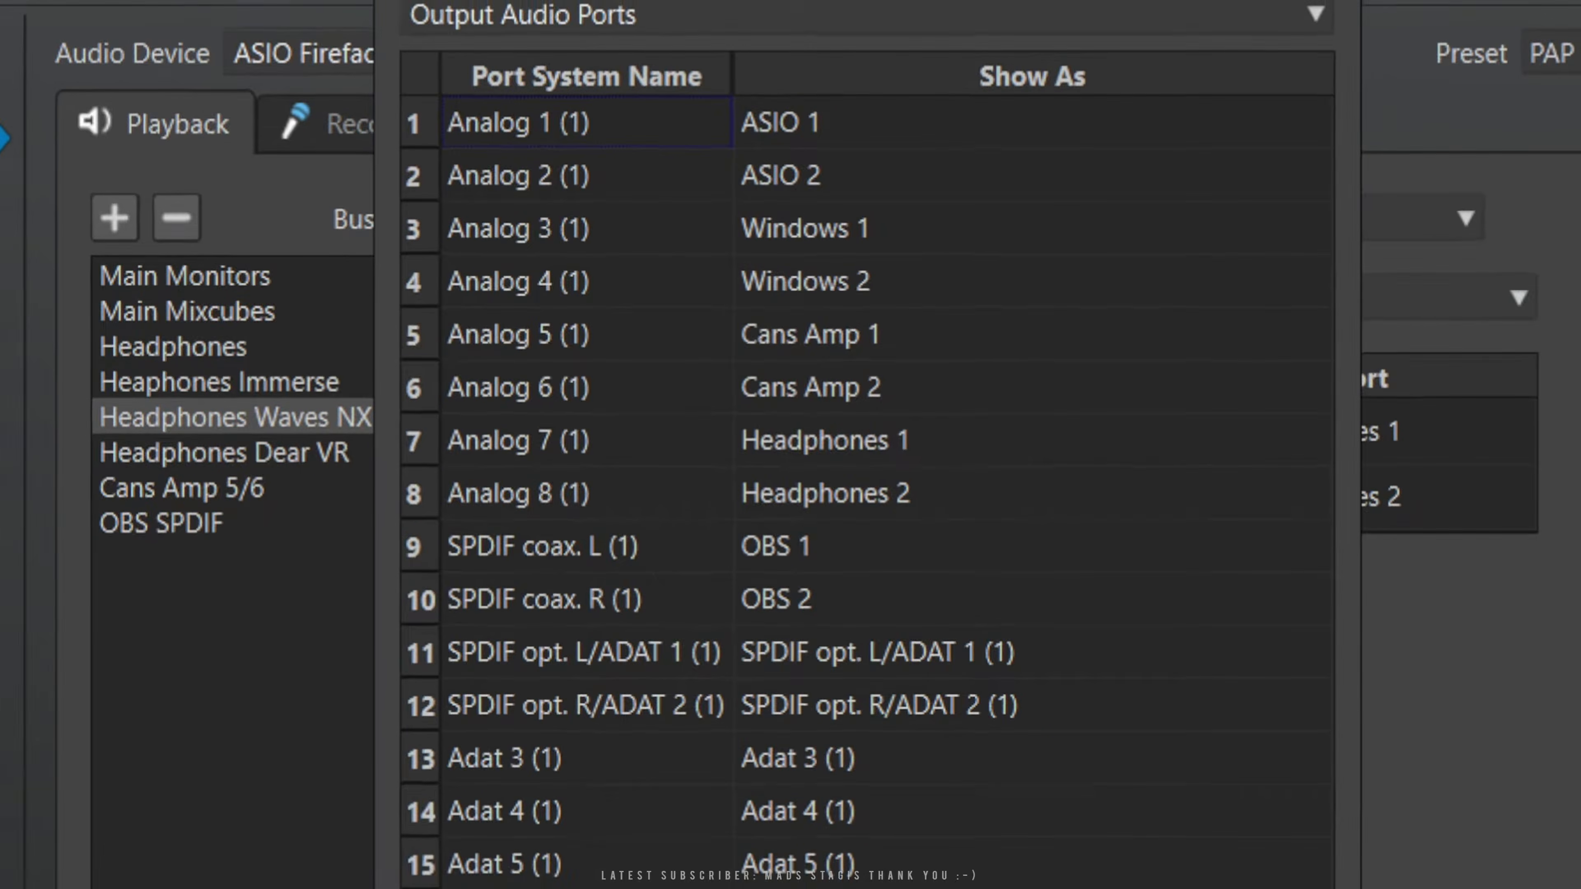
{"action": "left_click", "coordinate": [1045, 761]}
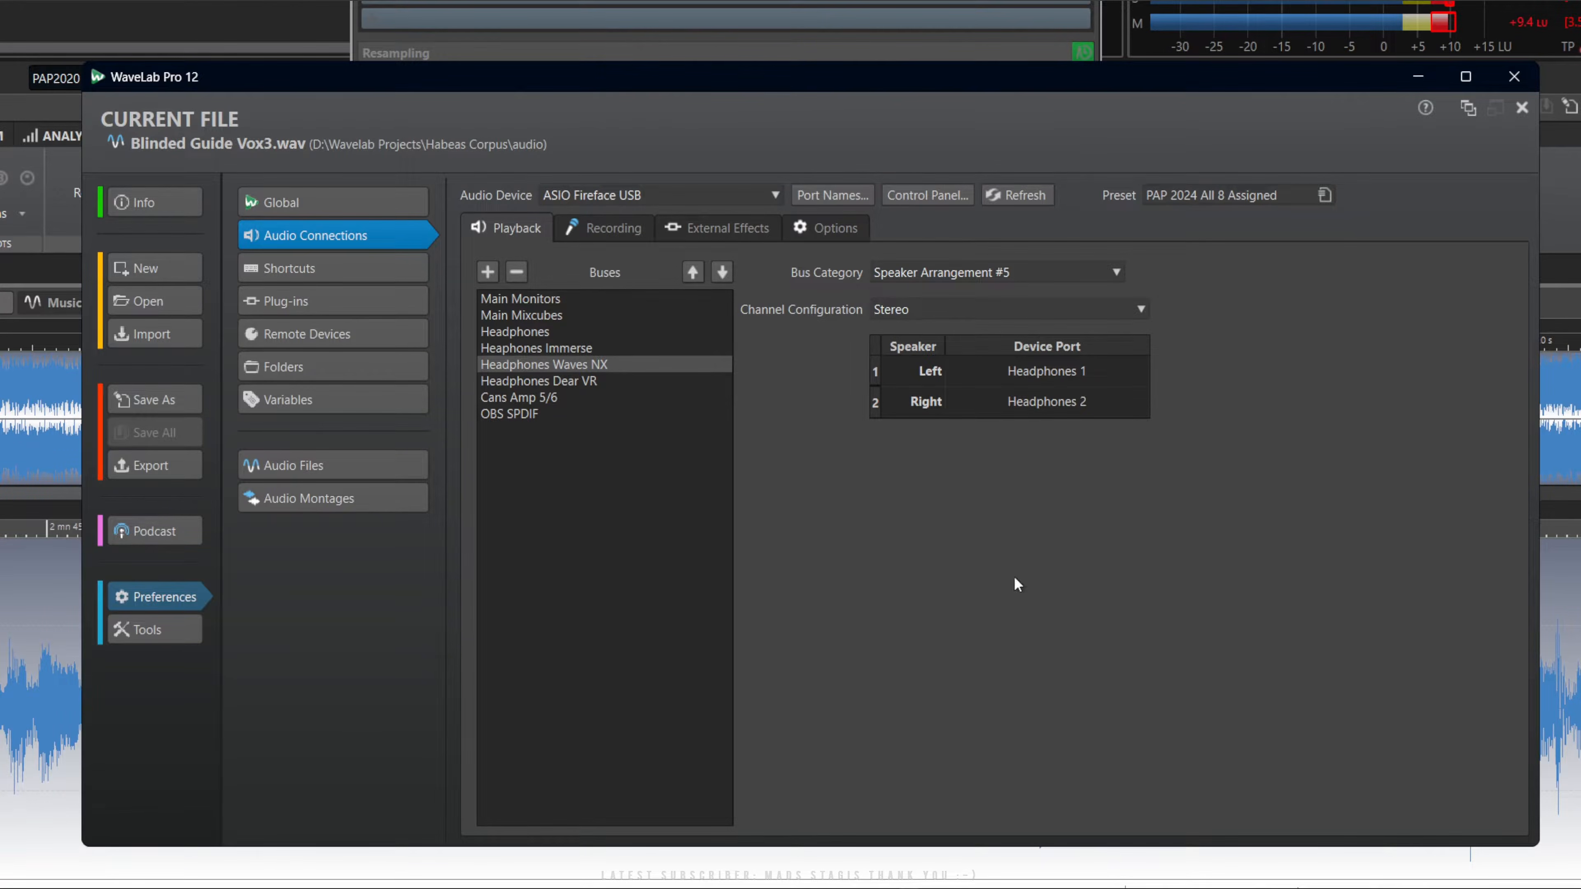
Go through all eight playback buses from Main Monitors to OBS SPDIF to compare their speaker arrangements and ports.
{"action": "left_click", "coordinate": [524, 413]}
{"action": "left_click", "coordinate": [541, 301]}
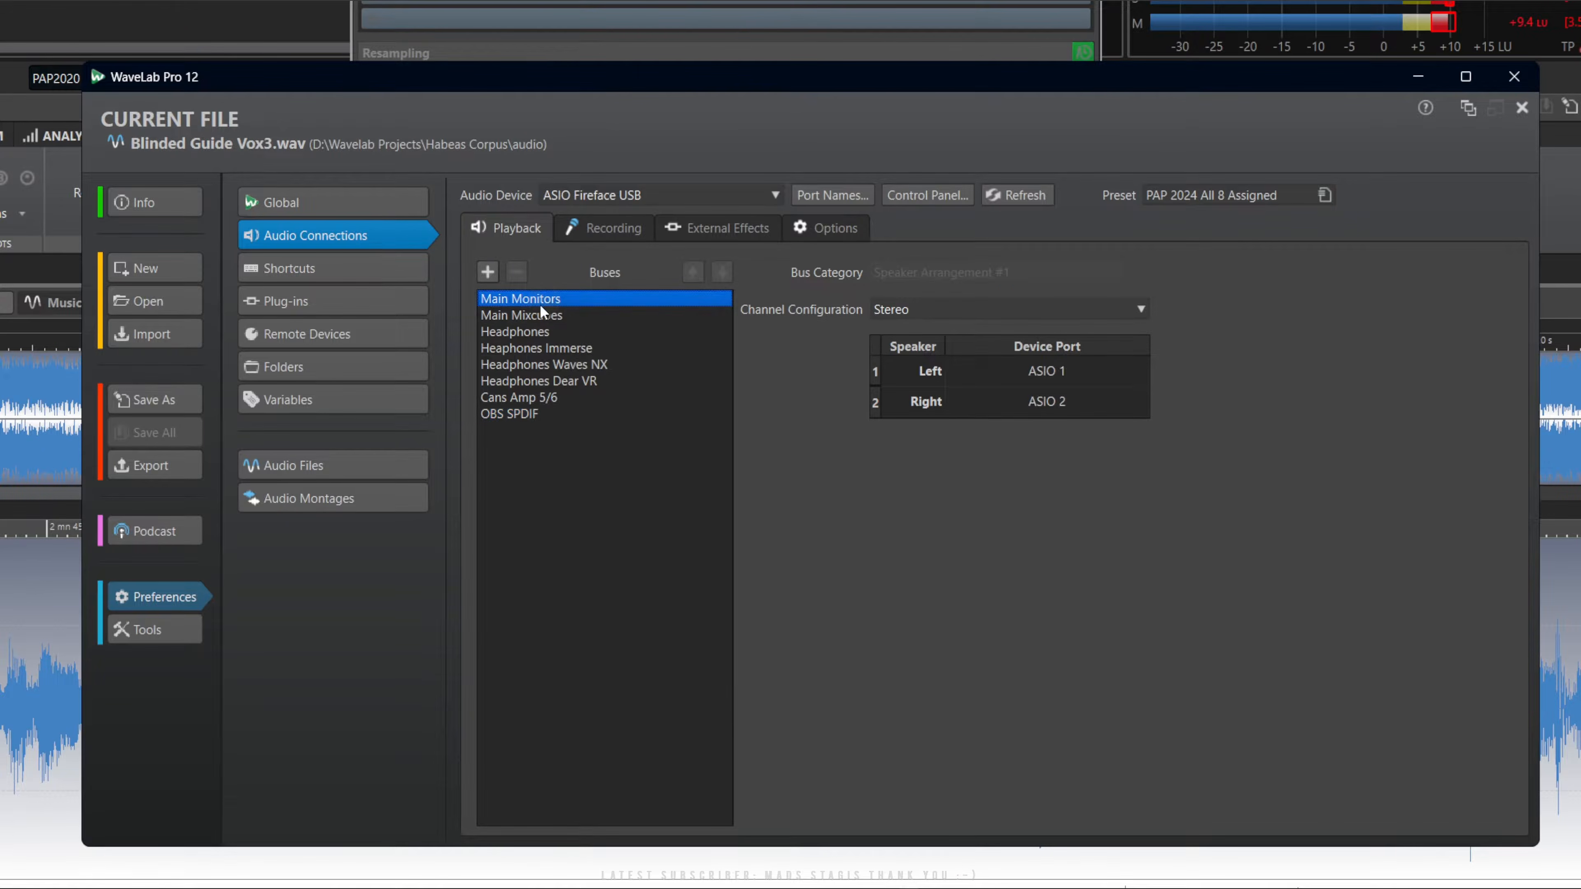
{"action": "left_click", "coordinate": [538, 315]}
{"action": "left_click", "coordinate": [532, 331]}
{"action": "left_click", "coordinate": [535, 348]}
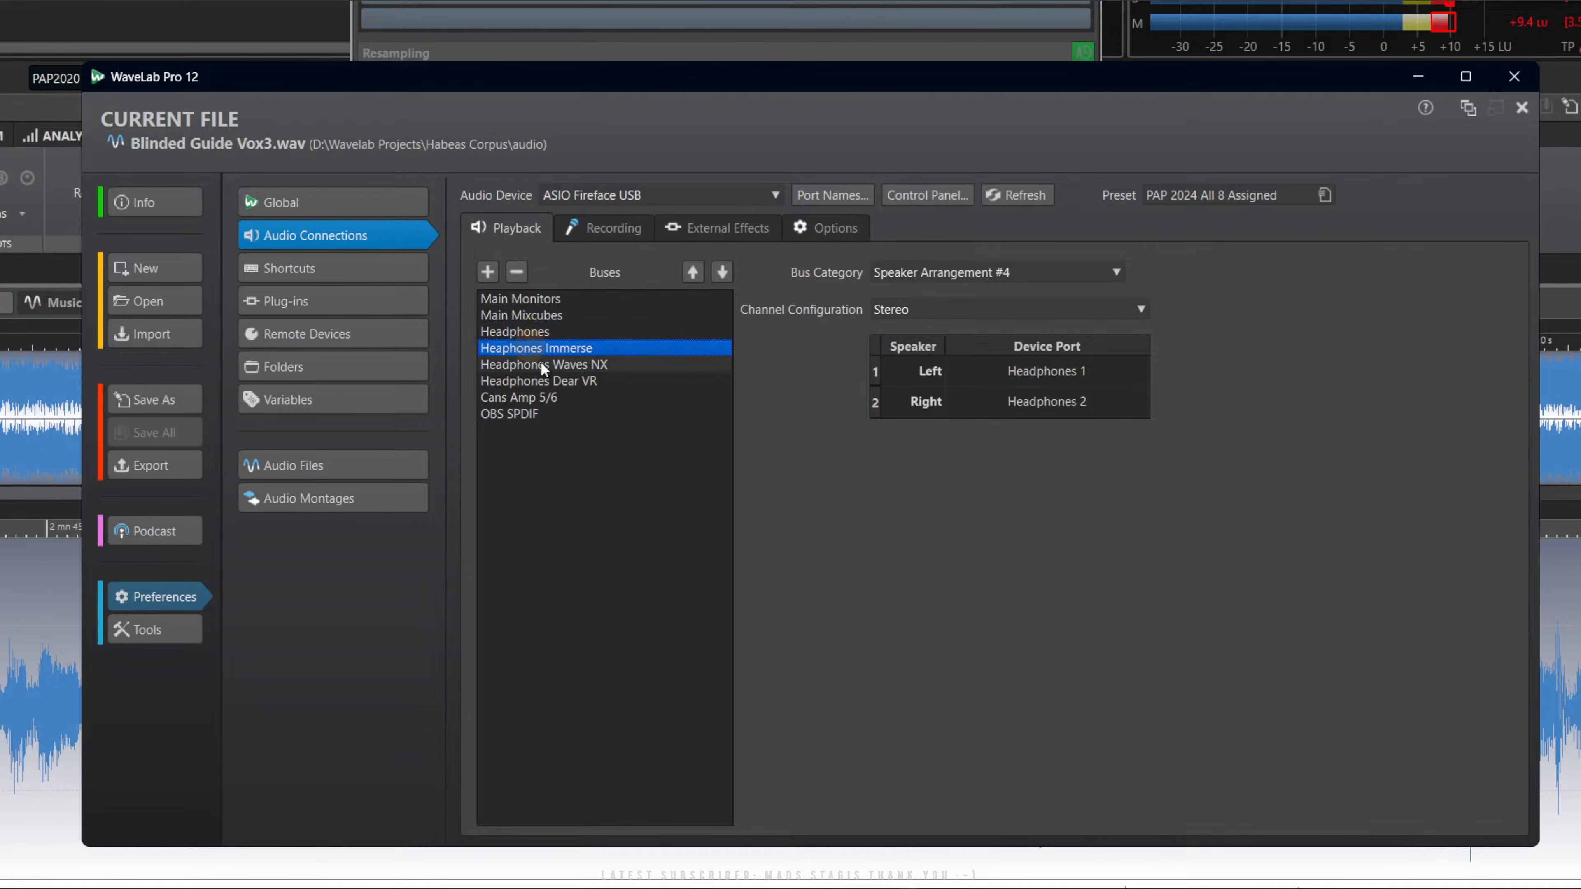
{"action": "left_click", "coordinate": [540, 364]}
{"action": "left_click", "coordinate": [539, 381]}
{"action": "left_click", "coordinate": [534, 397]}
{"action": "left_click", "coordinate": [533, 413]}
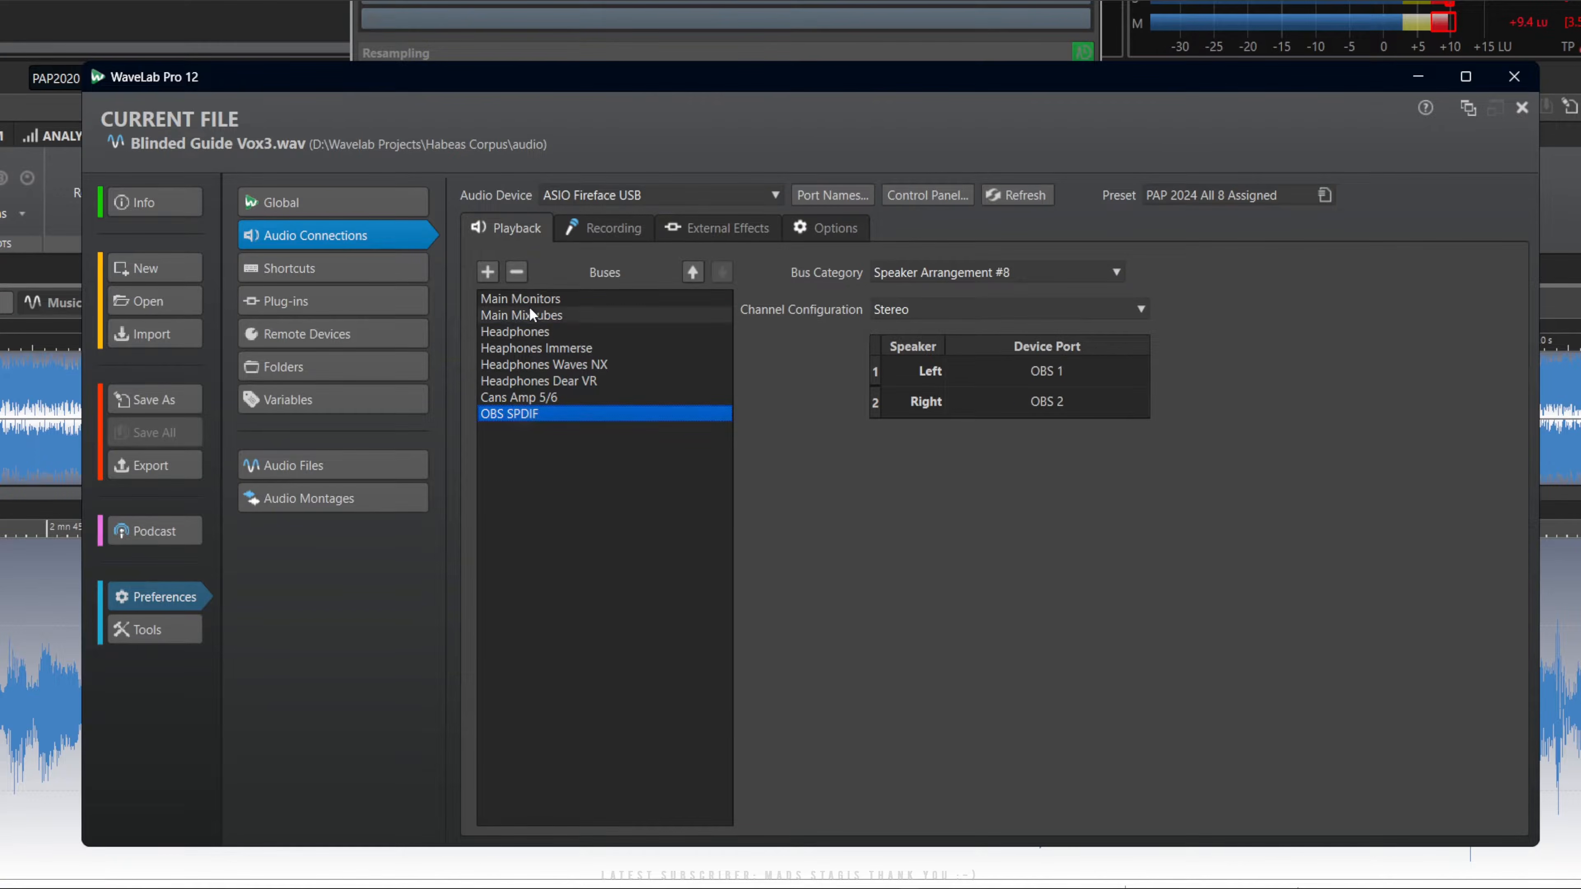
Recheck the Main Mixcubes and Main Monitors buses, view the saved audio connection presets without loading one, and close the preferences.
{"action": "left_click", "coordinate": [530, 315]}
{"action": "left_click", "coordinate": [530, 300]}
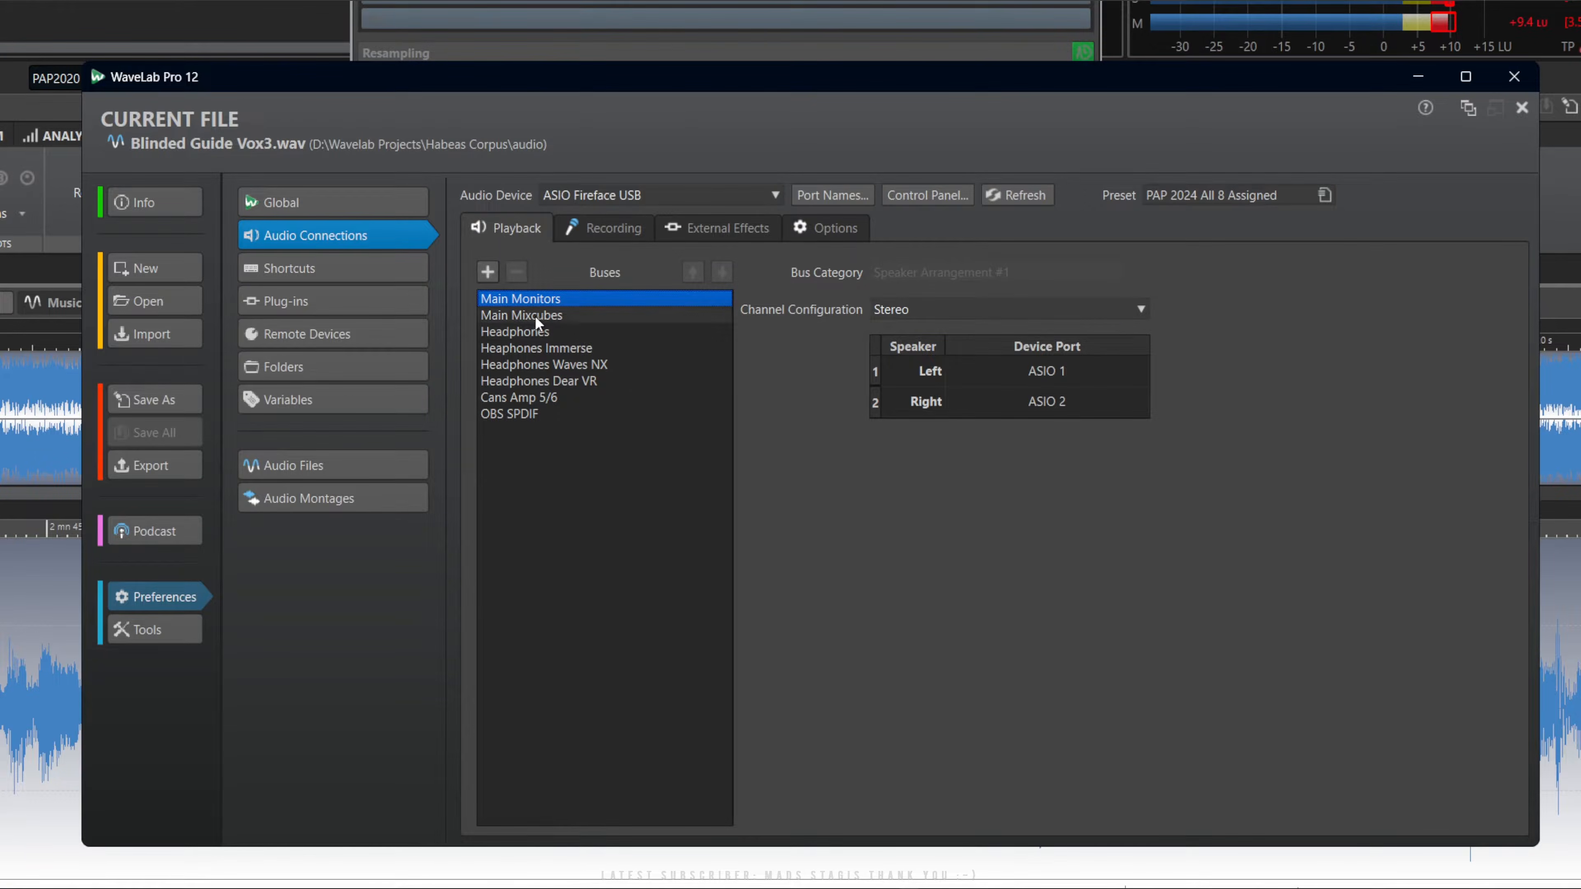
{"action": "left_click", "coordinate": [1186, 194]}
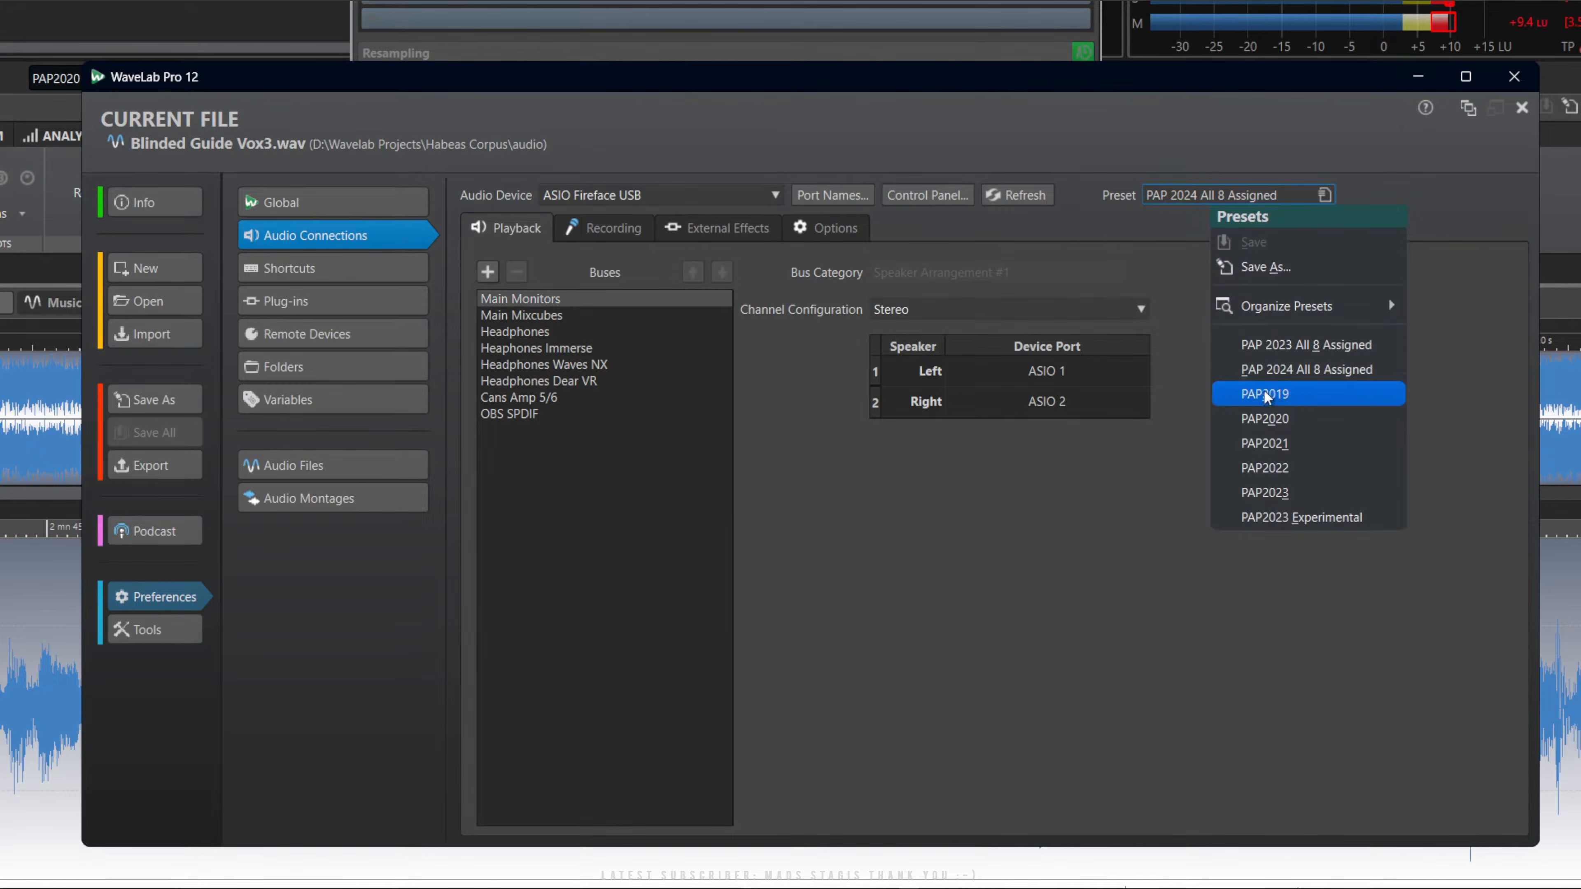
{"action": "left_click", "coordinate": [1111, 240]}
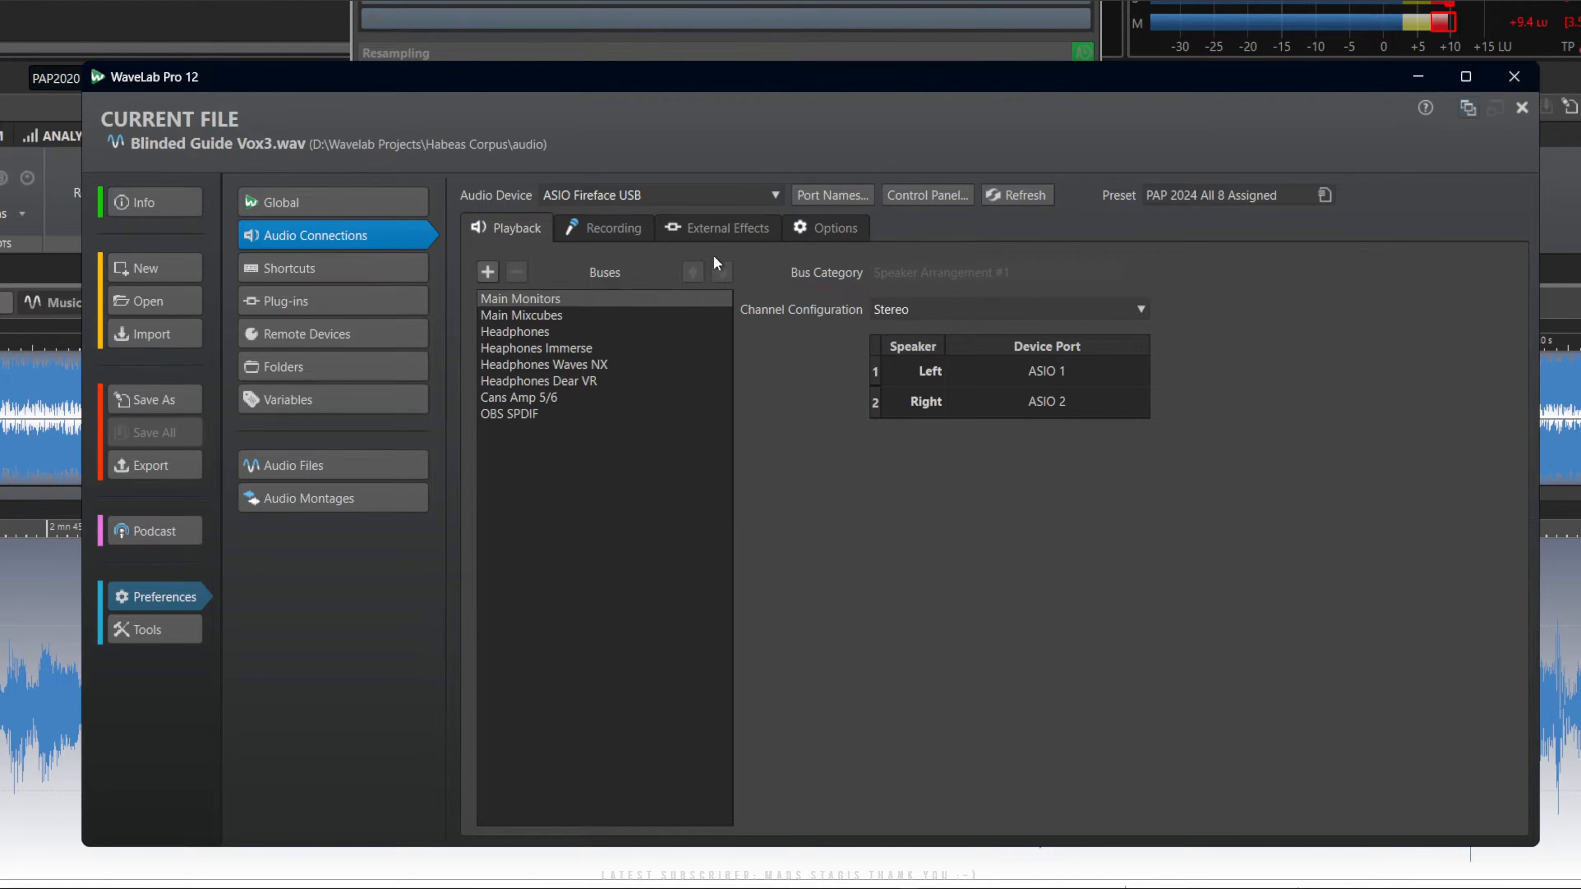
{"action": "left_click", "coordinate": [1513, 77]}
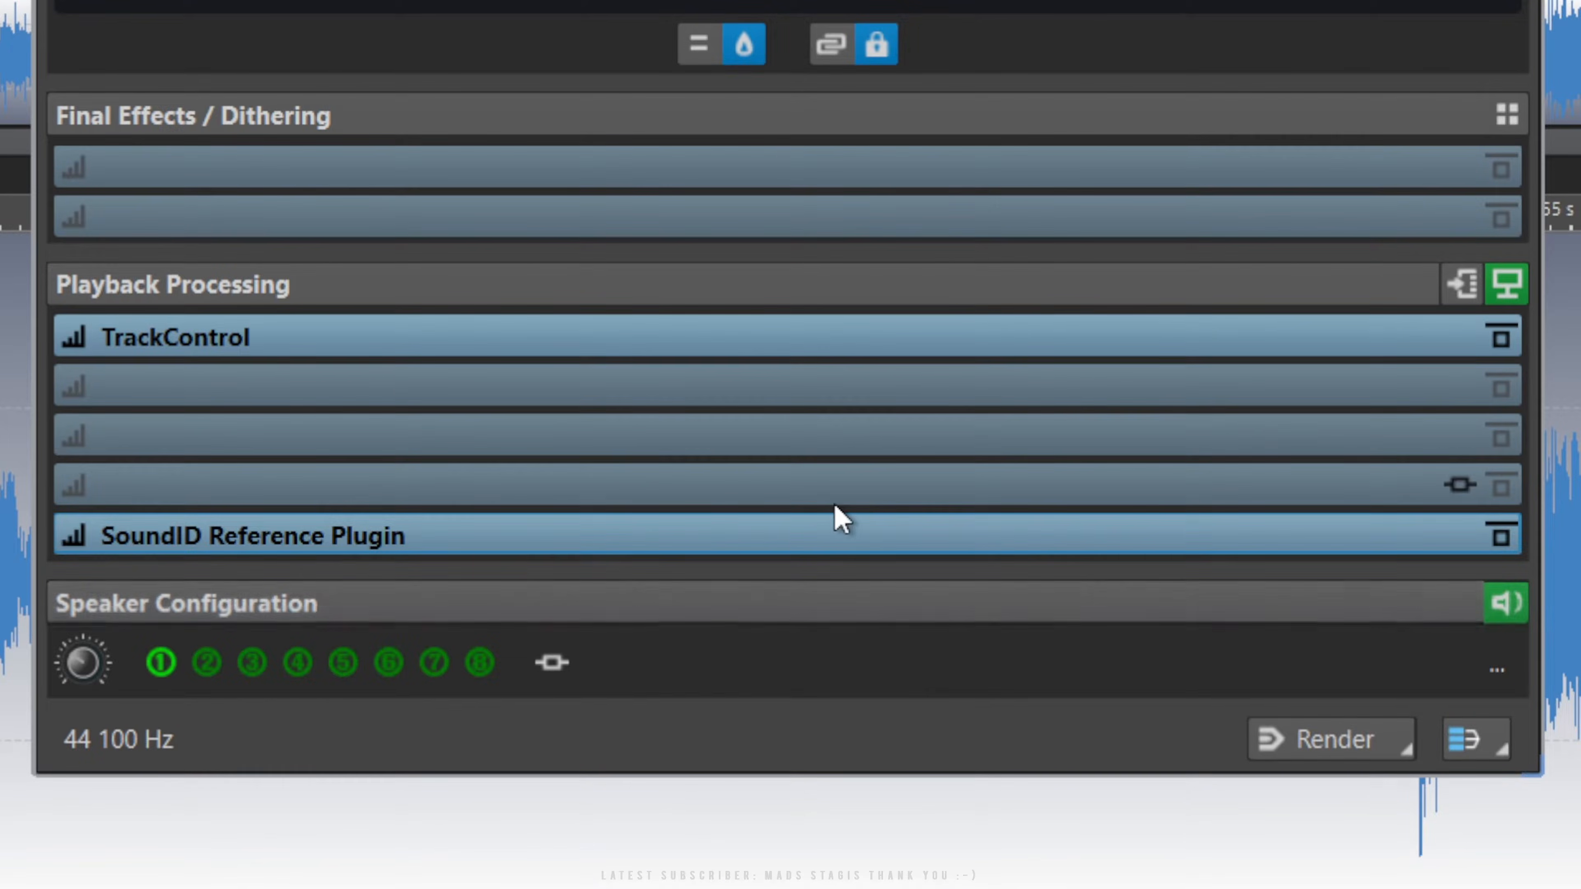
Load Steinberg's SuperVision into the empty Playback Processing slot below TrackControl and move its window up.
{"action": "left_click", "coordinate": [475, 387]}
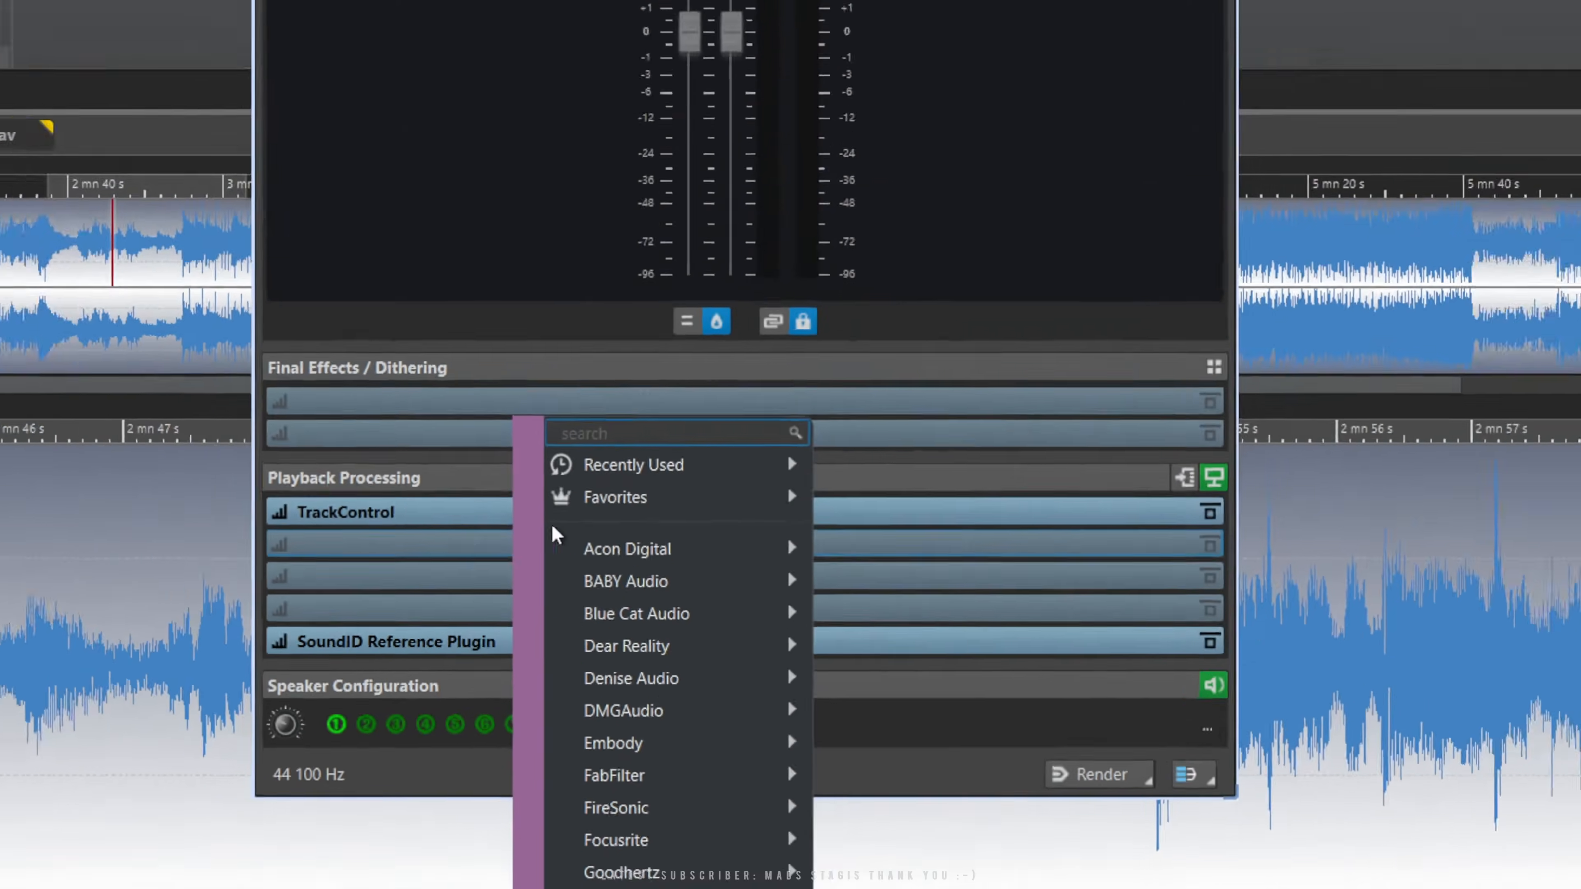
{"action": "mouse_move", "coordinate": [578, 266]}
{"action": "type", "text": "supe"}
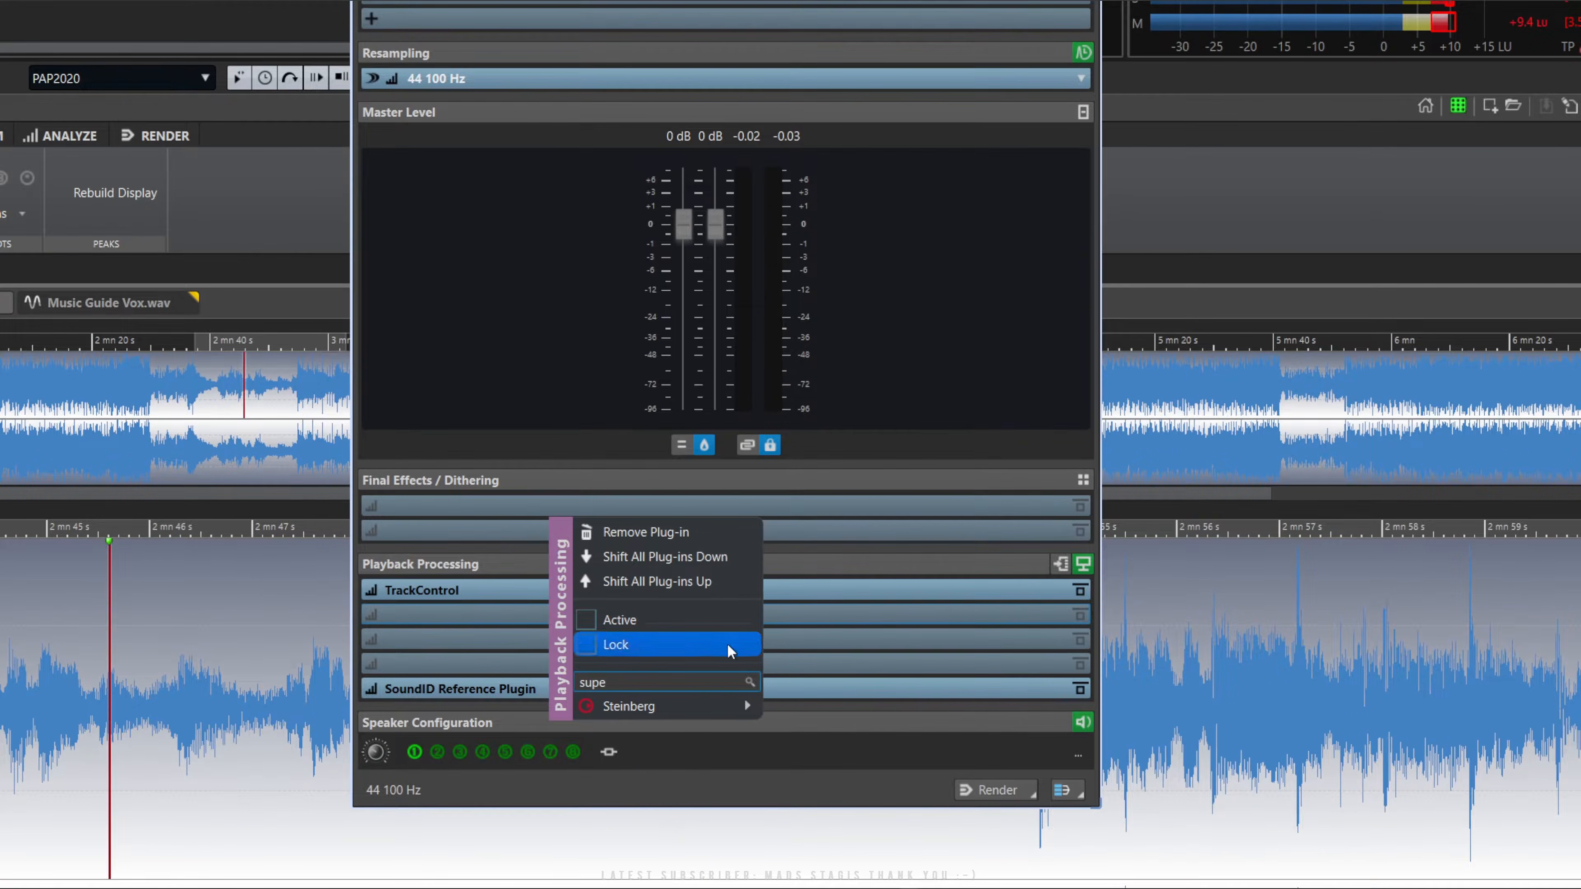
{"action": "mouse_move", "coordinate": [711, 710]}
{"action": "mouse_move", "coordinate": [834, 709]}
{"action": "left_click", "coordinate": [896, 709]}
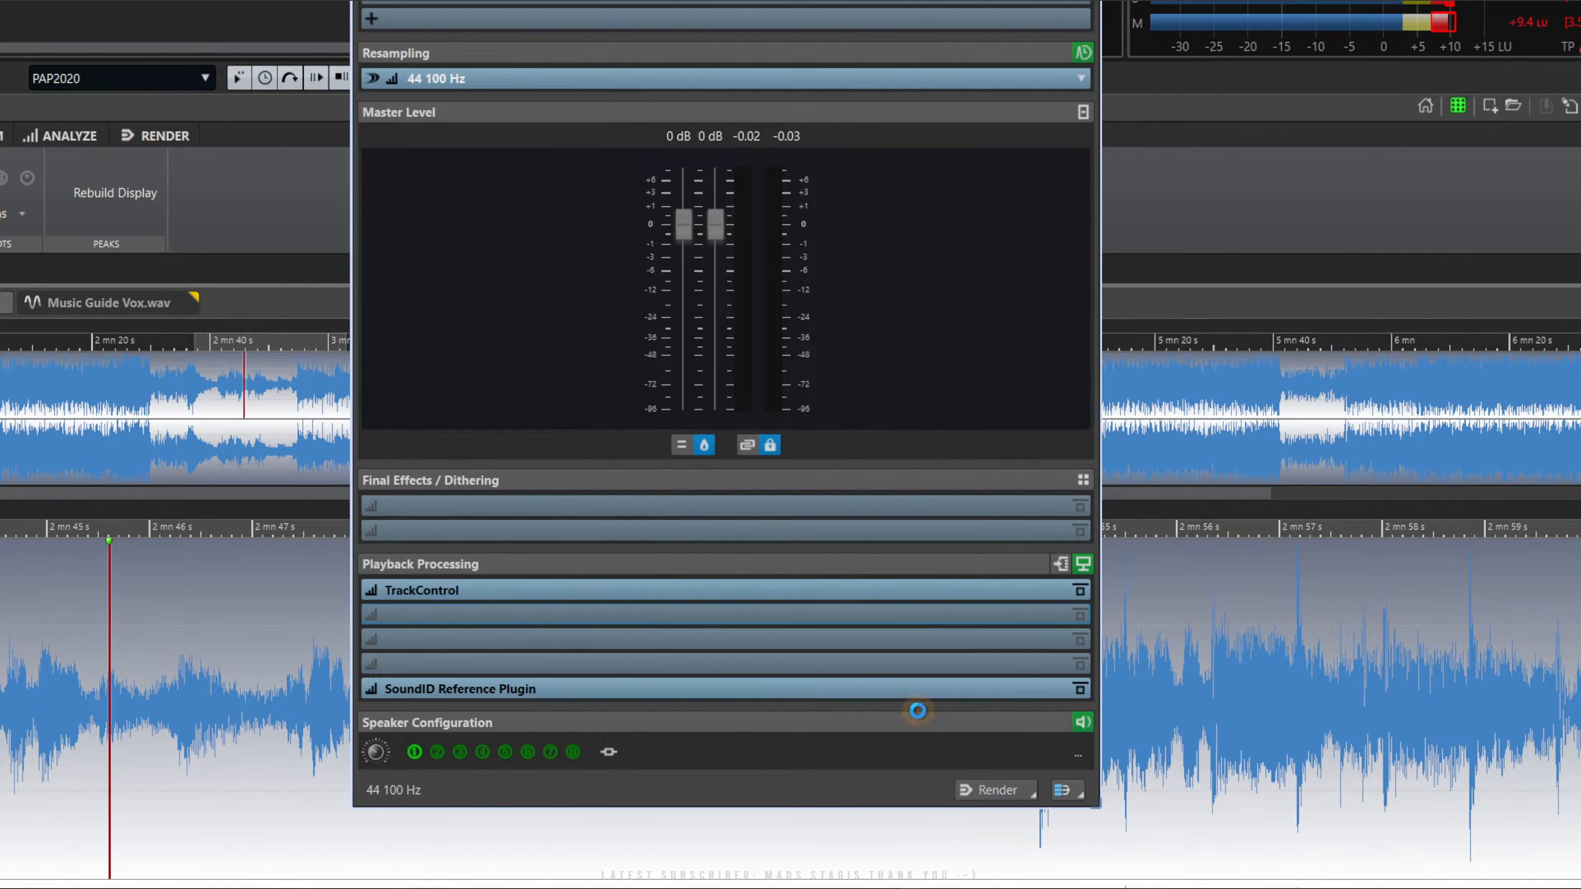
{"action": "left_click_drag", "start_coordinate": [814, 250], "coordinate": [741, 0]}
Play the audio to view the SuperVision meters, closing and reopening the plug-in window between playbacks.
{"action": "key", "text": "space"}
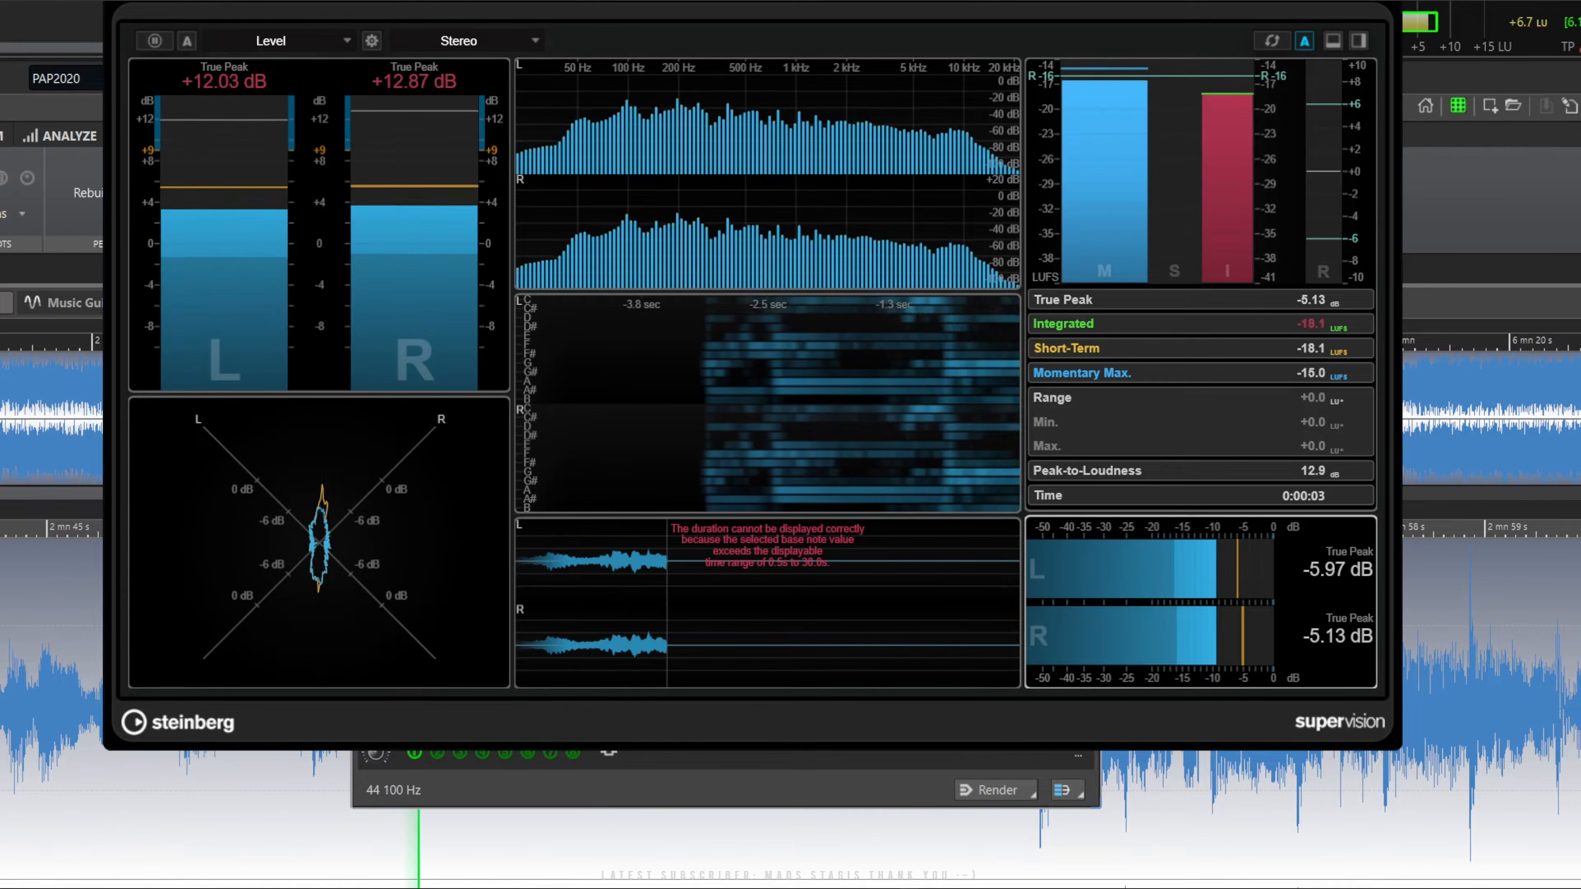
{"action": "mouse_move", "coordinate": [621, 0]}
{"action": "left_mouse_down"}
{"action": "mouse_move", "coordinate": [638, 4]}
{"action": "mouse_move", "coordinate": [627, 13]}
{"action": "left_mouse_up"}
{"action": "left_click", "coordinate": [1382, 5]}
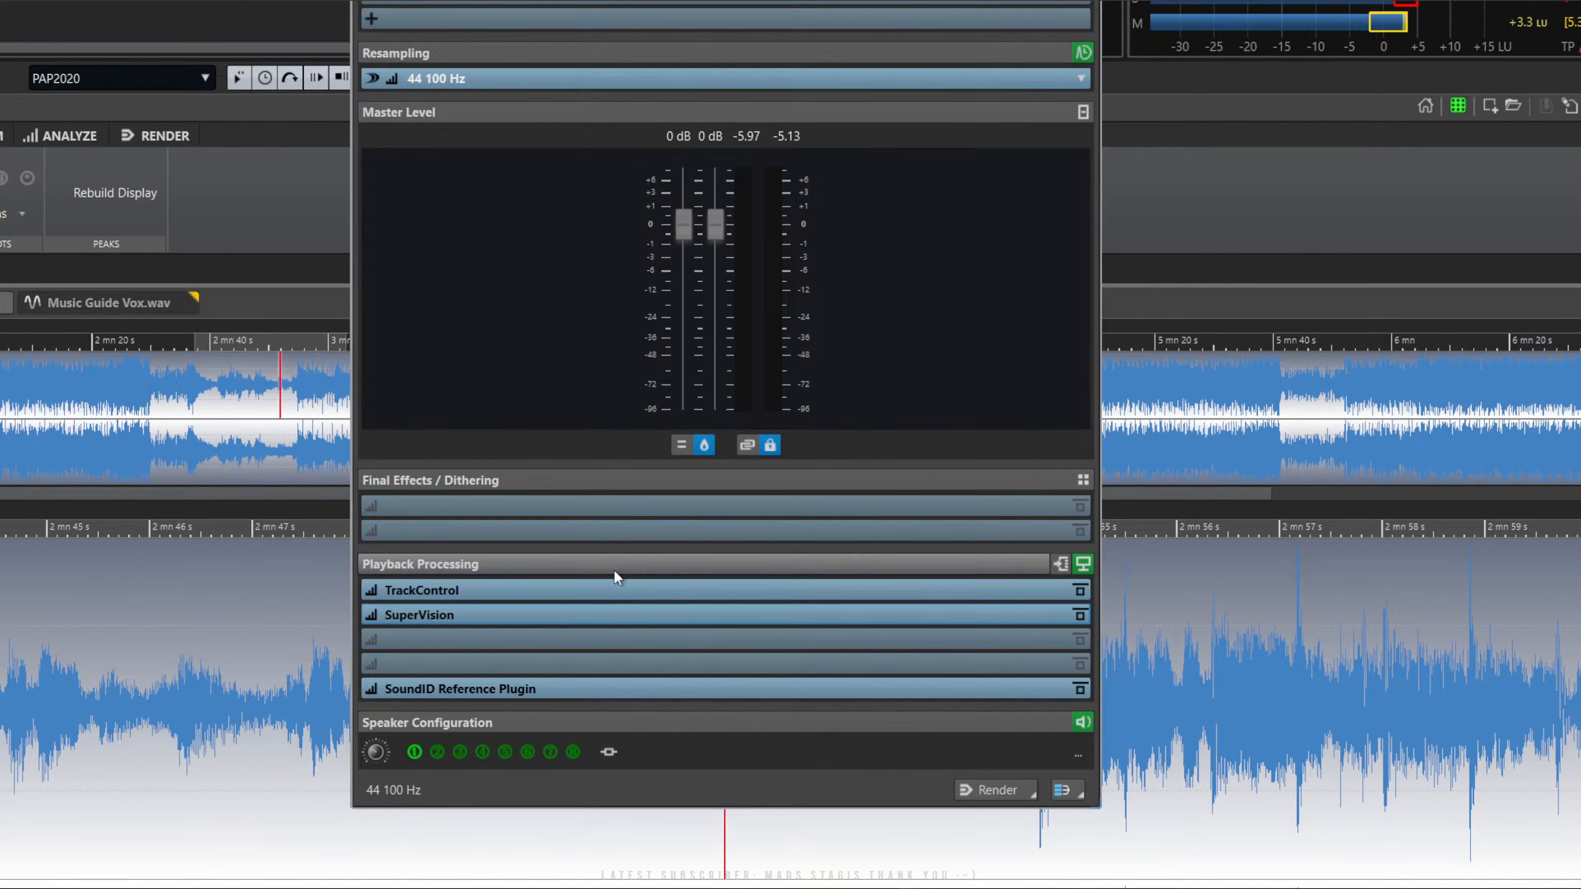
{"action": "left_click", "coordinate": [548, 616]}
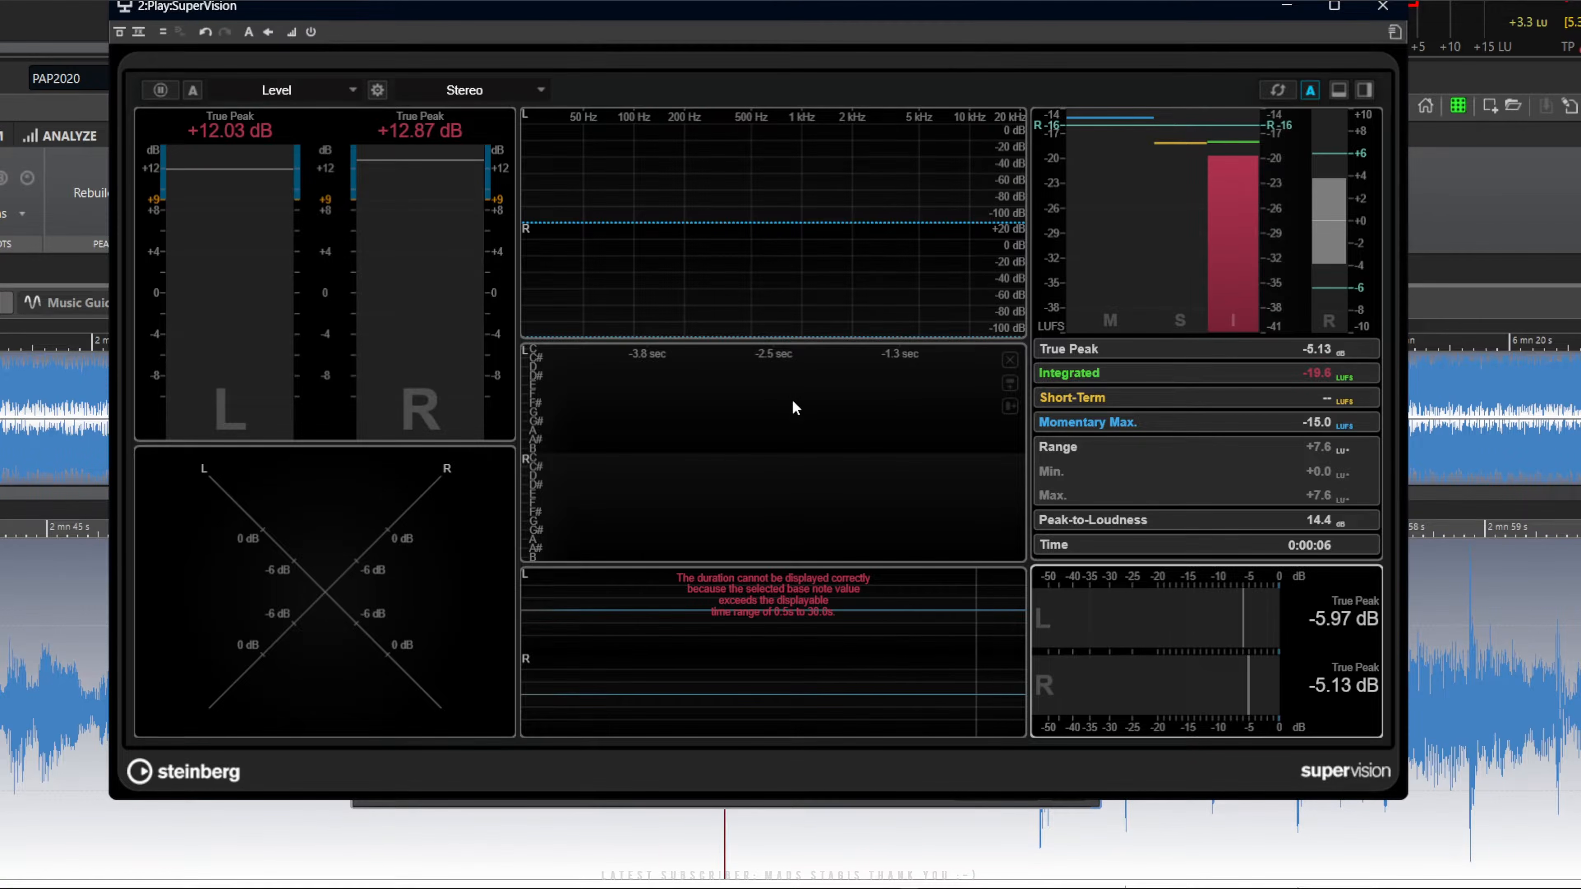
{"action": "key", "text": "space"}
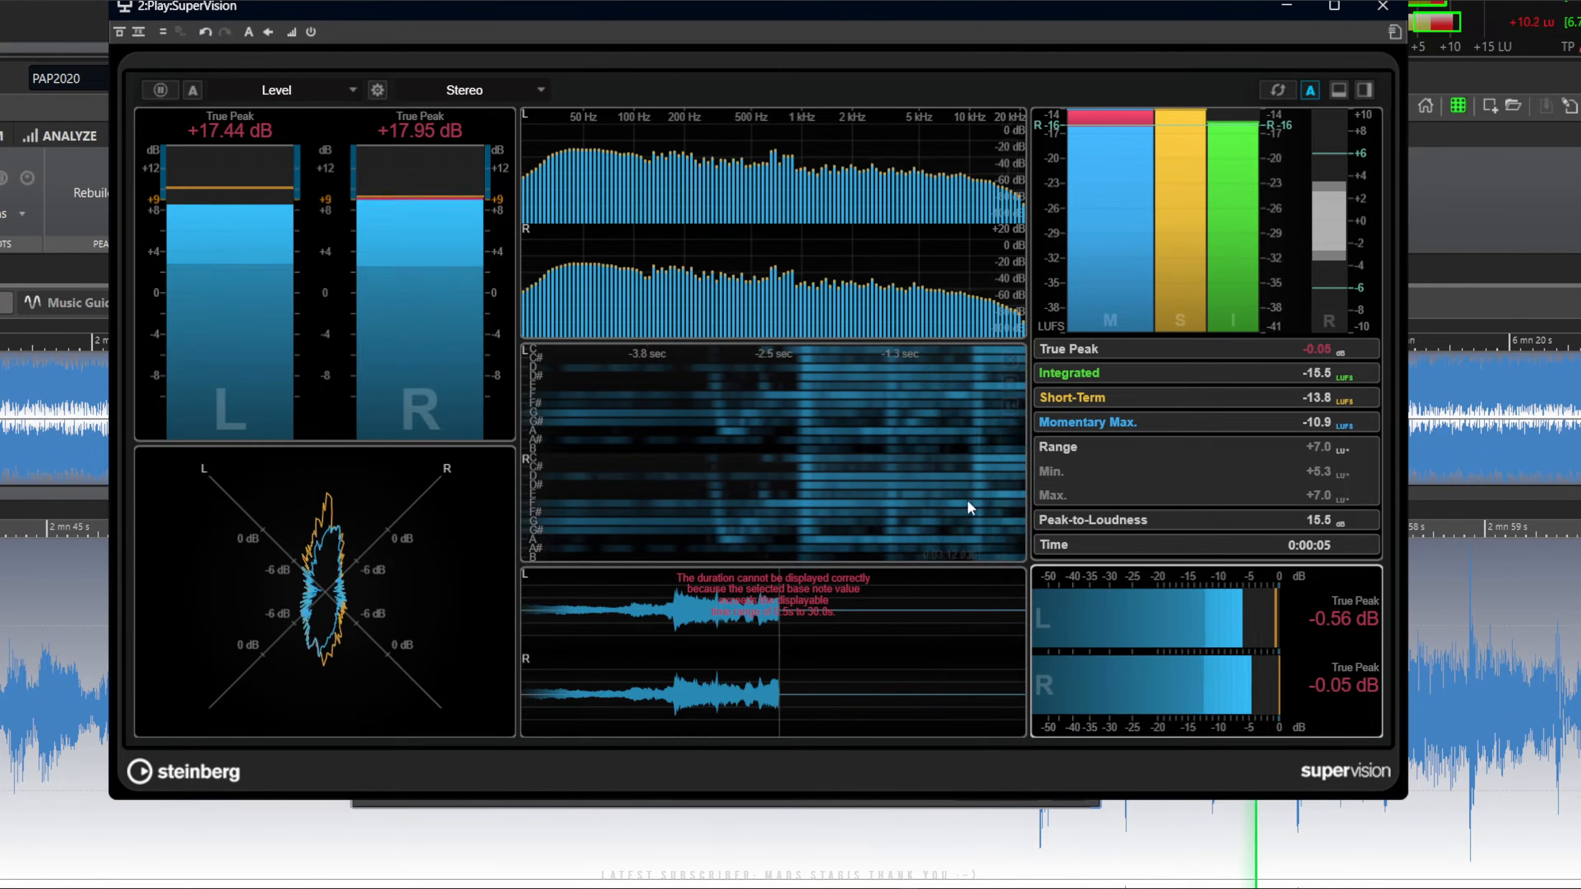
{"action": "left_click", "coordinate": [1381, 8]}
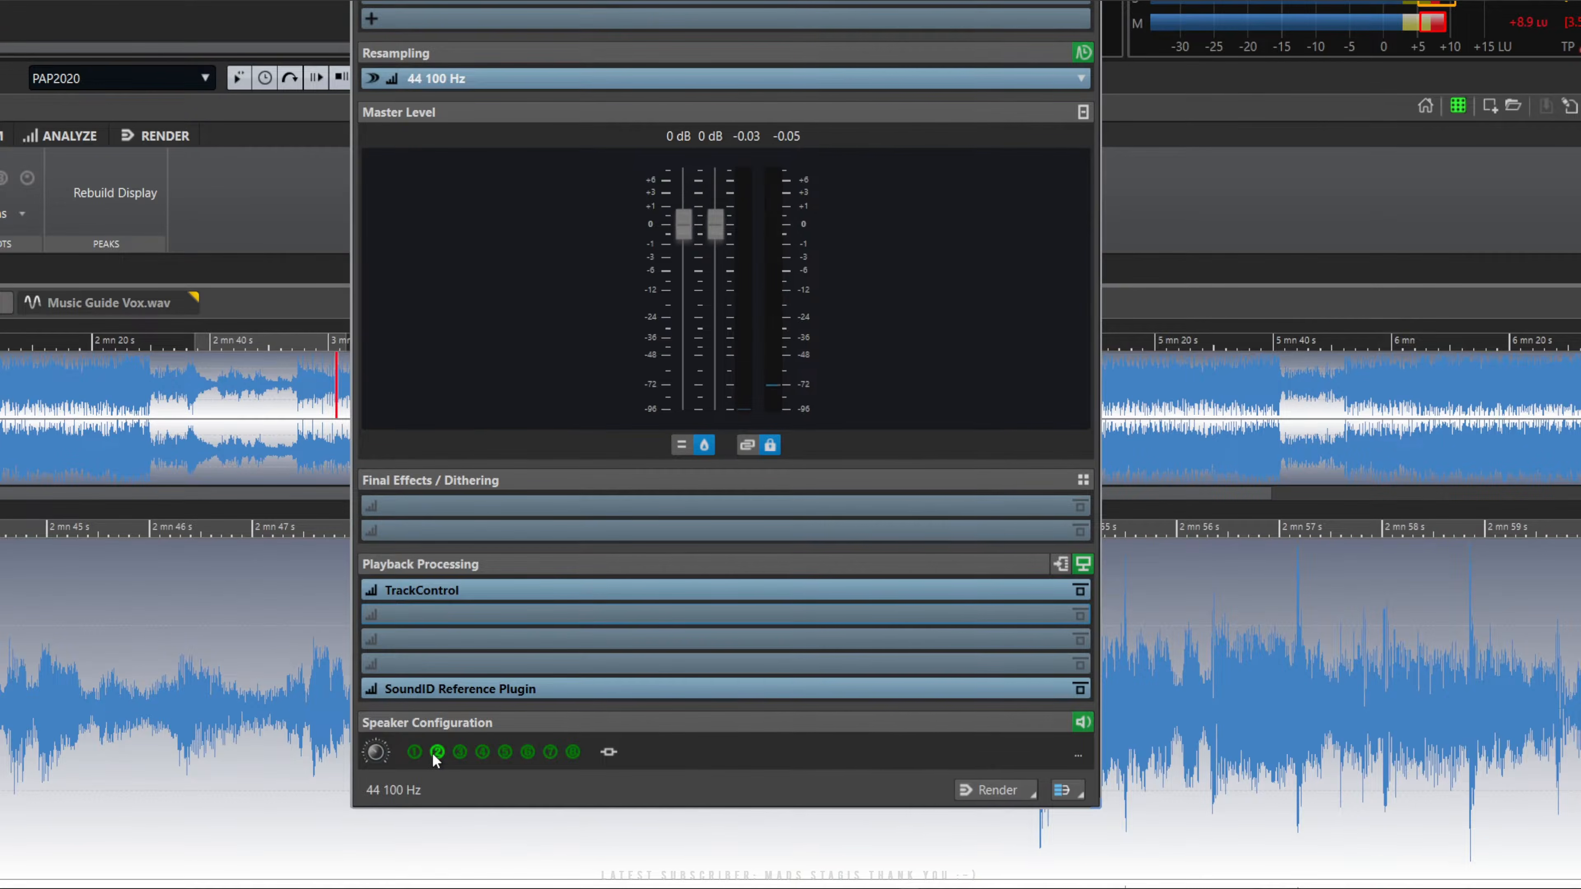
Return to speaker configuration 1, Main Monitors, and reload SuperVision in the Playback Processing slot below TrackControl.
{"action": "left_click", "coordinate": [415, 756]}
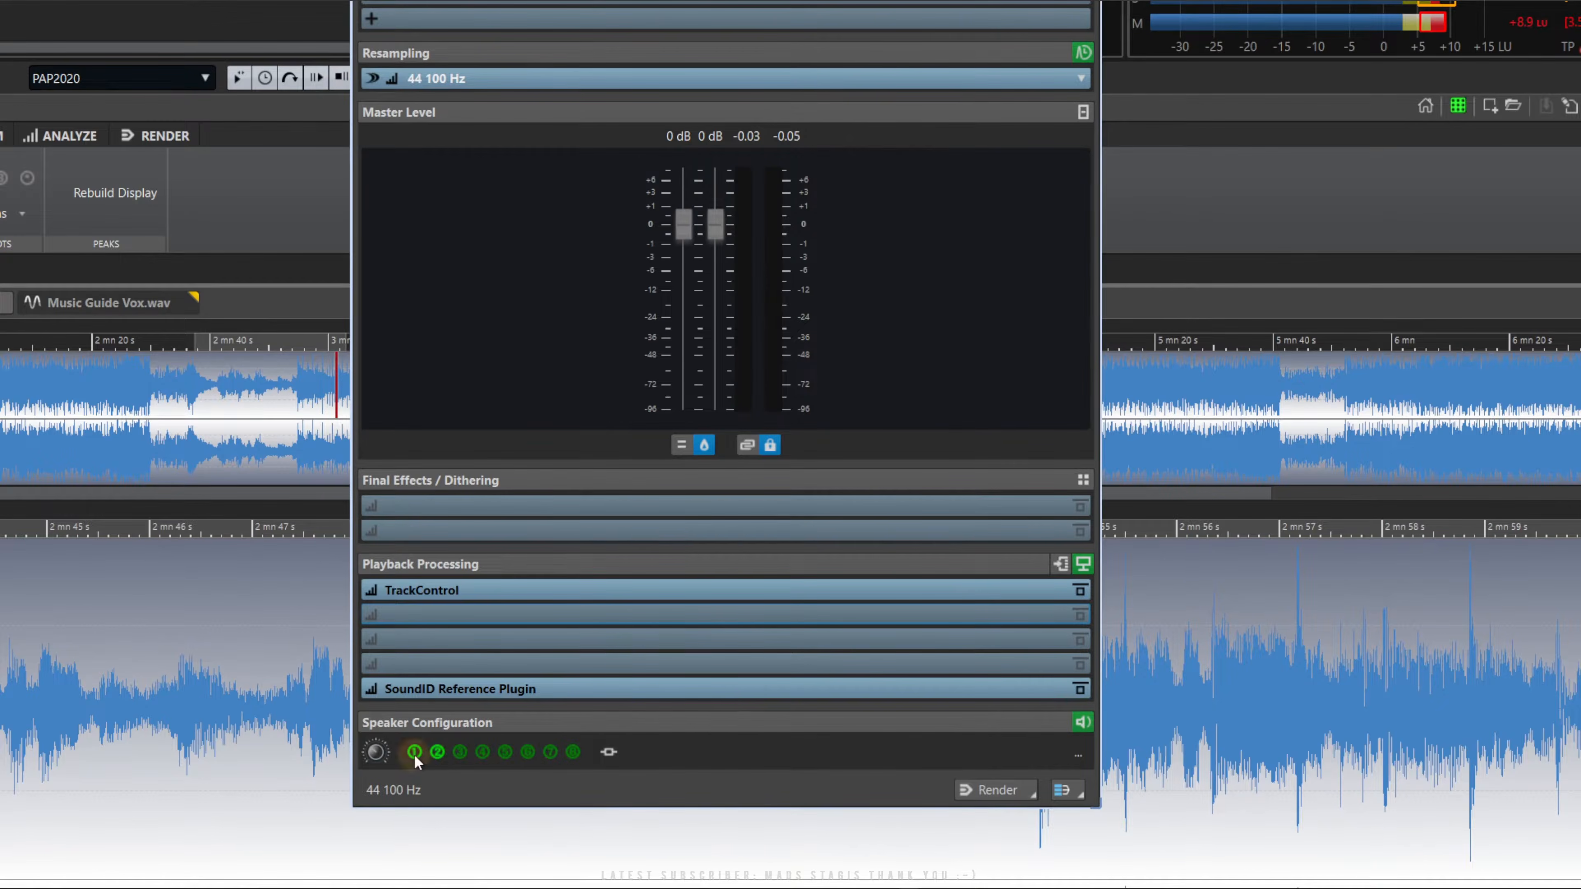
{"action": "left_click", "coordinate": [414, 756]}
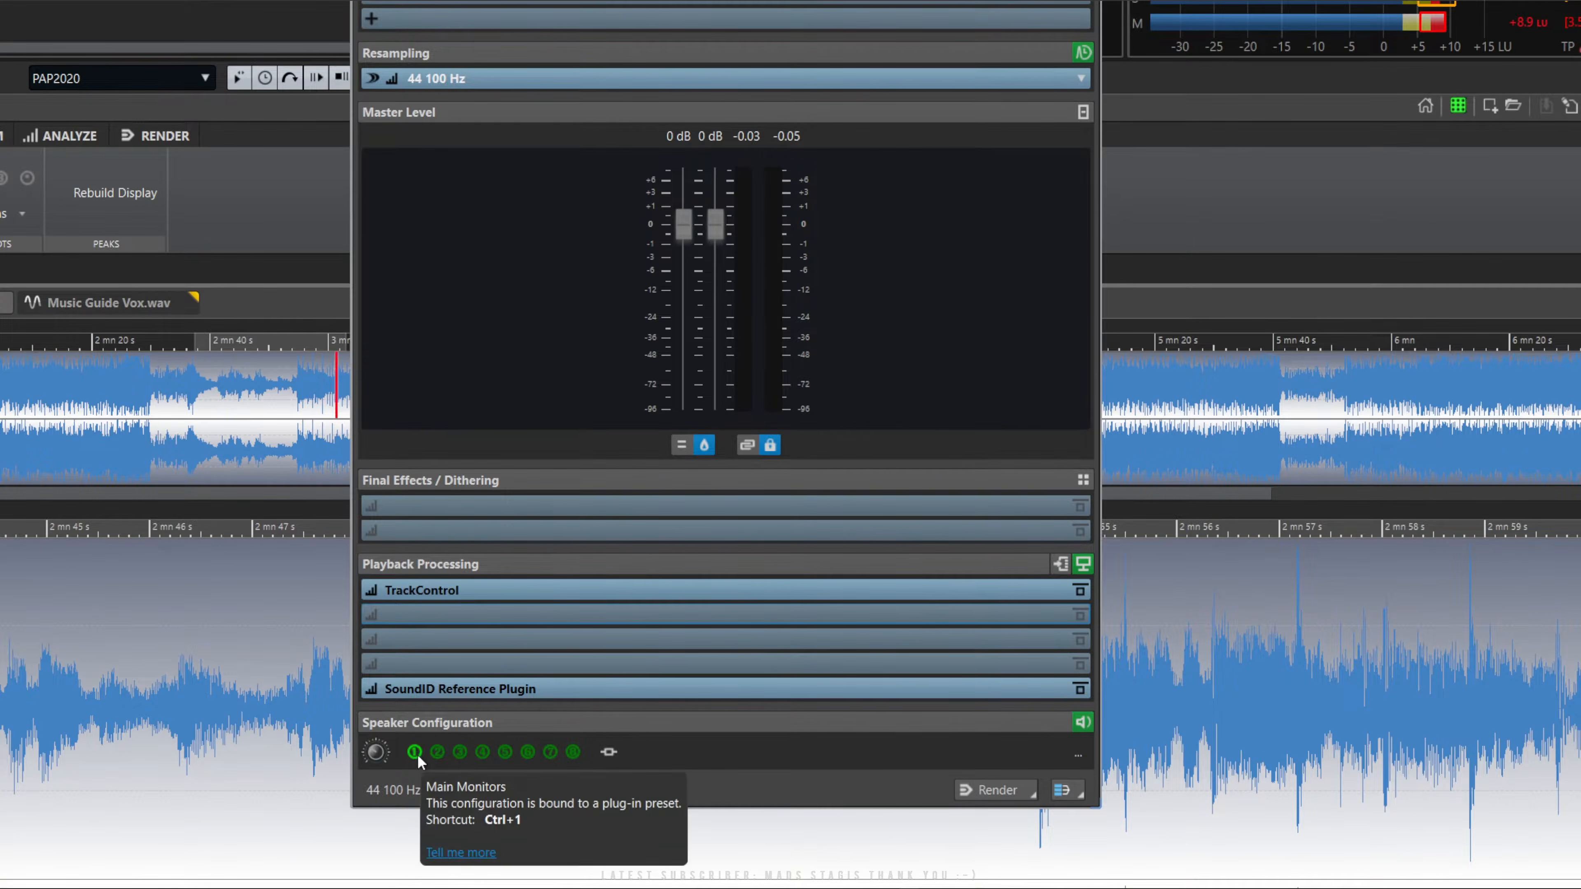
{"action": "left_click", "coordinate": [573, 614]}
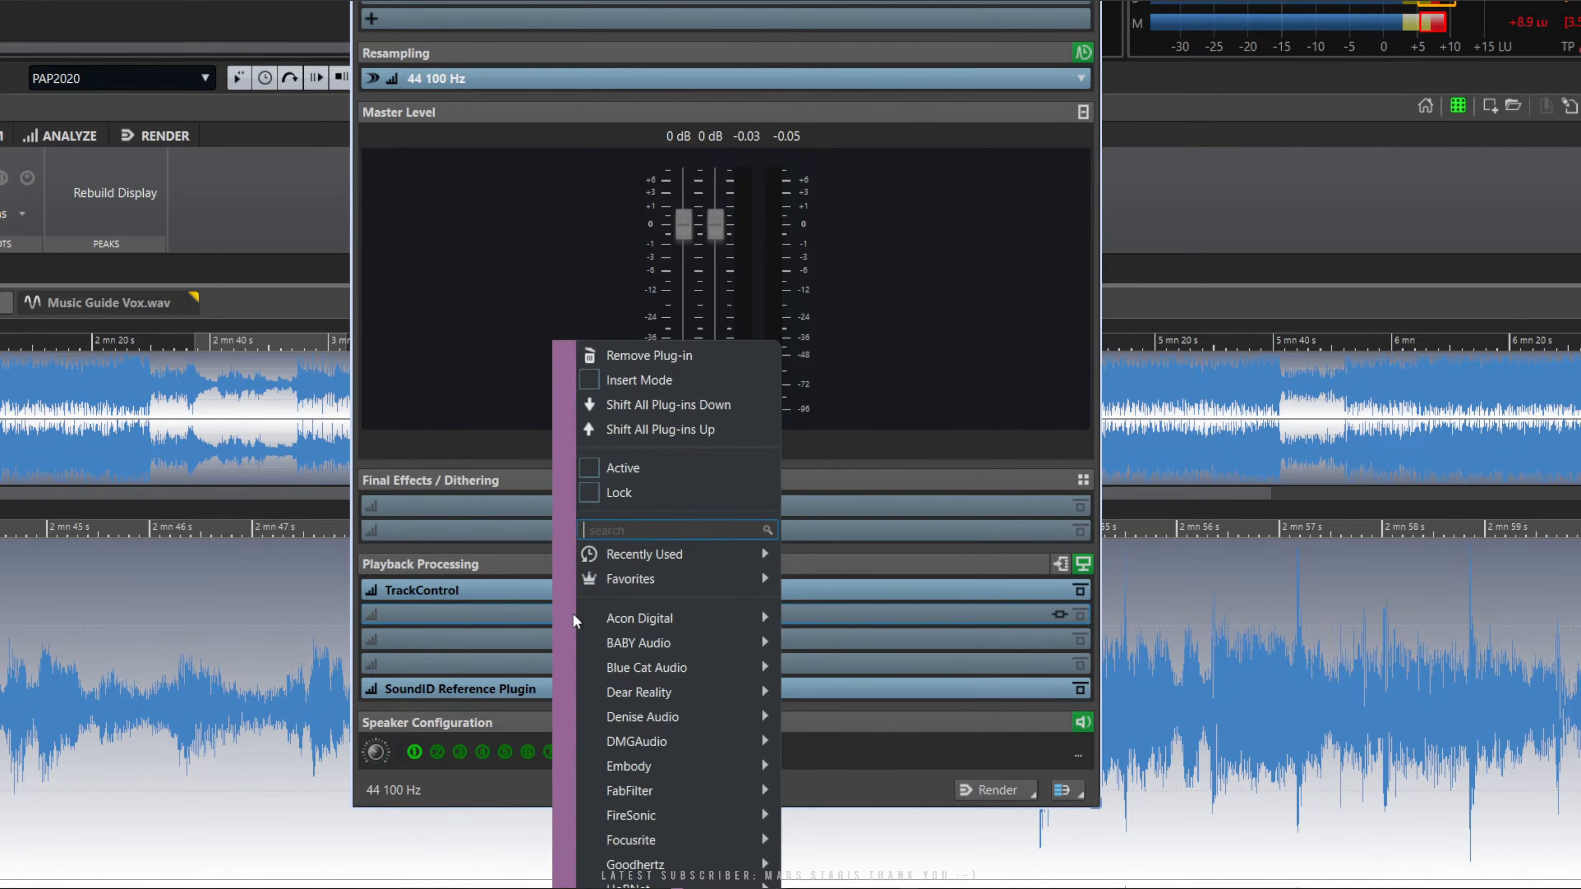
{"action": "type", "text": "super"}
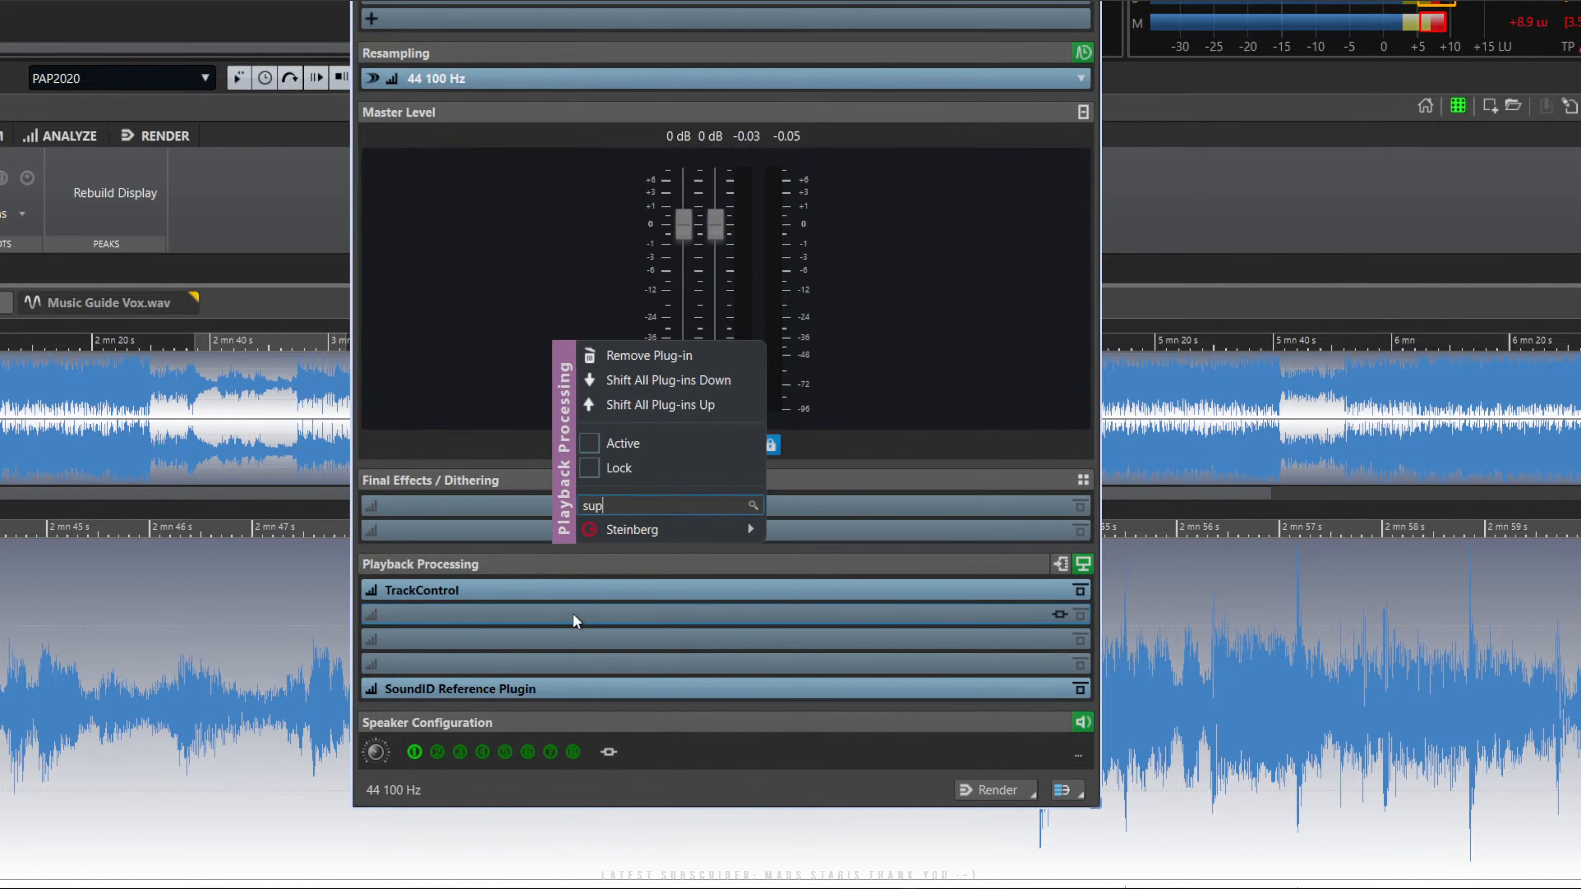
{"action": "mouse_move", "coordinate": [646, 529]}
{"action": "mouse_move", "coordinate": [846, 523]}
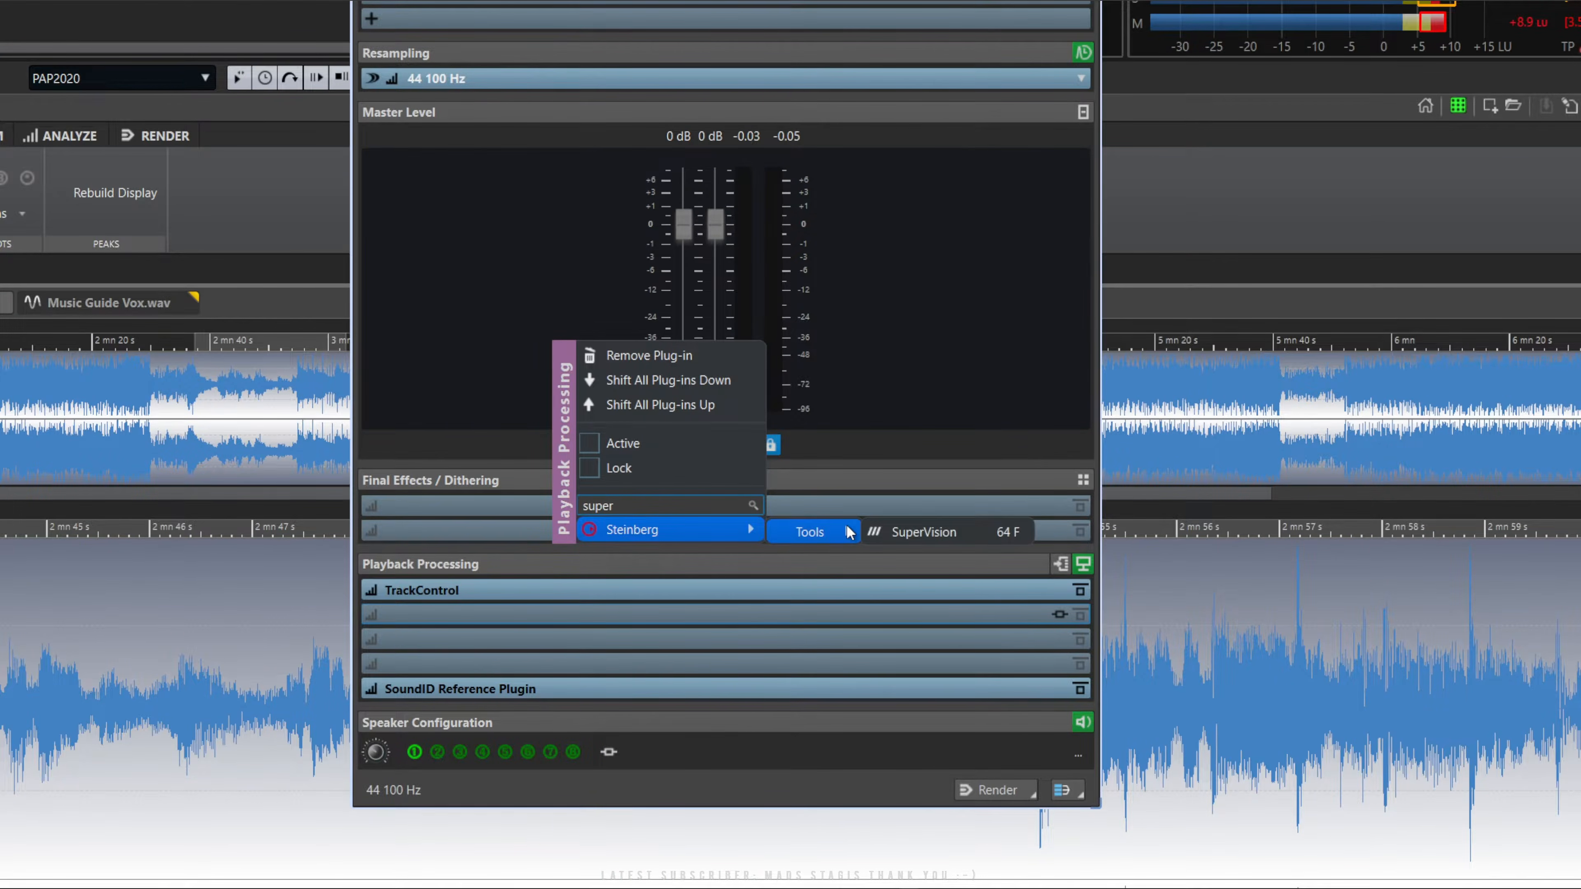
{"action": "left_click", "coordinate": [917, 530]}
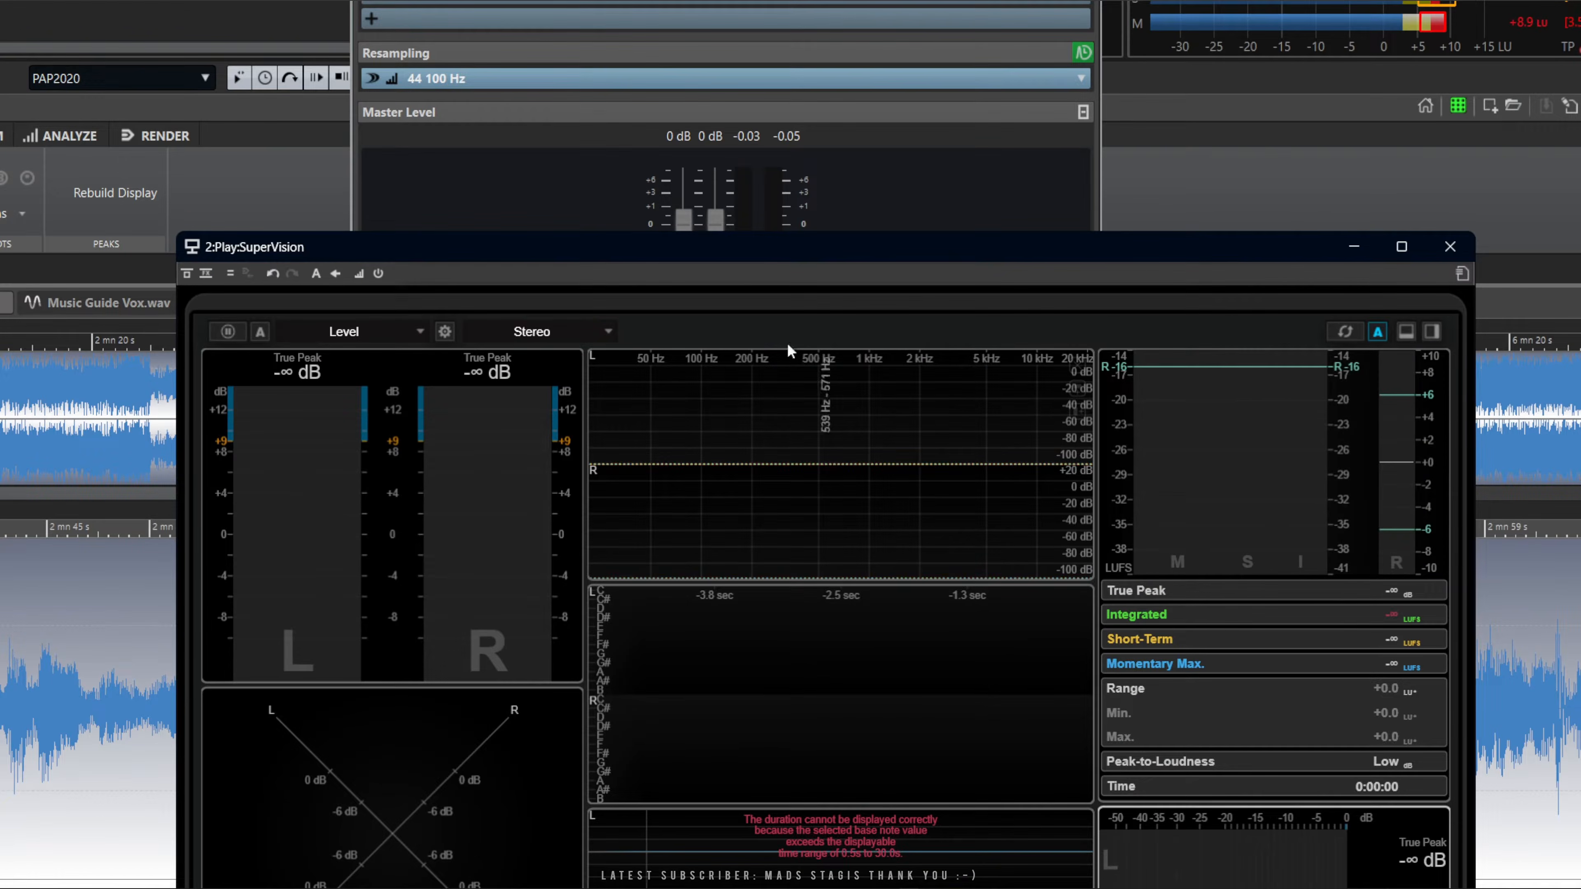
{"action": "left_click_drag", "start_coordinate": [643, 255], "coordinate": [558, 126]}
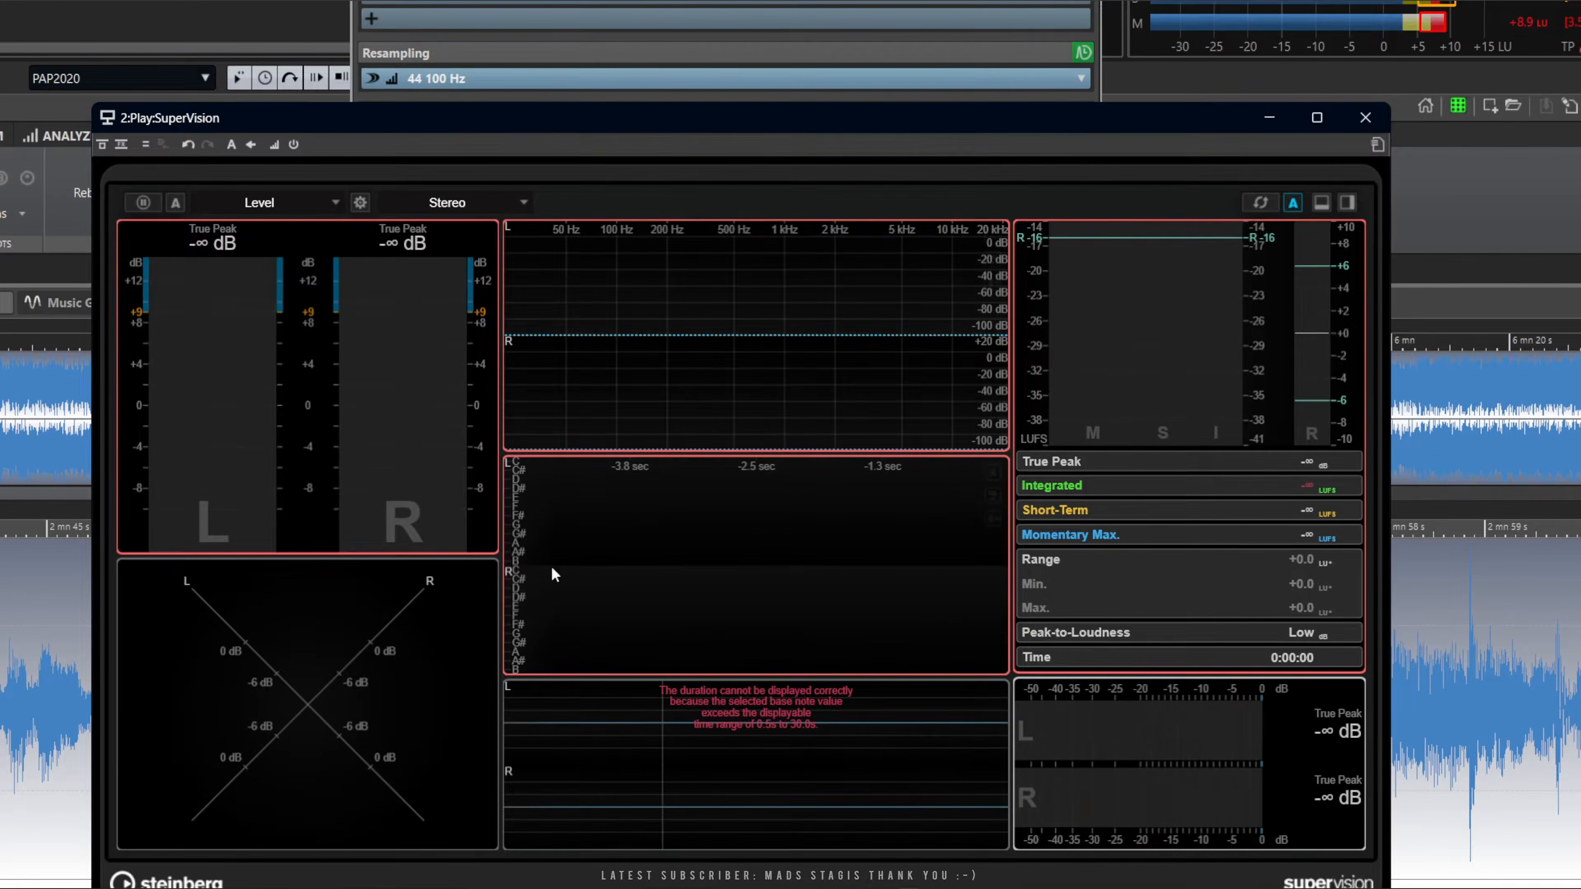
Play the audio to check the SuperVision meters, close the plug-in window and reposition the cursor in the waveform.
{"action": "key", "text": "space"}
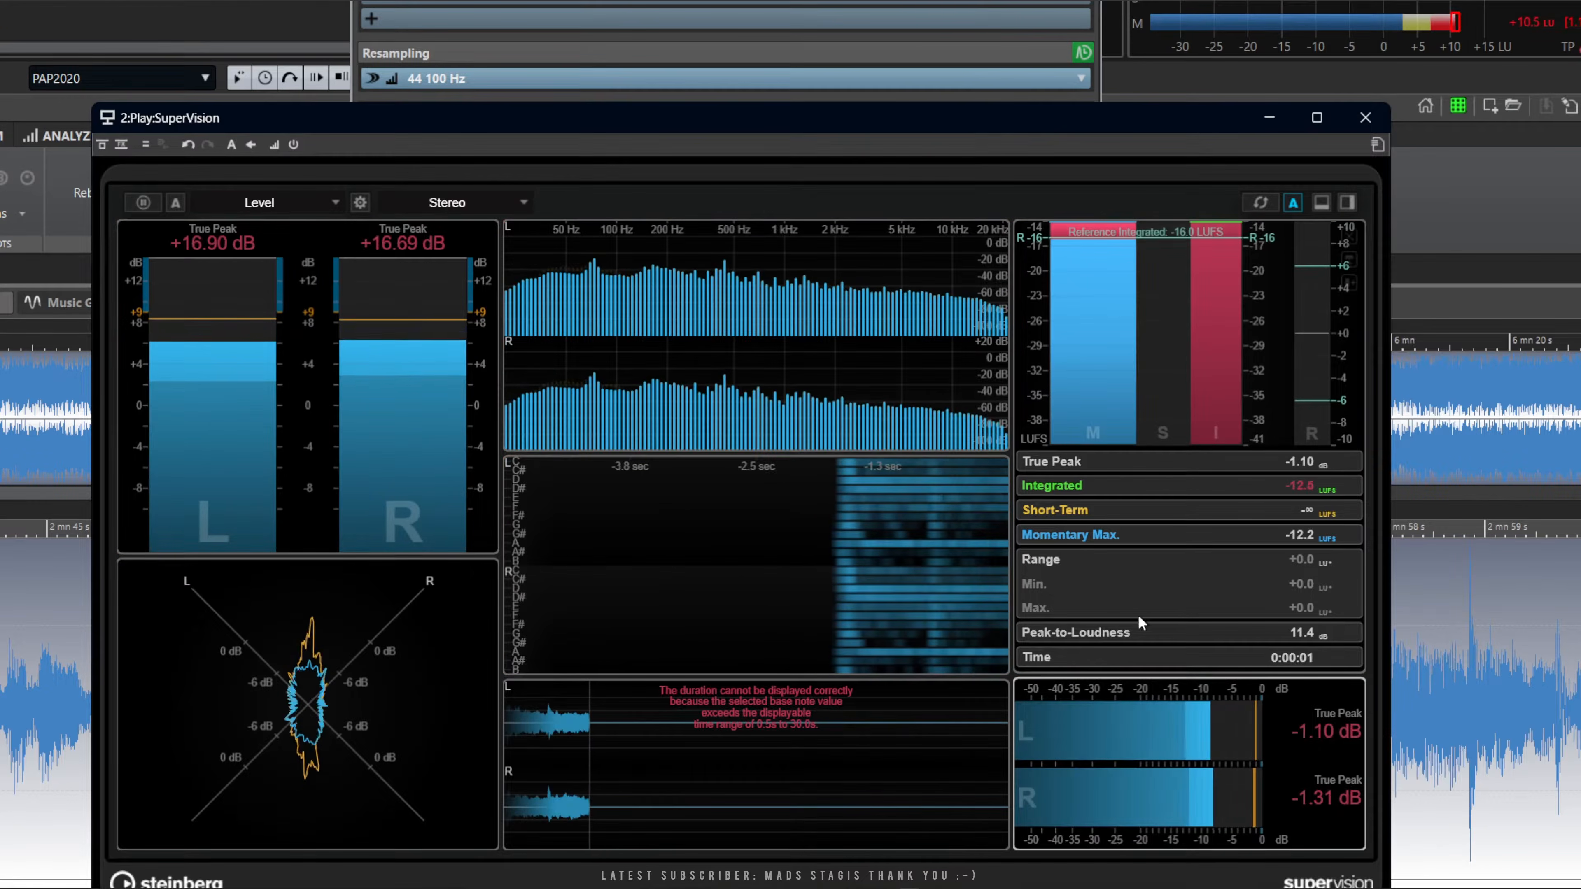
{"action": "left_click", "coordinate": [1366, 116]}
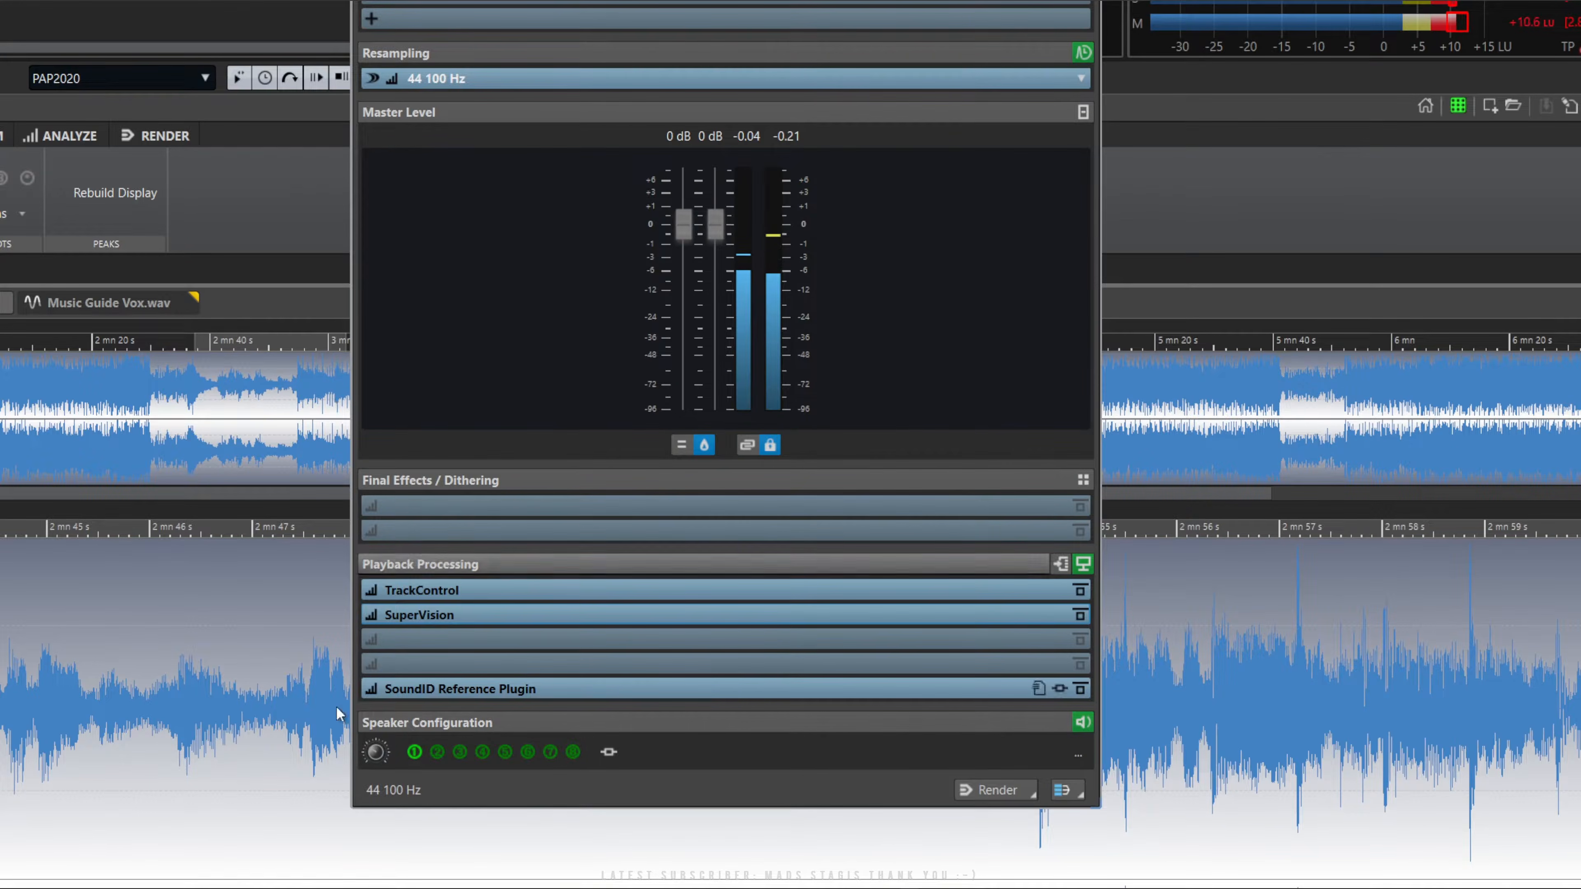
{"action": "left_click", "coordinate": [151, 781]}
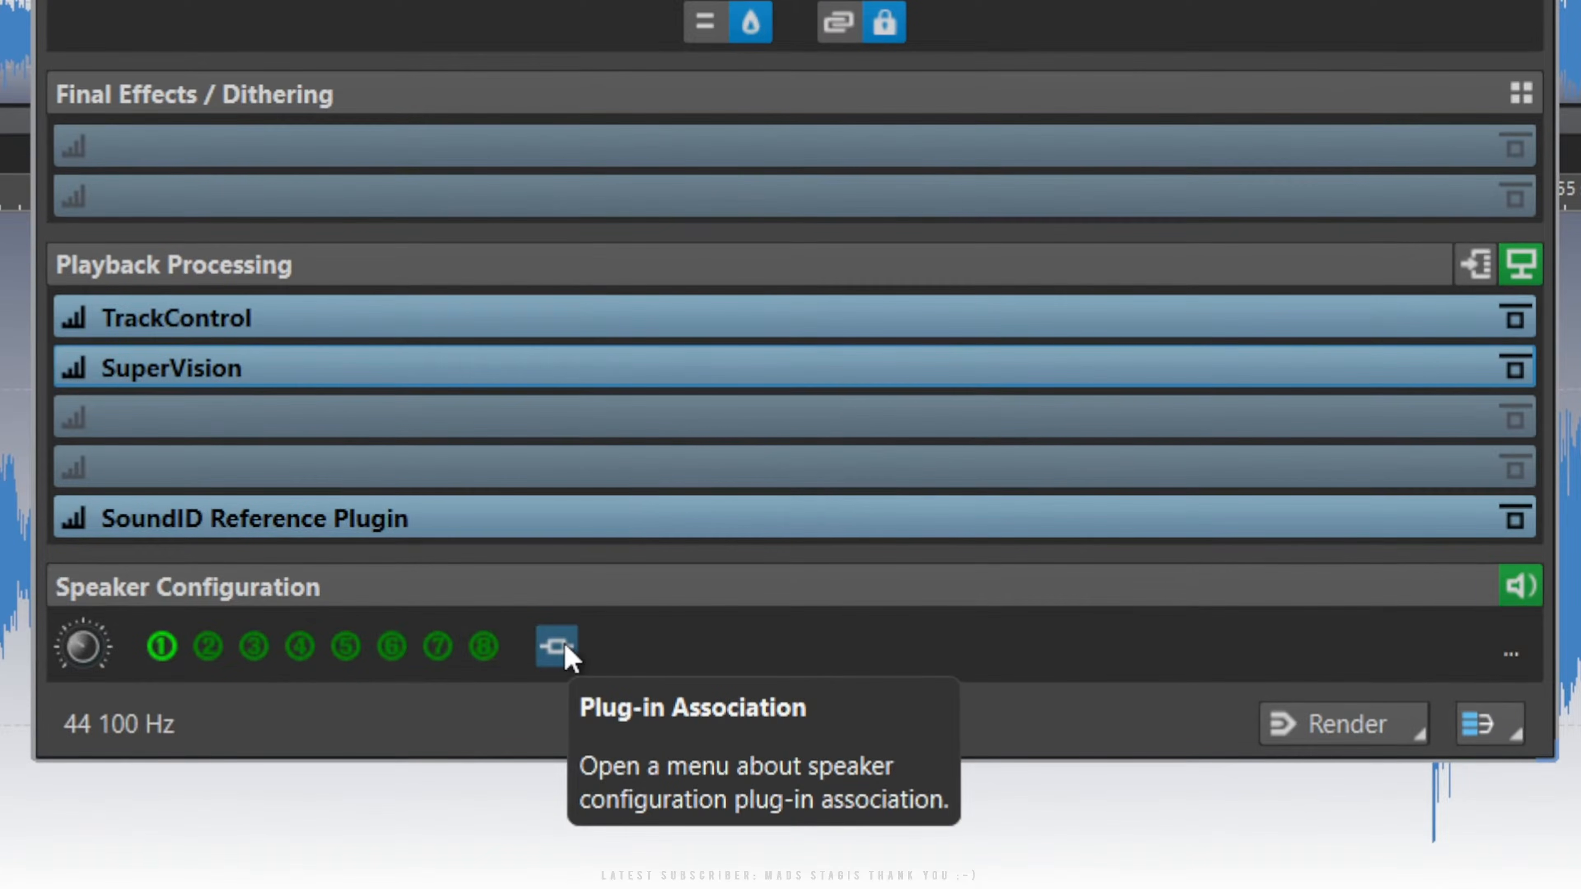
Bind speaker configuration 1 with the current playback plug-ins, and test the binding by switching to configuration 4 and back.
{"action": "left_click", "coordinate": [560, 648]}
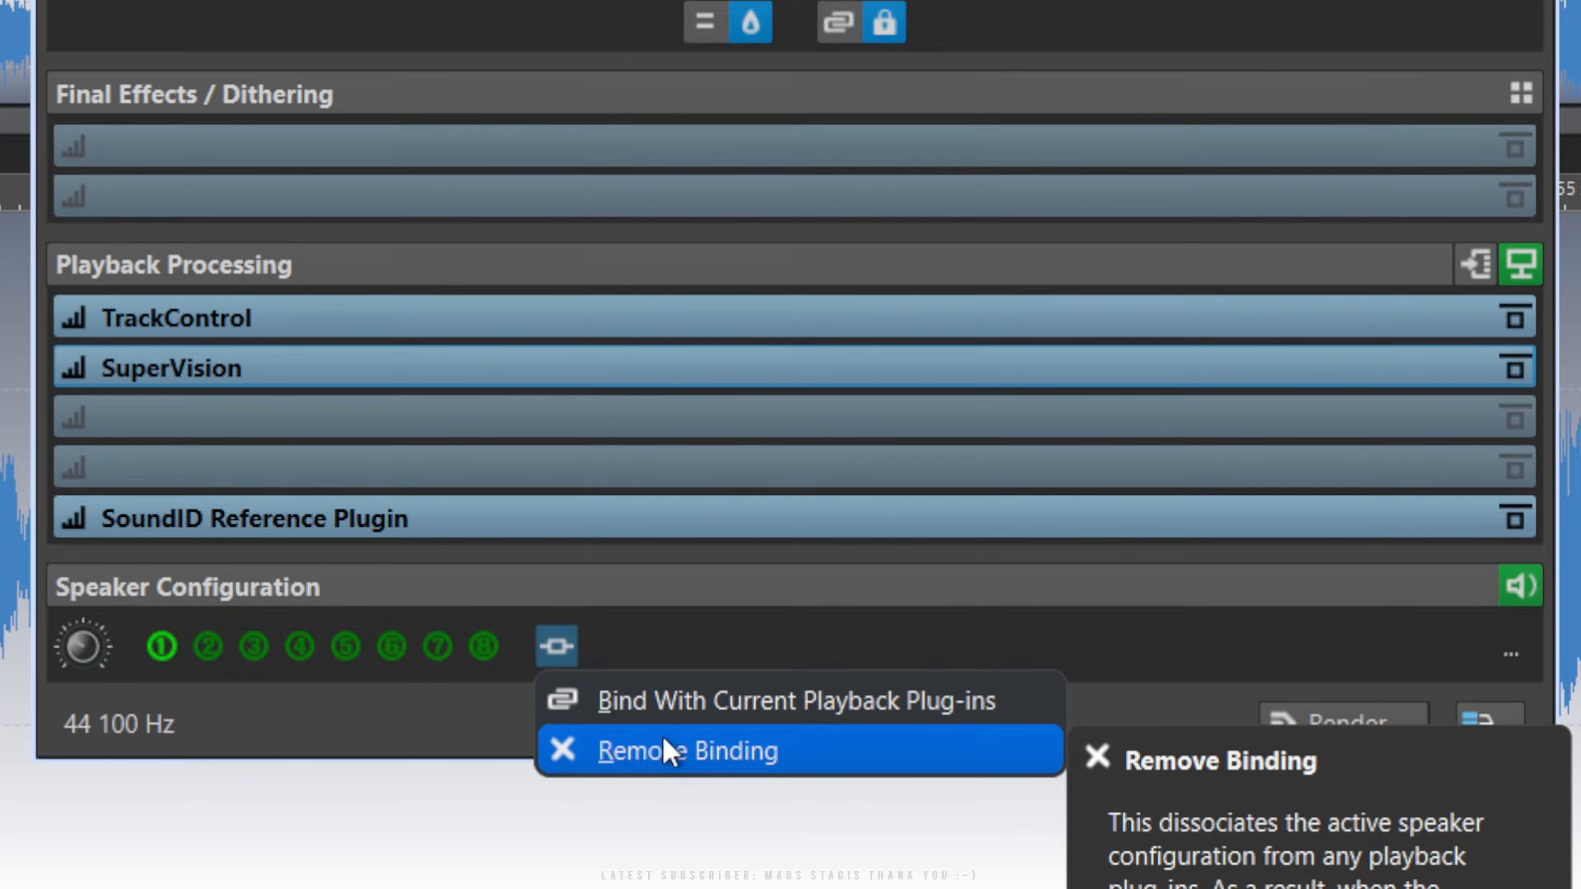
{"action": "left_click", "coordinate": [686, 716]}
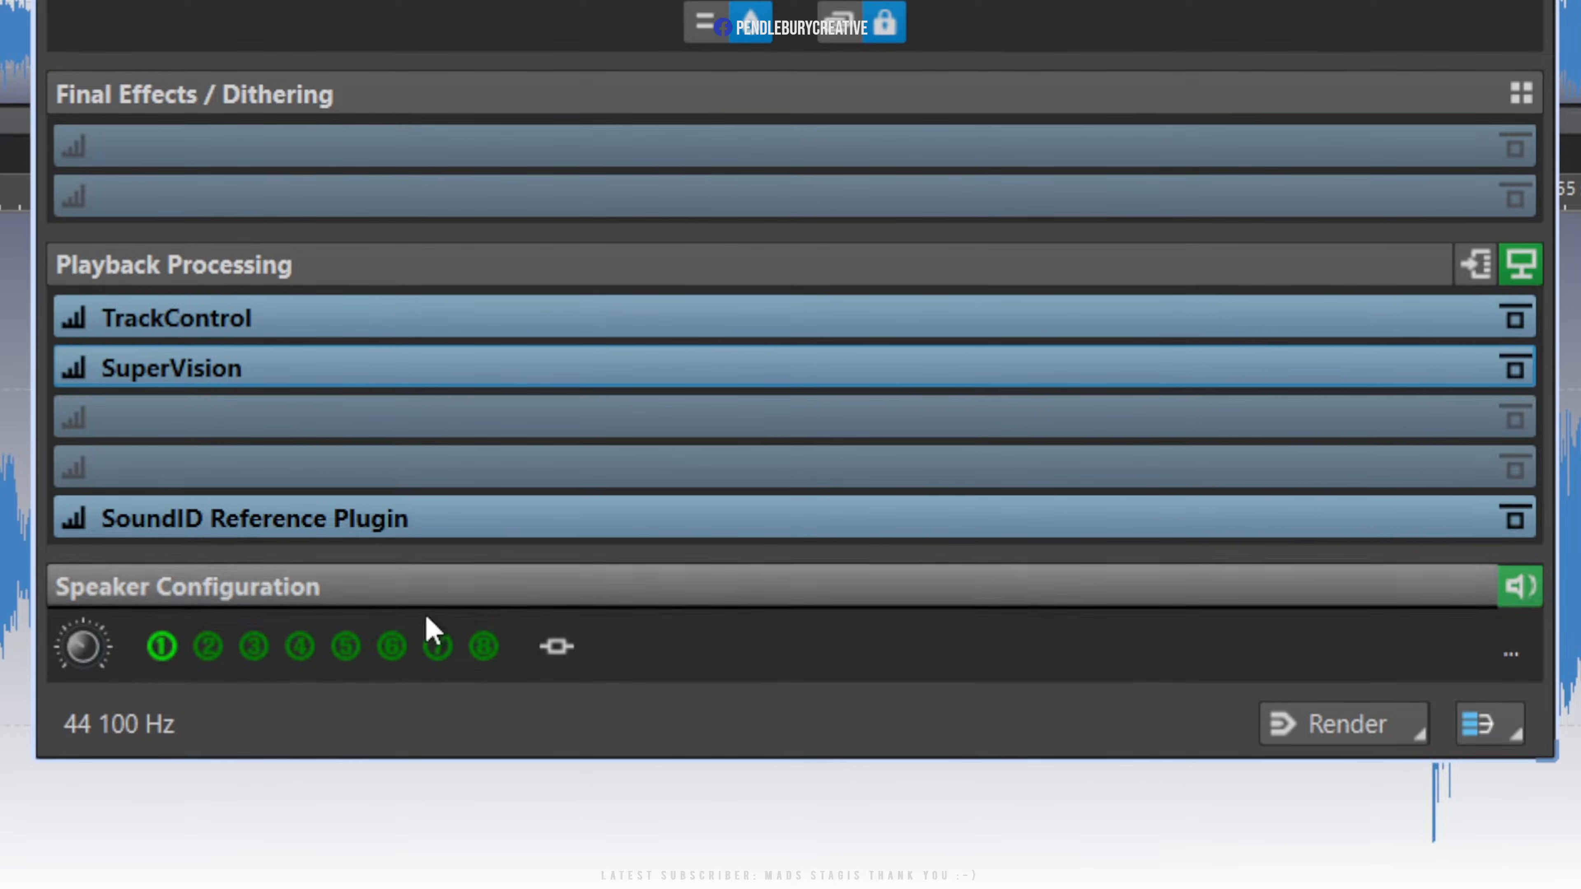
{"action": "left_click", "coordinate": [303, 648]}
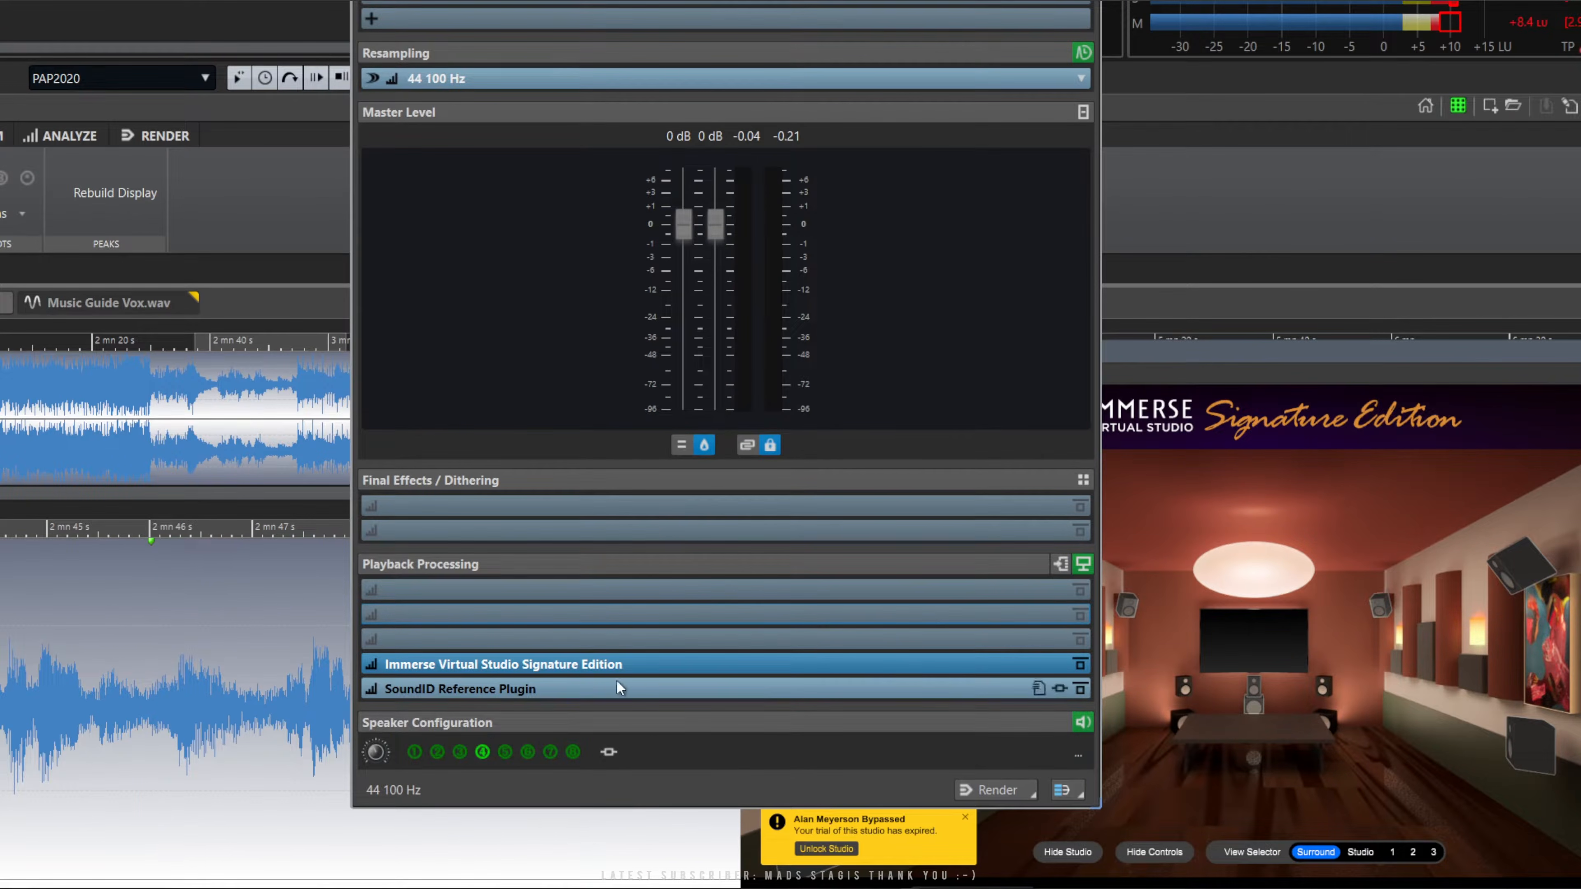
{"action": "left_click", "coordinate": [414, 752]}
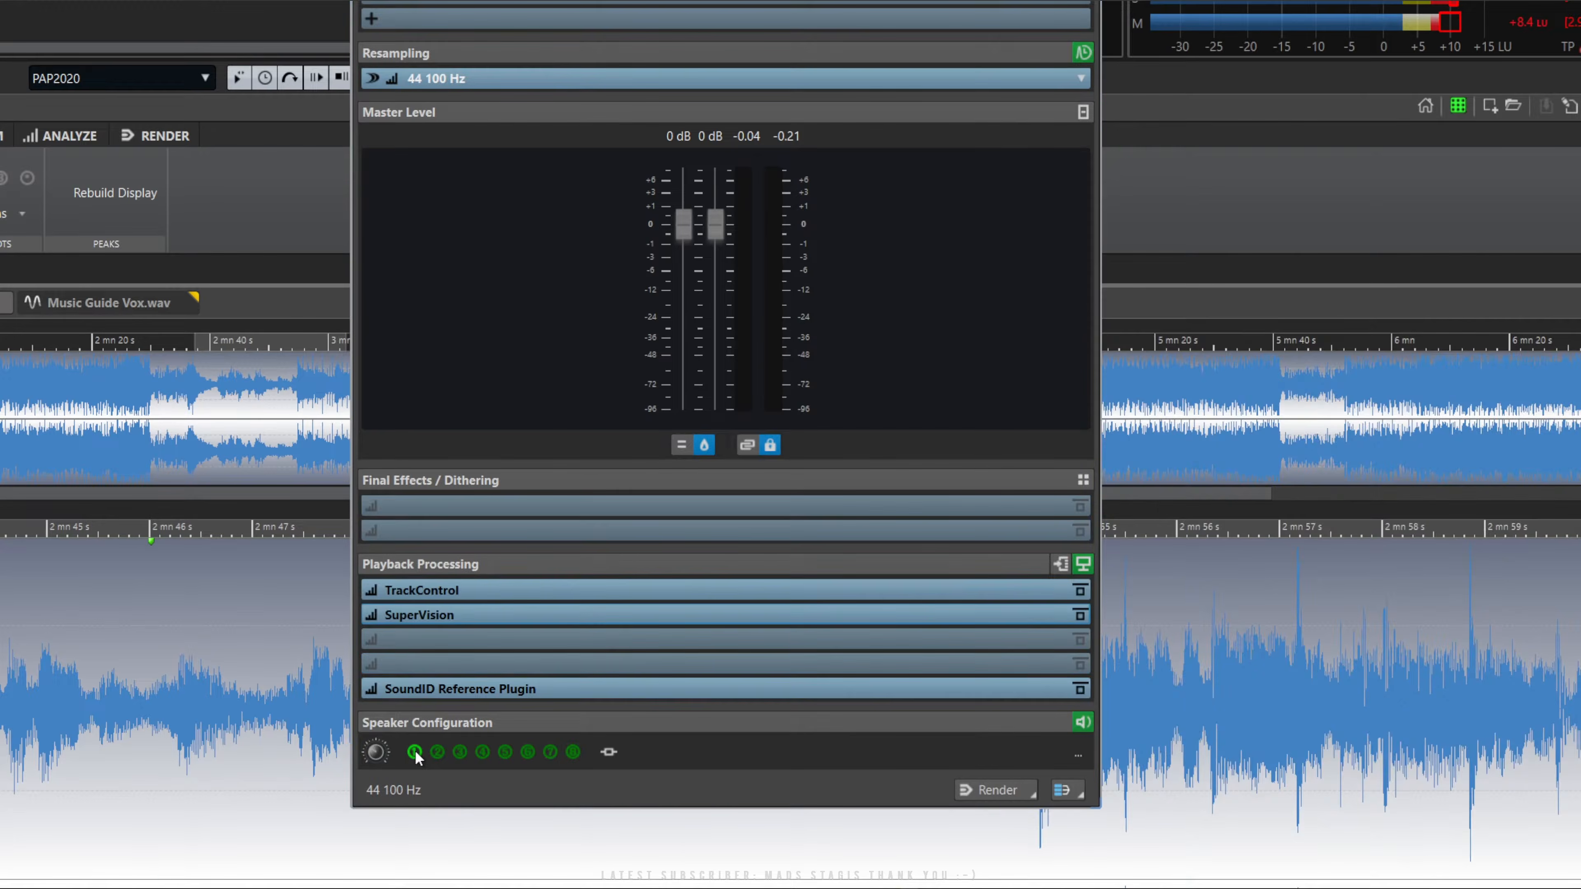
Open the SuperVision window and rebind speaker configuration 1 with the current playback plug-ins, overwriting its associated preset.
{"action": "mouse_move", "coordinate": [452, 613]}
{"action": "left_click", "coordinate": [573, 614]}
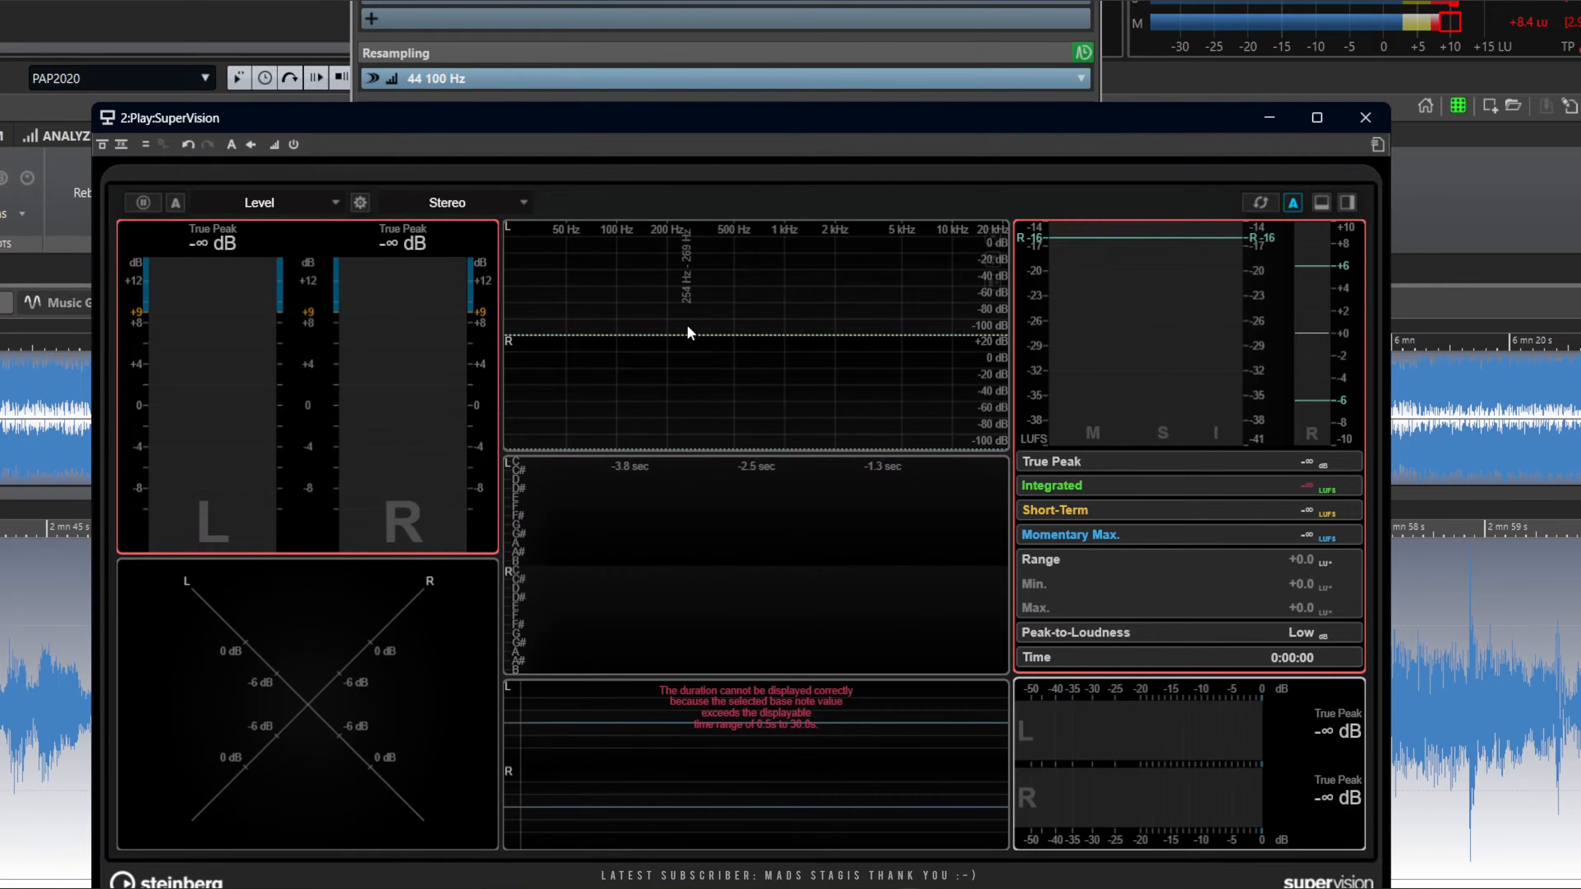
{"action": "left_click_drag", "start_coordinate": [688, 117], "coordinate": [664, 10]}
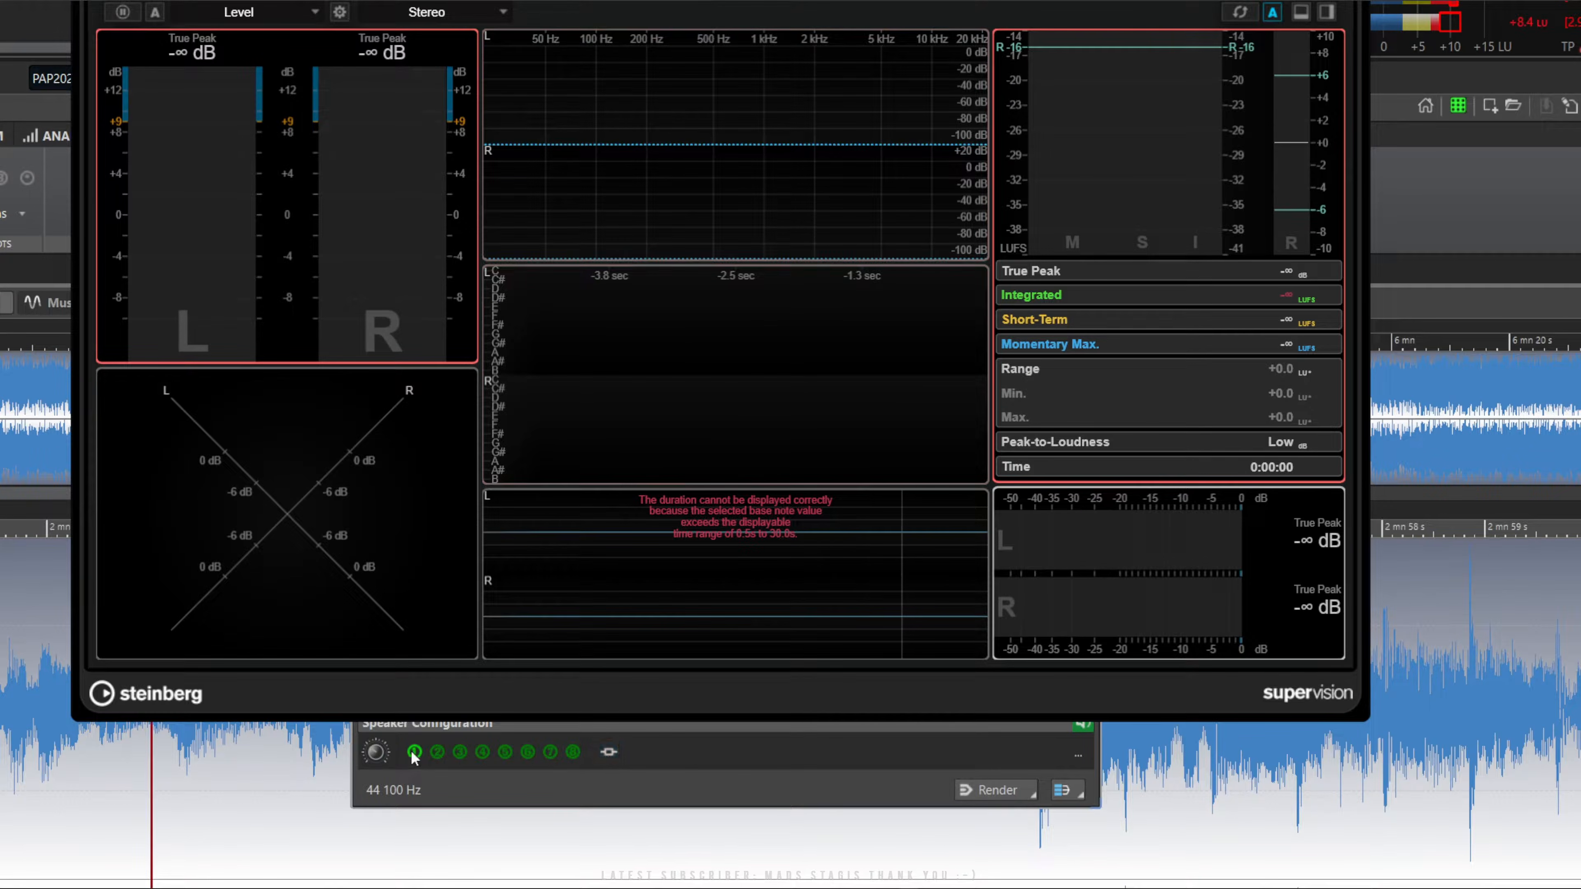
{"action": "left_click", "coordinate": [610, 754]}
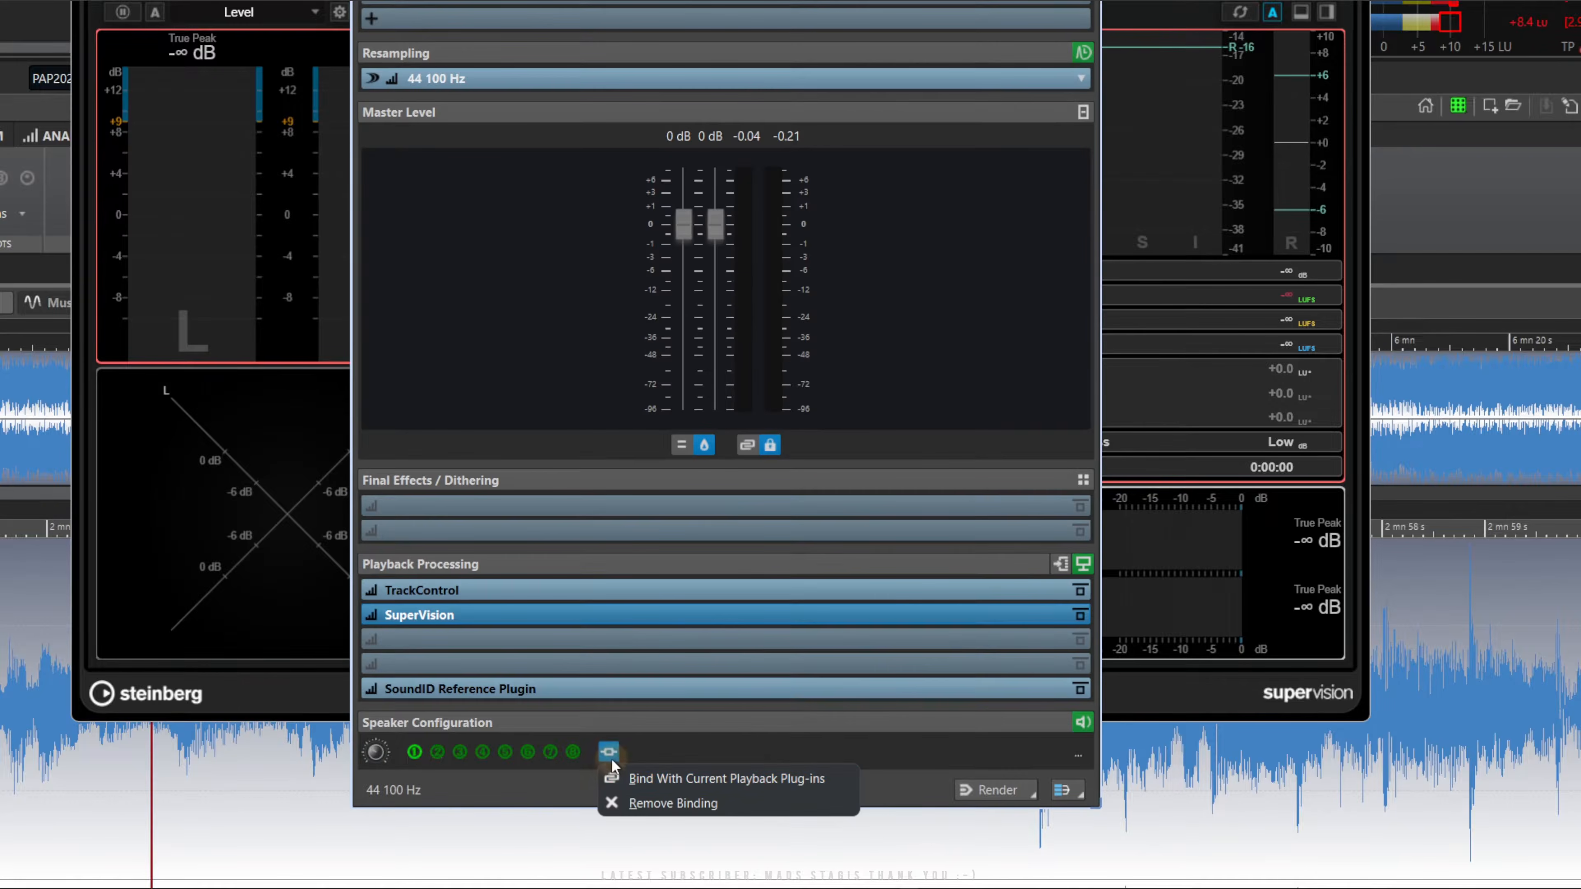
{"action": "left_click", "coordinate": [678, 786]}
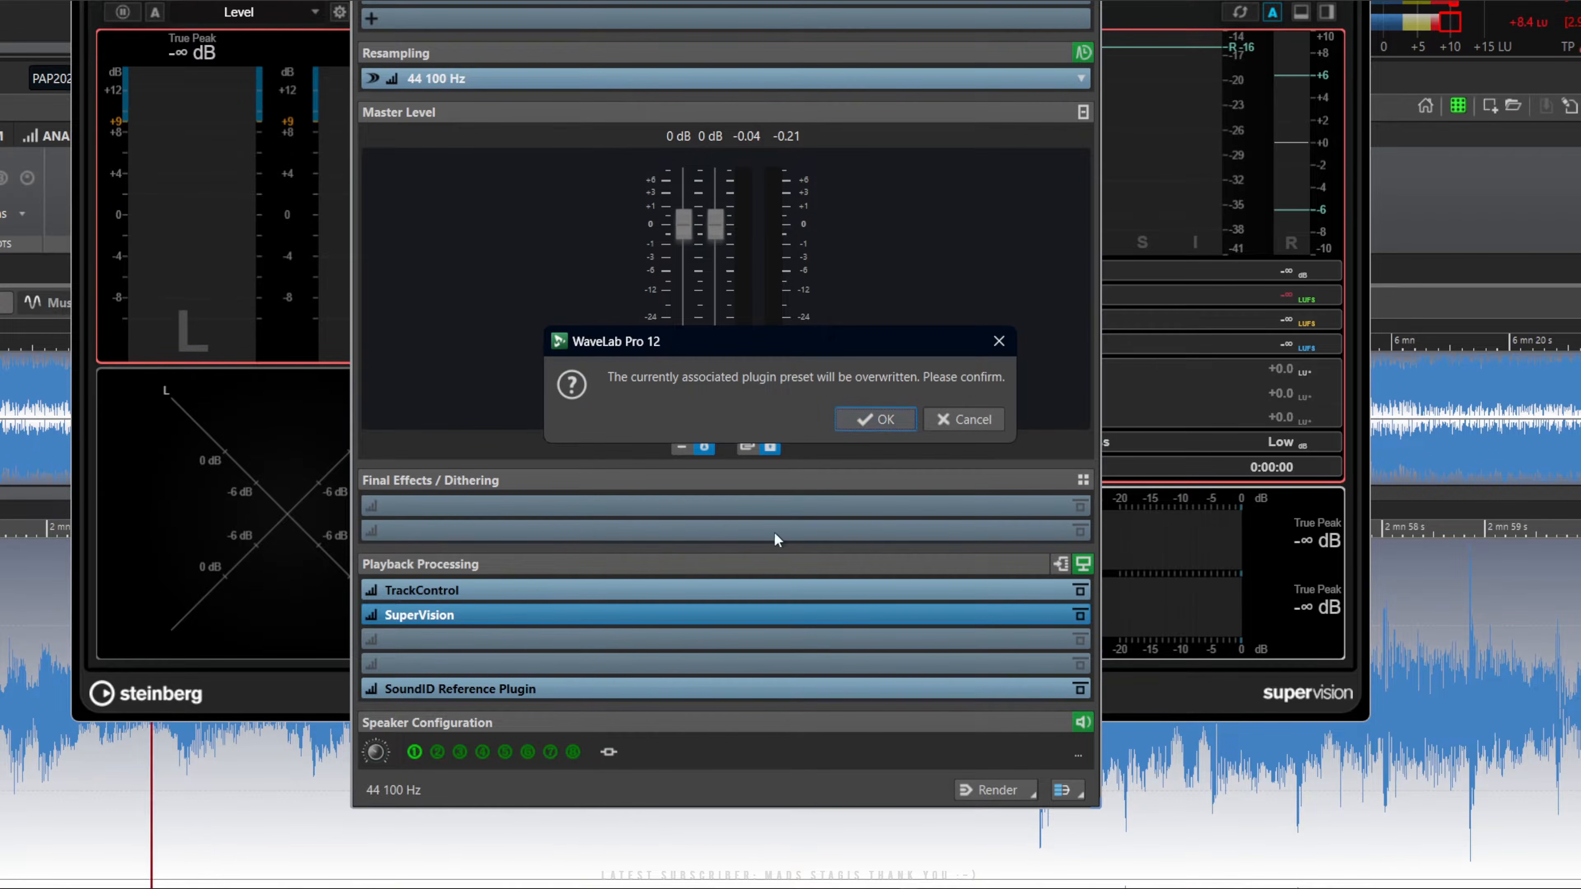
{"action": "left_click", "coordinate": [883, 419]}
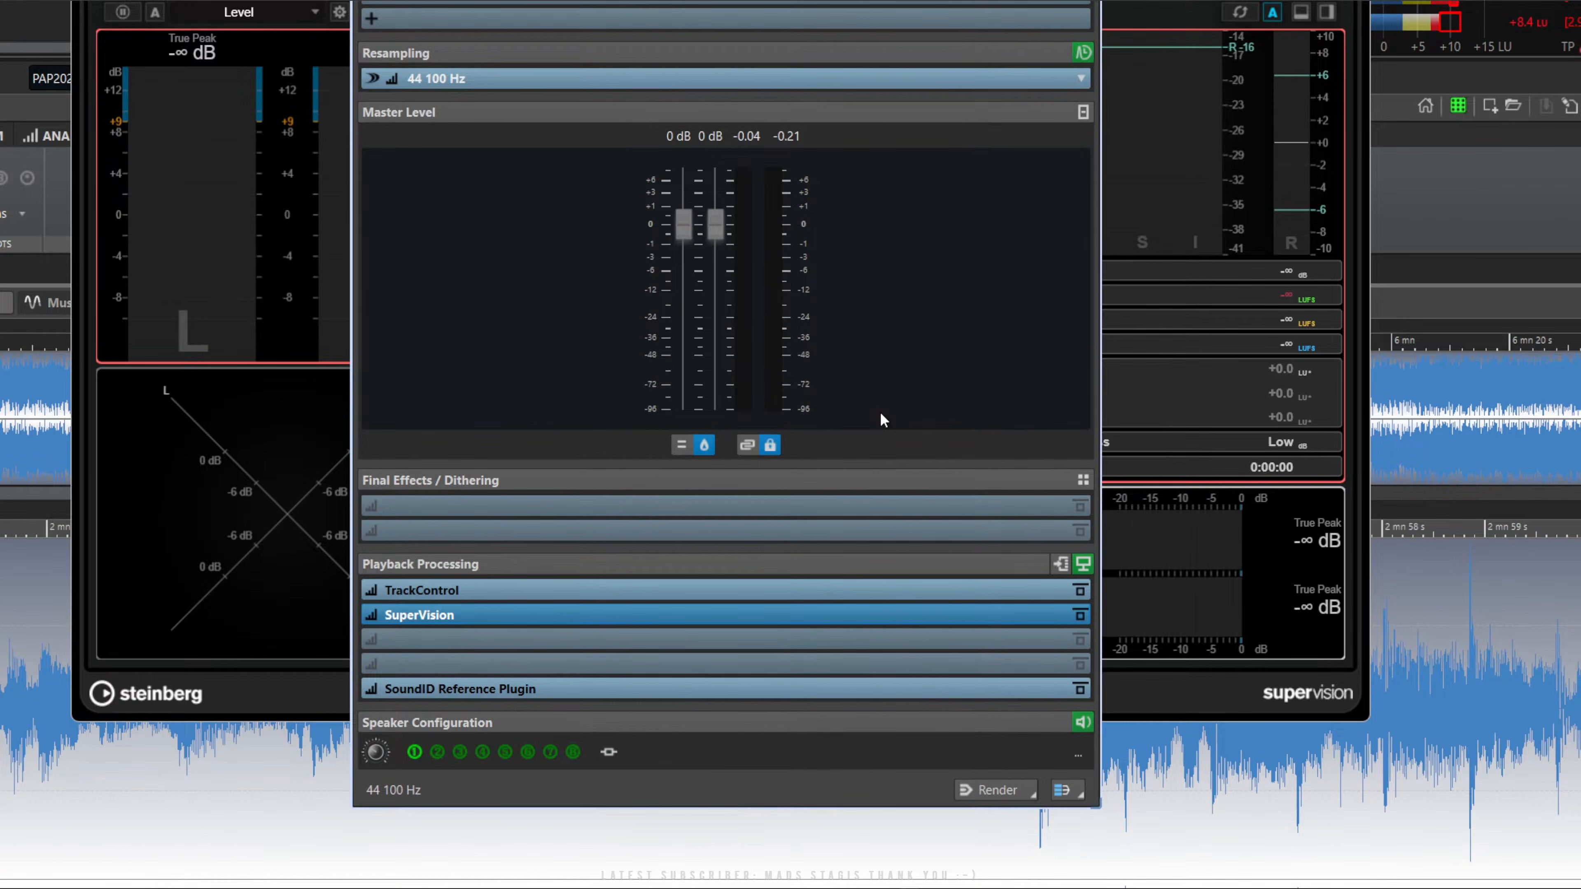
Switch between speaker configurations 2 and 1 to test whether the SuperVision window reopens, and close that window.
{"action": "left_click", "coordinate": [436, 753]}
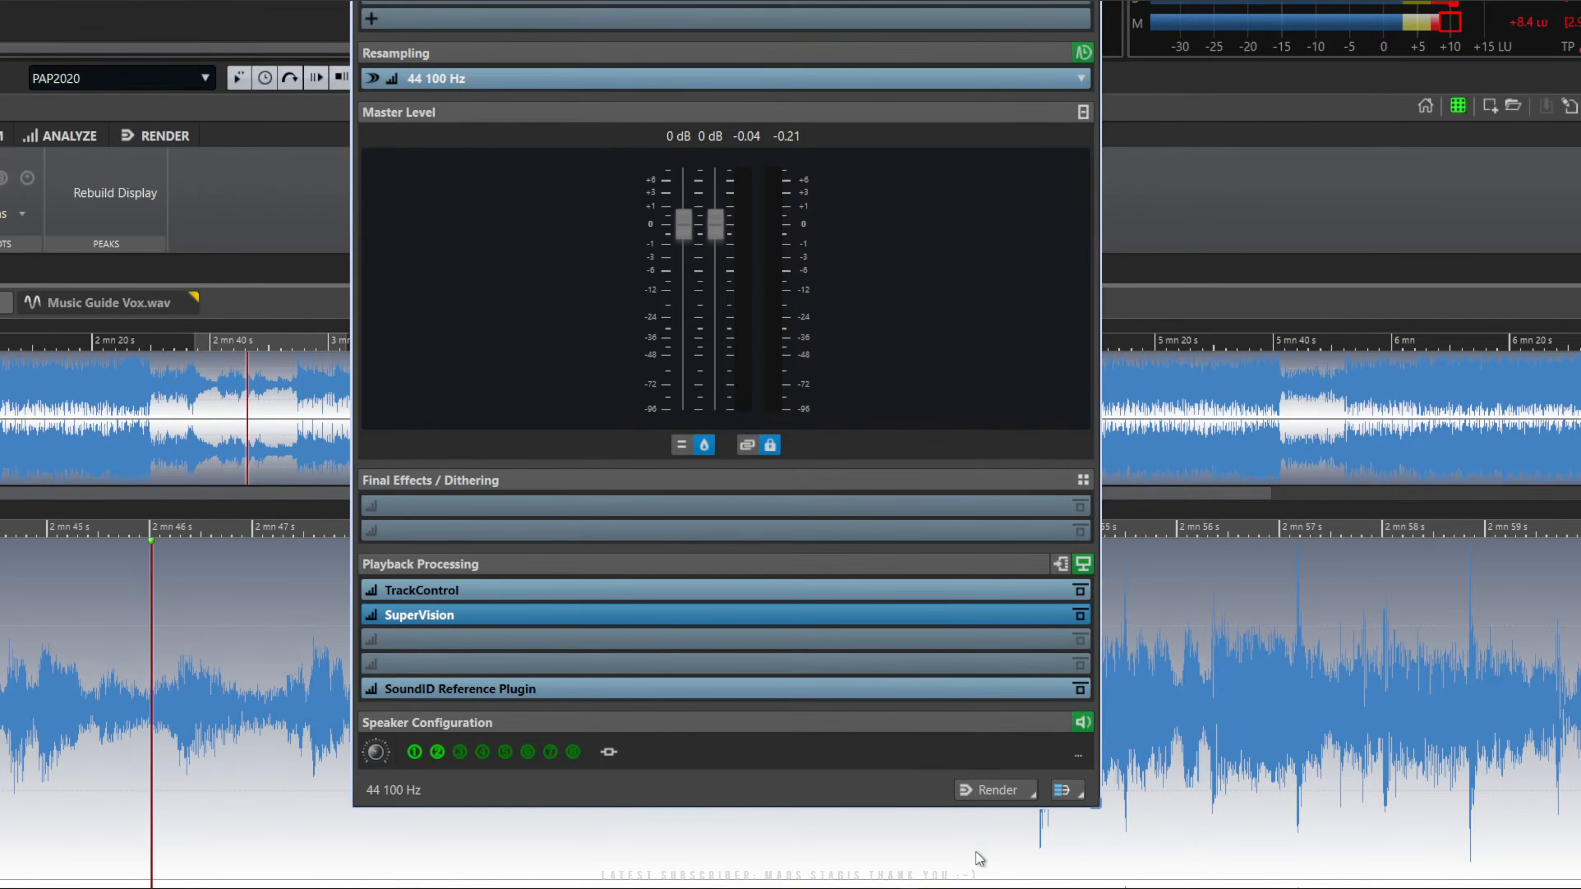
{"action": "left_click", "coordinate": [414, 752]}
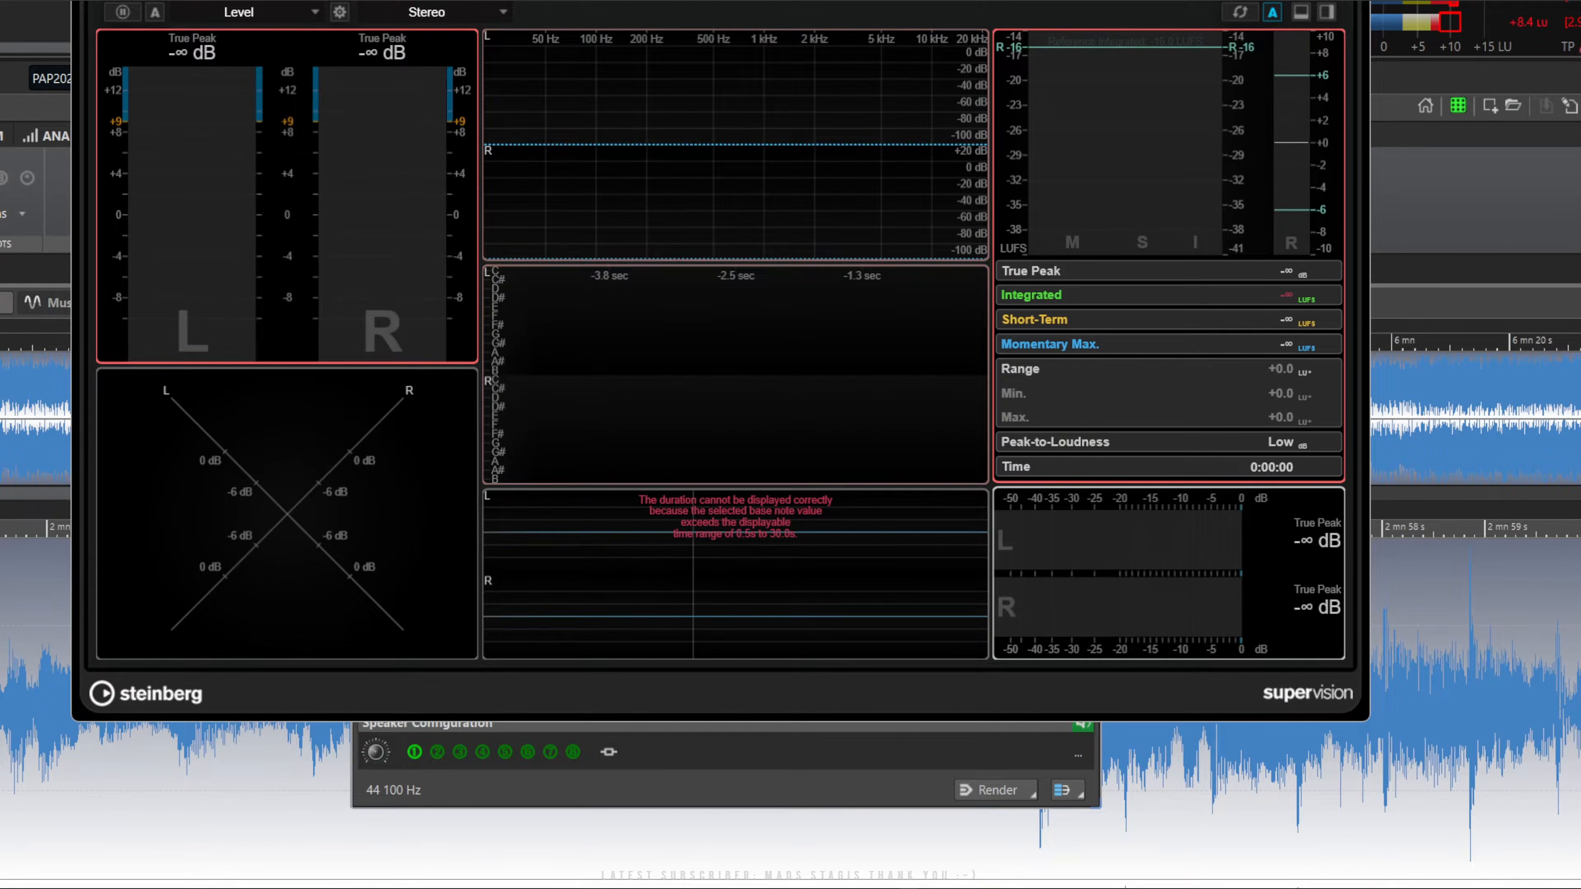
{"action": "left_click", "coordinate": [1352, 1]}
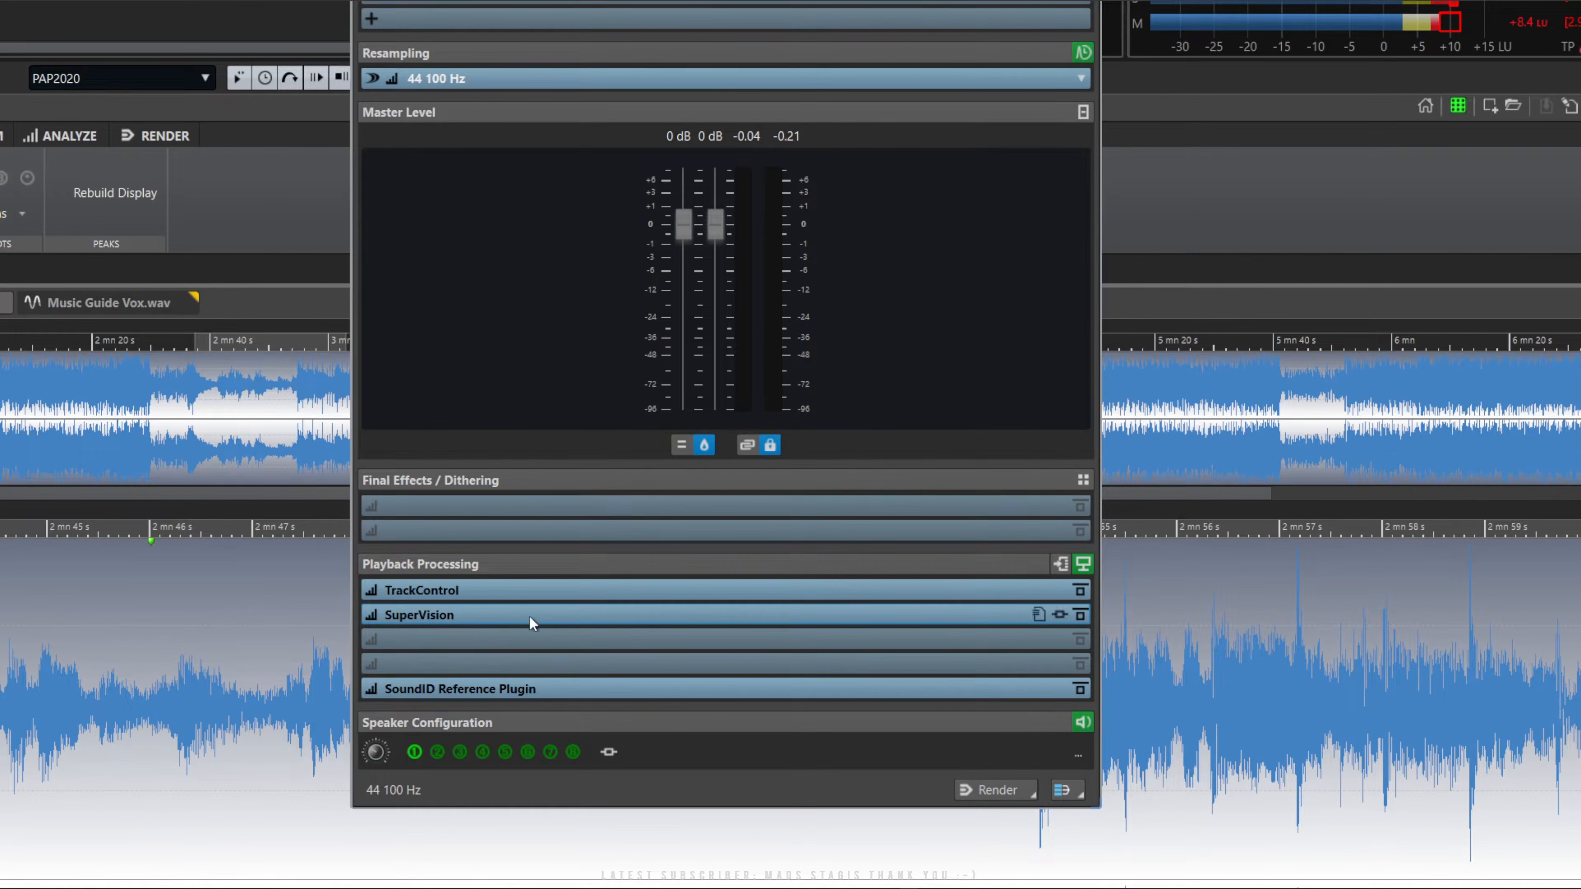
Remove SuperVision from the playback processing chain and rebind speaker configuration 1 with the current playback plug-ins, overwriting its preset.
{"action": "right_click", "coordinate": [444, 614]}
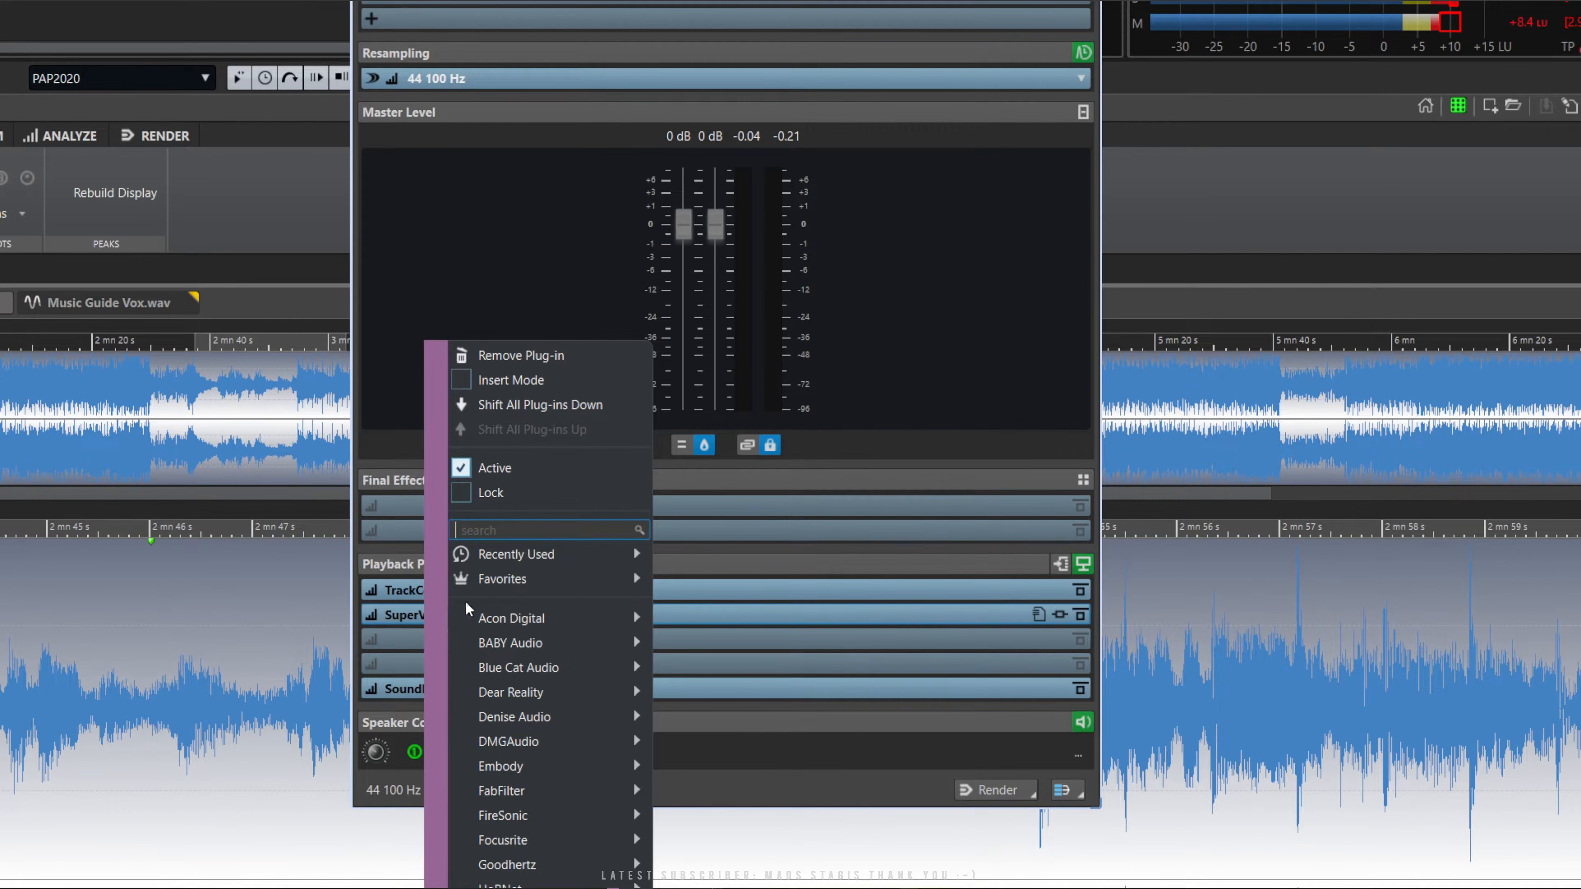
{"action": "left_click", "coordinate": [519, 358]}
{"action": "left_click", "coordinate": [609, 752]}
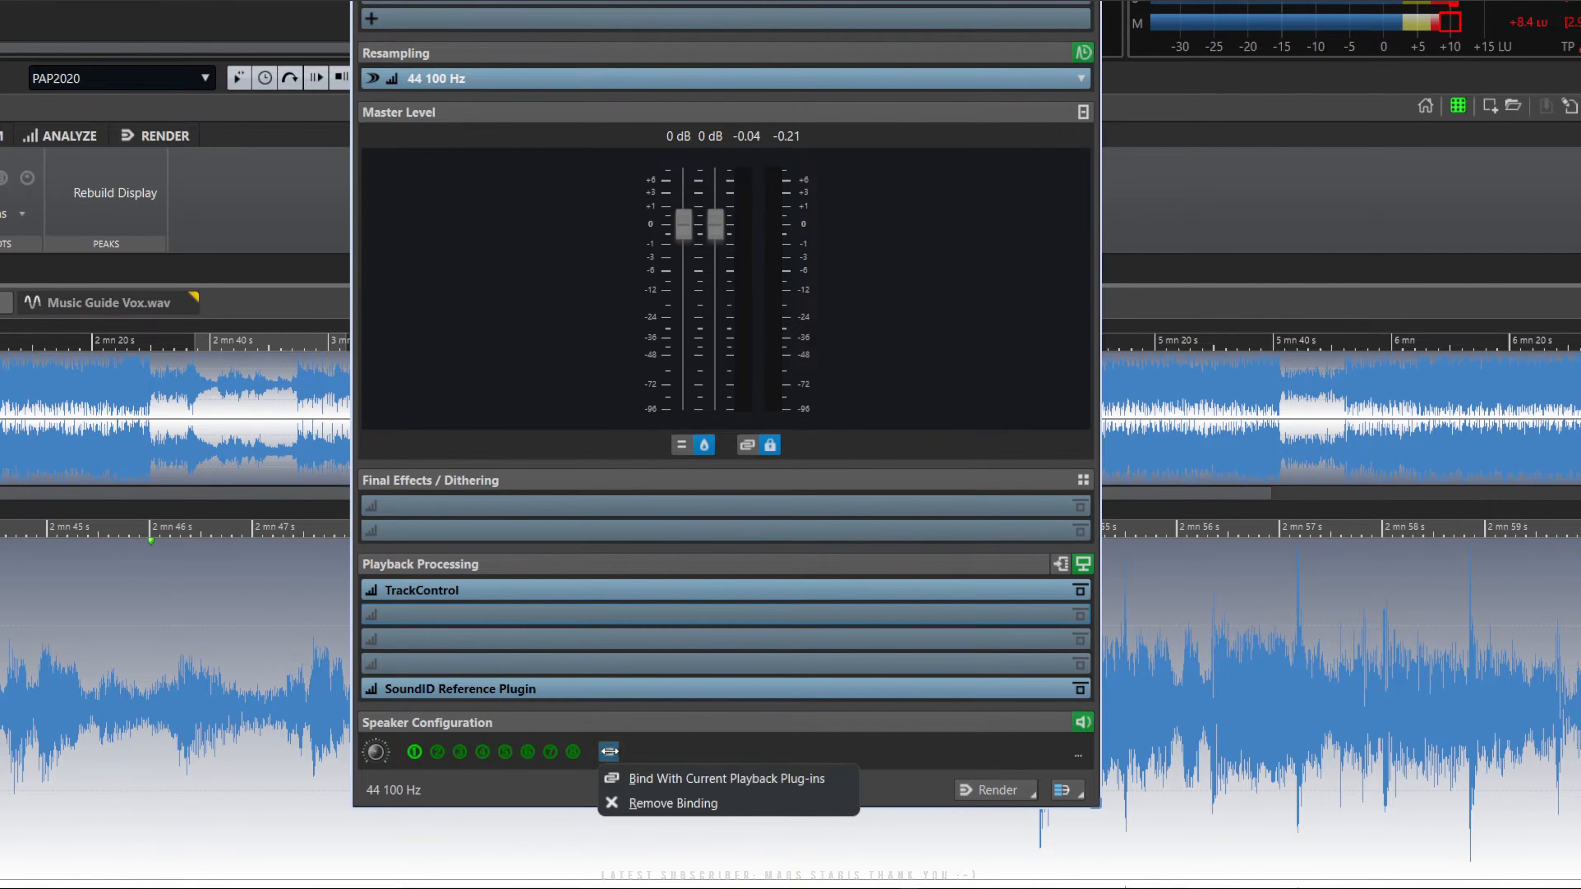
{"action": "left_click", "coordinate": [660, 781]}
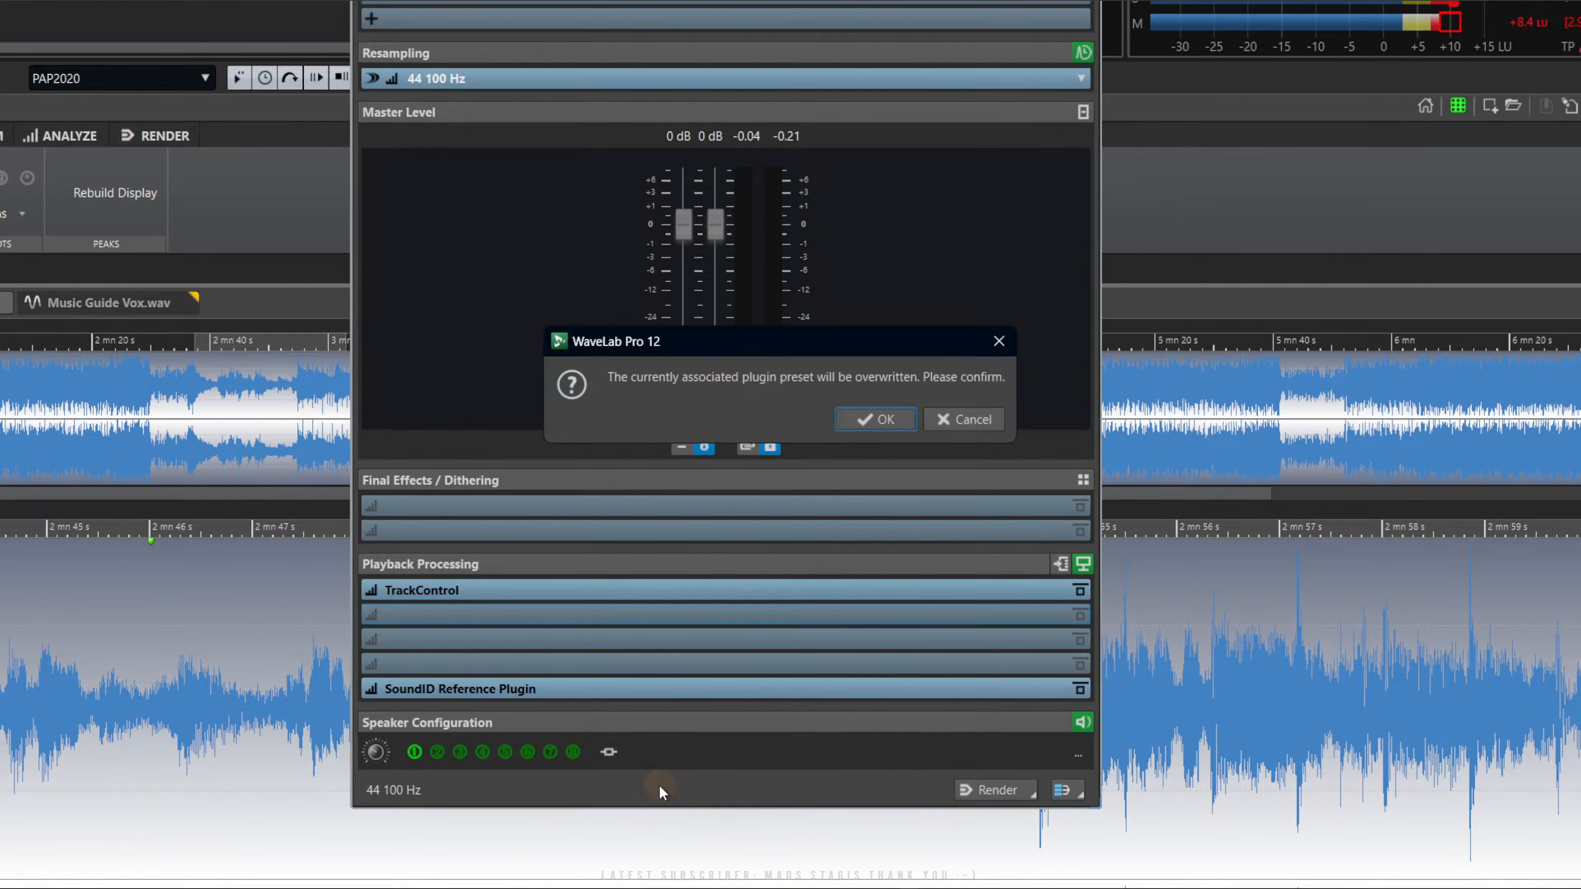
{"action": "left_click", "coordinate": [871, 419]}
Open the TrackControl plug-in window to examine its monitoring controls, and close it.
{"action": "left_click", "coordinate": [415, 588]}
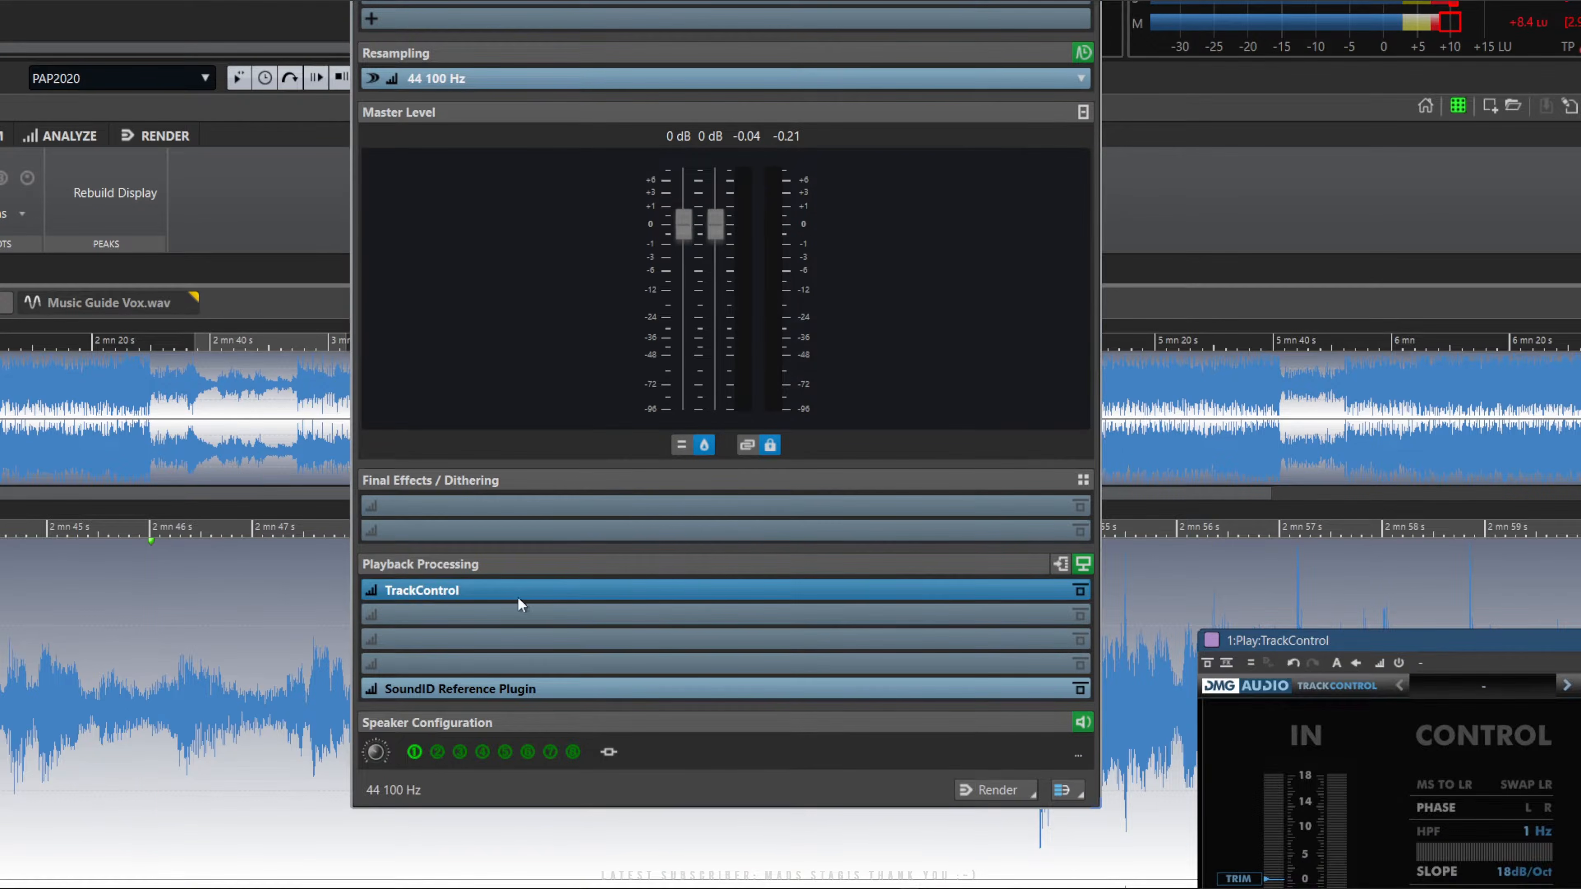
{"action": "left_click_drag", "start_coordinate": [1424, 651], "coordinate": [730, 264]}
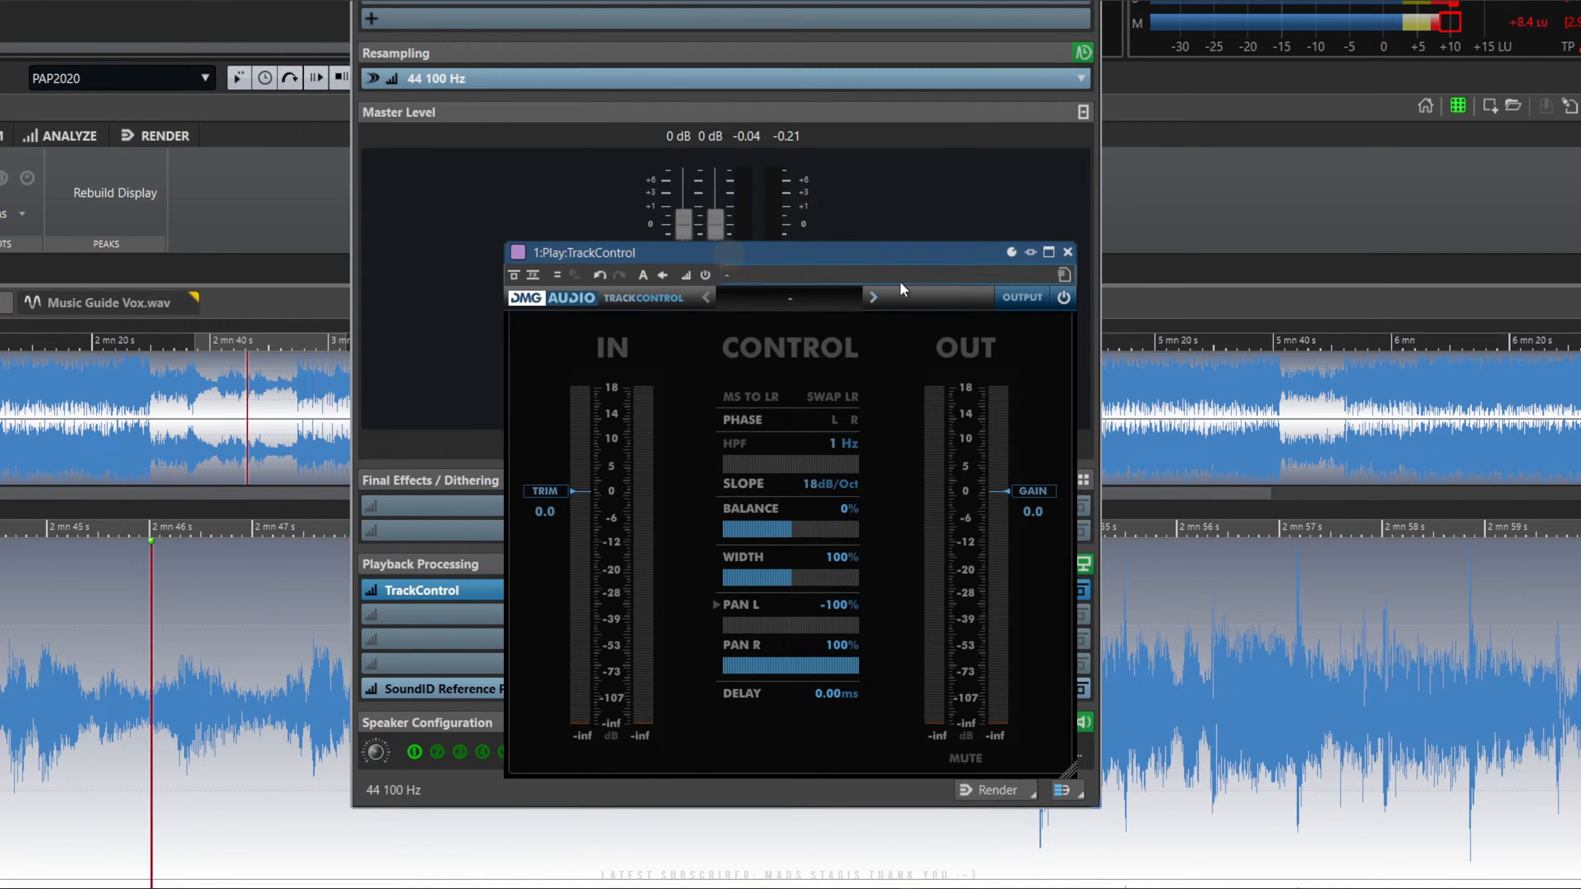
{"action": "left_click", "coordinate": [1068, 252]}
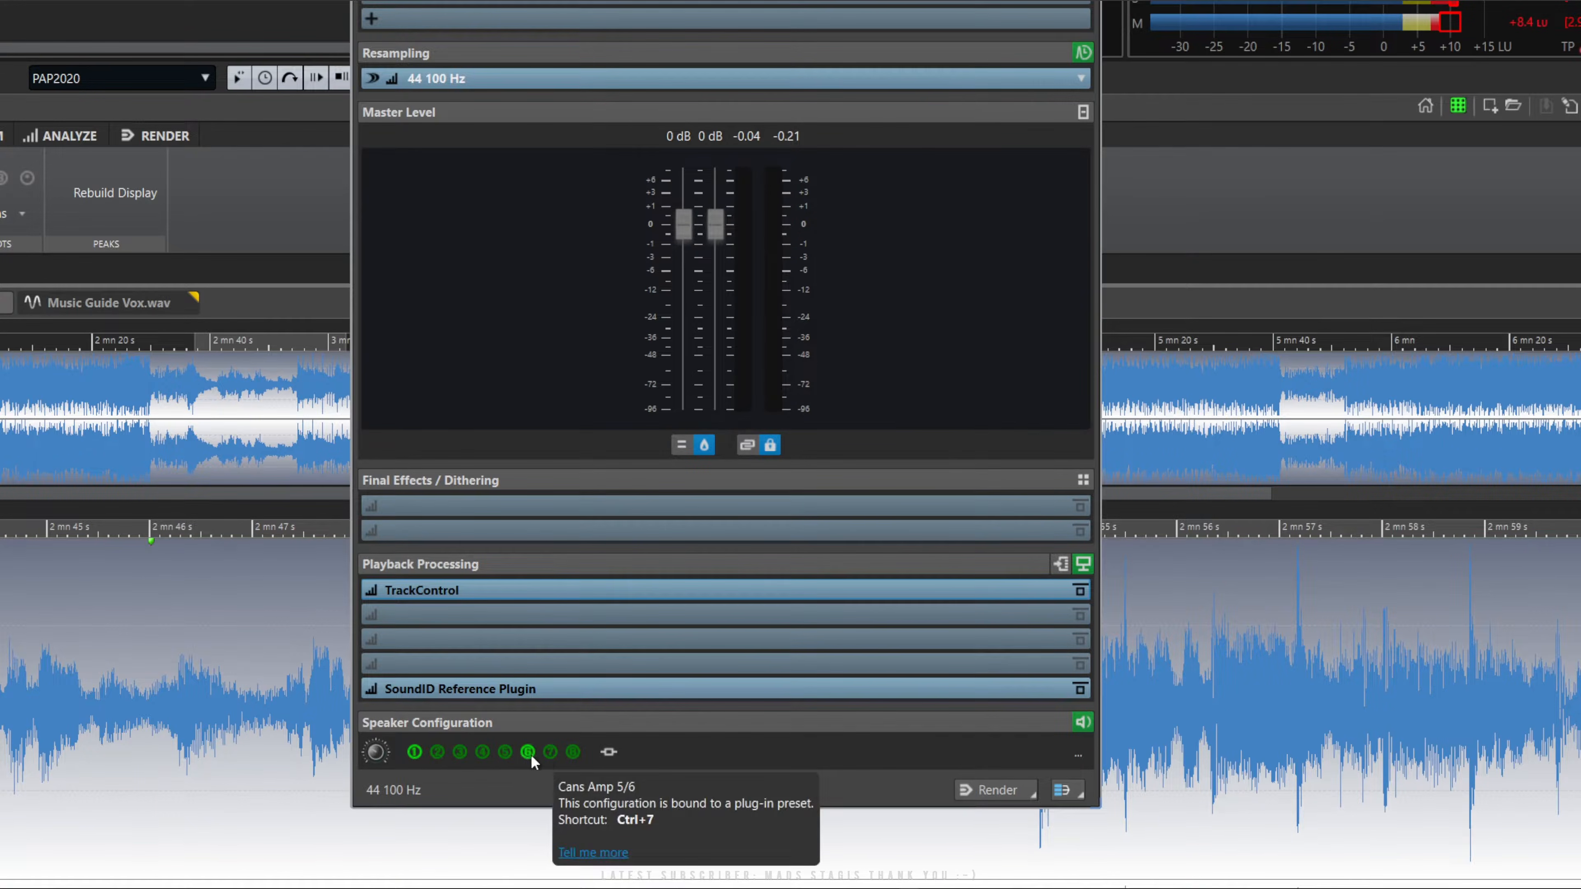
Switch to speaker configuration 5 and inspect the Abbey Road Studio 3 Stereo and SoundID Reference plug-in windows.
{"action": "left_click", "coordinate": [504, 754]}
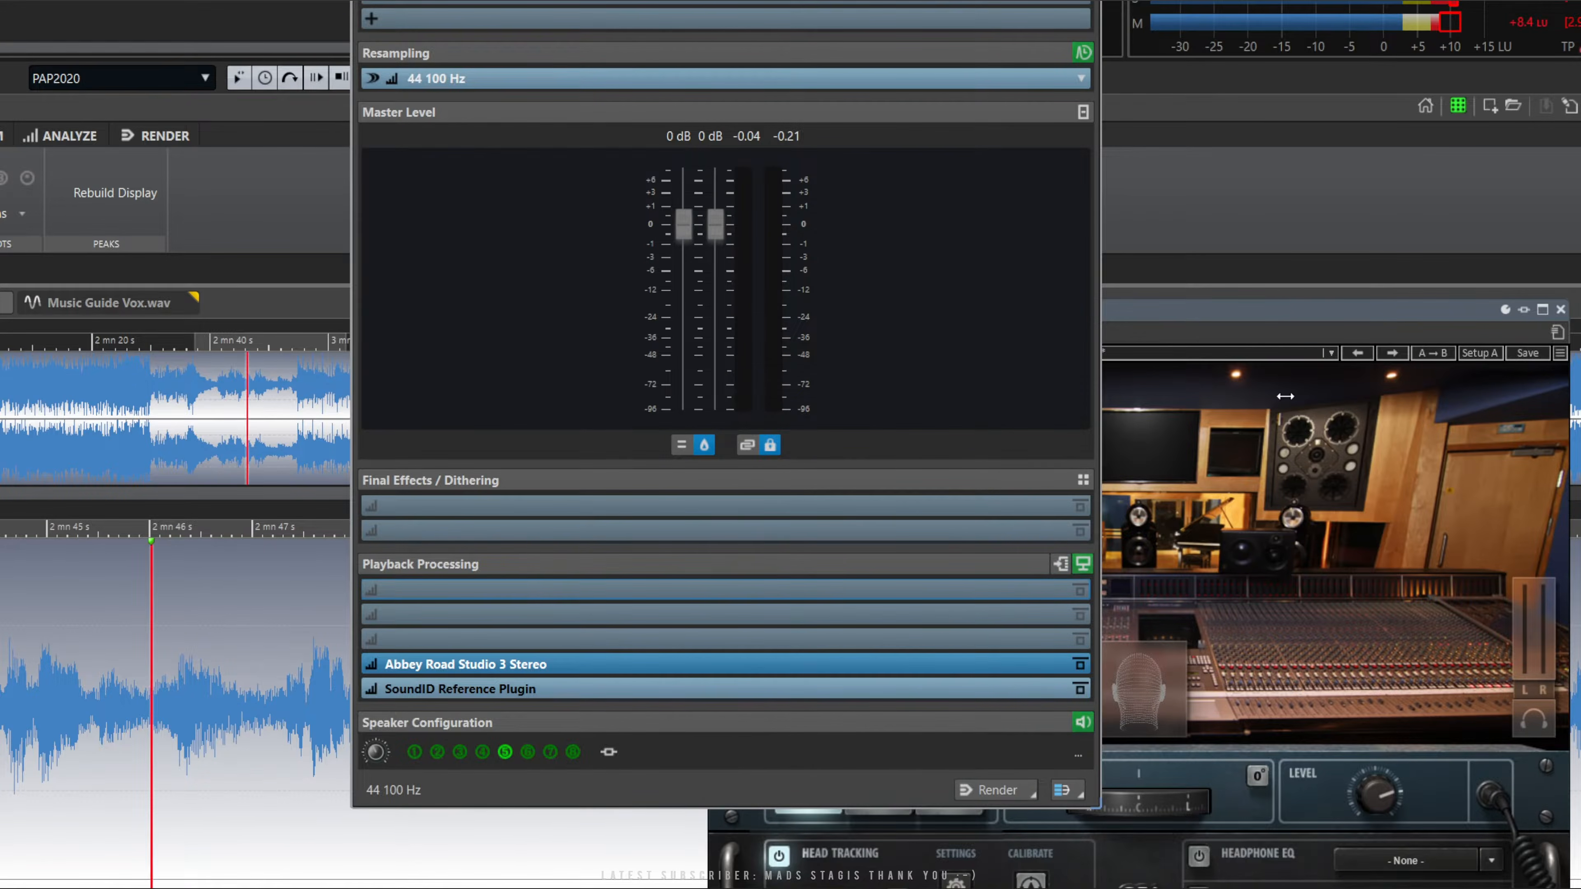
{"action": "left_click_drag", "start_coordinate": [1305, 310], "coordinate": [885, 110]}
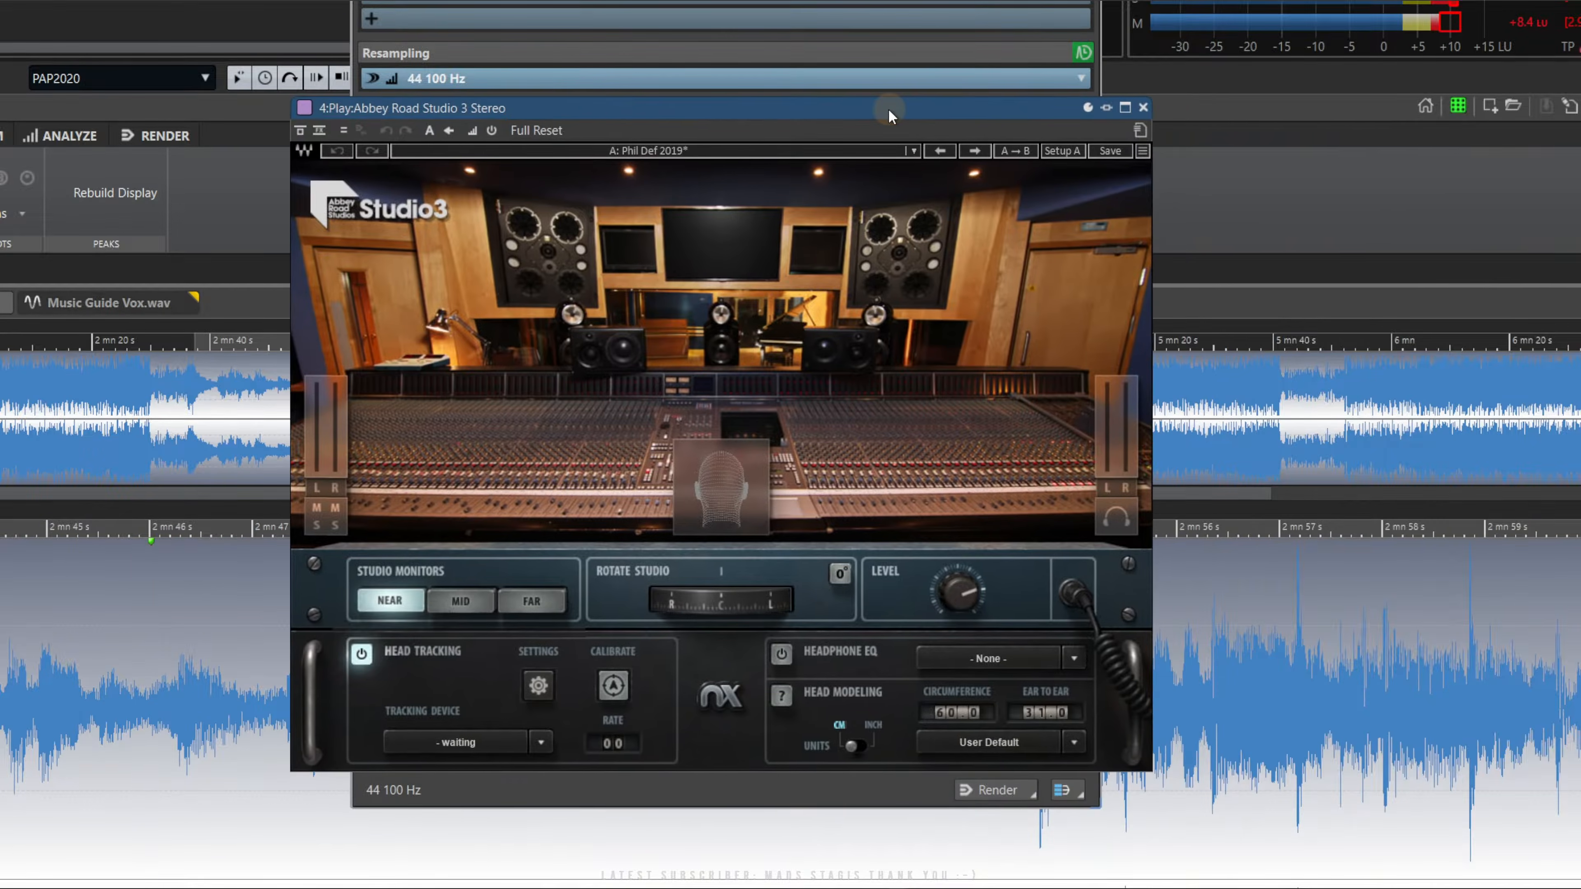
{"action": "left_click", "coordinate": [1143, 109]}
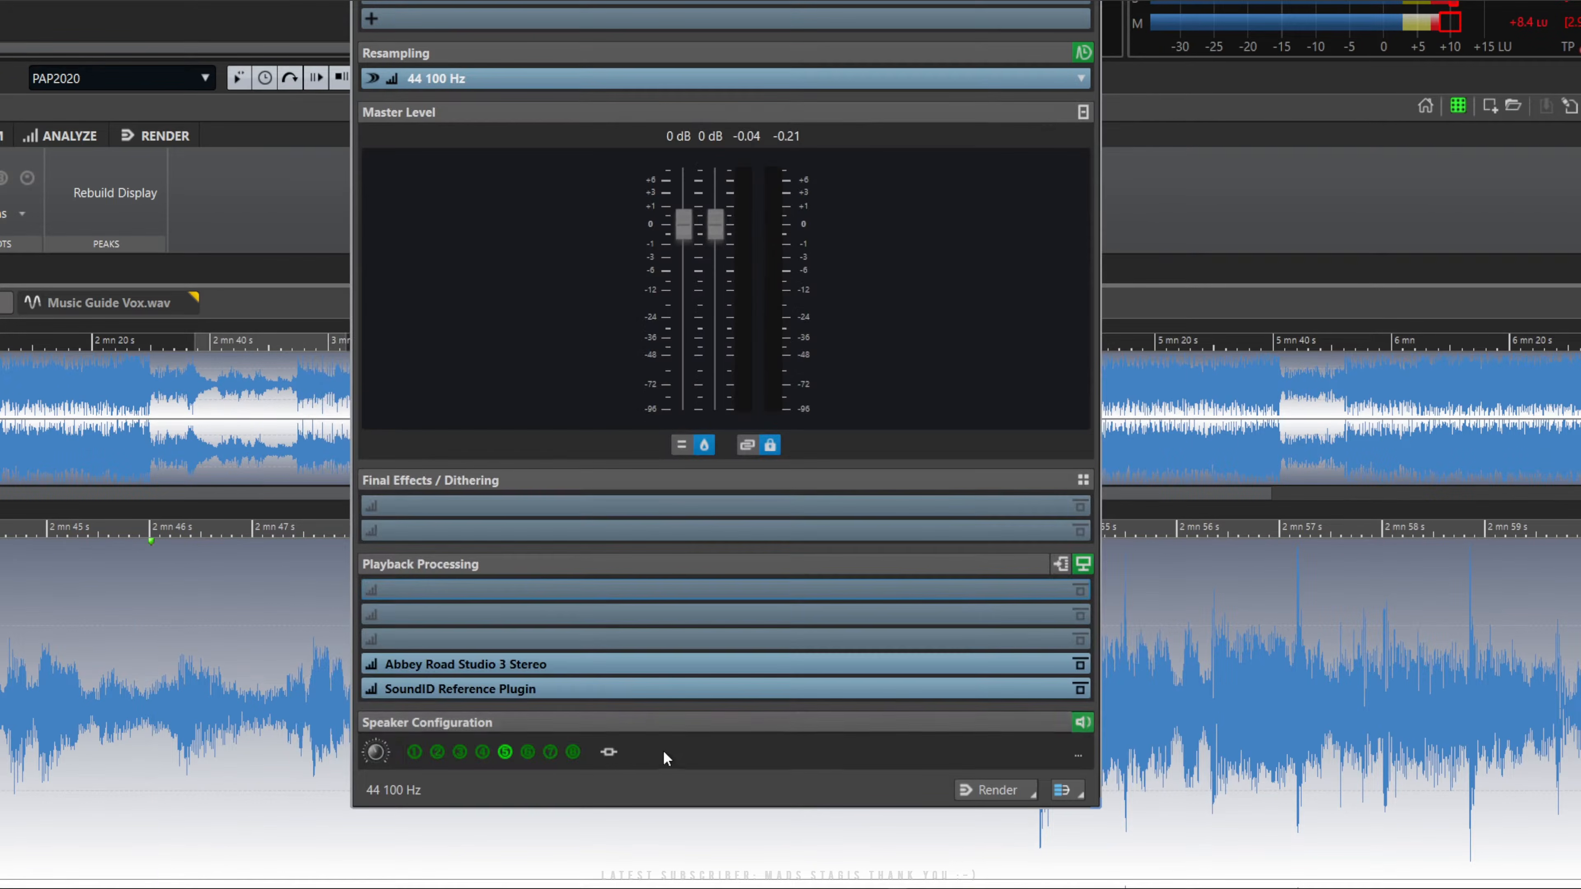
{"action": "left_click", "coordinate": [512, 691]}
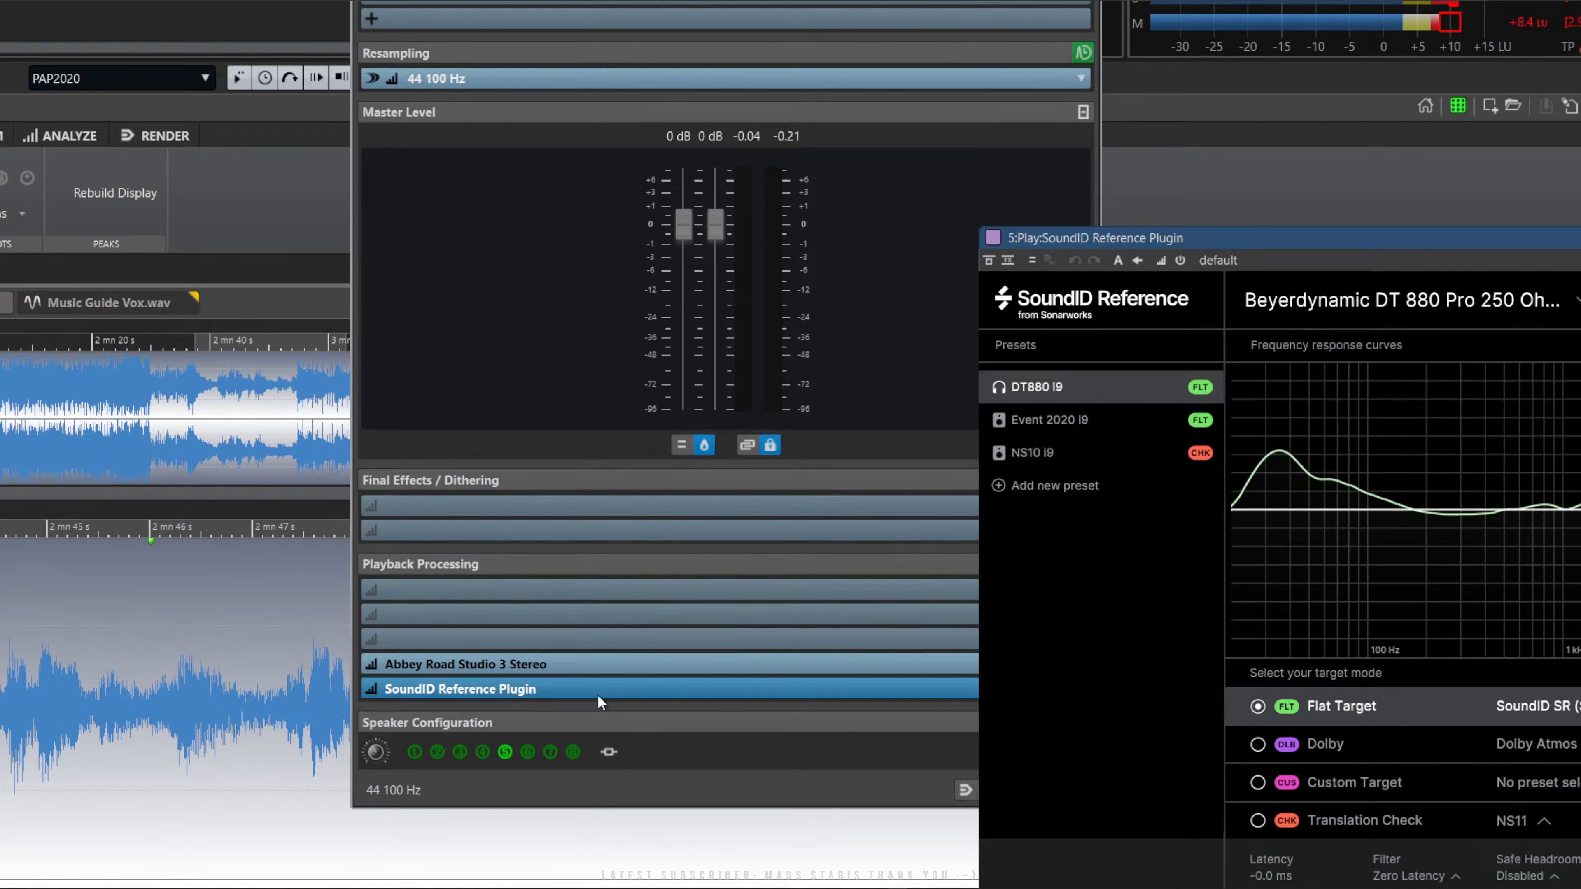
{"action": "left_click_drag", "start_coordinate": [1451, 235], "coordinate": [662, 141]}
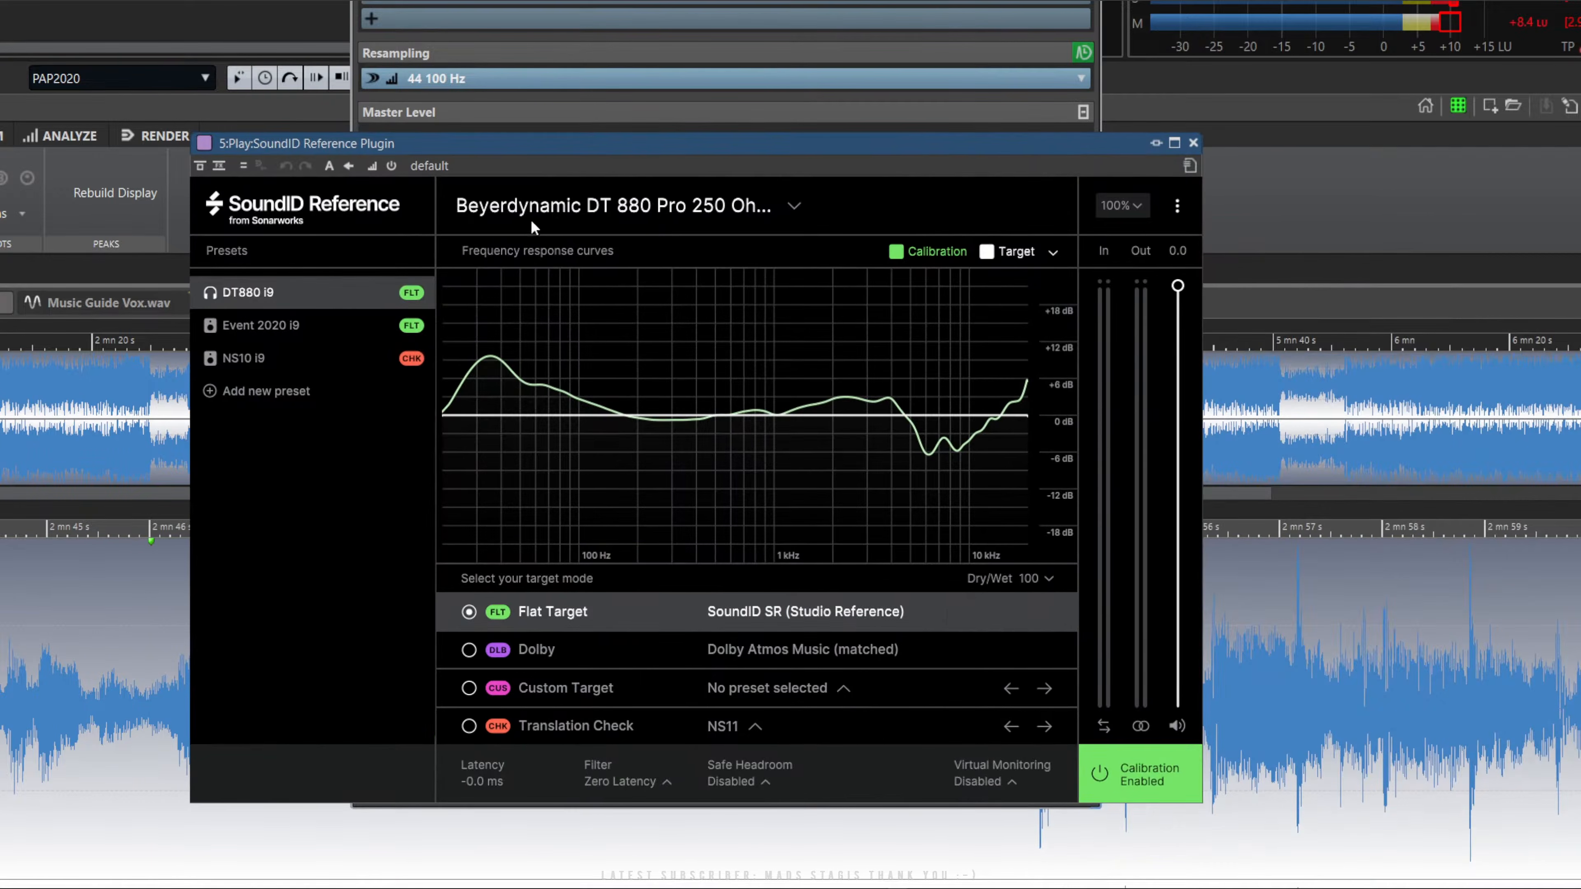
{"action": "left_click", "coordinate": [1191, 143]}
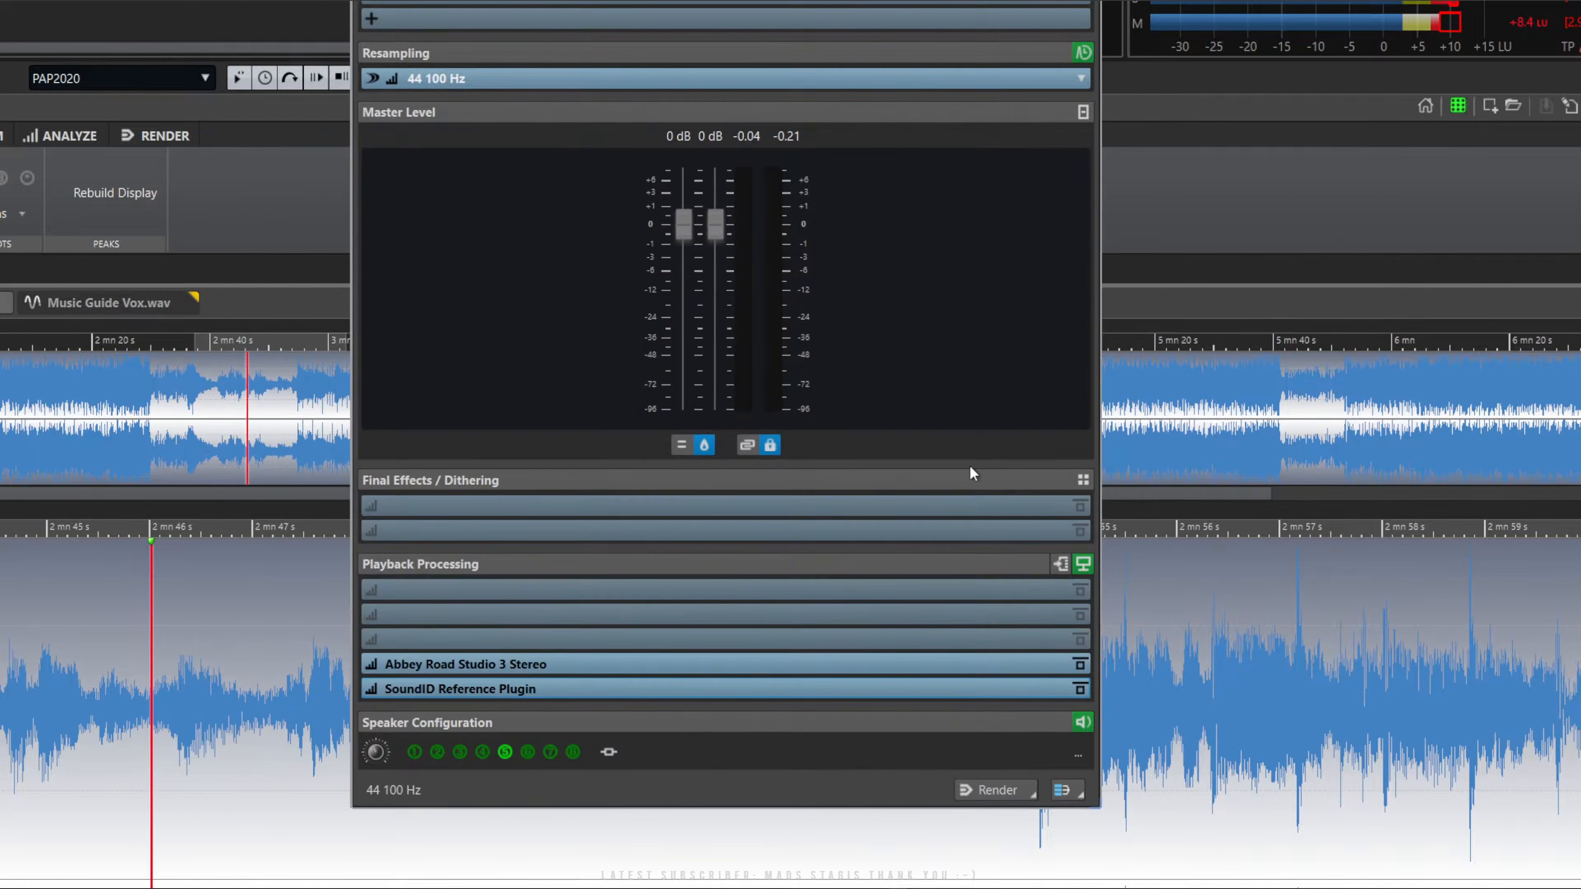
Switch back to speaker configuration 1 and hide the floating Master Section window.
{"action": "left_click", "coordinate": [415, 752]}
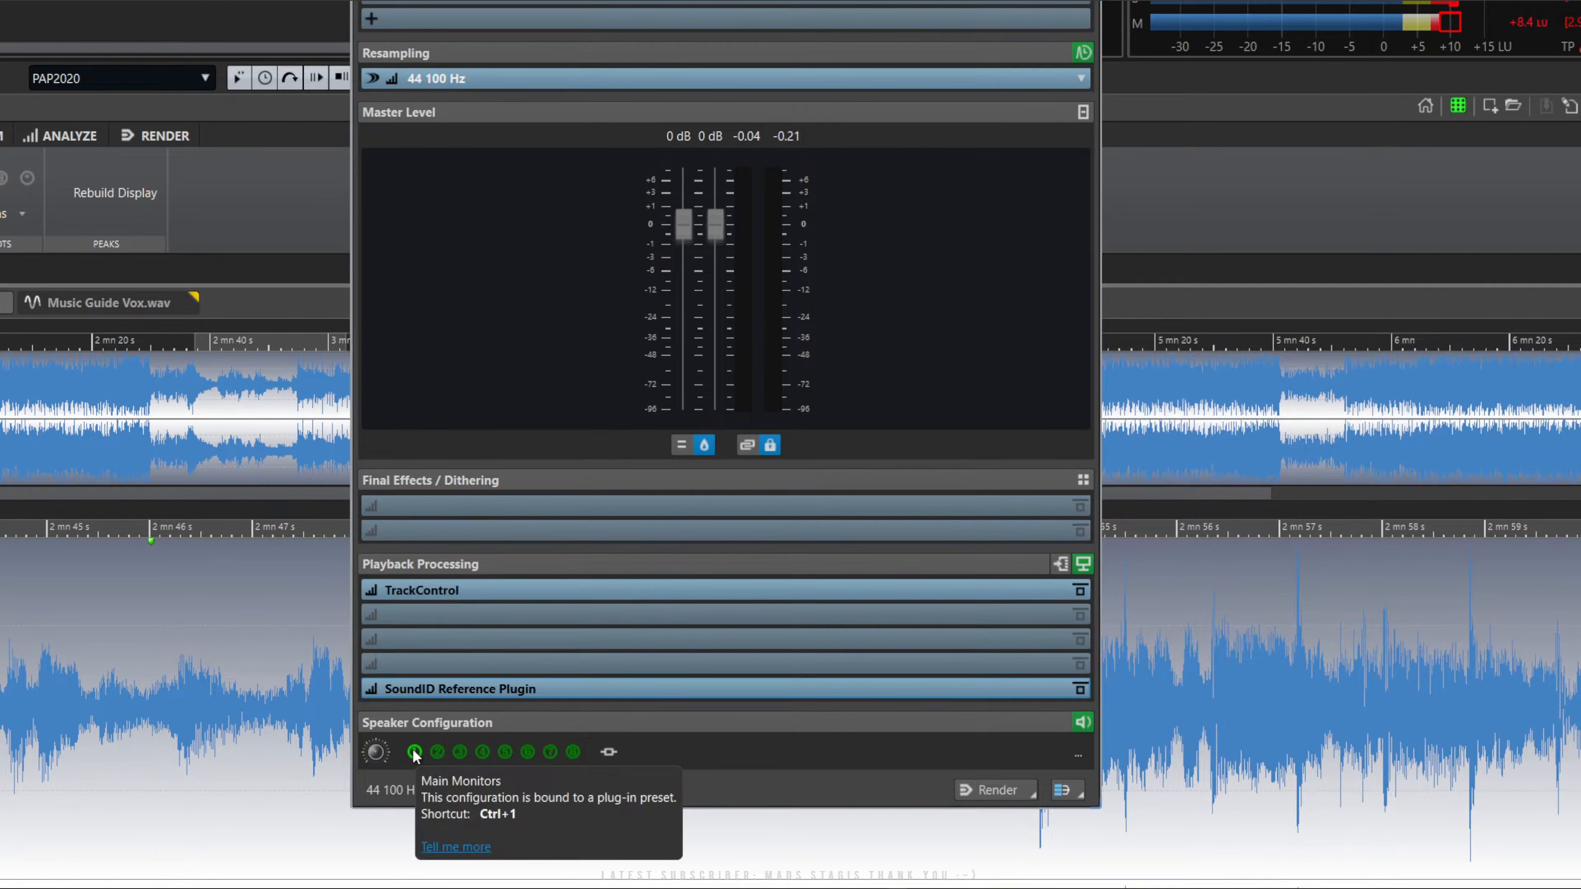
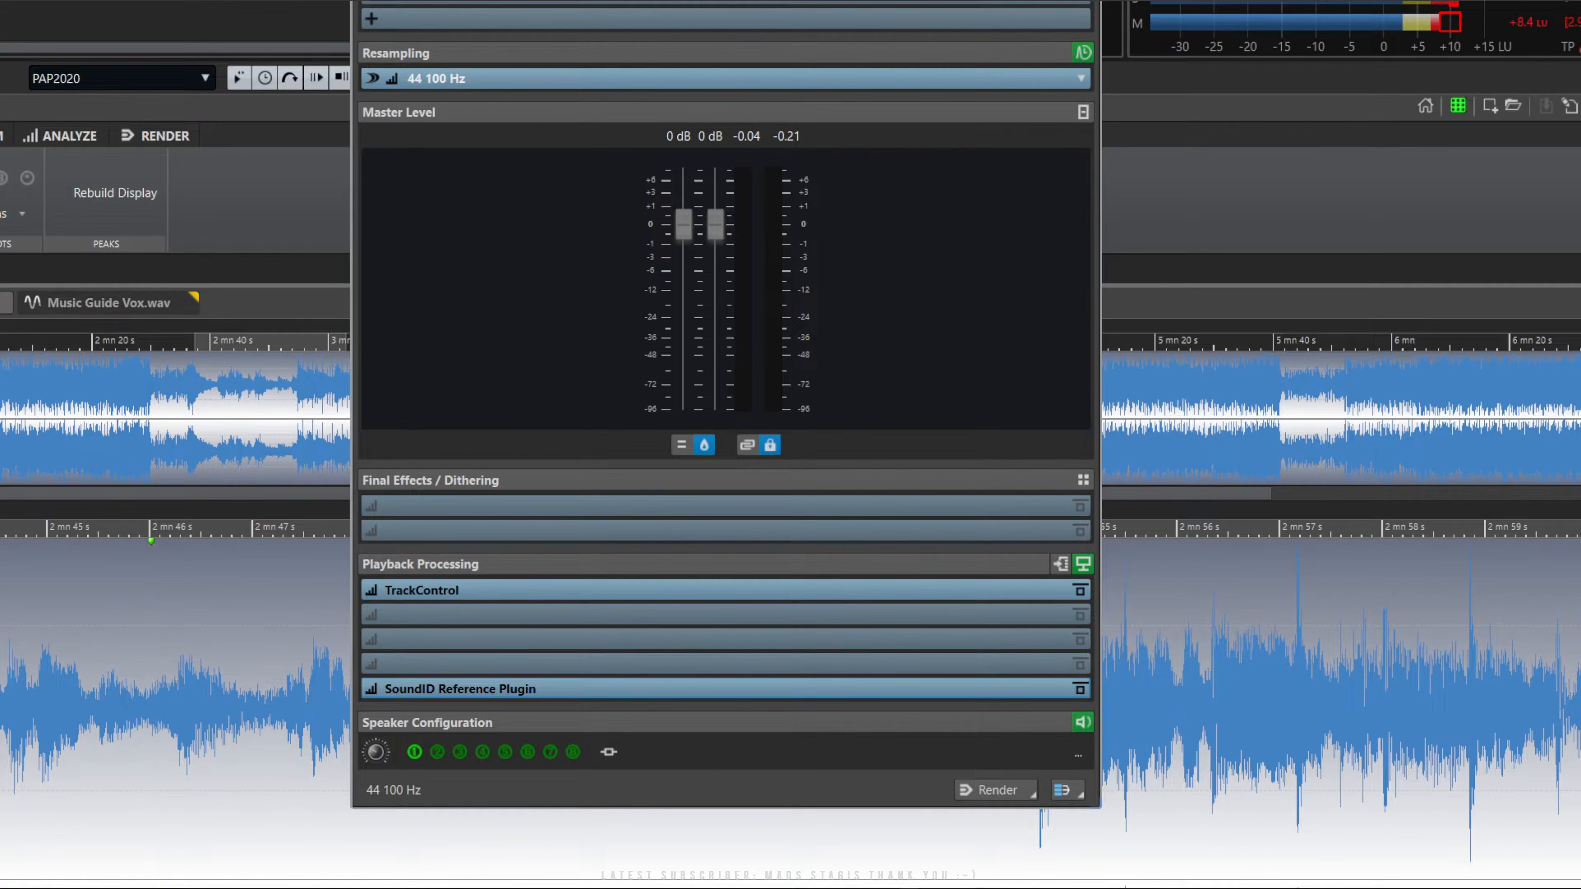
{"action": "left_click", "coordinate": [1085, 2]}
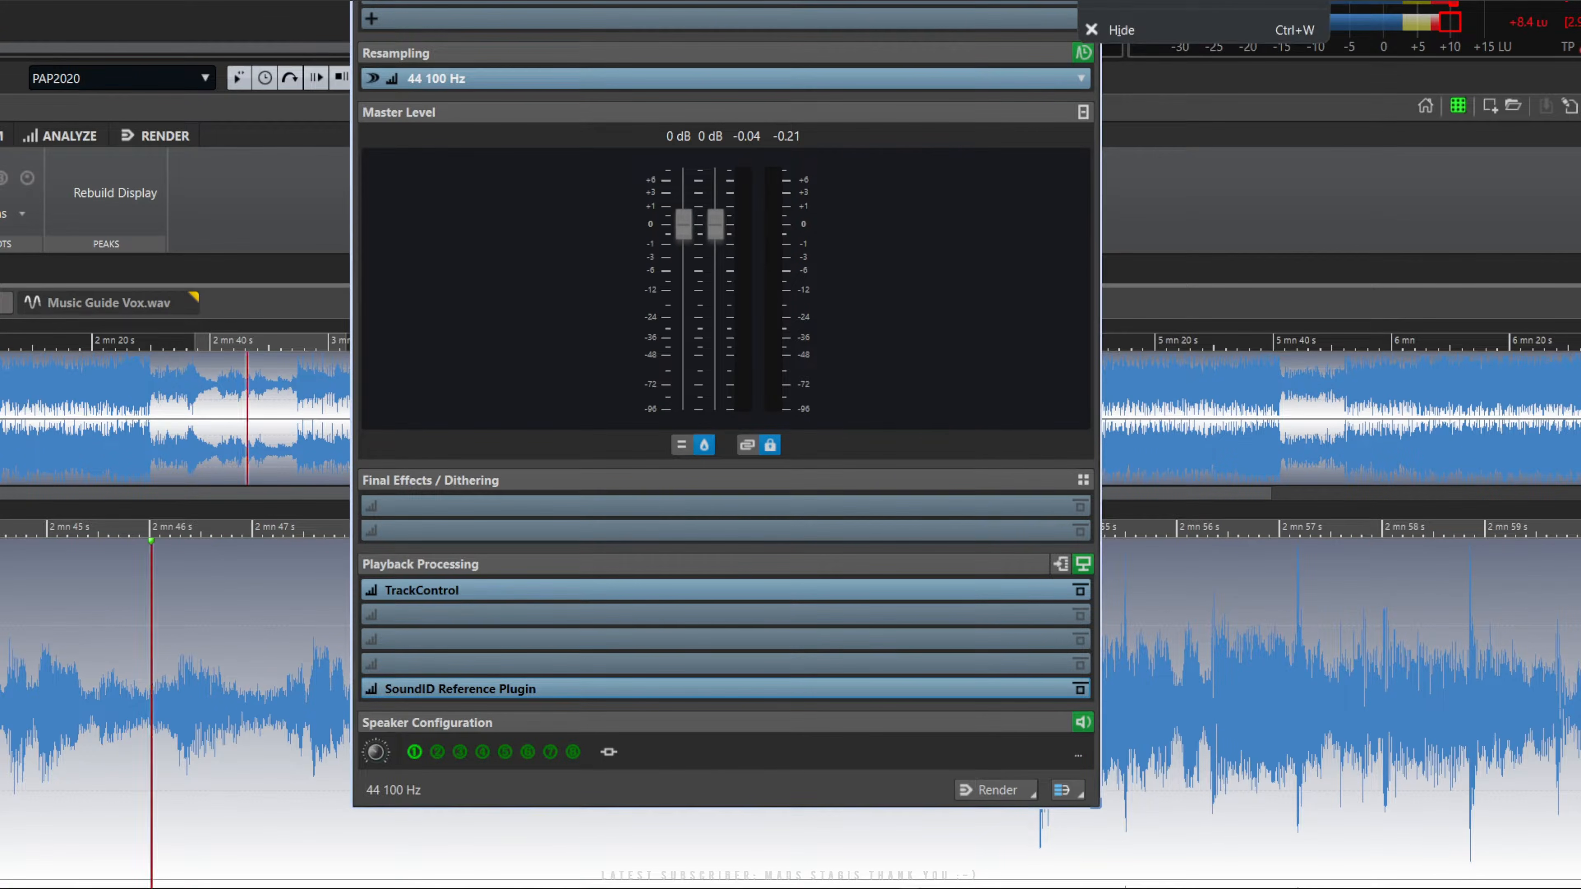
{"action": "left_click", "coordinate": [1130, 30]}
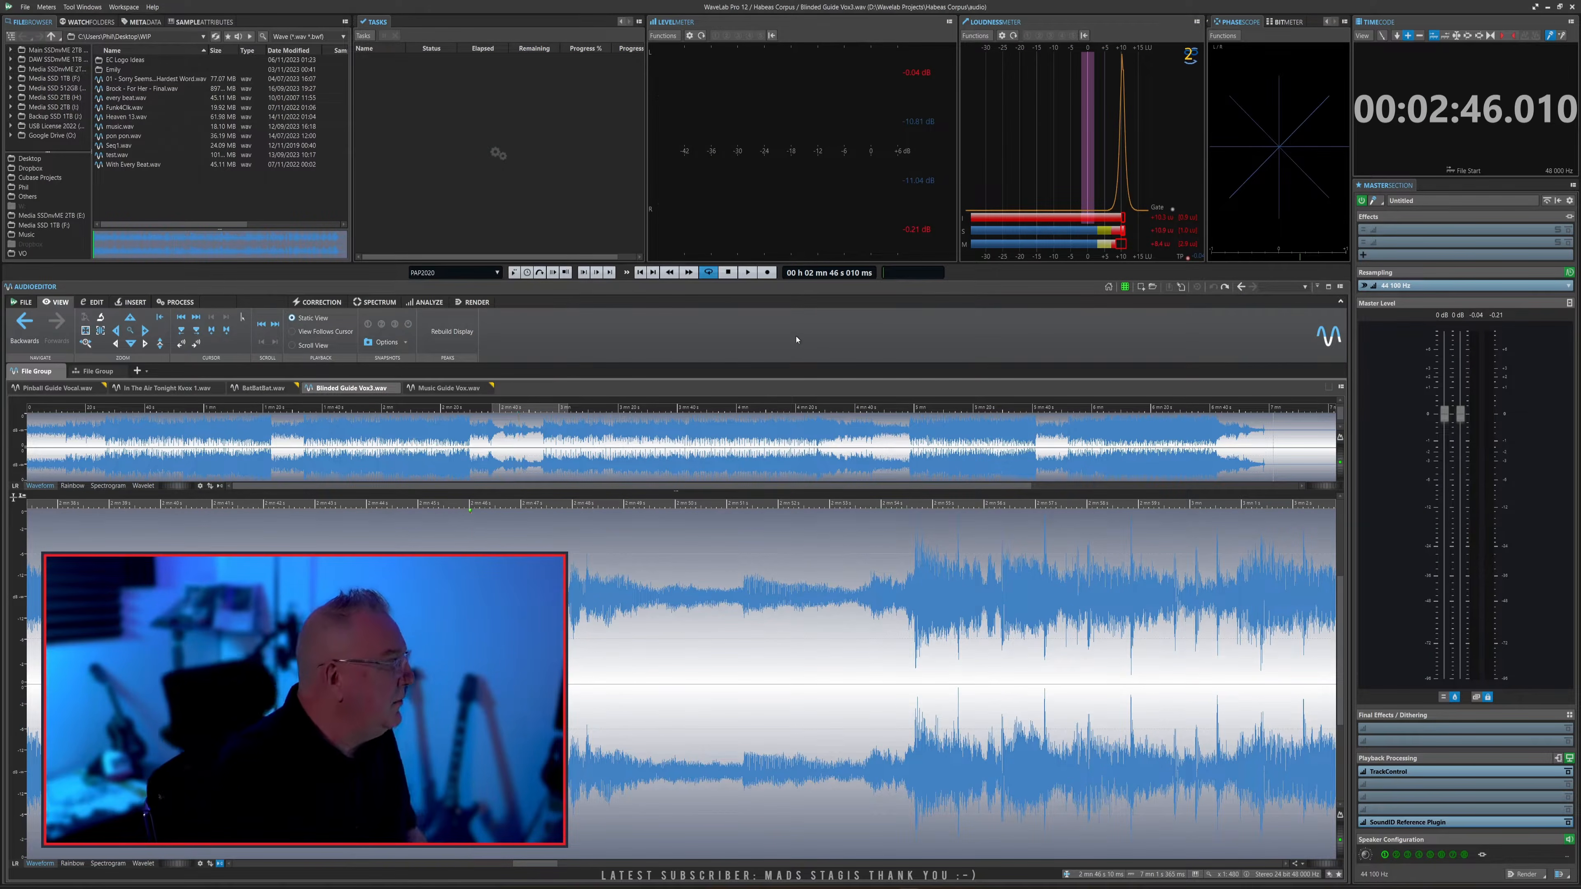
View the open audio files in turn, finishing on Music Guide Vox.wav.
{"action": "left_click", "coordinate": [426, 389]}
{"action": "left_click", "coordinate": [263, 388]}
{"action": "left_click", "coordinate": [166, 388]}
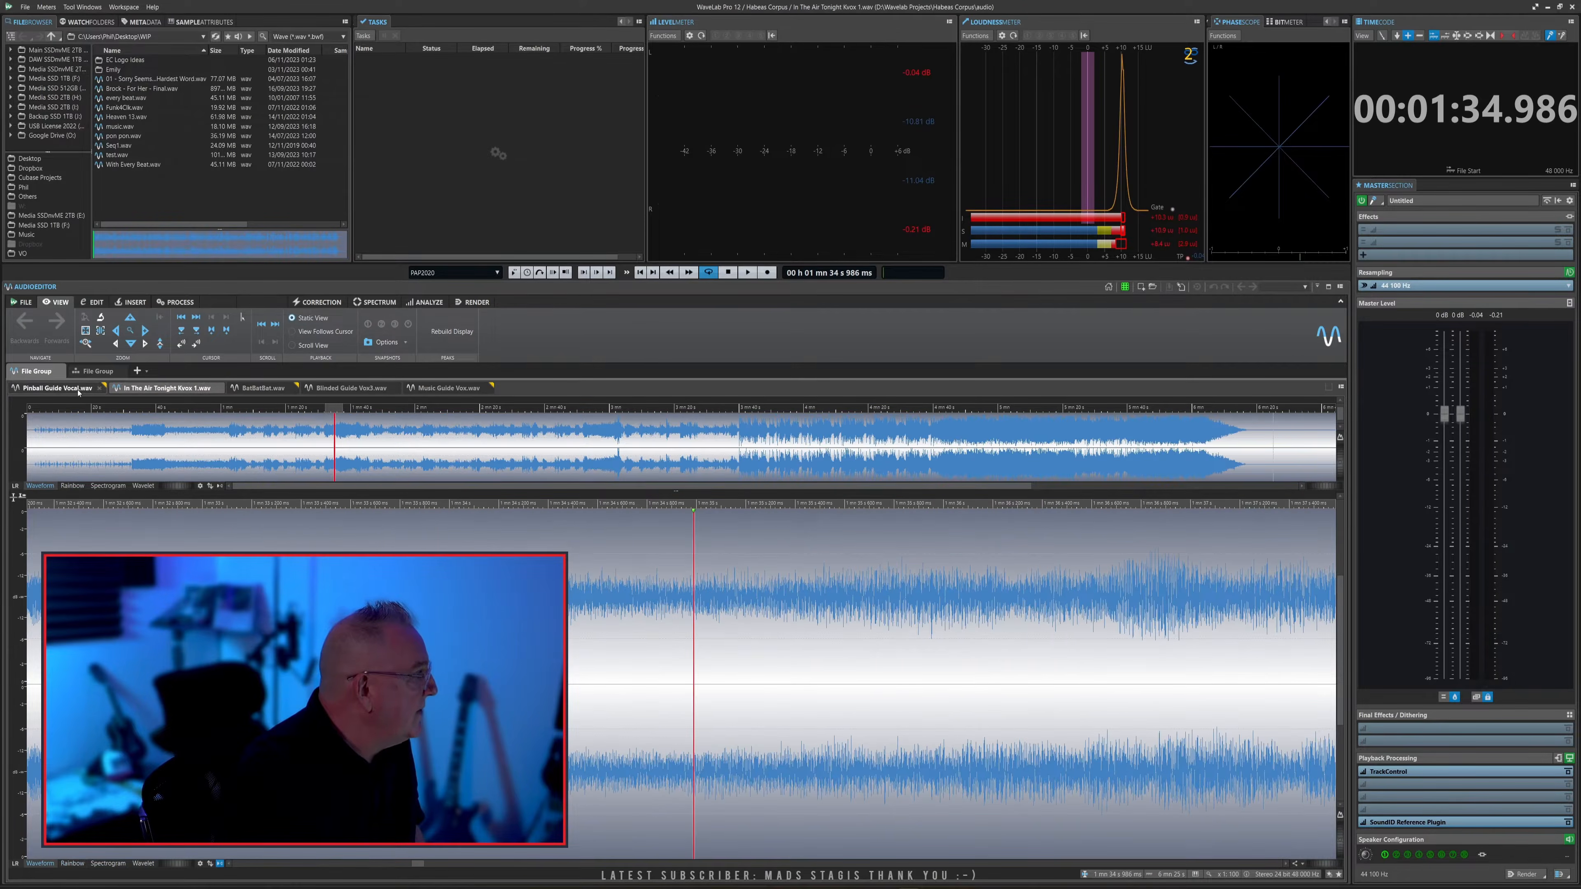
{"action": "left_click", "coordinate": [78, 388]}
{"action": "left_click", "coordinate": [167, 388]}
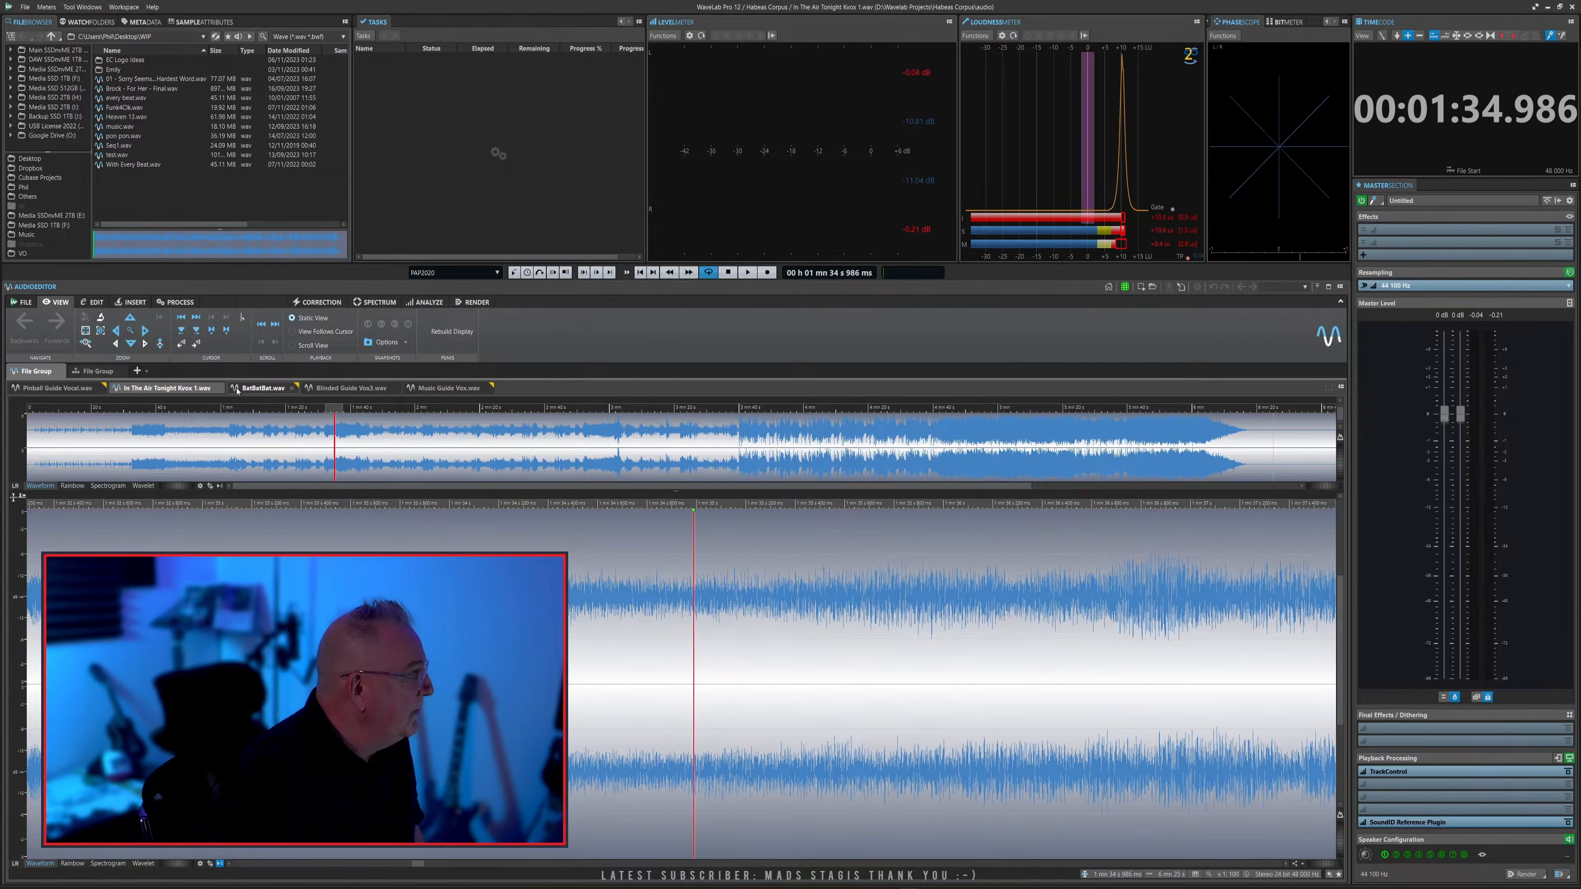
{"action": "left_click", "coordinate": [237, 388]}
{"action": "left_click", "coordinate": [344, 388]}
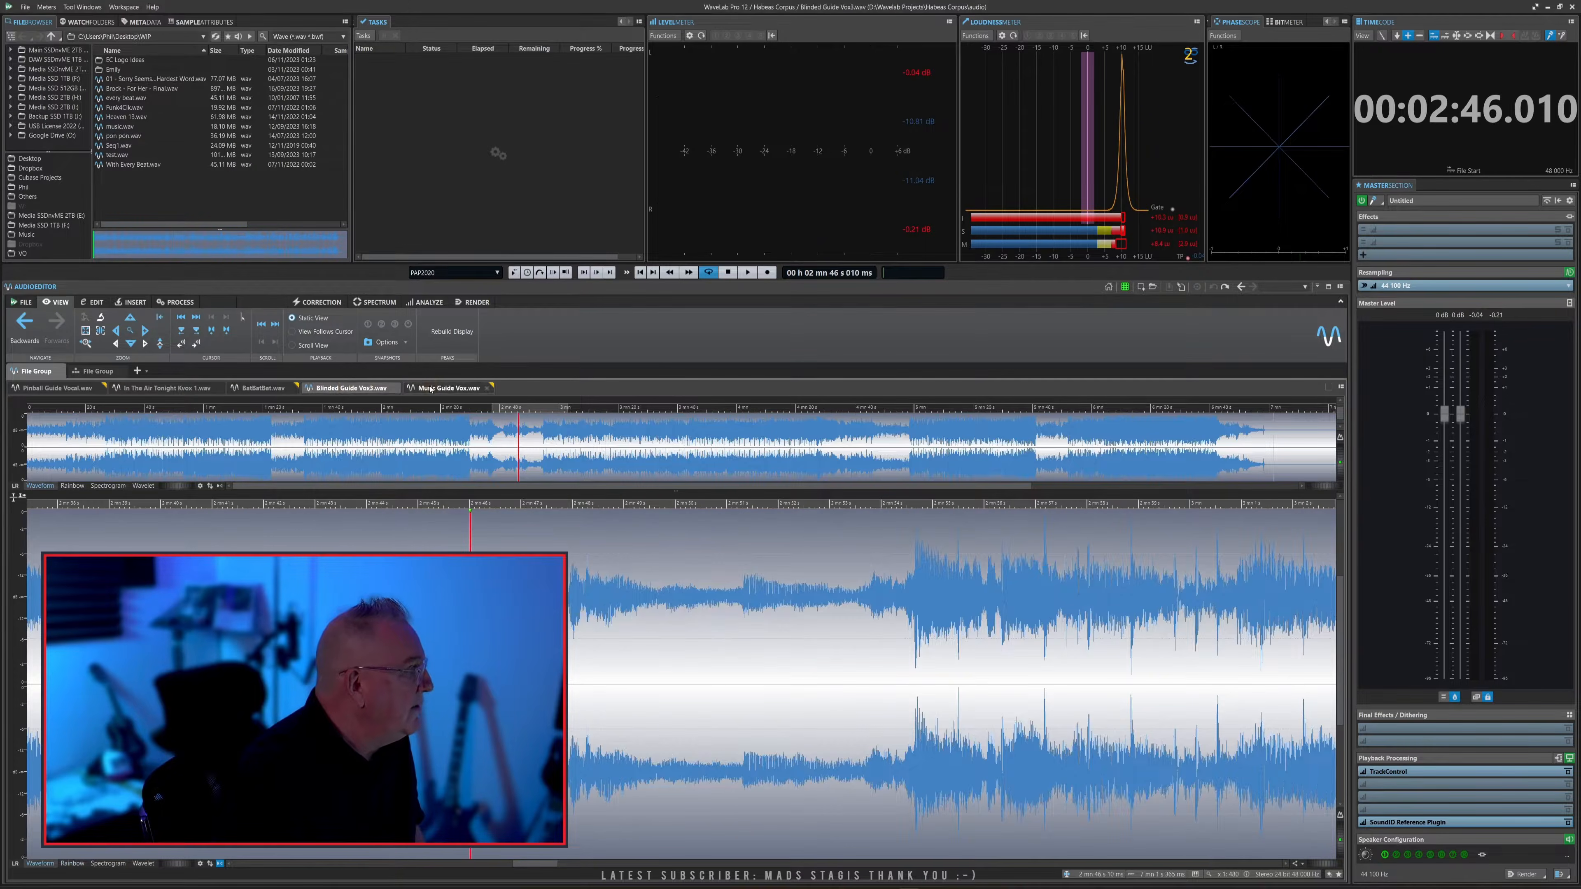
{"action": "left_click", "coordinate": [430, 388]}
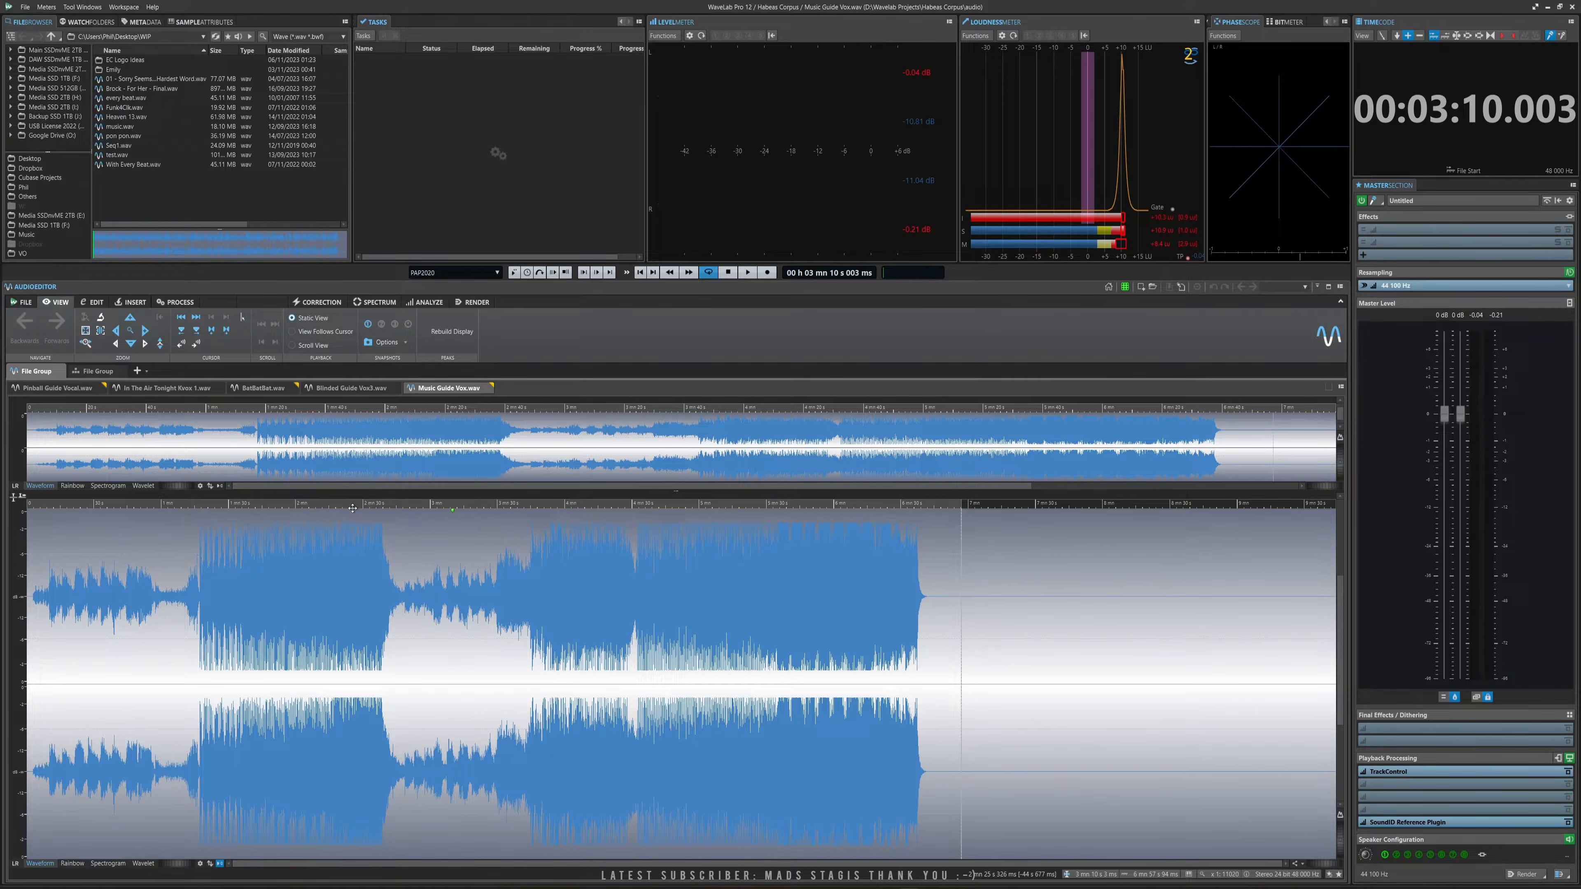
{"action": "left_click", "coordinate": [93, 372]}
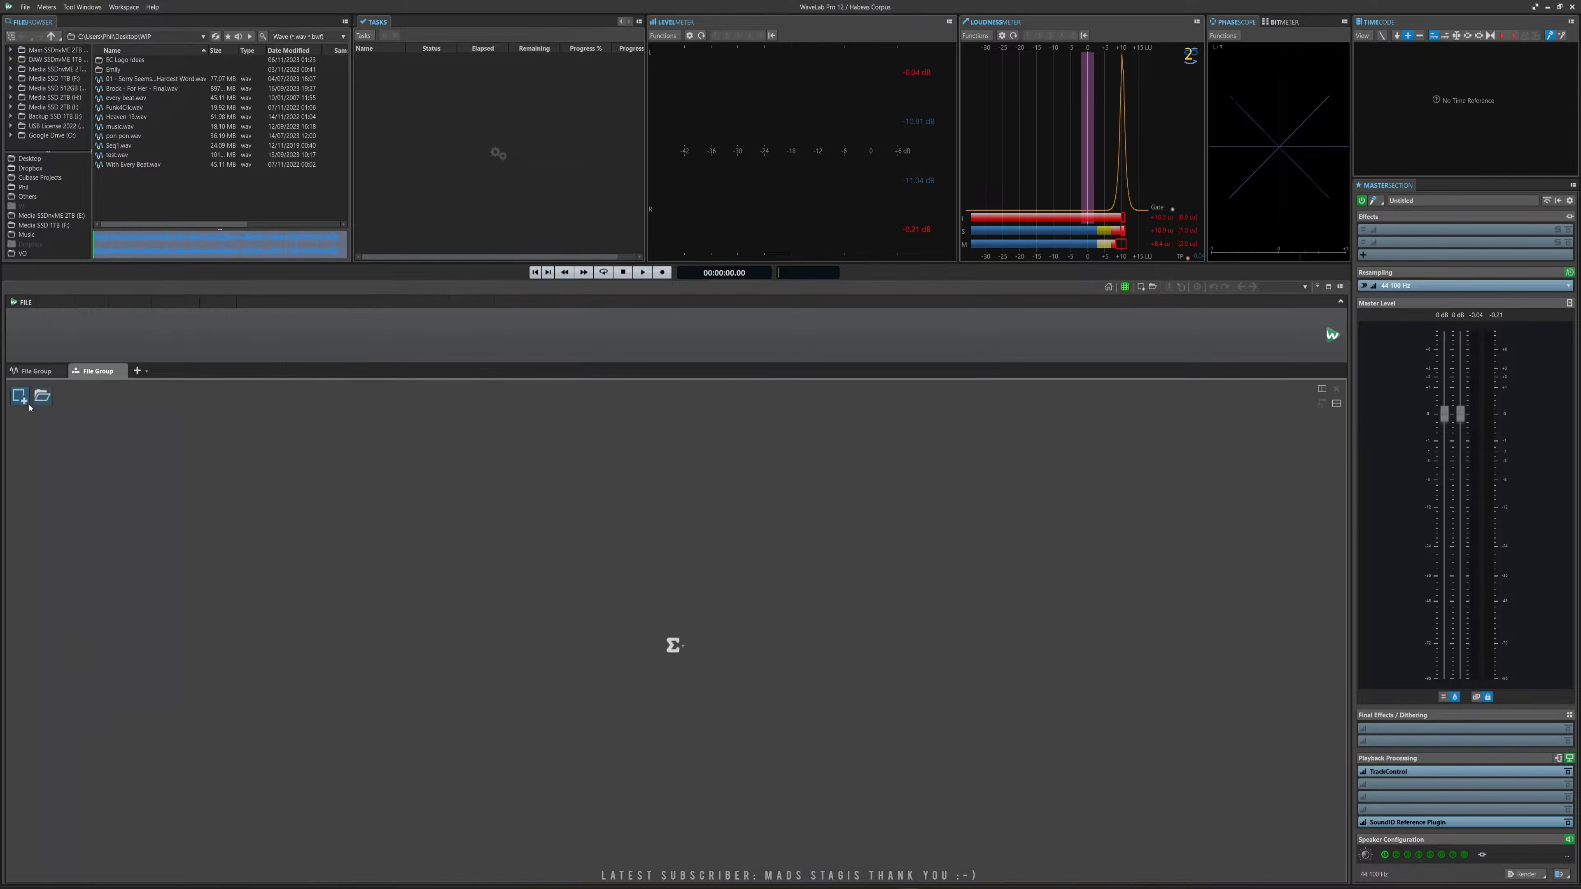
{"action": "left_click", "coordinate": [20, 397]}
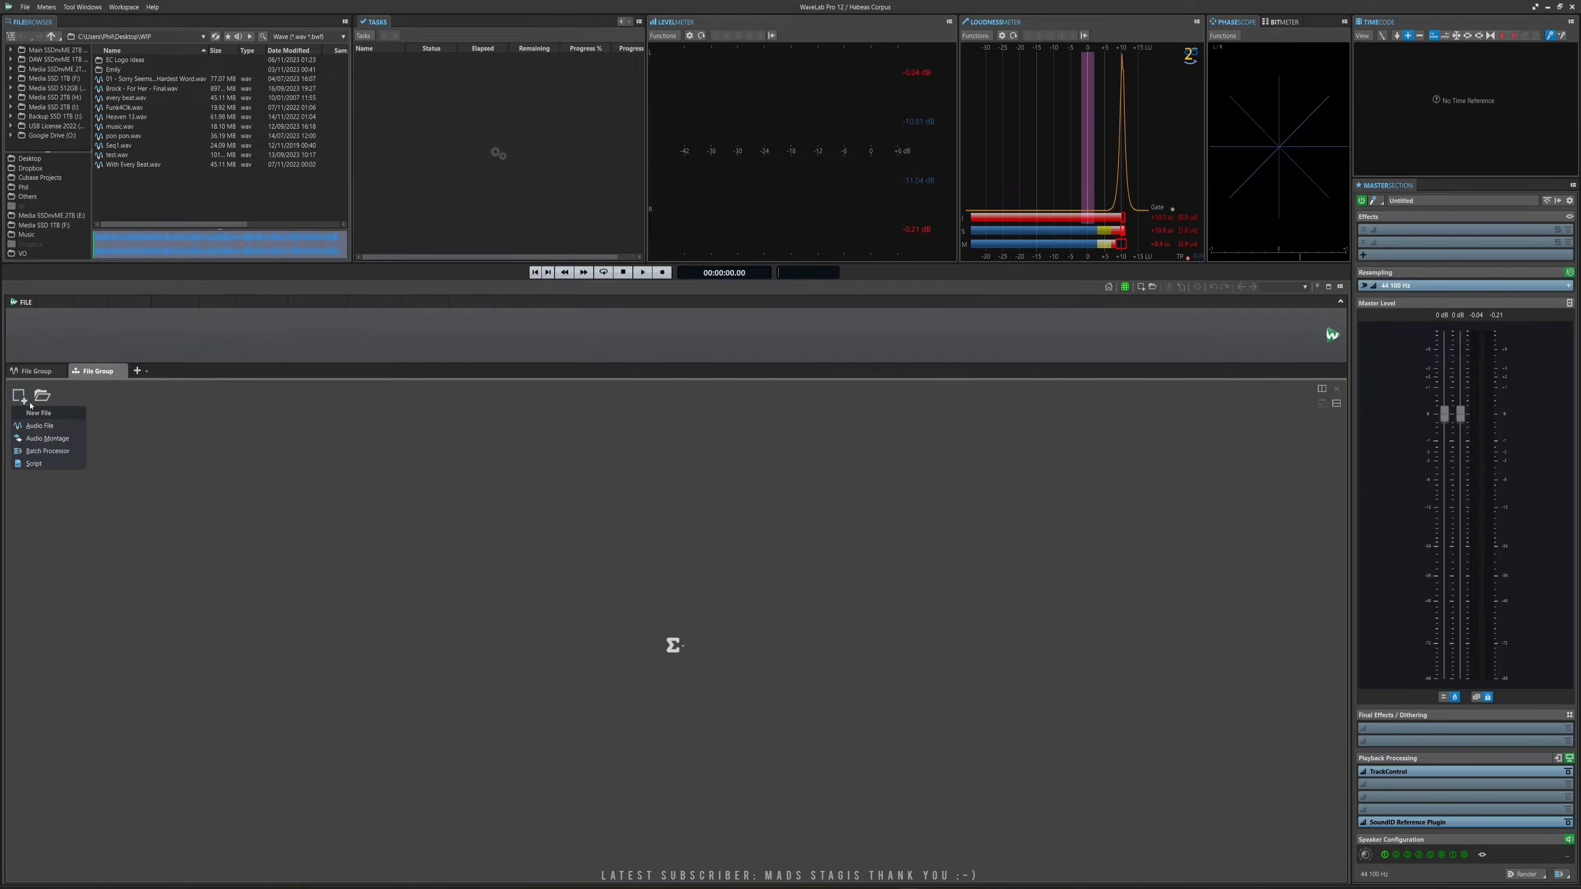
{"action": "left_click", "coordinate": [49, 439]}
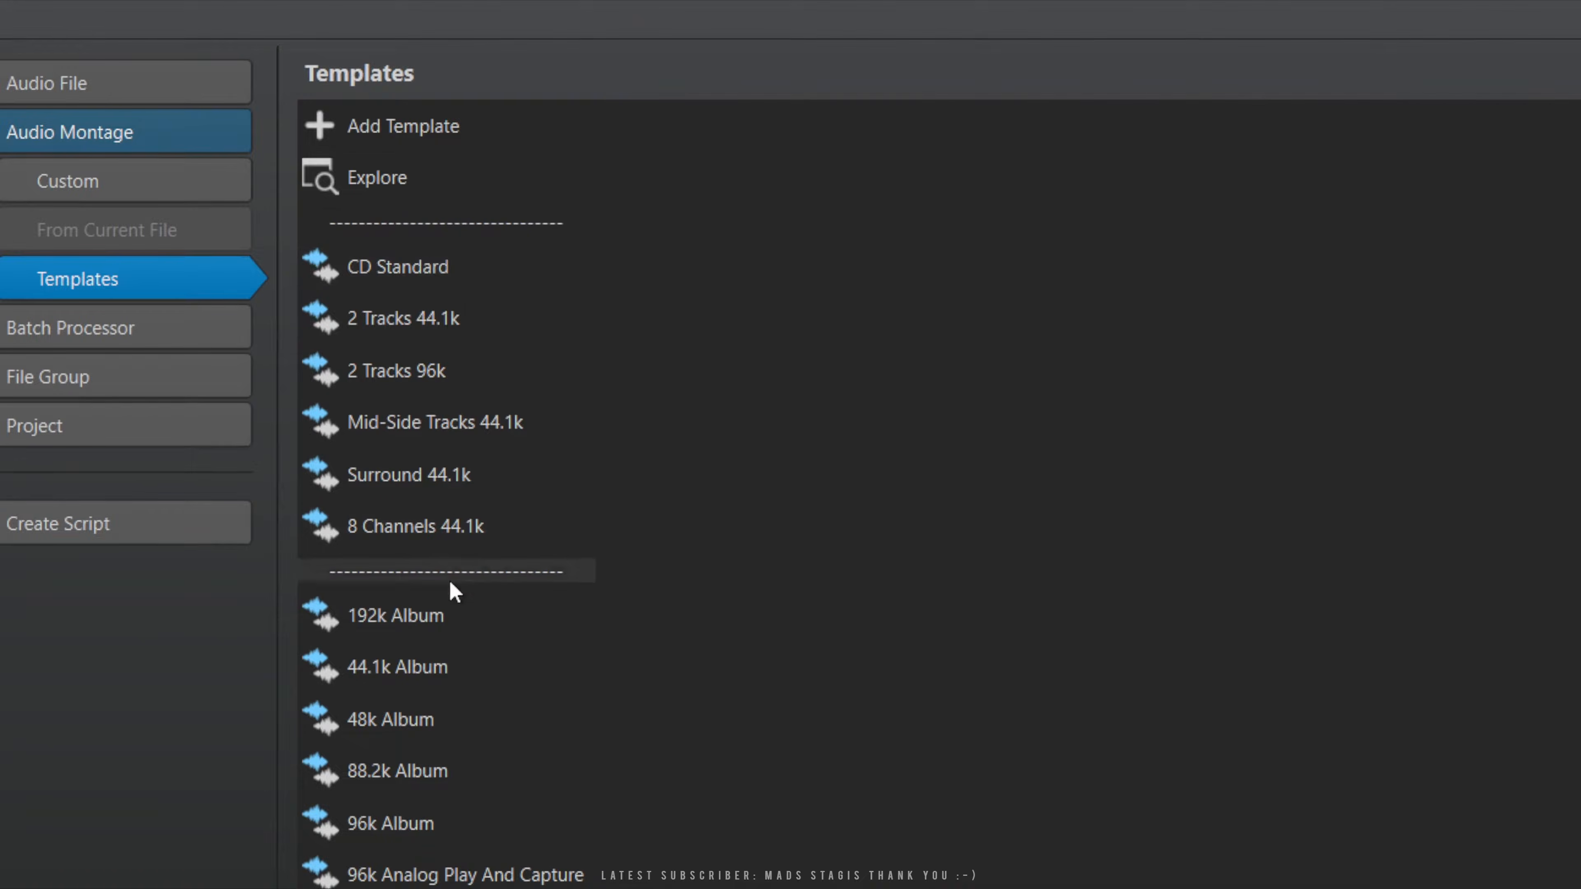
{"action": "left_click", "coordinate": [400, 721]}
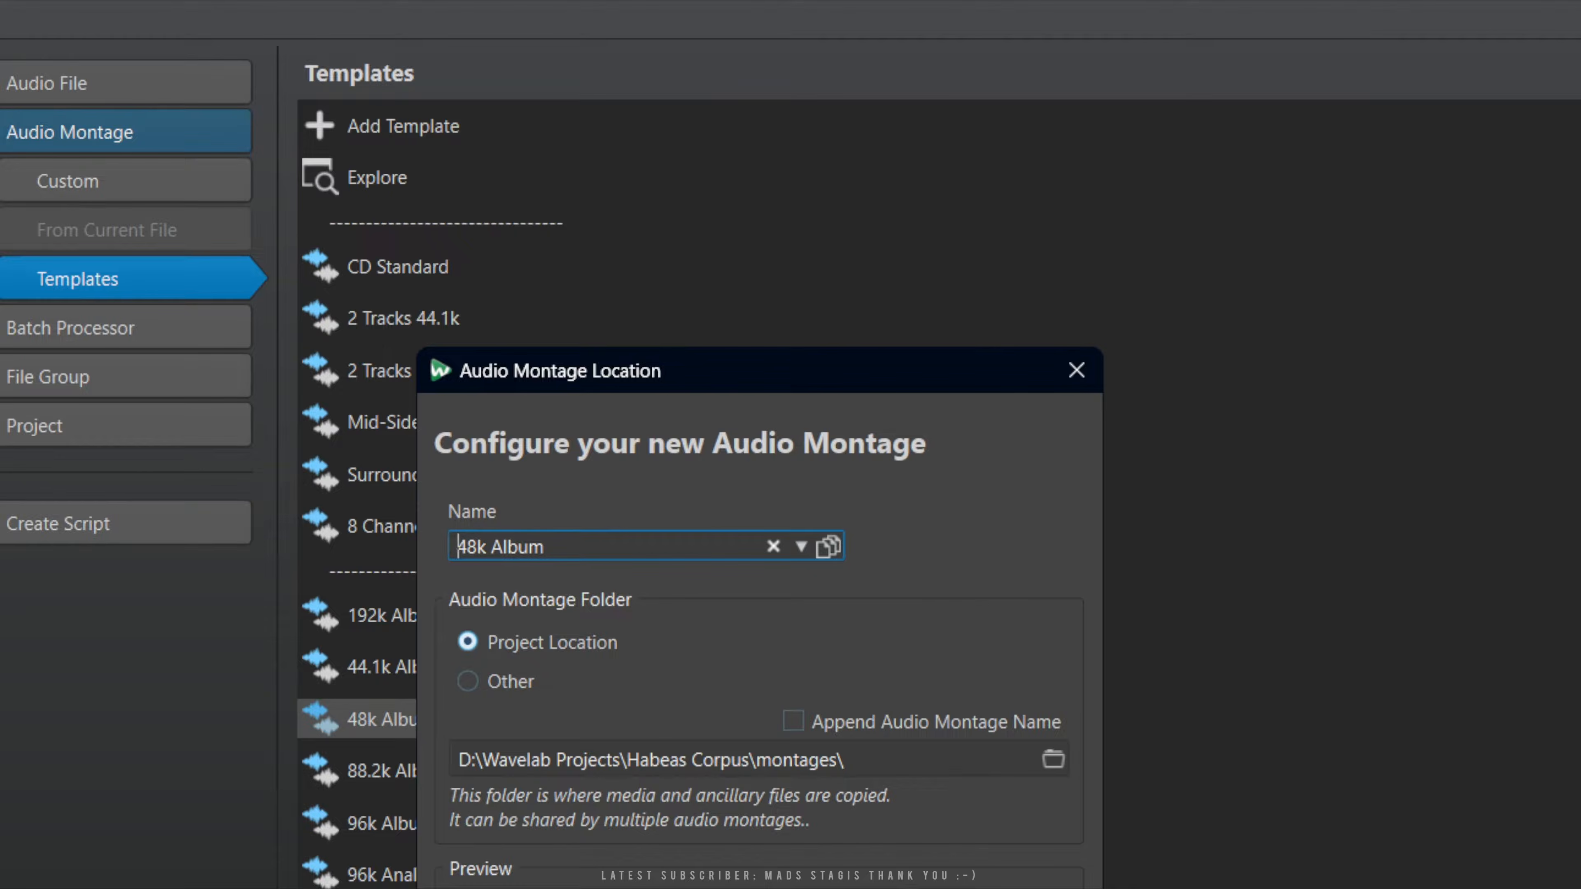
{"action": "left_click", "coordinate": [1020, 887]}
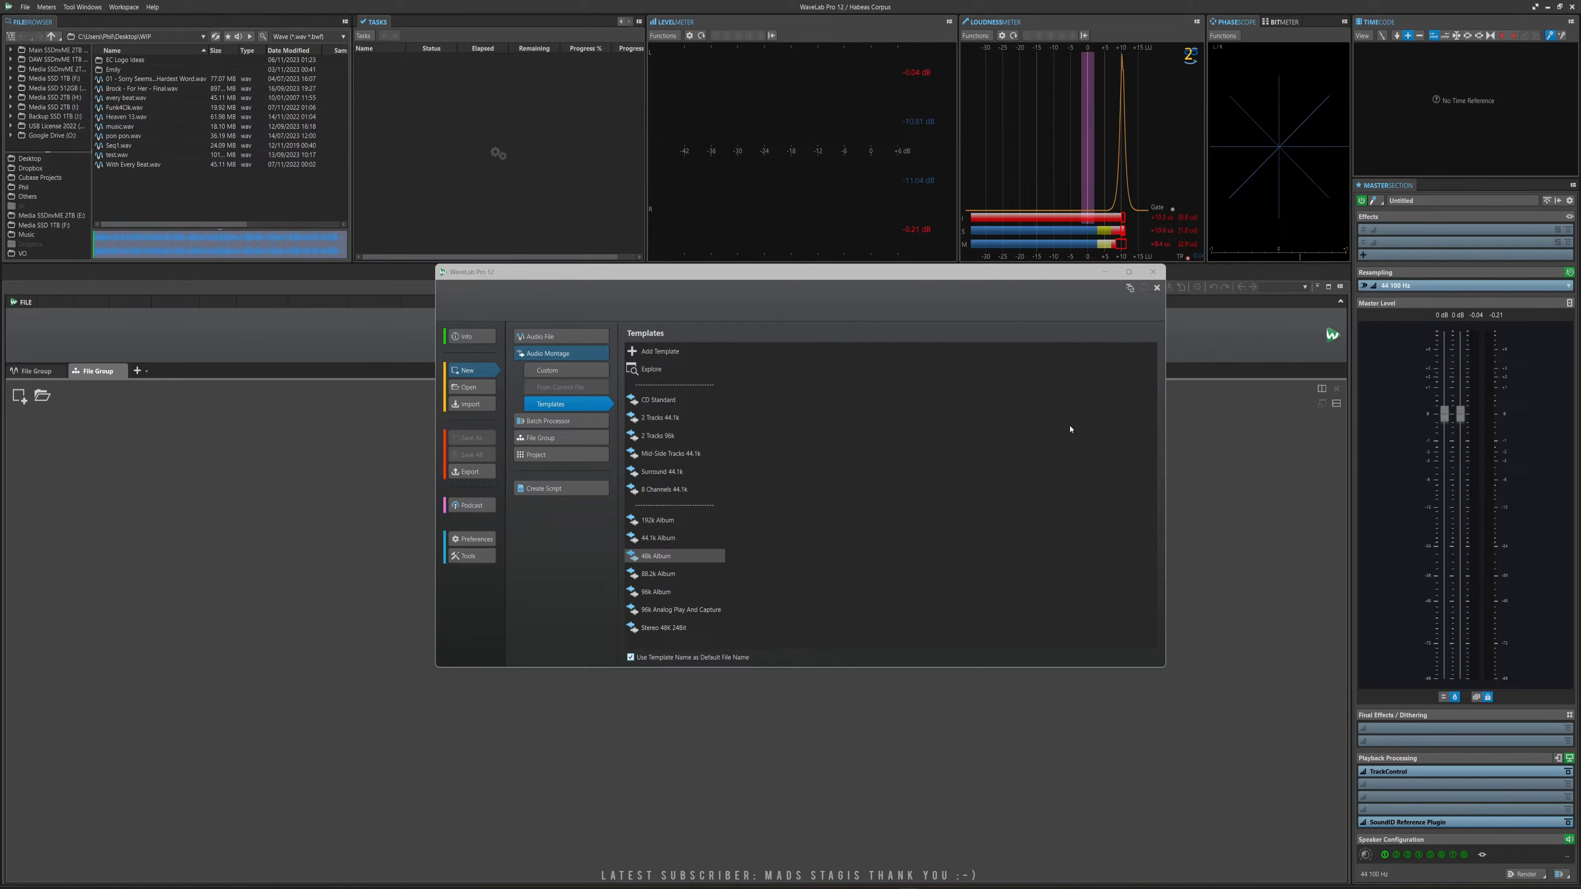
{"action": "left_click", "coordinate": [1153, 273]}
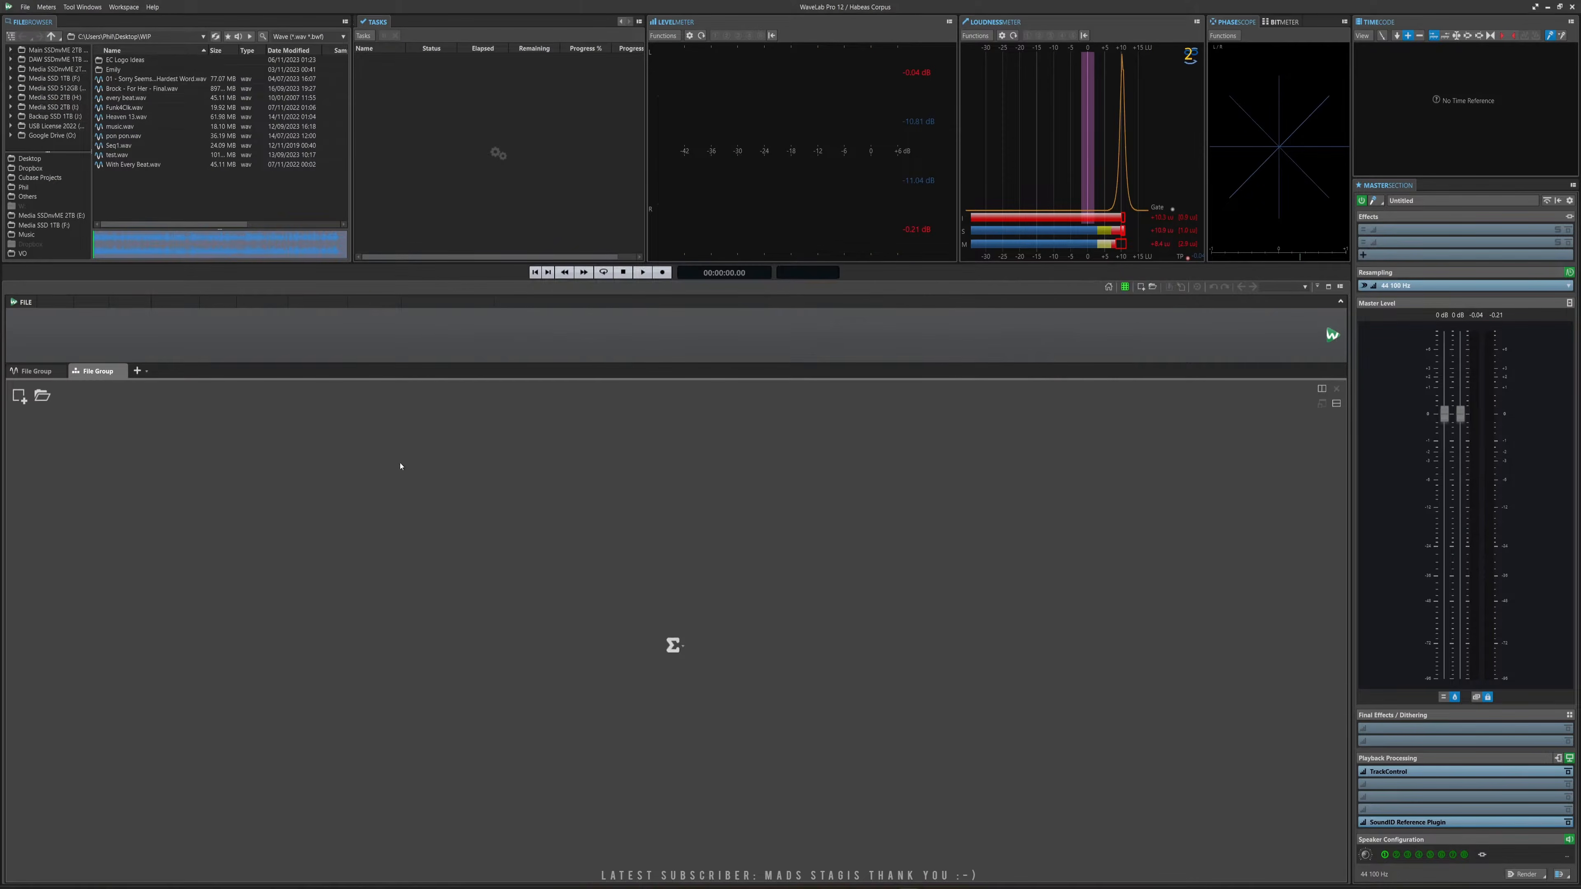
Remove the empty second file group from the project.
{"action": "left_click", "coordinate": [121, 371]}
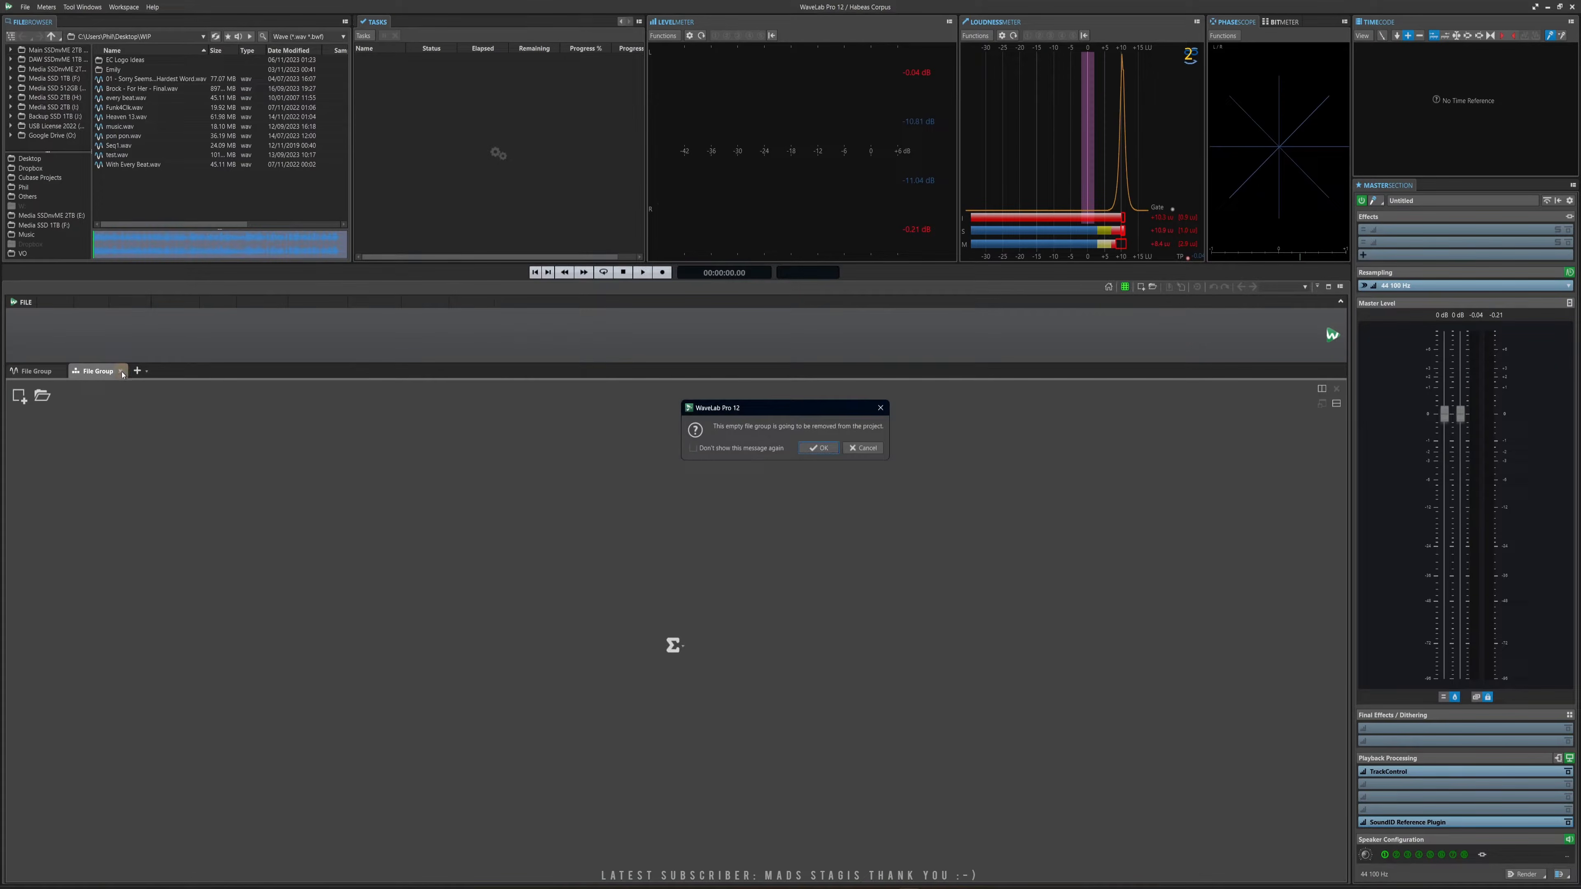
{"action": "left_click", "coordinate": [819, 449]}
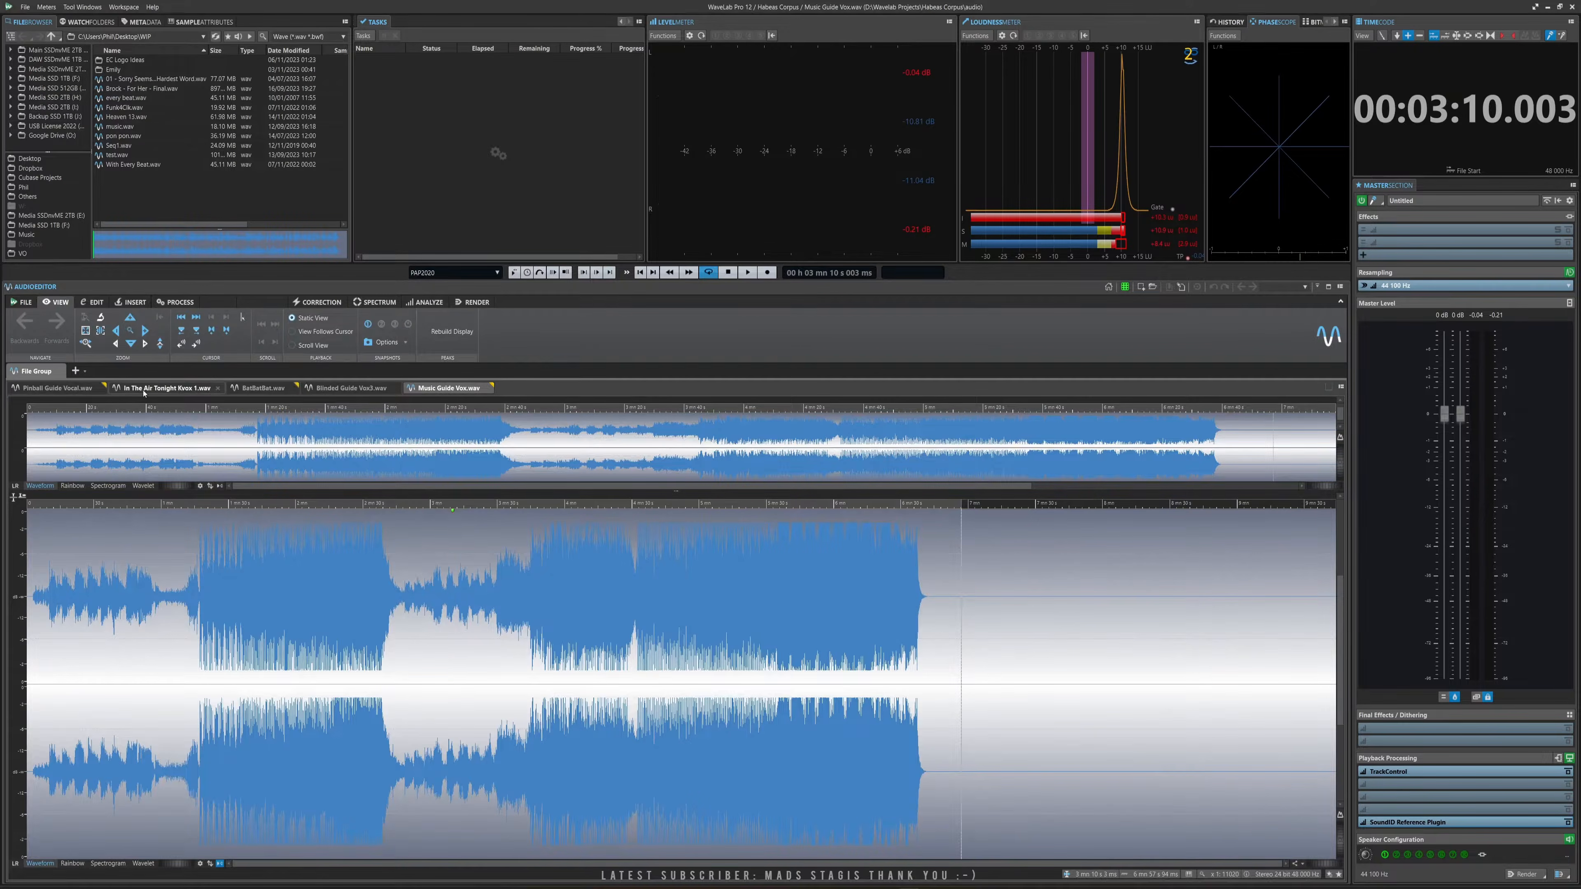
{"action": "right_click", "coordinate": [434, 388]}
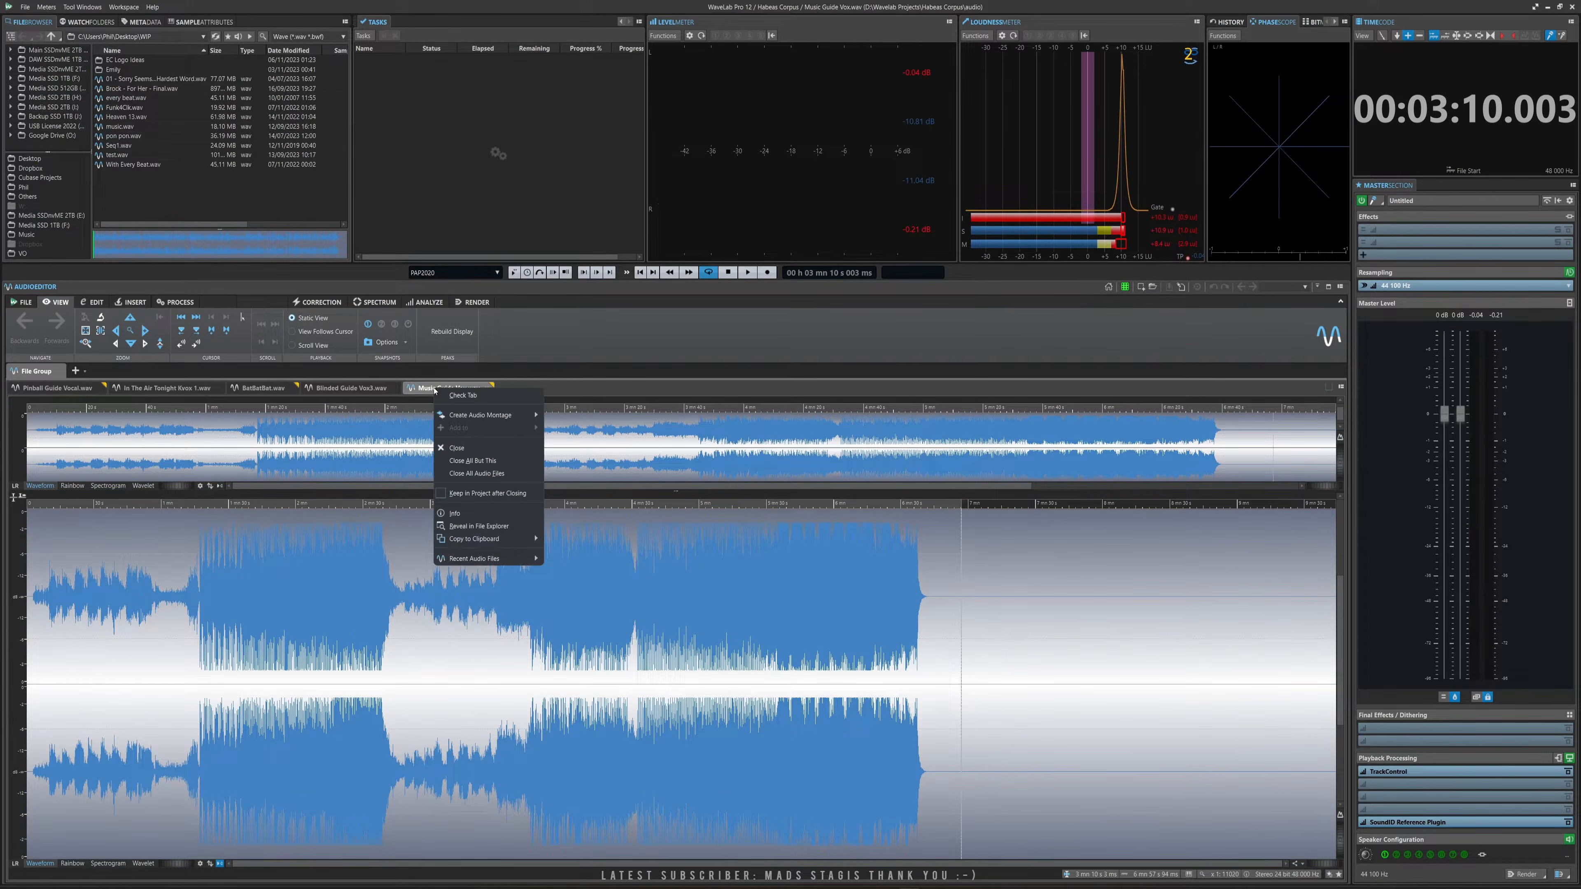
{"action": "right_click", "coordinate": [353, 389]}
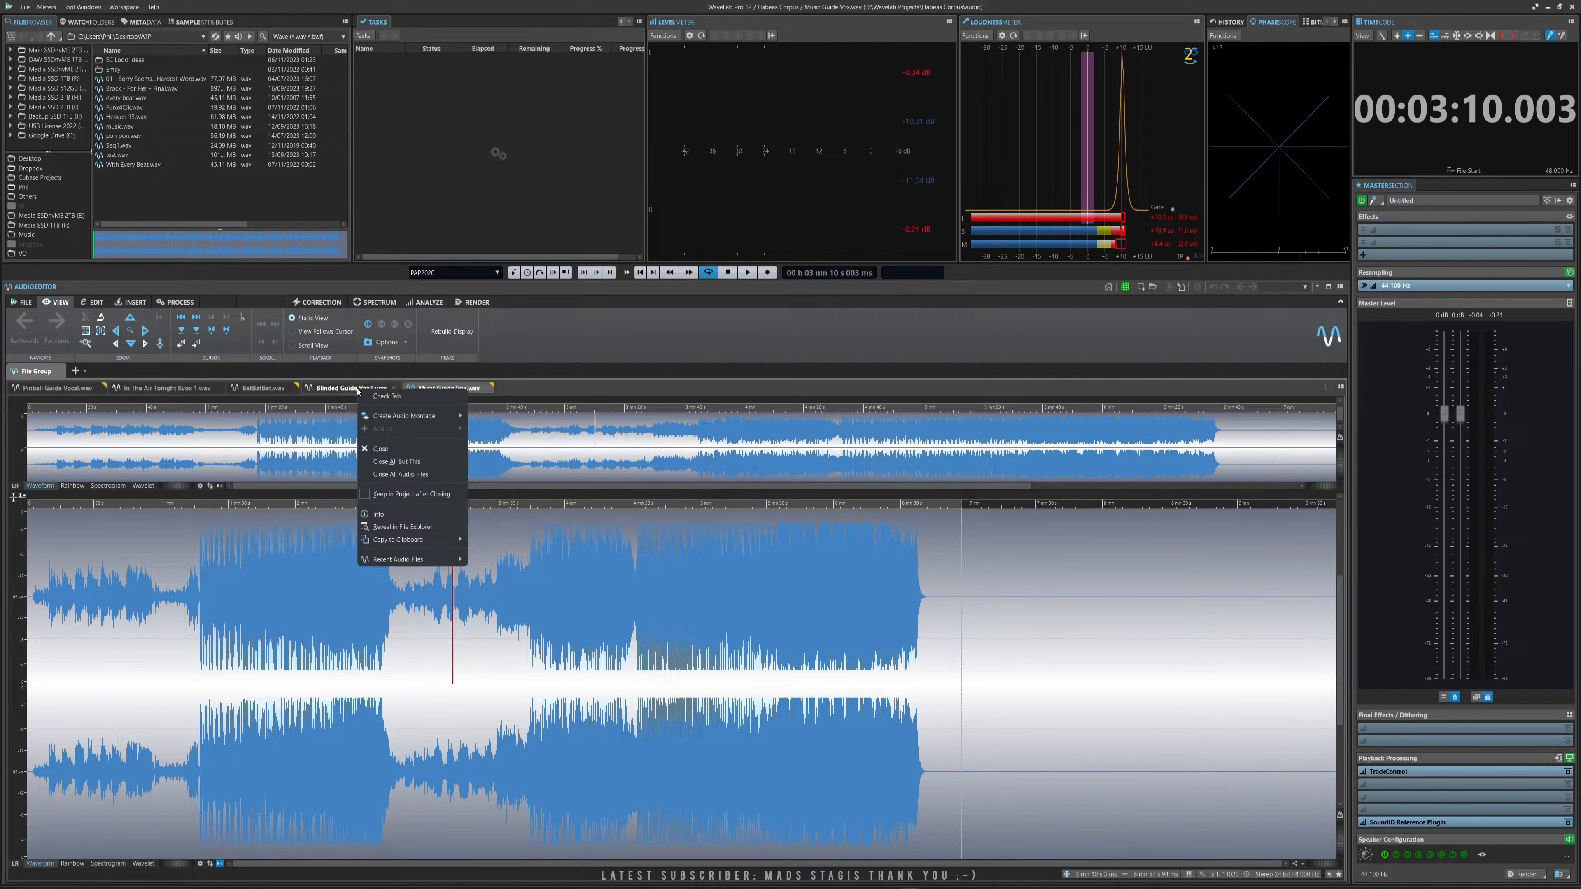
{"action": "right_click", "coordinate": [264, 390]}
{"action": "right_click", "coordinate": [176, 392]}
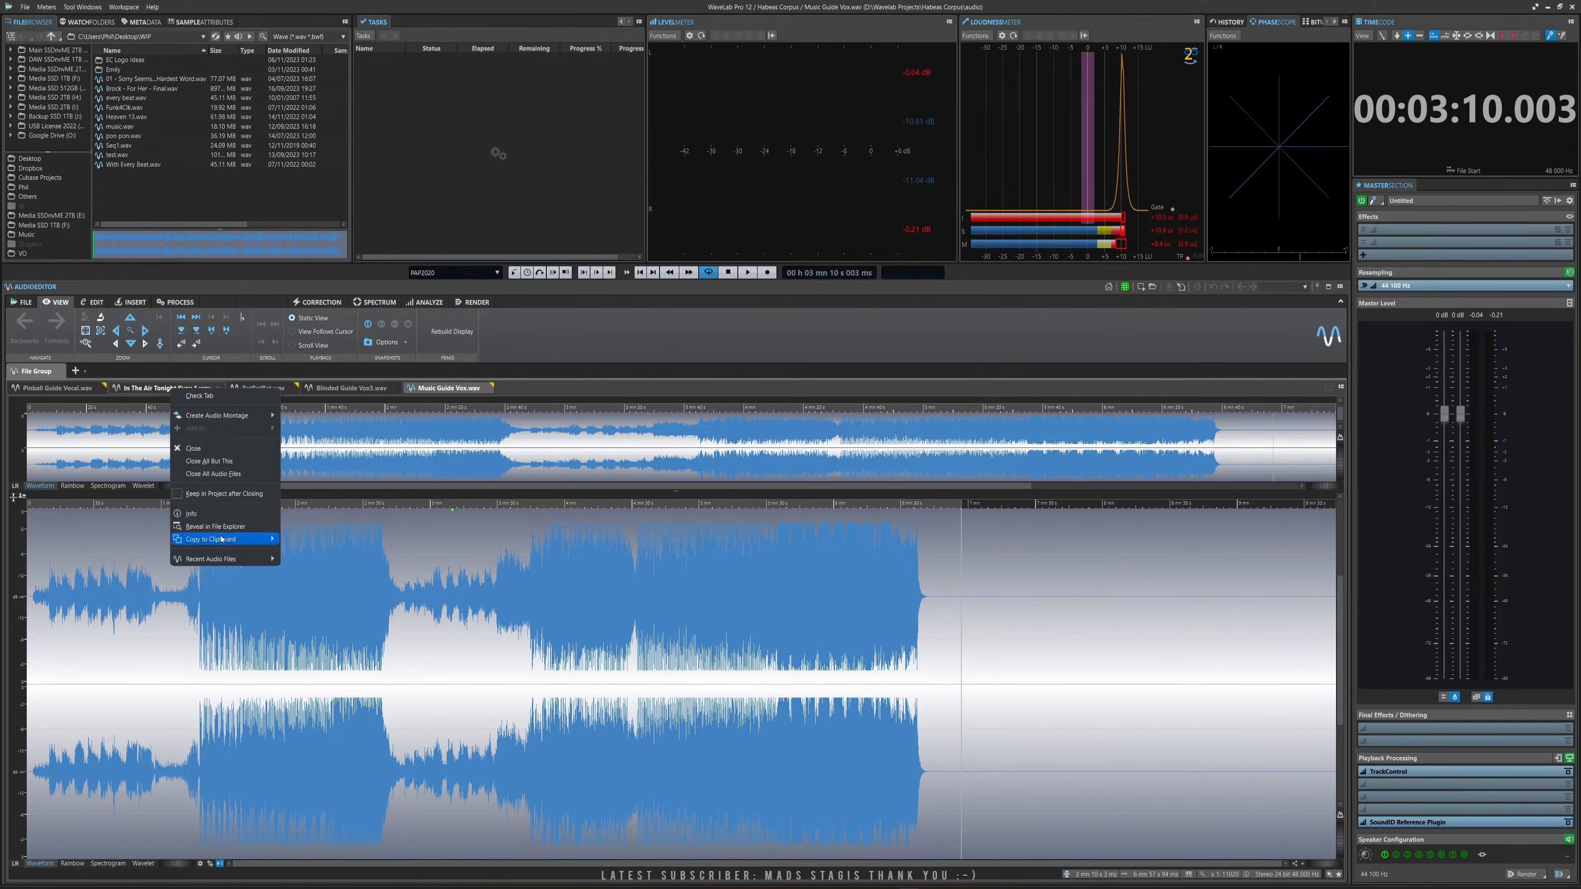
{"action": "mouse_move", "coordinate": [226, 566]}
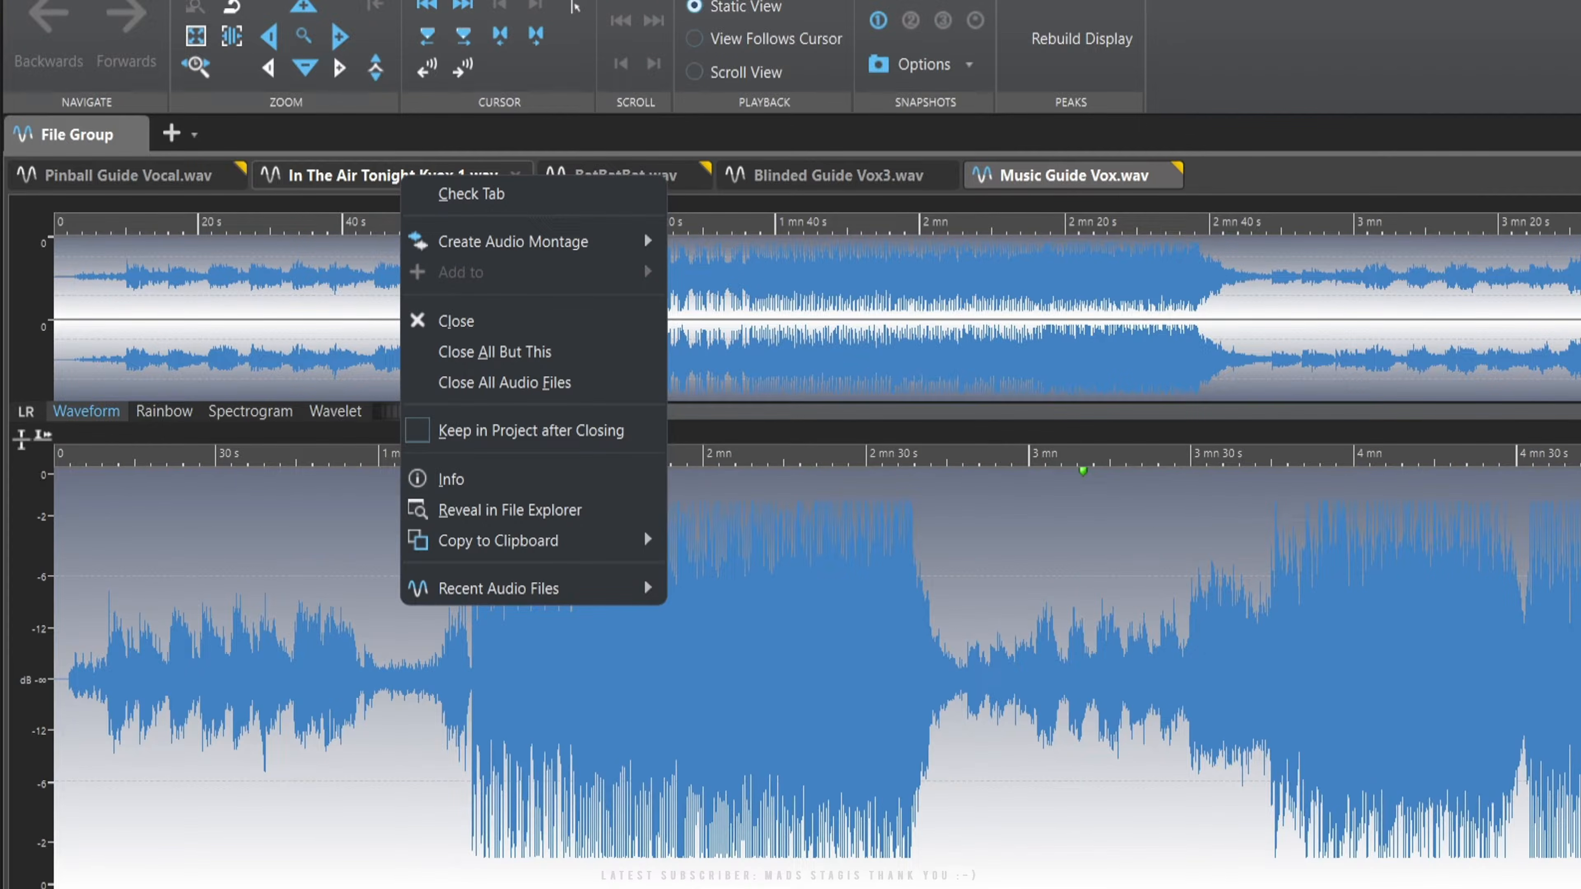
{"action": "left_click", "coordinate": [1281, 185]}
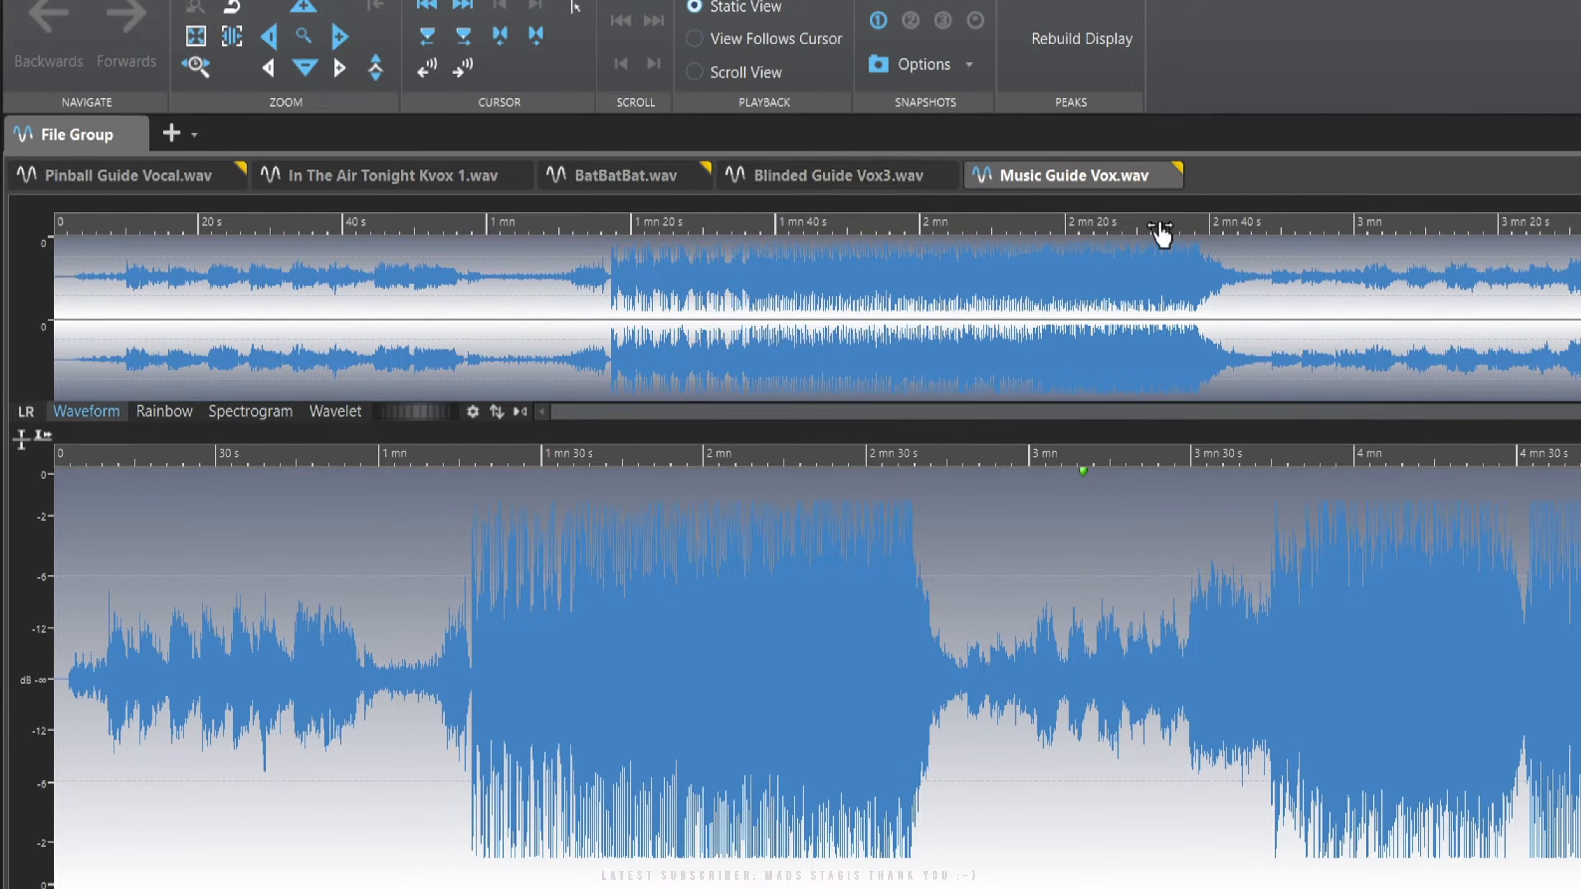
Start a new audio montage from all open audio file tabs and name it Habeas Mastering.
{"action": "right_click", "coordinate": [1027, 181]}
{"action": "mouse_move", "coordinate": [1124, 244]}
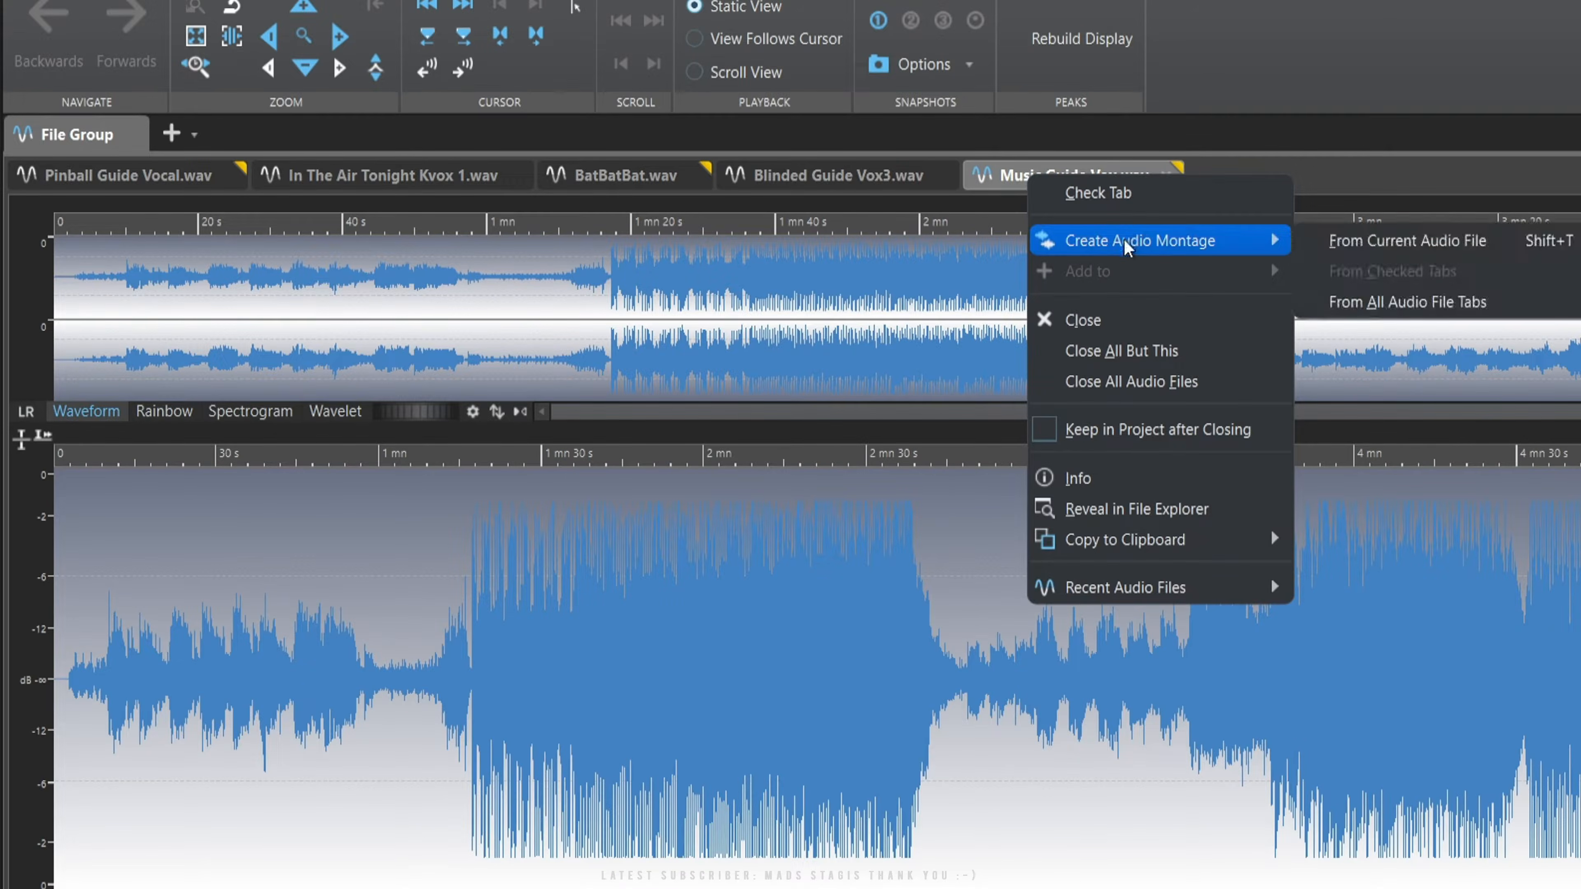
{"action": "left_click", "coordinate": [1392, 305]}
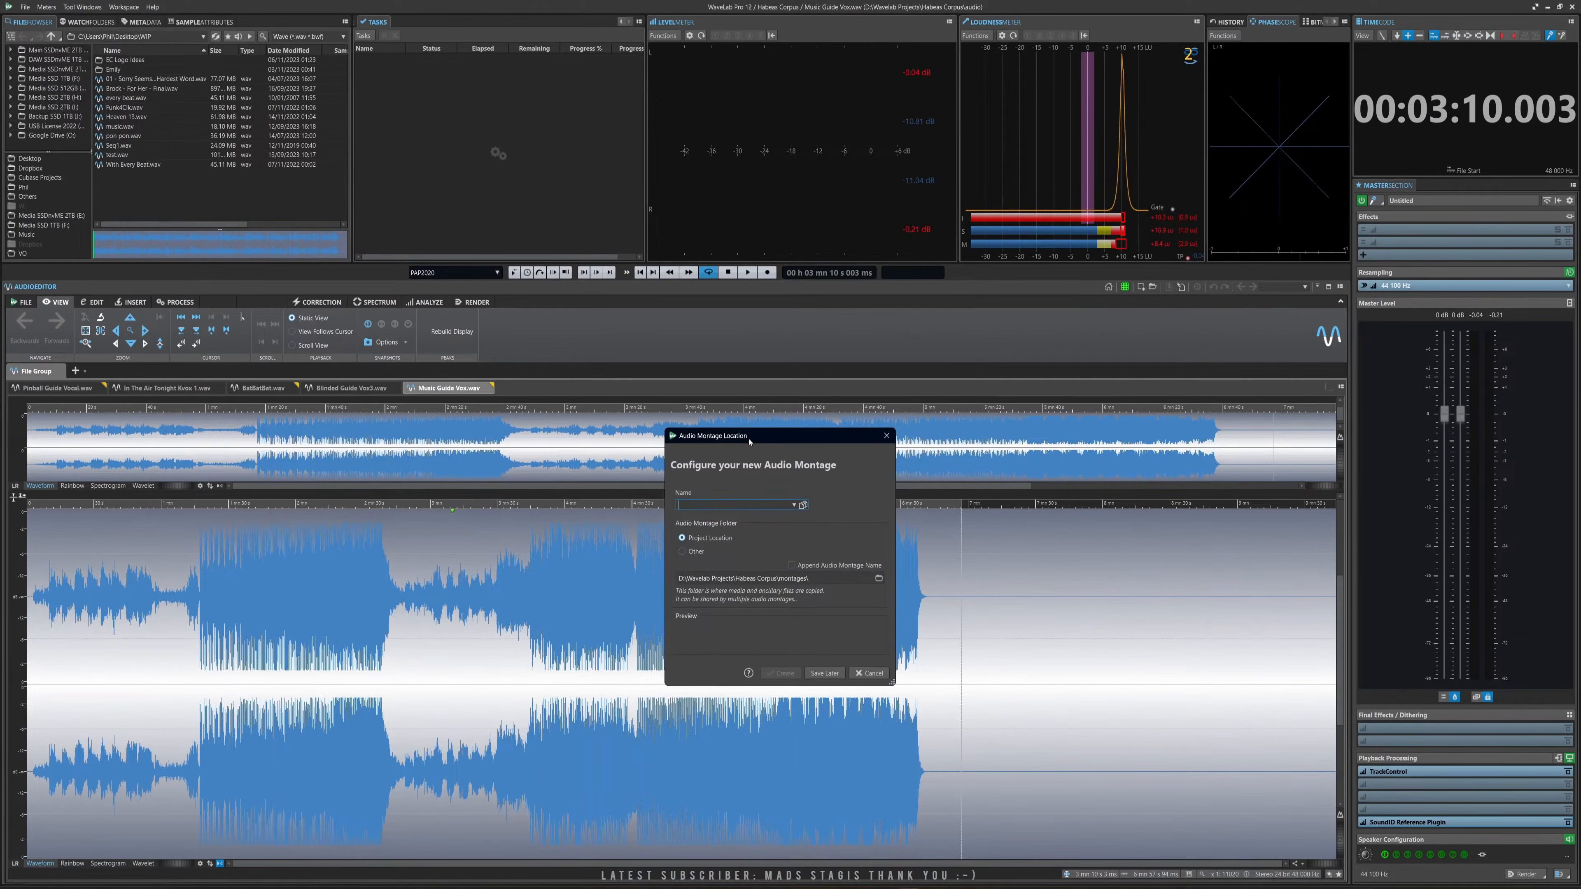
{"action": "left_click_drag", "start_coordinate": [749, 442], "coordinate": [695, 352]}
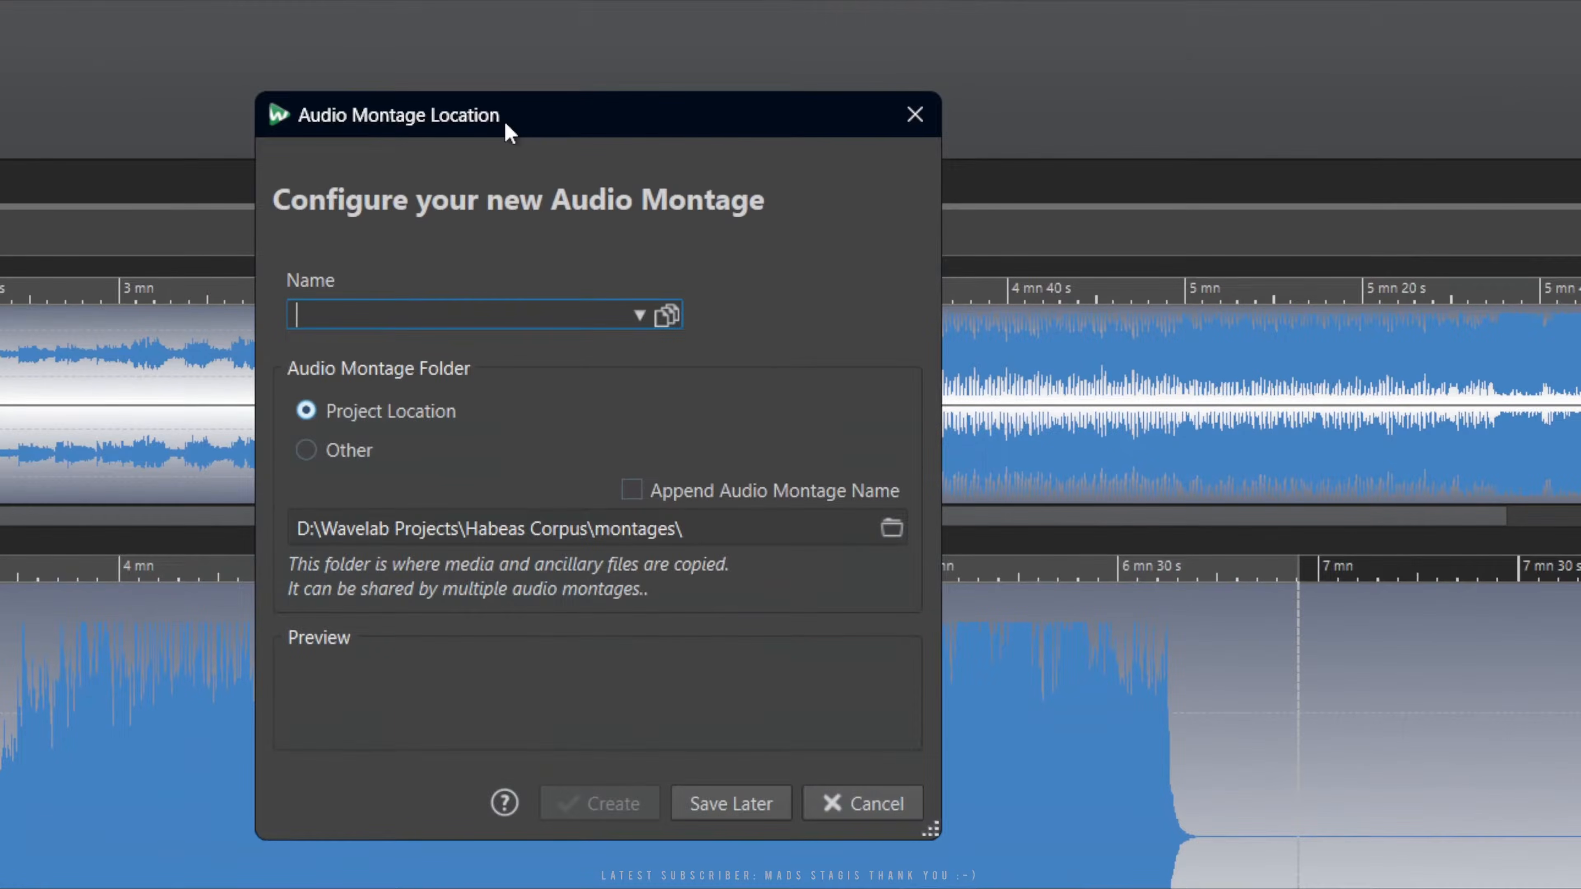
{"action": "left_click_drag", "start_coordinate": [507, 128], "coordinate": [686, 72]}
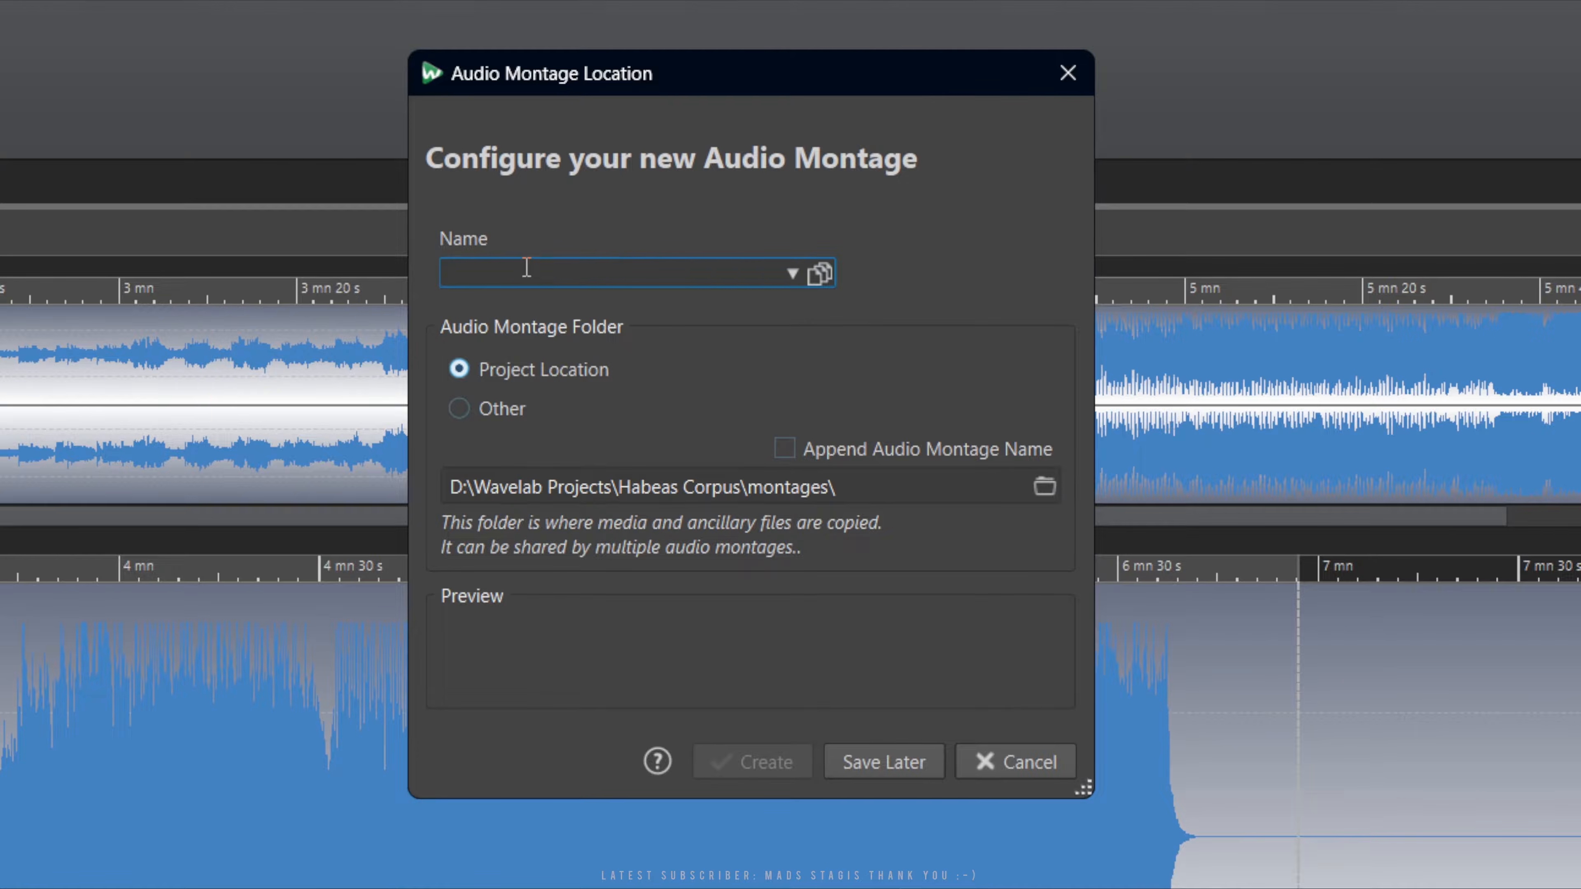
{"action": "type", "text": "Hab"}
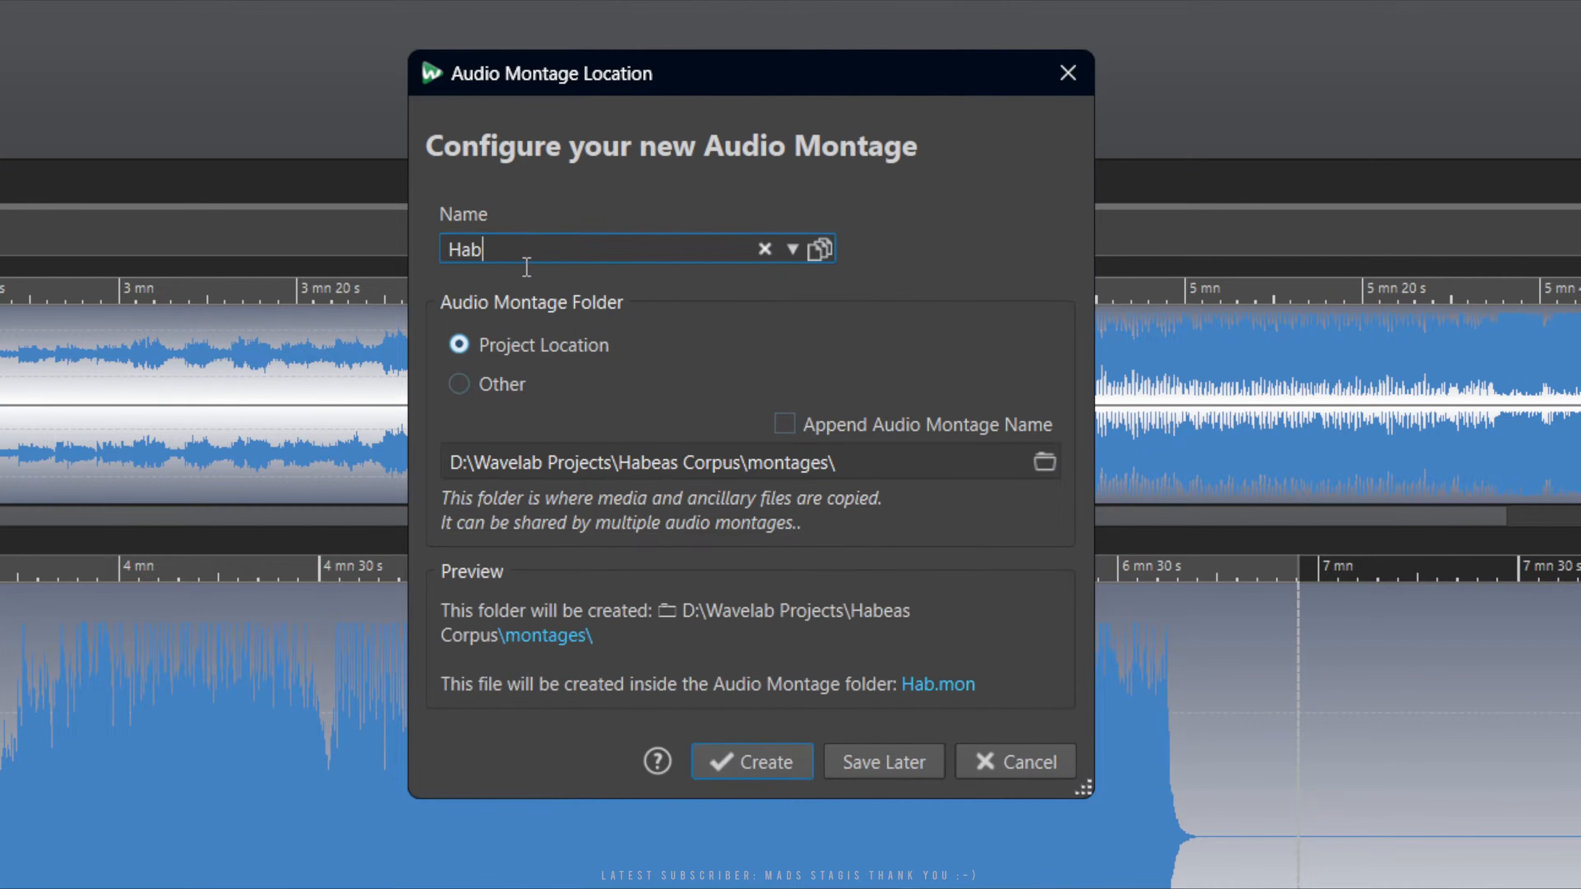
{"action": "type", "text": "eas Mastering"}
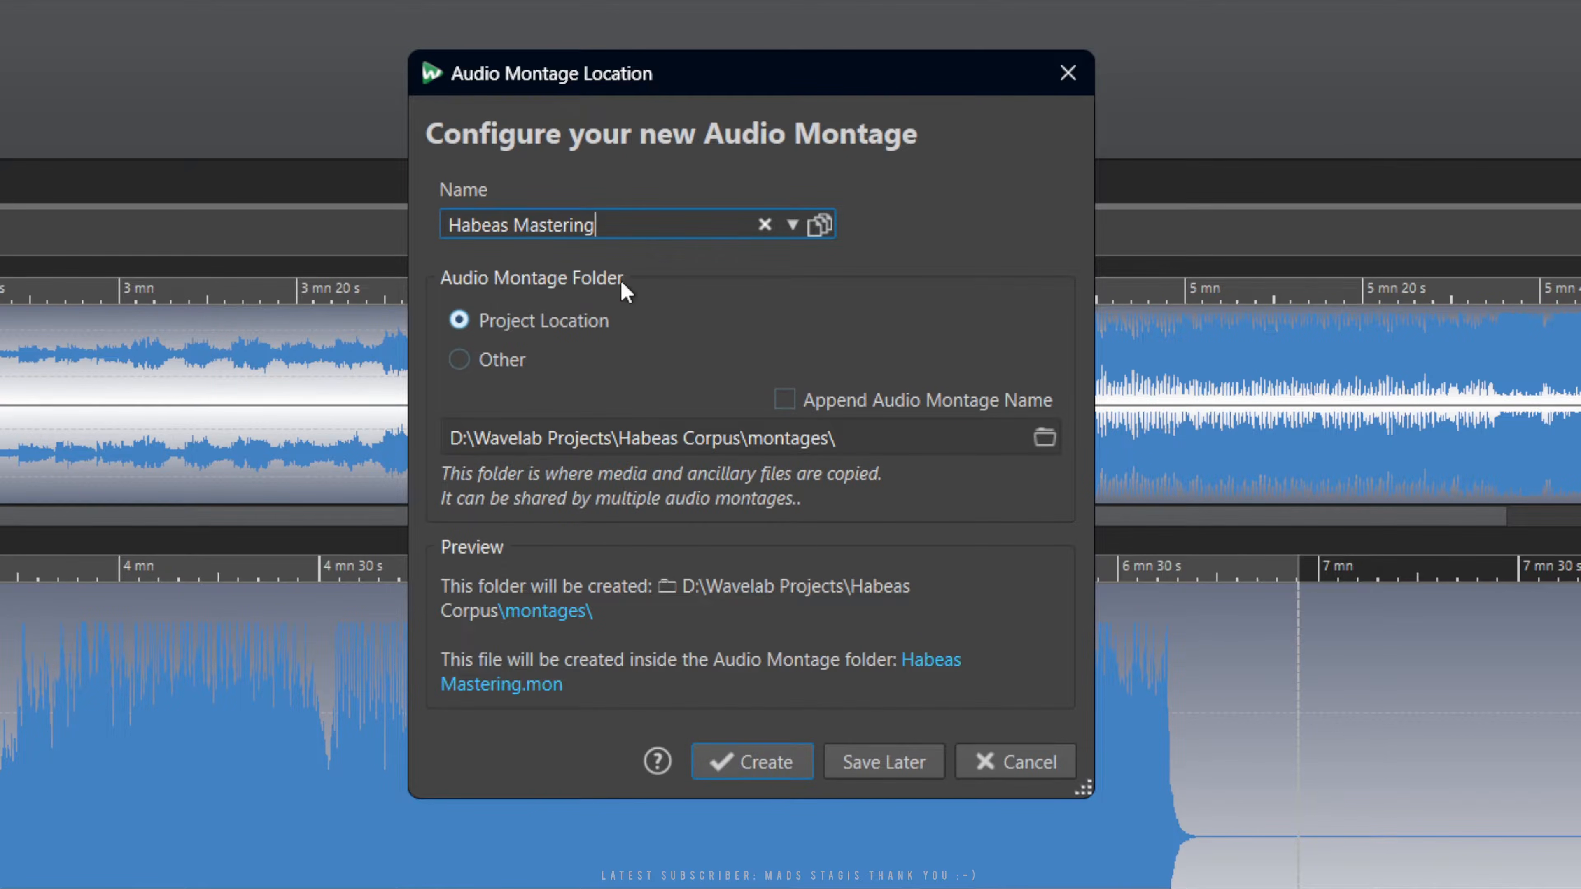
Append the audio montage name to the project-location folder path and create the montage.
{"action": "left_click", "coordinate": [688, 438]}
{"action": "left_click", "coordinate": [784, 400]}
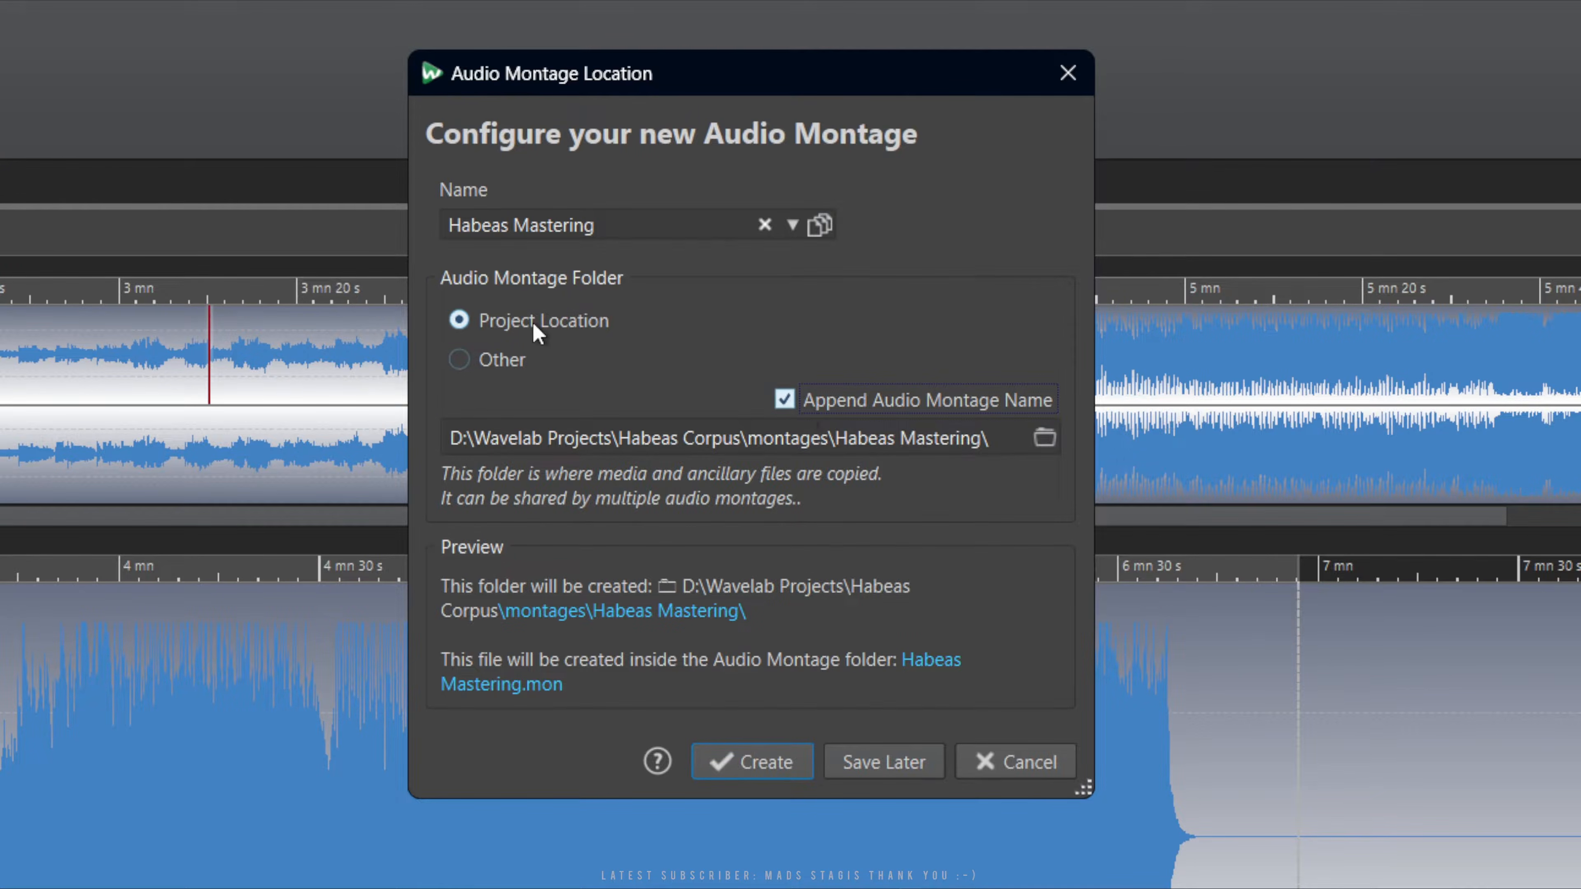
{"action": "left_click", "coordinate": [795, 229]}
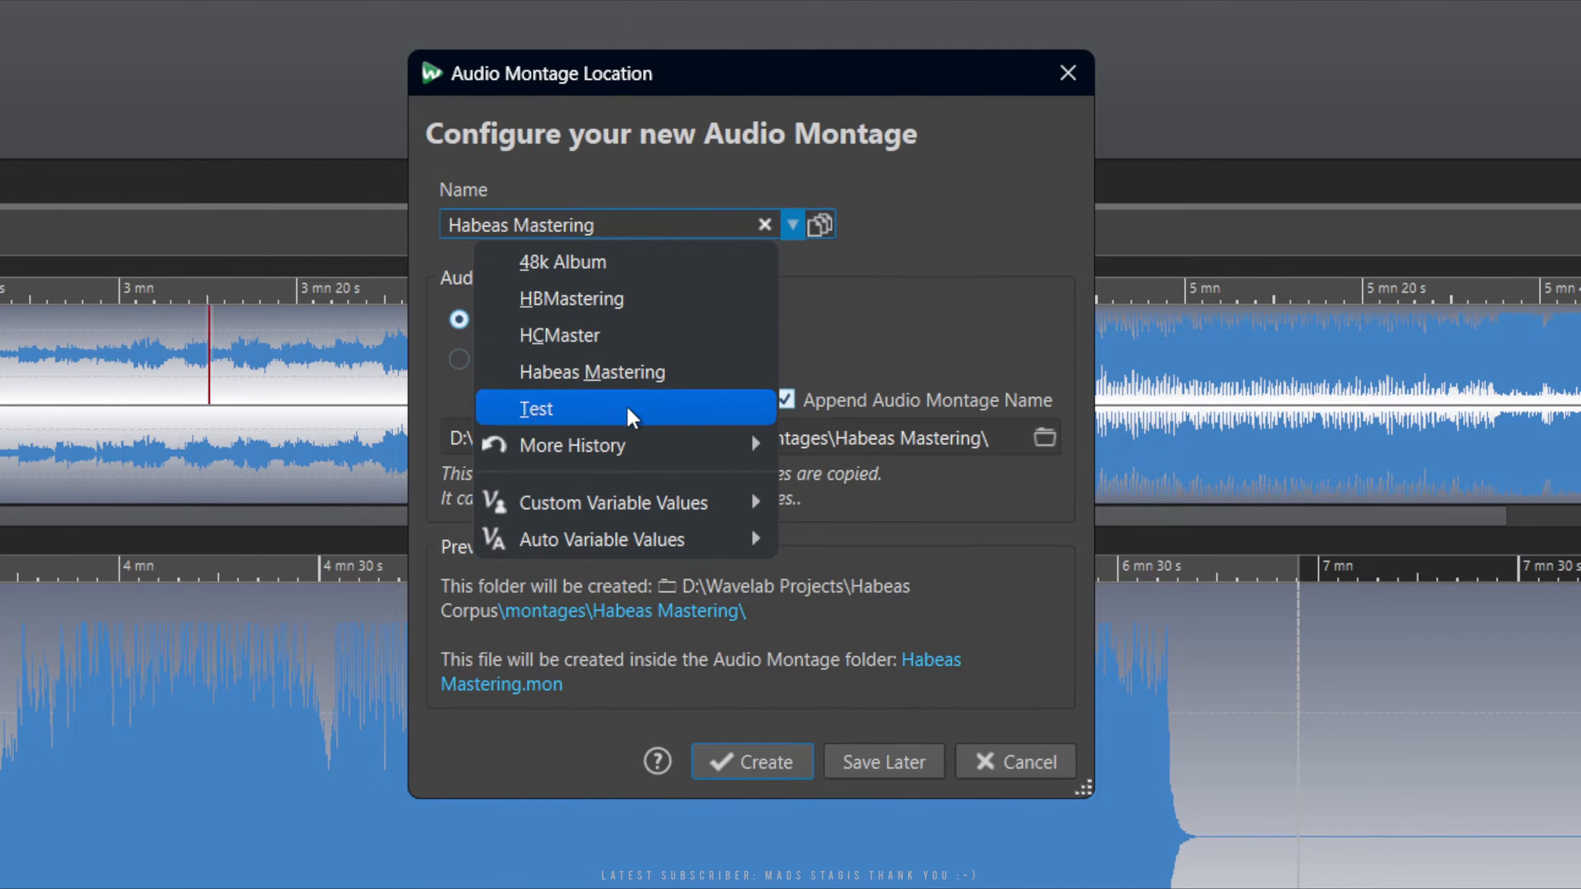
{"action": "mouse_move", "coordinate": [665, 518]}
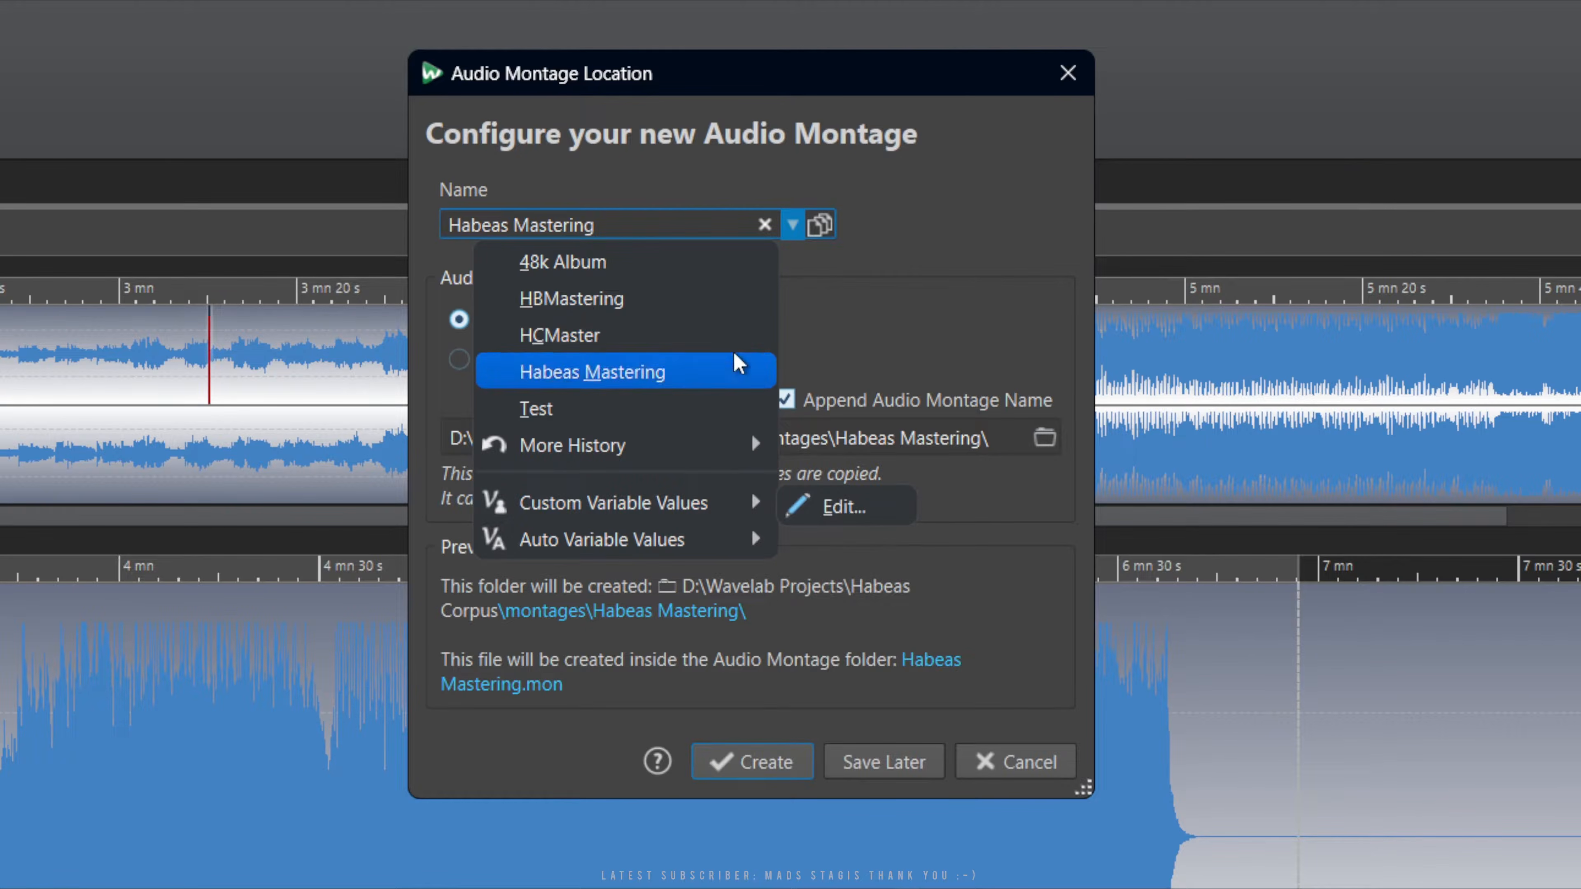
{"action": "left_click", "coordinate": [895, 315]}
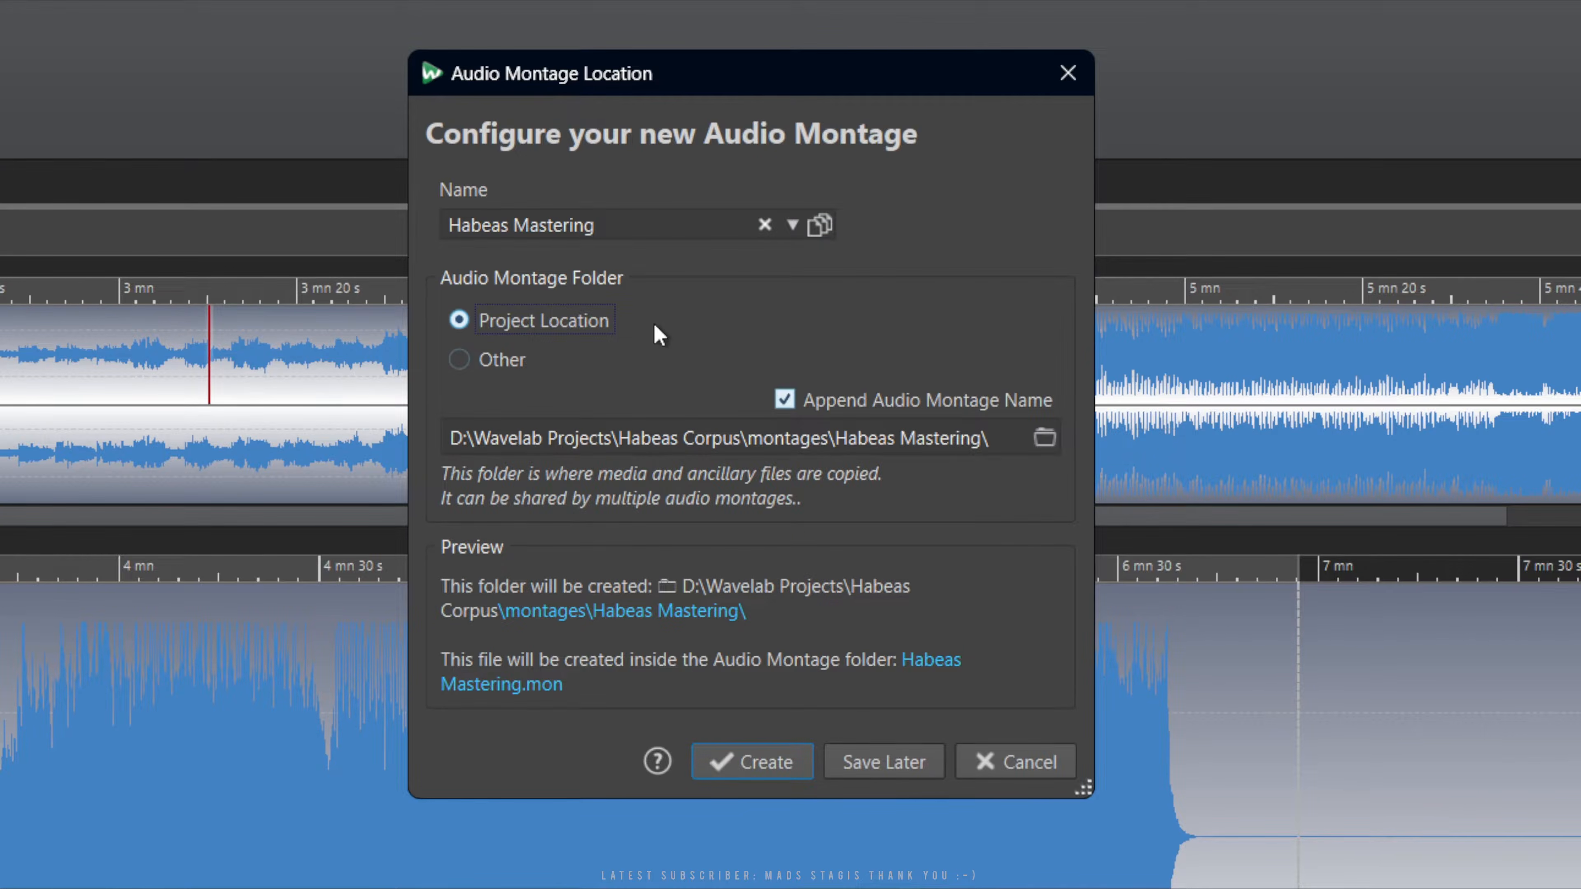
{"action": "left_click", "coordinate": [758, 763]}
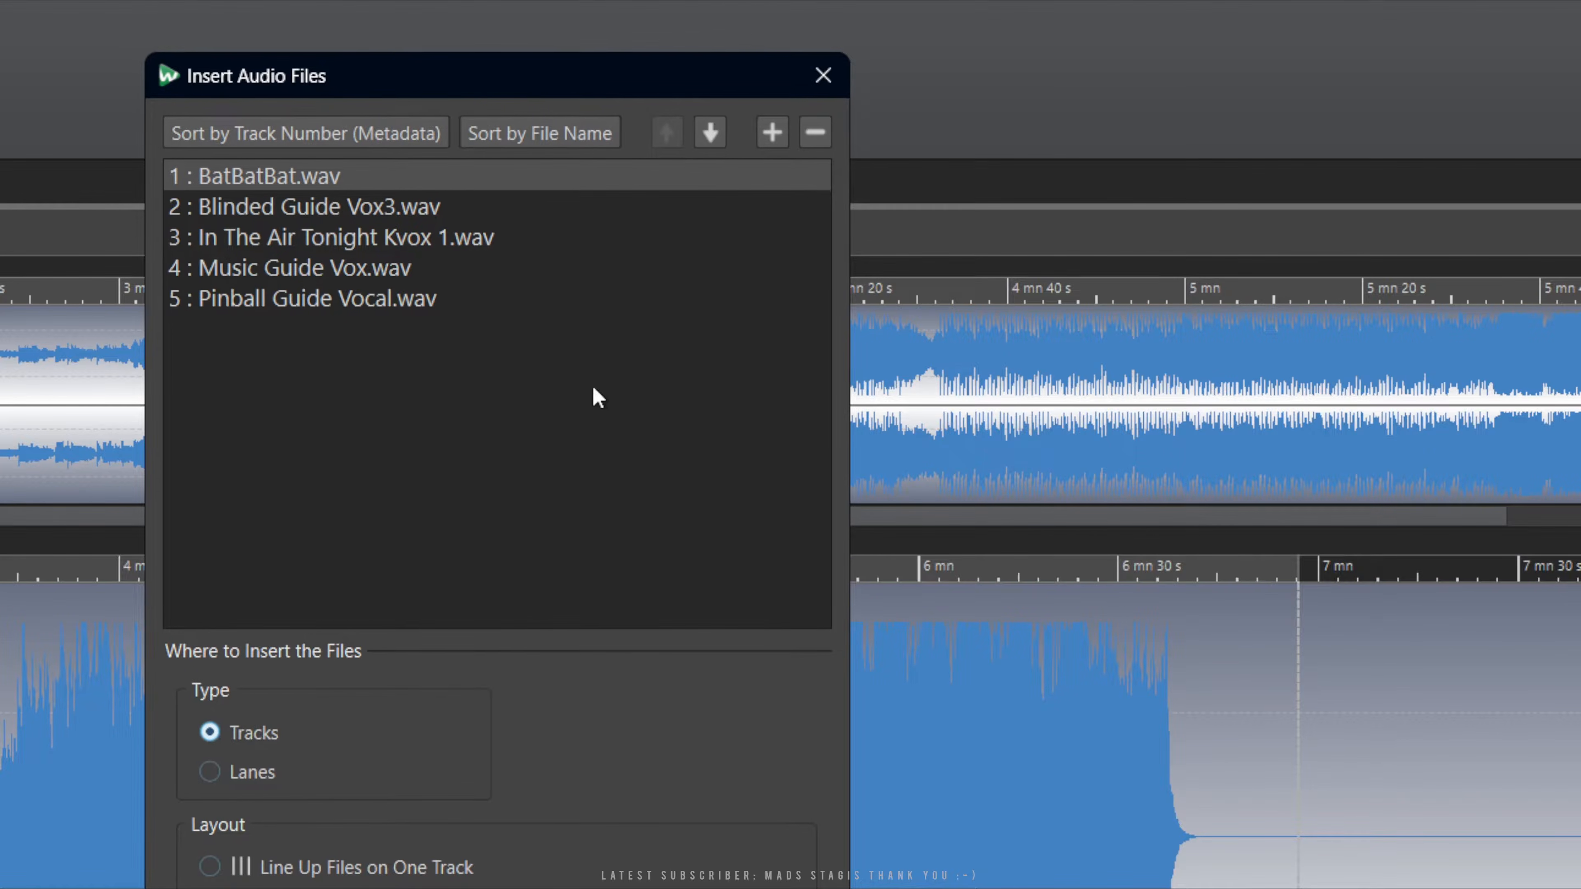
Compare the track, lane and layout options and insert the five audio files as tracks with Offset on Several Tracks.
{"action": "left_click_drag", "start_coordinate": [482, 93], "coordinate": [693, 38]}
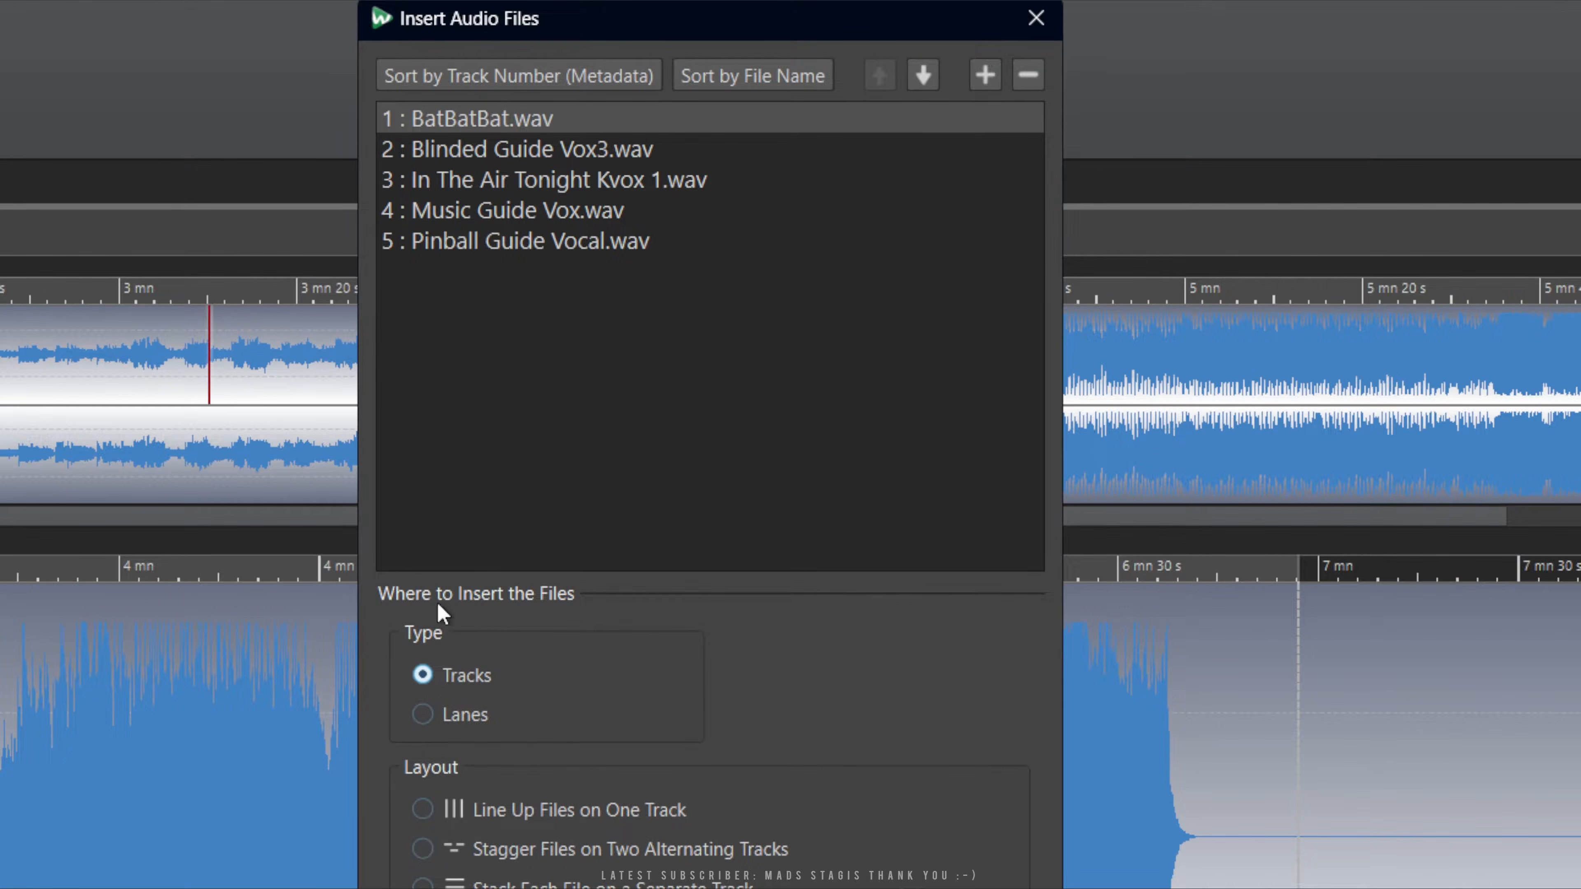
{"action": "left_click", "coordinate": [450, 716]}
{"action": "left_click", "coordinate": [495, 674]}
{"action": "left_click", "coordinate": [473, 888]}
{"action": "left_click", "coordinate": [480, 857]}
{"action": "left_click", "coordinate": [650, 812]}
{"action": "left_click", "coordinate": [766, 848]}
{"action": "left_click", "coordinate": [610, 812]}
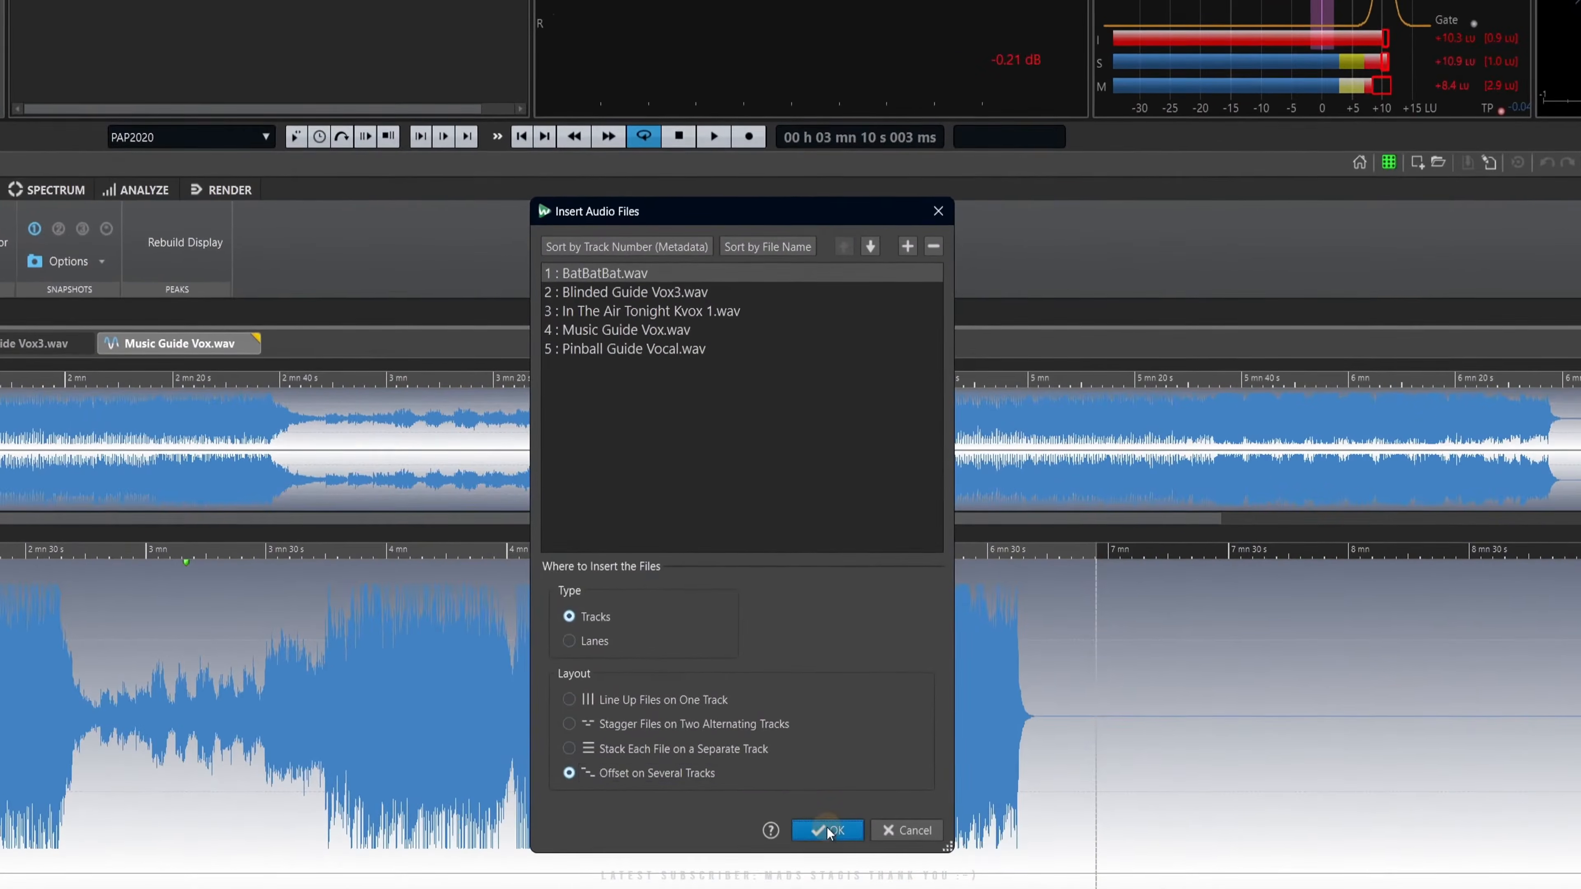
{"action": "left_click", "coordinate": [812, 661]}
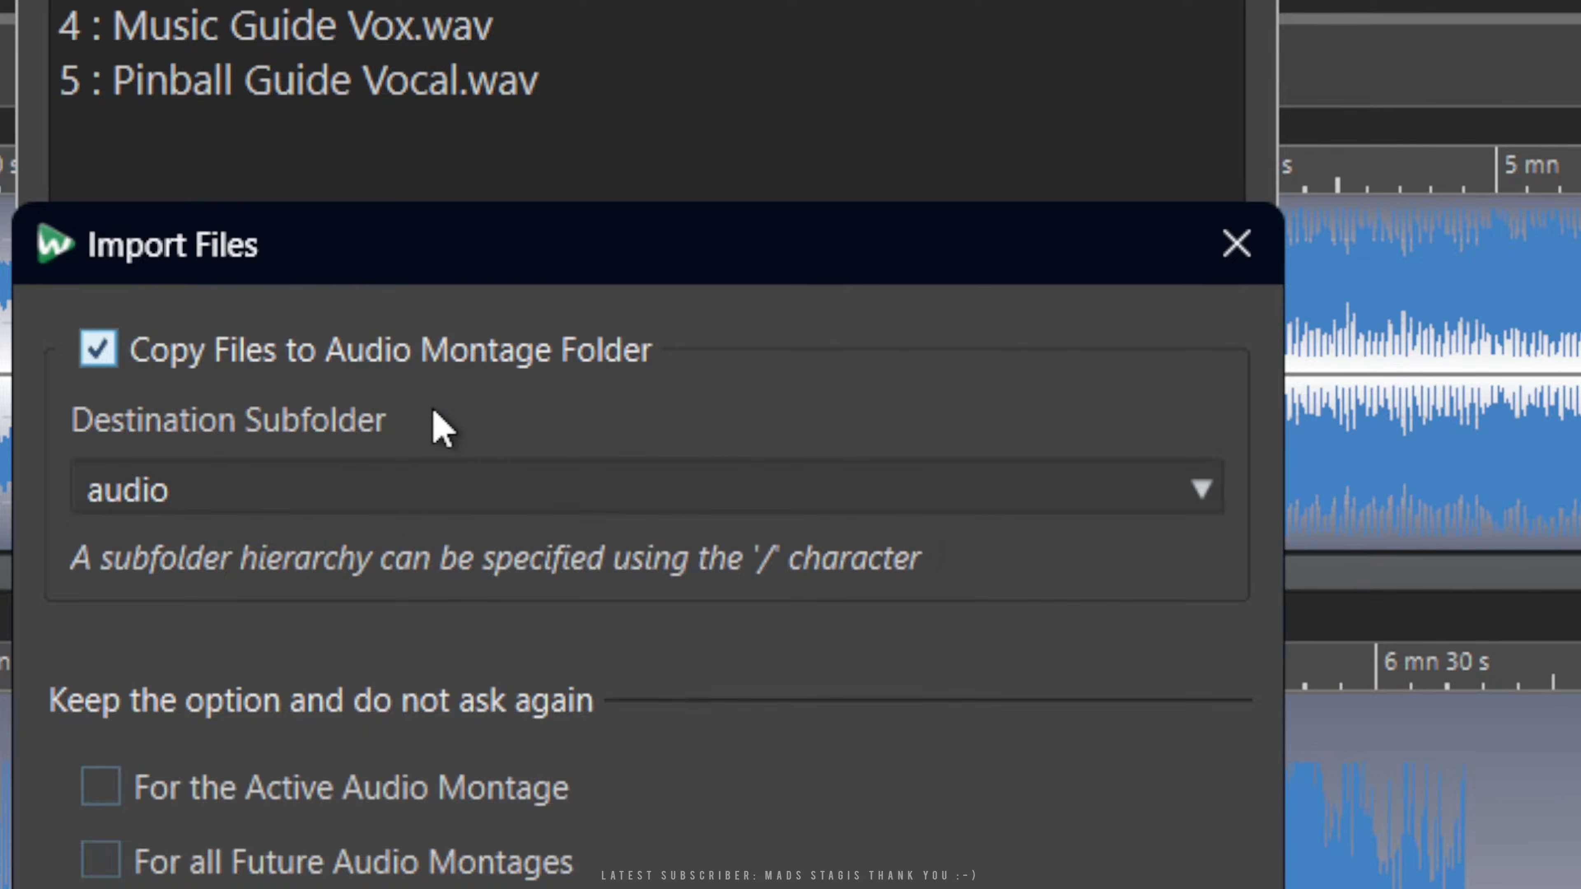
Check the destination subfolder history for copying the imported files to the audio montage folder.
{"action": "mouse_move", "coordinate": [443, 429]}
{"action": "left_click", "coordinate": [1201, 489]}
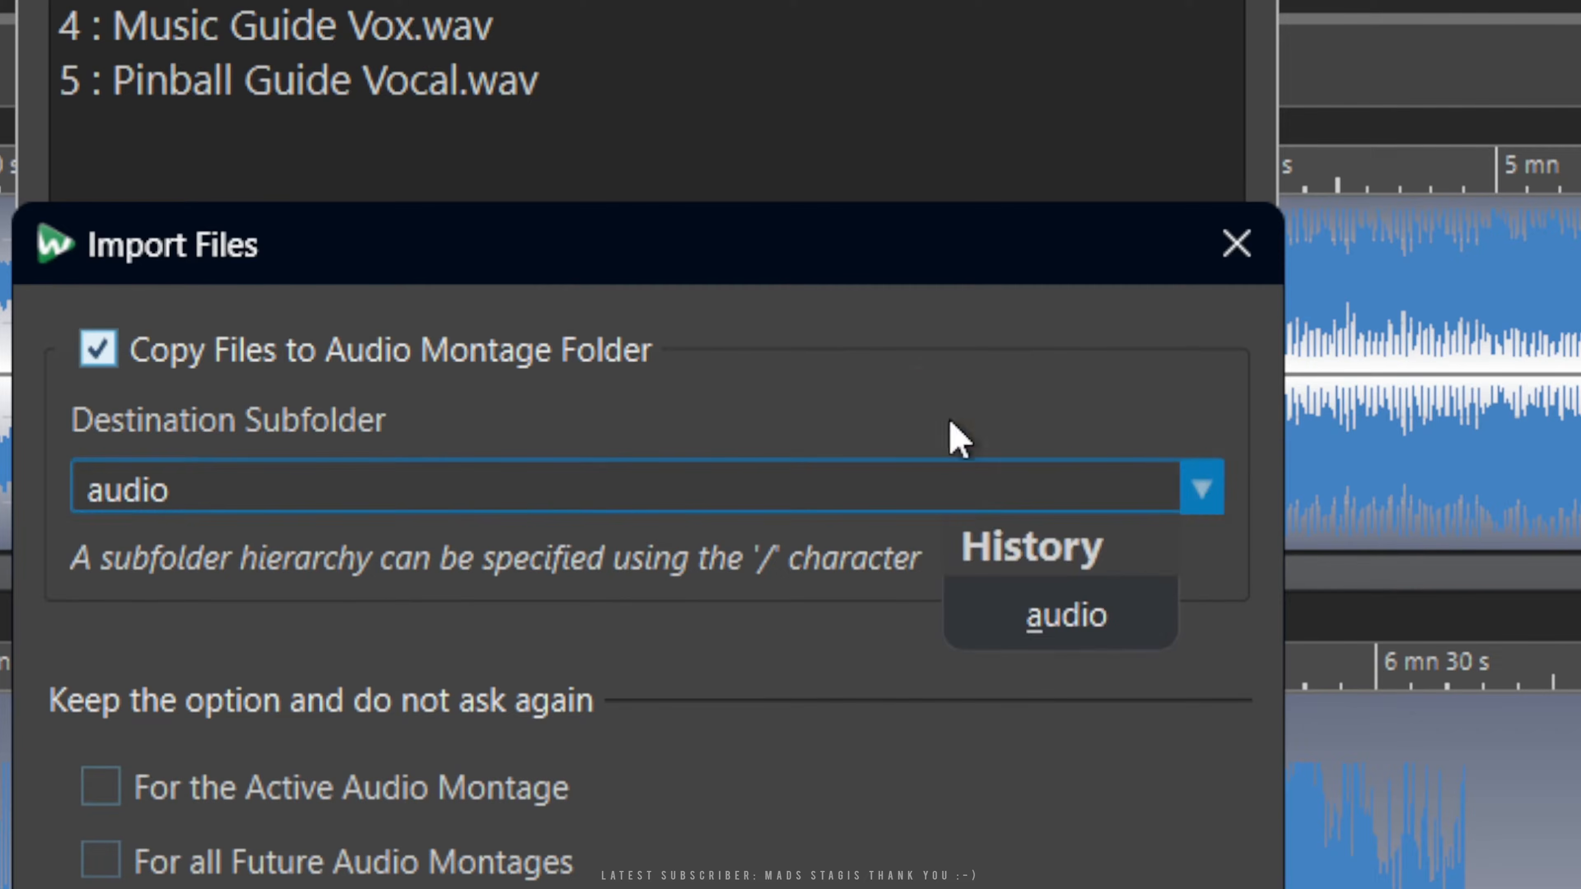
{"action": "left_click", "coordinate": [925, 413]}
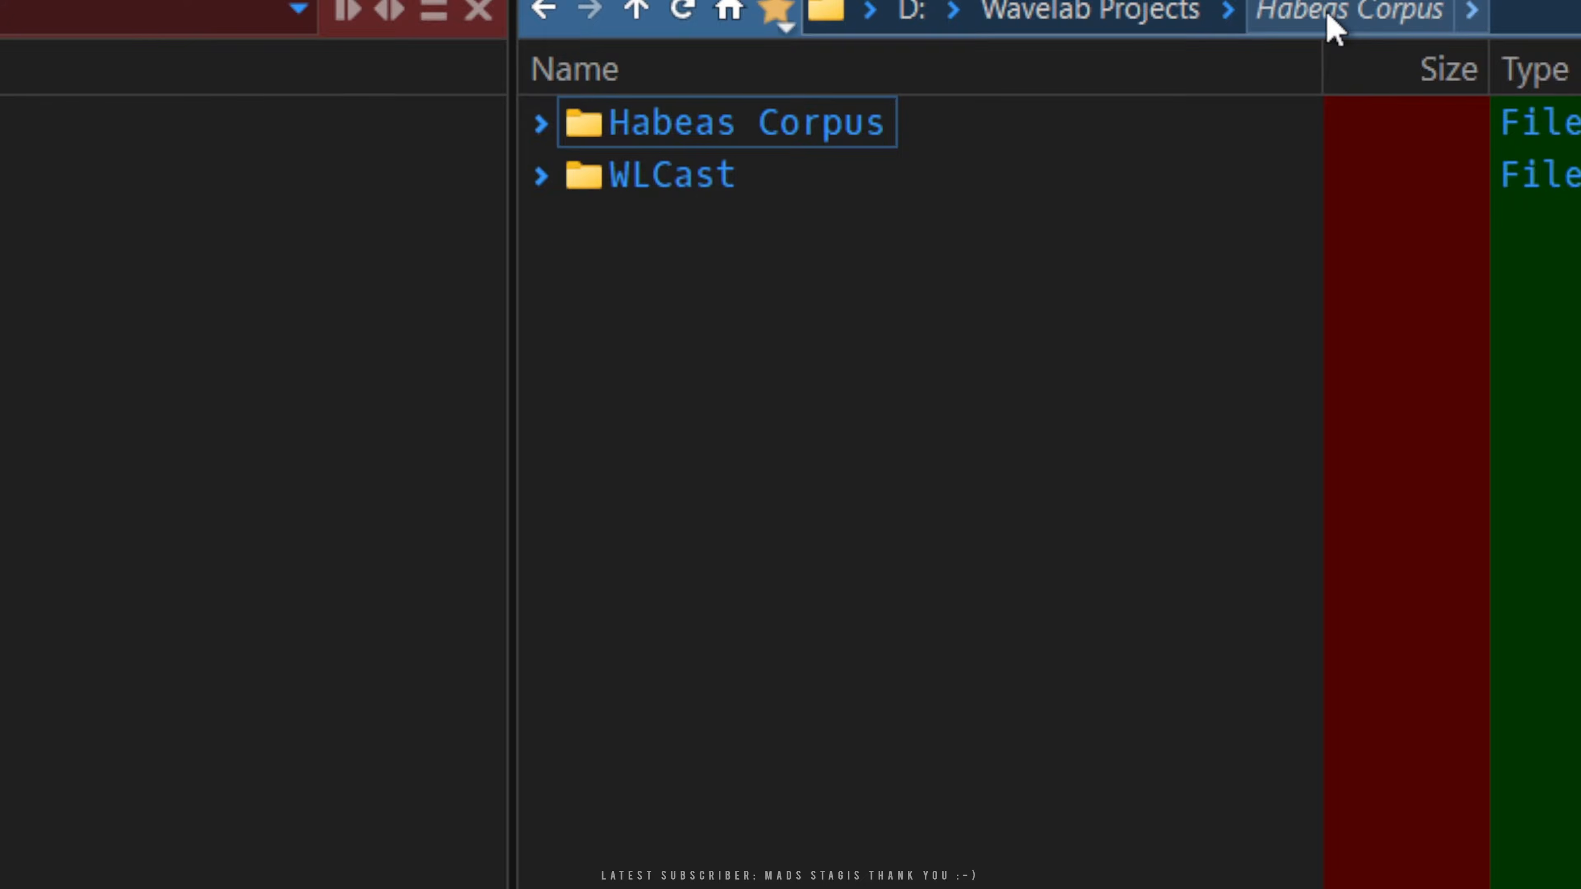
In the file manager, expand the Habeas Corpus project folder and inspect its audio, system.wpr and montages subfolders.
{"action": "left_click", "coordinate": [541, 126]}
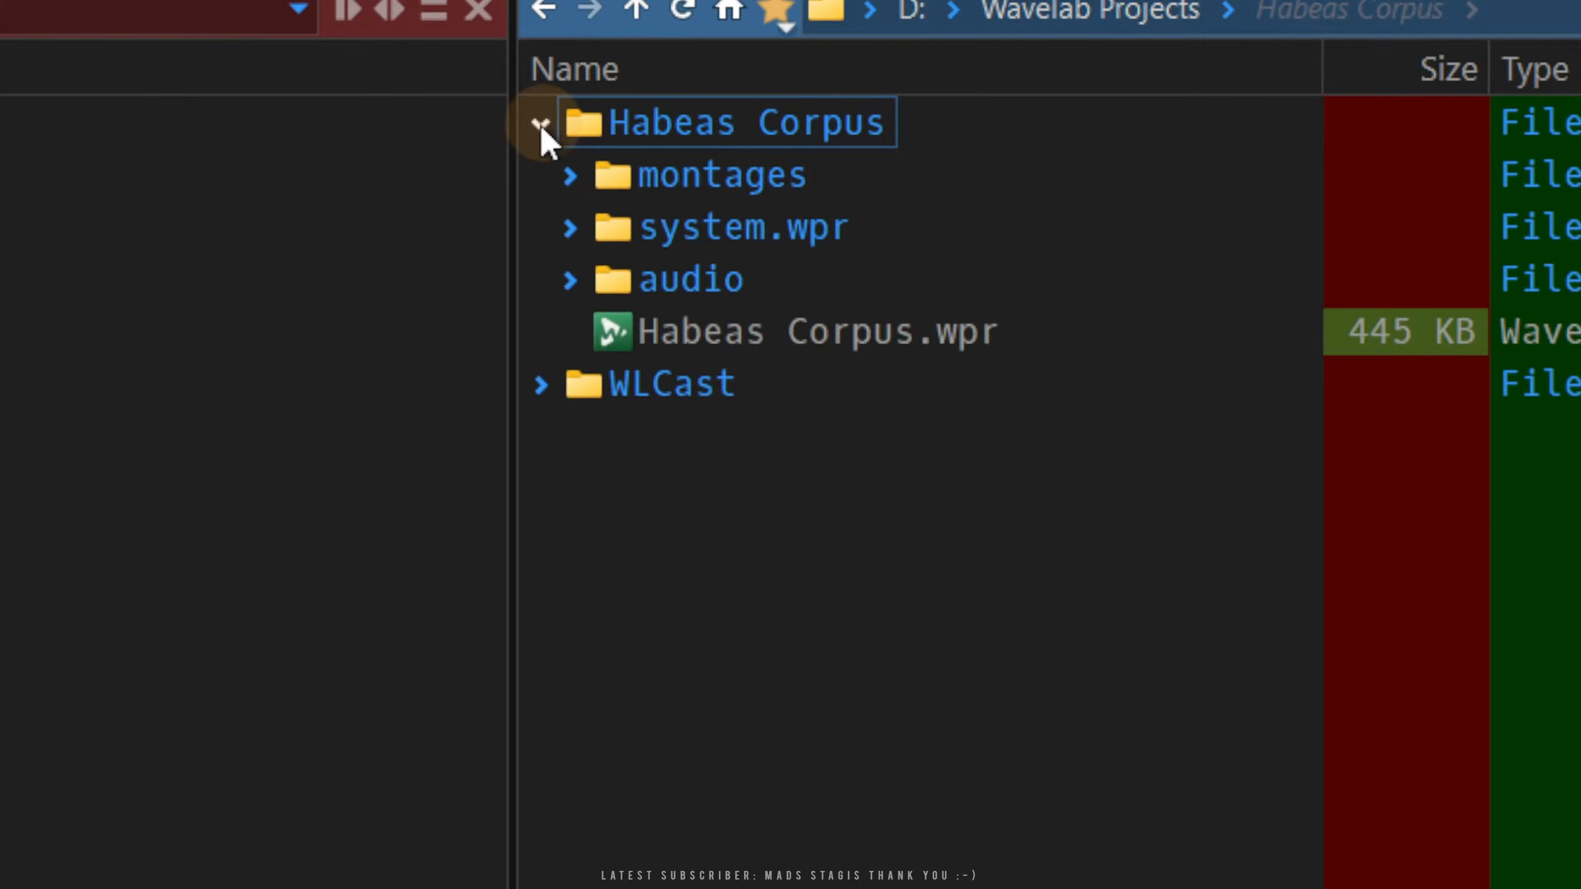
{"action": "left_click", "coordinate": [571, 282]}
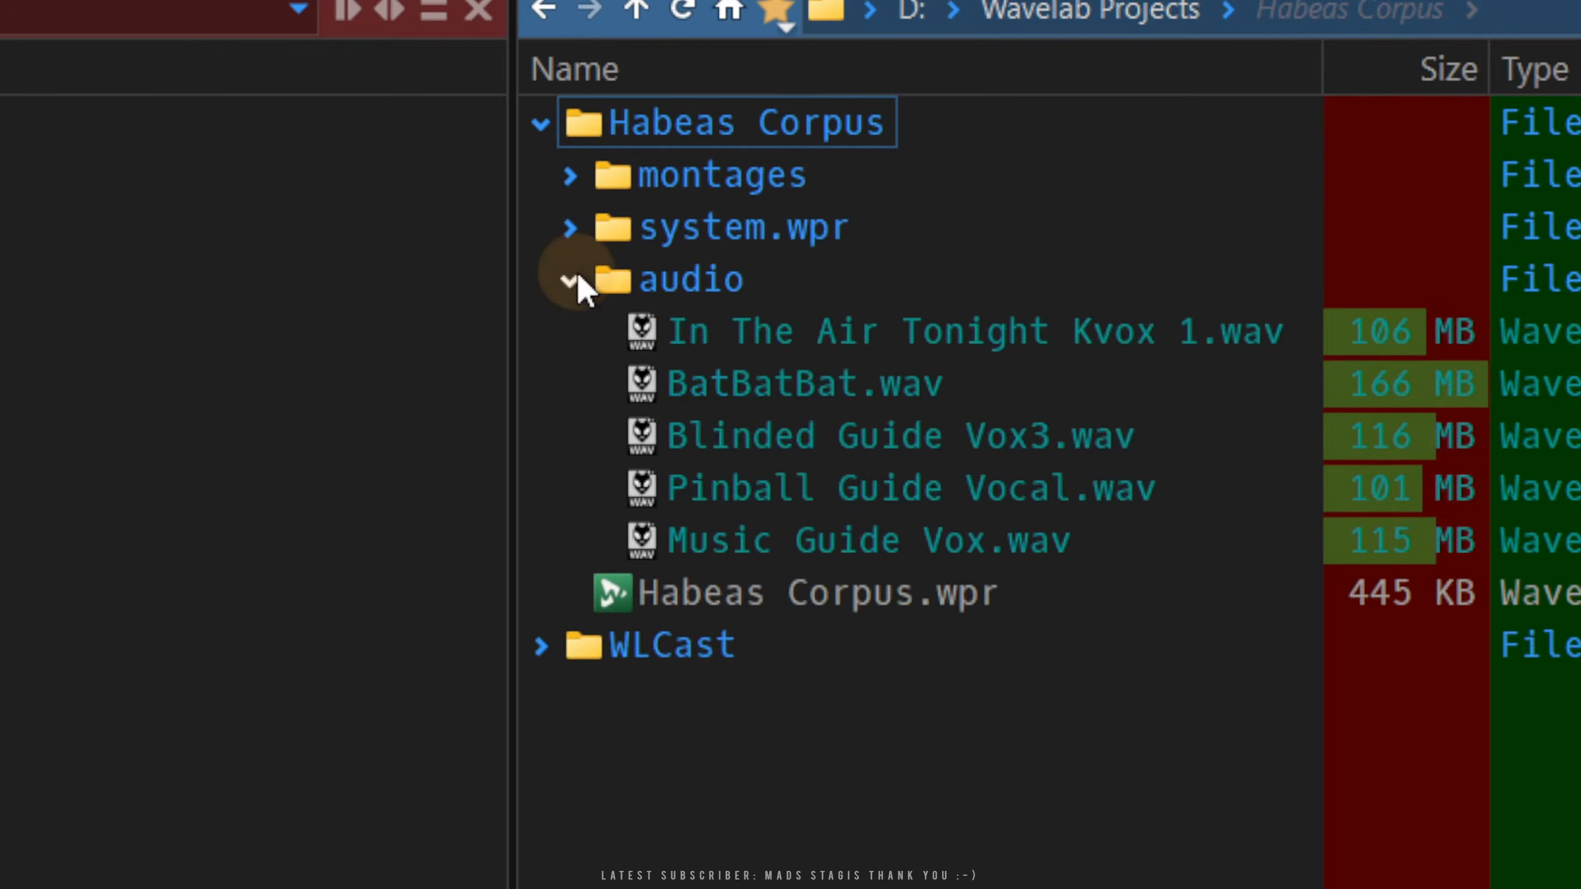
{"action": "left_click", "coordinate": [570, 228]}
{"action": "left_click", "coordinate": [571, 176]}
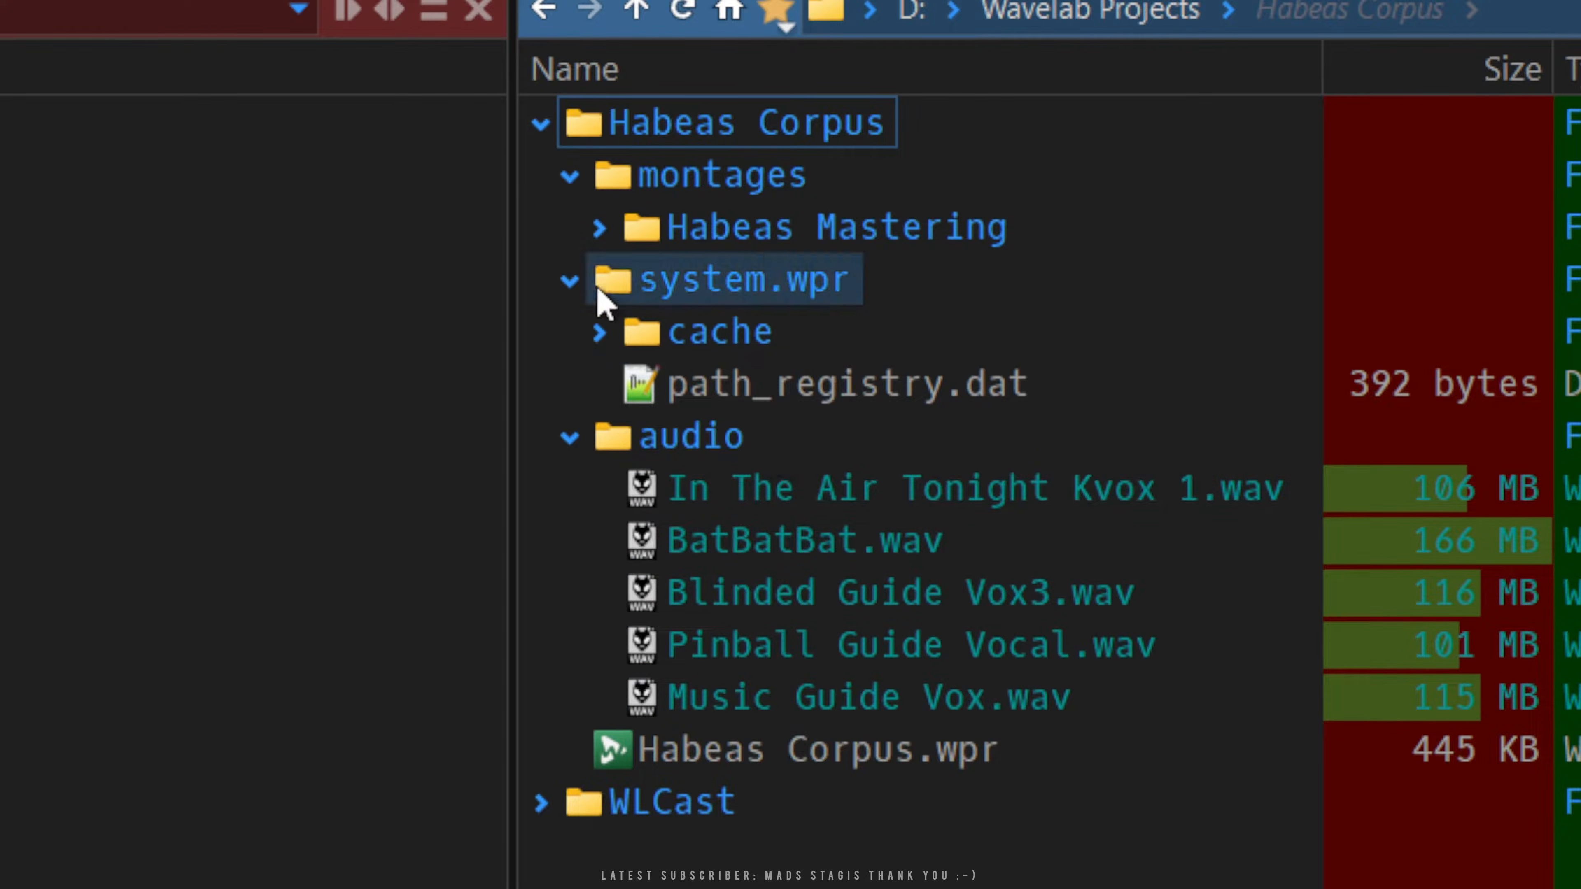
{"action": "left_click", "coordinate": [569, 281]}
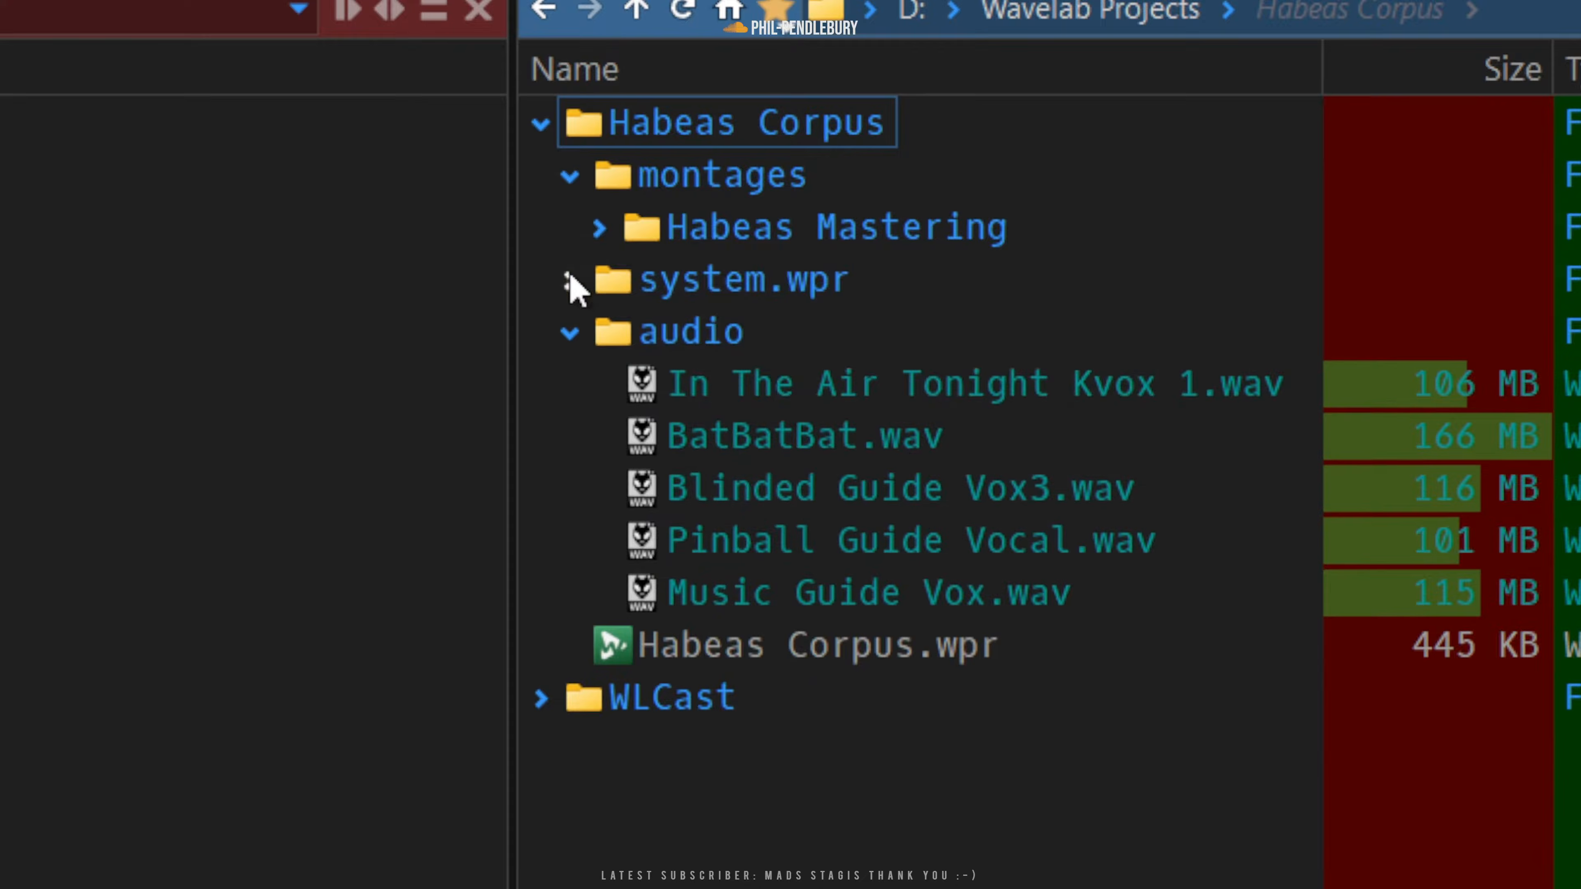
Inspect the Habeas Mastering montage folder with its audio and system.mon subfolders, and collapse it again.
{"action": "left_click", "coordinate": [598, 229]}
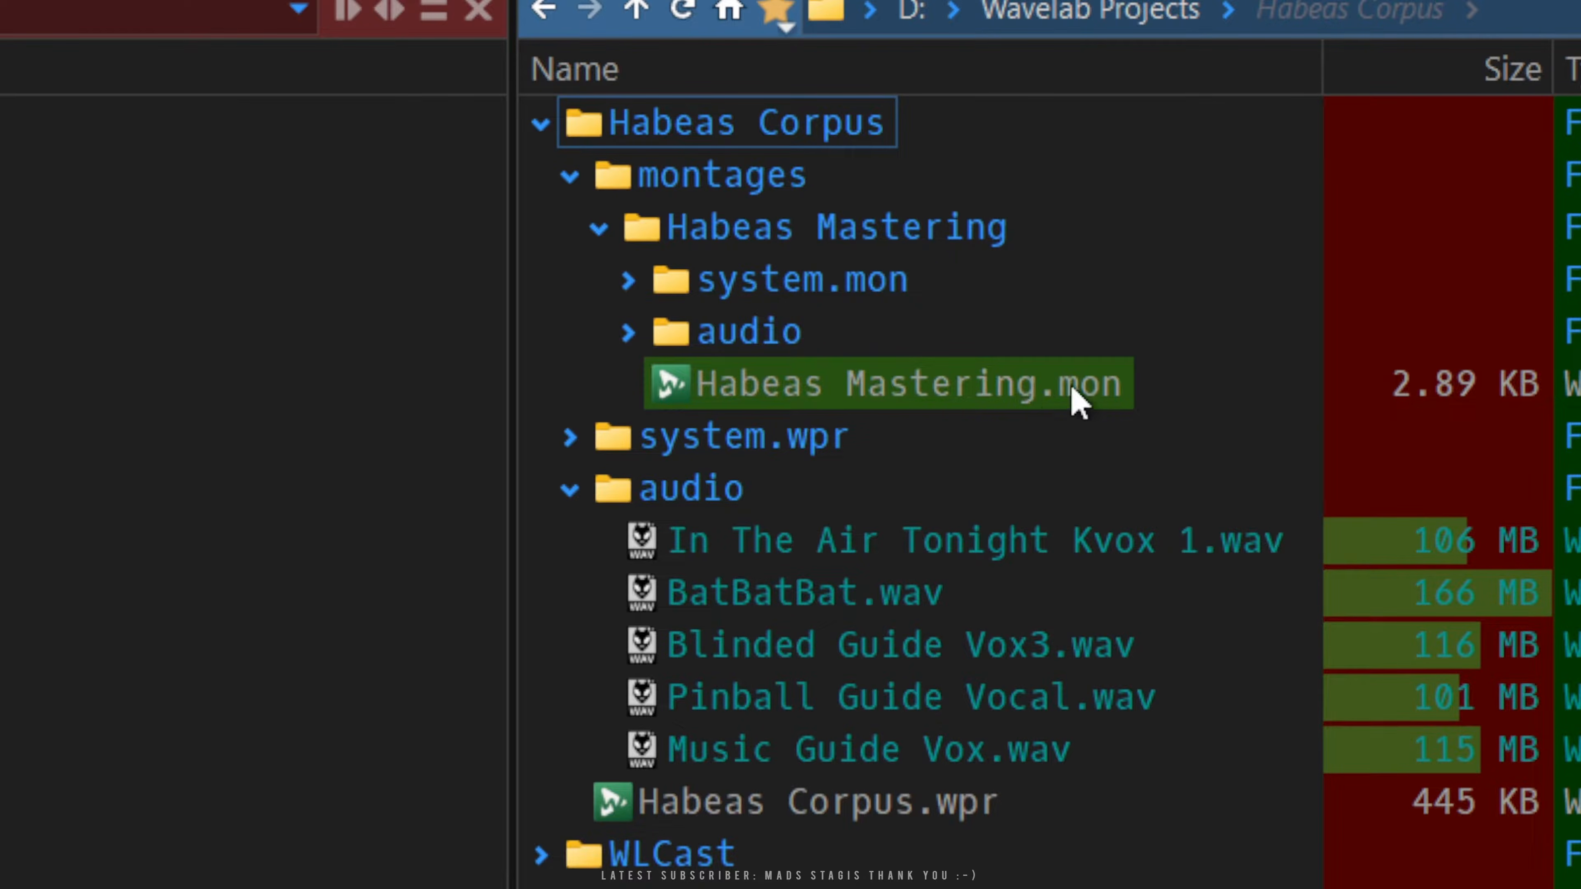
{"action": "left_click", "coordinate": [628, 333]}
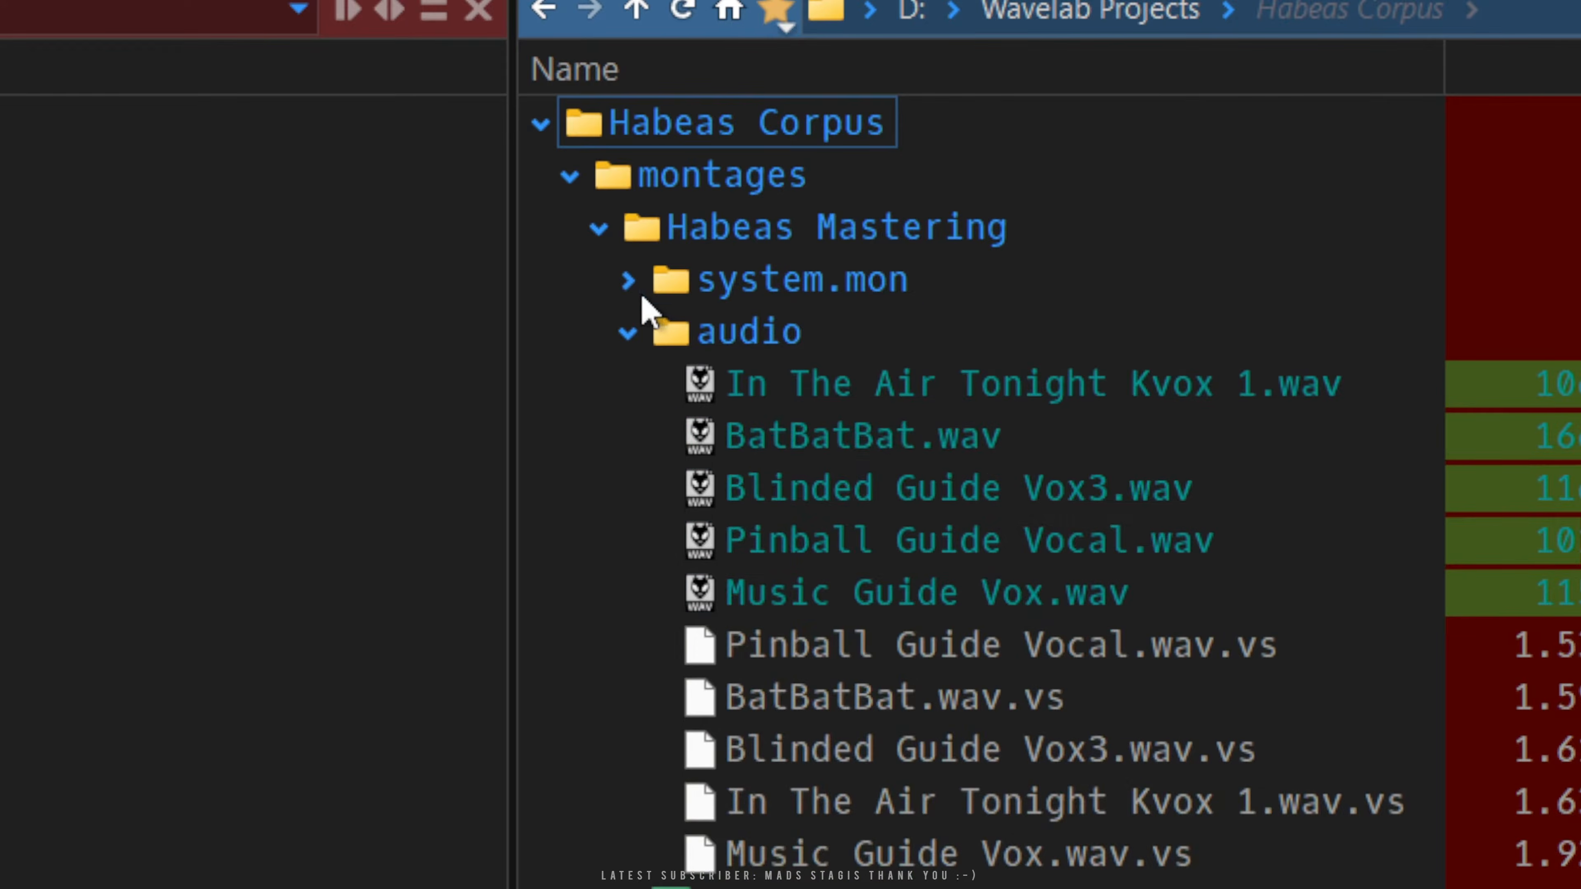
{"action": "left_click", "coordinate": [628, 281]}
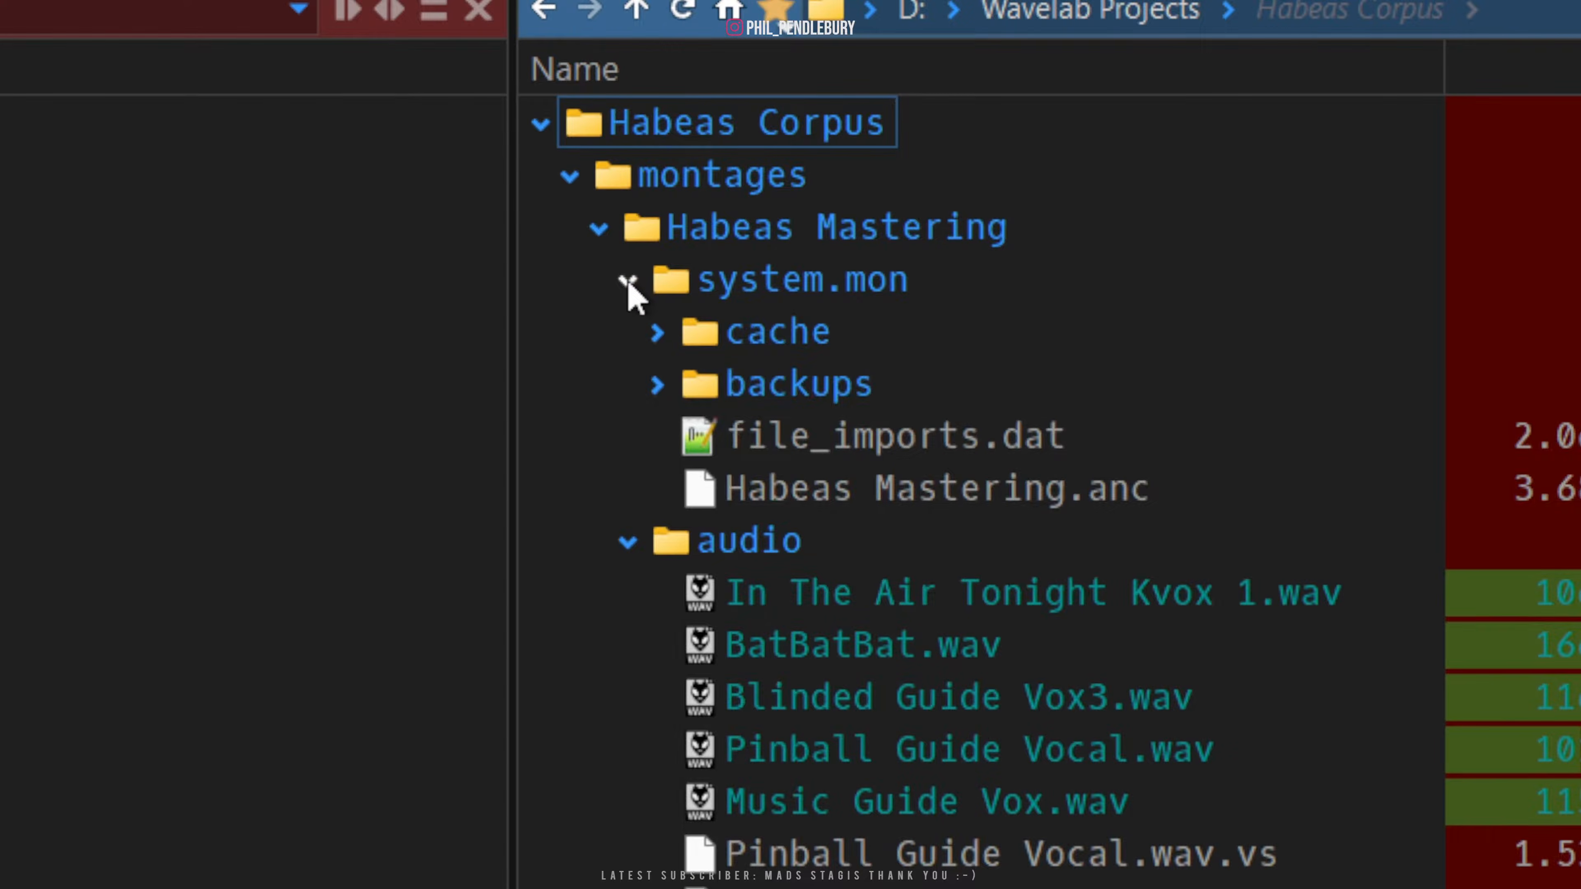
{"action": "left_click", "coordinate": [628, 281]}
{"action": "left_click", "coordinate": [598, 228]}
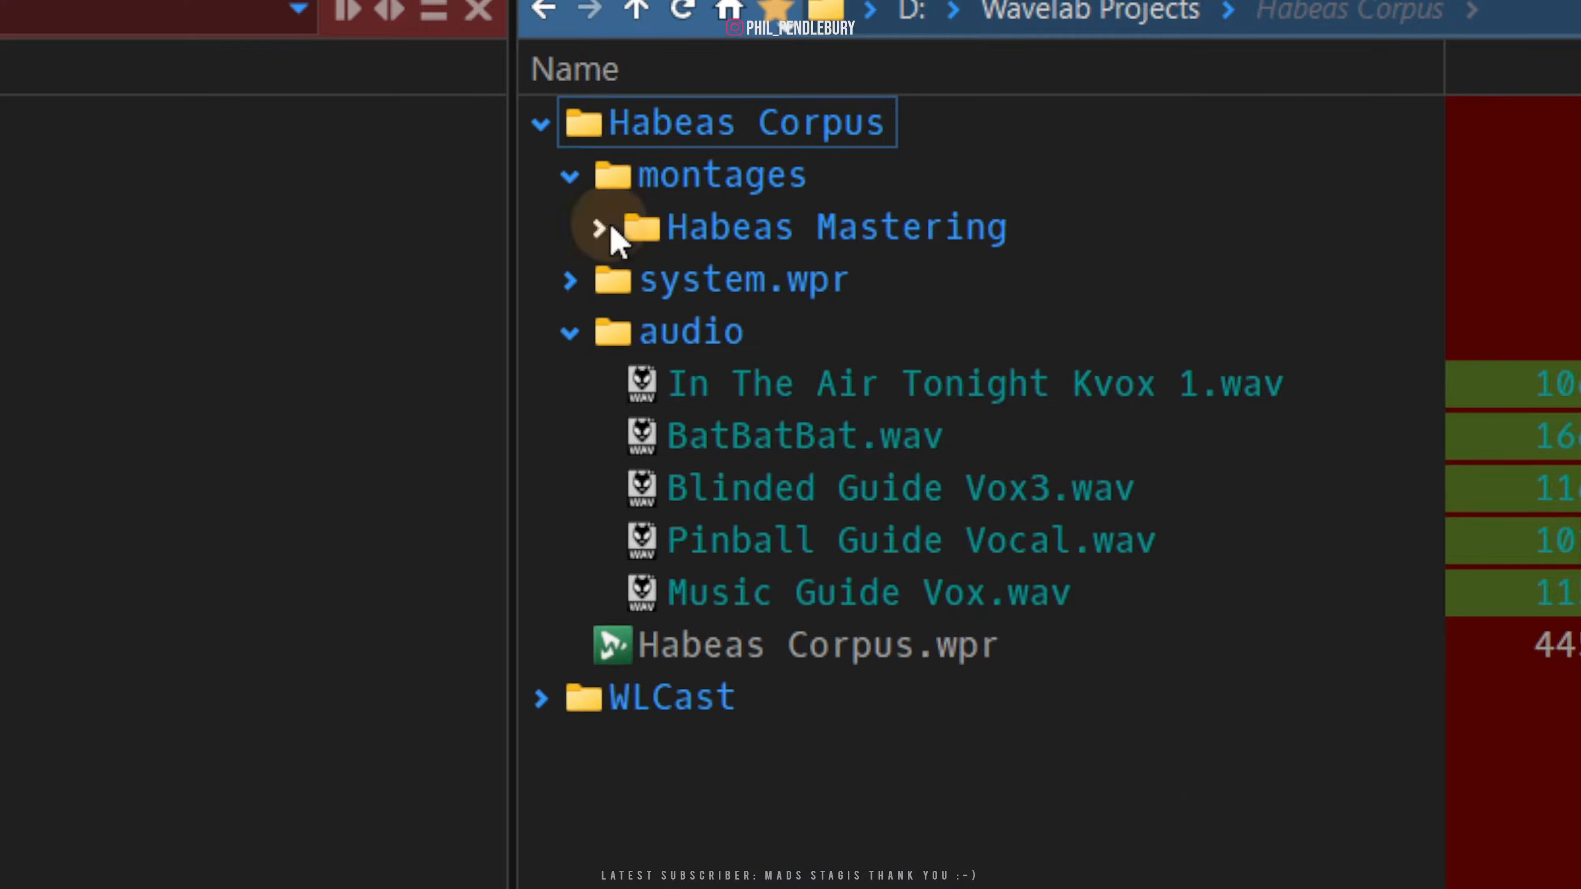
Collapse the montages and audio folders inside the Habeas Corpus project folder.
{"action": "left_click", "coordinate": [571, 177]}
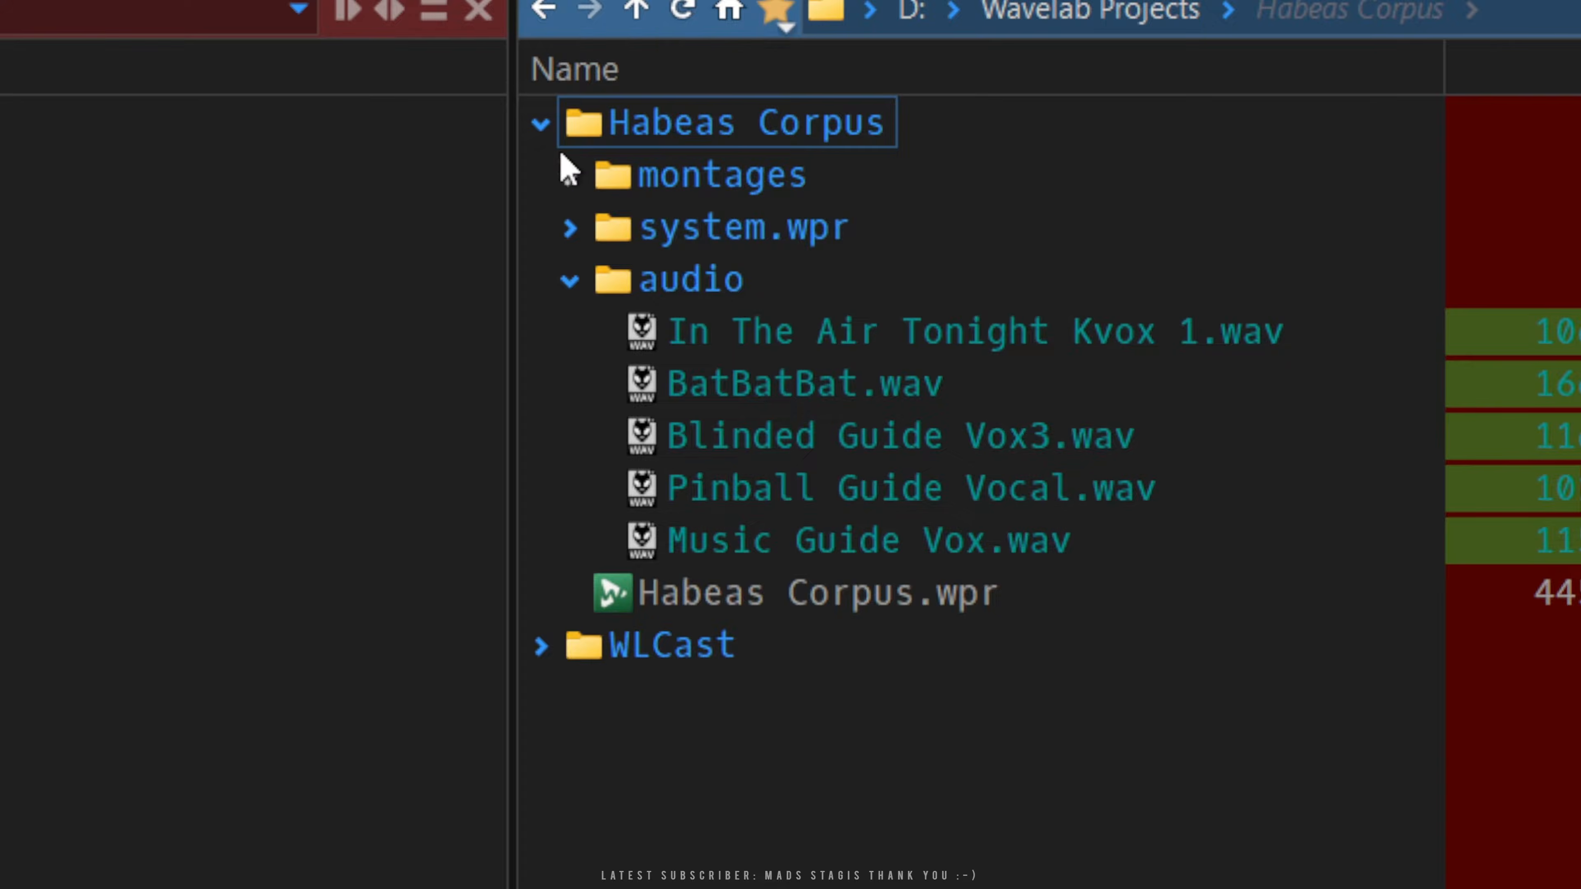
{"action": "left_click", "coordinate": [570, 281]}
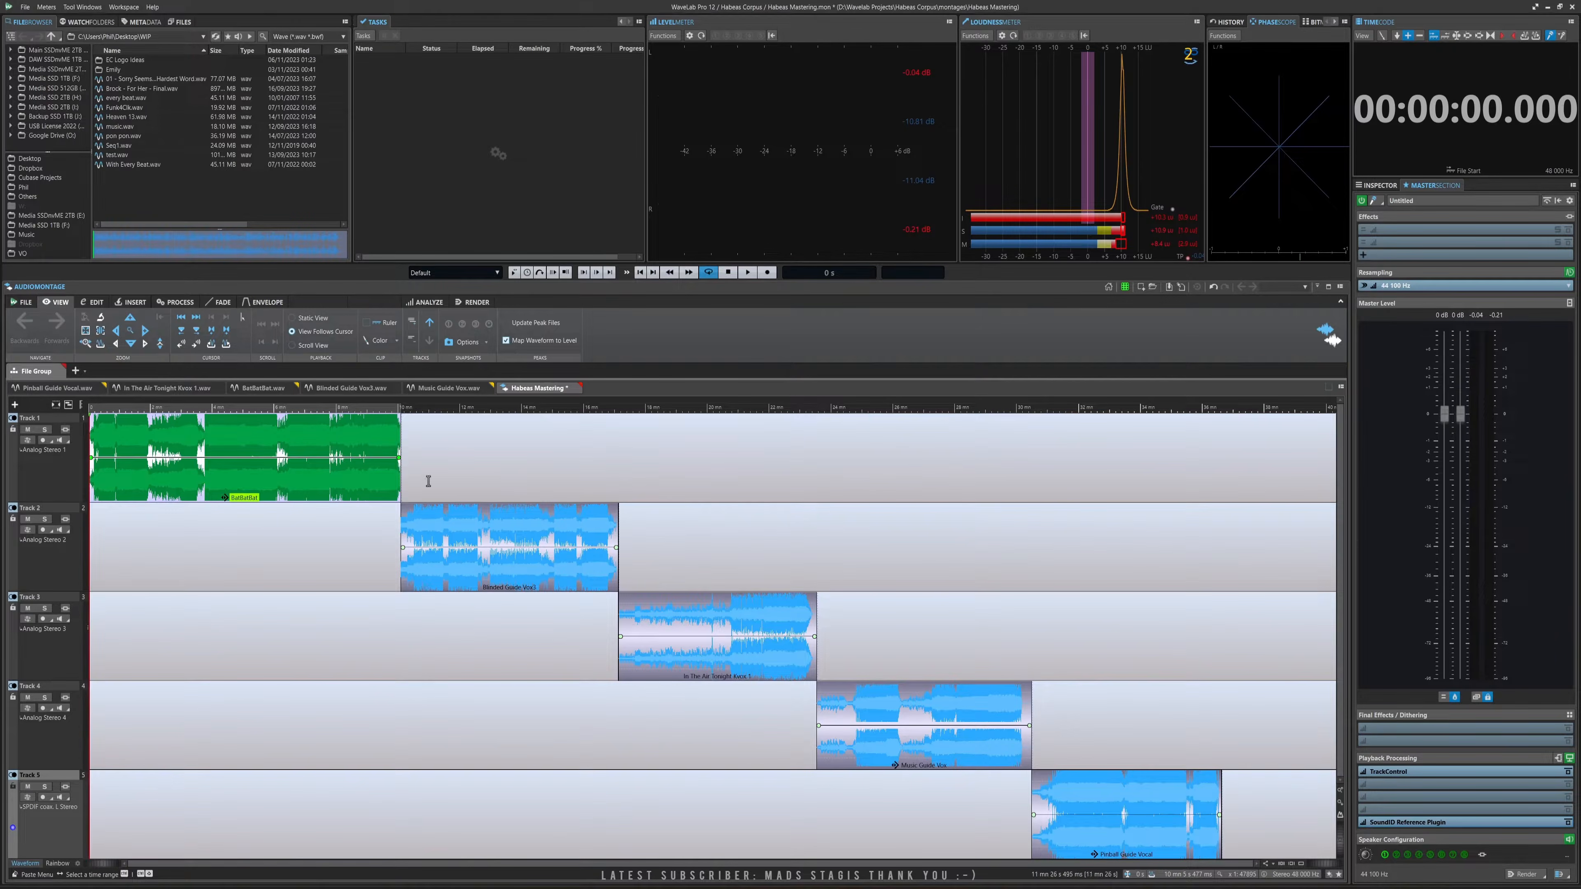
Shift the song clips on tracks 2 to 5 progressively later in the montage, leaving a gap between each consecutive pair.
{"action": "left_click", "coordinate": [462, 576]}
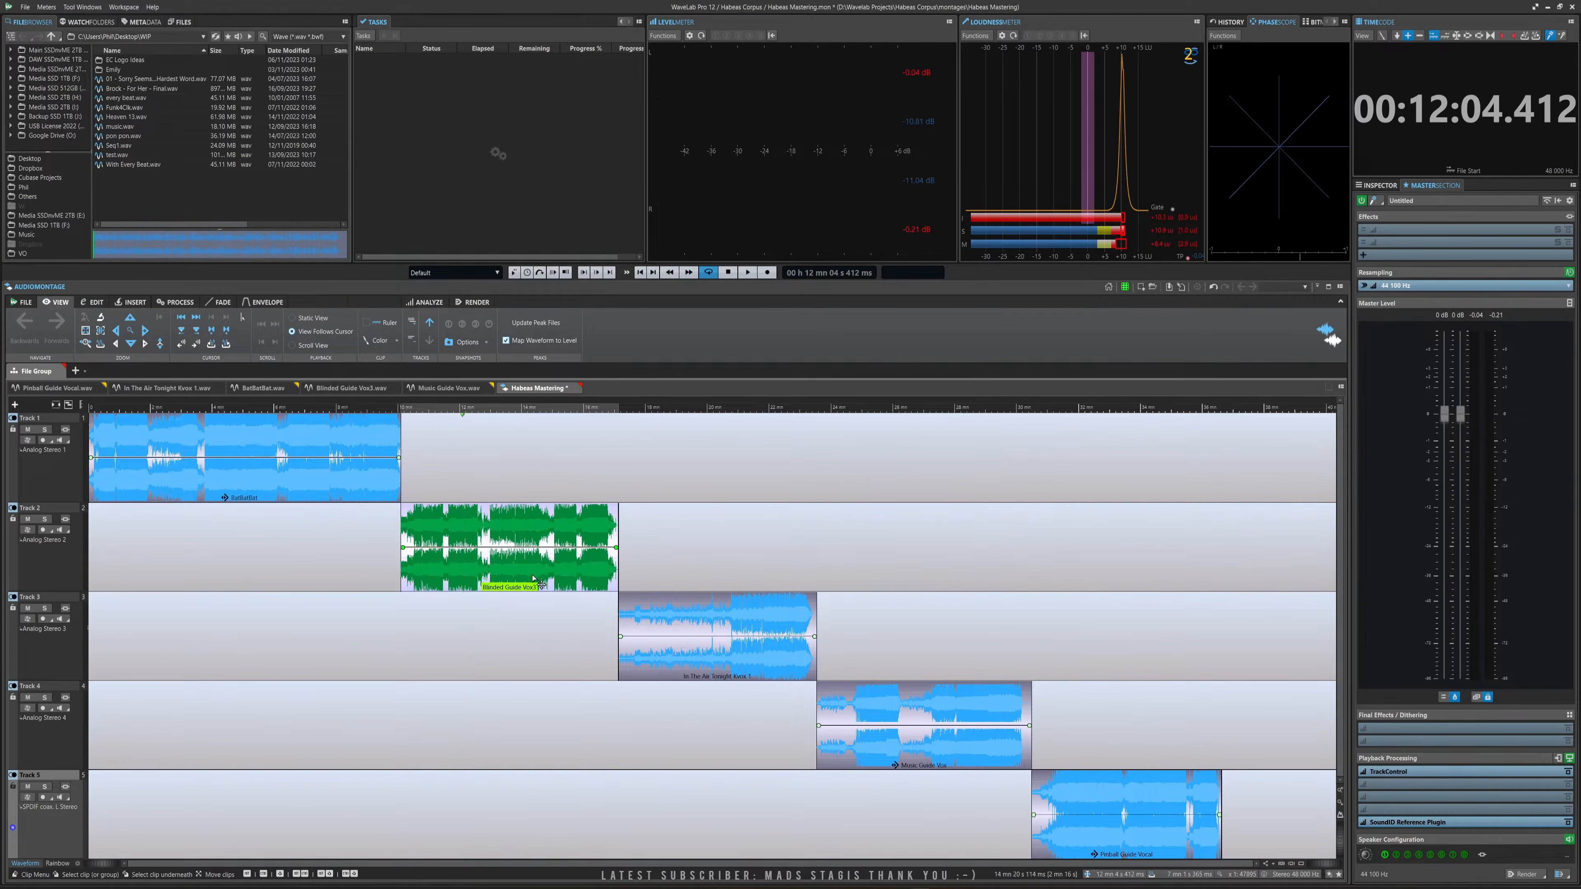
{"action": "mouse_move", "coordinate": [533, 577]}
{"action": "left_mouse_down"}
{"action": "mouse_move", "coordinate": [612, 577]}
{"action": "mouse_move", "coordinate": [555, 577]}
{"action": "left_mouse_up"}
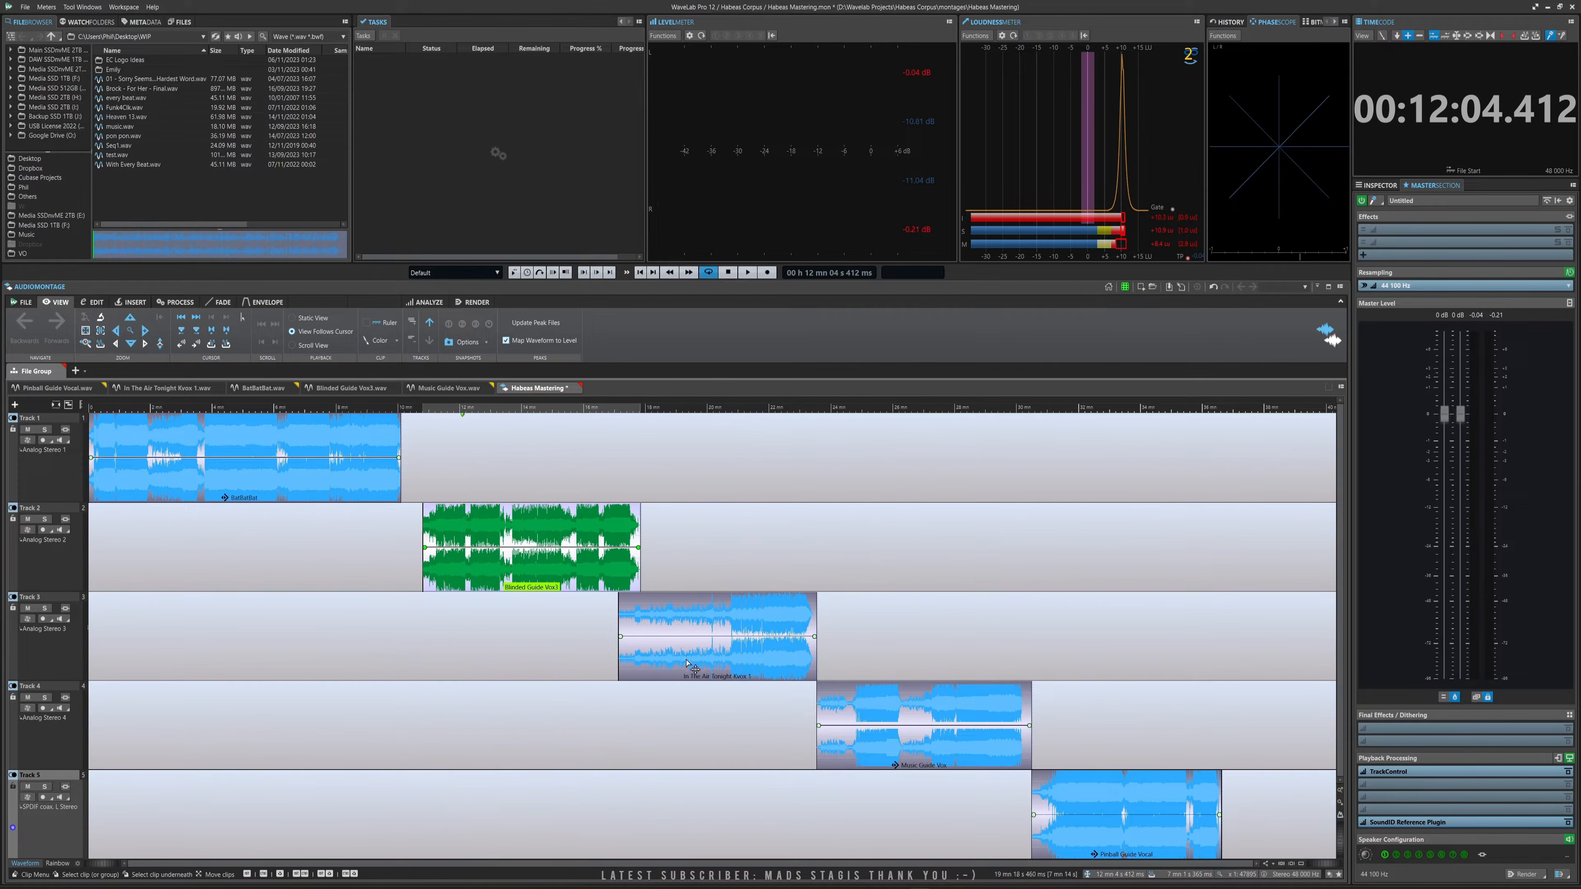
{"action": "left_click_drag", "start_coordinate": [687, 665], "coordinate": [740, 665]}
{"action": "left_click_drag", "start_coordinate": [900, 755], "coordinate": [972, 755]}
{"action": "left_click_drag", "start_coordinate": [1077, 842], "coordinate": [1163, 844]}
Tighten the gaps by moving the clips on tracks 2 to 5 slightly earlier on the timeline.
{"action": "left_click_drag", "start_coordinate": [557, 575], "coordinate": [547, 575]}
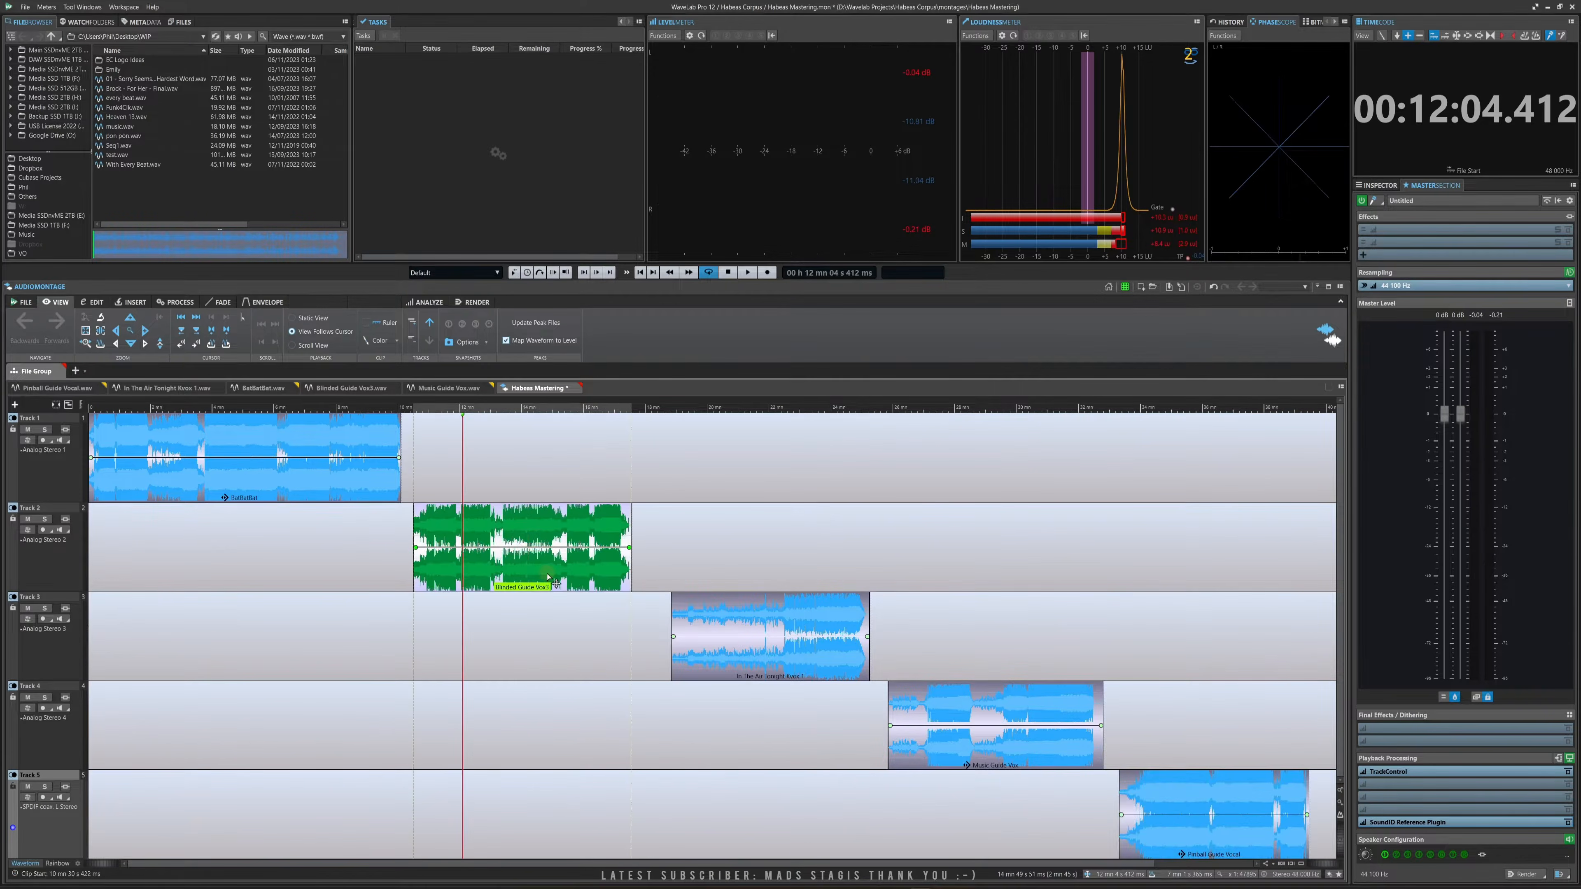
{"action": "left_click_drag", "start_coordinate": [803, 666], "coordinate": [775, 667]}
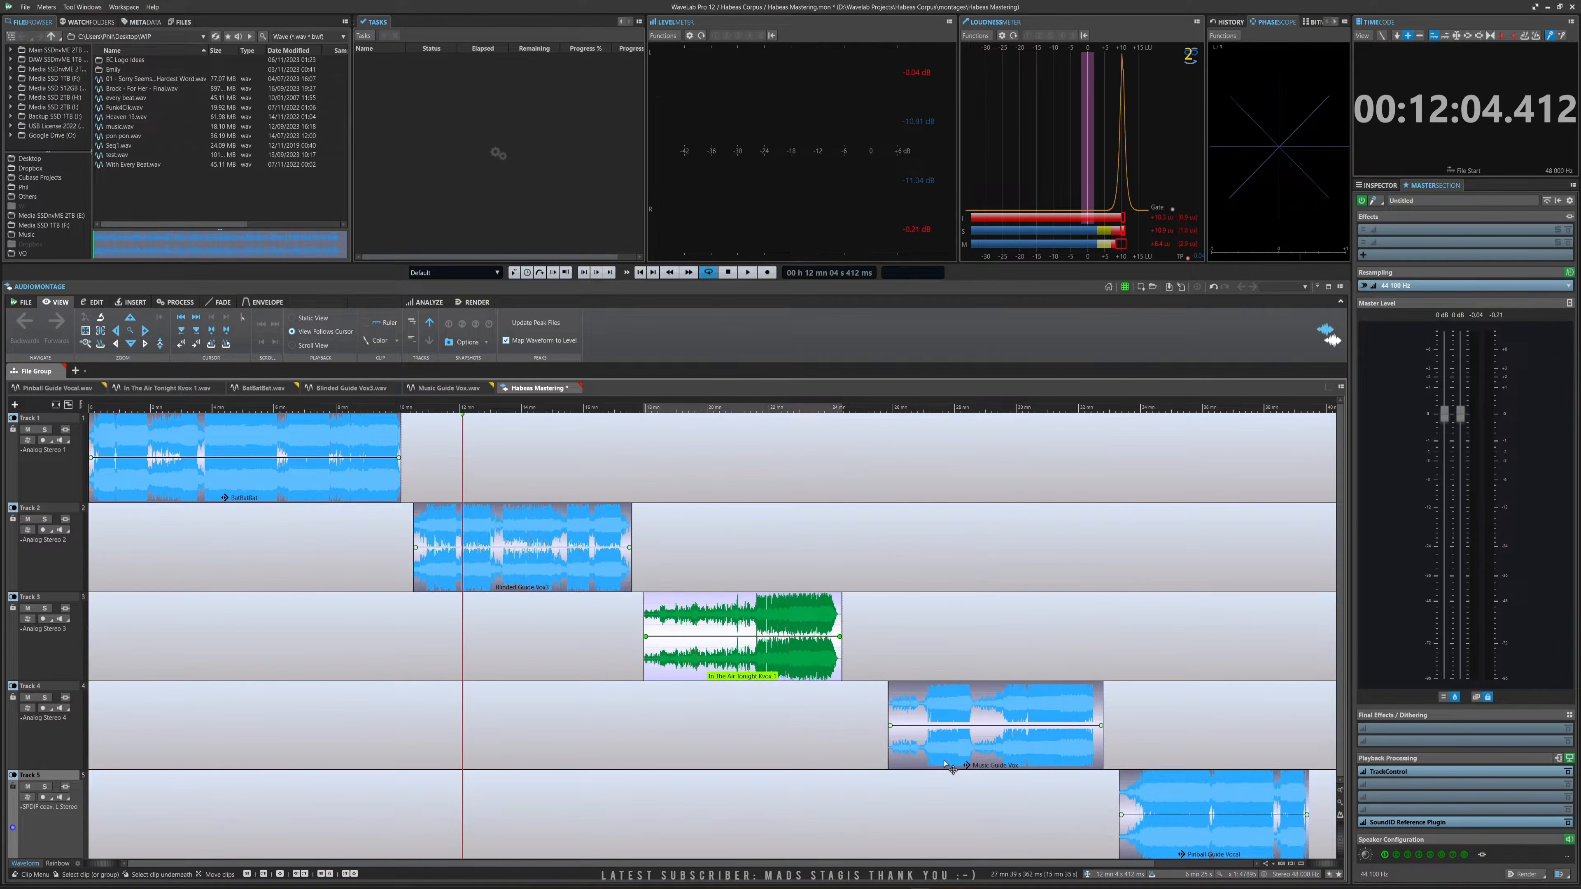
{"action": "left_click_drag", "start_coordinate": [952, 768], "coordinate": [917, 768]}
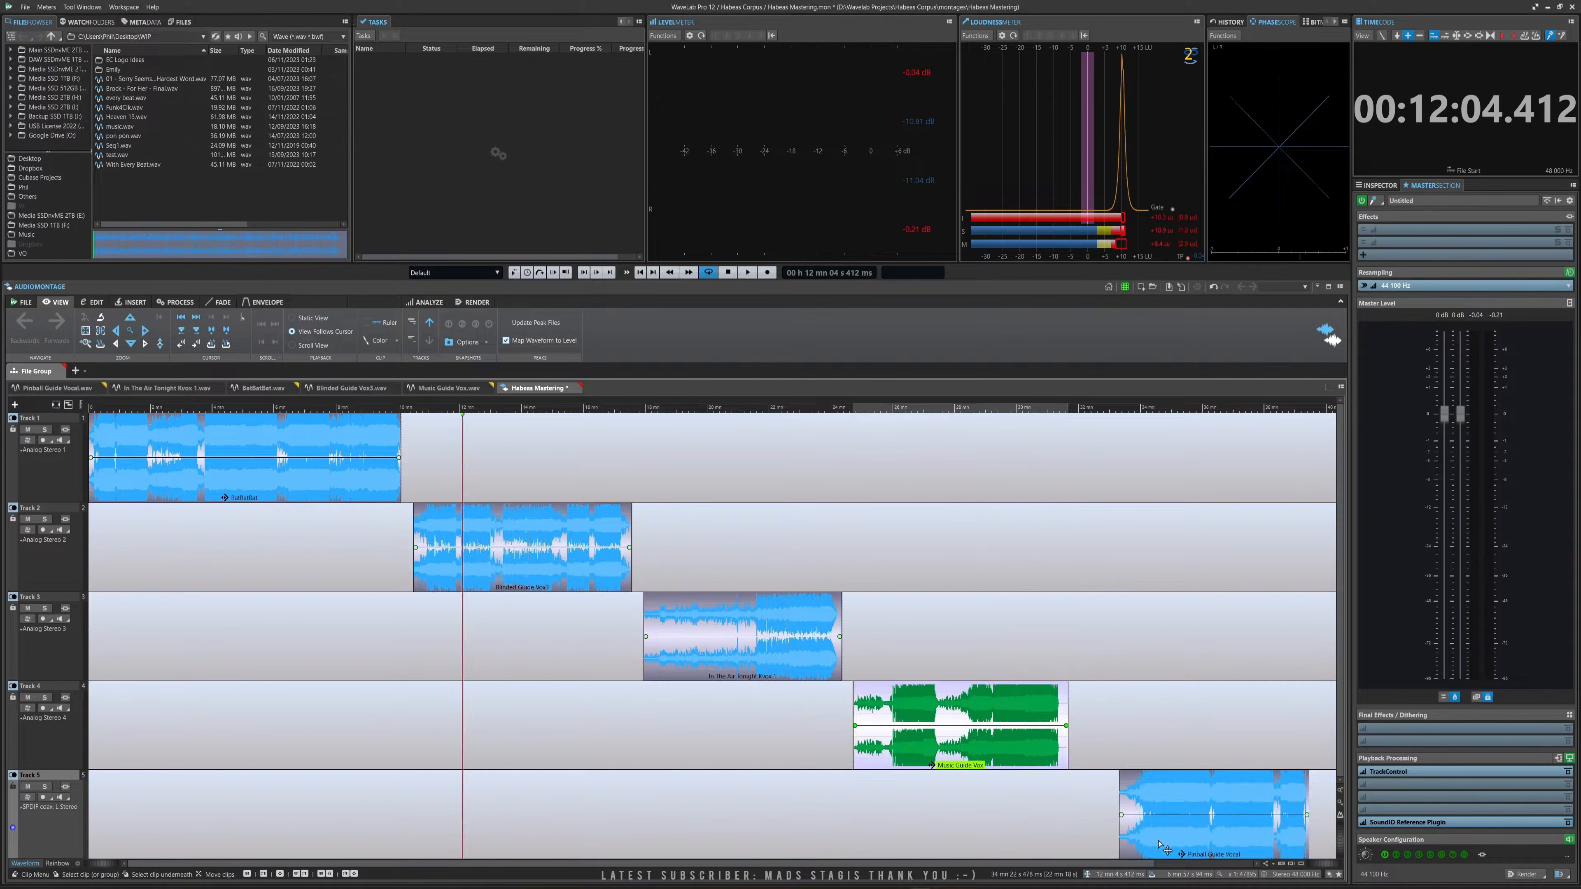
{"action": "left_click_drag", "start_coordinate": [1161, 849], "coordinate": [1129, 848]}
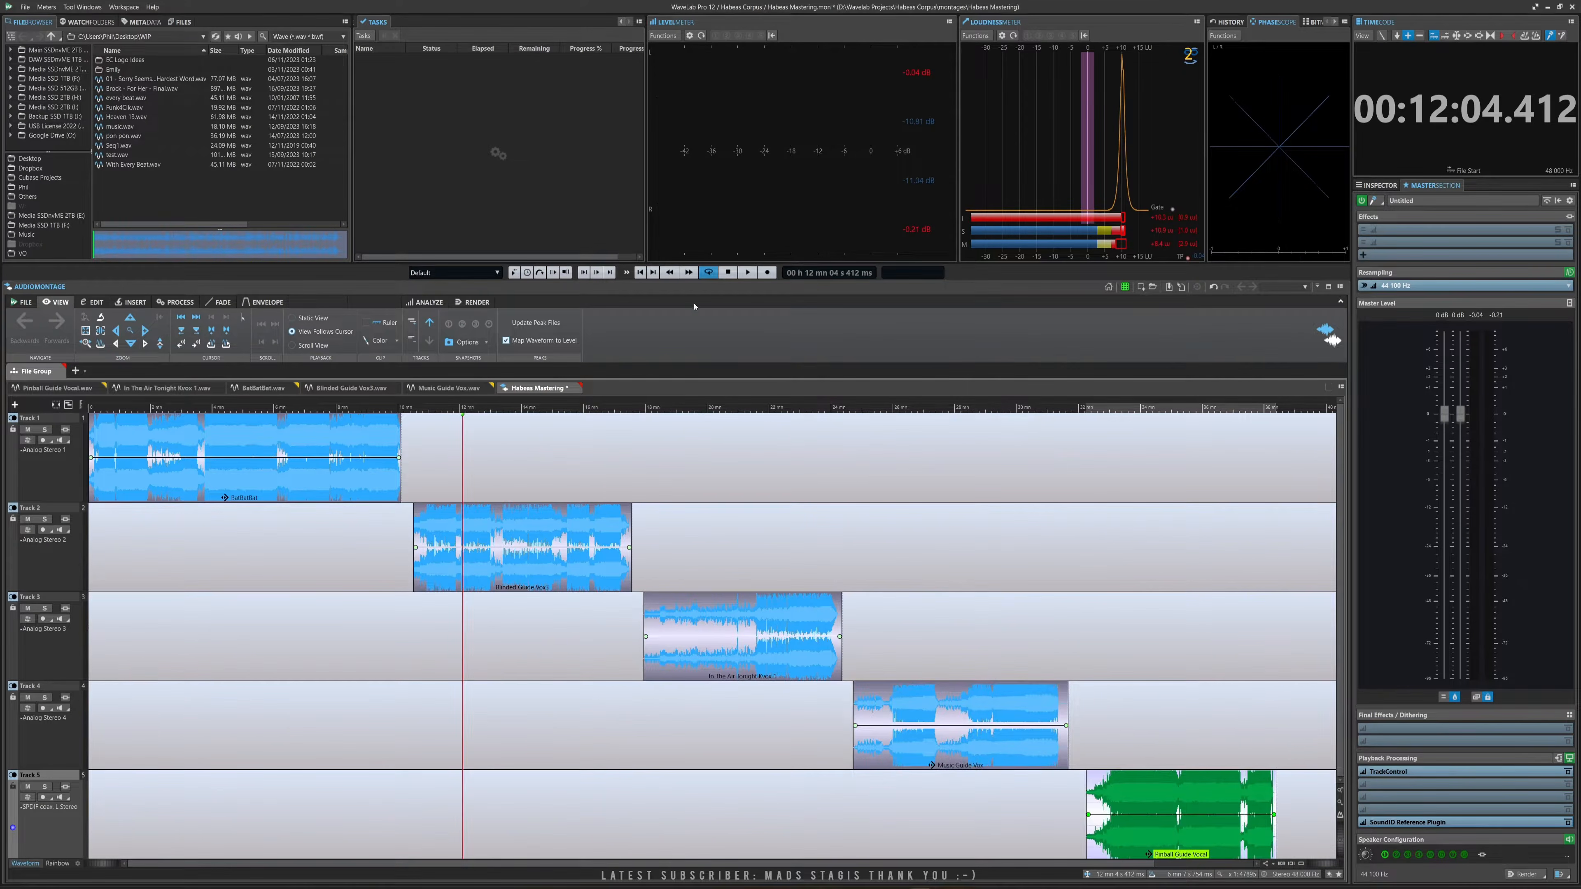
Enlarge the audio montage to fill the workspace, and open the floating Album and Markers control window over the middle of the tracks.
{"action": "double_click", "coordinate": [685, 289]}
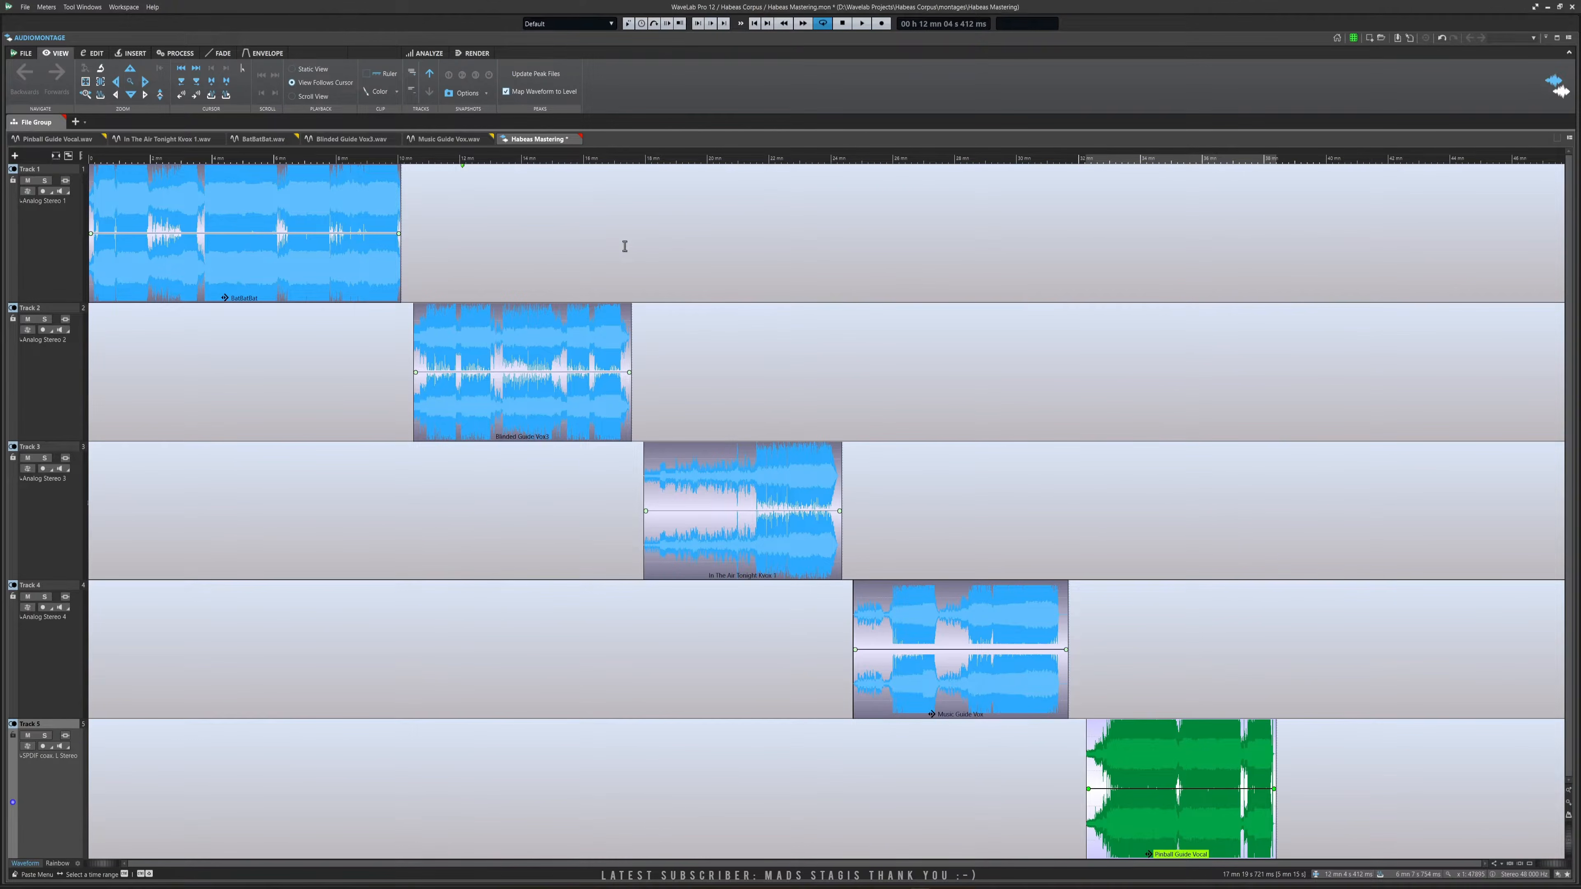
{"action": "left_click", "coordinate": [678, 255]}
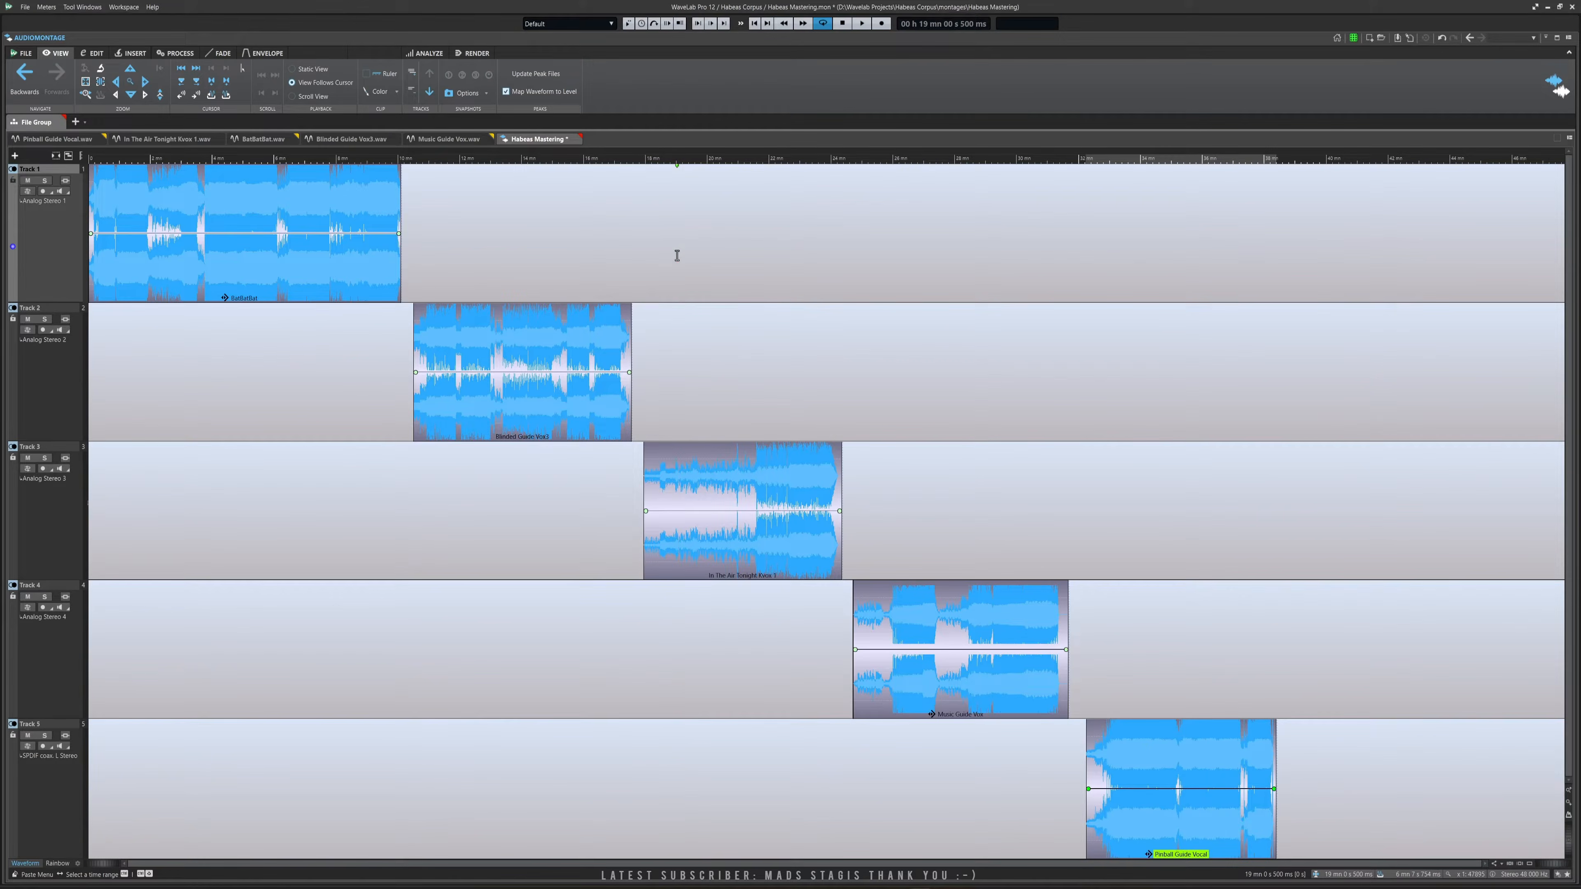
{"action": "key", "text": "F11"}
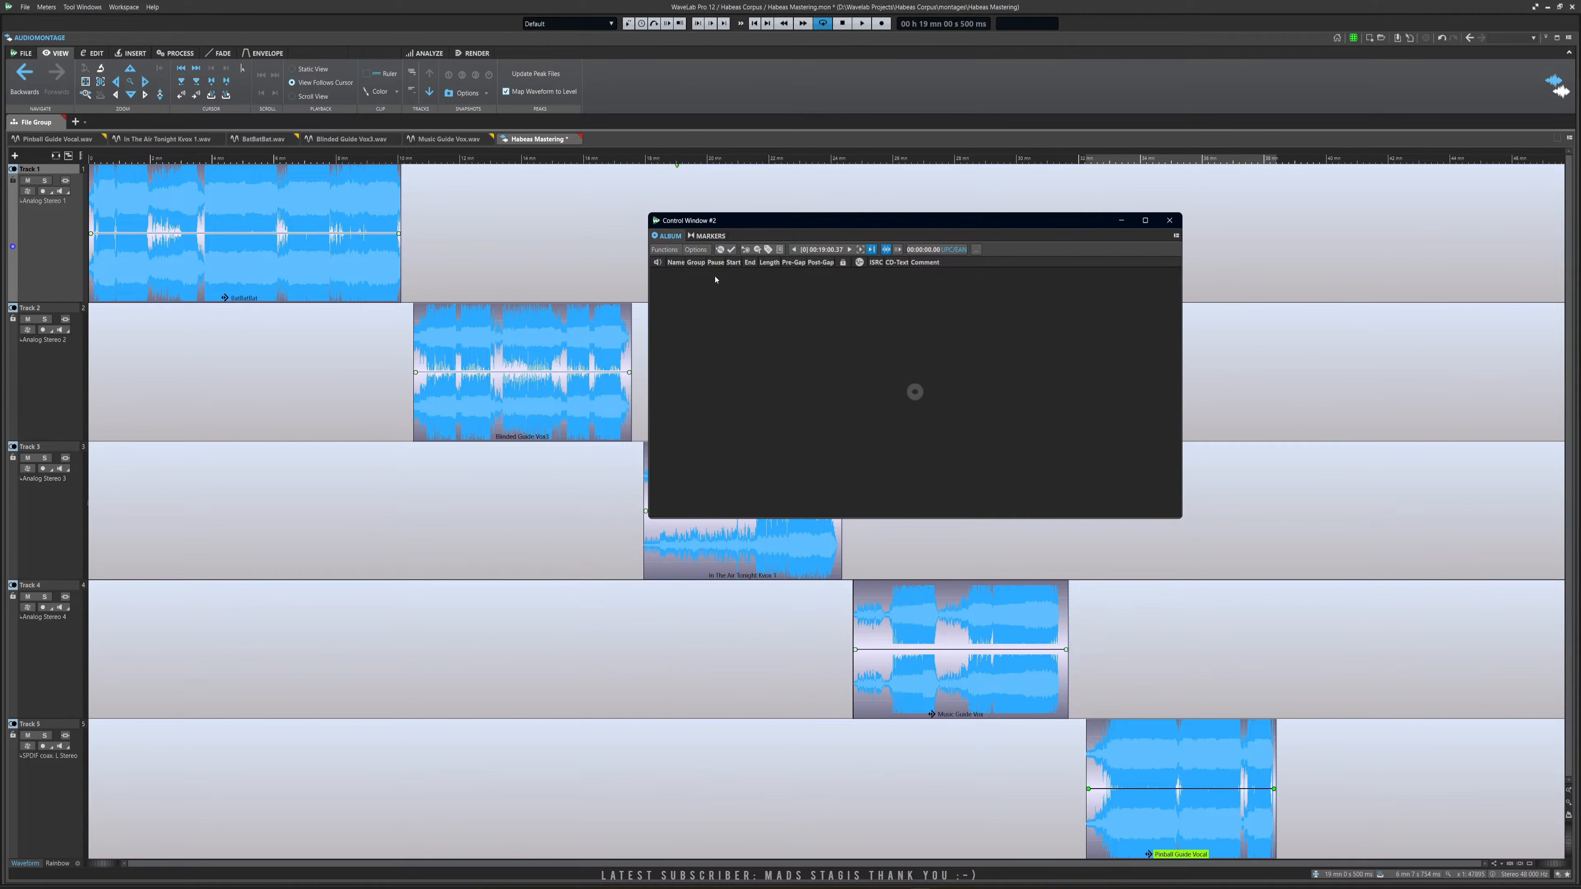
{"action": "left_click_drag", "start_coordinate": [765, 226], "coordinate": [643, 290]}
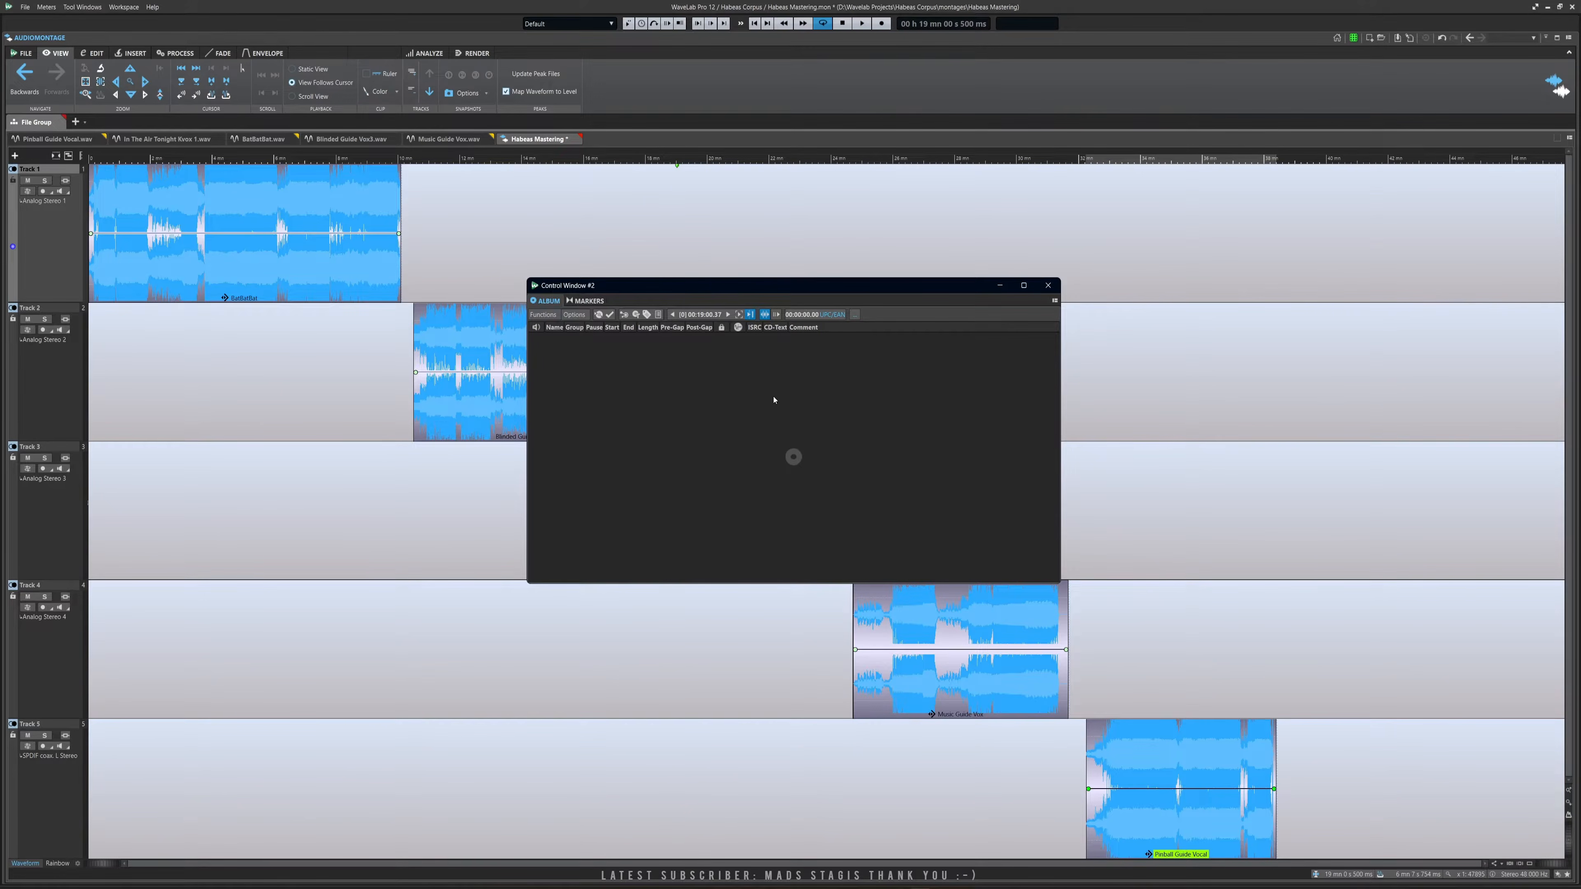
{"action": "left_click", "coordinate": [494, 387]}
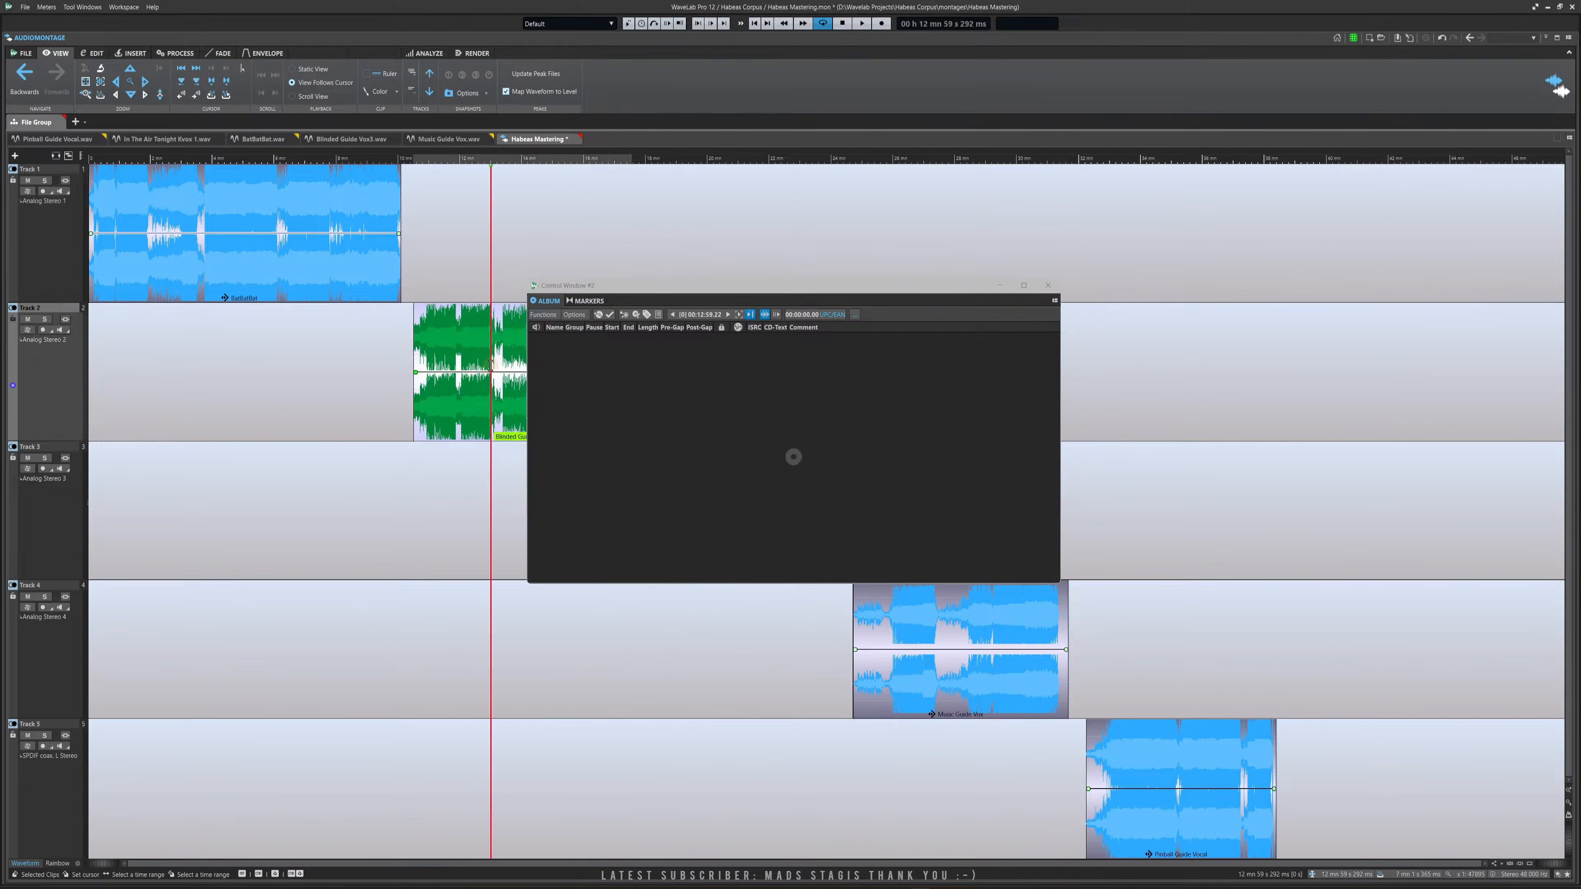
{"action": "left_click", "coordinate": [341, 274]}
{"action": "left_click", "coordinate": [469, 380]}
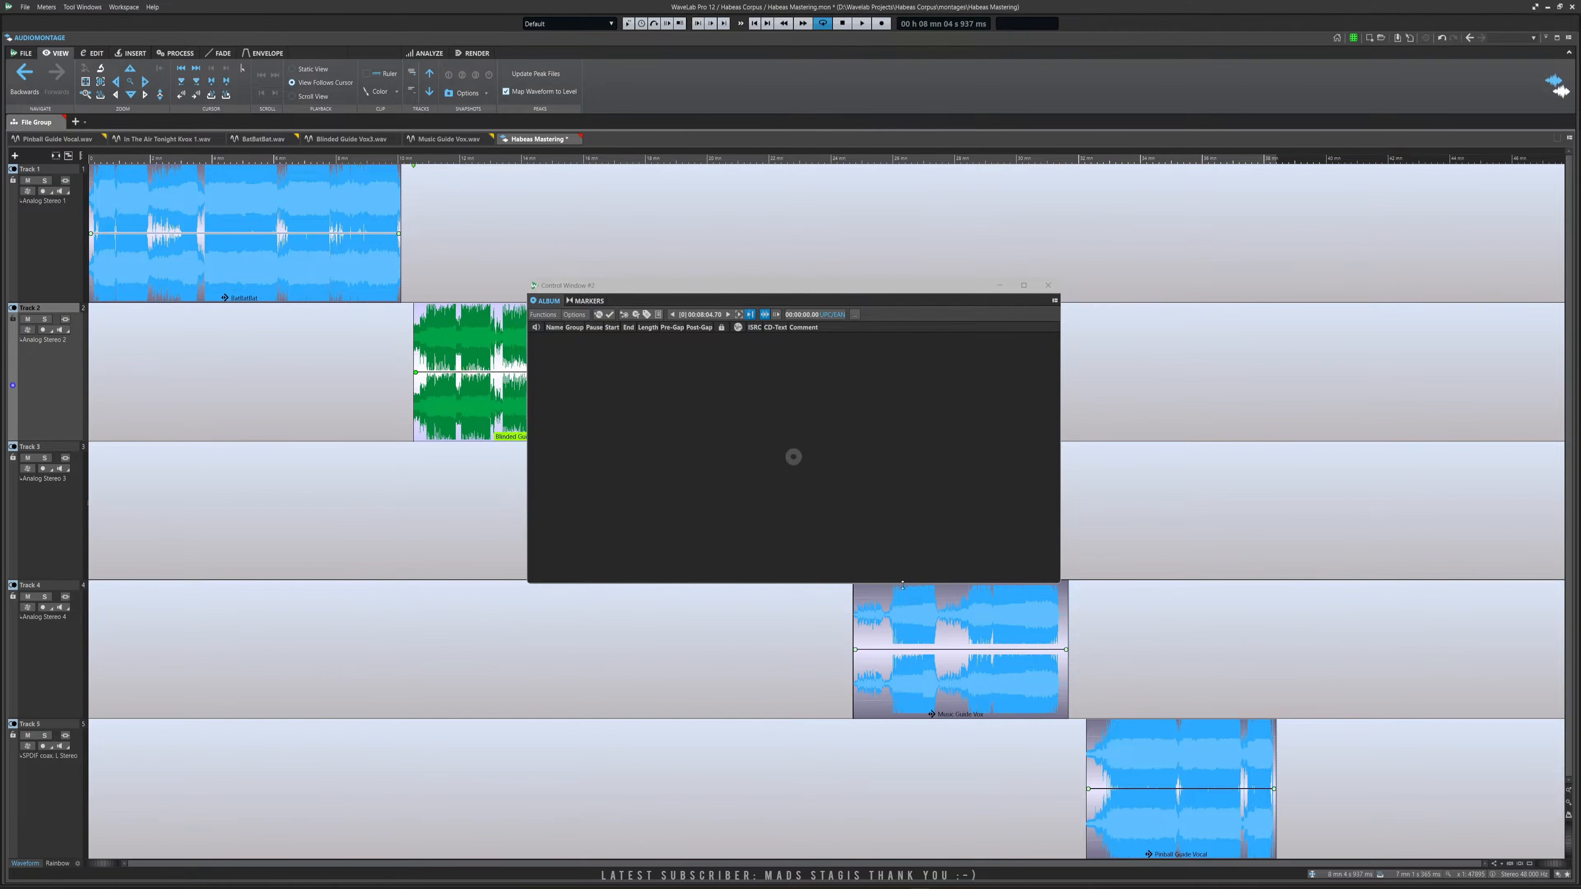
{"action": "left_click", "coordinate": [938, 618]}
{"action": "left_click", "coordinate": [1127, 751]}
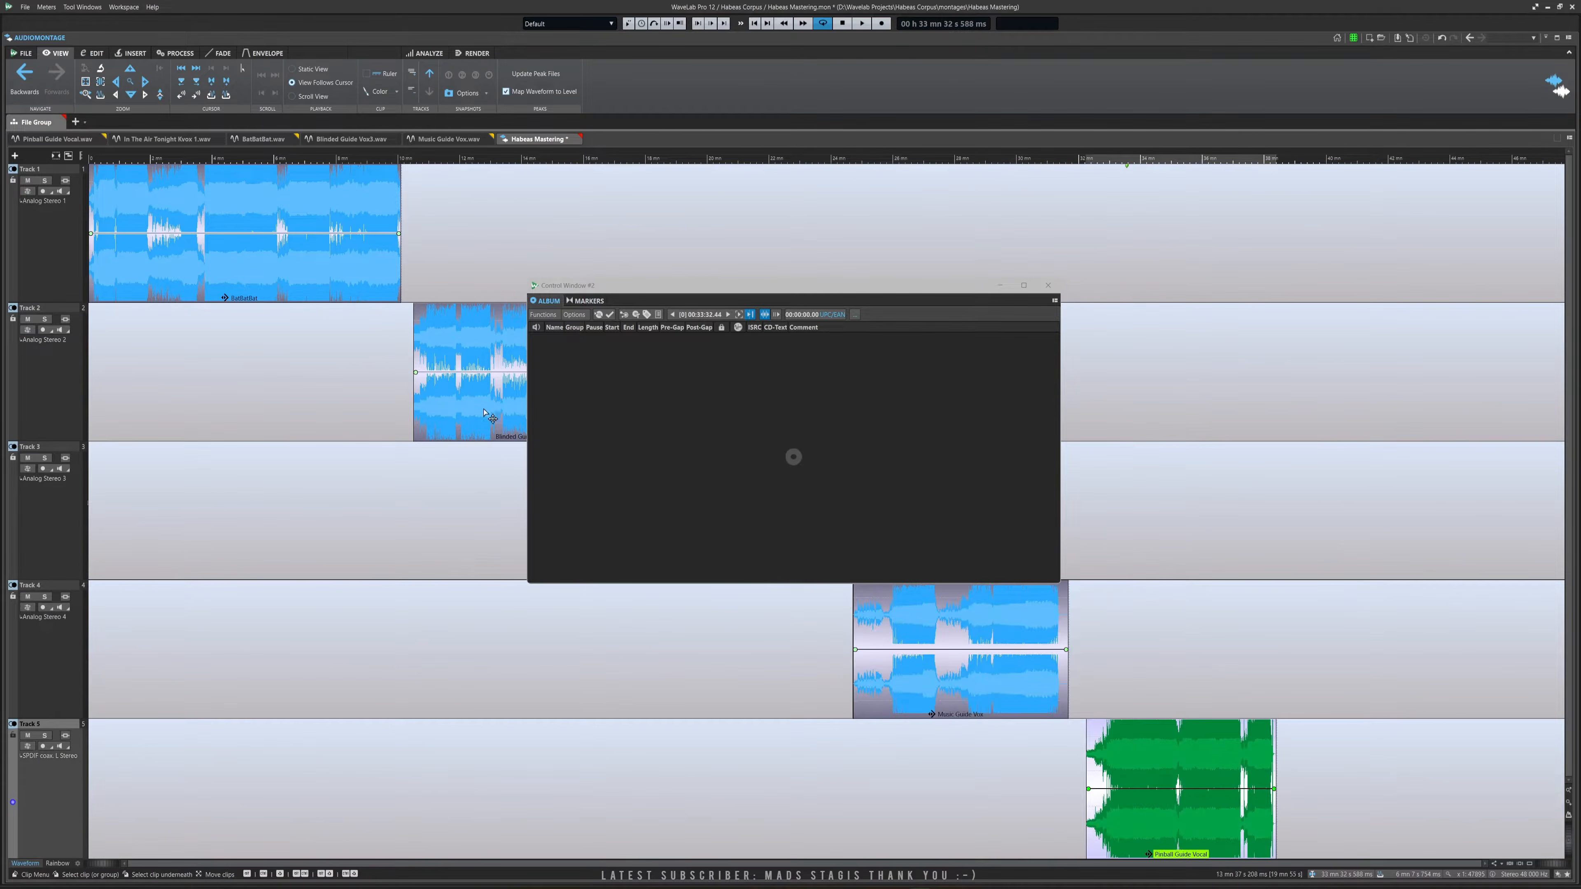
{"action": "left_click", "coordinate": [470, 403]}
{"action": "left_click", "coordinate": [365, 276]}
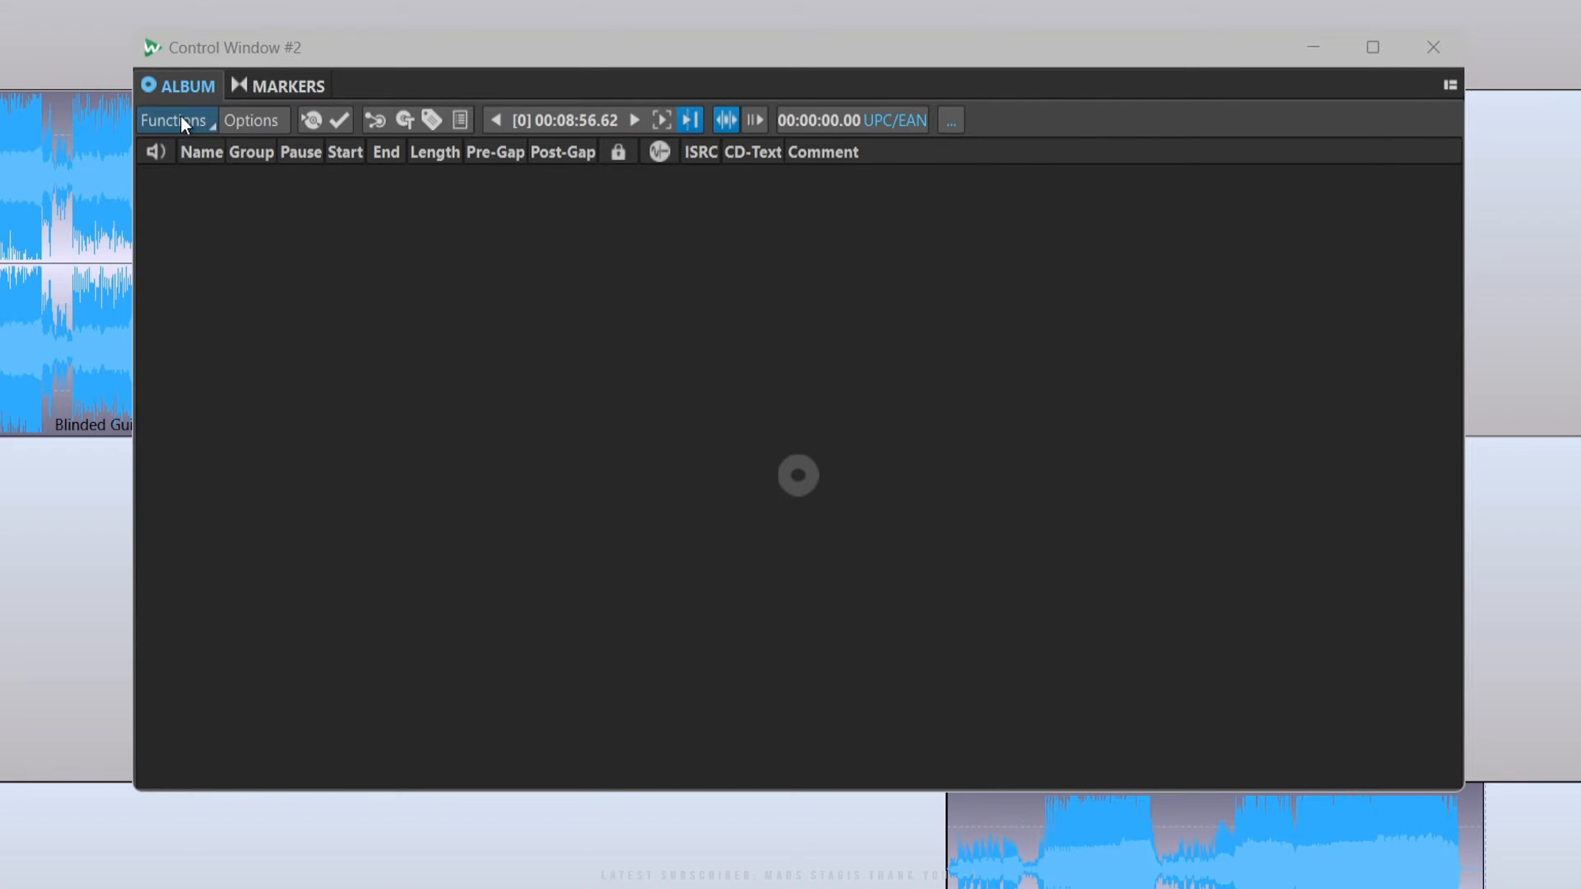
Run the Album Wizard with title markers at clip boundaries, named as clips, adjusting clip positions to 2 s pauses.
{"action": "left_click", "coordinate": [177, 121]}
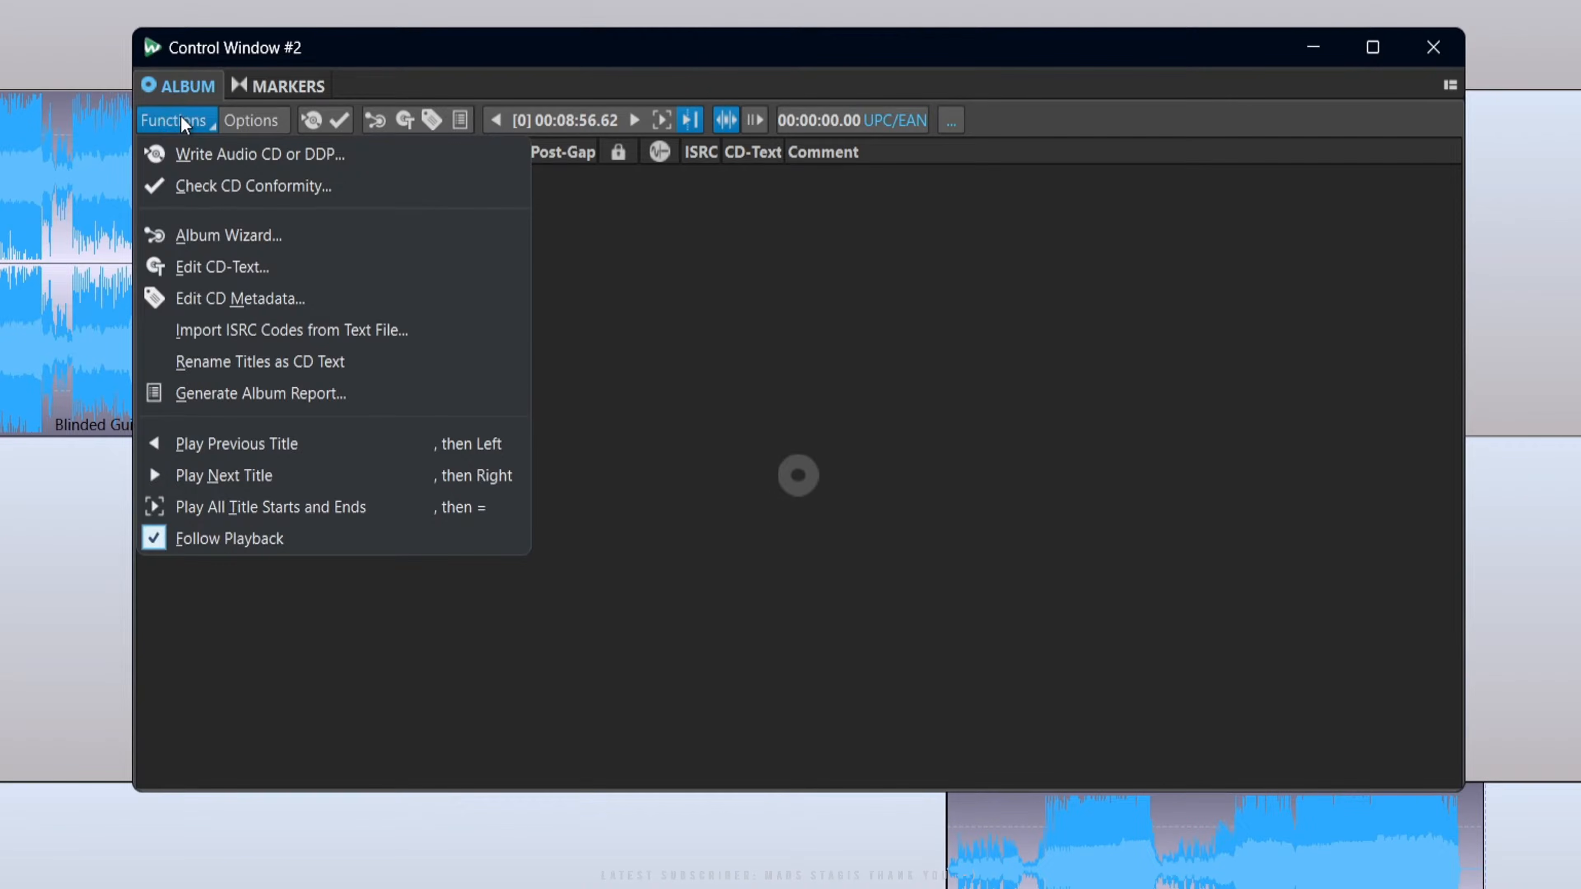
{"action": "left_click", "coordinate": [215, 234]}
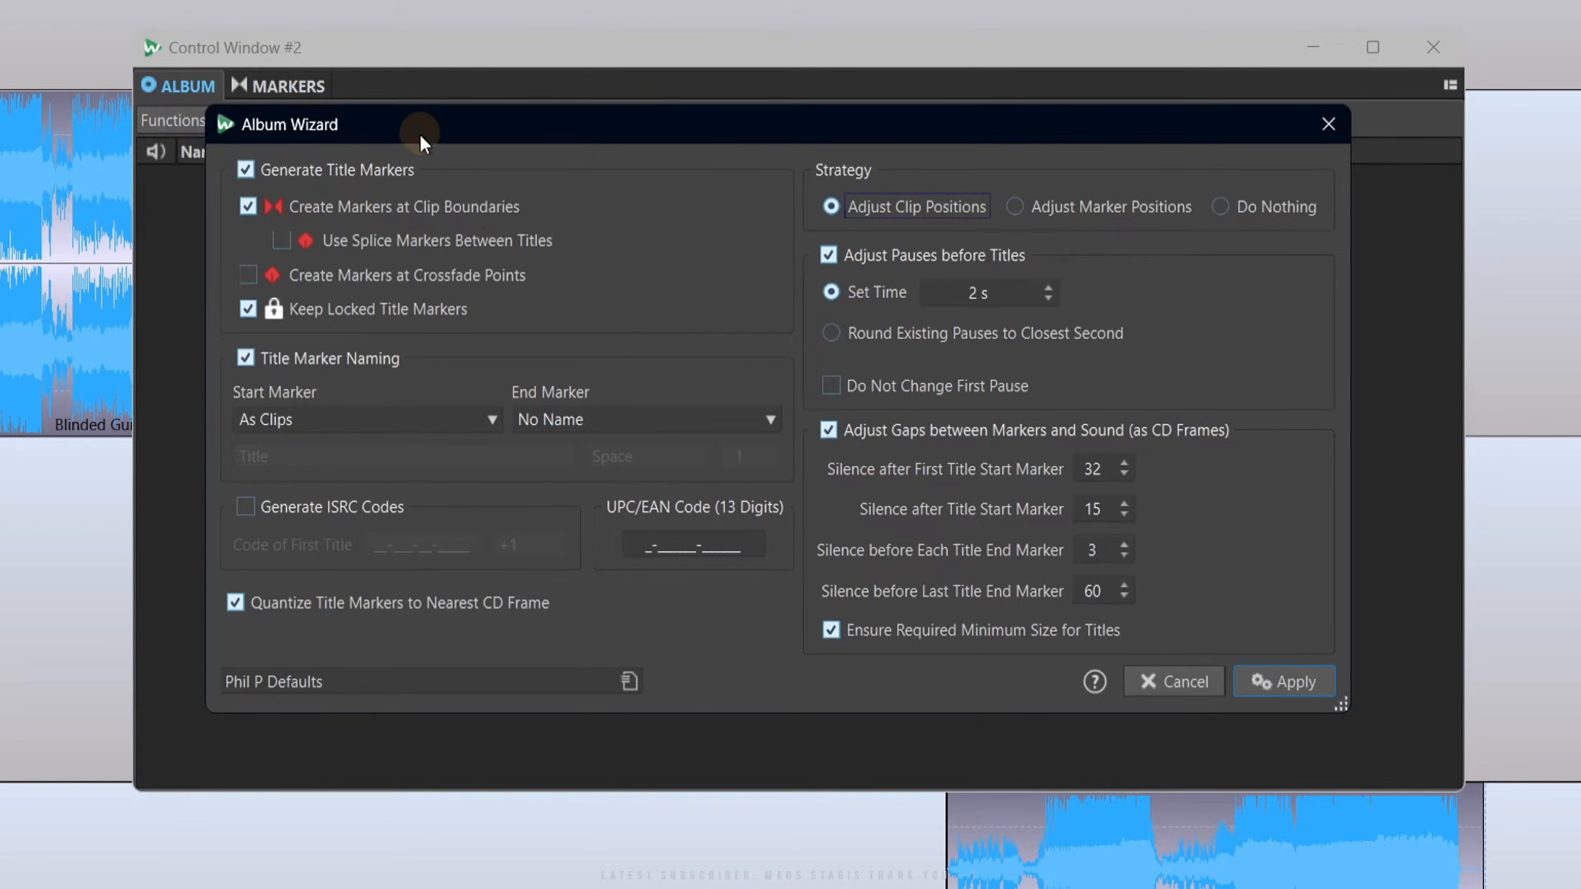
{"action": "left_click_drag", "start_coordinate": [420, 133], "coordinate": [418, 161]}
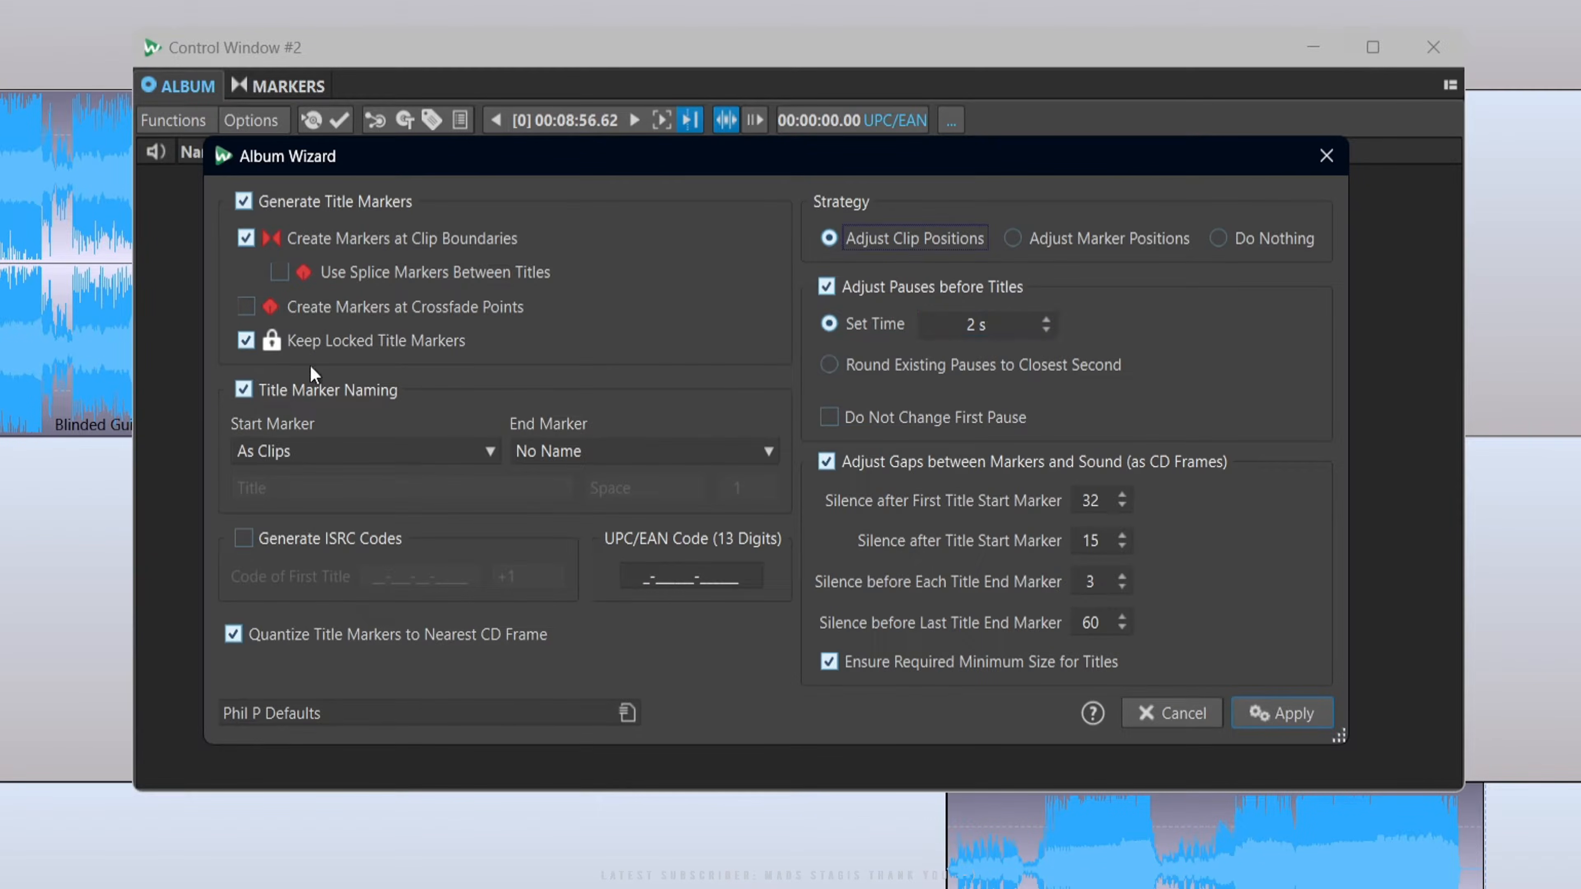
{"action": "left_click", "coordinate": [691, 582]}
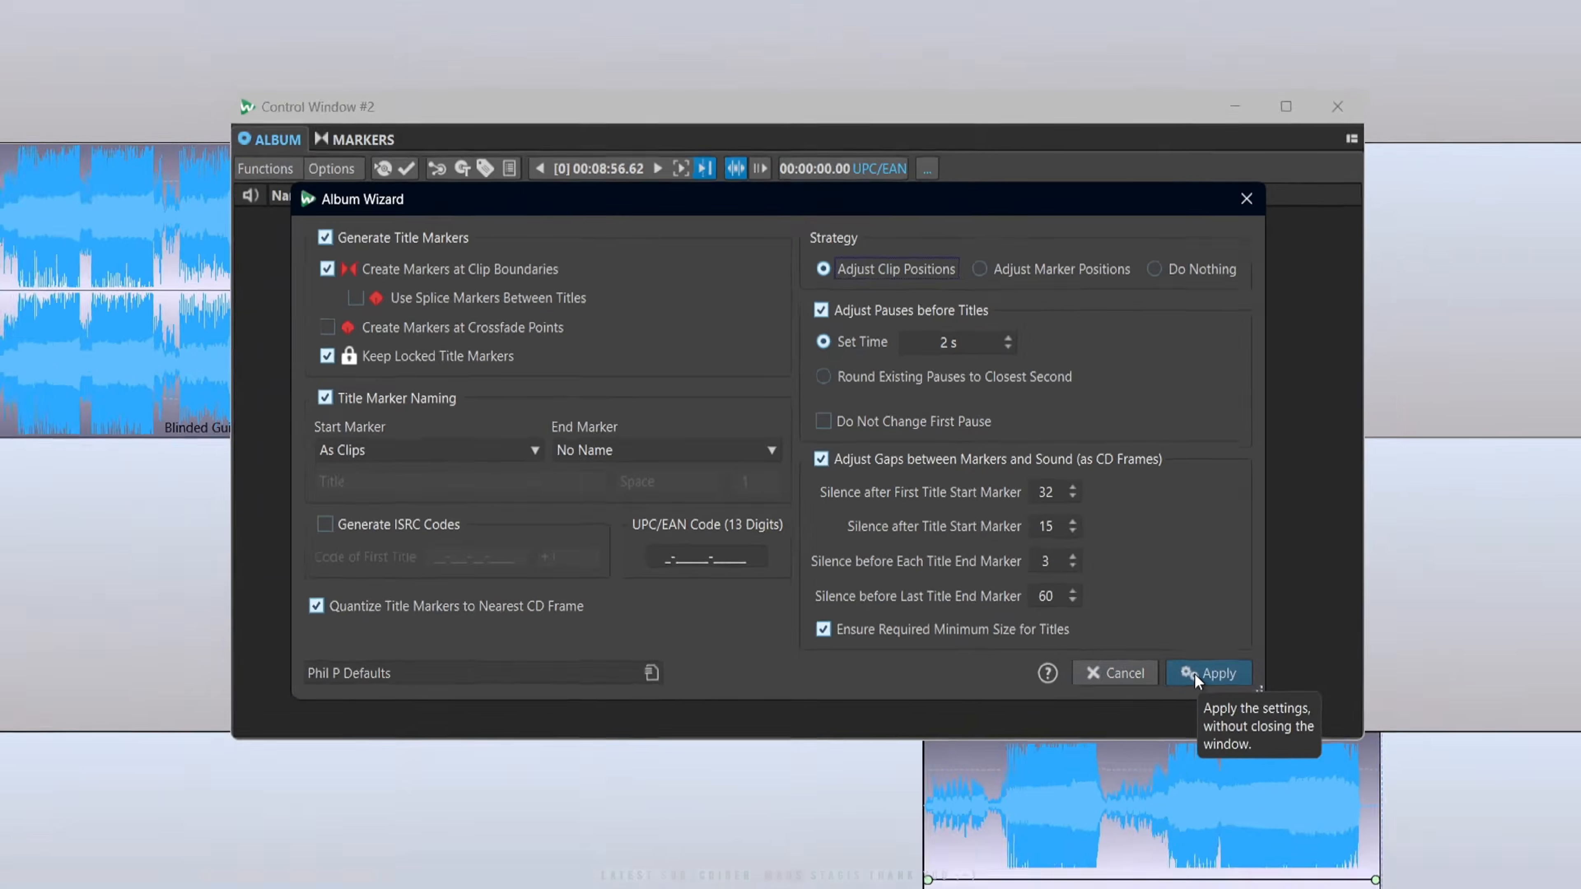
{"action": "left_click", "coordinate": [1265, 713]}
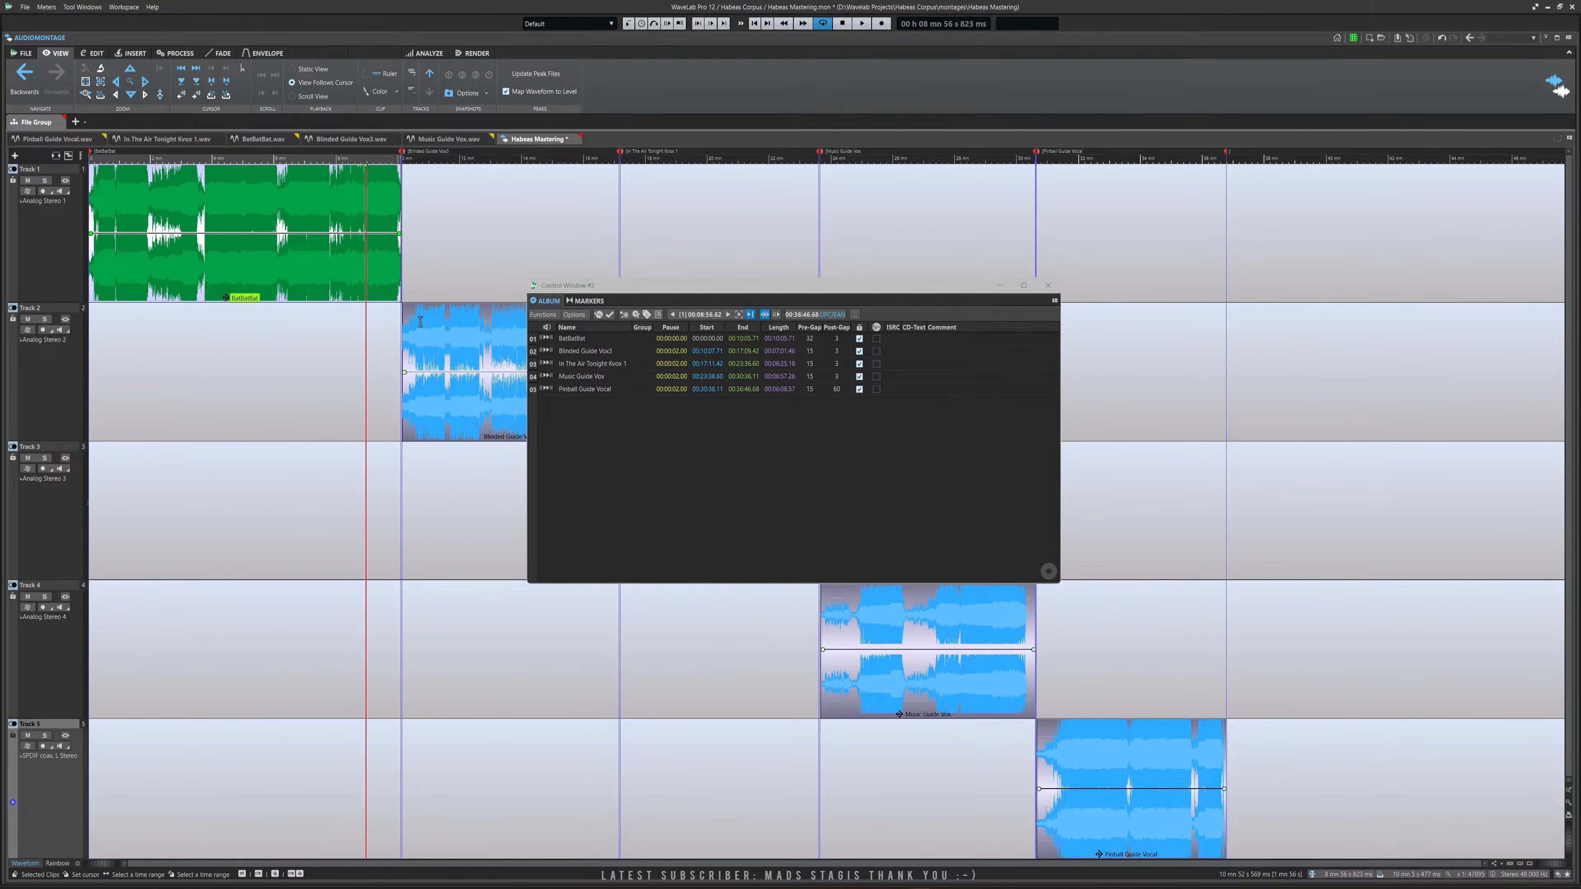
Examine the title markers and the pause between the BatBatBat and Blinded Guide Vox3 clips.
{"action": "scroll", "coordinate": [424, 282], "scroll_direction": "up", "scroll_amount": 6}
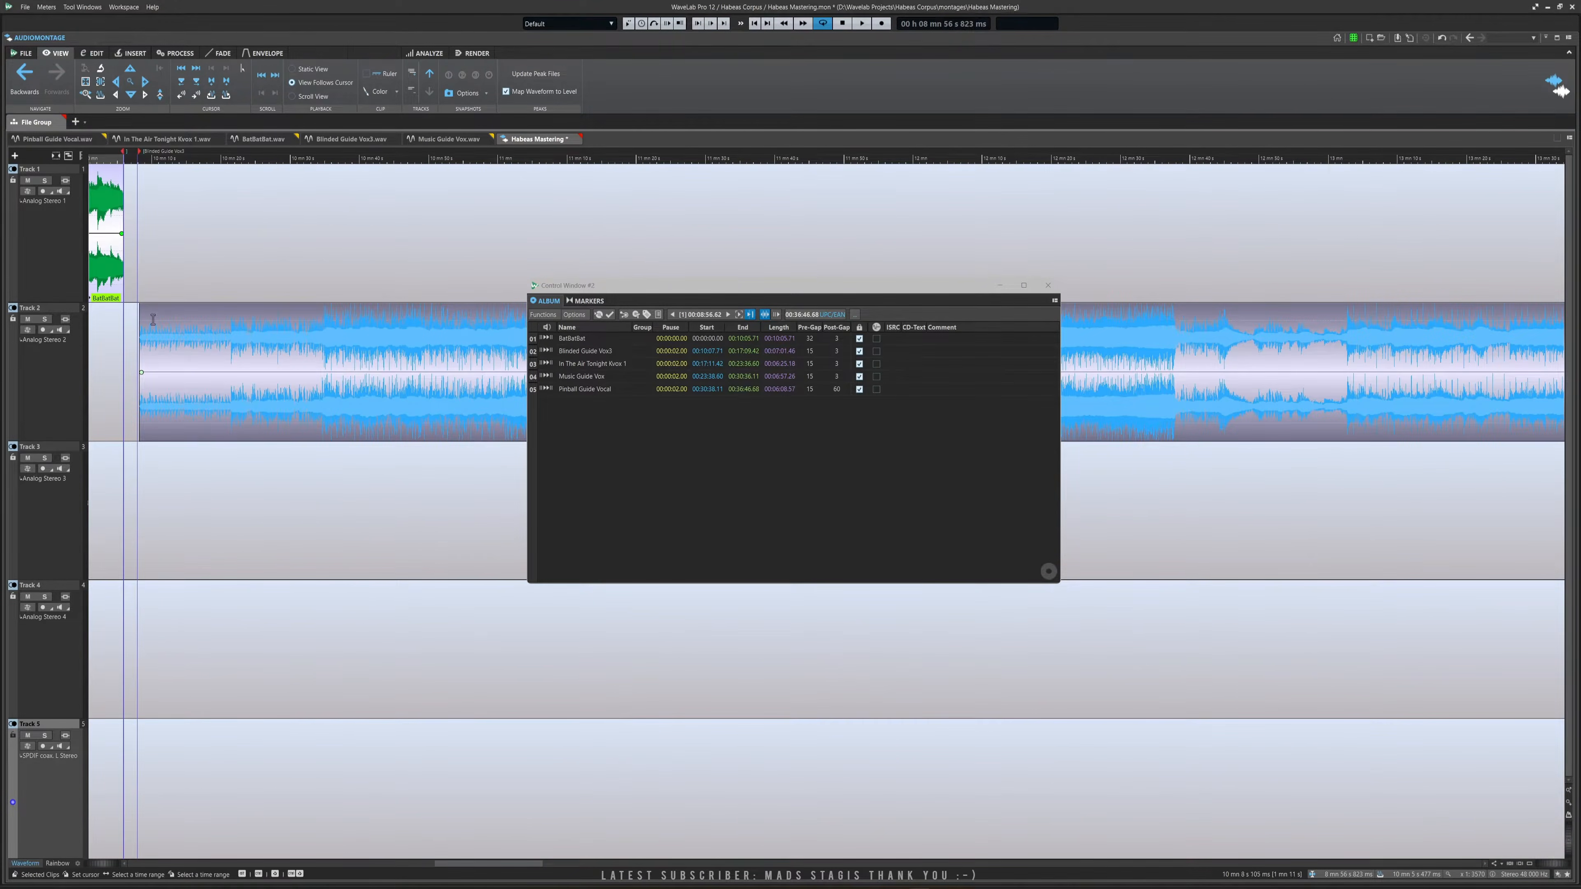
{"action": "scroll", "coordinate": [343, 380], "scroll_direction": "down", "scroll_amount": 6}
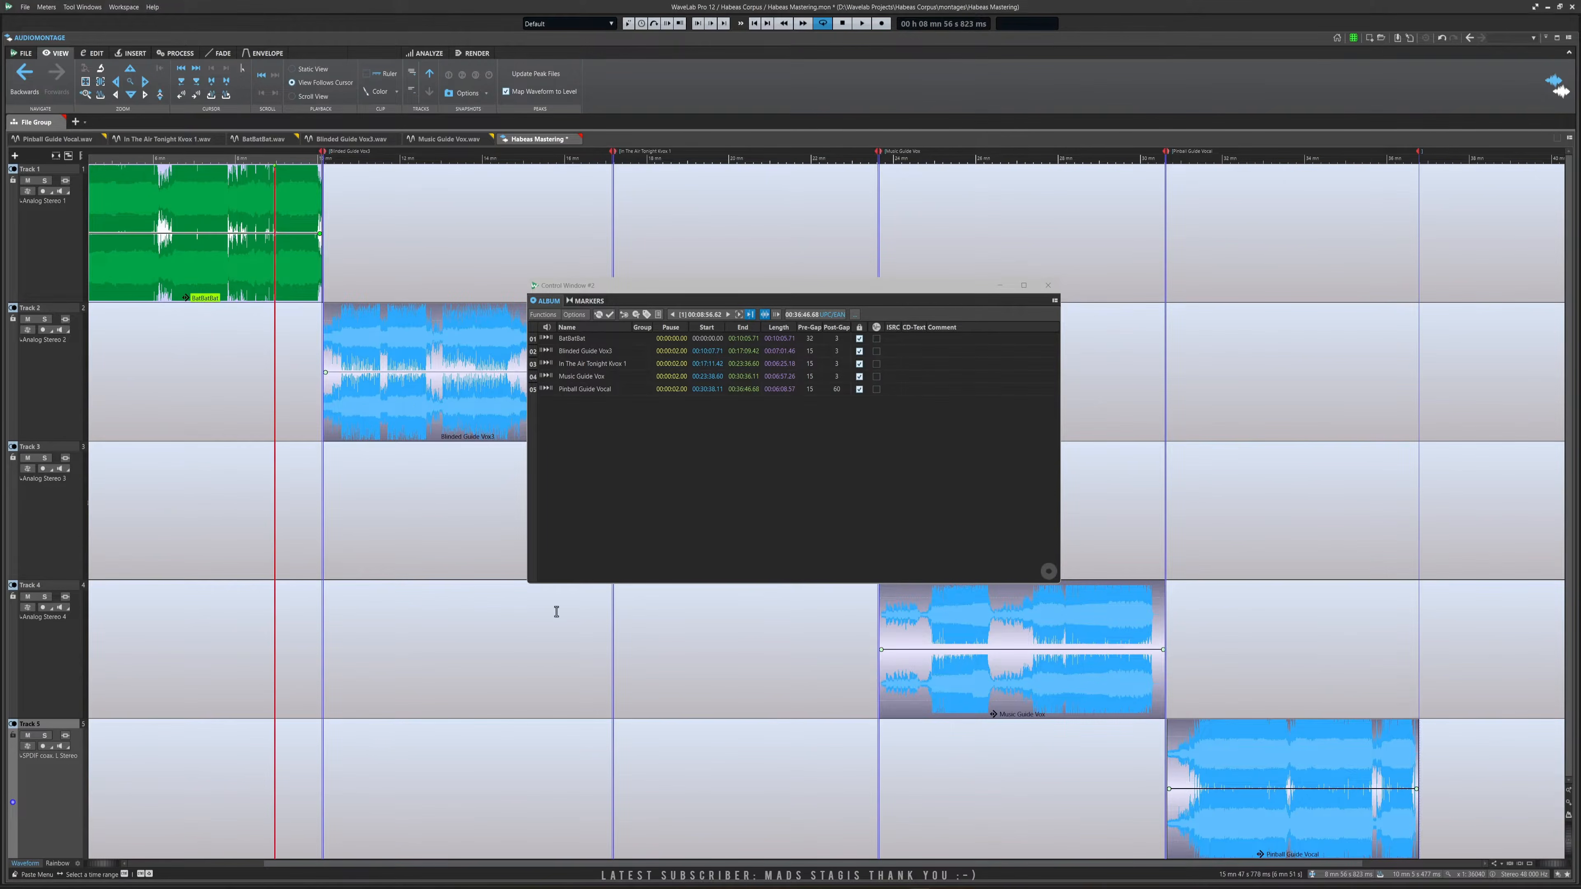
{"action": "scroll", "coordinate": [439, 402], "scroll_direction": "up", "scroll_amount": 5}
{"action": "scroll", "coordinate": [447, 398], "scroll_direction": "down", "scroll_amount": 2}
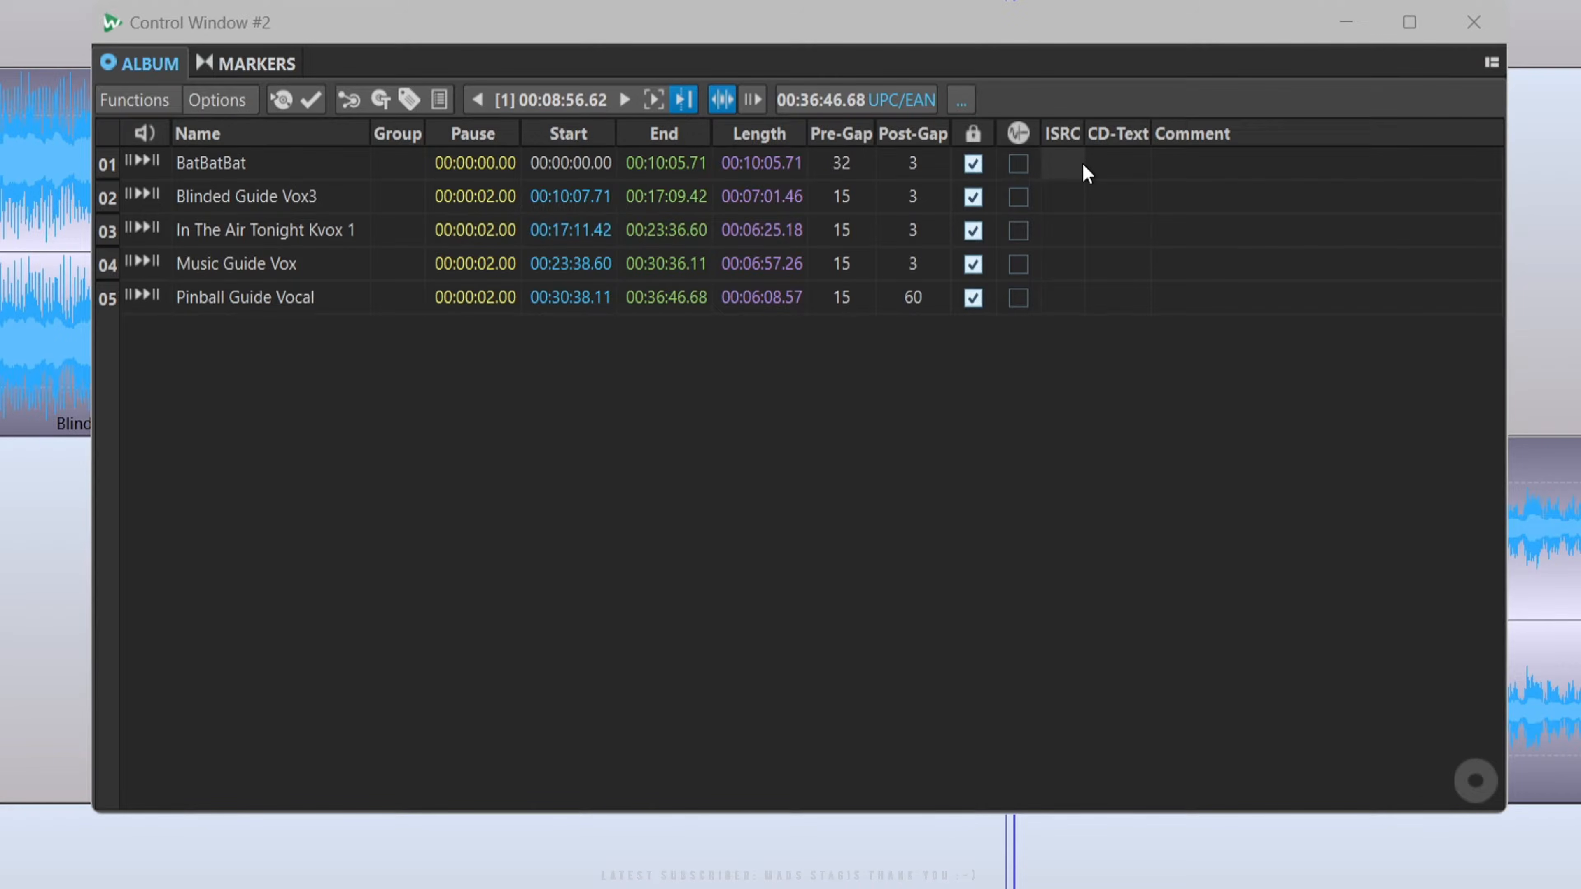
Enable ISRC code generation in the Album Wizard and enter A-AAA-00-00000 as the code of the first title.
{"action": "left_click", "coordinate": [158, 103]}
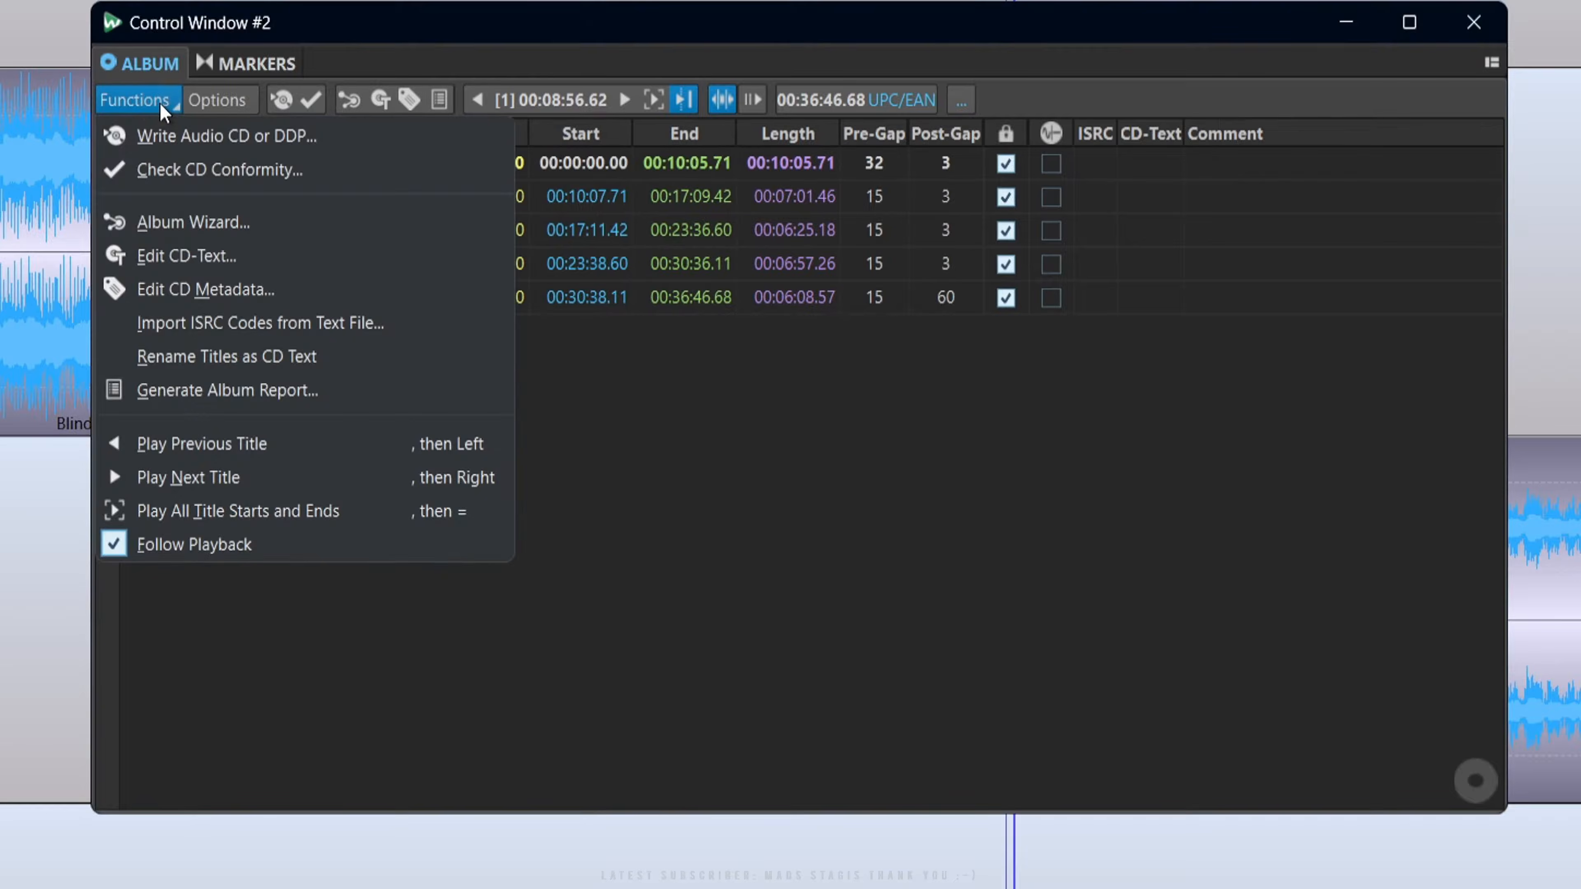
{"action": "left_click", "coordinate": [191, 230]}
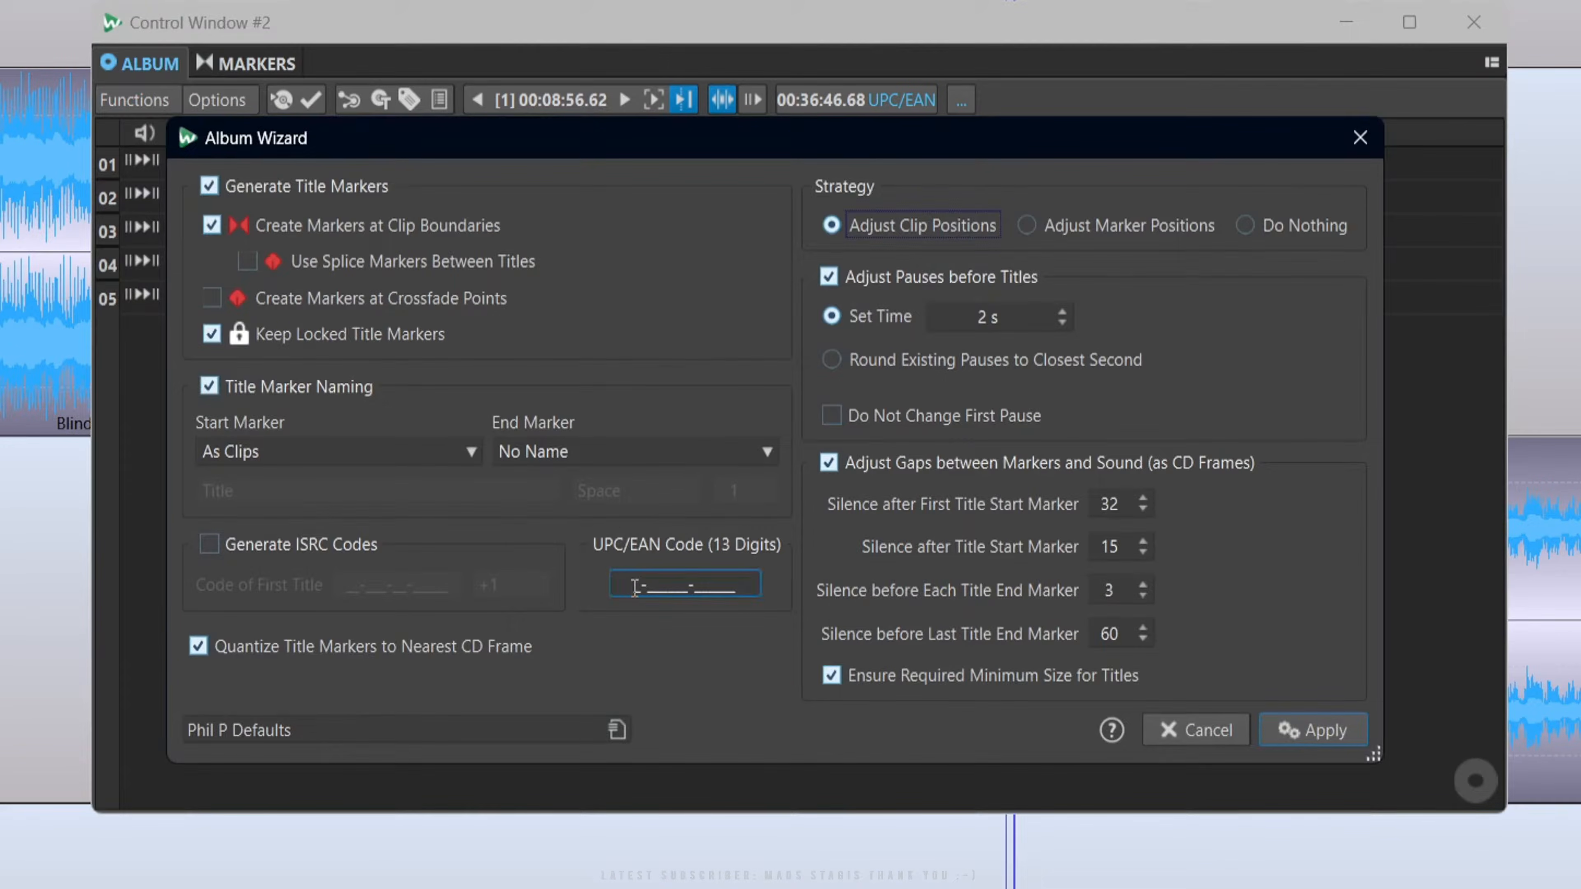
{"action": "left_click", "coordinate": [217, 553]}
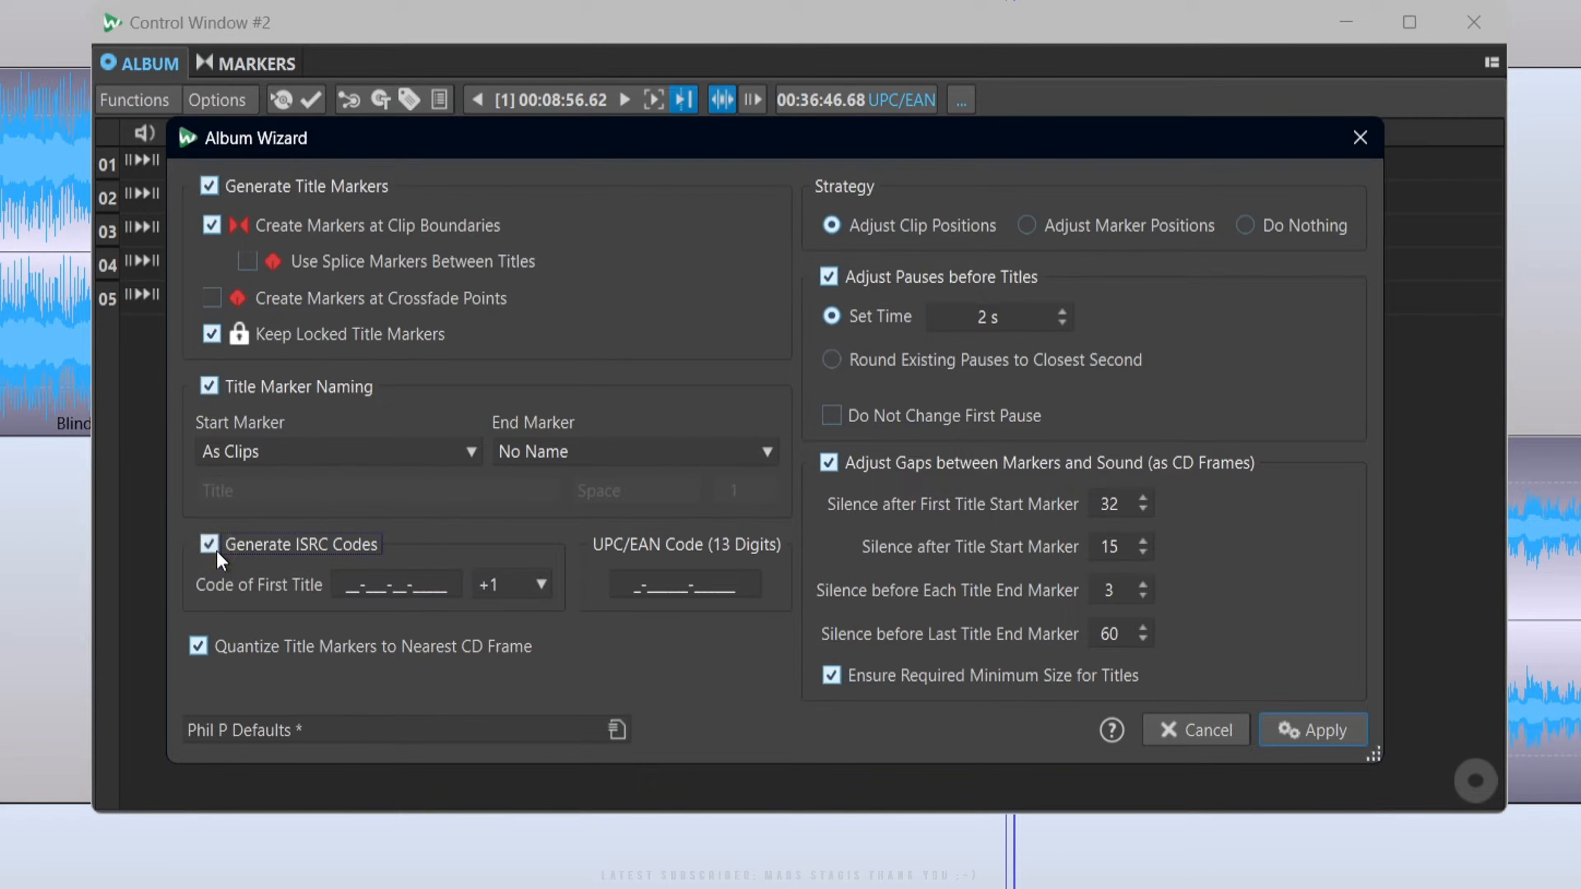
{"action": "left_click", "coordinate": [359, 589]}
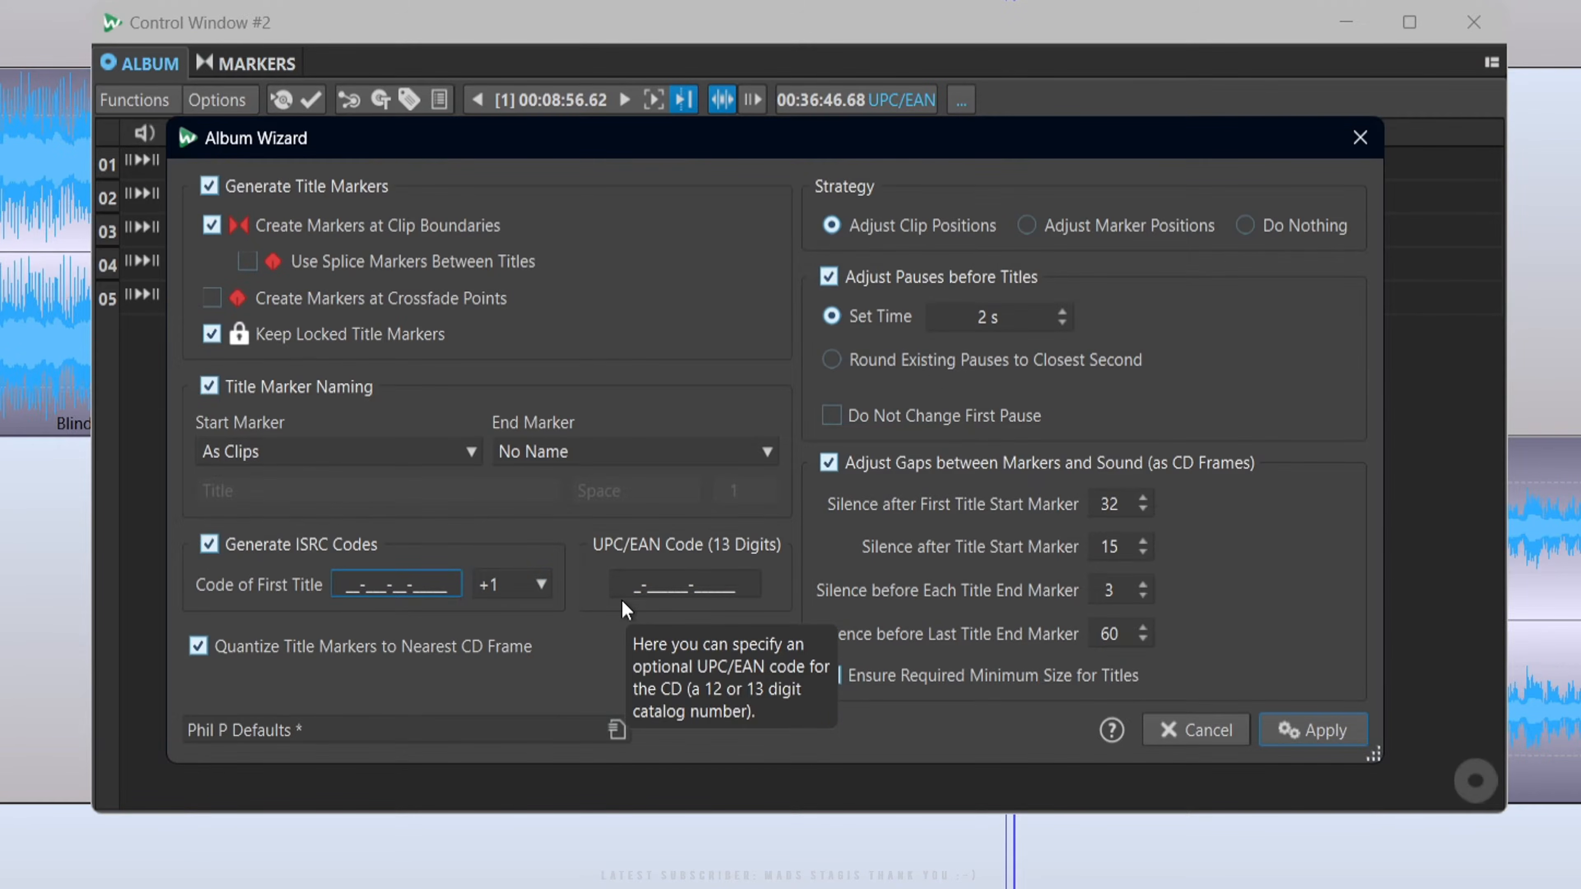
{"action": "type", "text": "A-AA"}
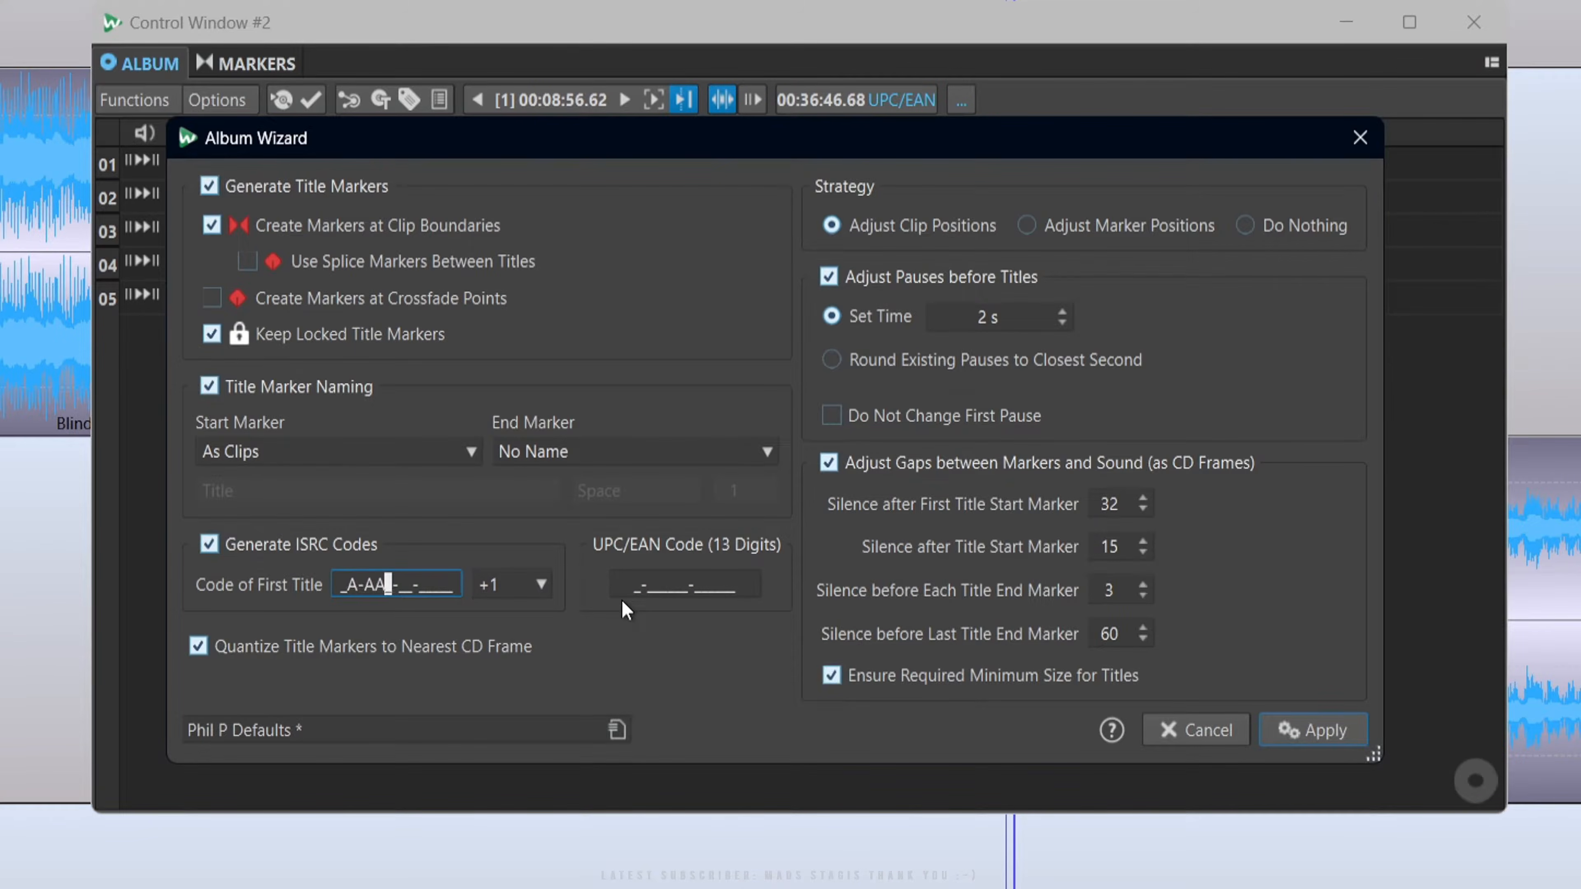
{"action": "type", "text": "A-00-"}
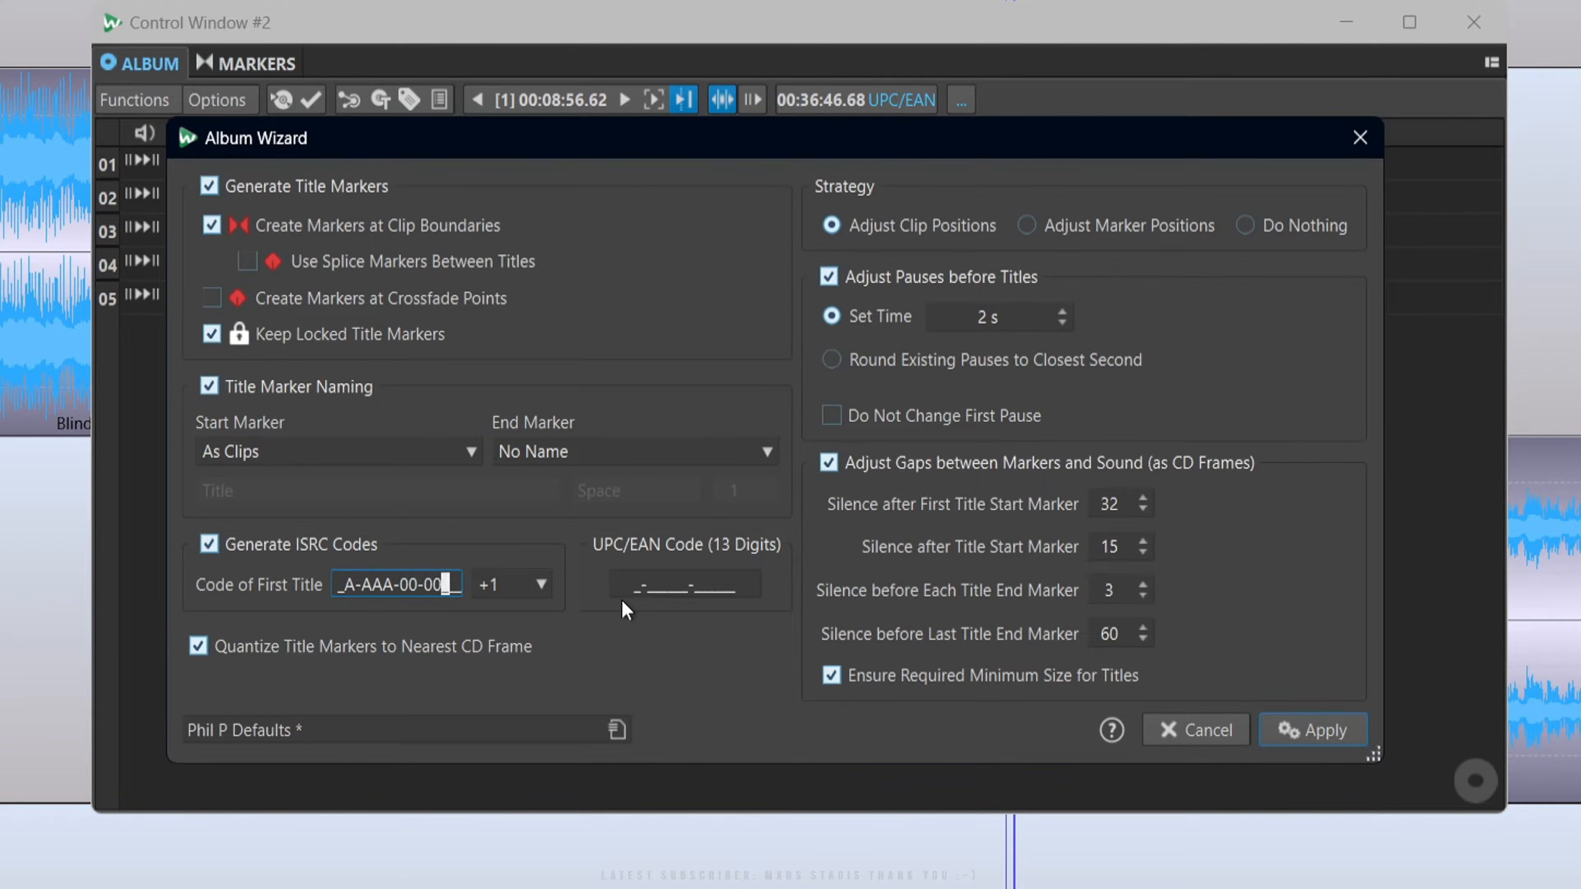
{"action": "type", "text": "0"}
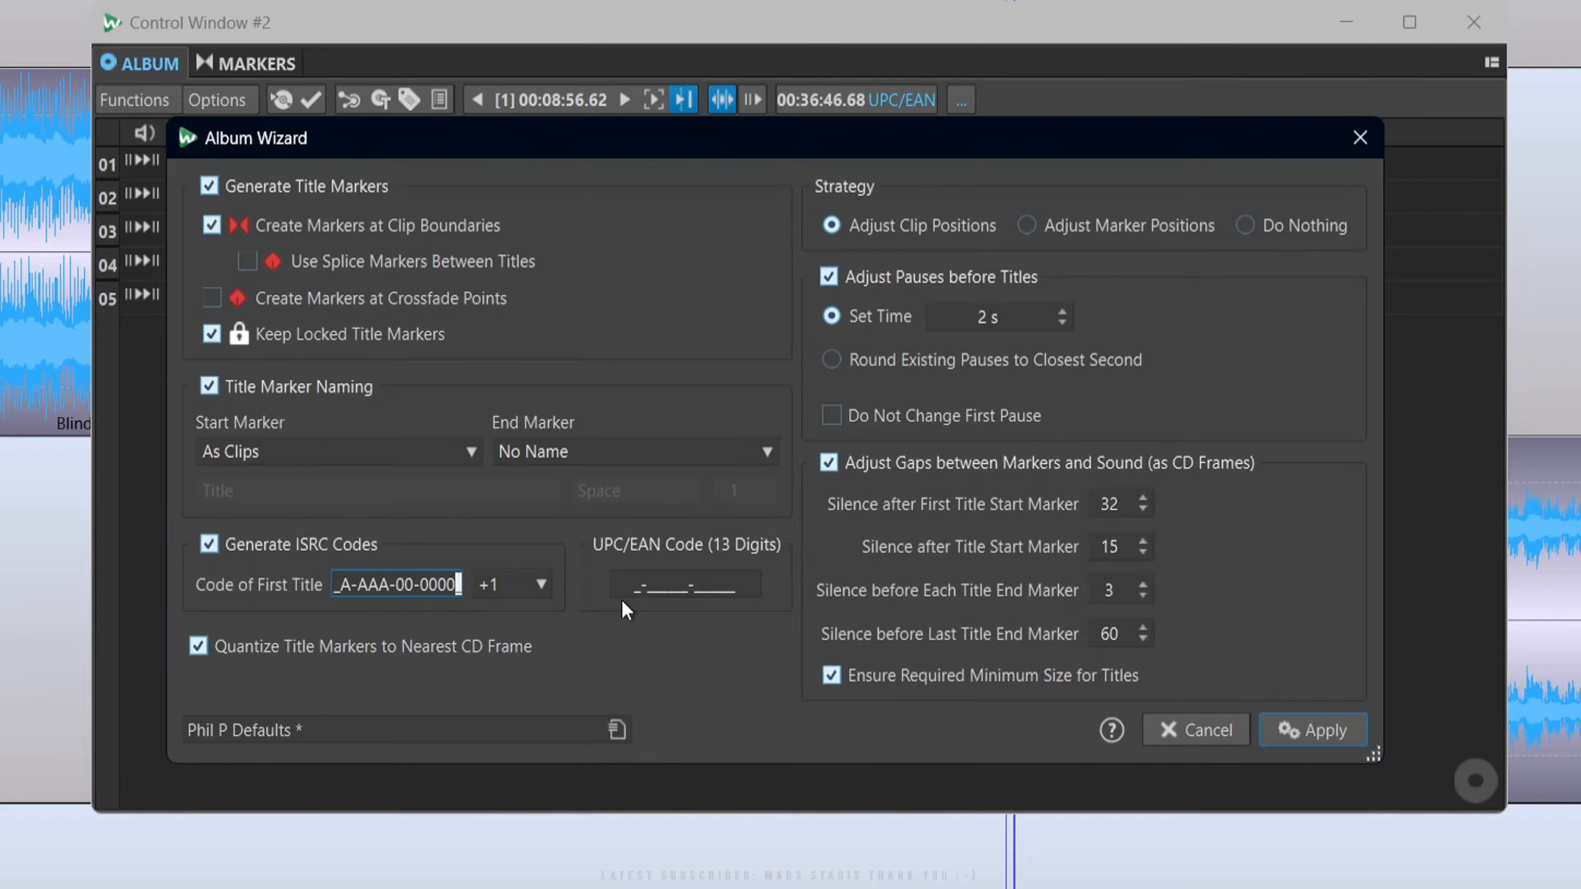
{"action": "type", "text": "0"}
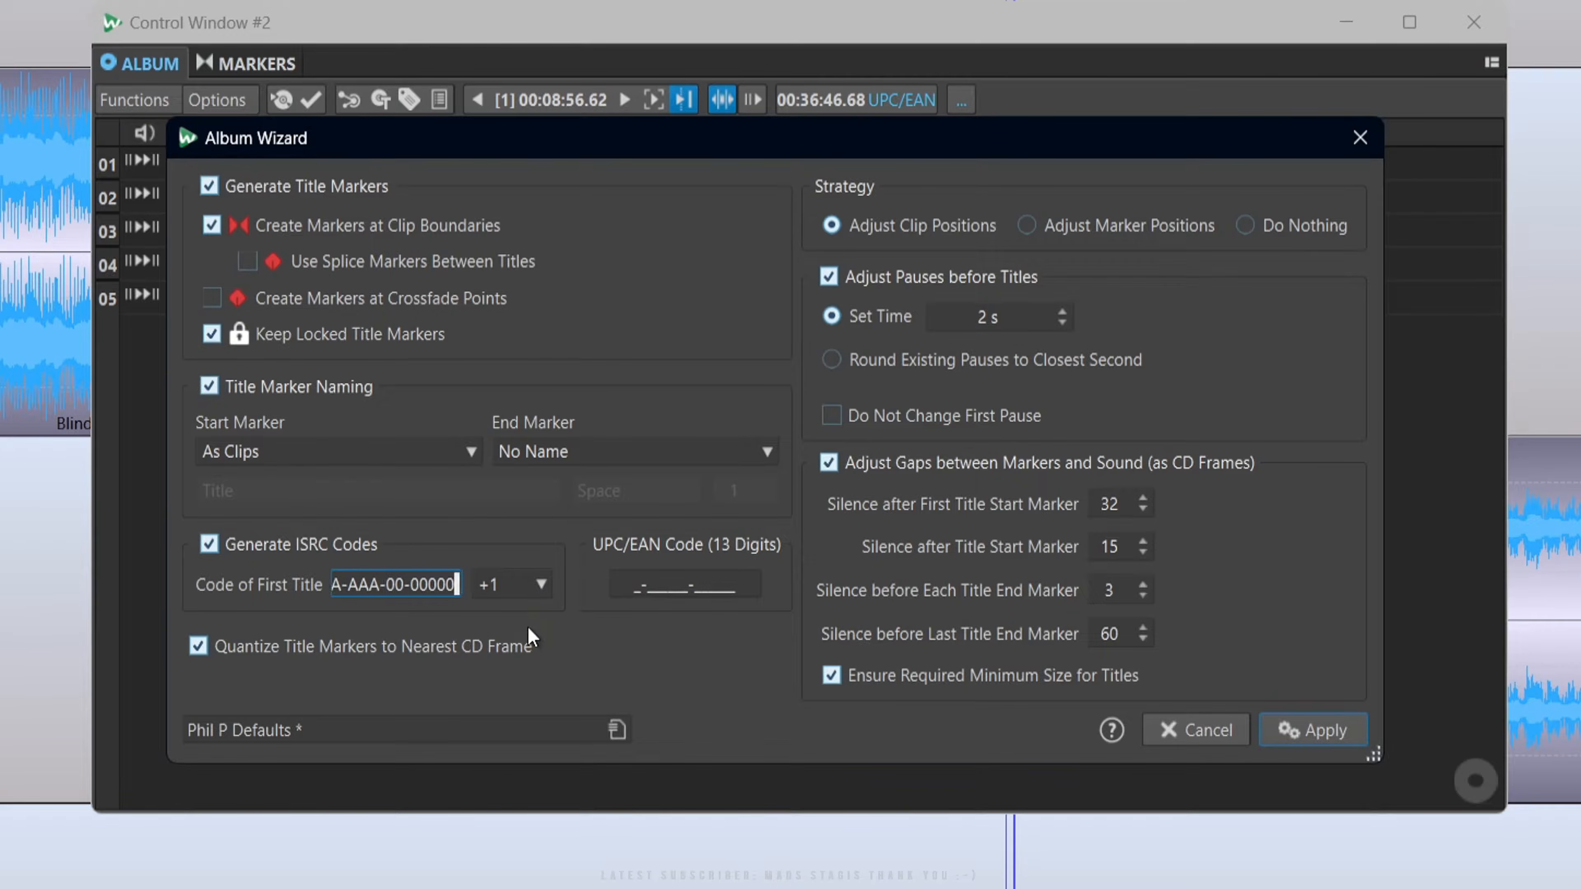
Set the ISRC code increment between titles to +10.
{"action": "left_click", "coordinate": [541, 586]}
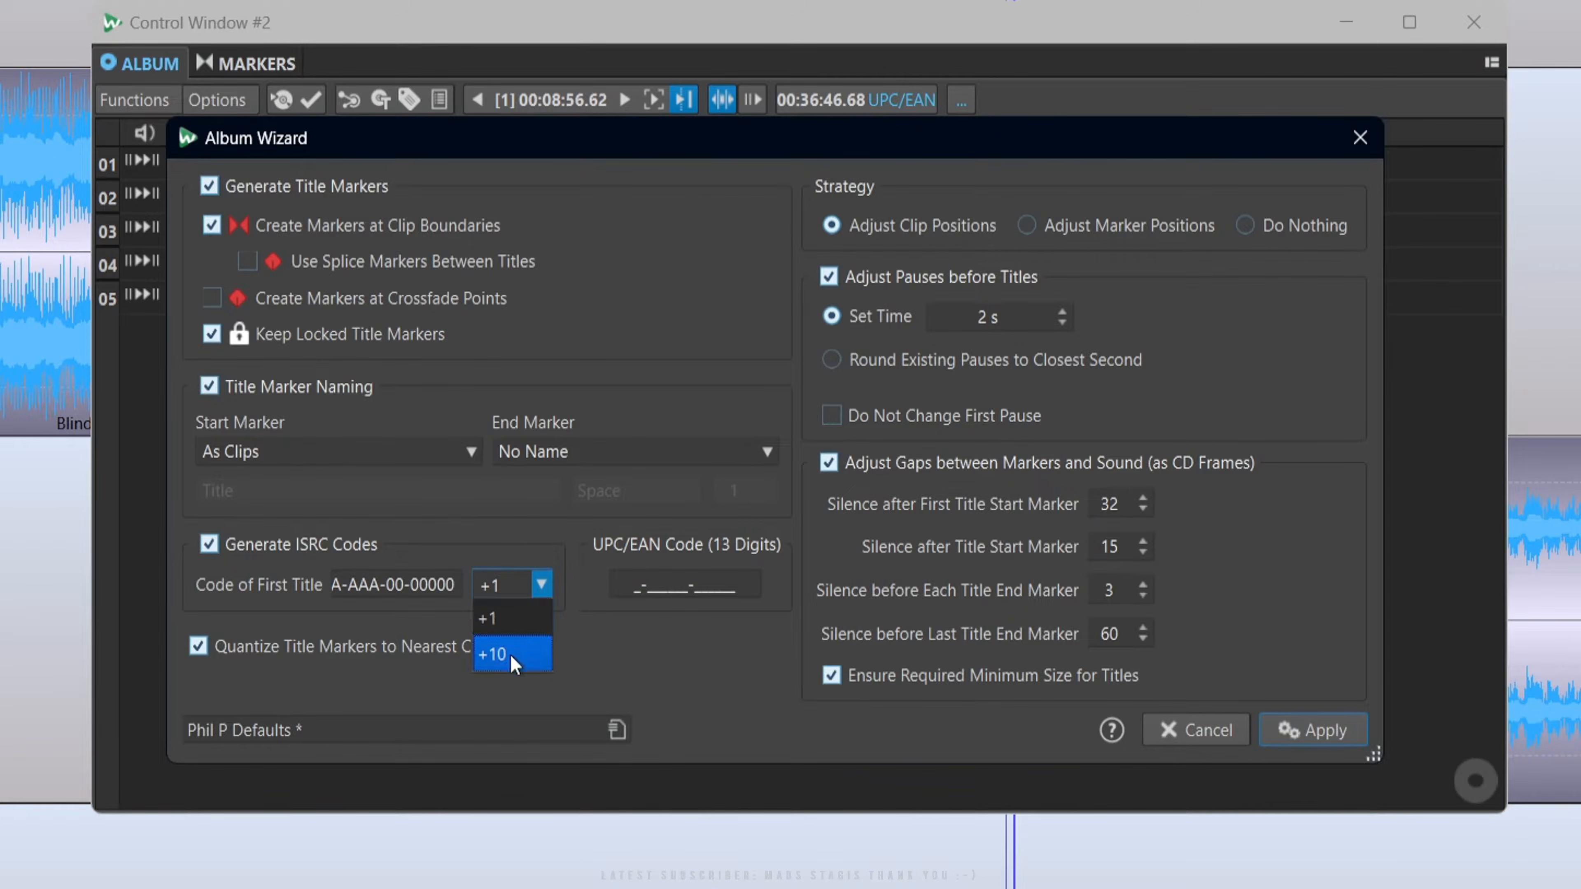
{"action": "left_click", "coordinate": [502, 661]}
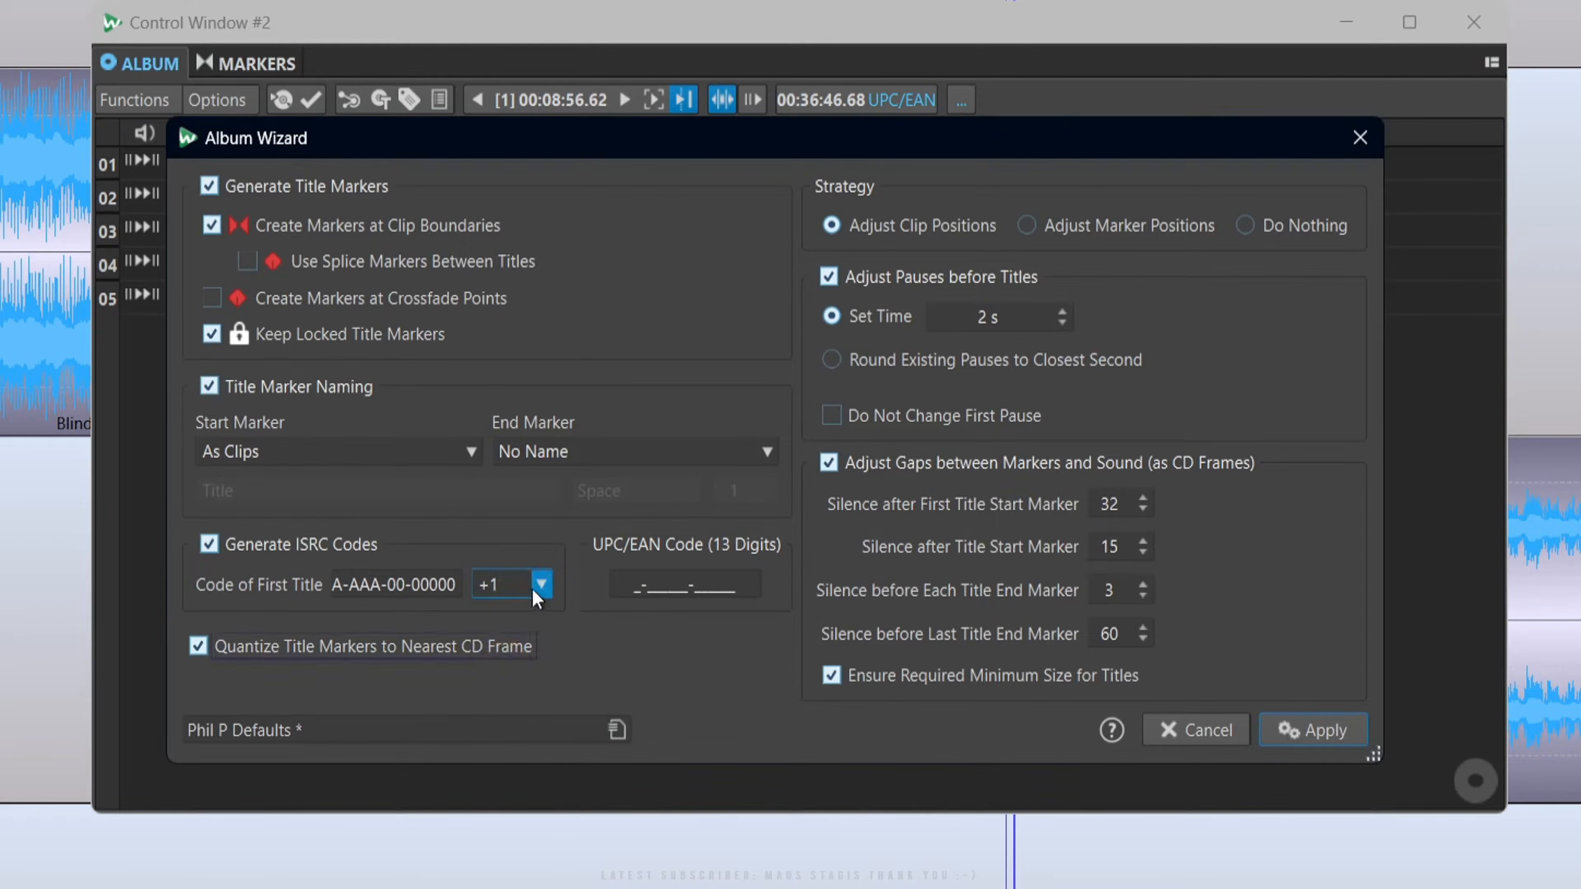
{"action": "left_click", "coordinate": [535, 589]}
{"action": "left_click", "coordinate": [502, 655]}
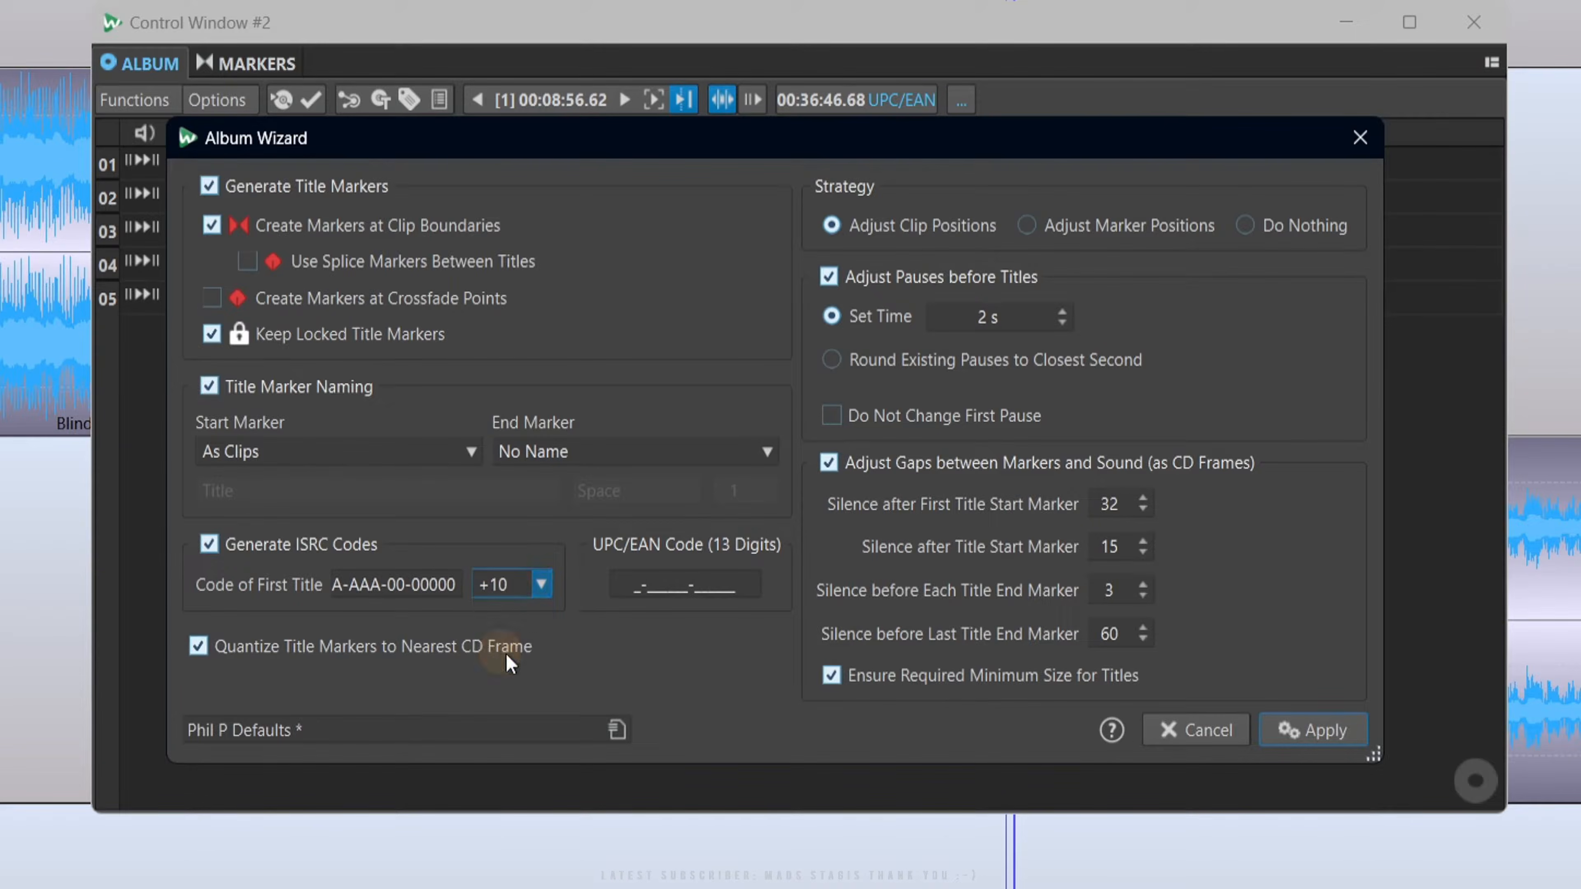
Apply the Album Wizard with the ISRC code settings and show the montage's clip list.
{"action": "left_click", "coordinate": [1314, 734]}
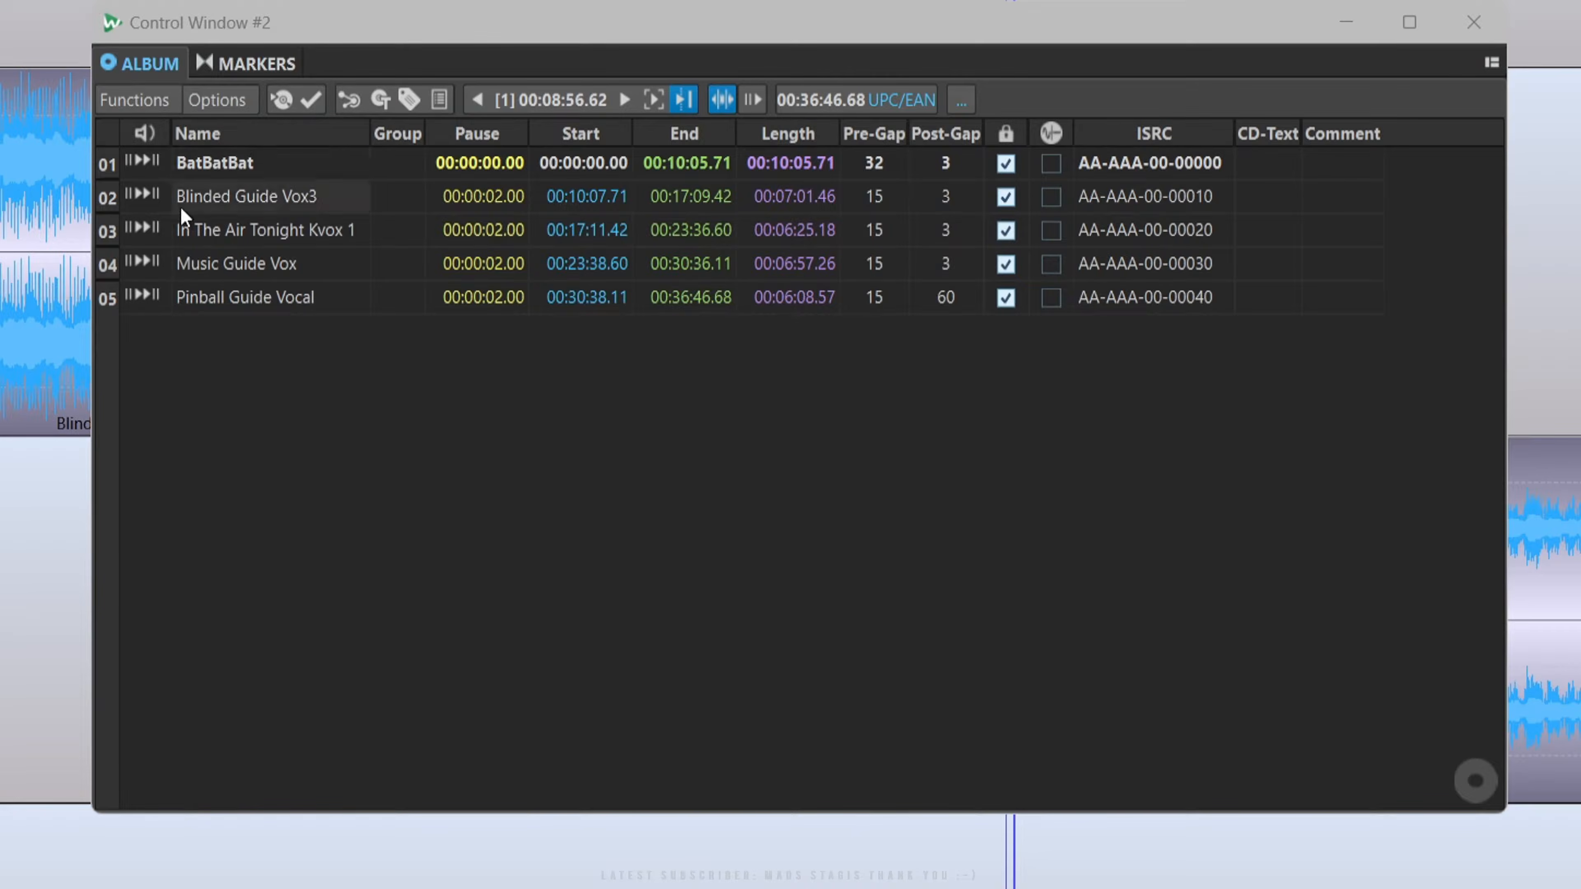
{"action": "left_click", "coordinate": [240, 61]}
{"action": "left_click", "coordinate": [134, 62]}
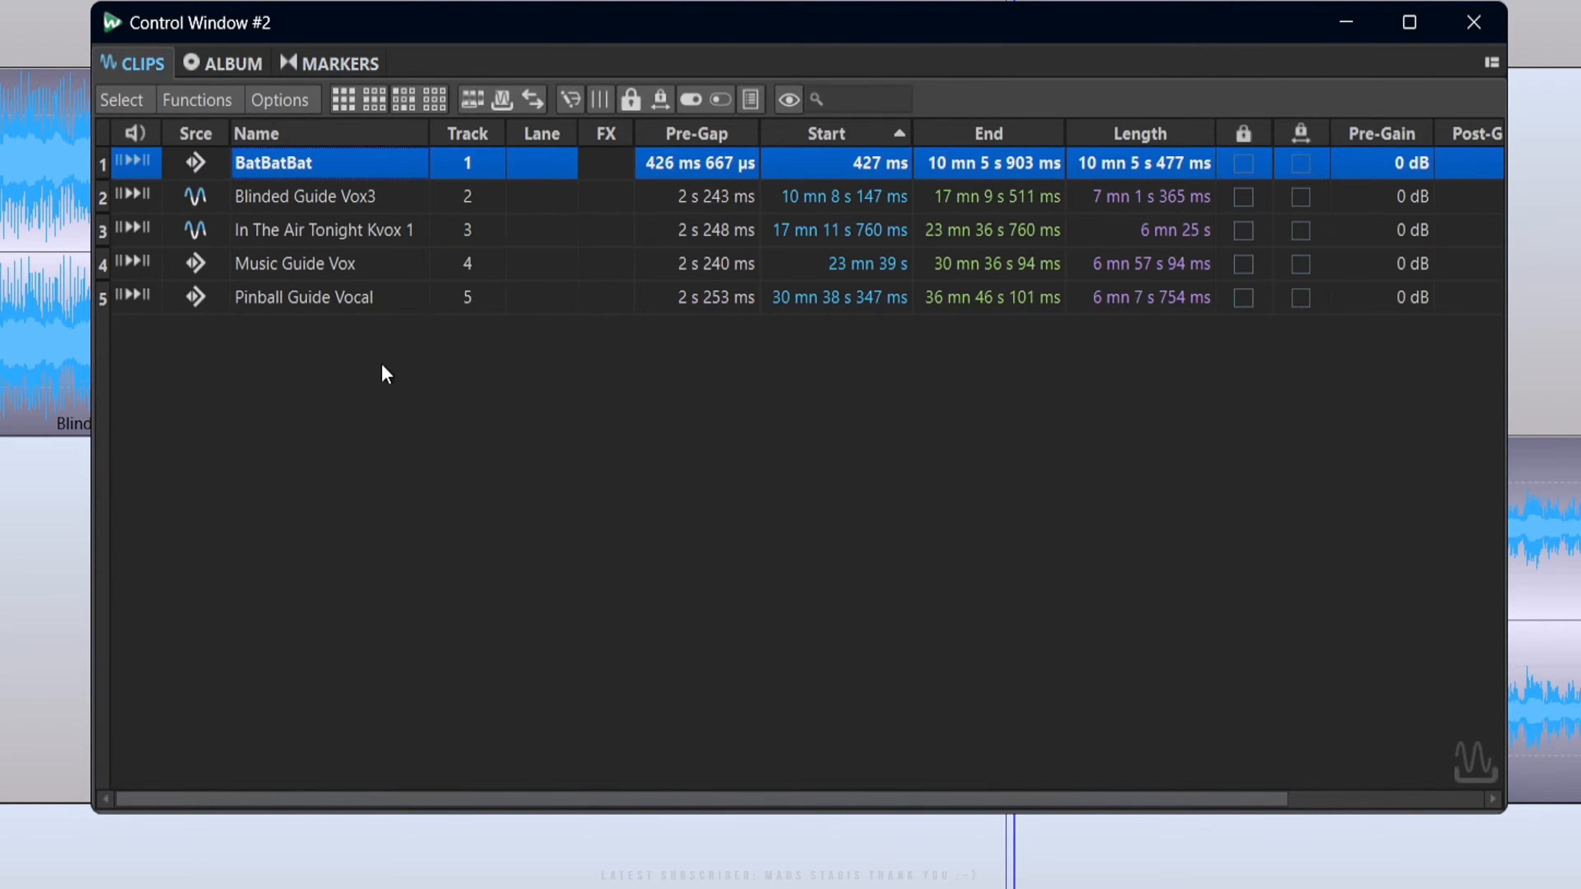
Play the Blinded Guide Vox3, In The Air Tonight, Music Guide Vox and Pinball Guide Vocal clips in turn from the clip list.
{"action": "left_click", "coordinate": [130, 200]}
{"action": "left_click", "coordinate": [132, 230]}
{"action": "left_click", "coordinate": [129, 265]}
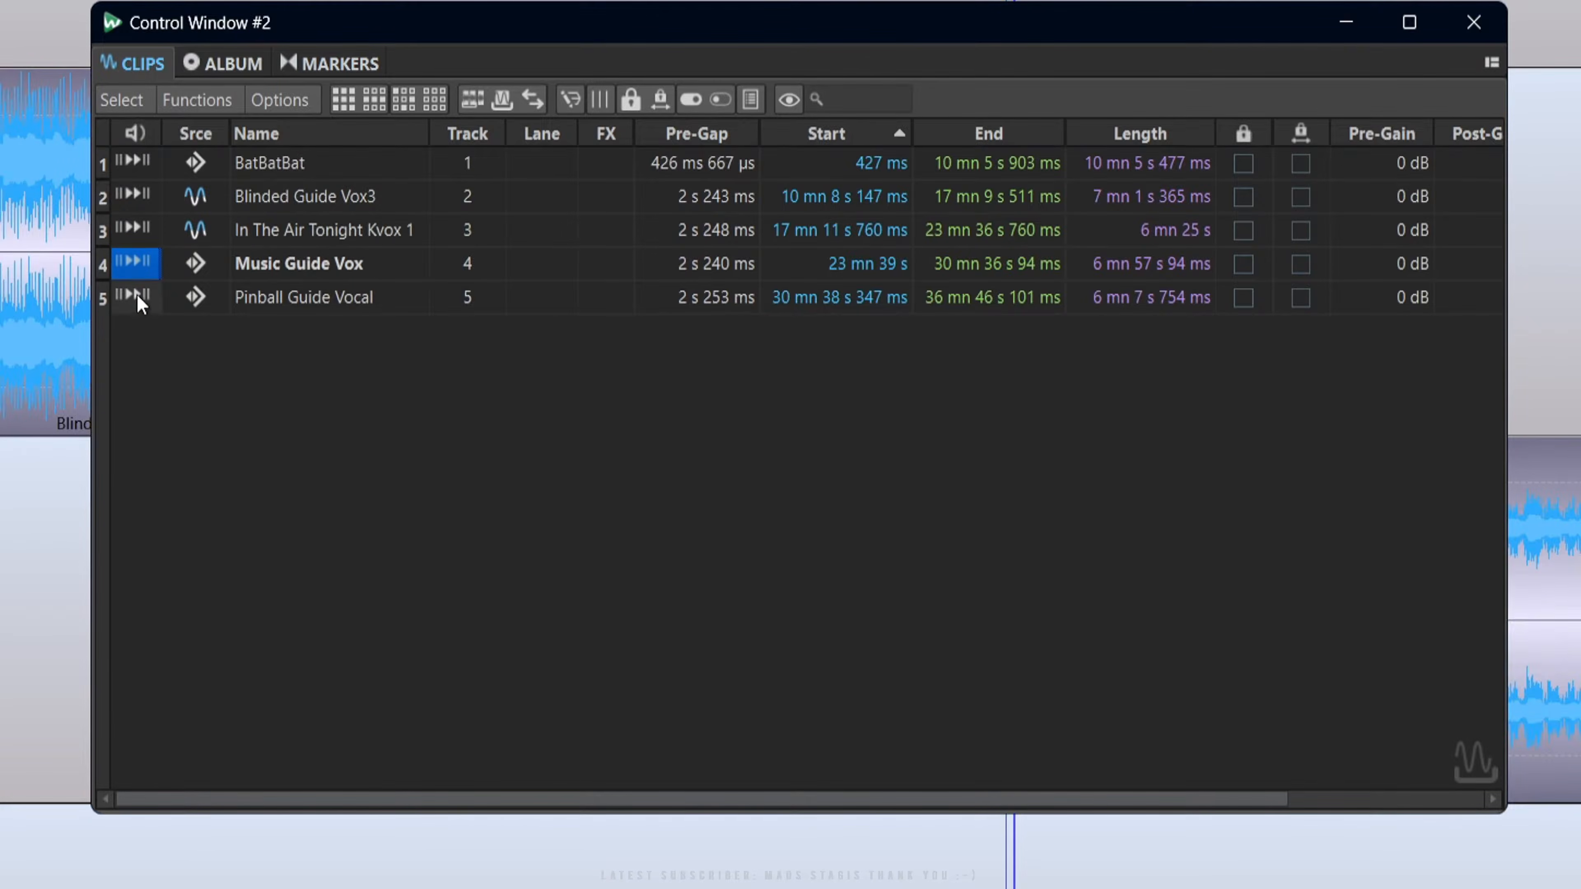
{"action": "left_click", "coordinate": [138, 299]}
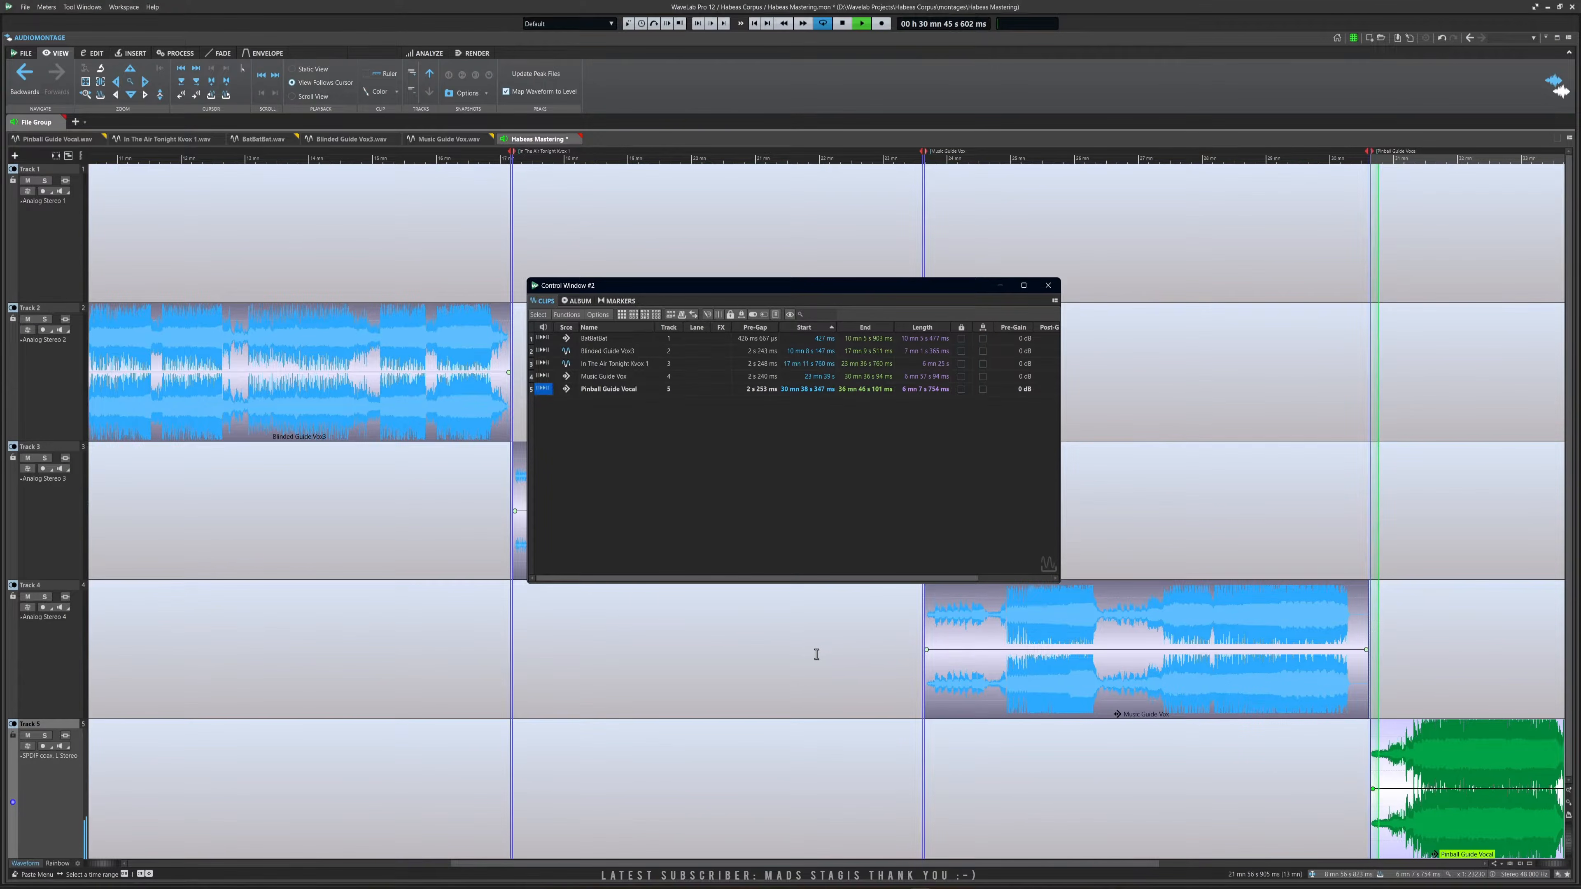
{"action": "scroll", "coordinate": [821, 656], "scroll_direction": "down", "scroll_amount": 2}
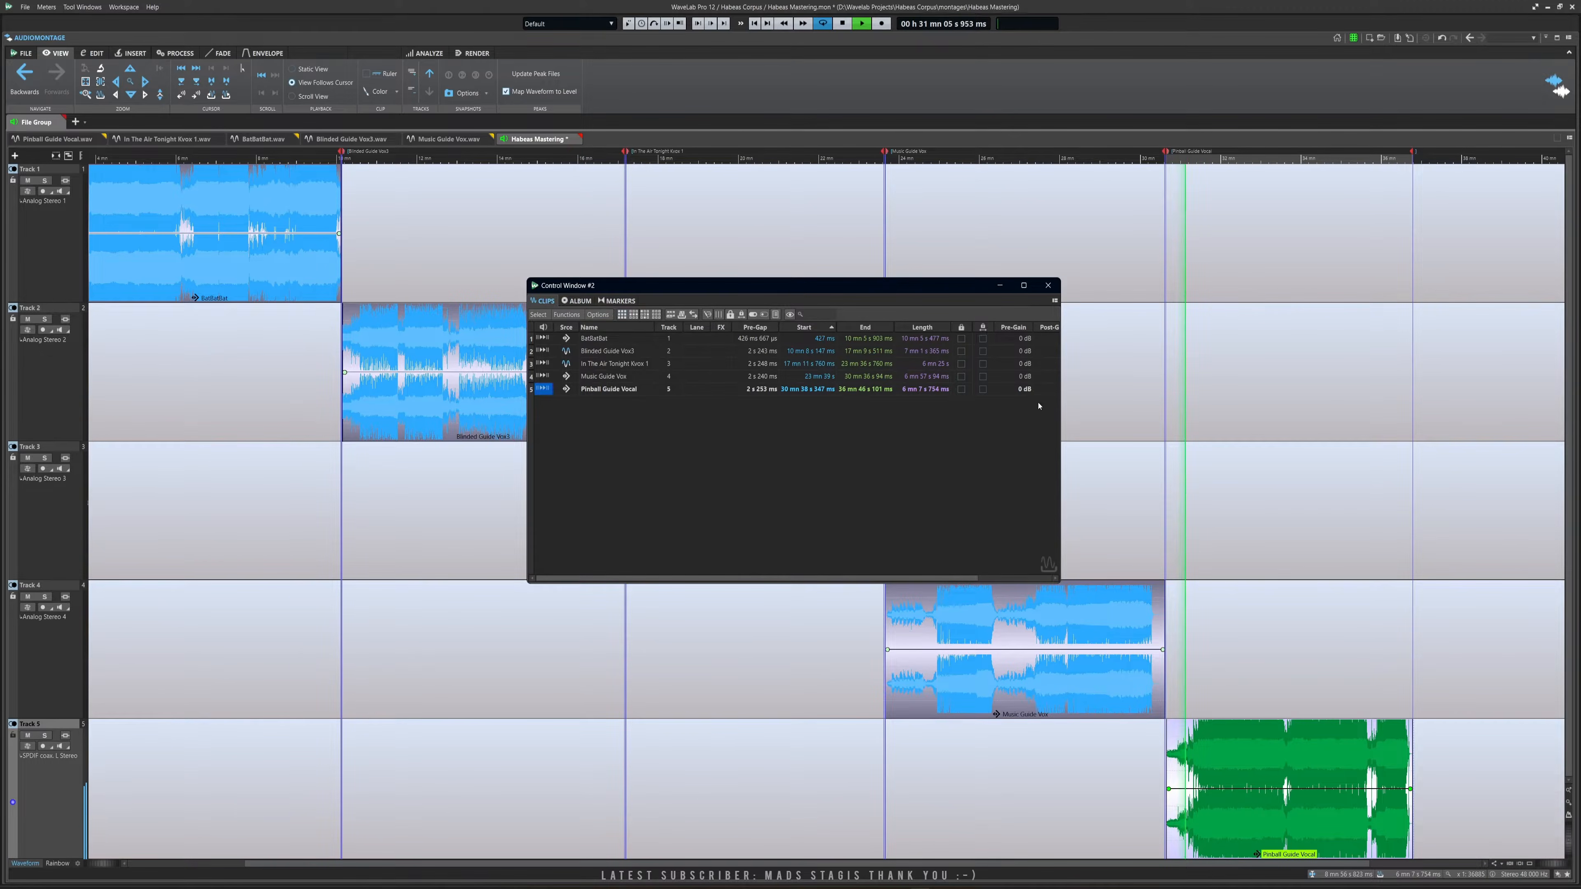
Lock the horizontal movement of all five clips in the clip list and close the control window.
{"action": "left_click", "coordinate": [983, 339]}
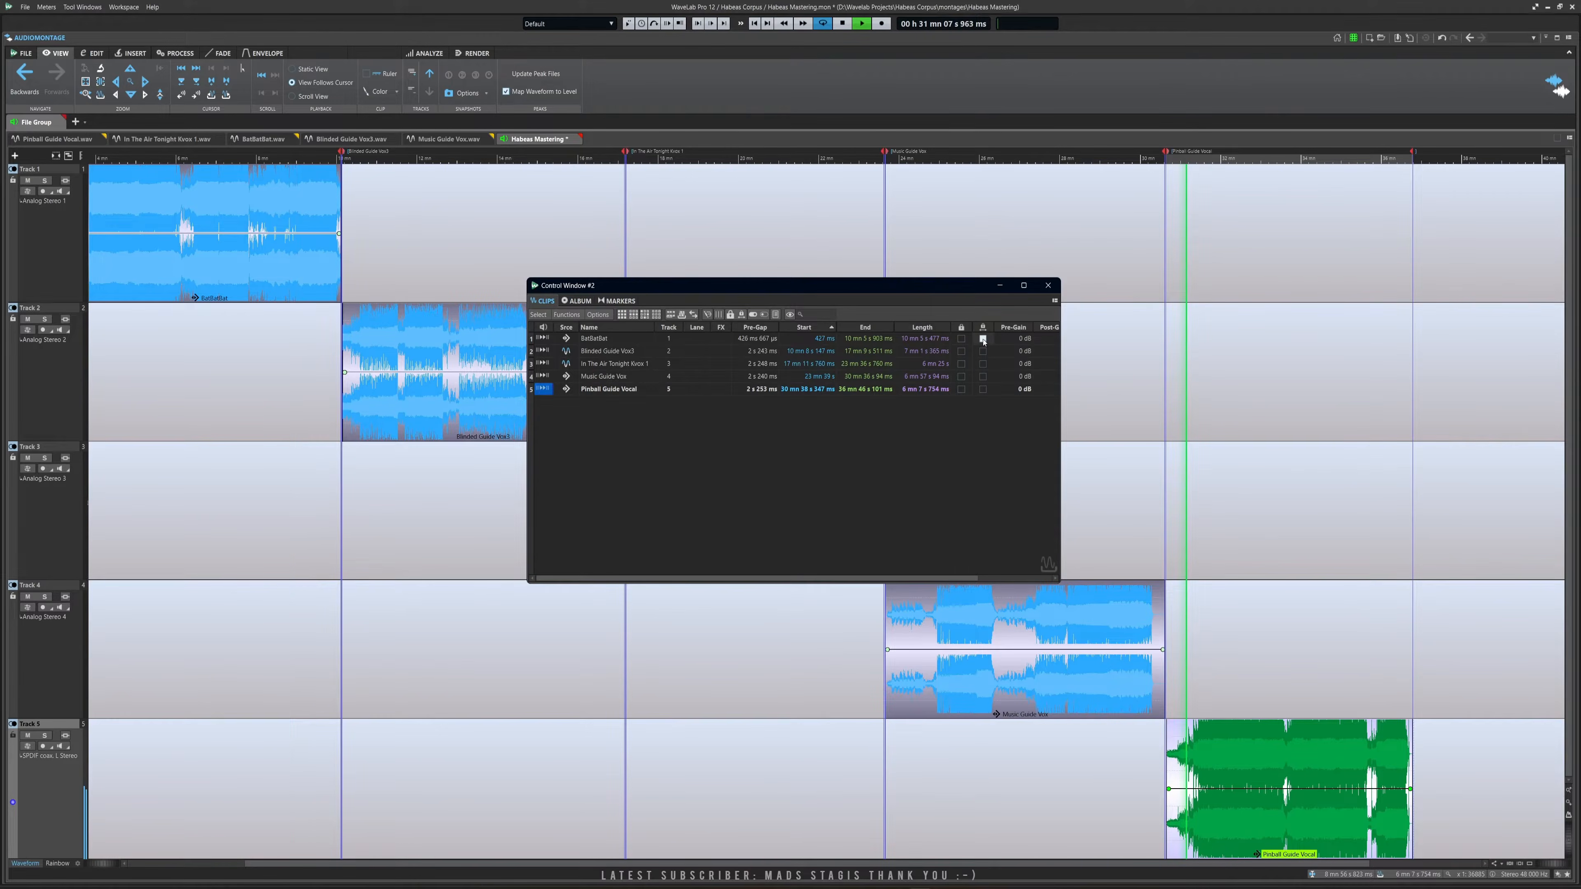
{"action": "left_click", "coordinate": [984, 339]}
{"action": "left_click", "coordinate": [1039, 325]}
{"action": "left_click", "coordinate": [1039, 341]}
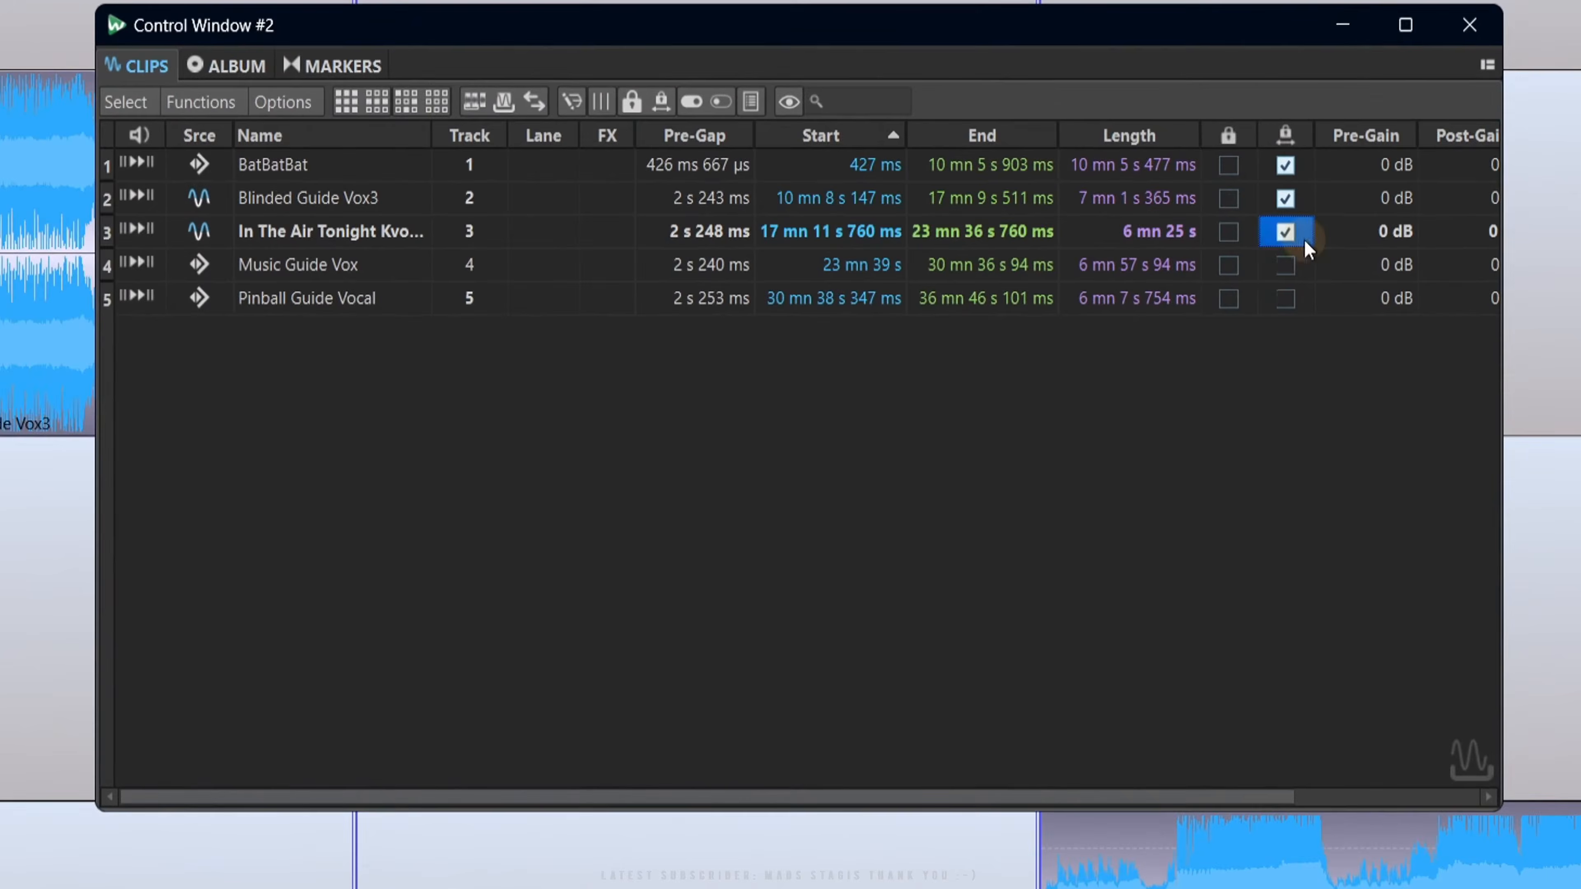
{"action": "left_click", "coordinate": [1039, 358]}
{"action": "left_click", "coordinate": [1301, 299]}
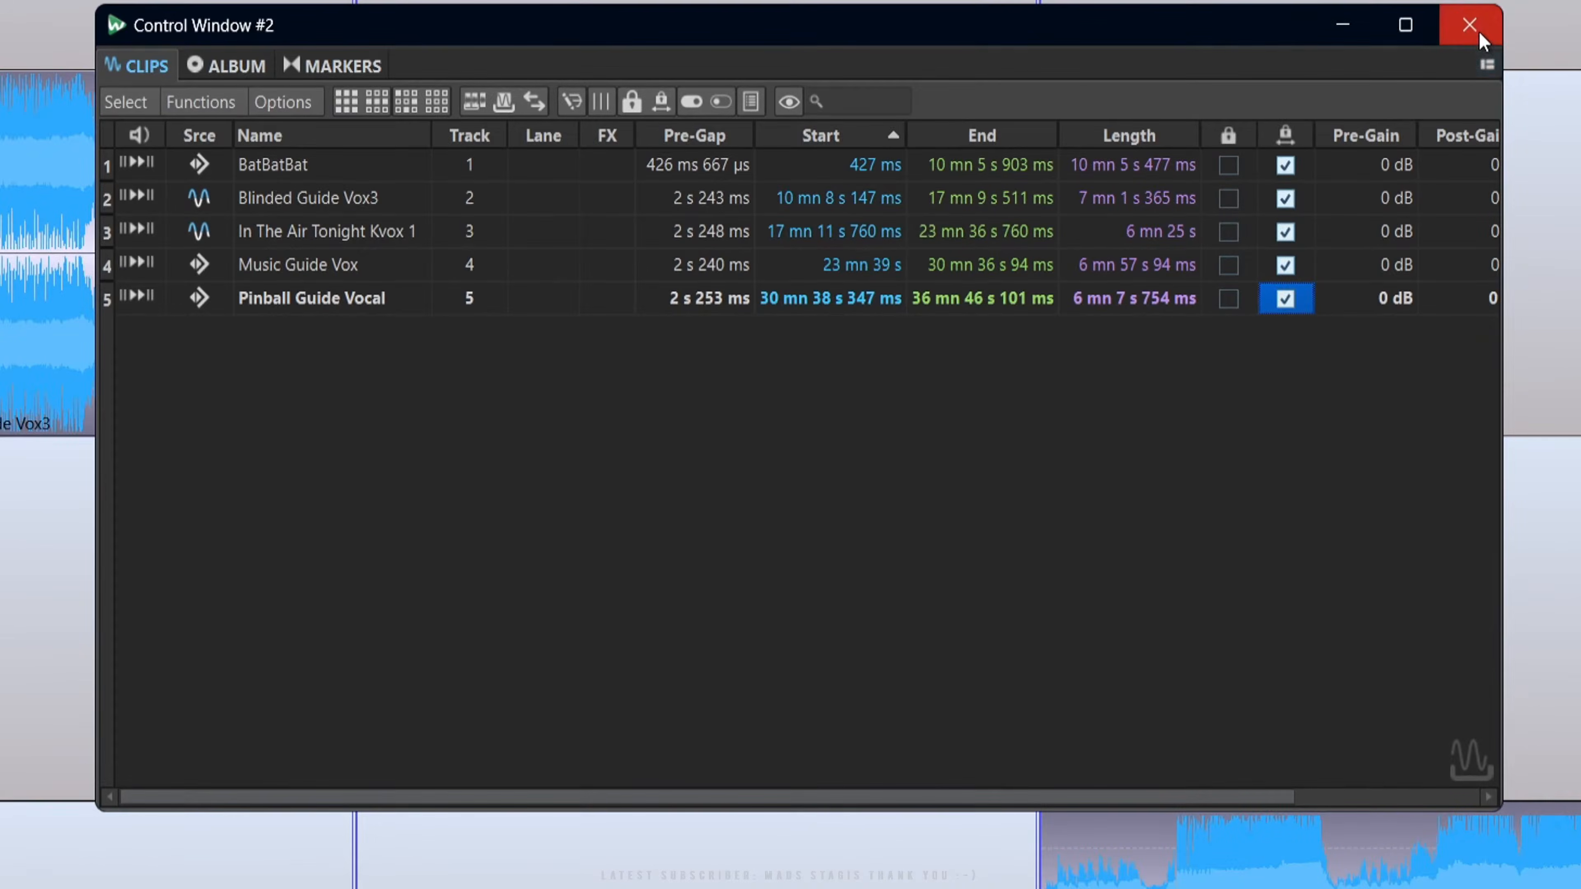
{"action": "left_click", "coordinate": [1470, 25]}
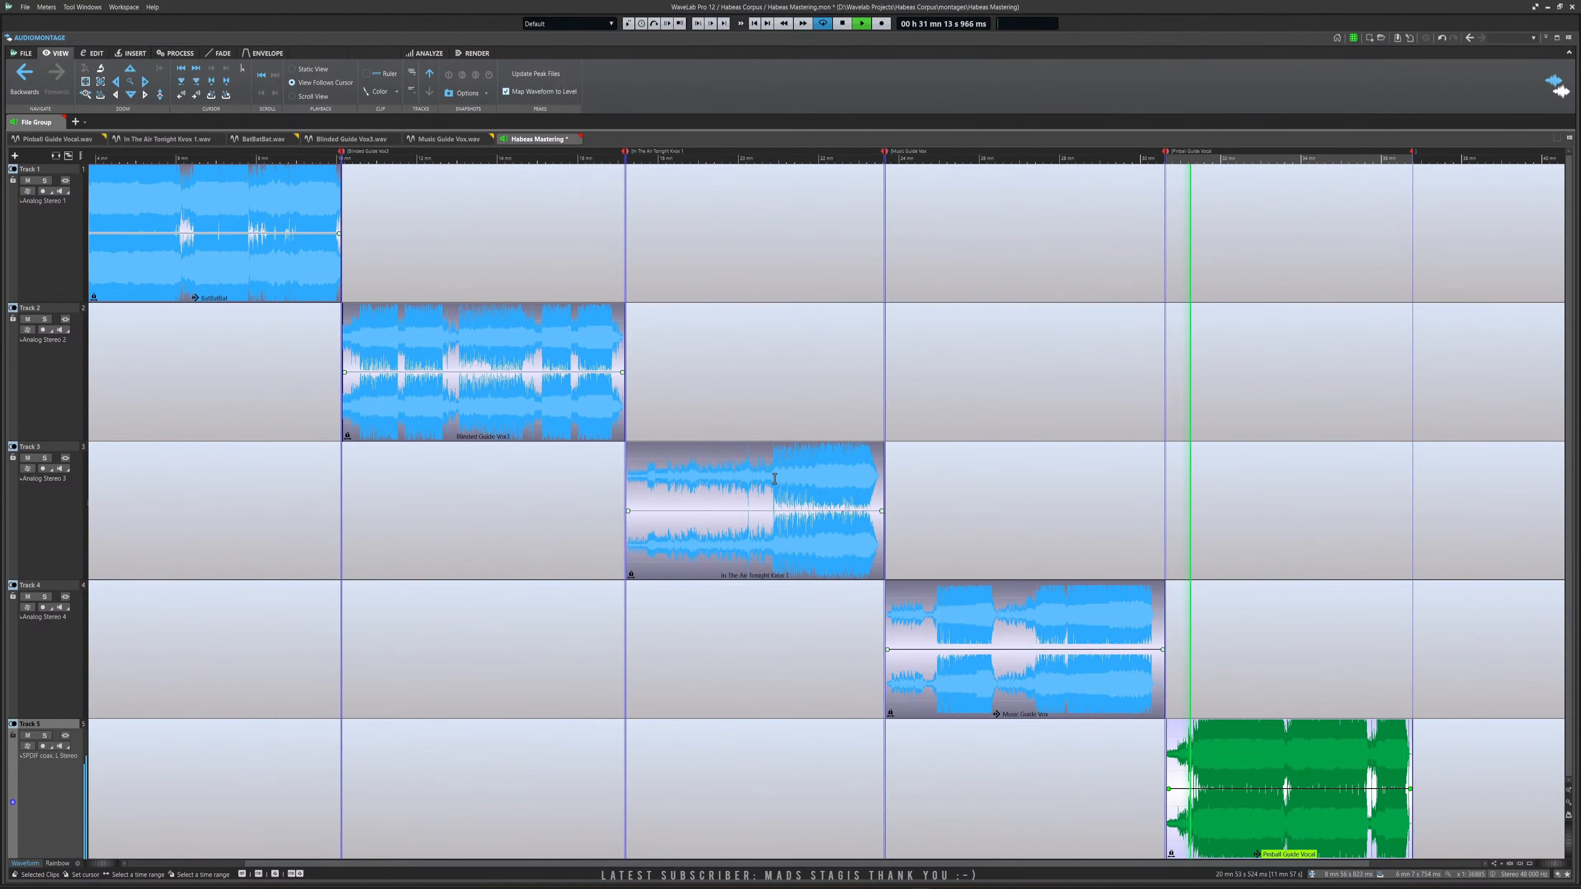
Try to move the locked In The Air Tonight Kvox 1 clip on track 3.
{"action": "left_click", "coordinate": [654, 582]}
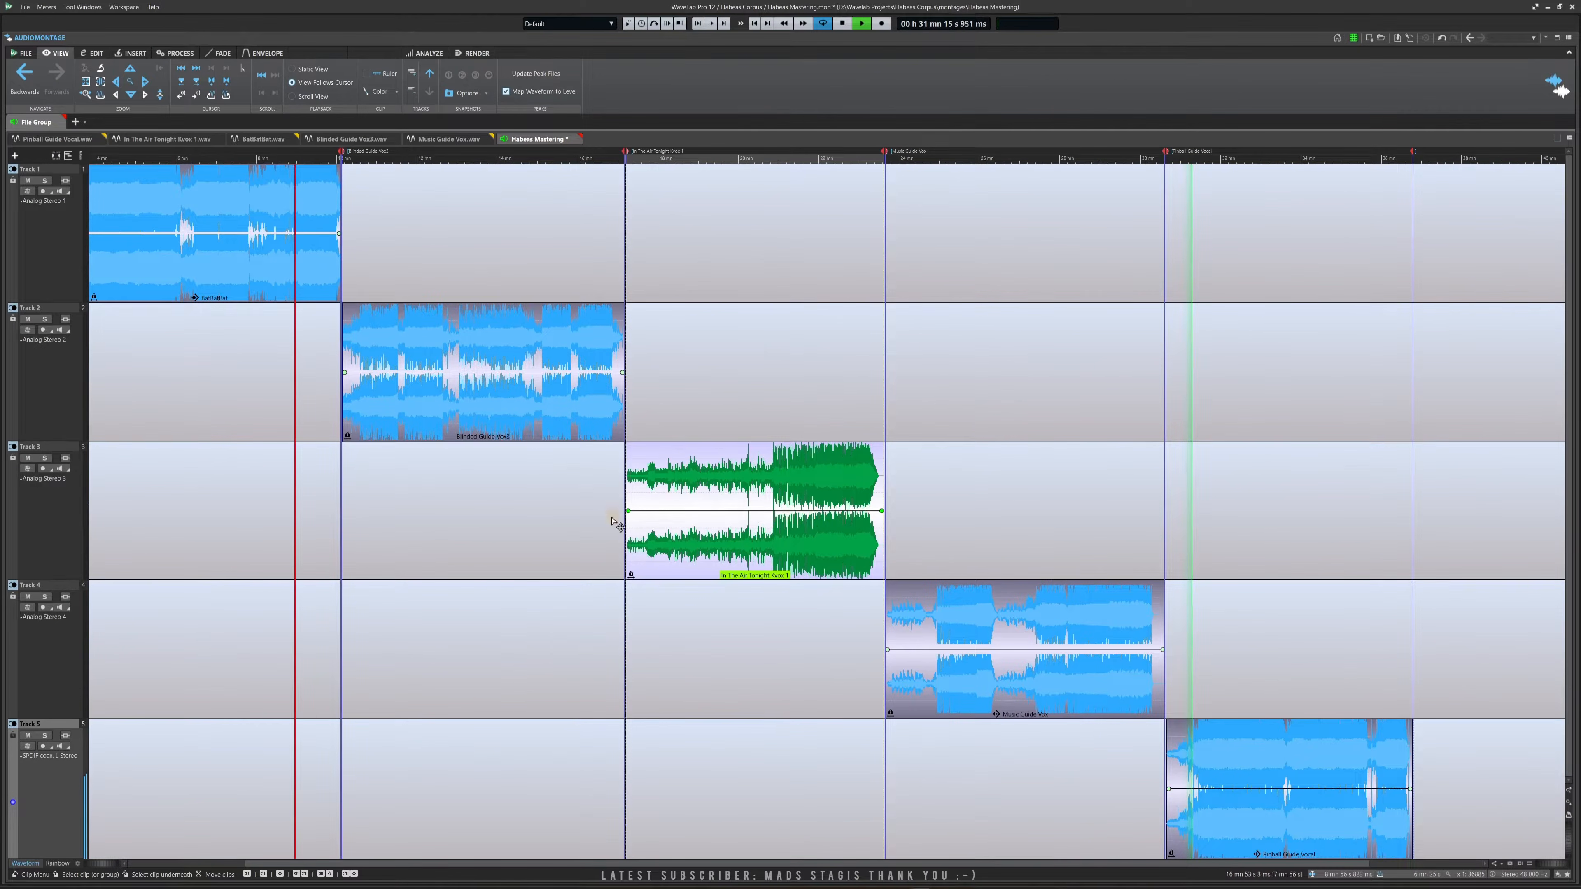
{"action": "left_click", "coordinate": [696, 510]}
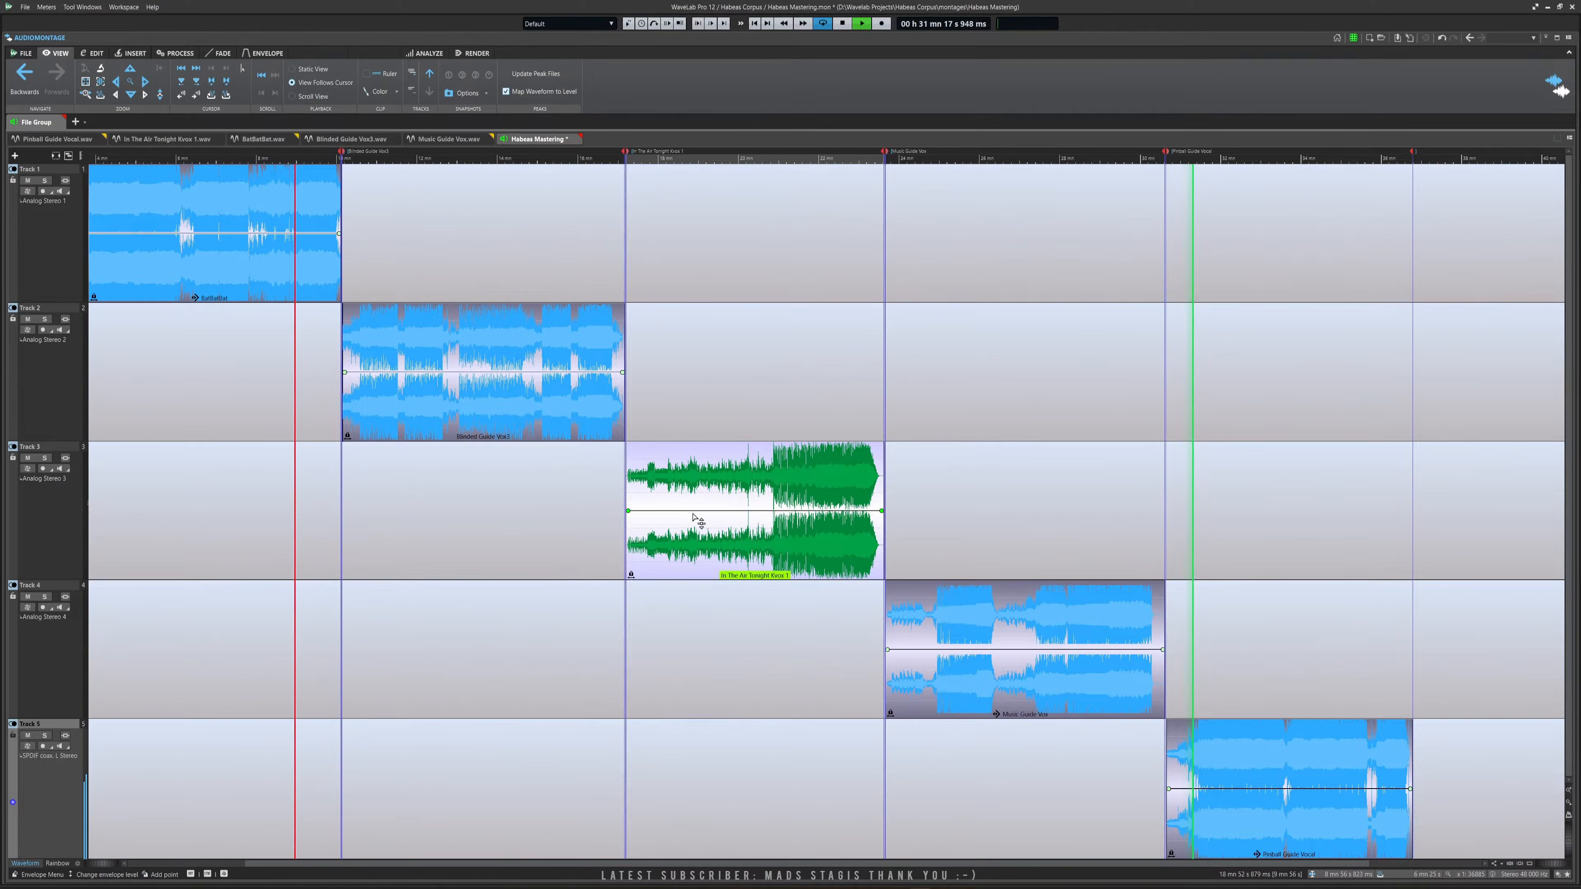
{"action": "left_click_drag", "start_coordinate": [697, 512], "coordinate": [696, 552]}
{"action": "left_click_drag", "start_coordinate": [585, 565], "coordinate": [587, 462]}
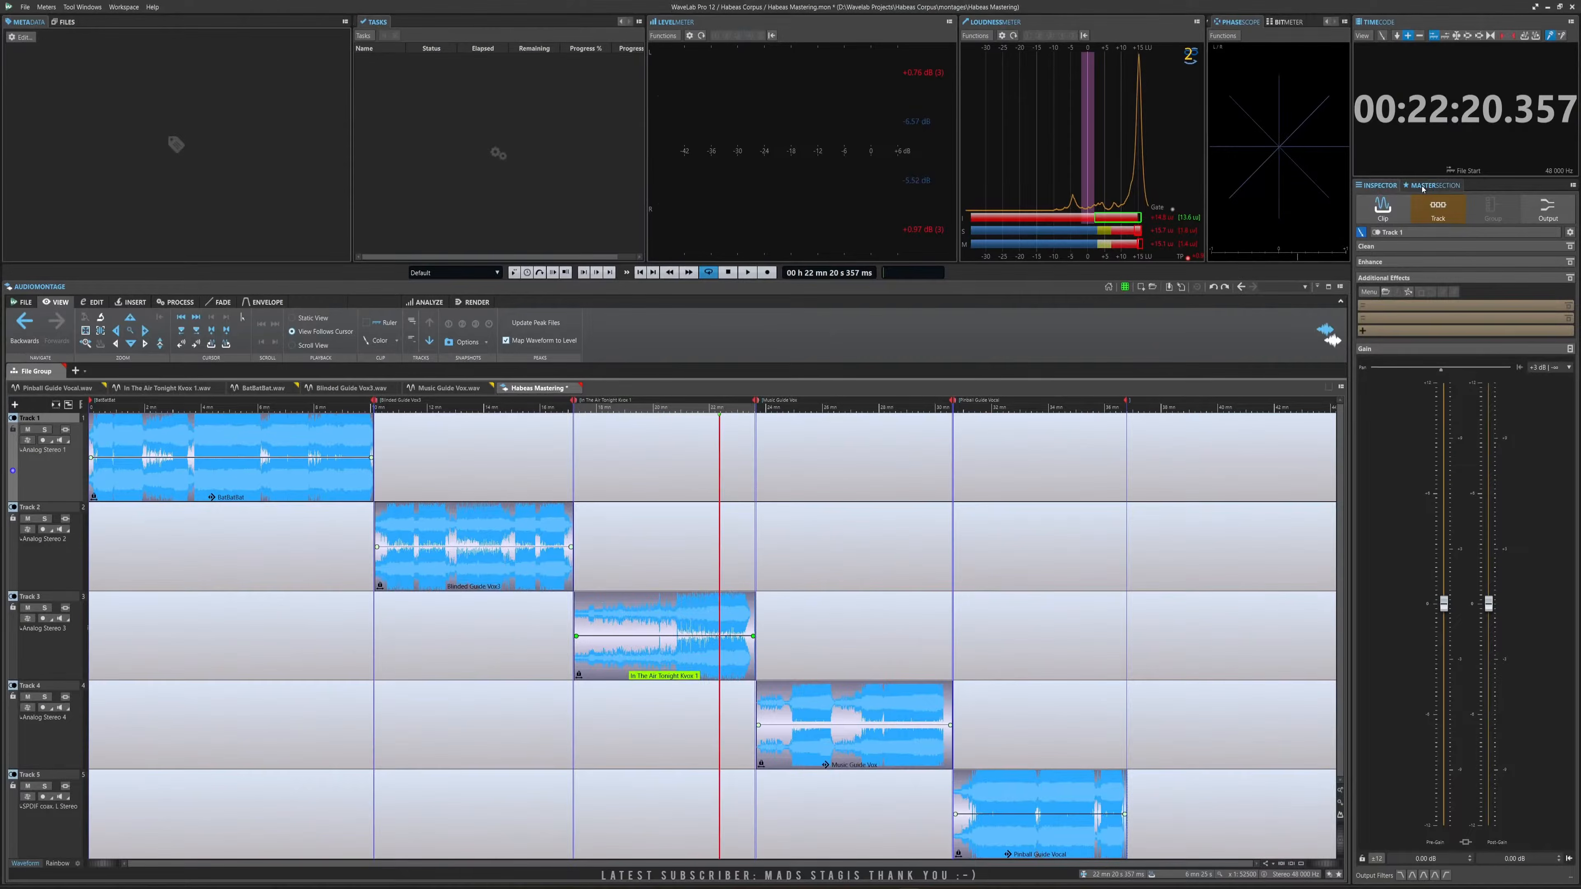
Show the Master Section and undock the Inspector as a floating window over the montage.
{"action": "left_click", "coordinate": [1423, 186]}
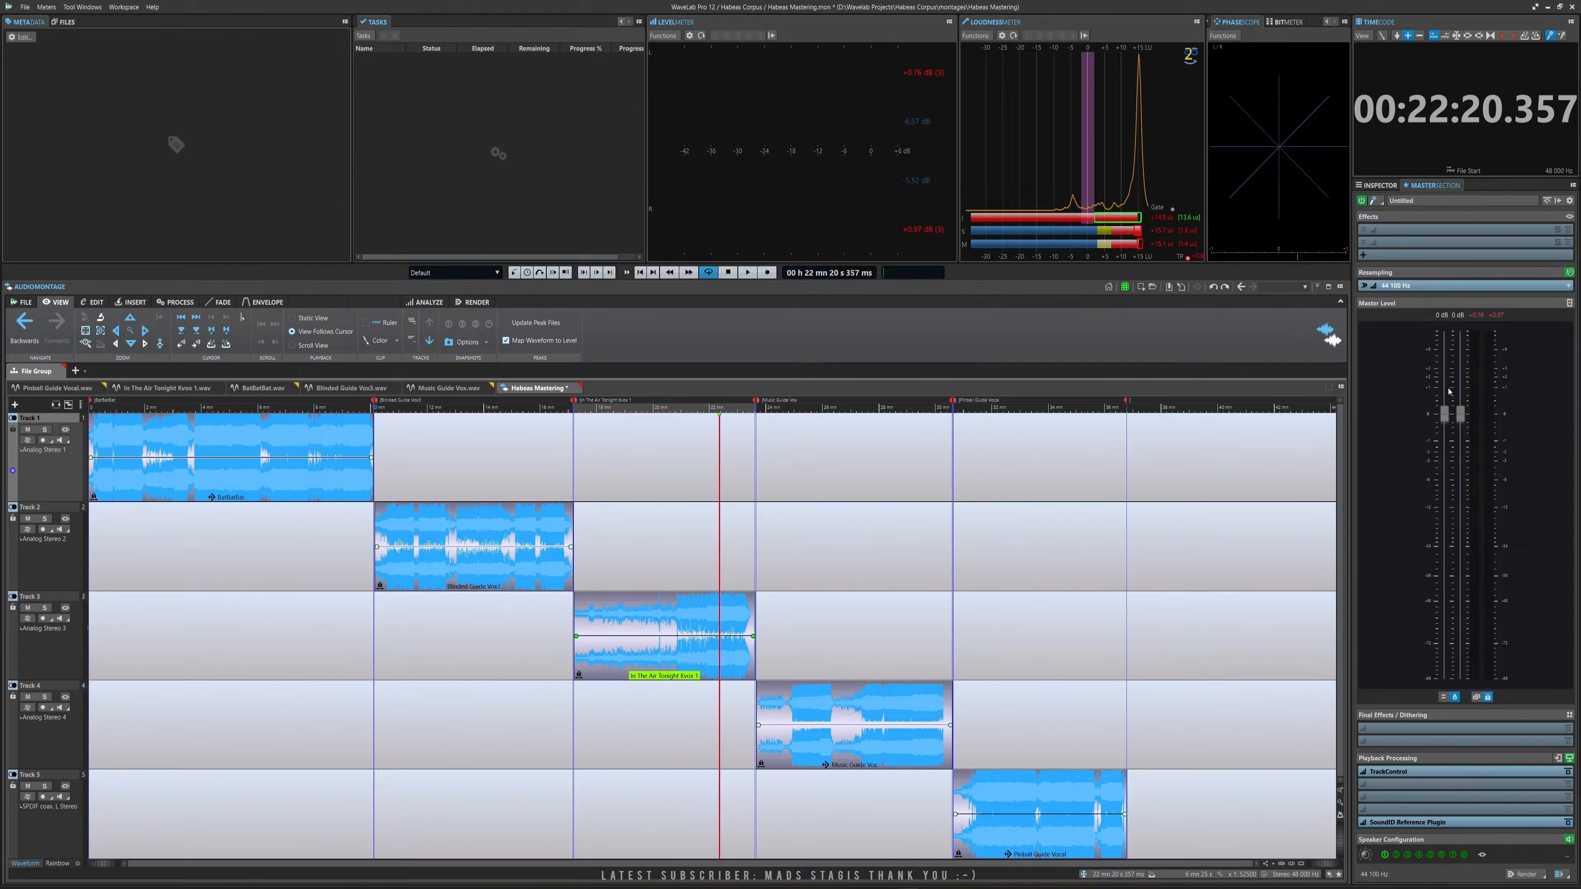
{"action": "left_click", "coordinate": [1376, 185]}
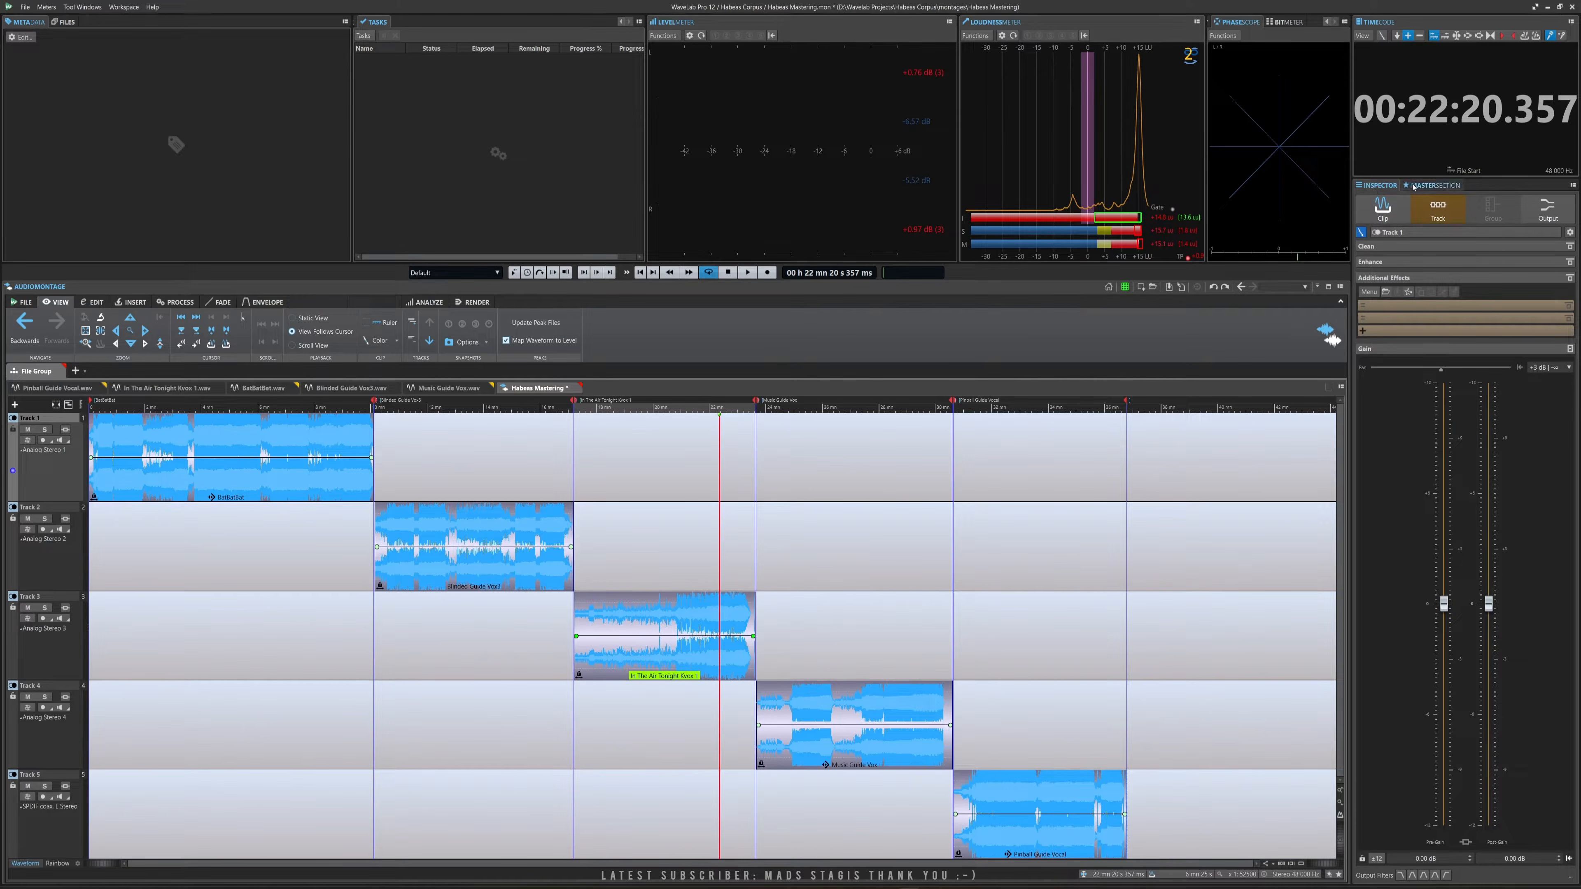
{"action": "left_click", "coordinate": [1424, 186]}
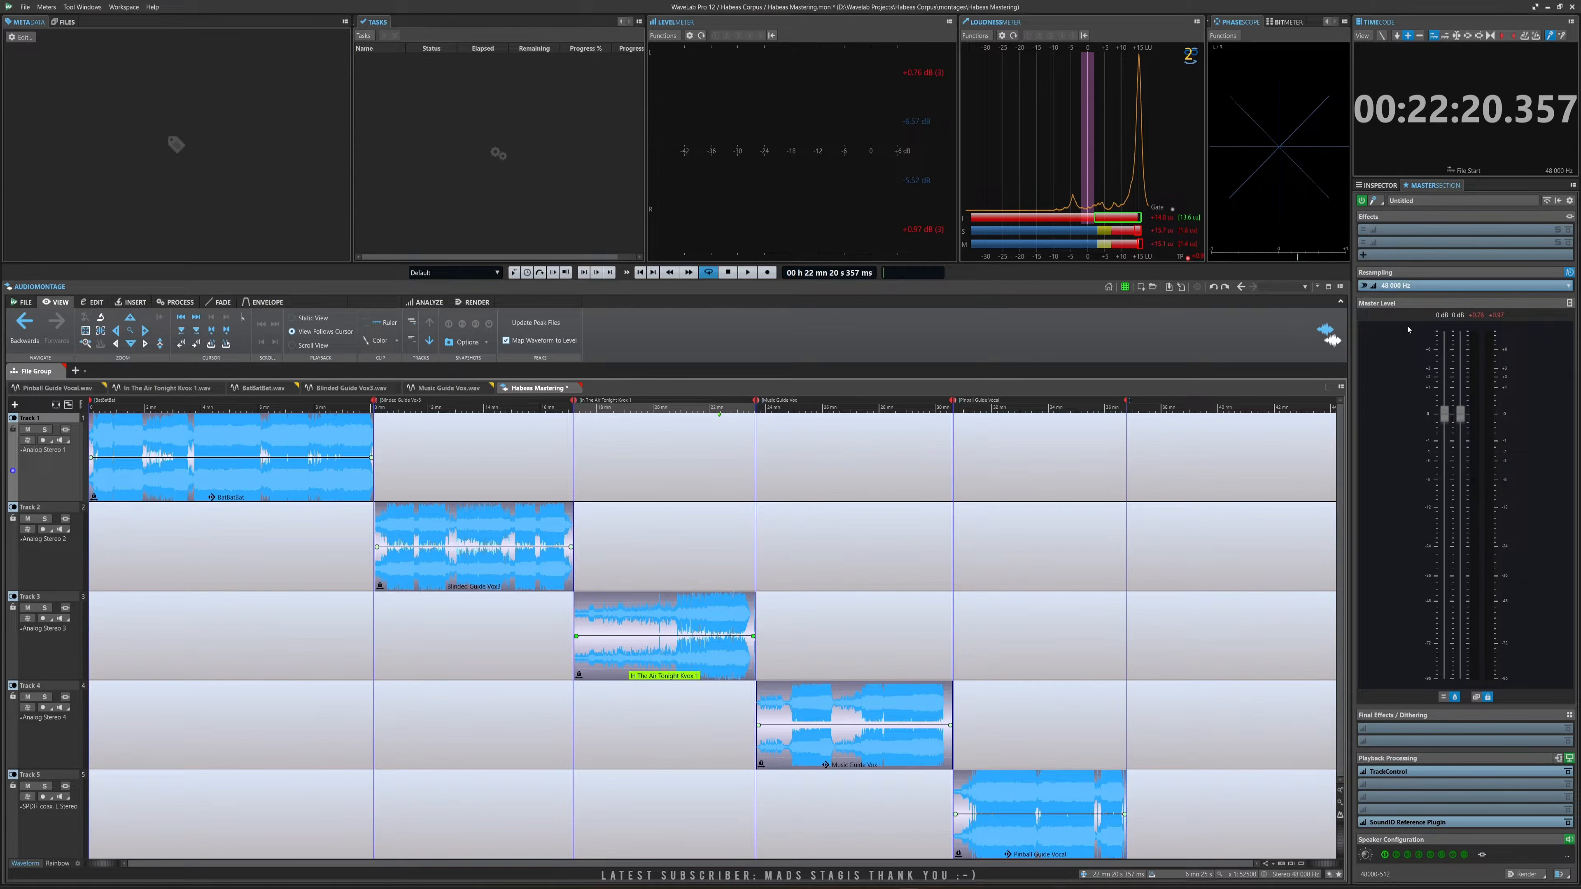
{"action": "left_click", "coordinate": [1376, 185]}
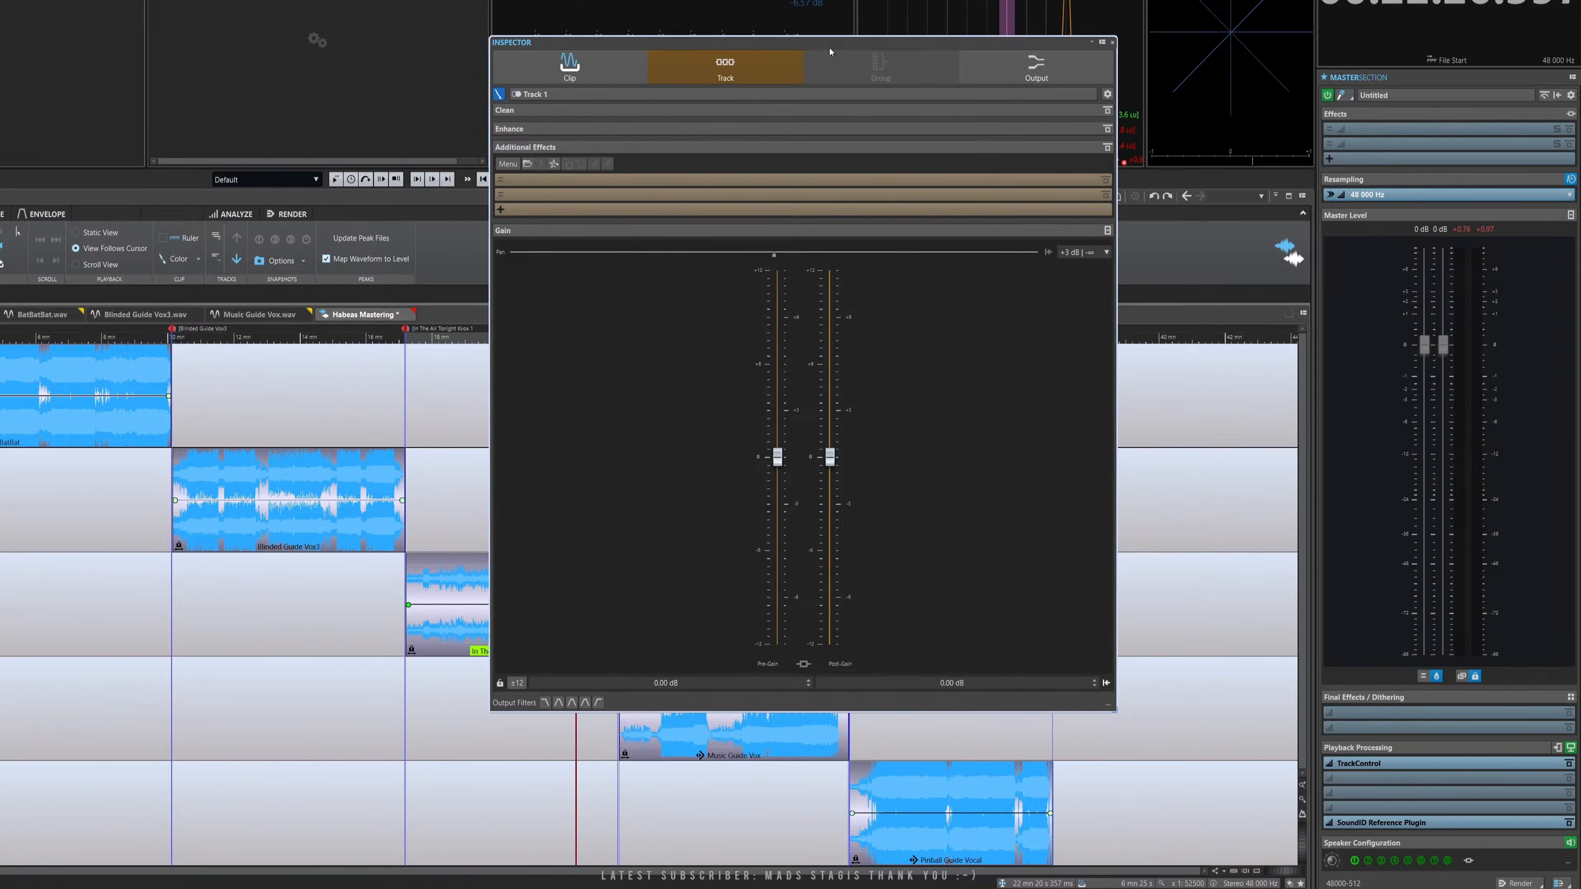
{"action": "left_click_drag", "start_coordinate": [830, 46], "coordinate": [671, 113]}
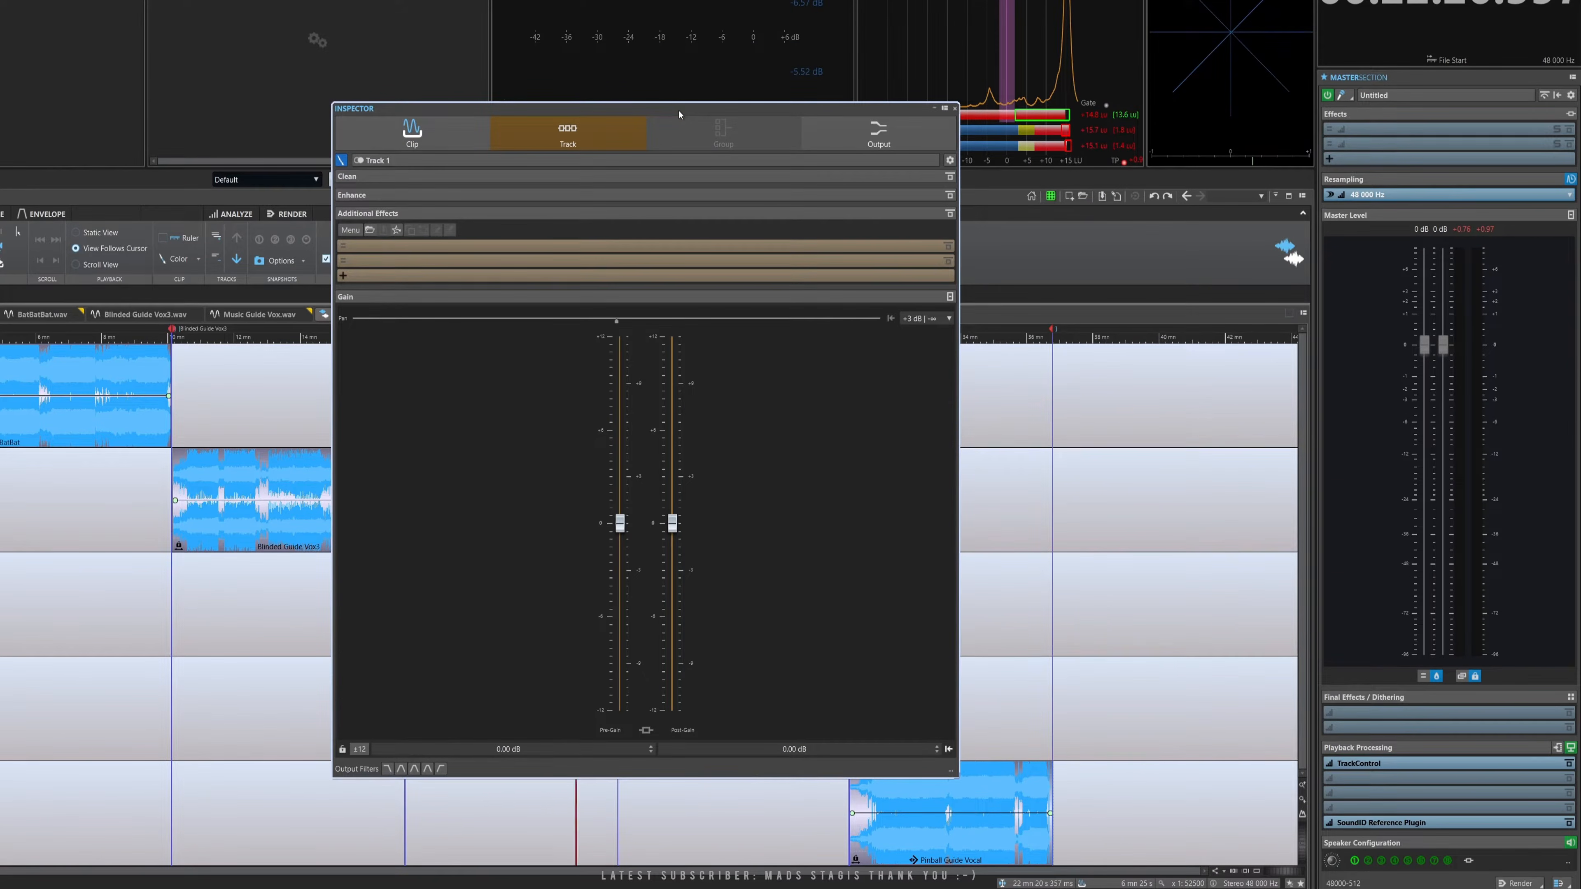
Examine the Inspector's Clip, Track and Output levels, return to Clip and reposition the floating window.
{"action": "left_click", "coordinate": [412, 132]}
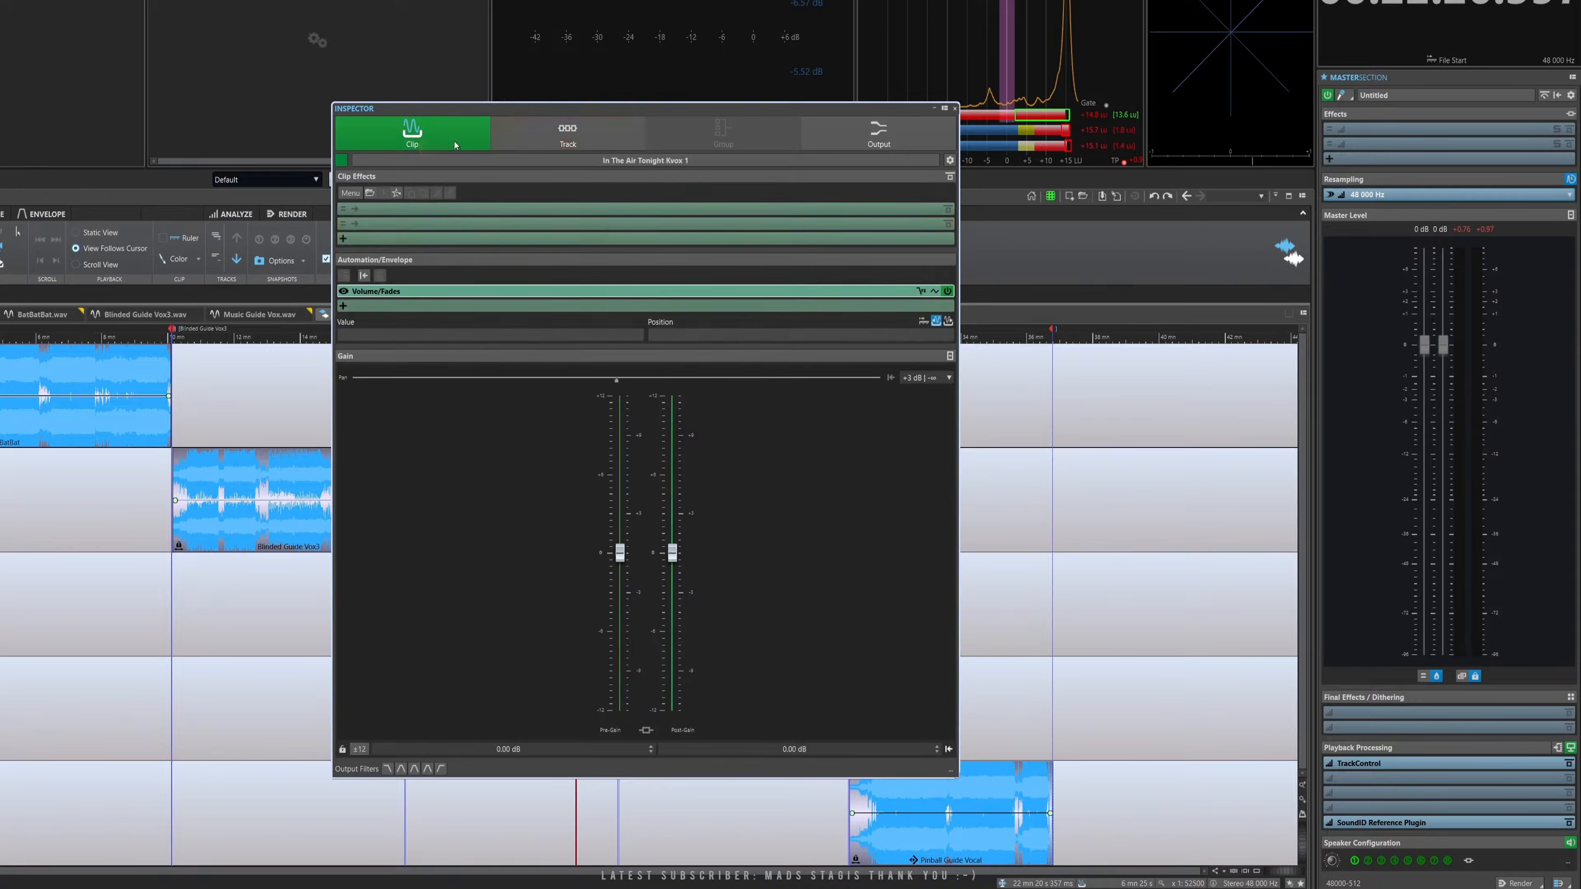
{"action": "left_click", "coordinate": [622, 135]}
{"action": "left_click", "coordinate": [894, 138]}
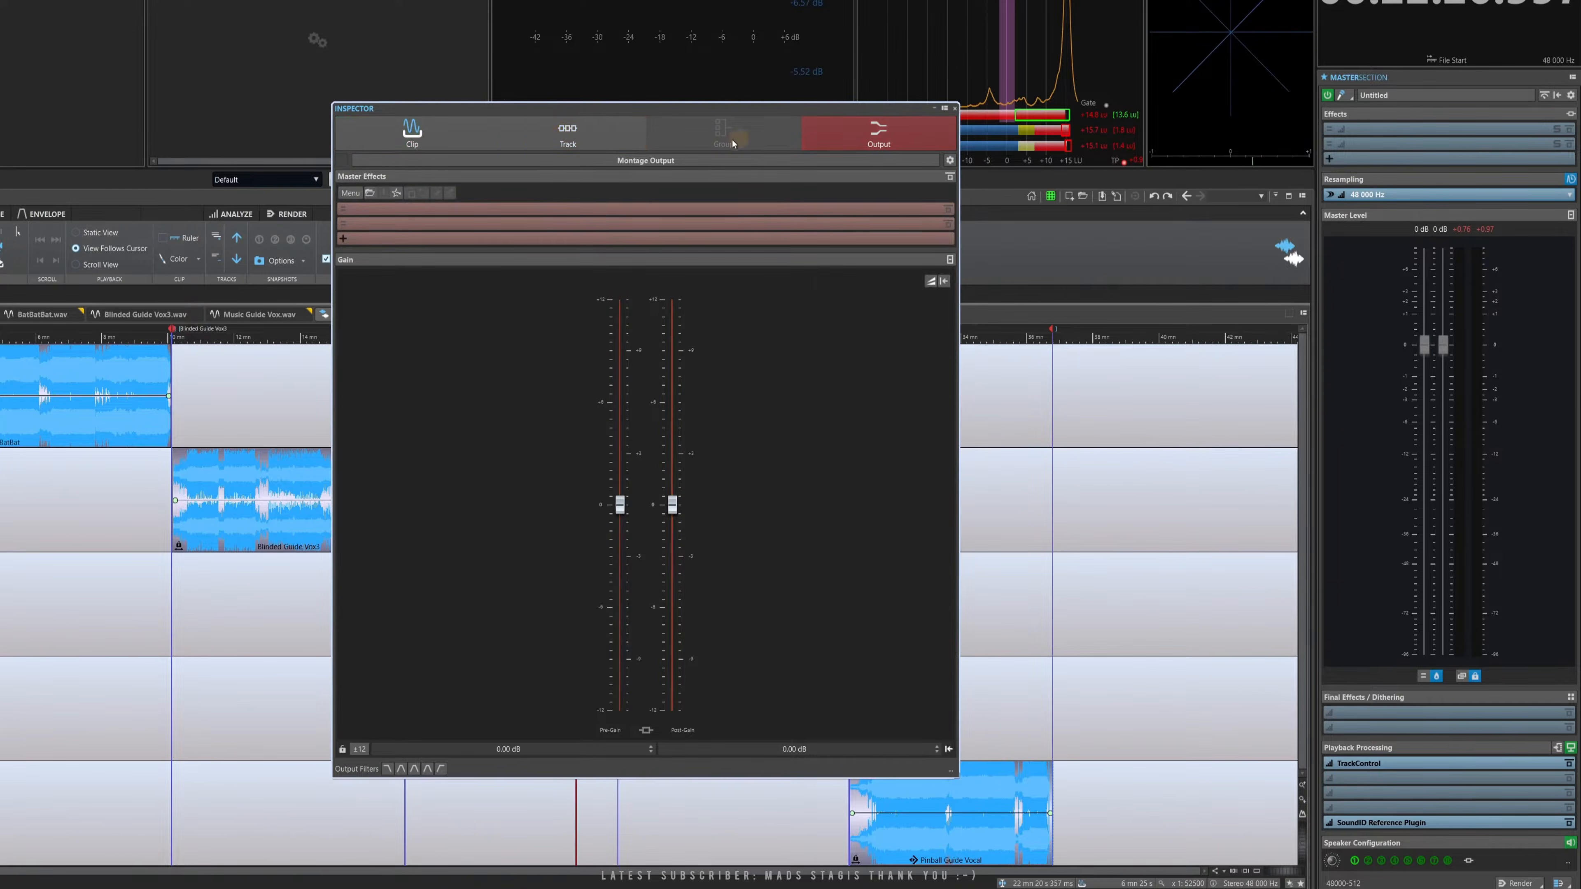
{"action": "left_click", "coordinate": [434, 147]}
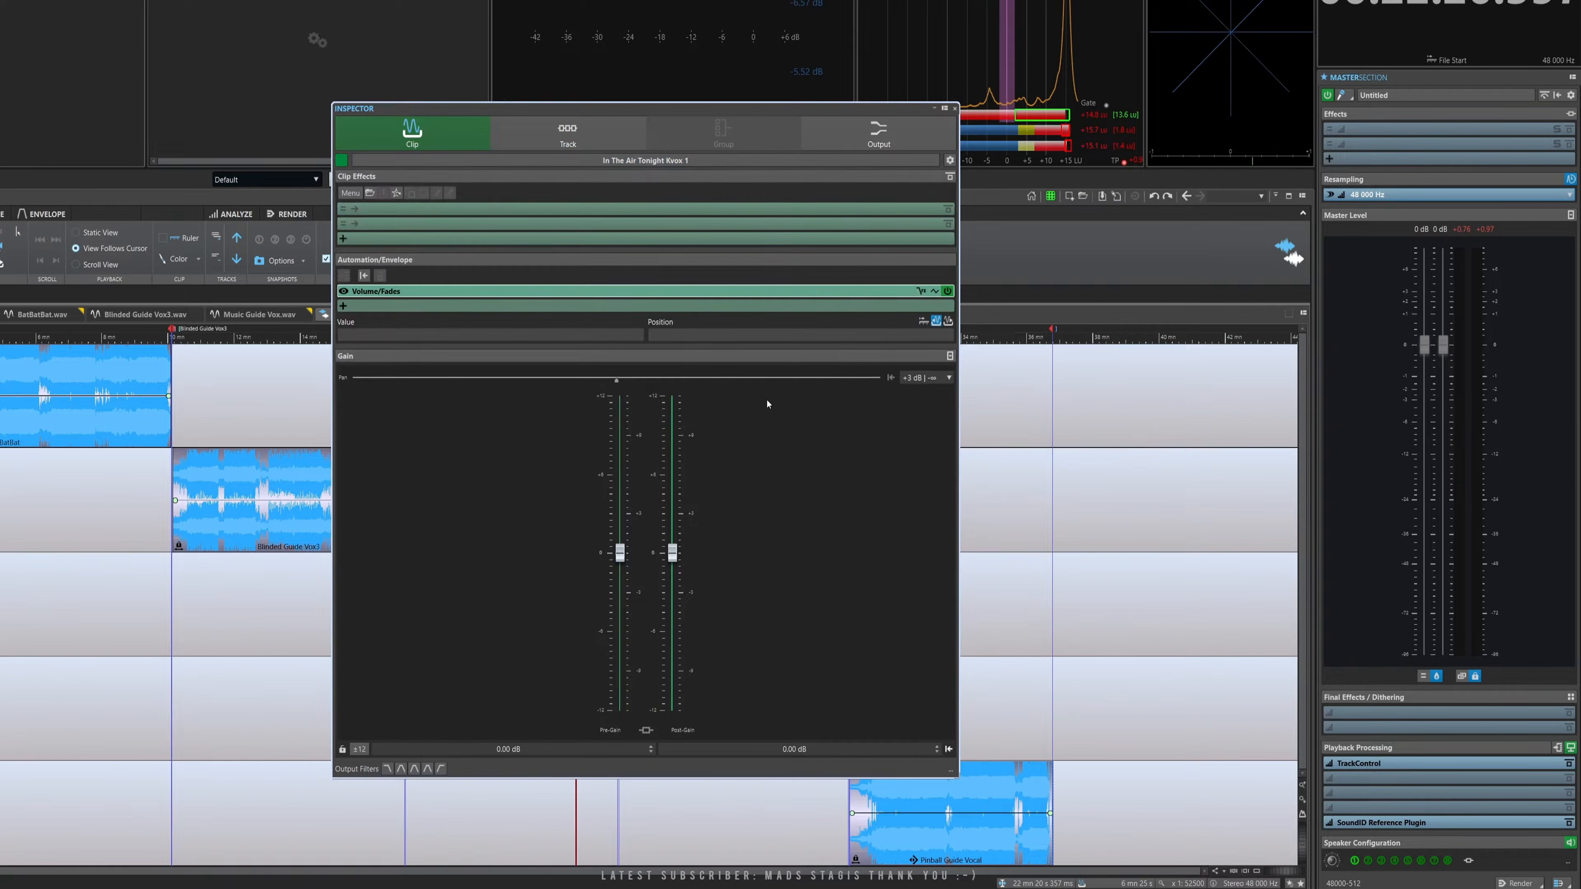
{"action": "left_click_drag", "start_coordinate": [647, 107], "coordinate": [649, 78]}
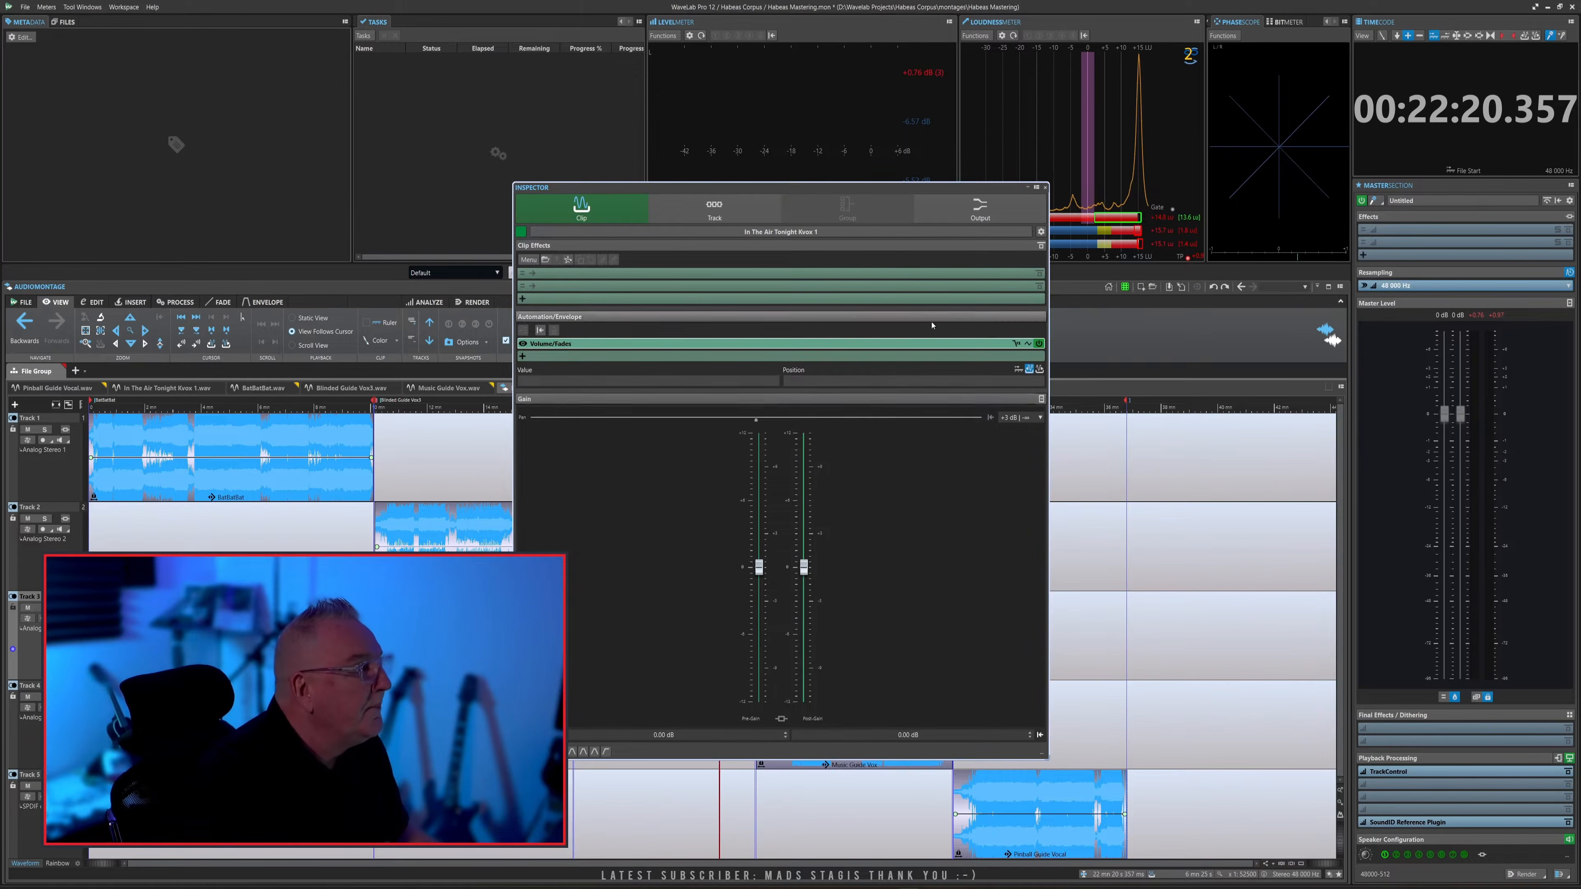
{"action": "left_click_drag", "start_coordinate": [785, 191], "coordinate": [842, 179]}
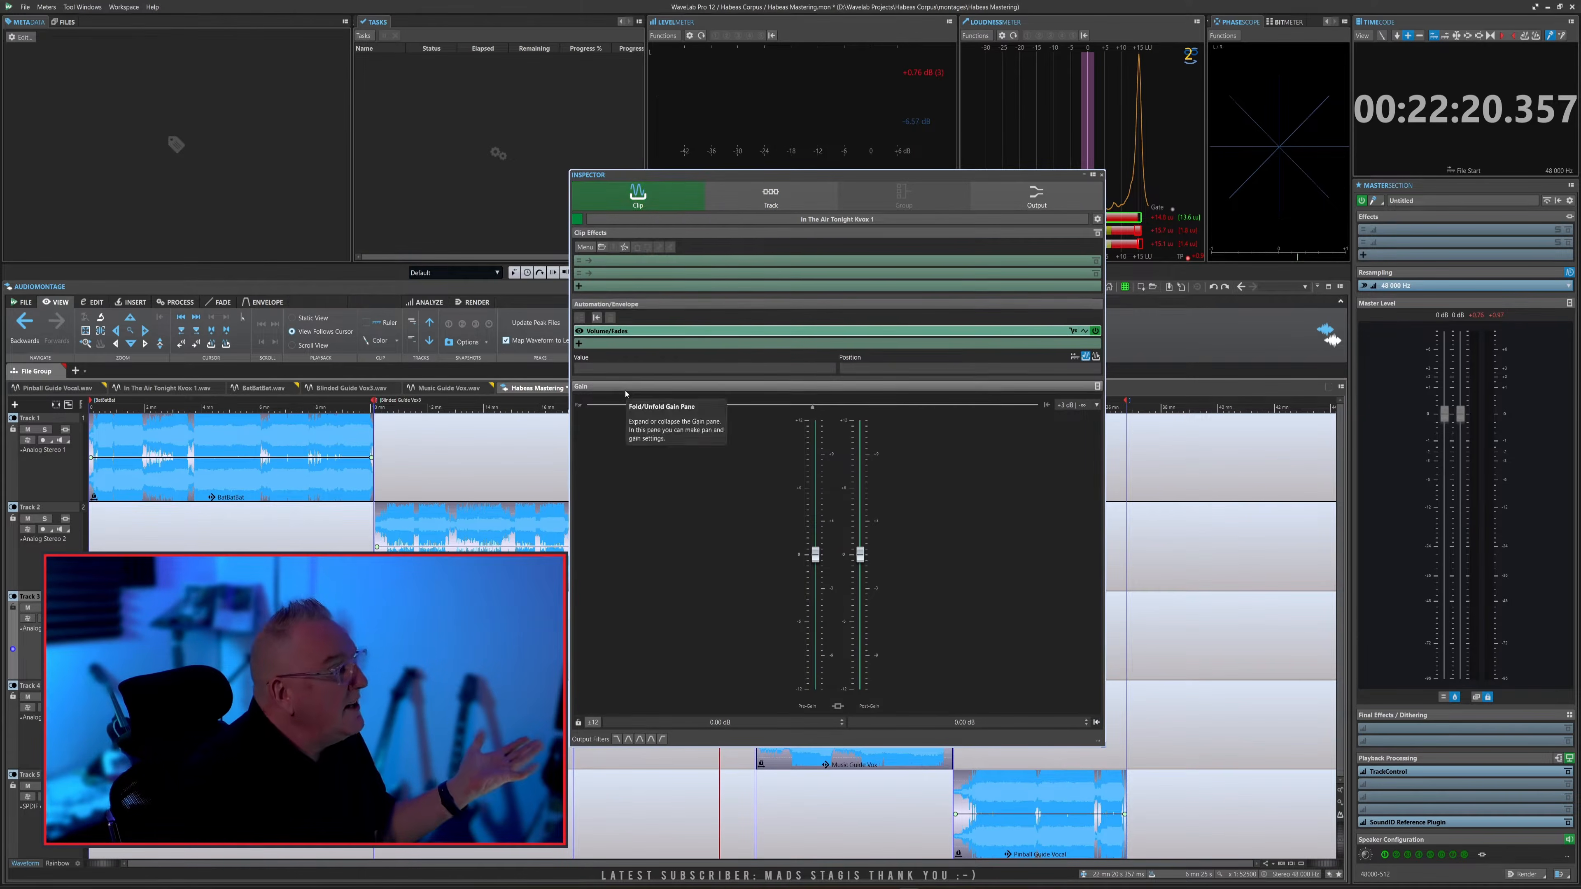
Select the BatBatBat, Blinded Guide Vox3 and Pinball Guide Vocal clips alternately and examine each one's clip effects and gain in the Inspector.
{"action": "left_click", "coordinate": [278, 415]}
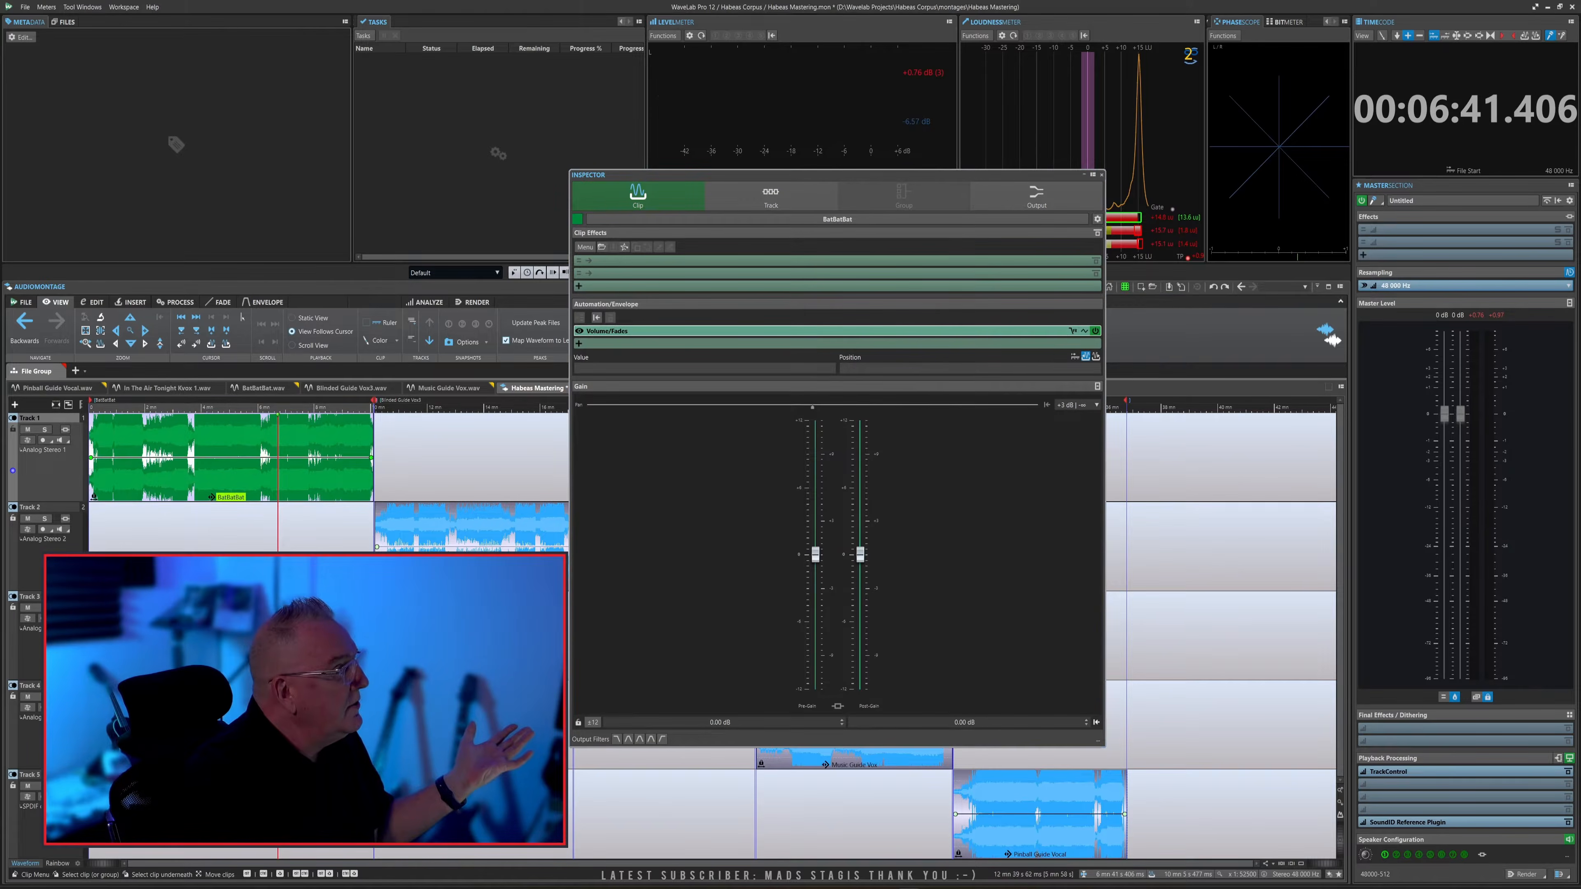
{"action": "left_click", "coordinate": [446, 526]}
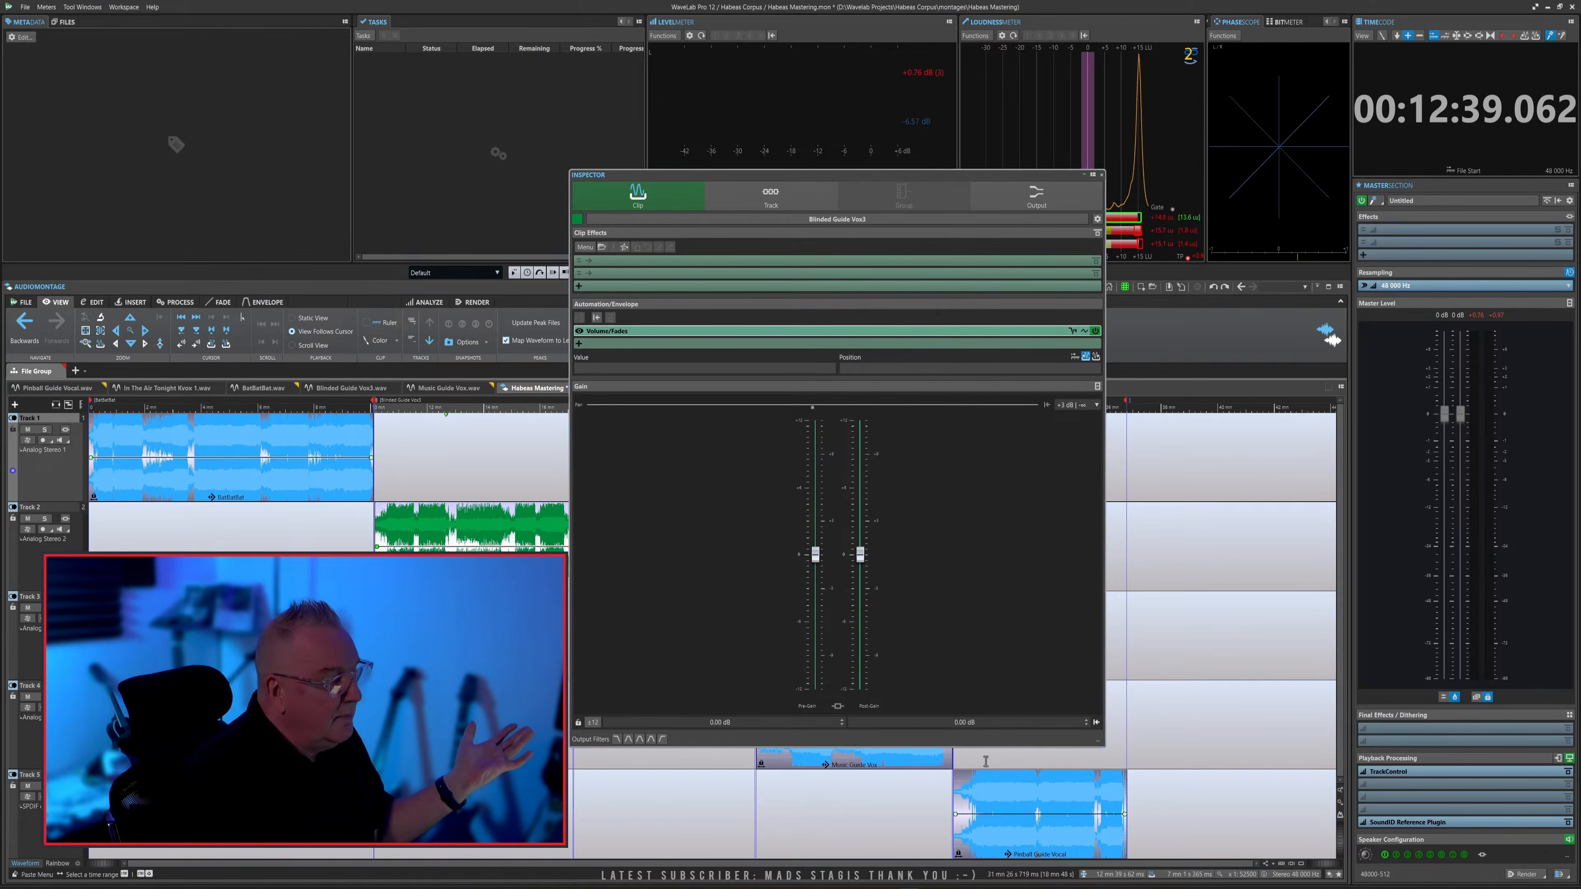
{"action": "left_click", "coordinate": [999, 812]}
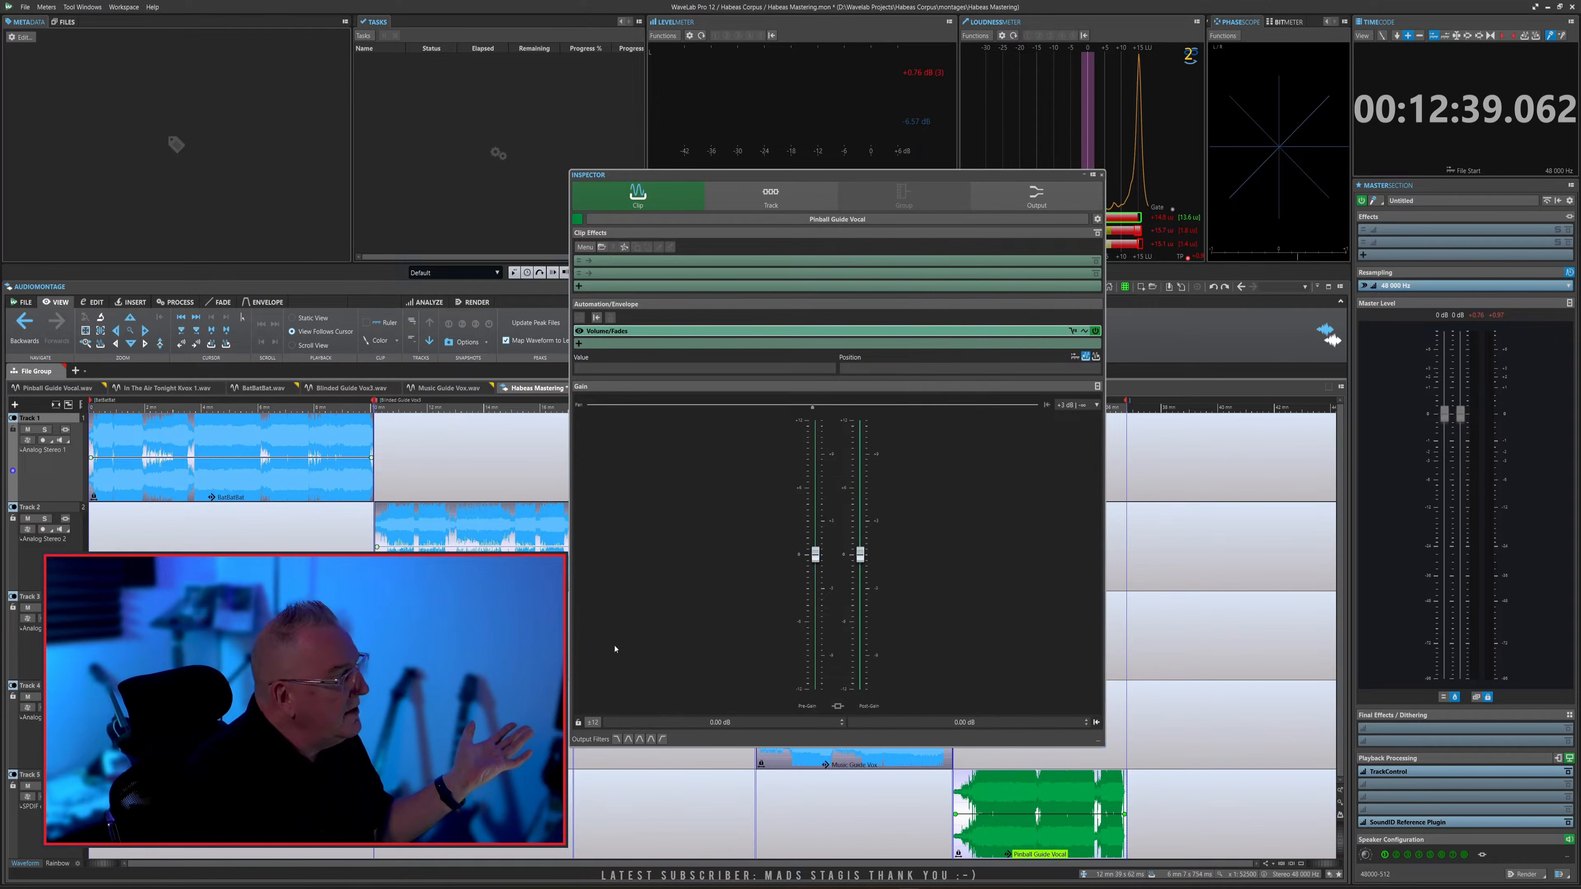
{"action": "left_click", "coordinate": [508, 526]}
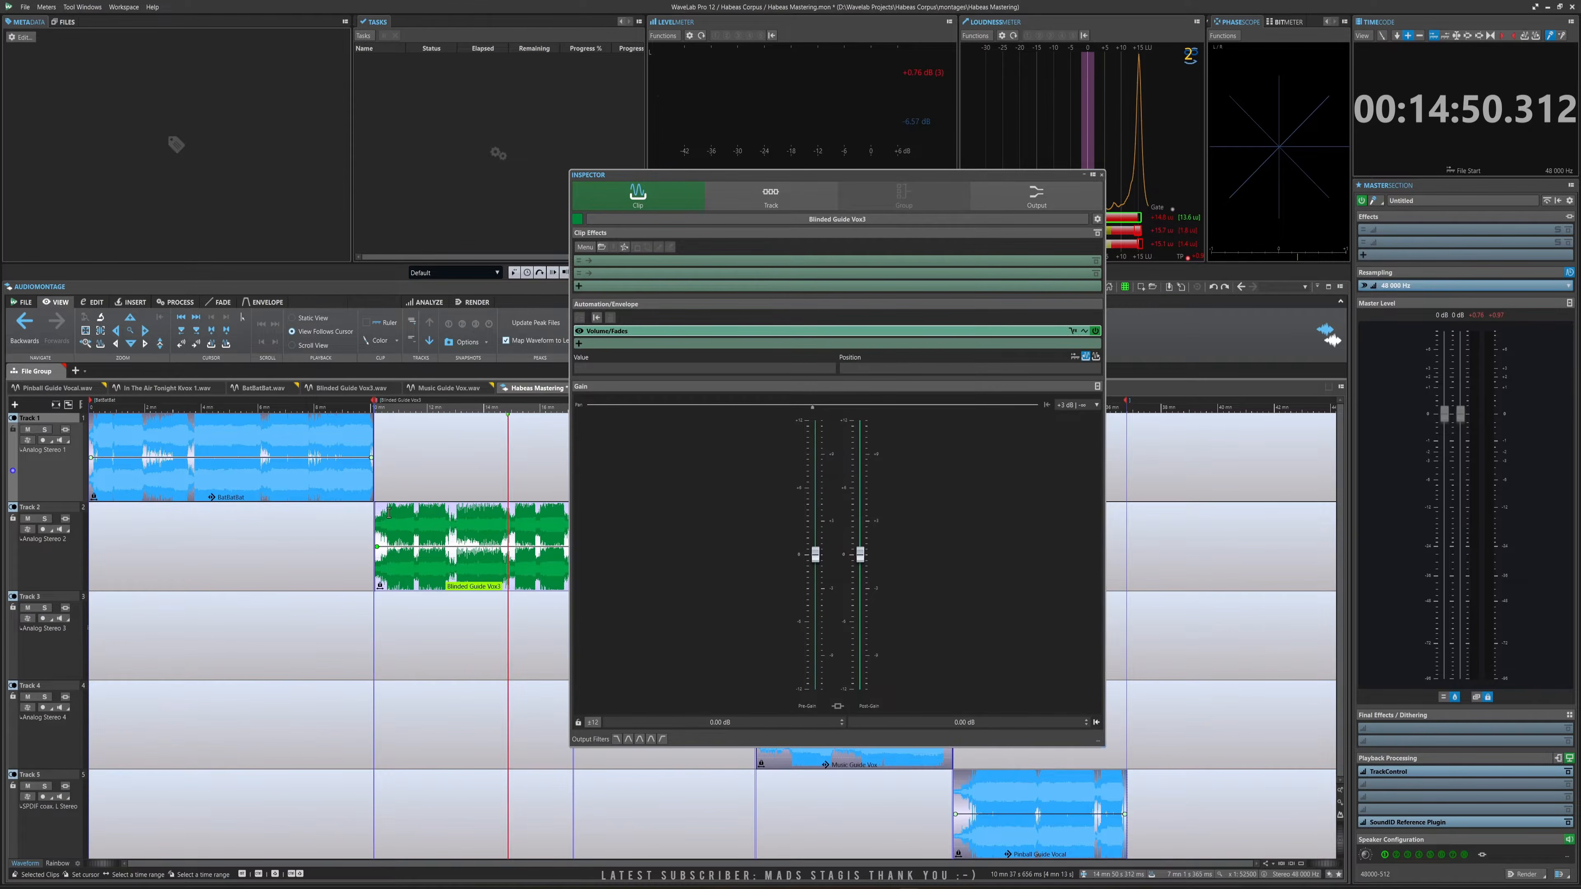
{"action": "left_click", "coordinate": [349, 475]}
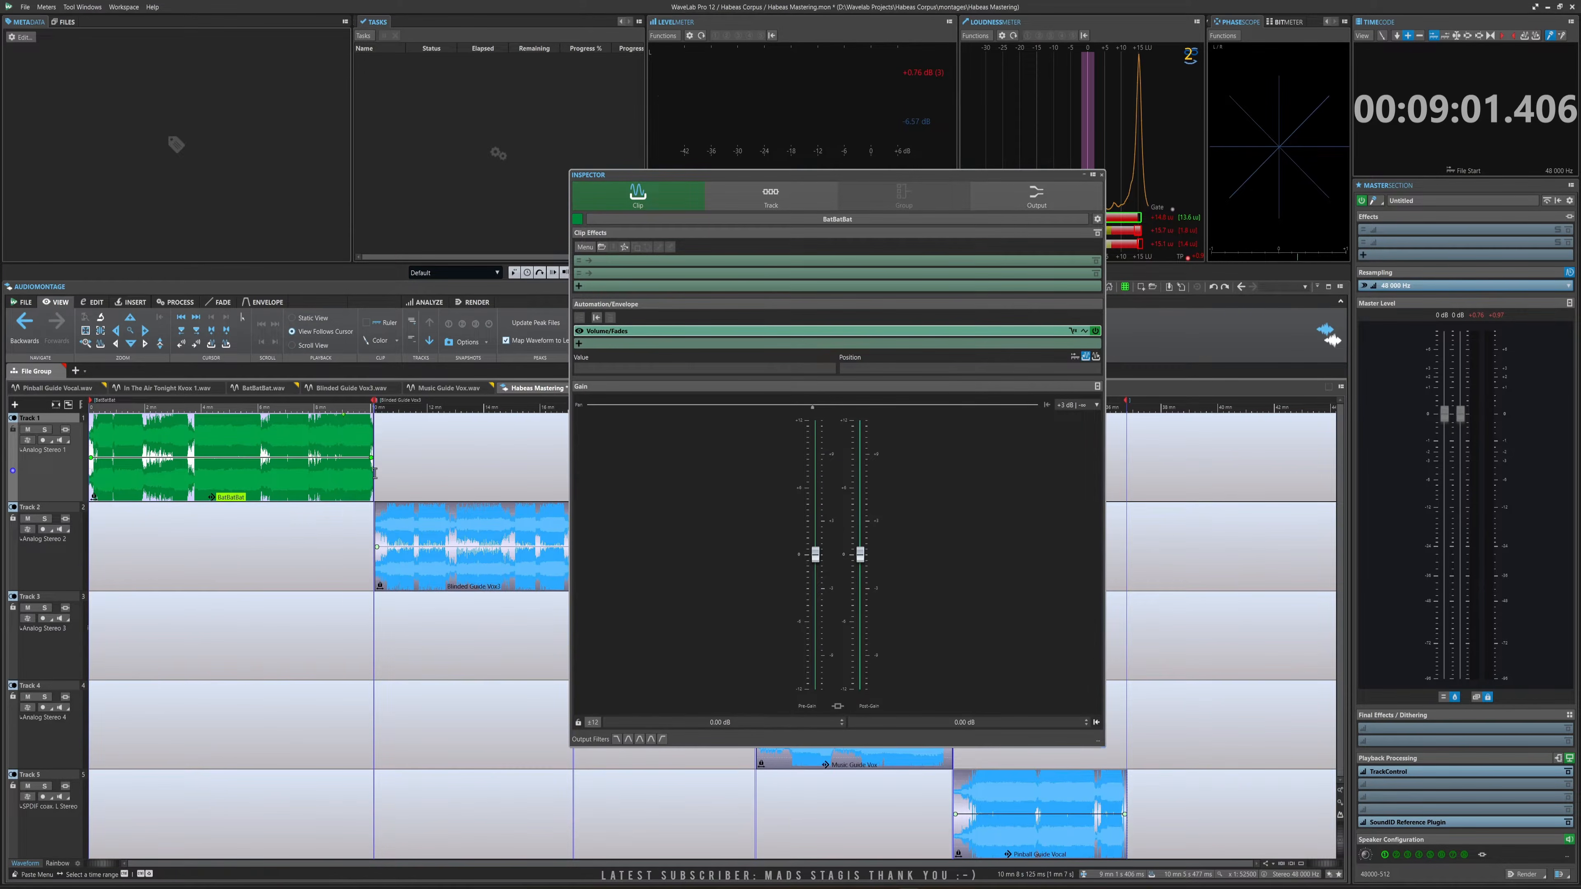
{"action": "left_click", "coordinate": [455, 566]}
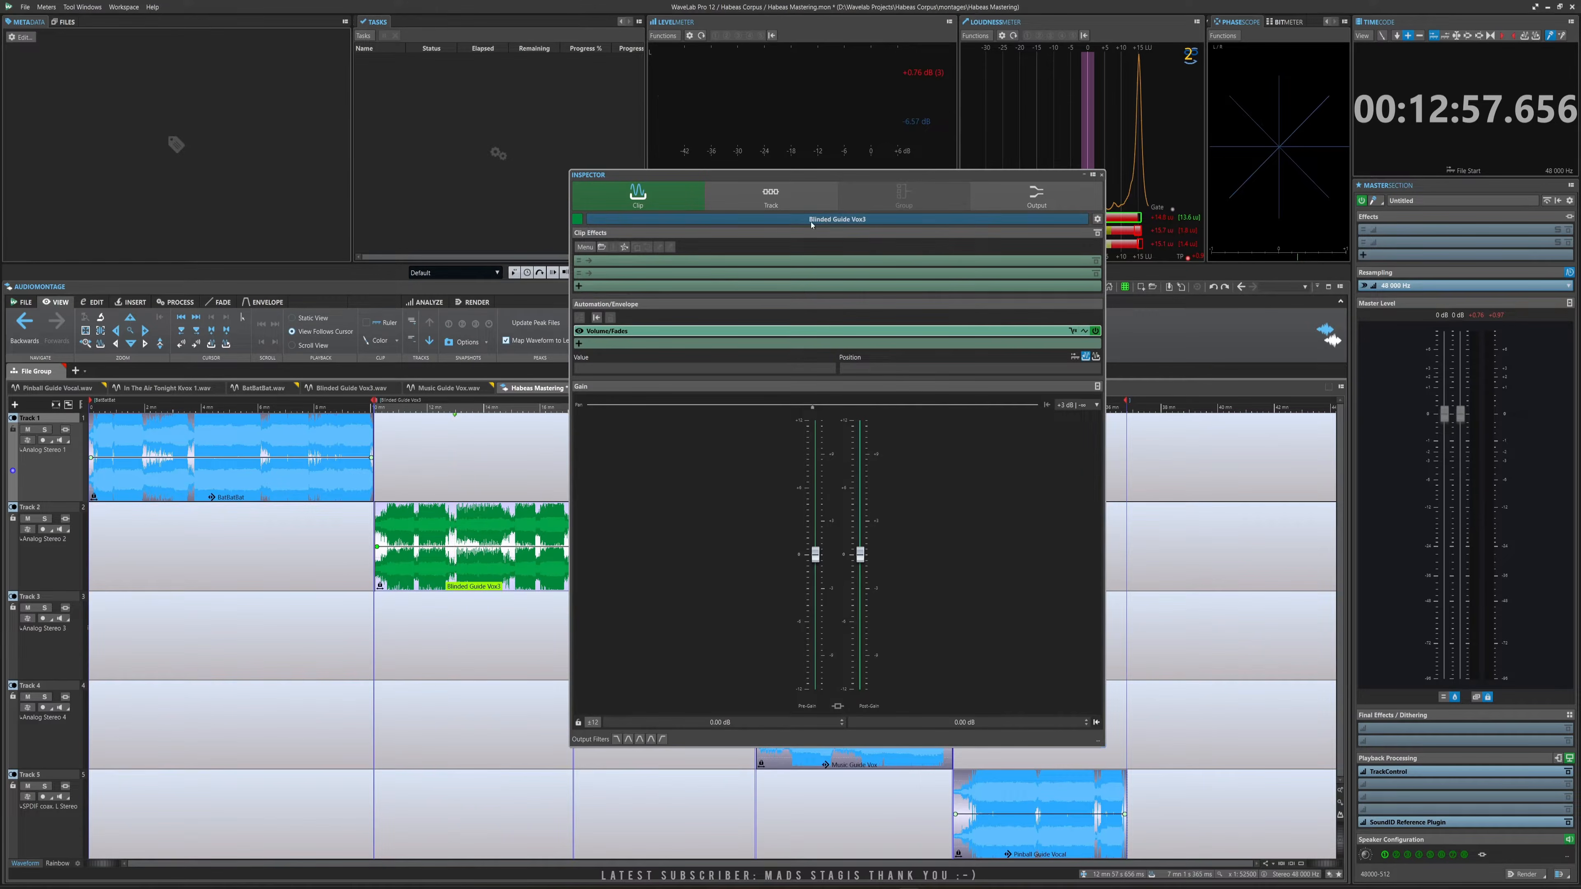
{"action": "left_click", "coordinate": [321, 452]}
{"action": "left_click", "coordinate": [422, 546]}
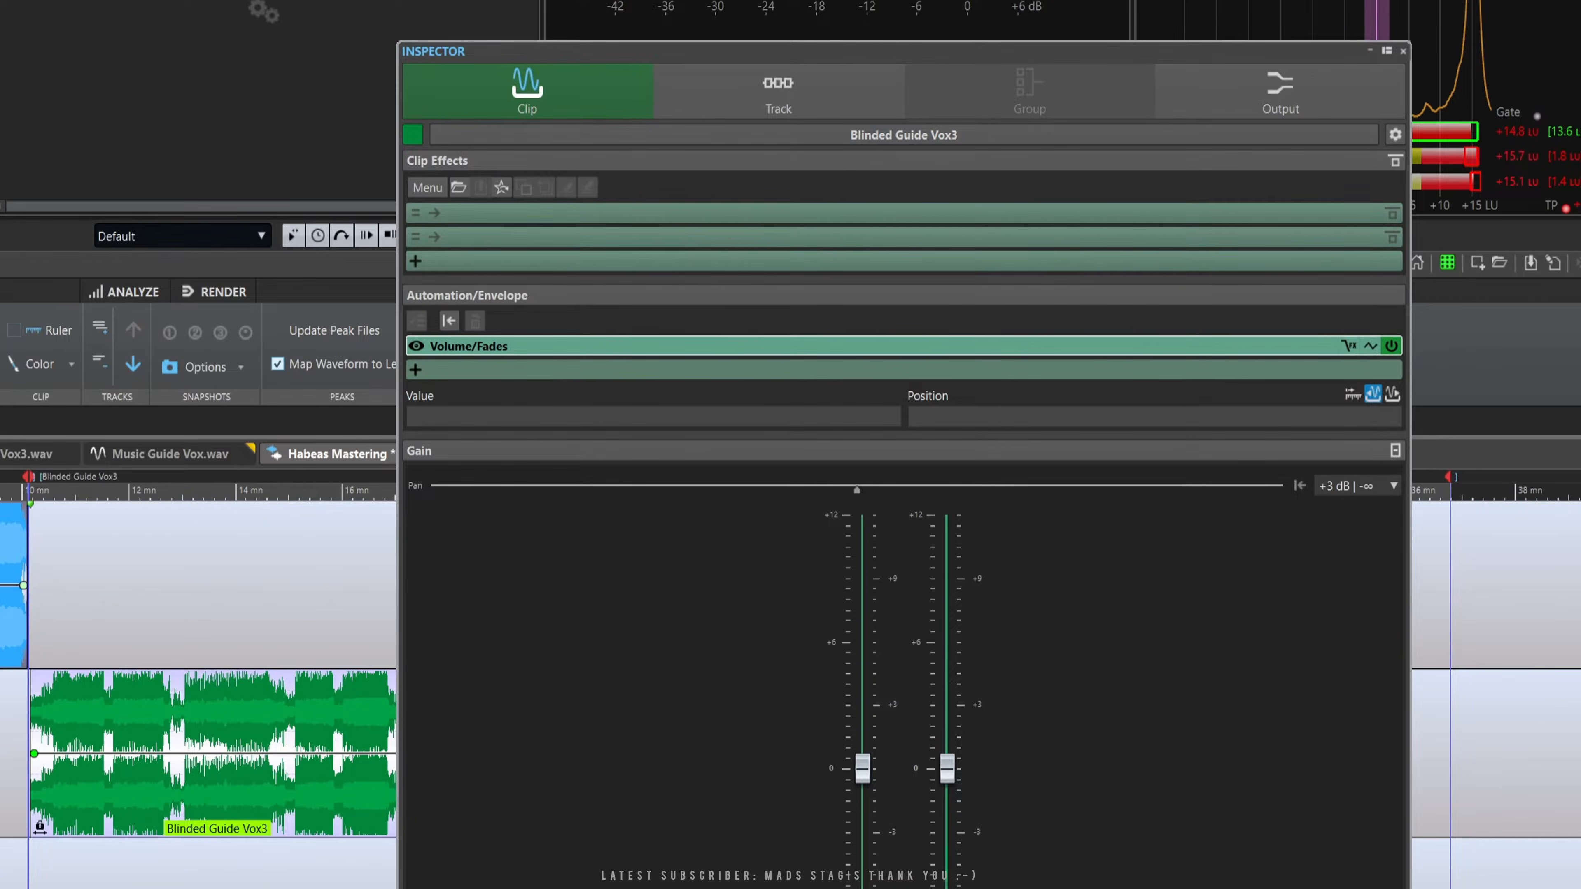
{"action": "left_click", "coordinate": [1431, 885]}
{"action": "left_click", "coordinate": [1431, 885]}
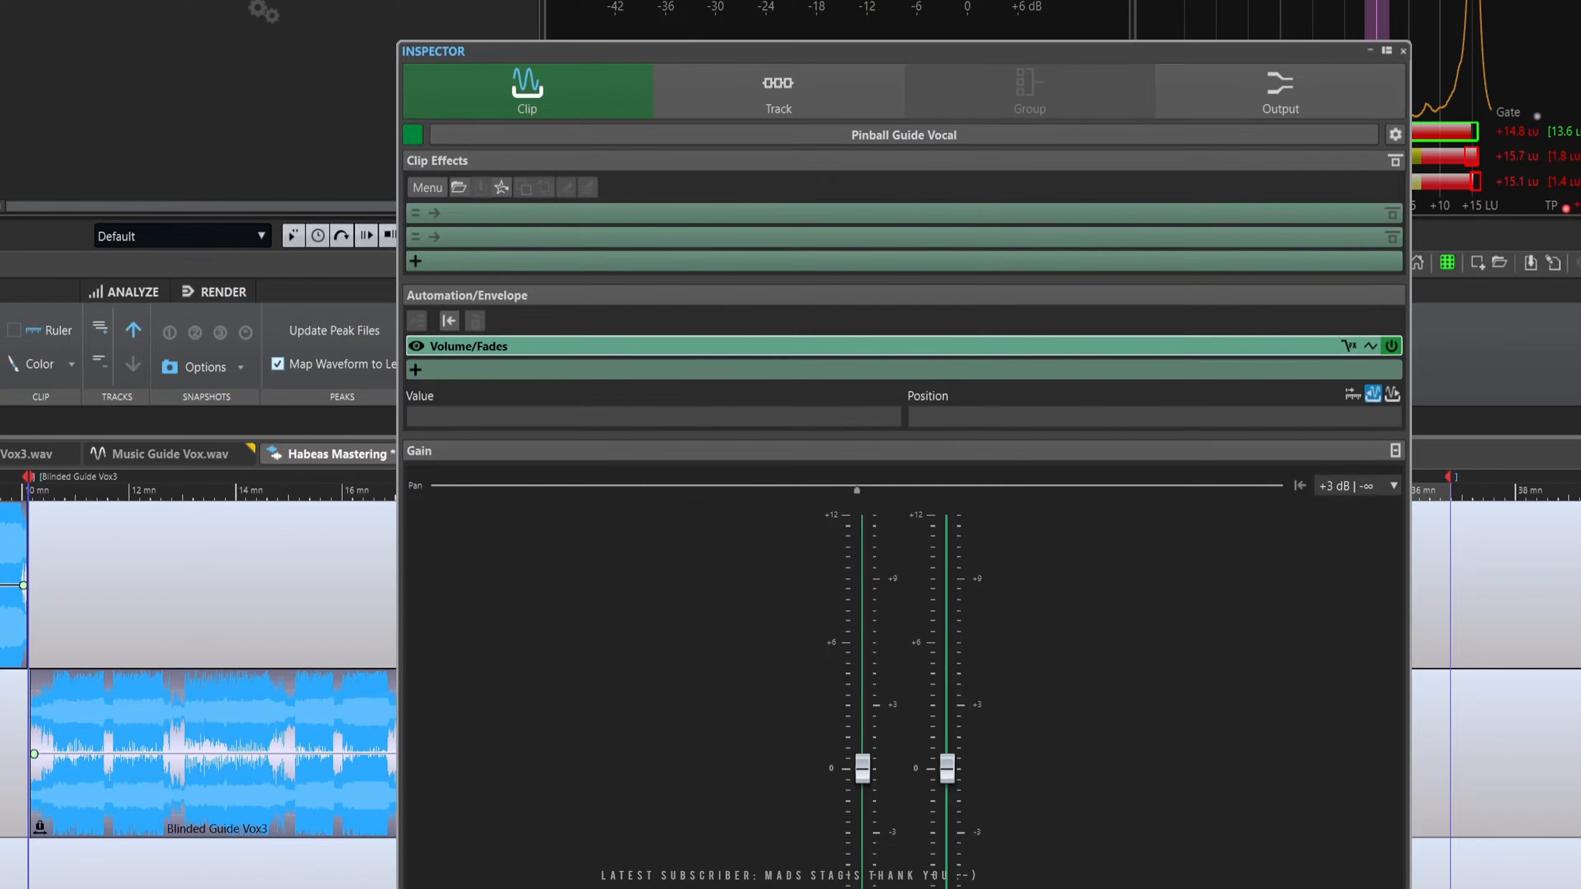
{"action": "left_click", "coordinate": [281, 782]}
{"action": "left_click", "coordinate": [4, 589]}
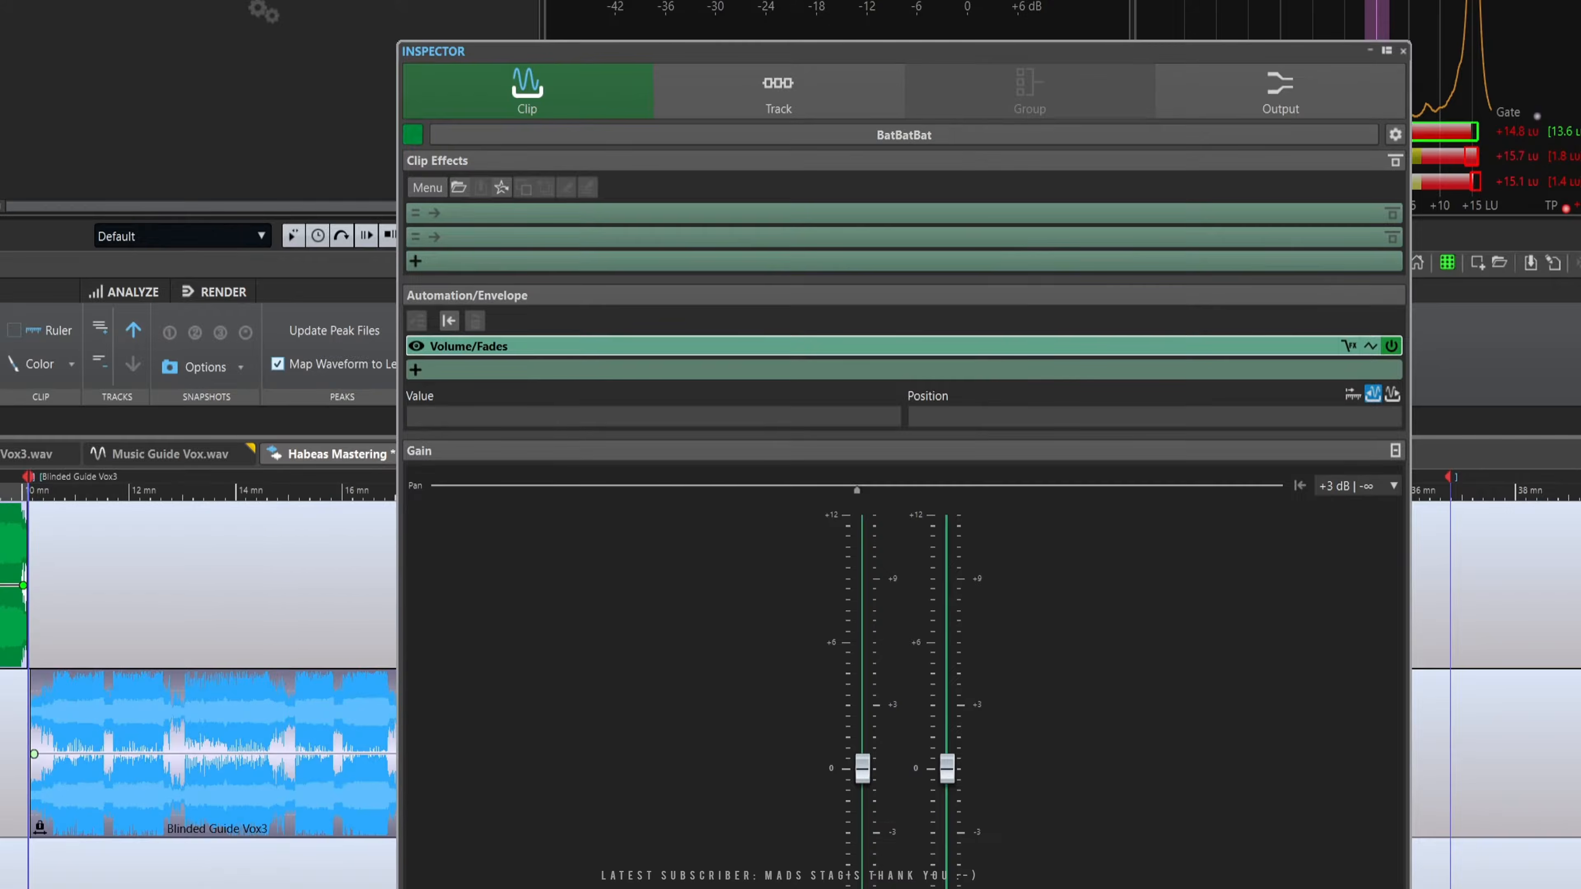
Set the Inspector to track level and select tracks 1 to 5 in turn to examine their effects and gain.
{"action": "left_click", "coordinate": [809, 90]}
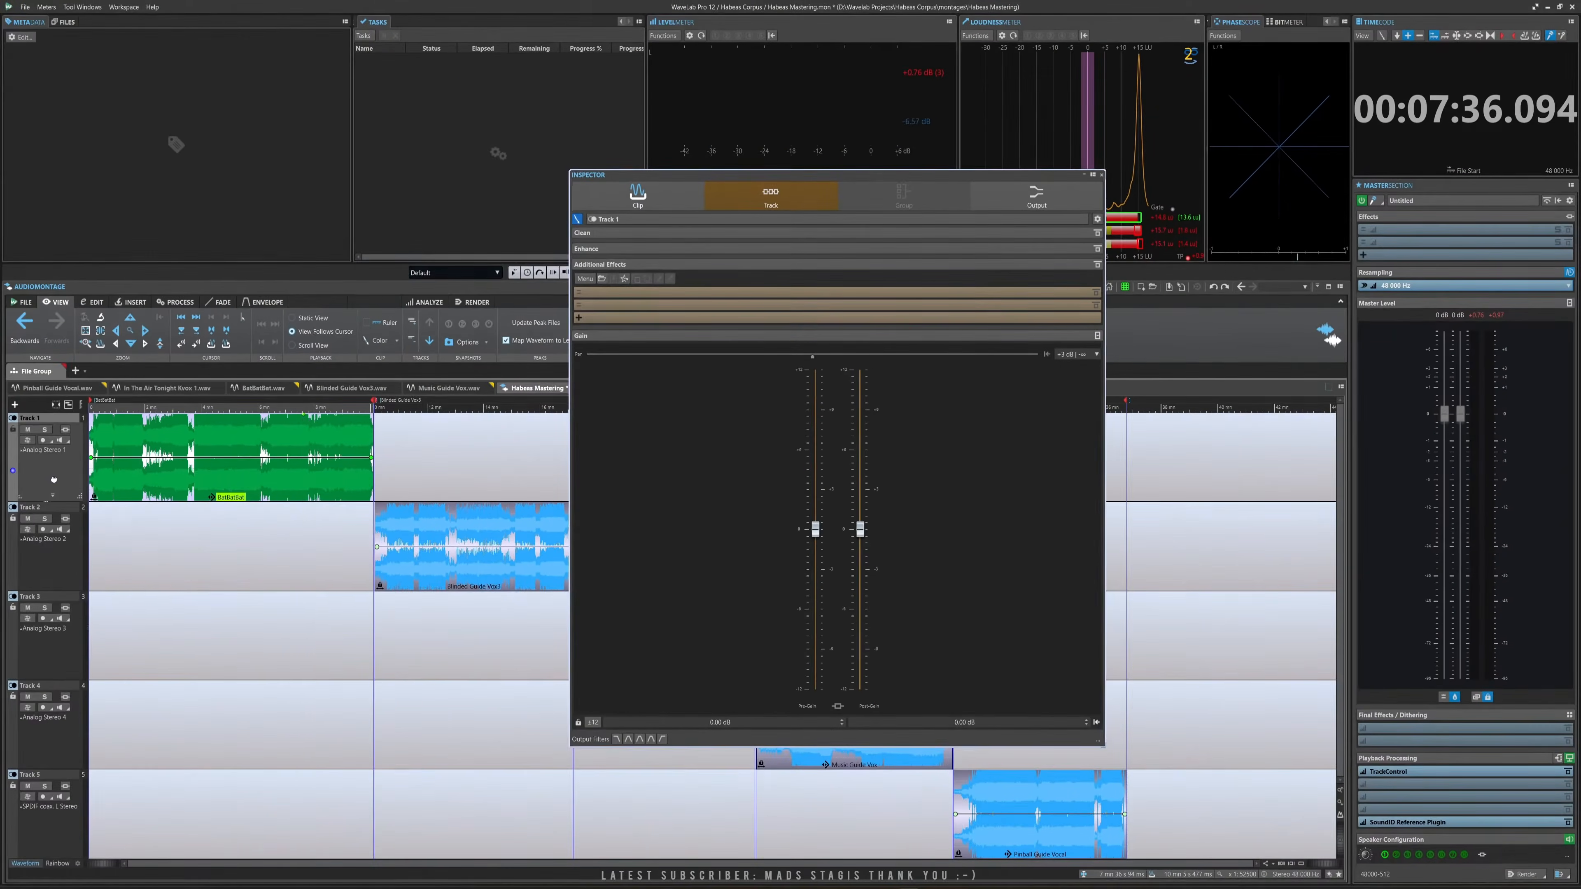
{"action": "left_click", "coordinate": [6, 491]}
{"action": "left_click", "coordinate": [36, 571]}
{"action": "left_click", "coordinate": [38, 634]}
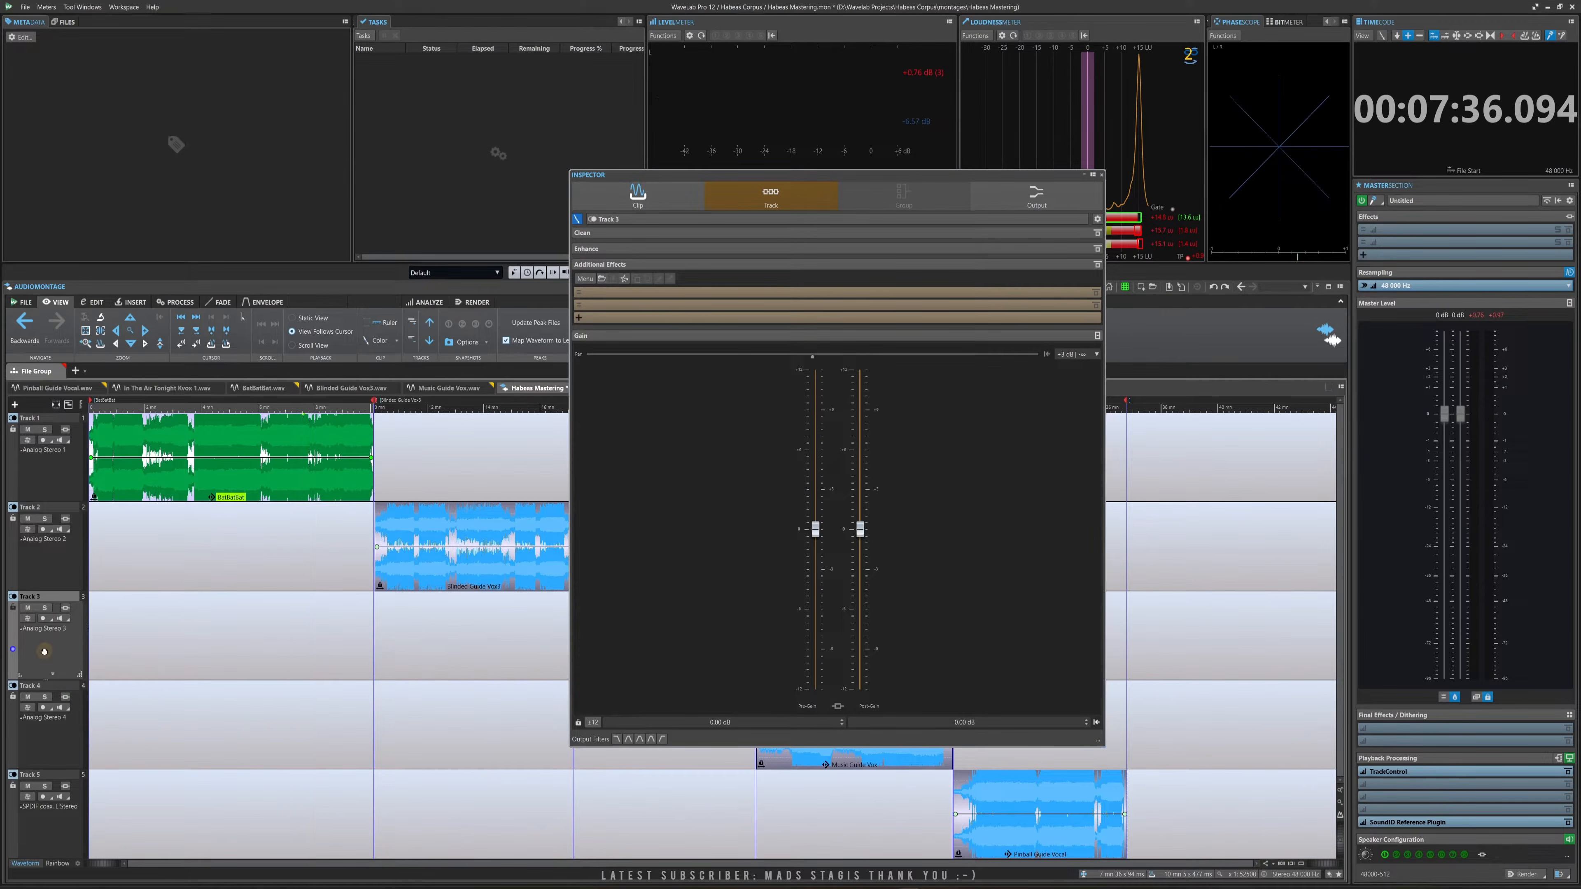
{"action": "left_click", "coordinate": [64, 745]}
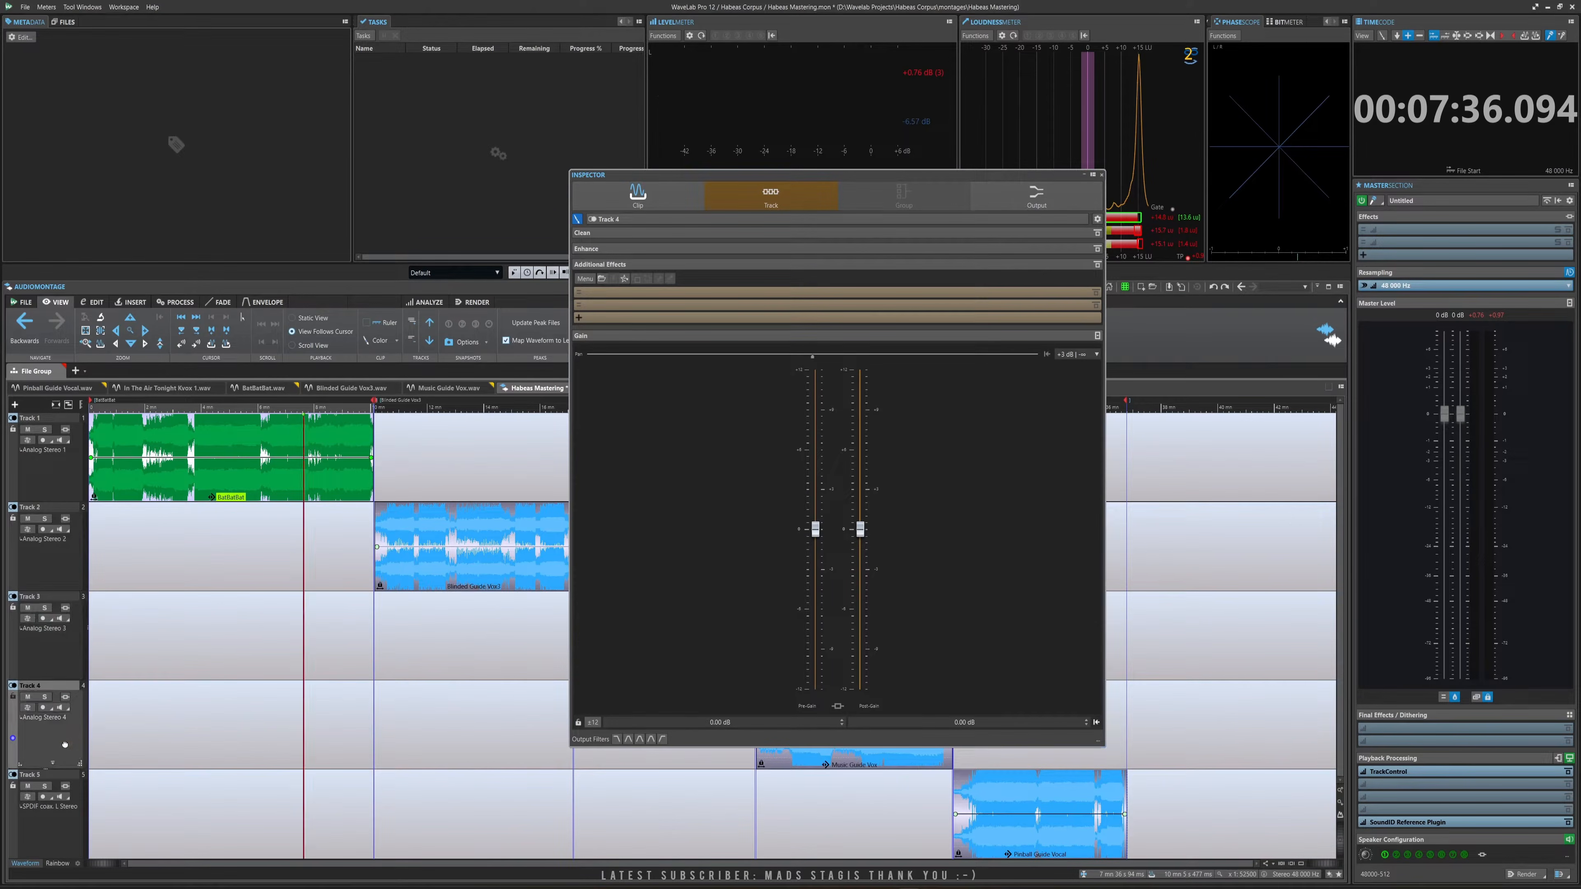
{"action": "left_click", "coordinate": [49, 821]}
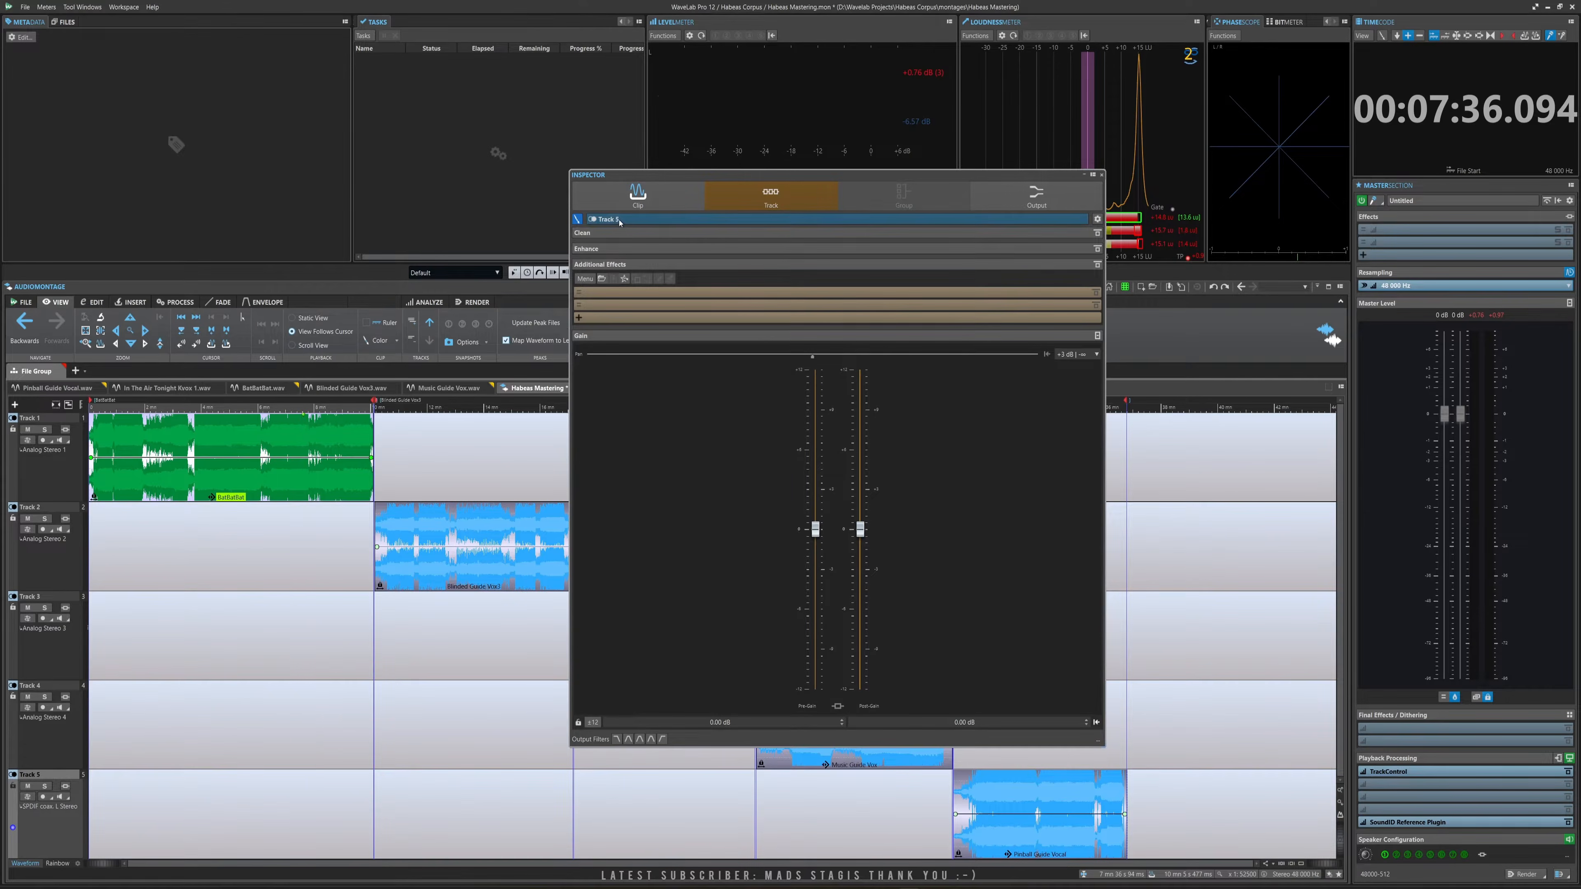
Select track 1, examine the montage output's Master Effects and gain in the Inspector, and return to clip level.
{"action": "left_click", "coordinate": [69, 489]}
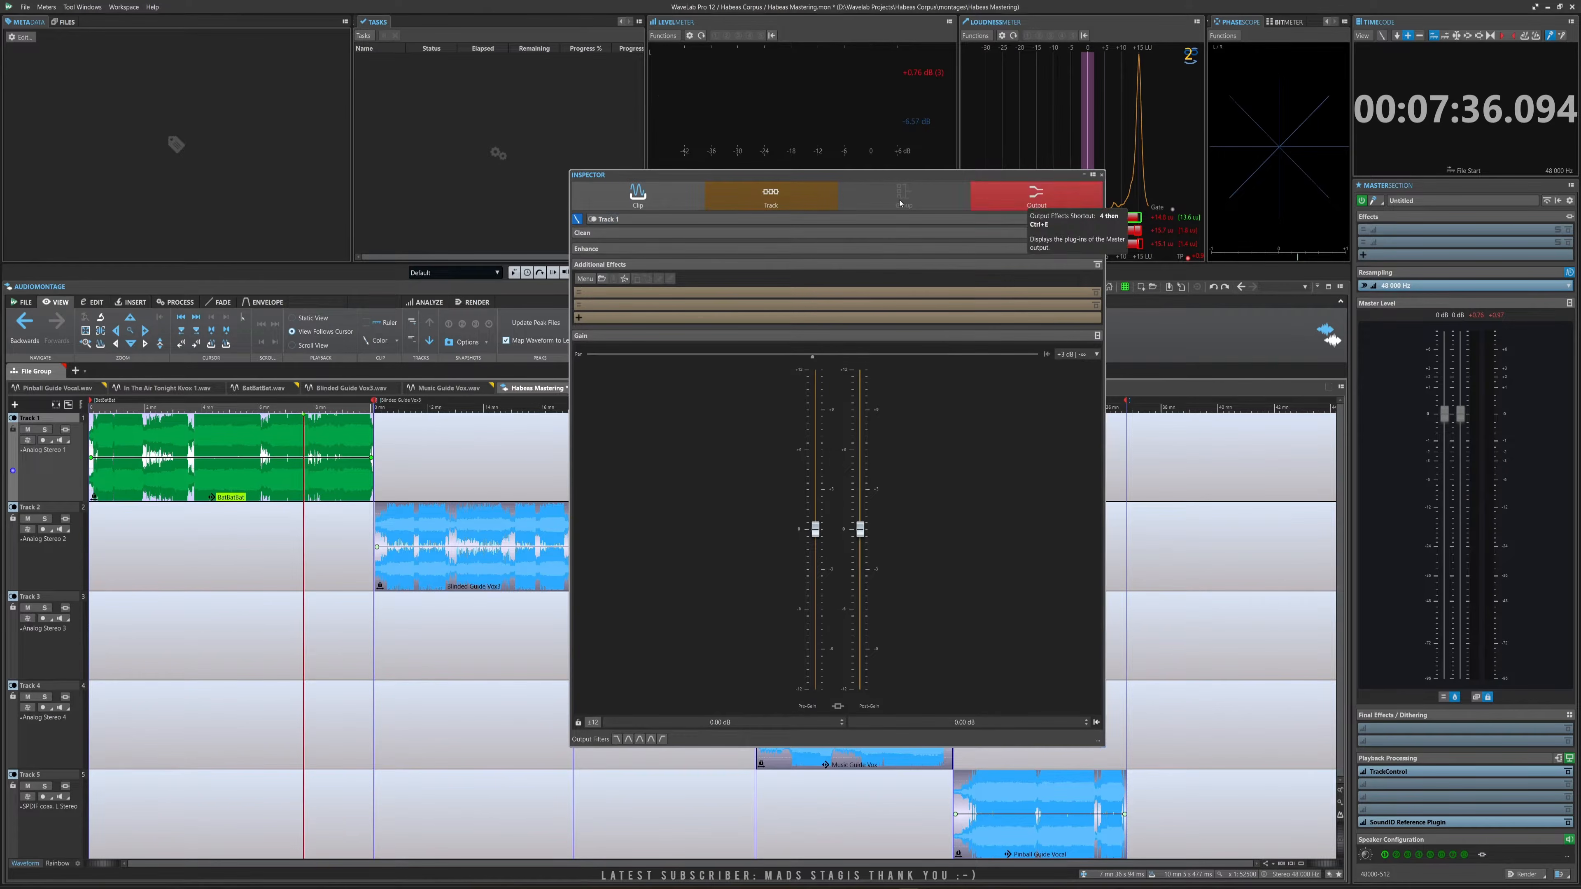
{"action": "left_click", "coordinate": [1019, 205]}
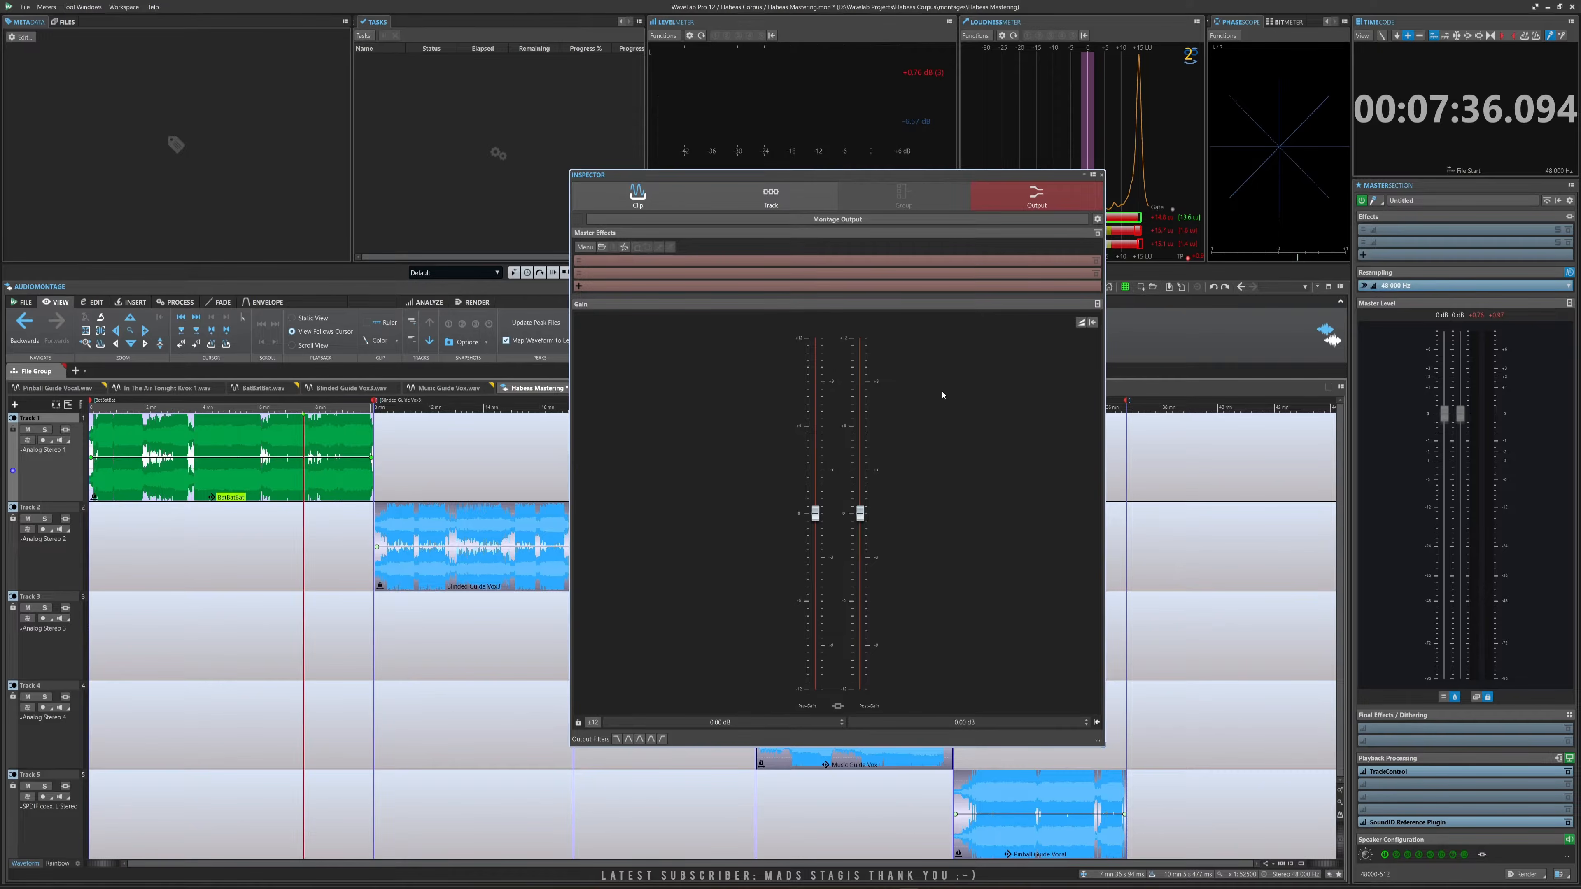
{"action": "left_click", "coordinate": [650, 200]}
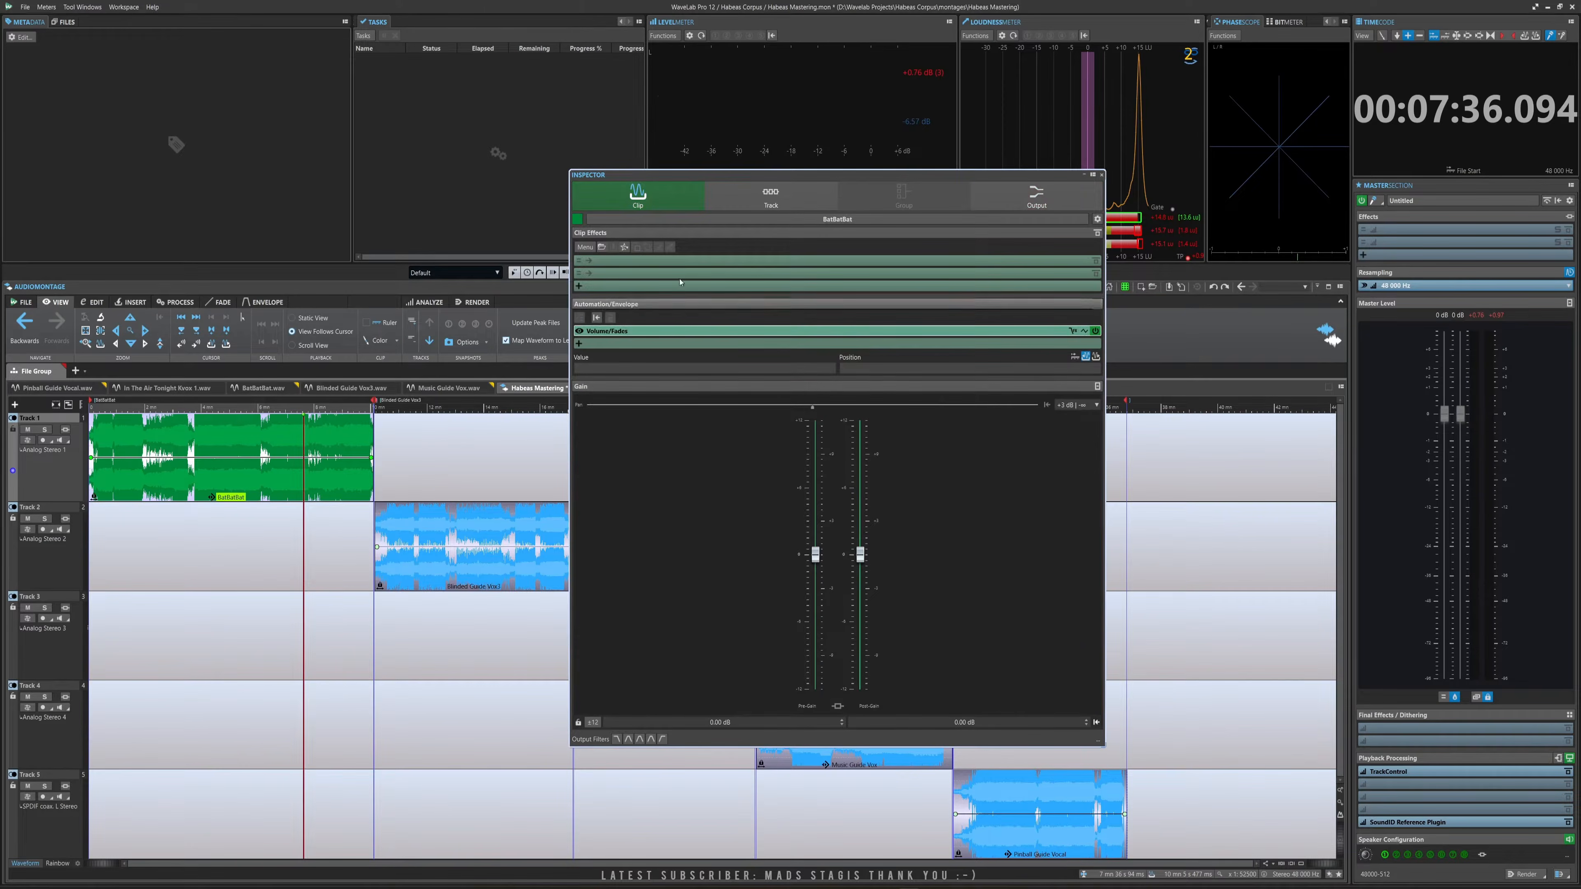
Add the FabFilter Pro-Q 3 equalizer to the BatBatBat clip's effects and move its window over the Inspector.
{"action": "left_click", "coordinate": [677, 266]}
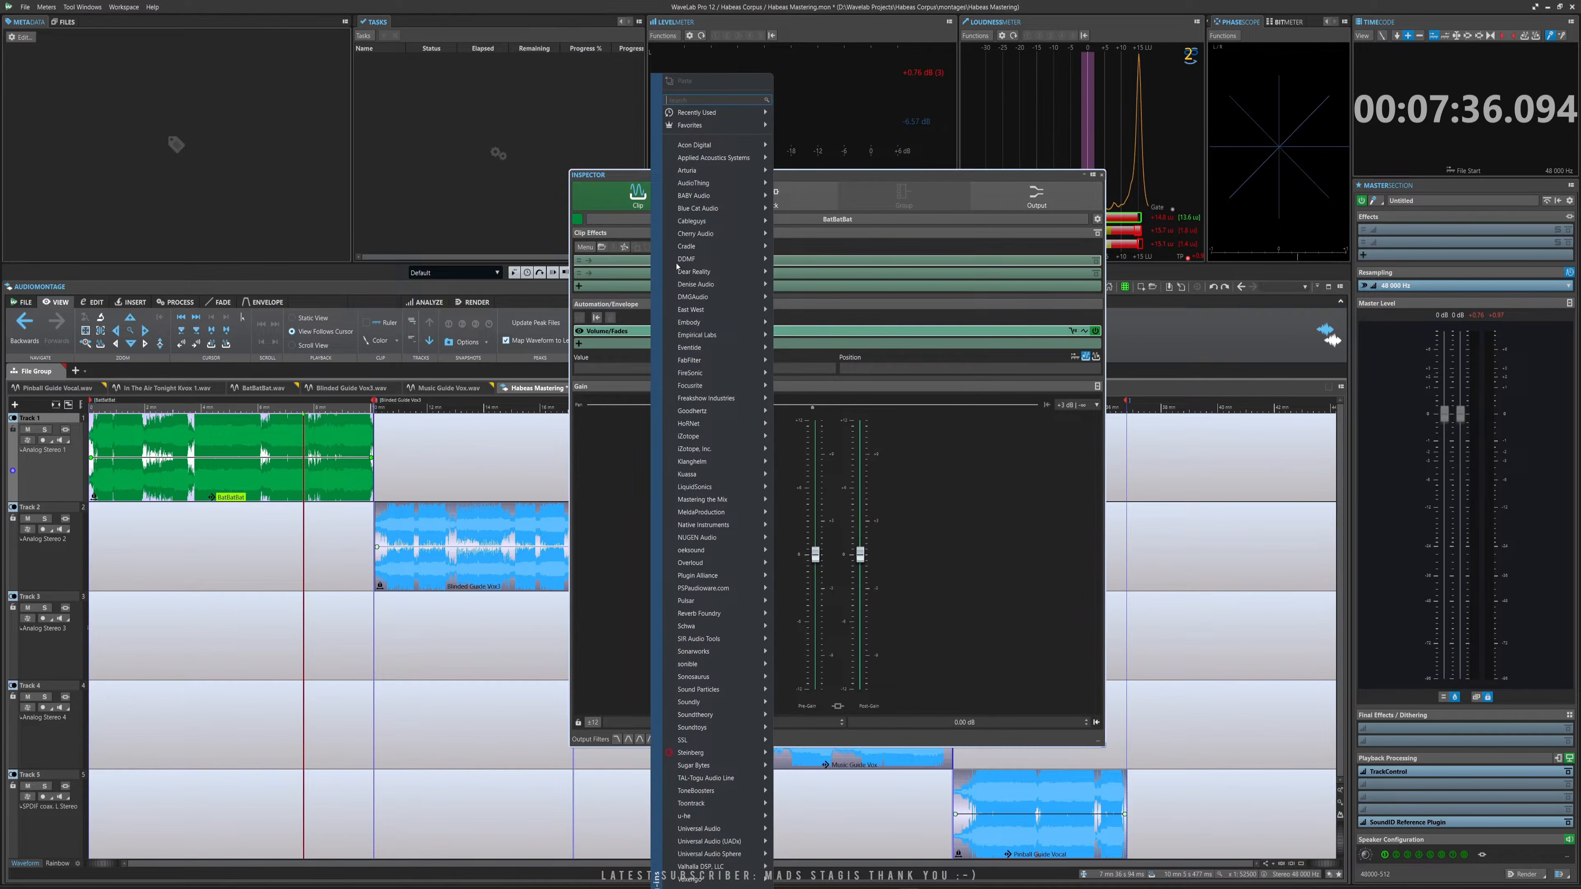
{"action": "type", "text": "eq"}
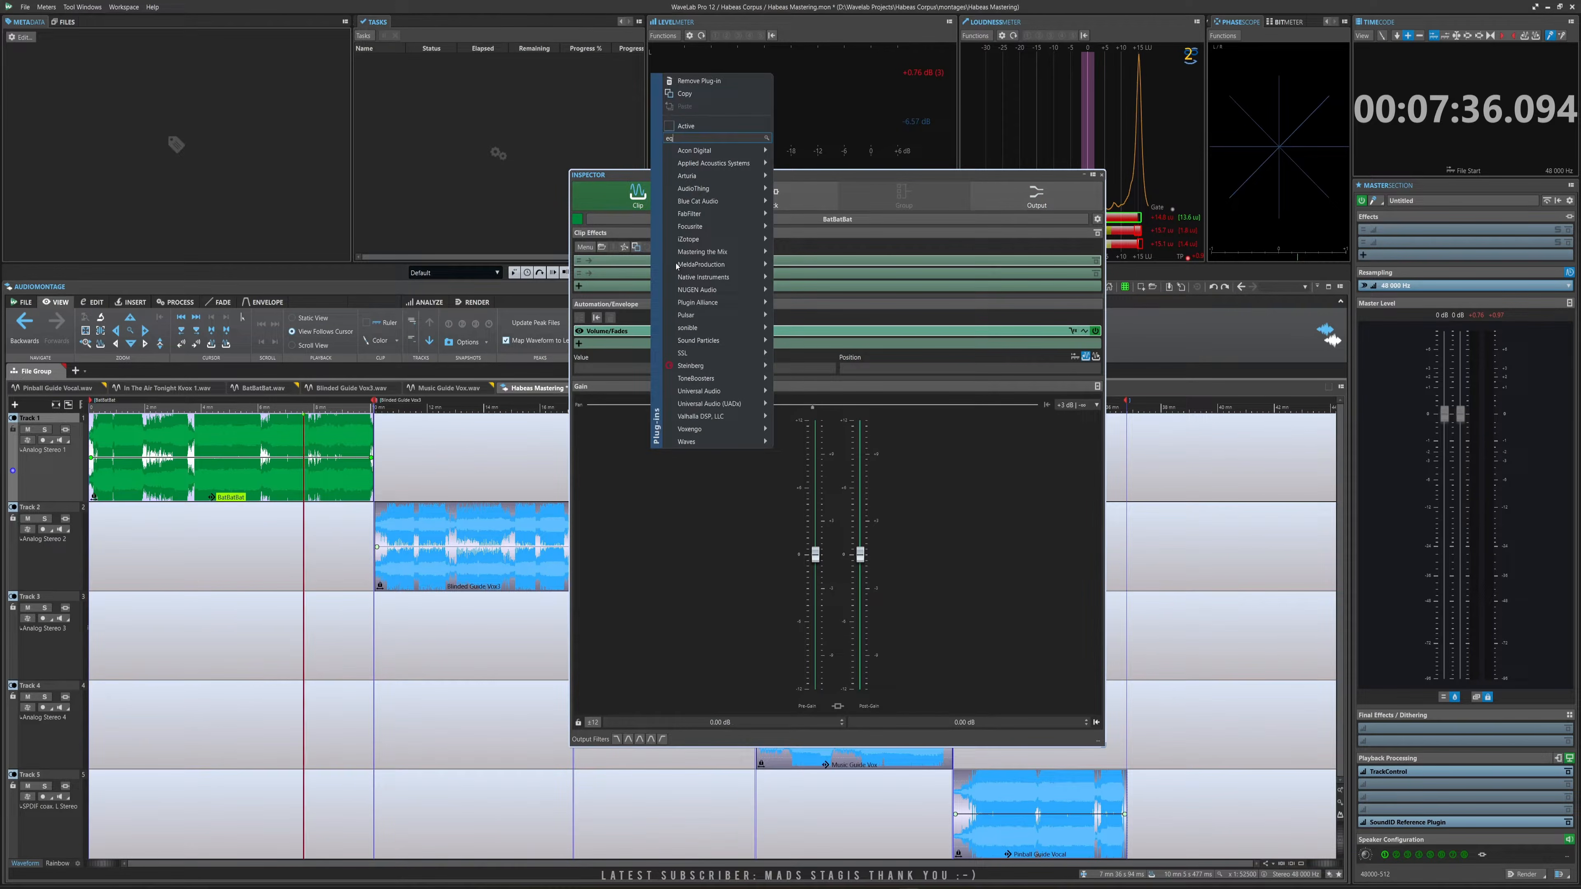
{"action": "mouse_move", "coordinate": [735, 214]}
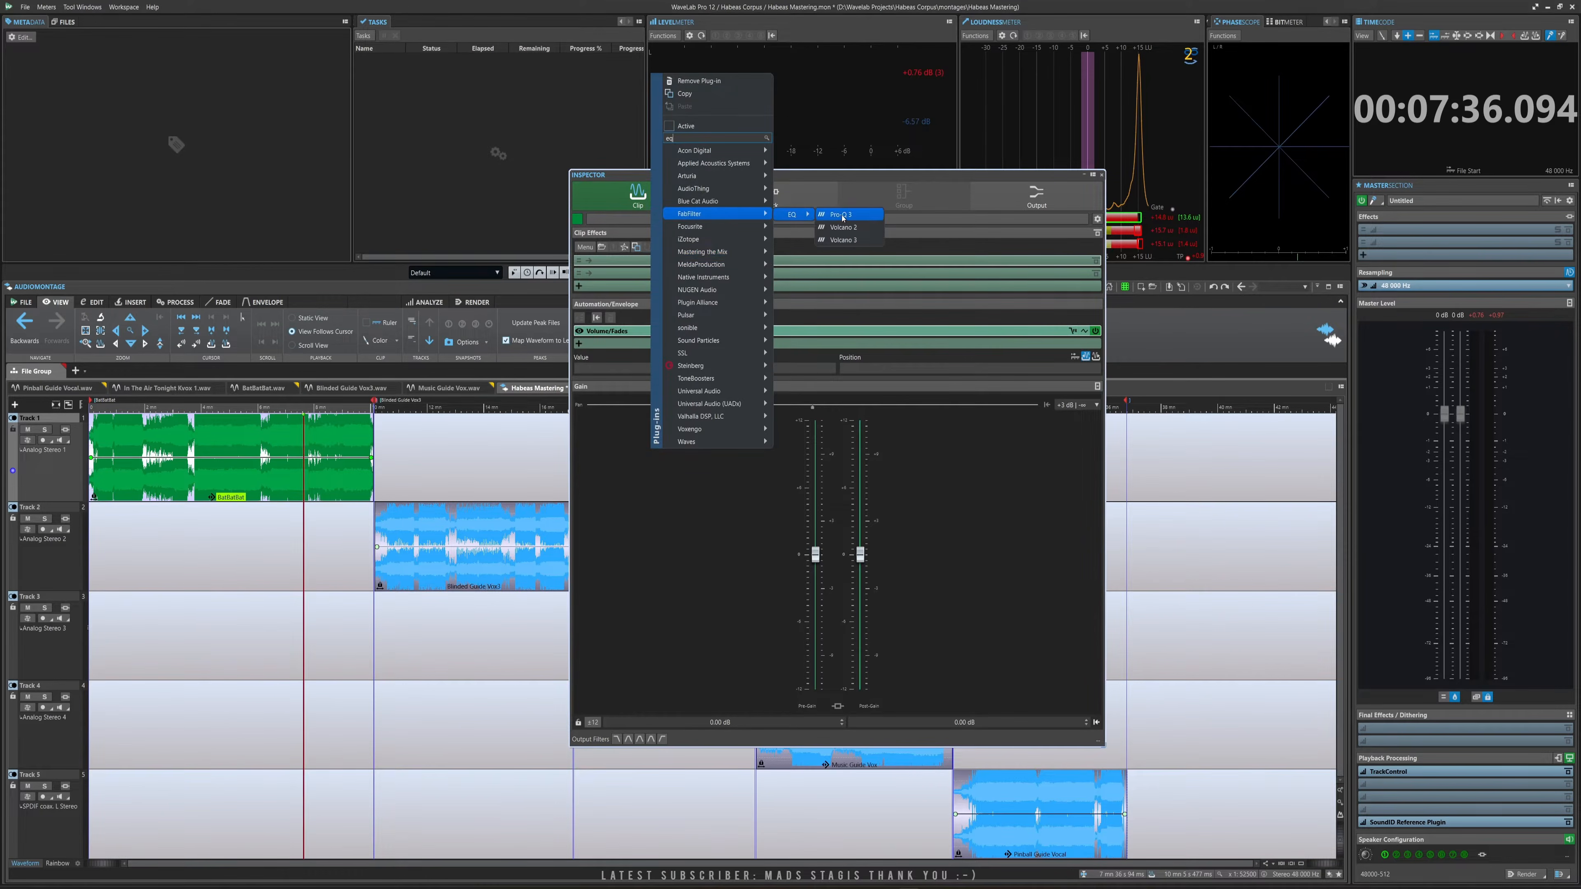
{"action": "left_click", "coordinate": [843, 215]}
{"action": "left_click_drag", "start_coordinate": [536, 142], "coordinate": [968, 228]}
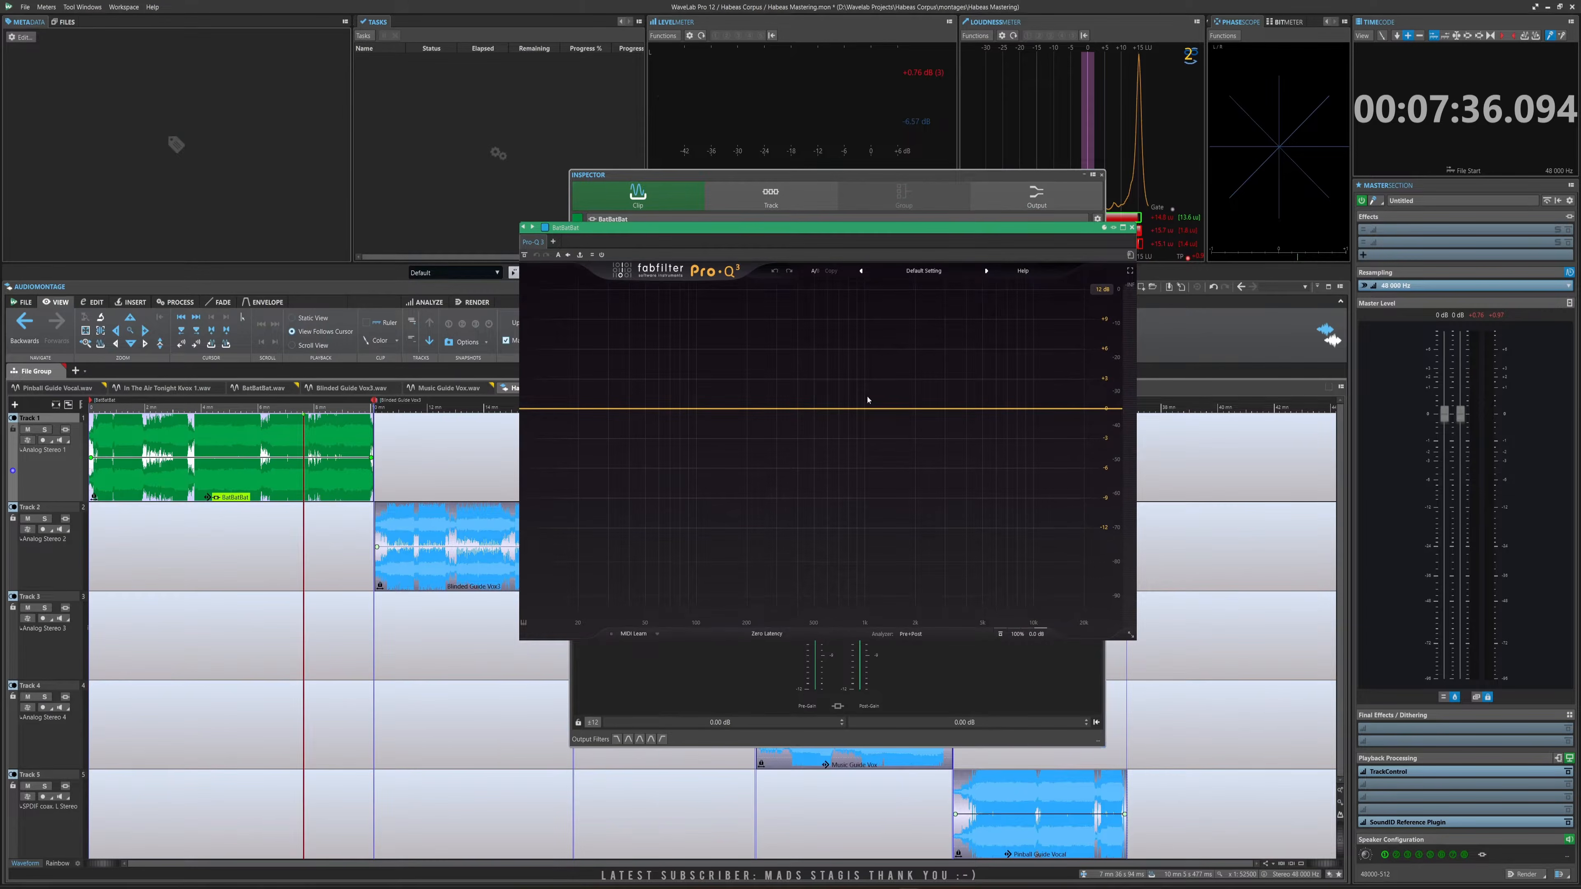
Shape the Pro-Q 3 curve with a low cut bell, a mid cut bell and a high boost bell, and audition the clip.
{"action": "left_click_drag", "start_coordinate": [806, 410], "coordinate": [793, 463]}
{"action": "left_click_drag", "start_coordinate": [649, 409], "coordinate": [630, 453]}
{"action": "left_click_drag", "start_coordinate": [1022, 413], "coordinate": [974, 378]}
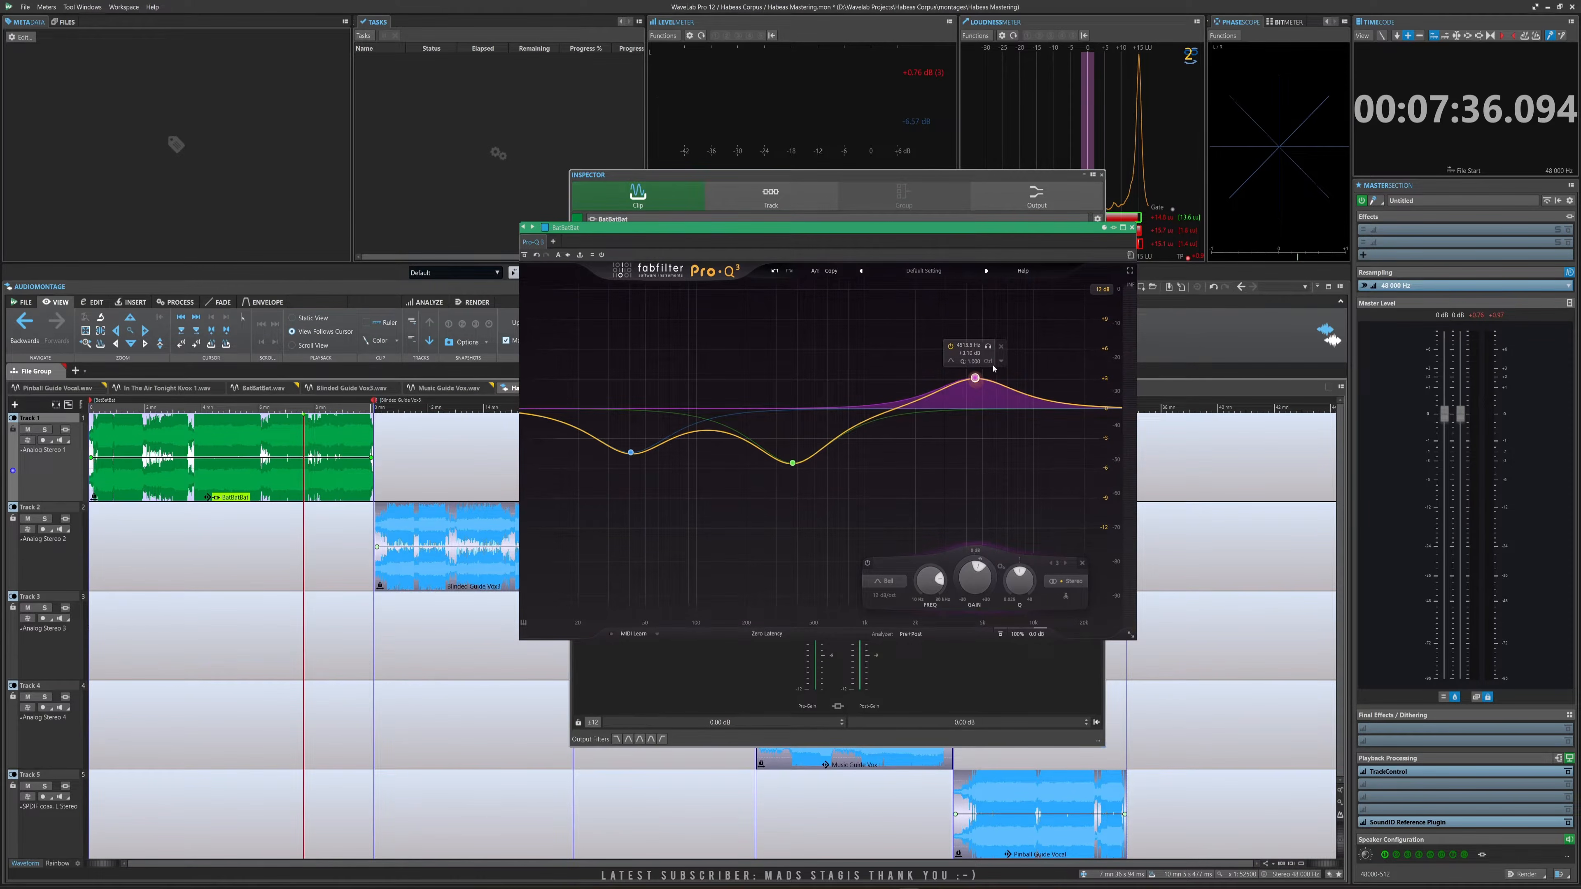
{"action": "left_click", "coordinate": [1131, 227]}
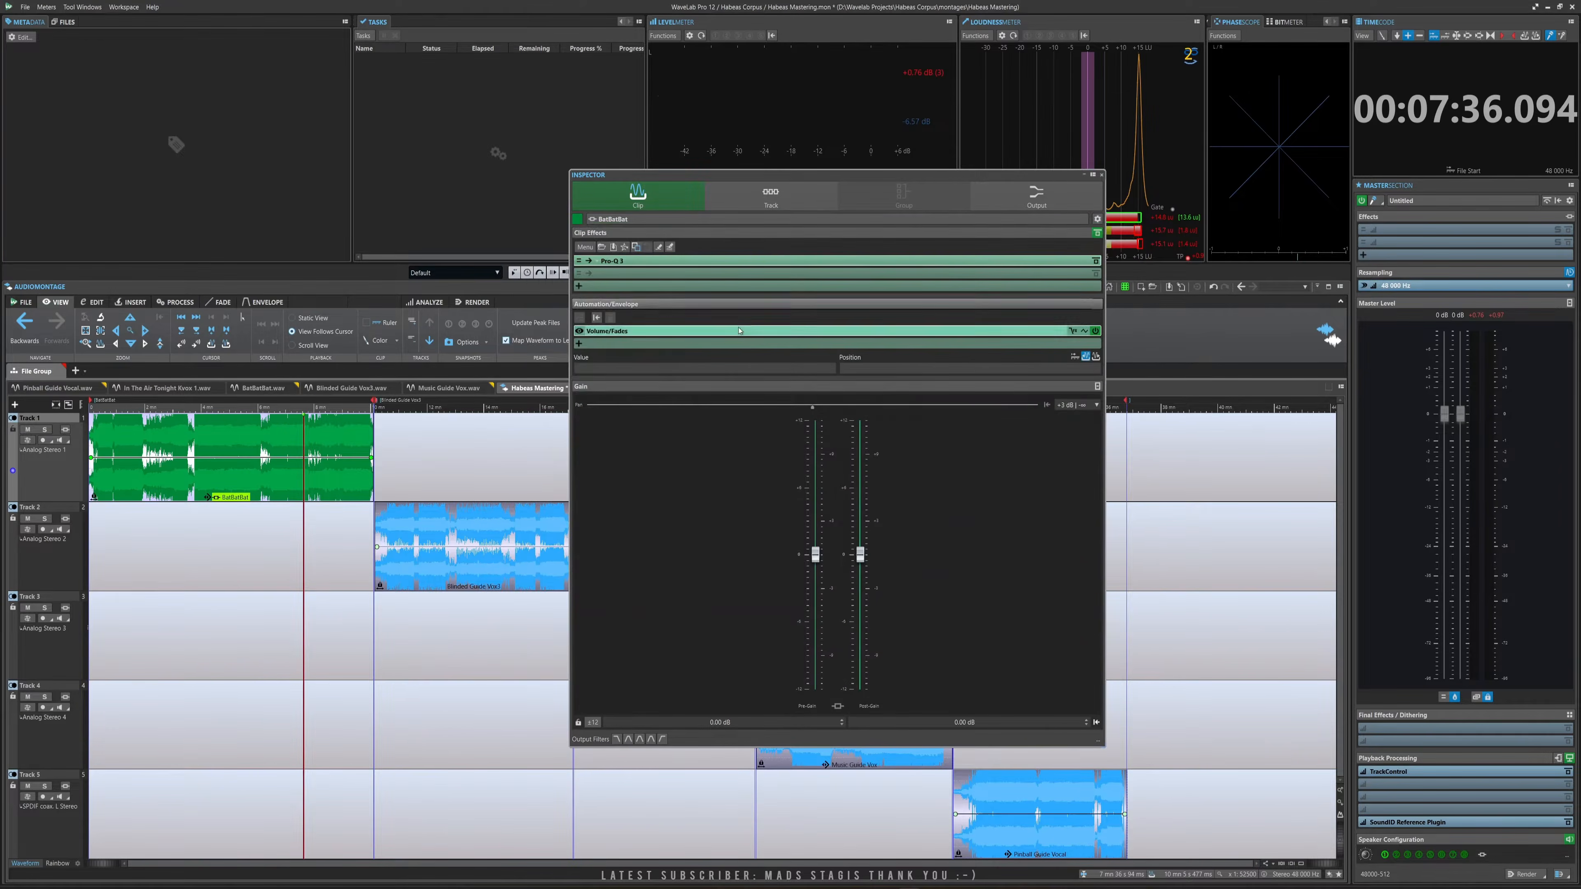
{"action": "key", "text": "space"}
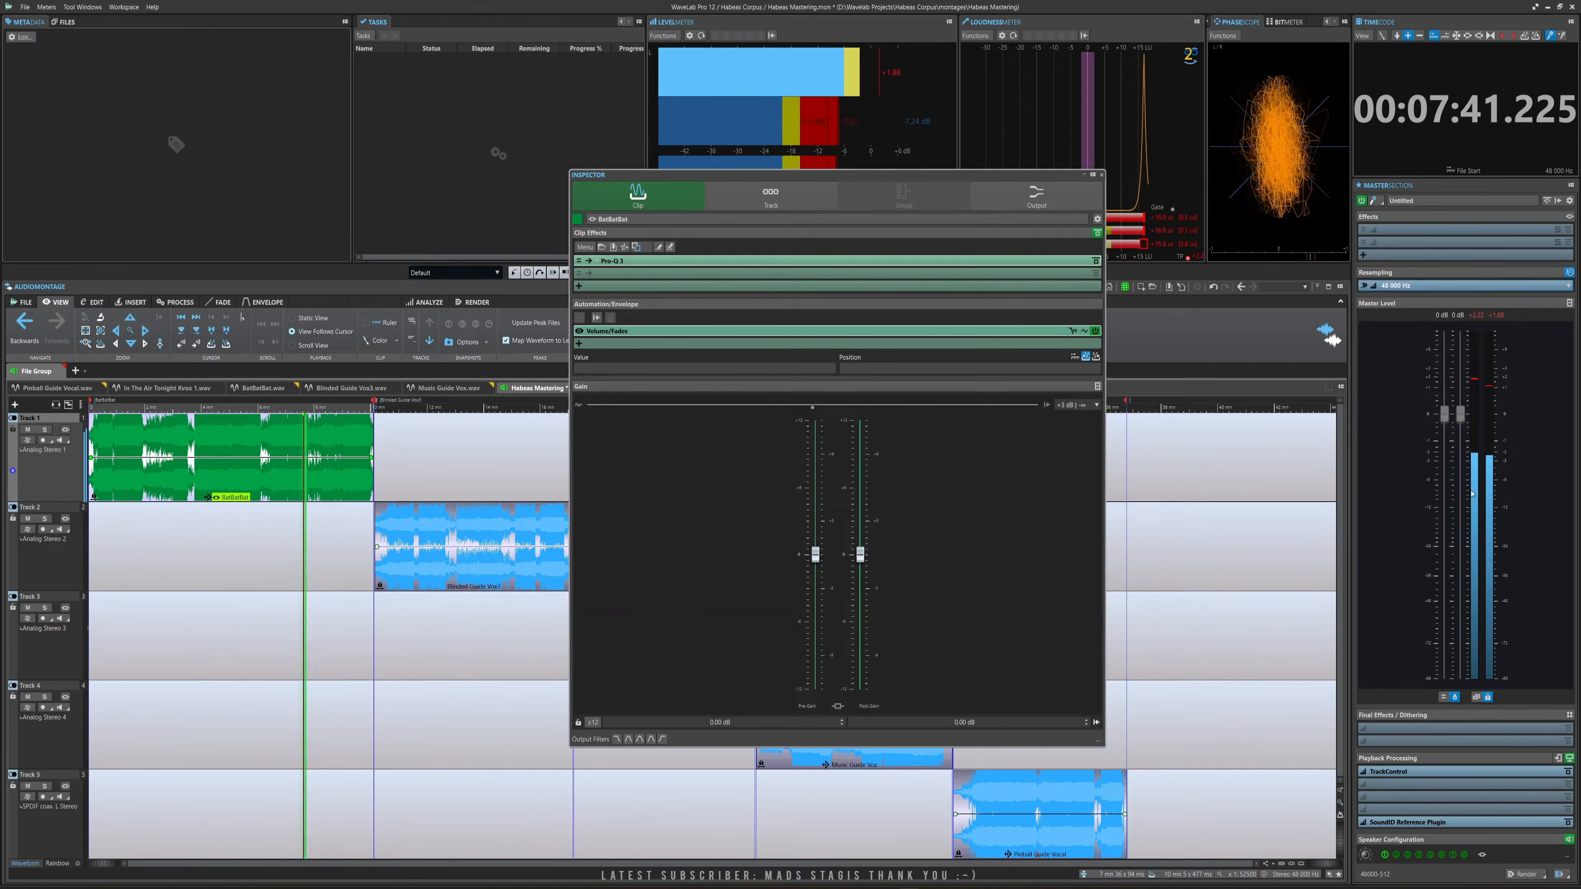
{"action": "key", "text": "space"}
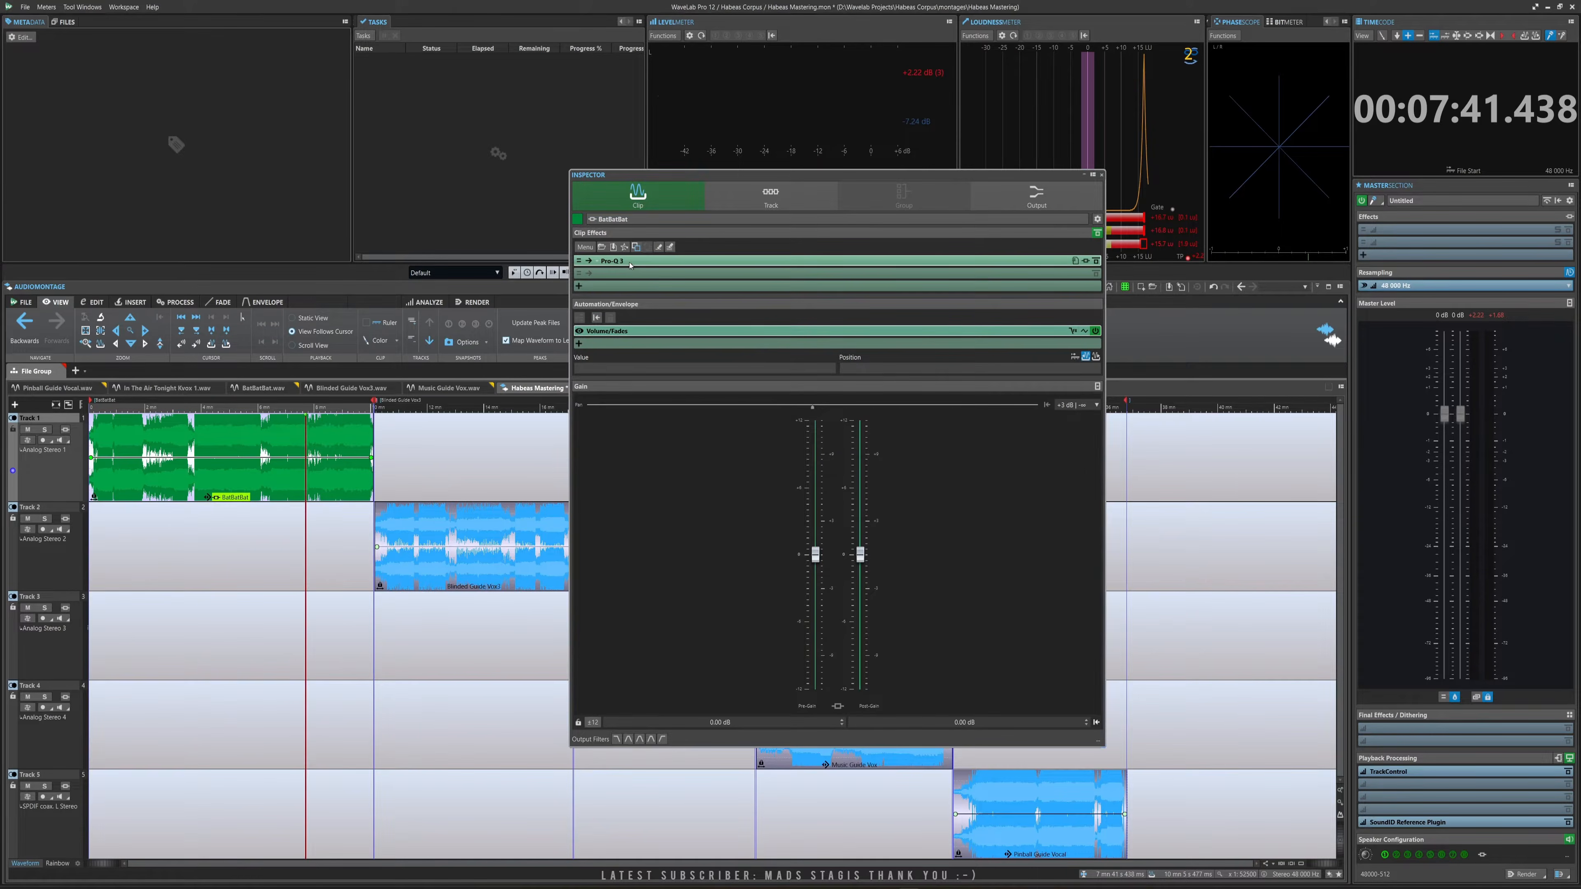
Select the Blinded Guide Vox3 and BatBatBat clips alternately to compare their individual clip effects.
{"action": "left_click", "coordinate": [481, 576]}
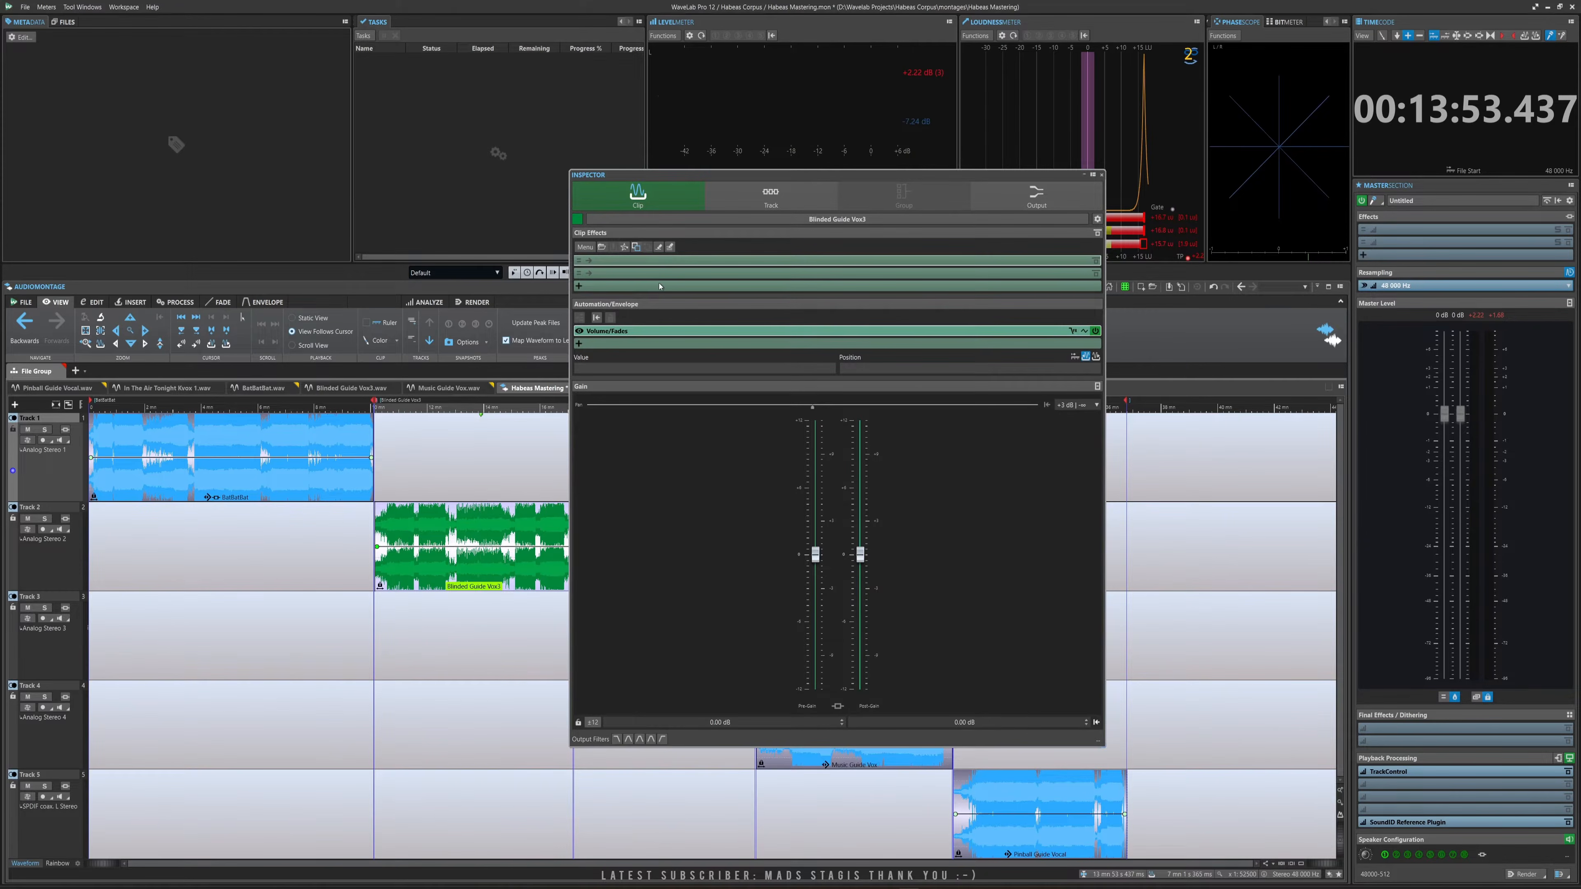
{"action": "left_click", "coordinate": [342, 488]}
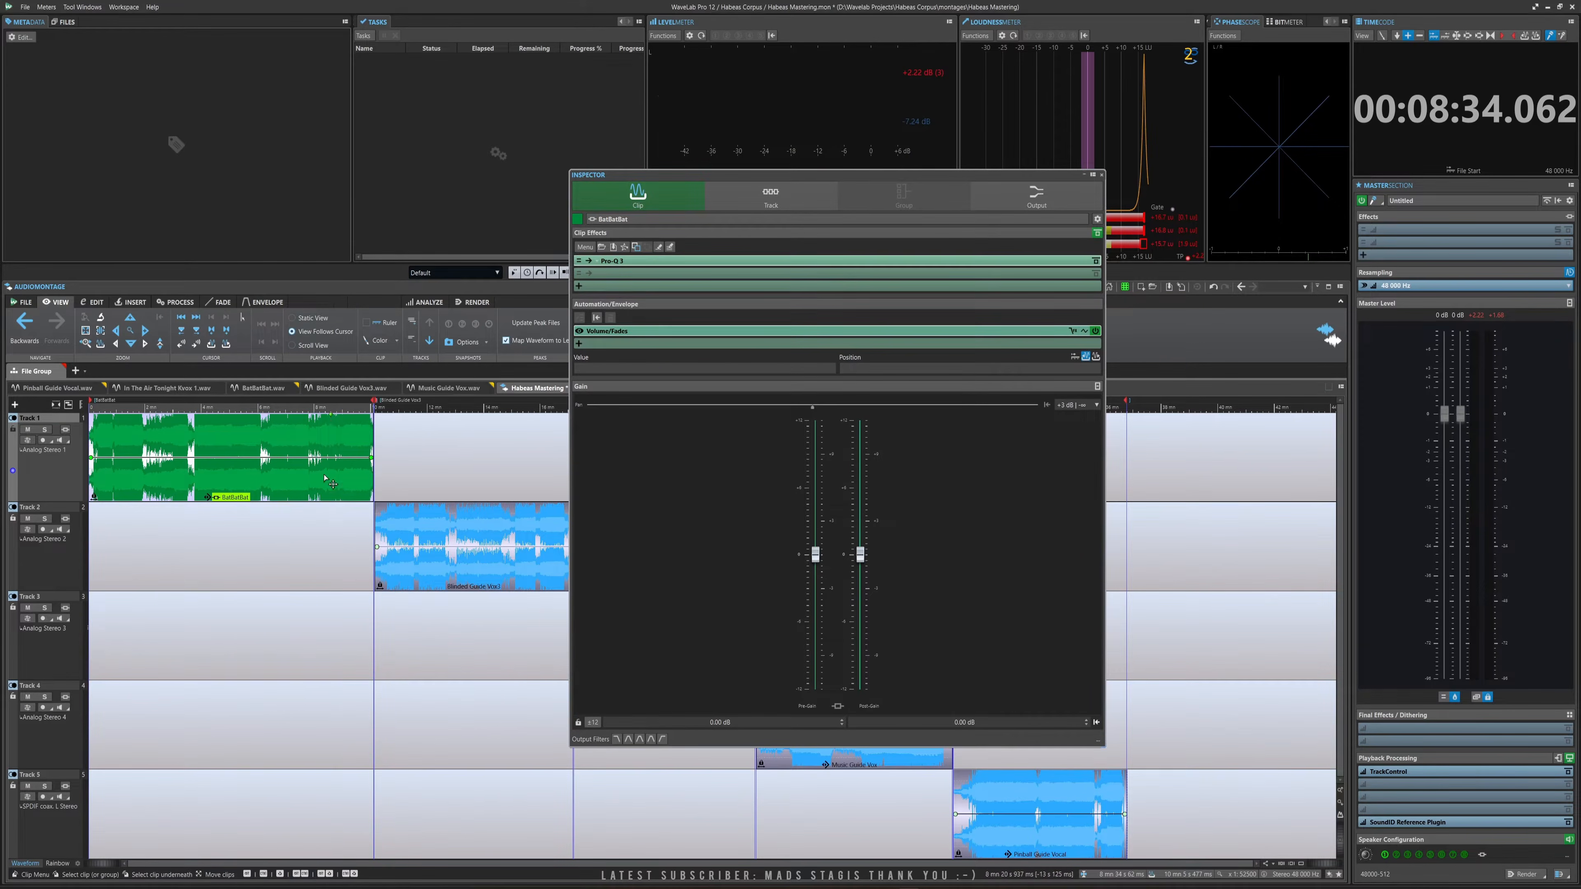
{"action": "left_click", "coordinate": [513, 576]}
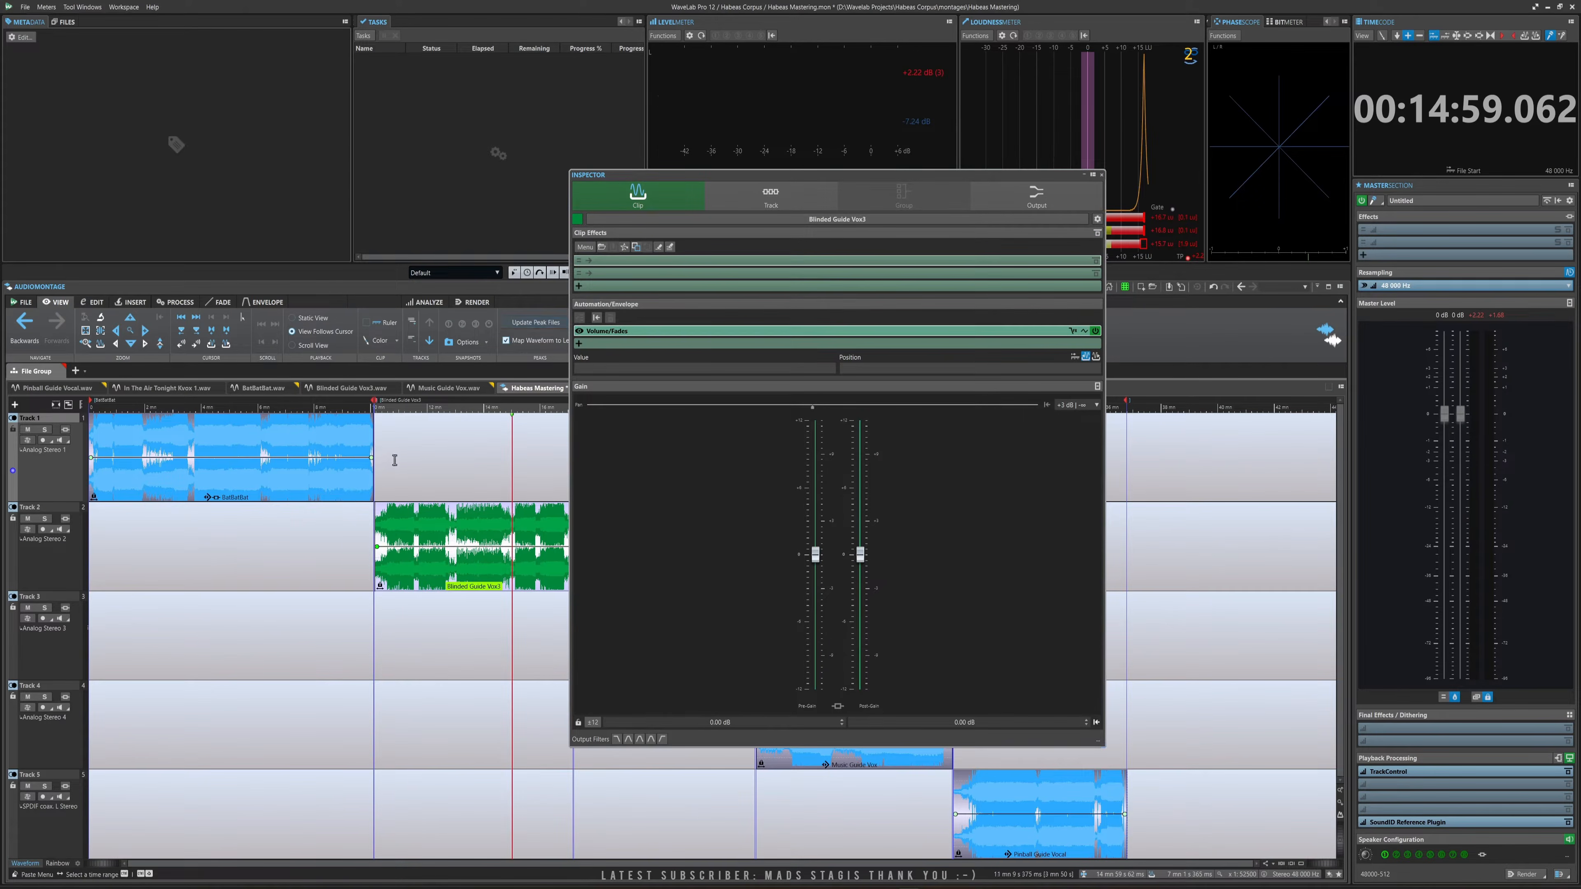
{"action": "left_click", "coordinate": [357, 493]}
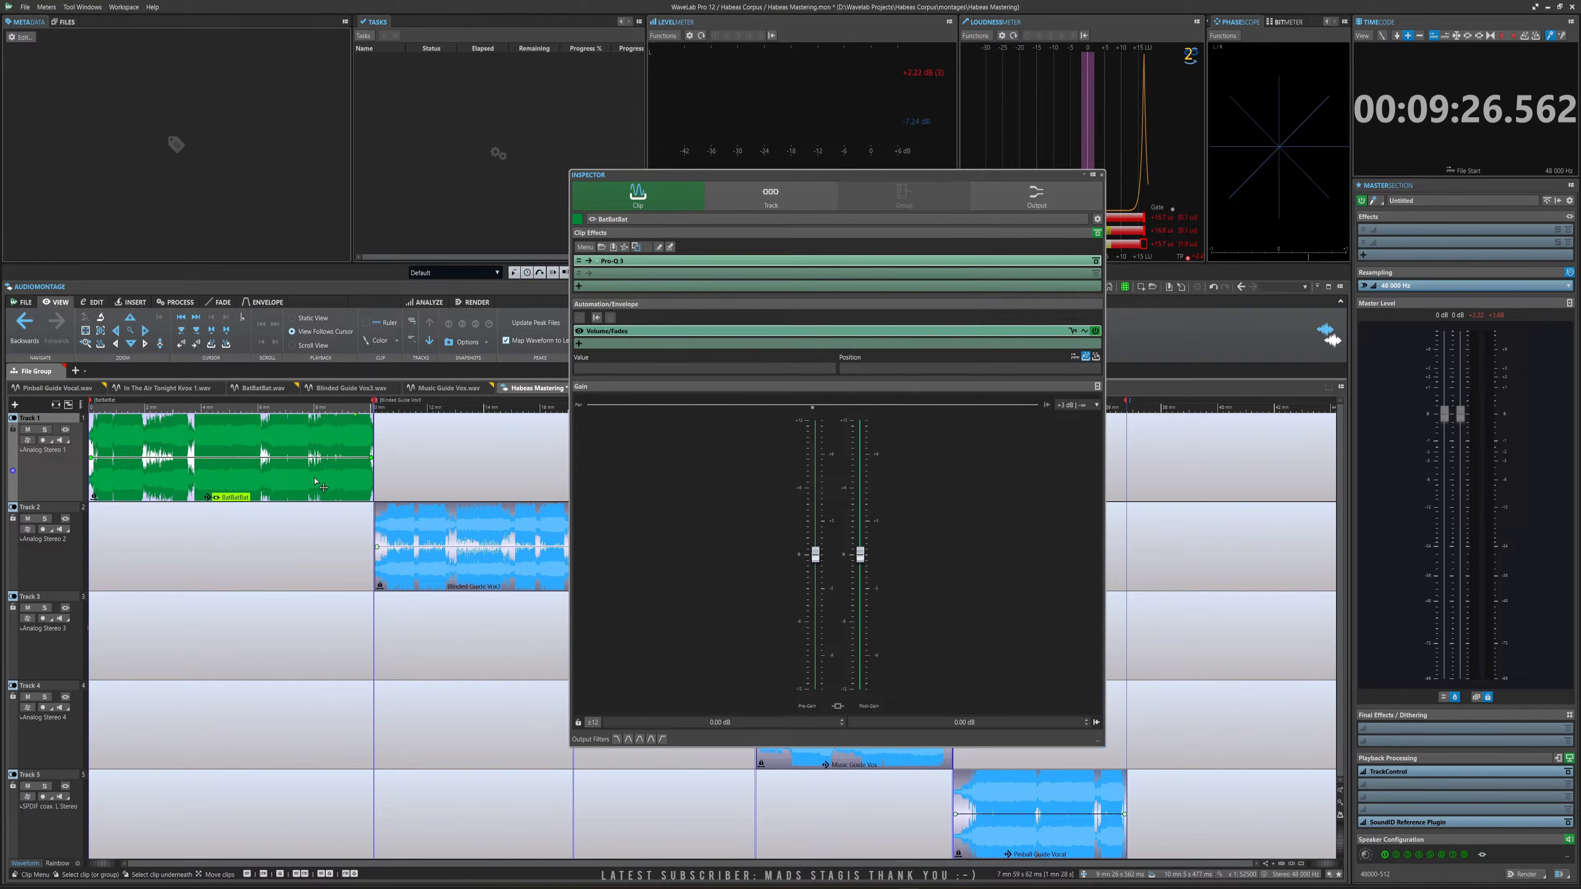
Load a saved mastering plug-in chain with BASSROOM, Monofilter4, MIXROOM, HG-2MS and smartLimit from the Zeitgeist folder onto the BatBatBat clip.
{"action": "left_click", "coordinate": [647, 273]}
{"action": "left_click", "coordinate": [586, 471]}
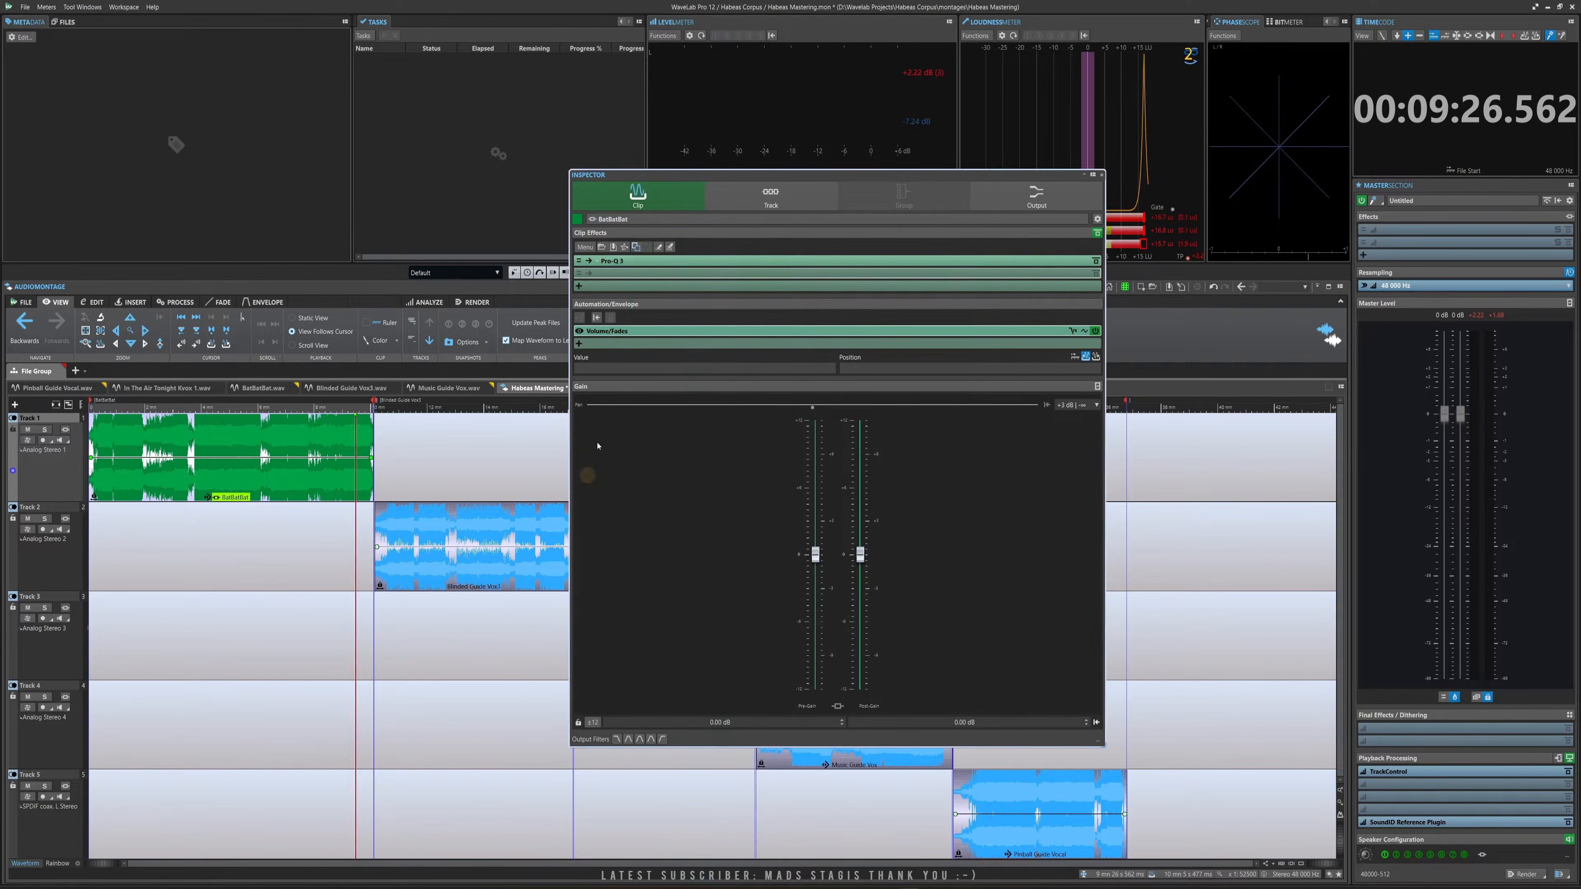
{"action": "left_click", "coordinate": [657, 287]}
{"action": "left_click", "coordinate": [591, 439]}
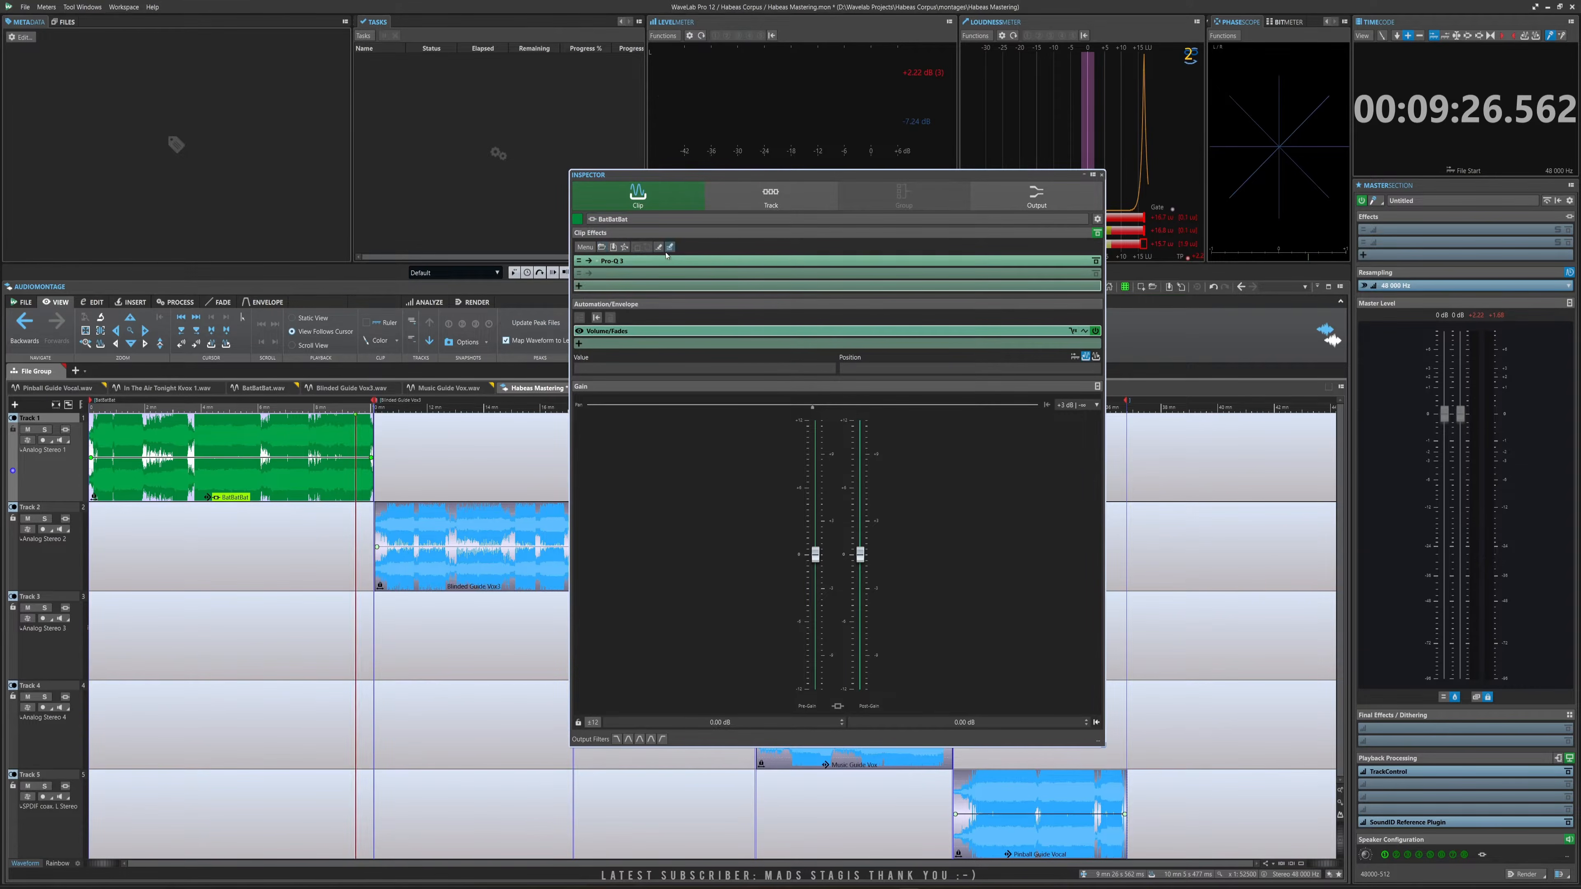
{"action": "left_click", "coordinate": [602, 247]}
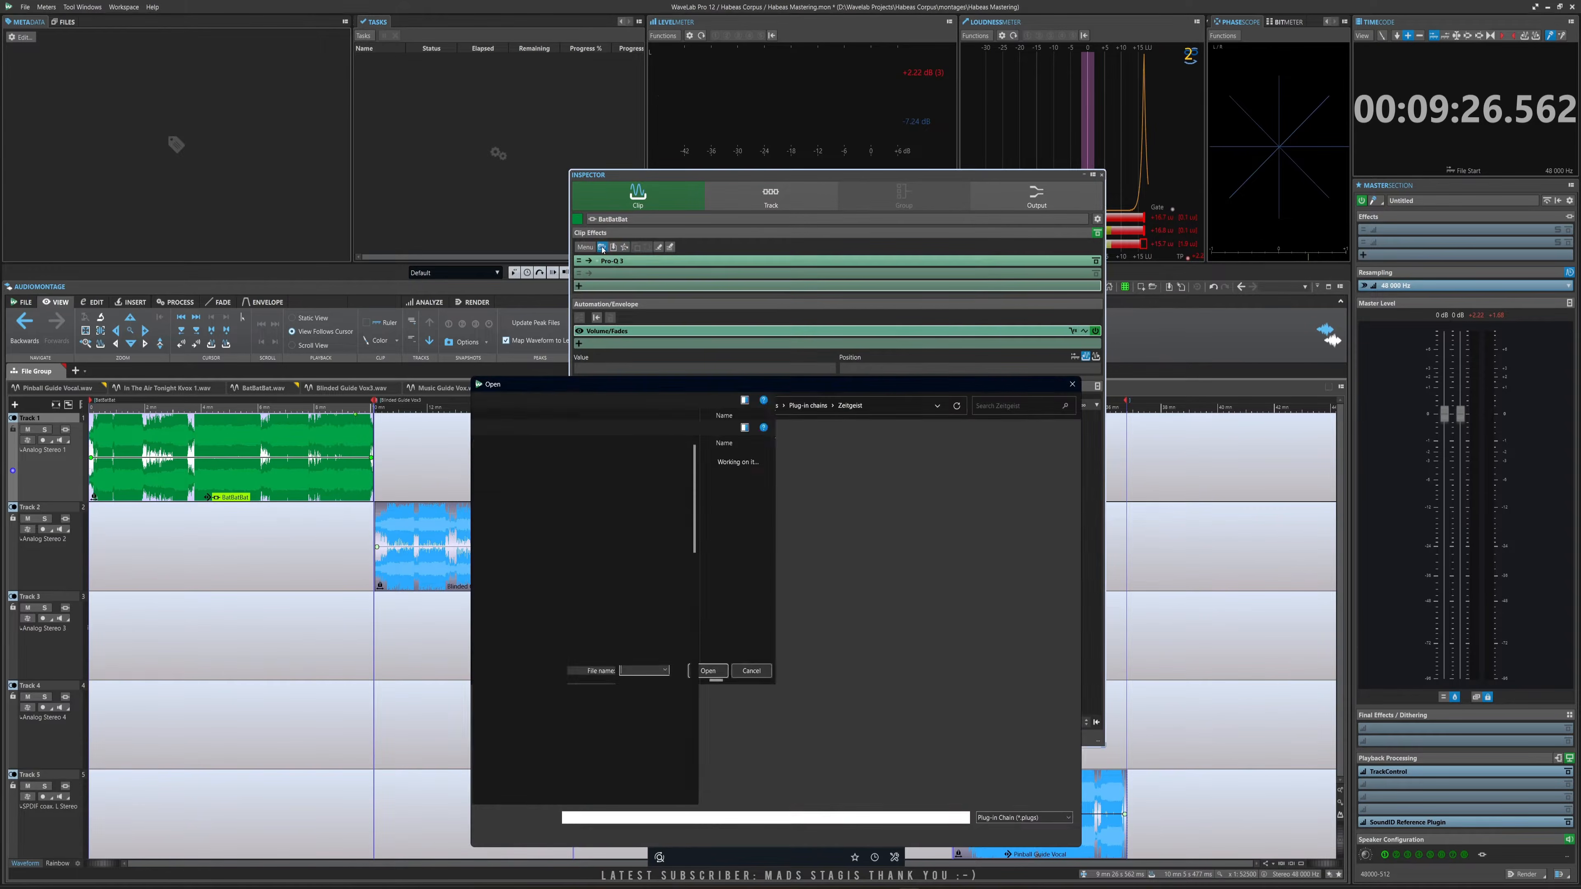
{"action": "double_click", "coordinate": [784, 503]}
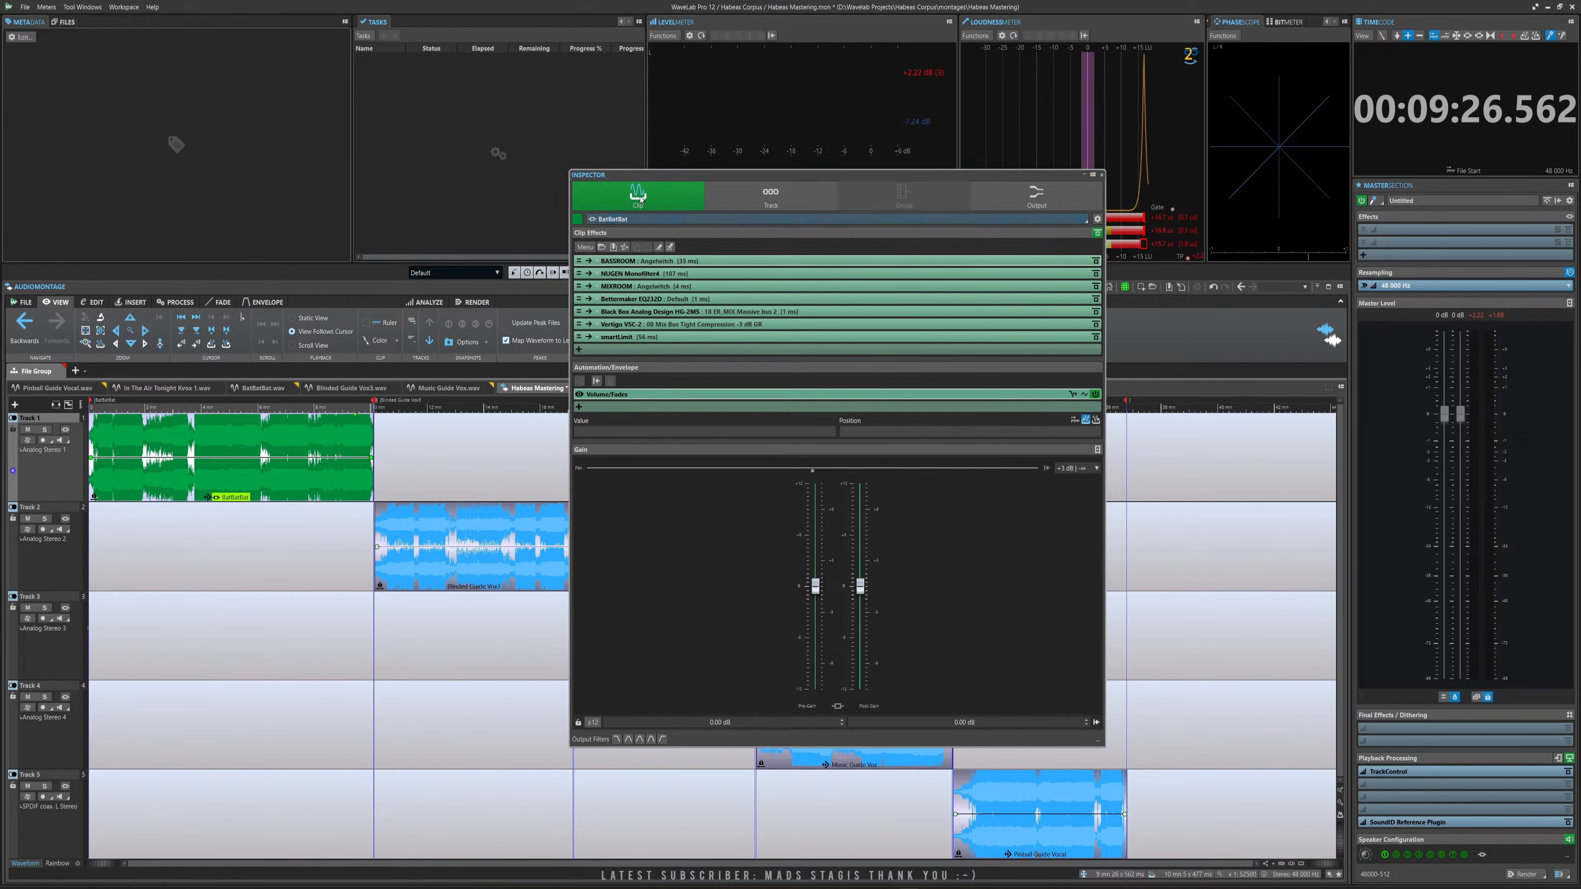
Select the Blinded Guide Vox3, Pinball Guide Vocal, Music Guide Vox and BatBatBat clips in turn to compare their clip effects.
{"action": "left_click", "coordinate": [510, 554]}
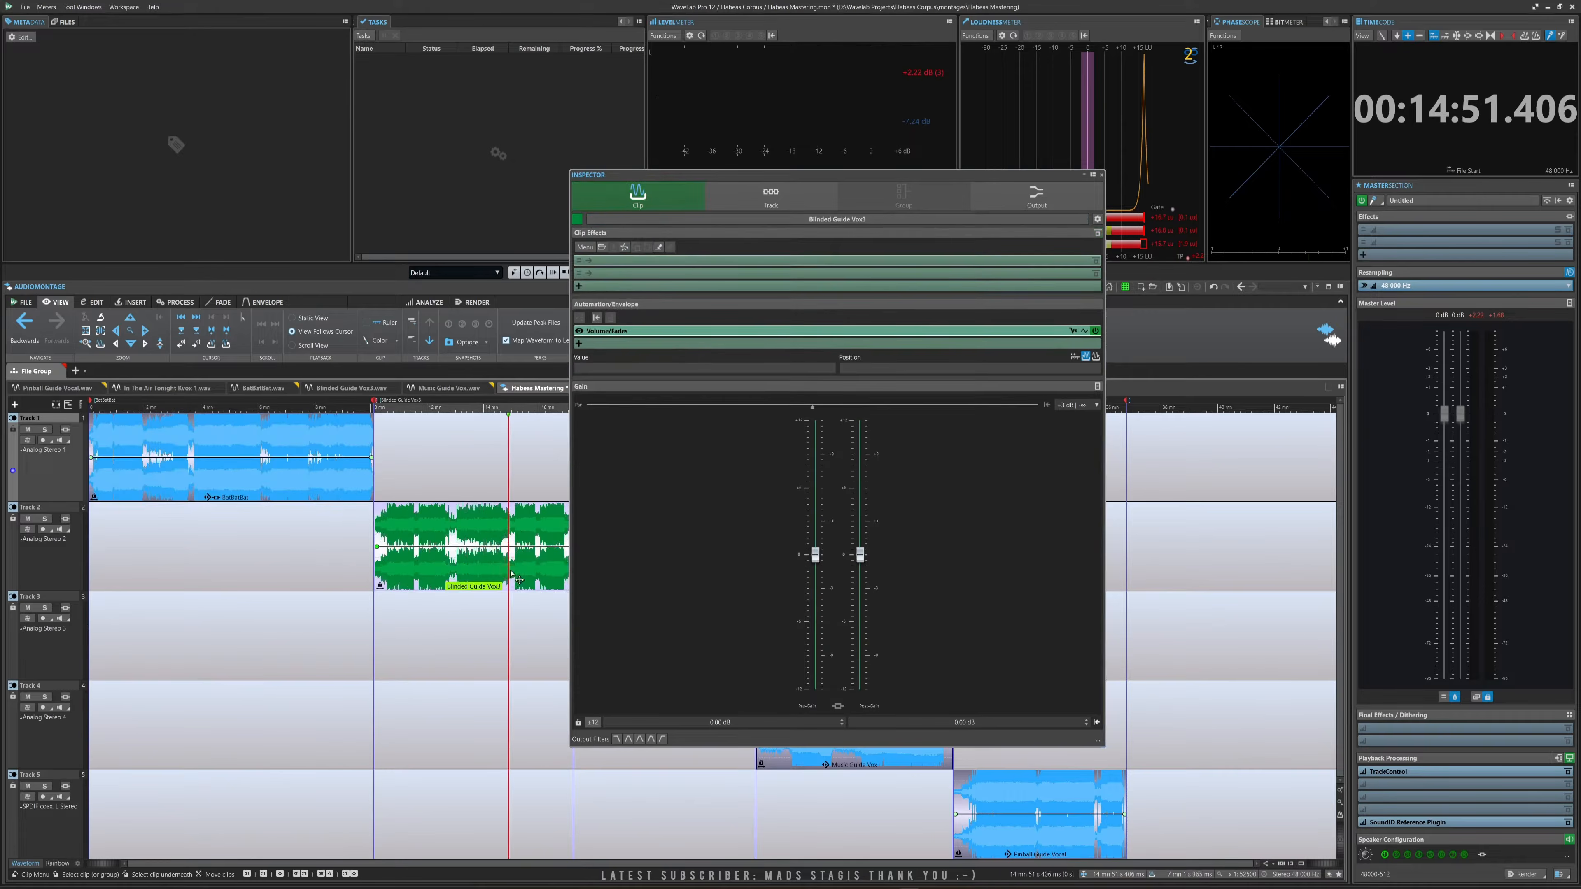
{"action": "left_click", "coordinate": [976, 804]}
{"action": "left_click", "coordinate": [897, 765]}
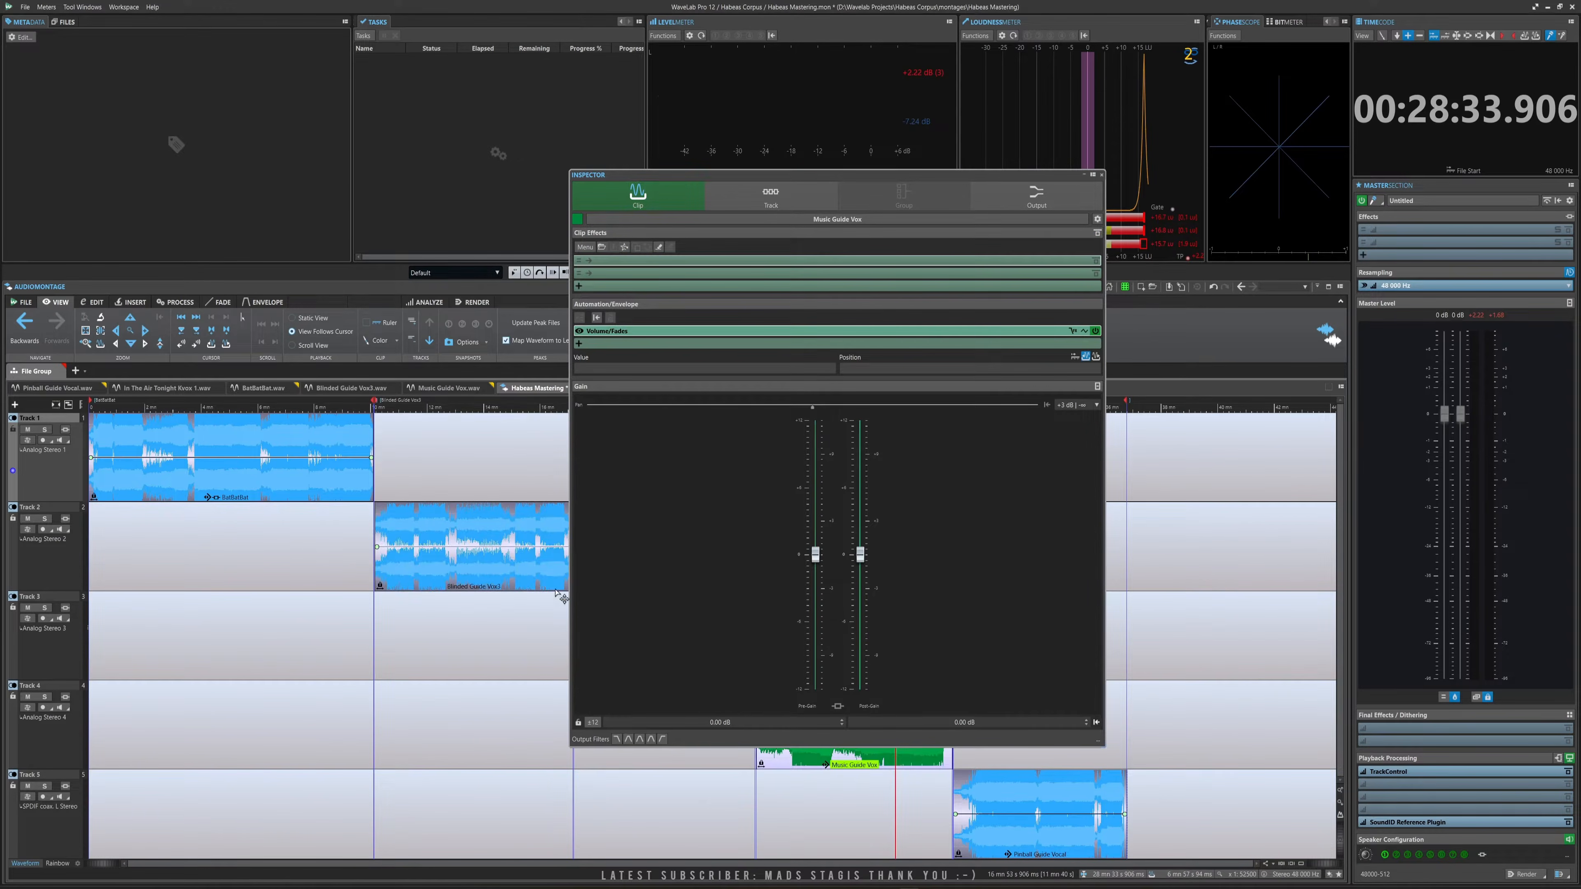
{"action": "left_click", "coordinate": [537, 589]}
{"action": "left_click", "coordinate": [341, 493]}
{"action": "left_click", "coordinate": [452, 568]}
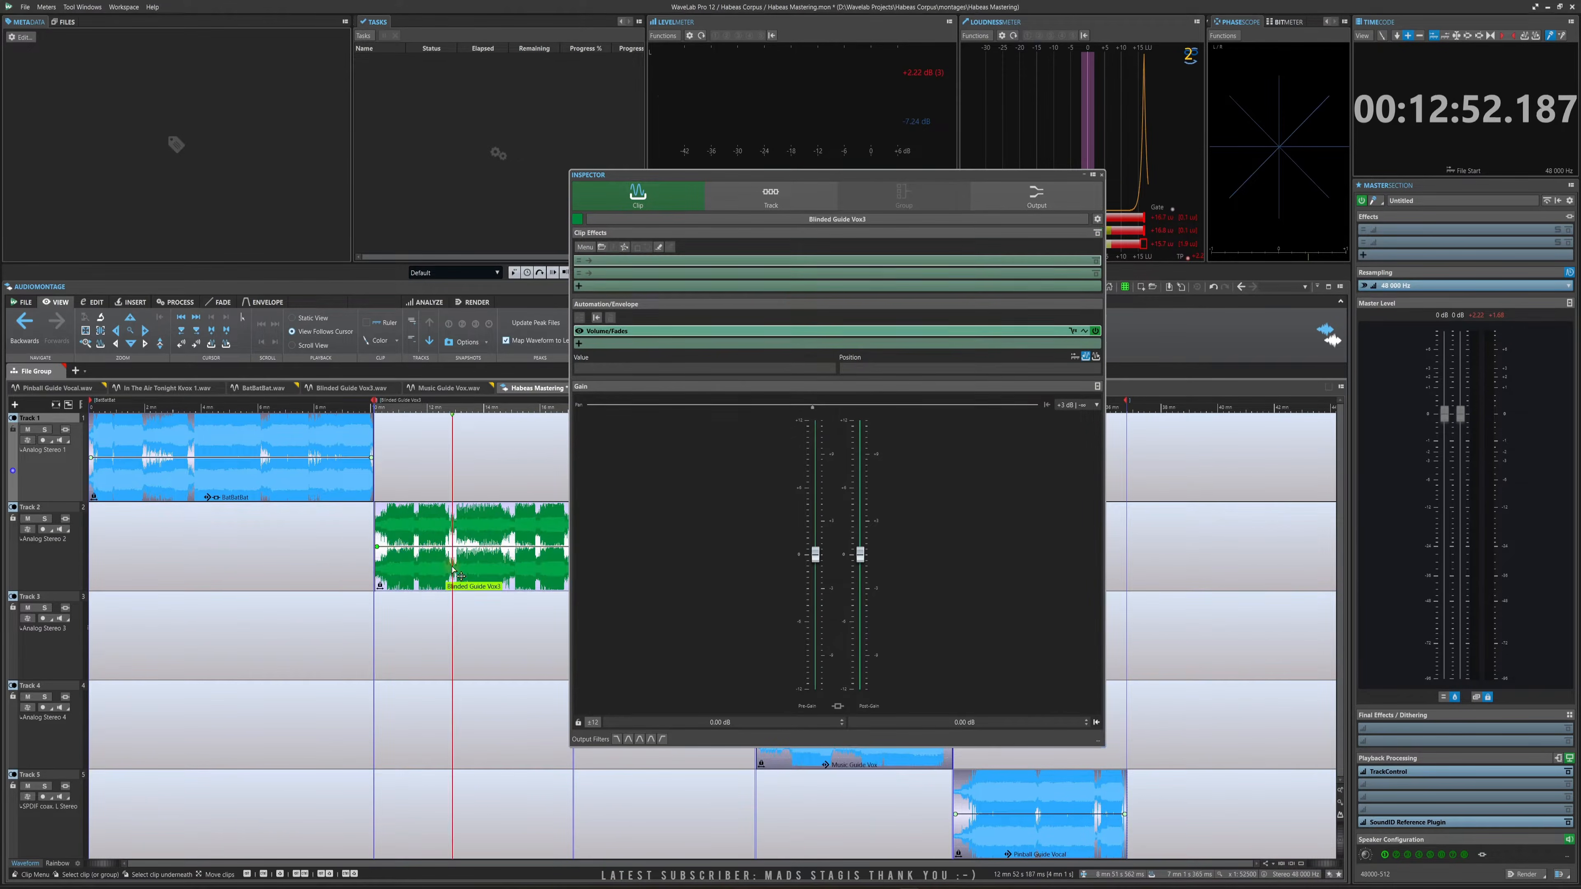
{"action": "left_click", "coordinate": [337, 482]}
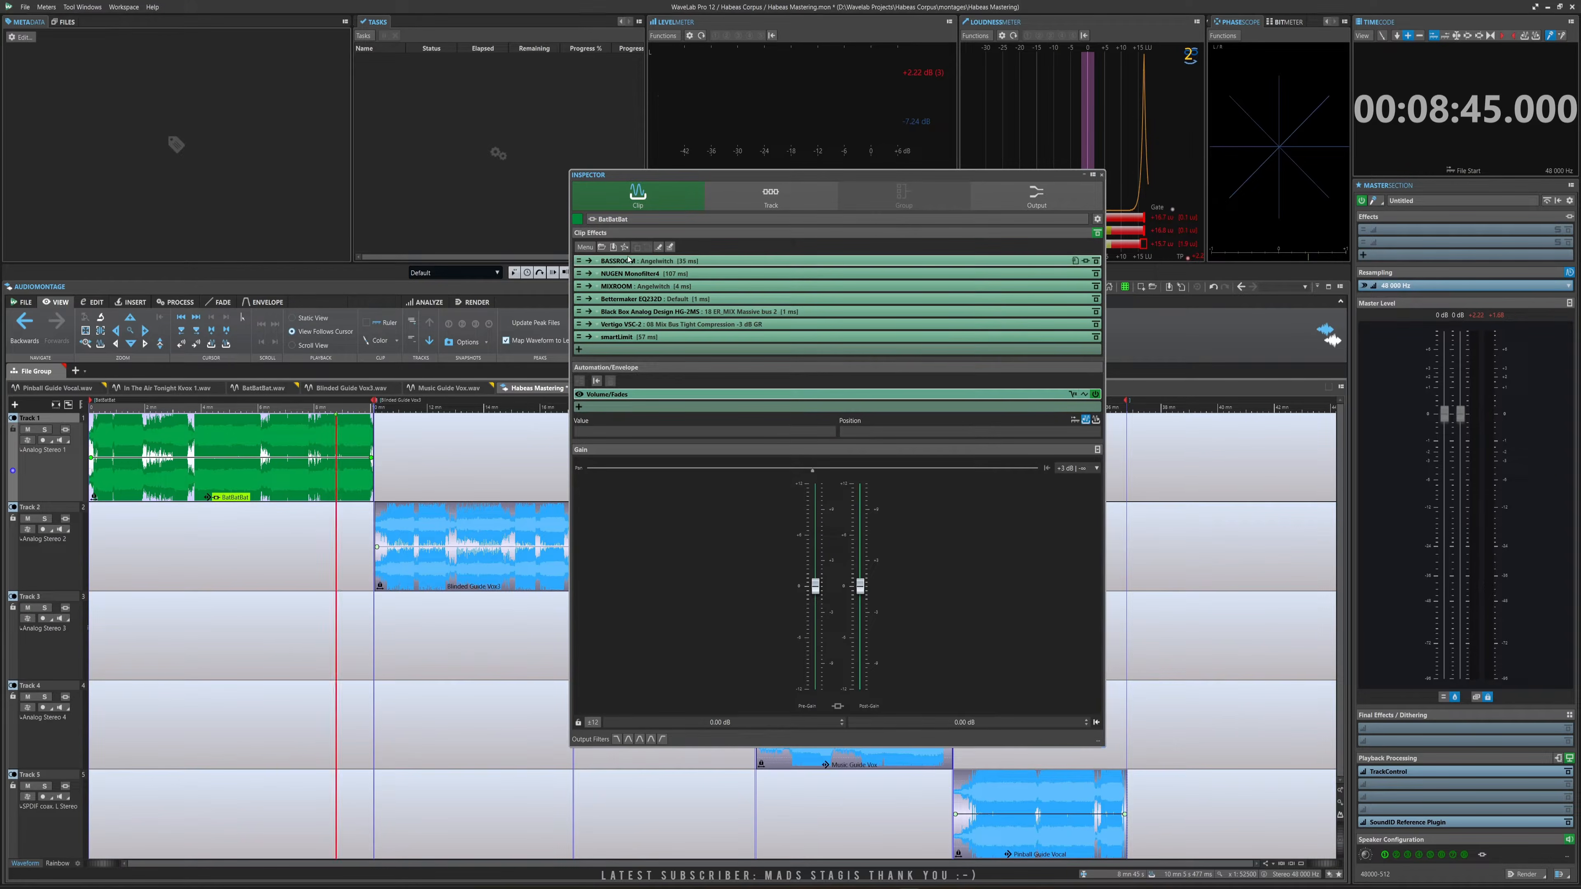
{"action": "left_click", "coordinate": [526, 578]}
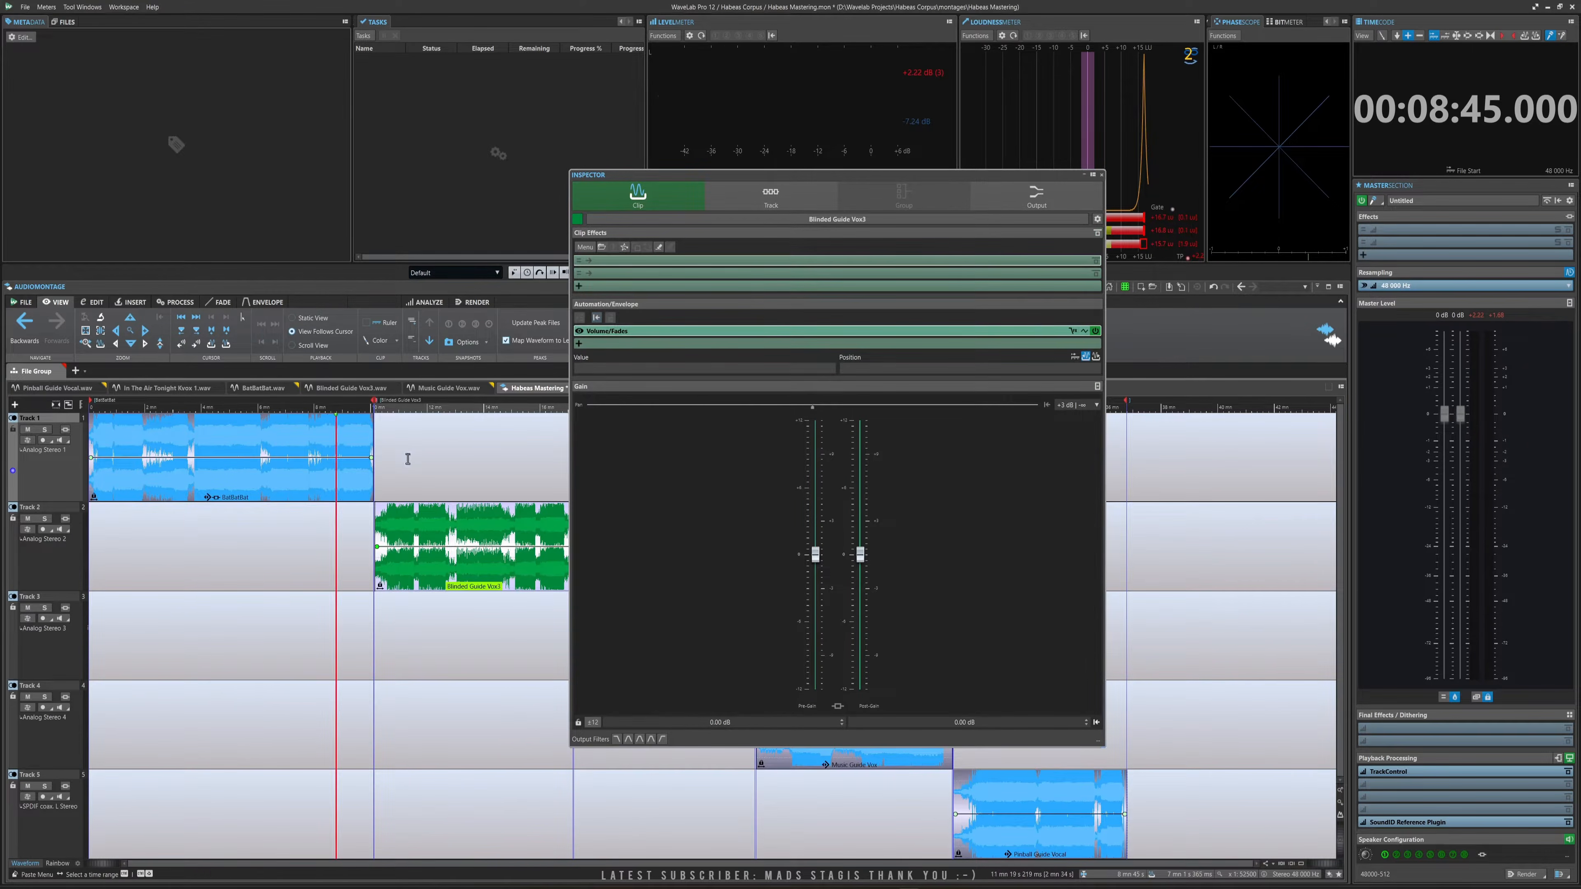
{"action": "left_click", "coordinate": [360, 488]}
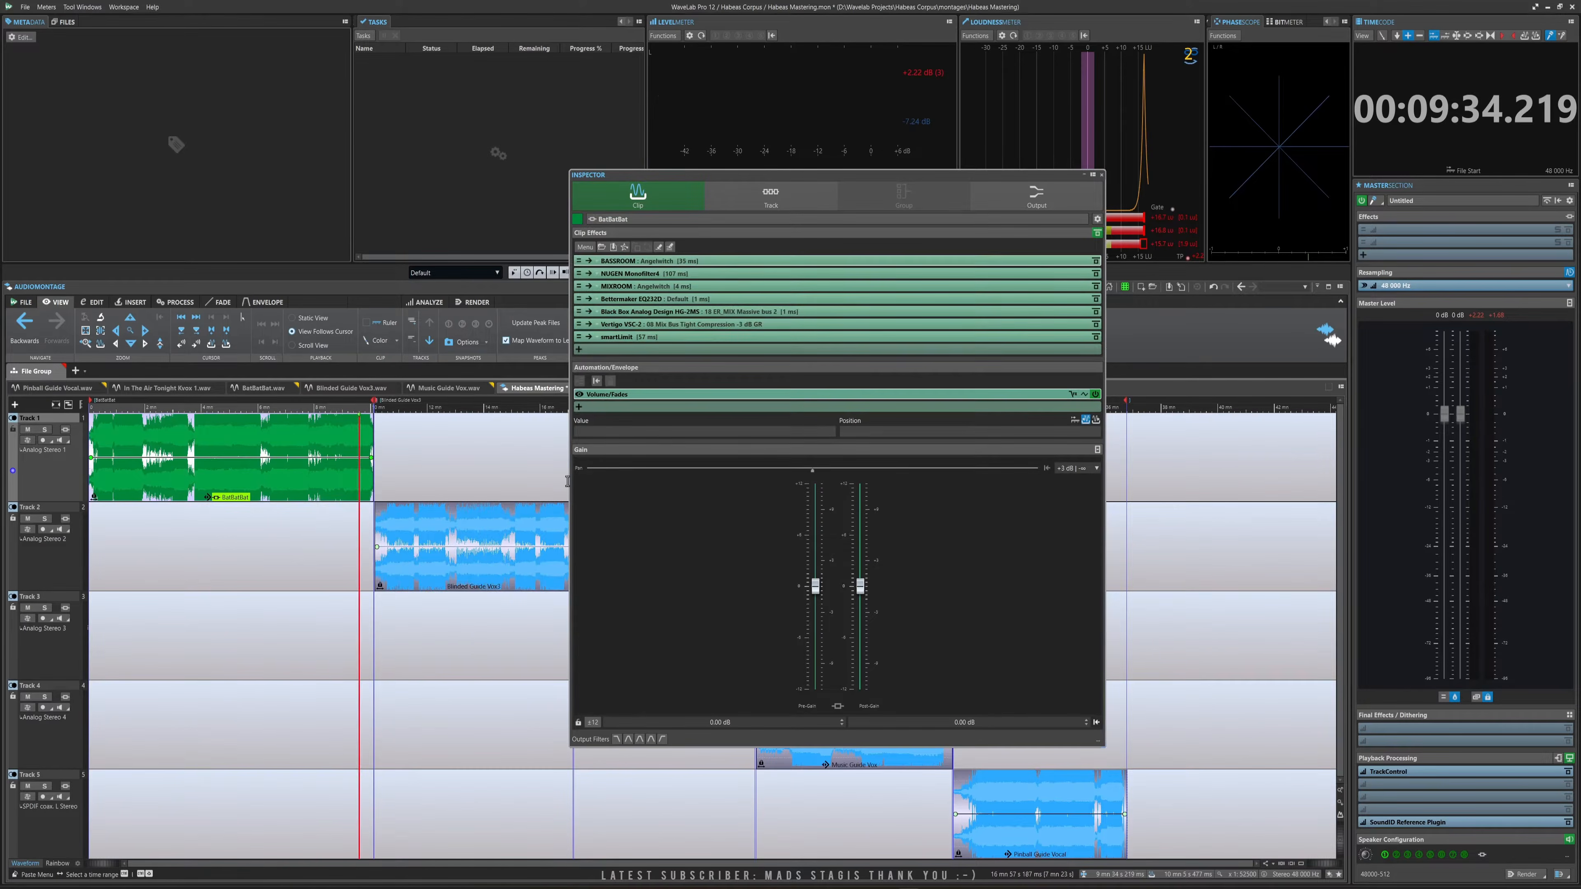
Remove all plug-ins from the active BatBatBat clip.
{"action": "left_click", "coordinate": [602, 248]}
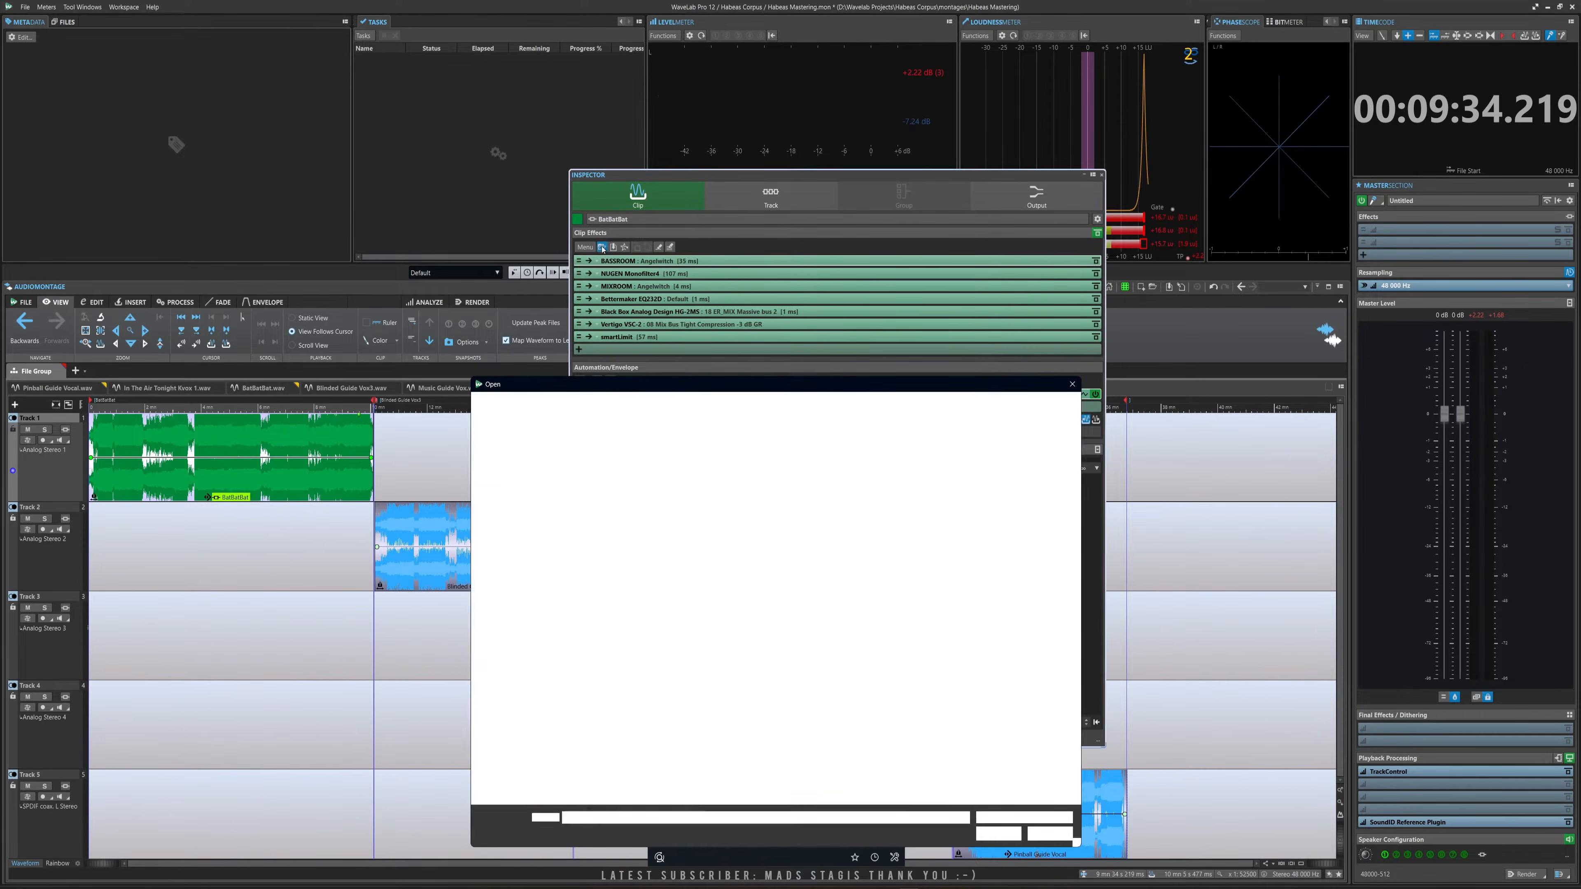
{"action": "left_click", "coordinate": [1072, 384]}
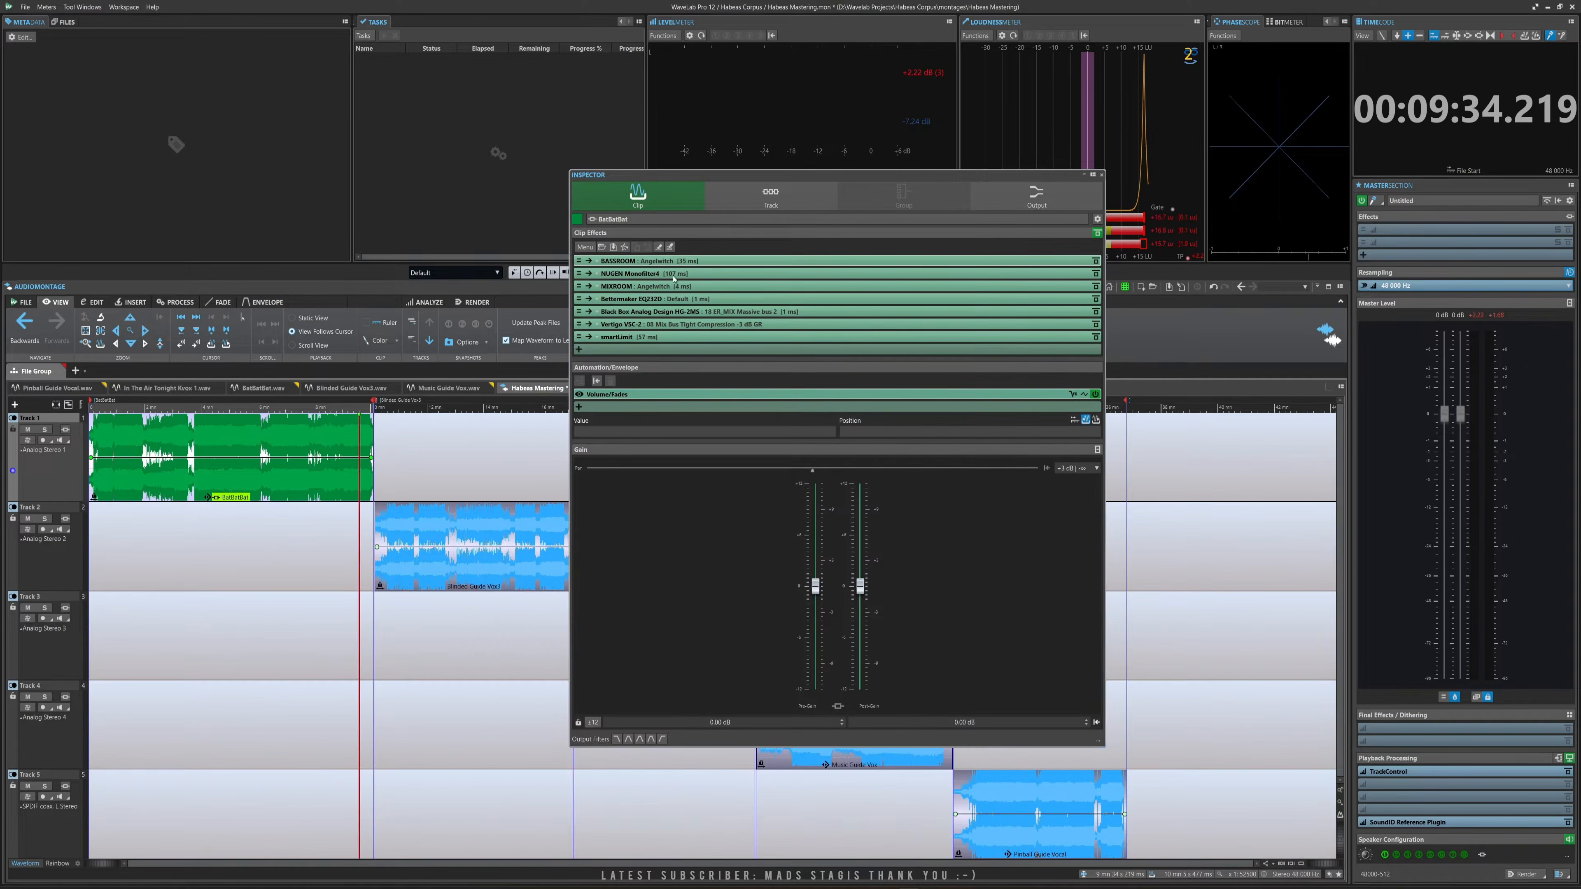
{"action": "left_click", "coordinate": [585, 247]}
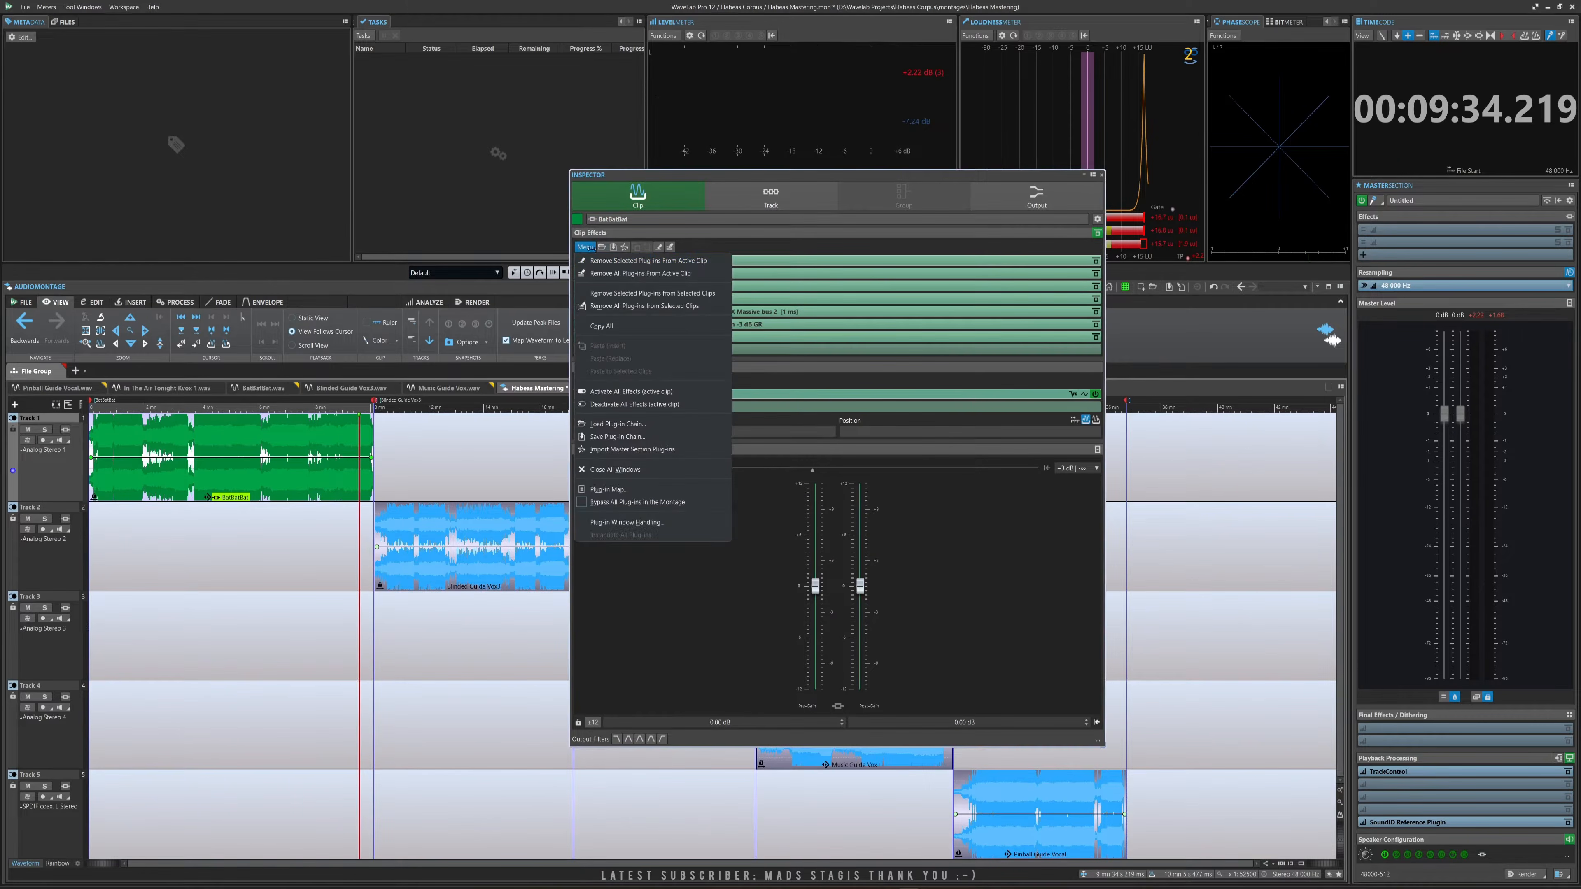
{"action": "left_click", "coordinate": [613, 275]}
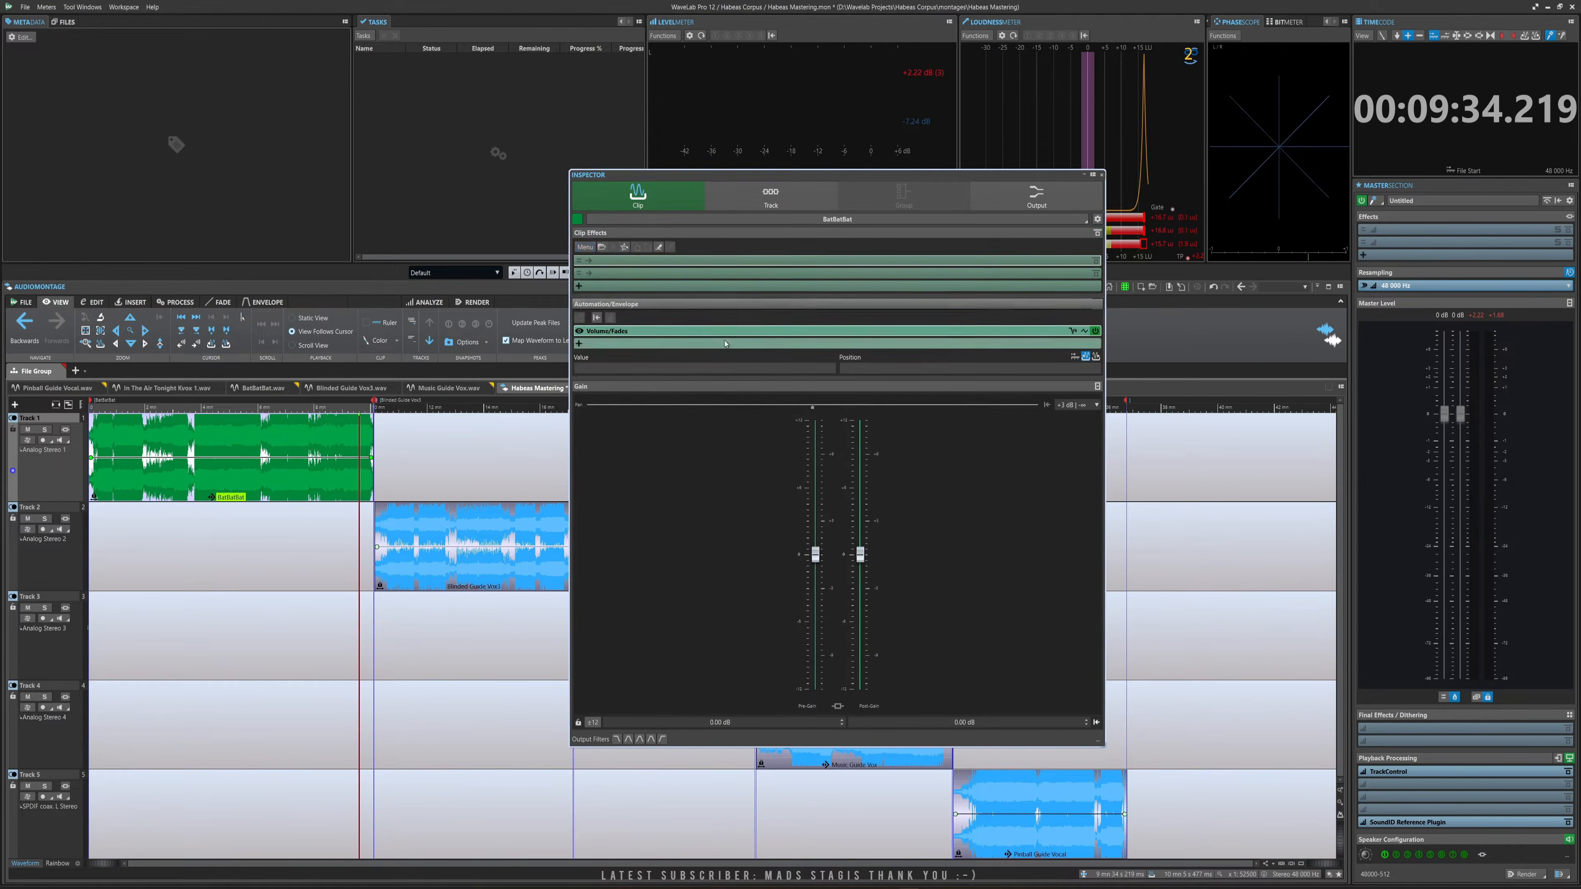
Load the saved plug-in chain starting with BASSROOM and ending with smartLimit onto the Blinded Guide Vox3 clip.
{"action": "left_click", "coordinate": [465, 526]}
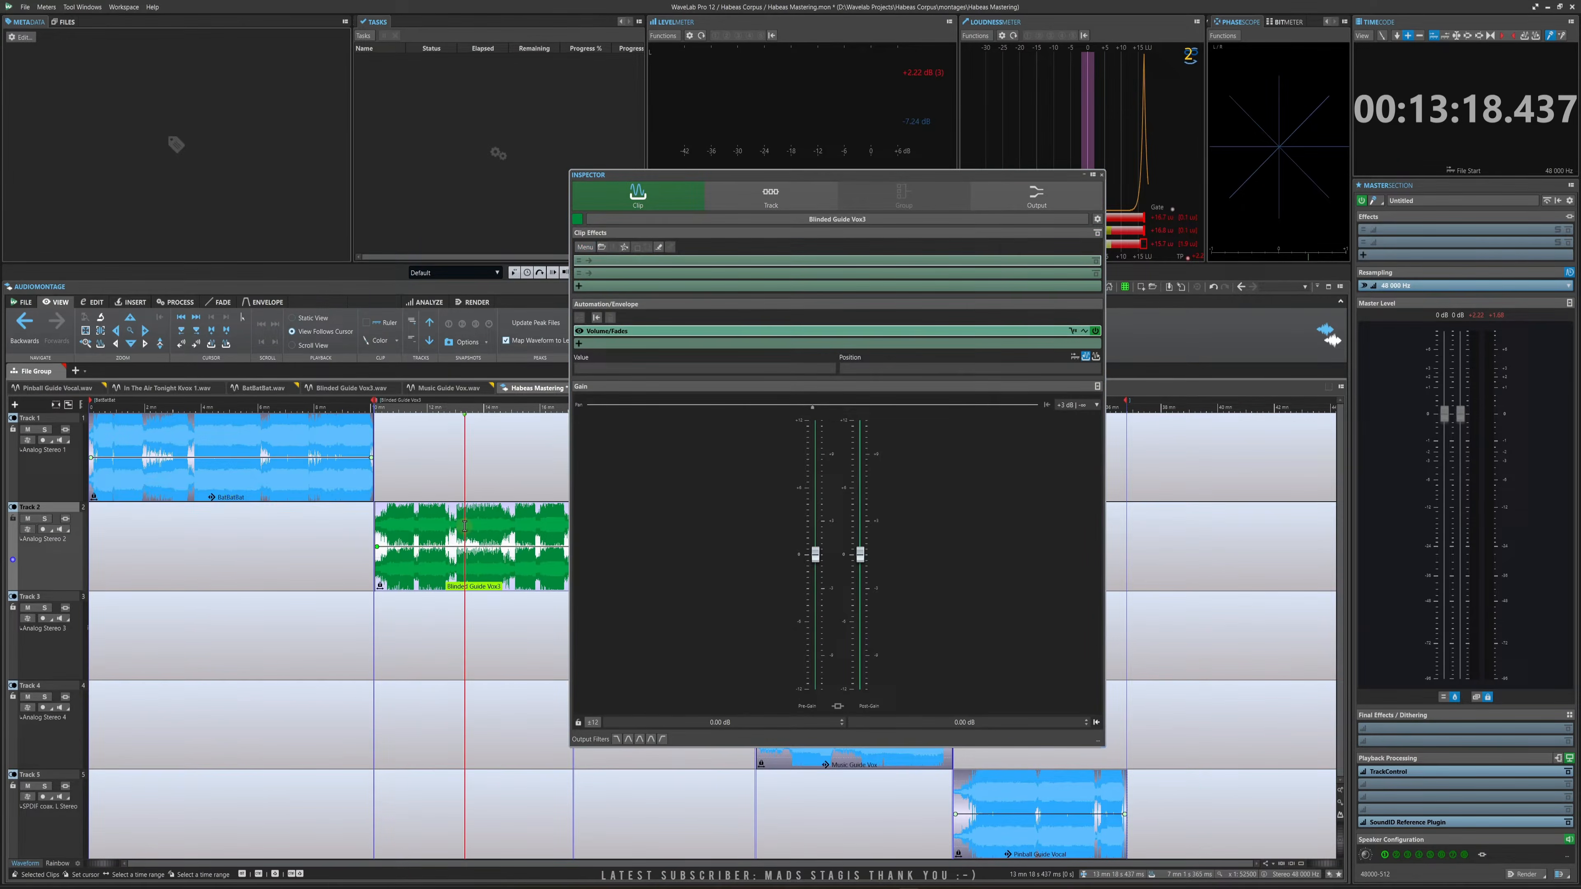
{"action": "left_click", "coordinate": [585, 247]}
{"action": "left_click", "coordinate": [603, 248]}
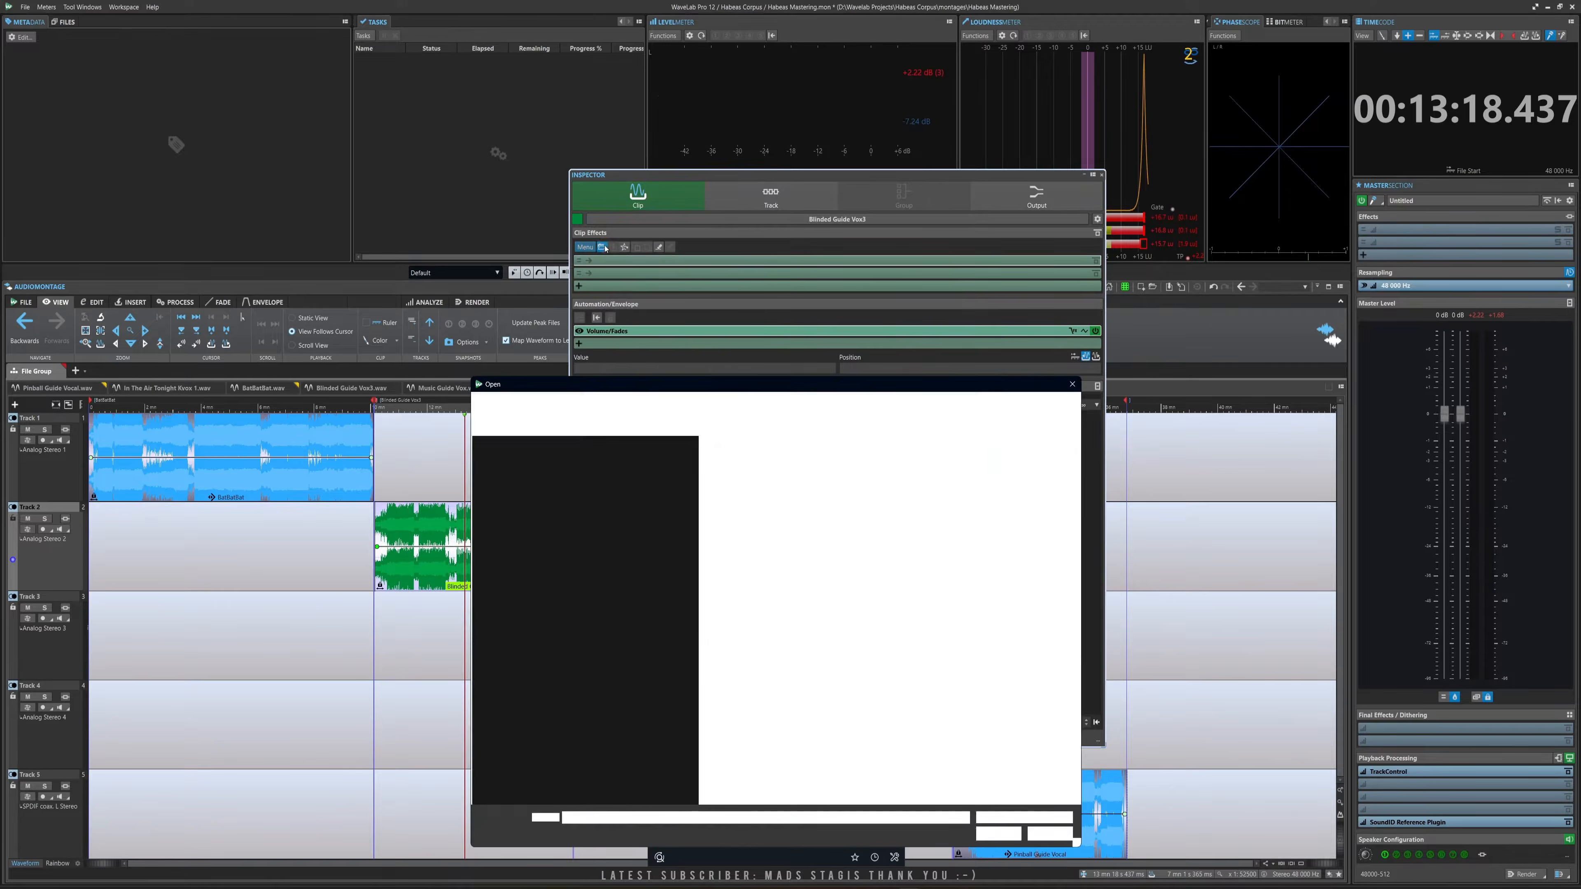
{"action": "double_click", "coordinate": [808, 578]}
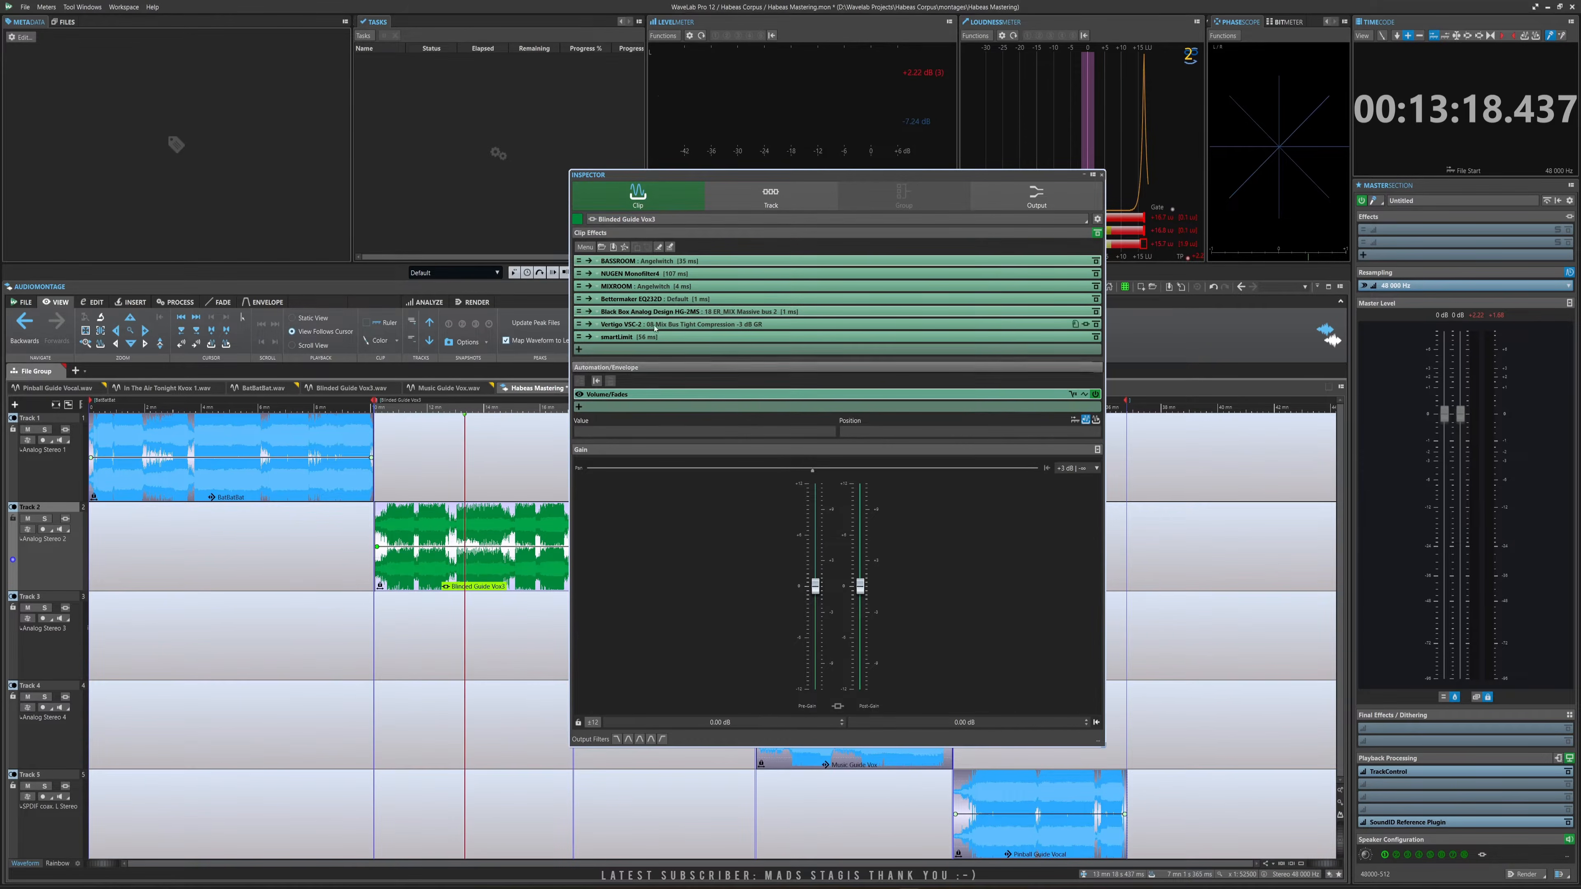
Set the Inspector to track level for track 2, expand the Clean section and collapse Additional Effects.
{"action": "left_click", "coordinate": [760, 205]}
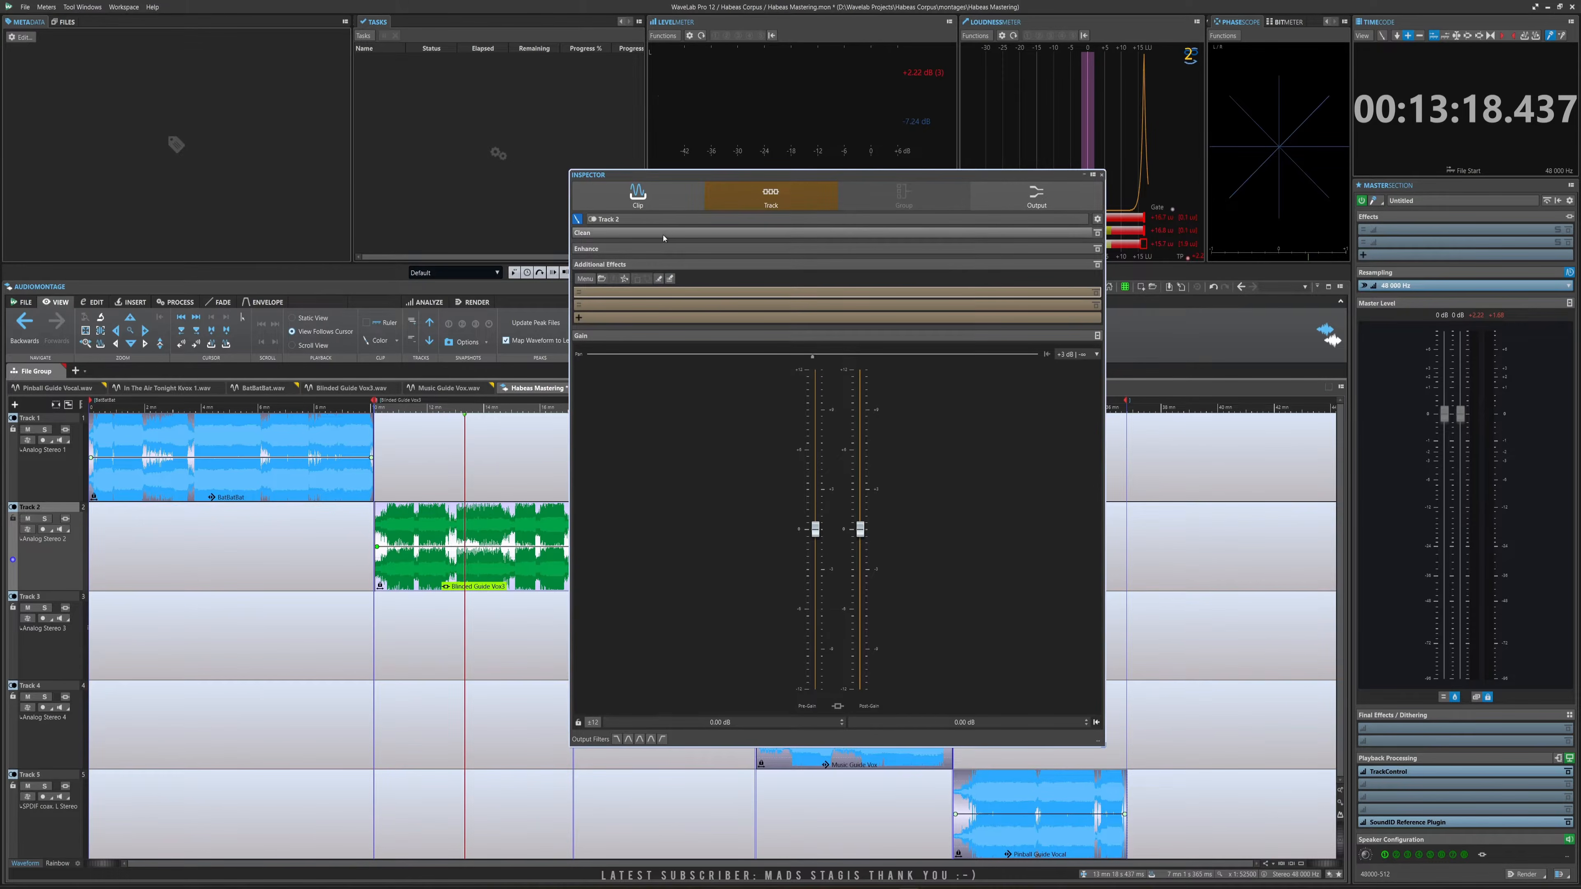
{"action": "left_click", "coordinate": [689, 232]}
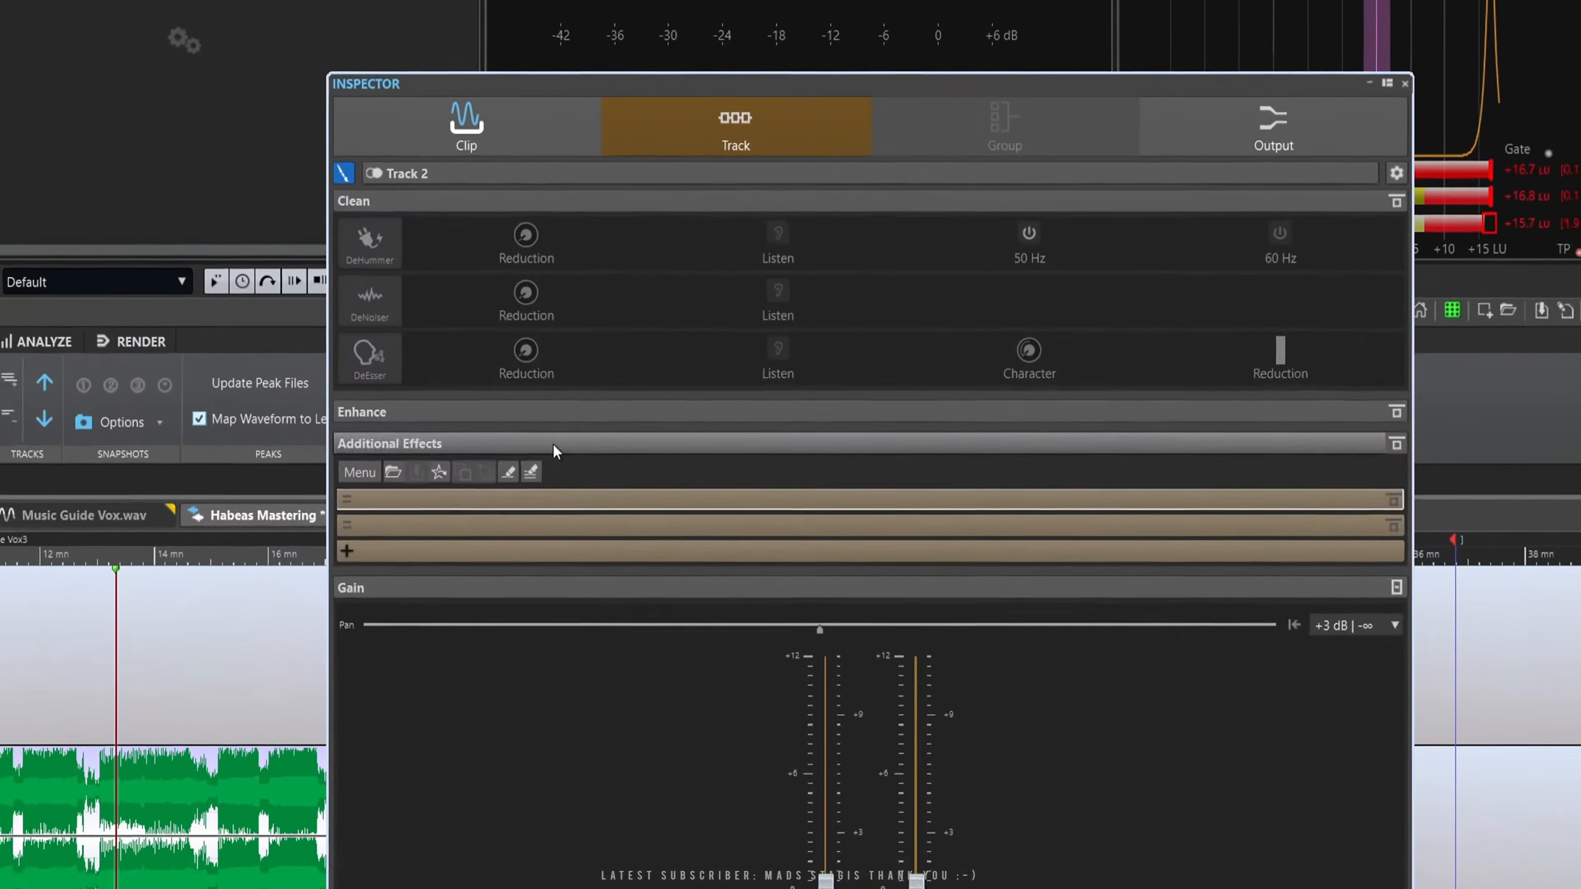
{"action": "left_click", "coordinate": [673, 360]}
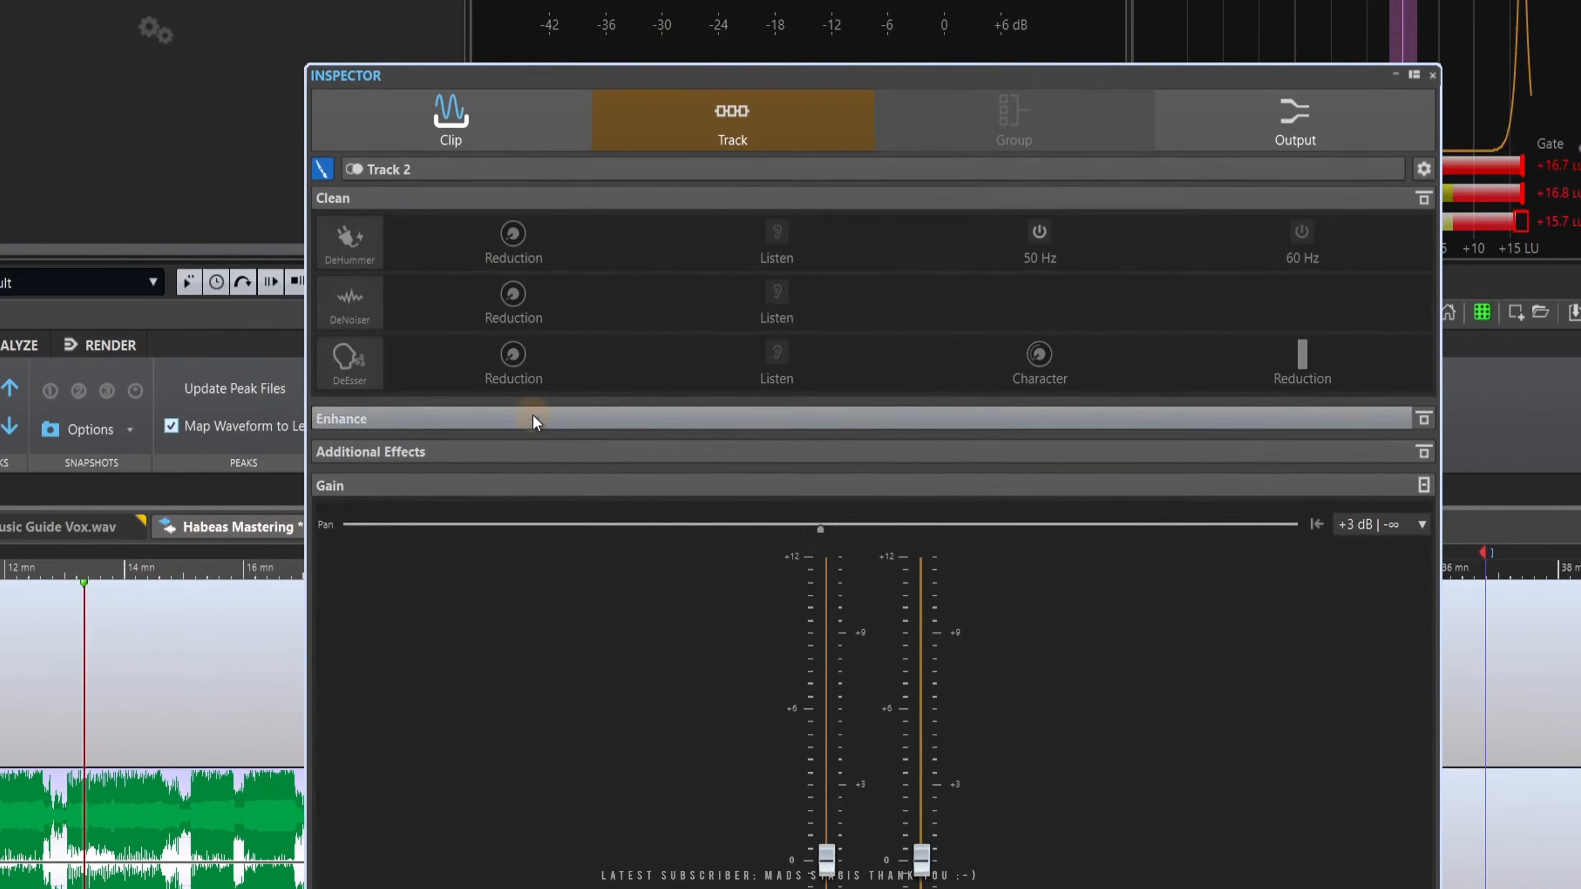
Expand track 2's Enhance section to view its processors and collapse both the Enhance and Clean sections.
{"action": "left_click", "coordinate": [662, 344]}
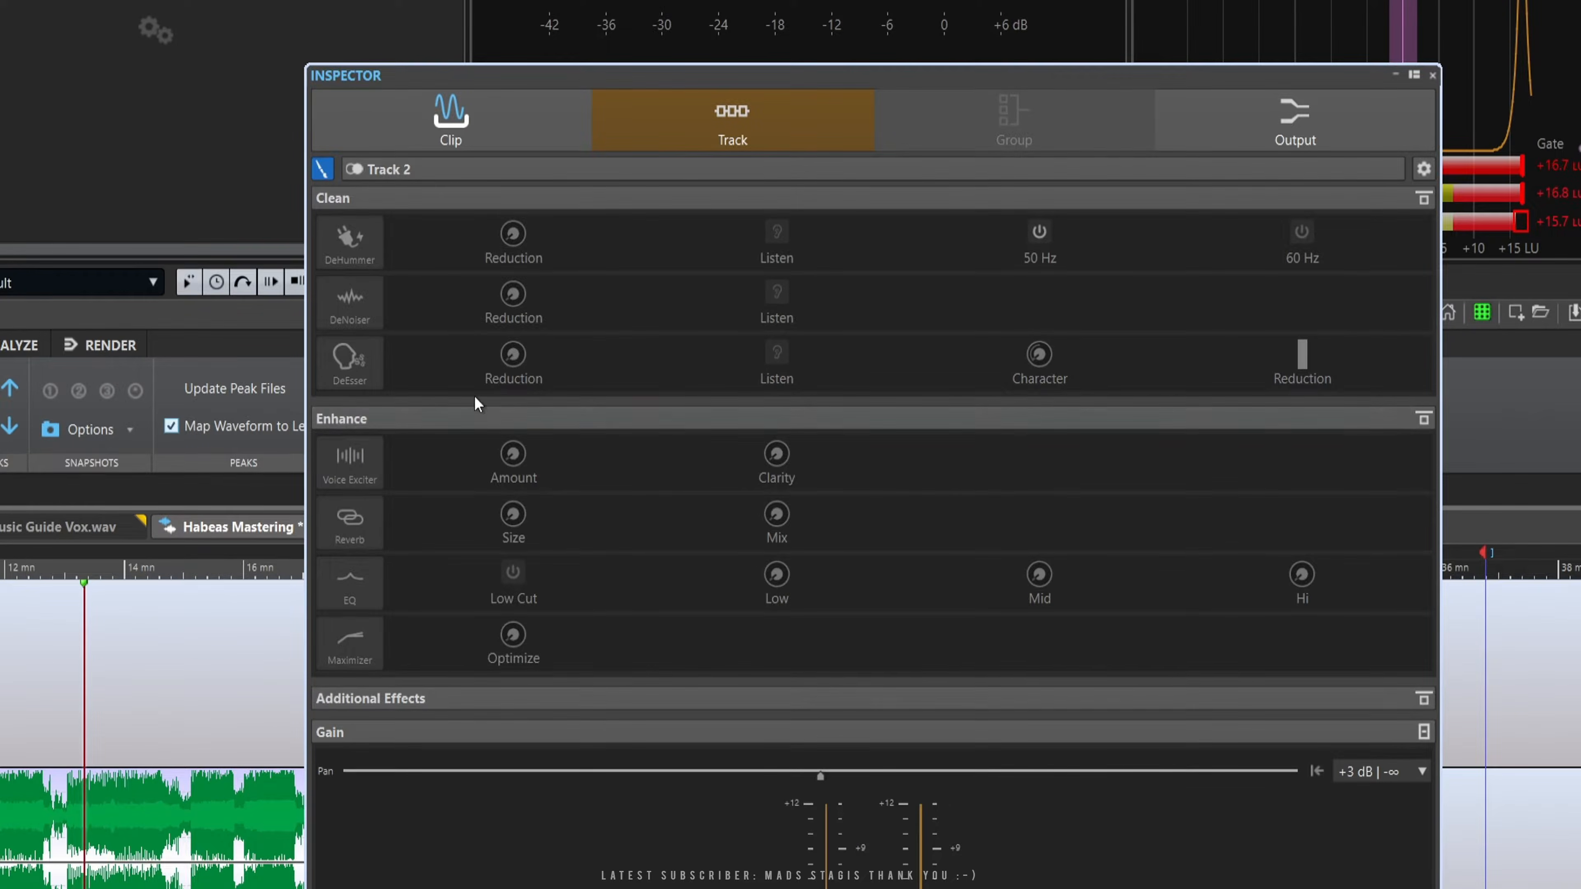
{"action": "left_click", "coordinate": [481, 422]}
{"action": "left_click", "coordinate": [582, 196]}
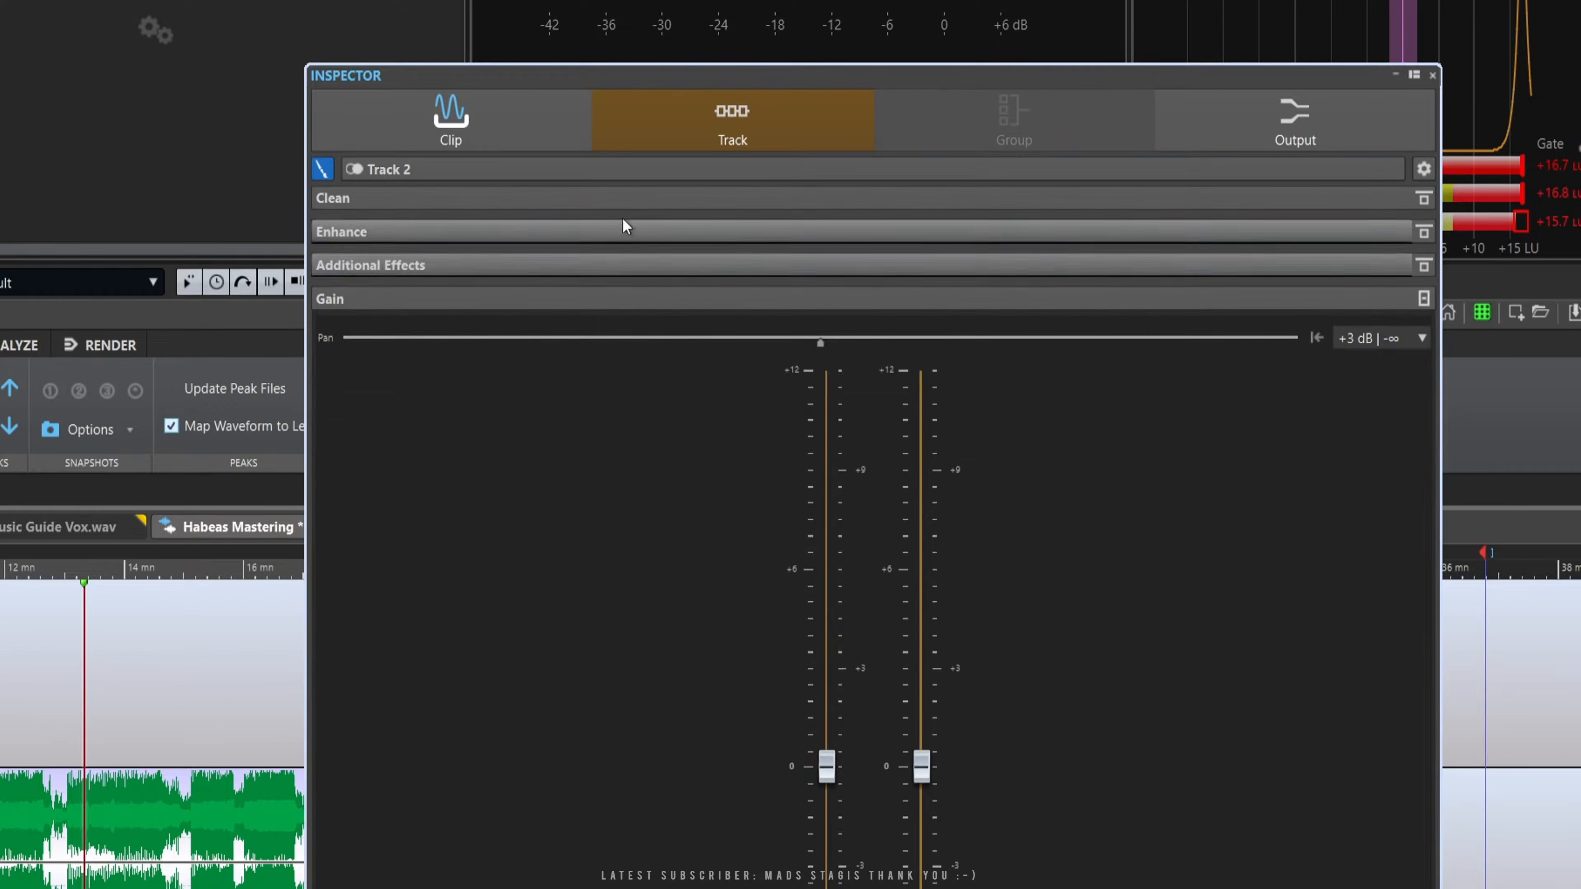
Return the Inspector to clip level and compare the clip effects of BatBatBat and Blinded Guide Vox3.
{"action": "left_click", "coordinate": [496, 115]}
{"action": "left_click", "coordinate": [674, 122]}
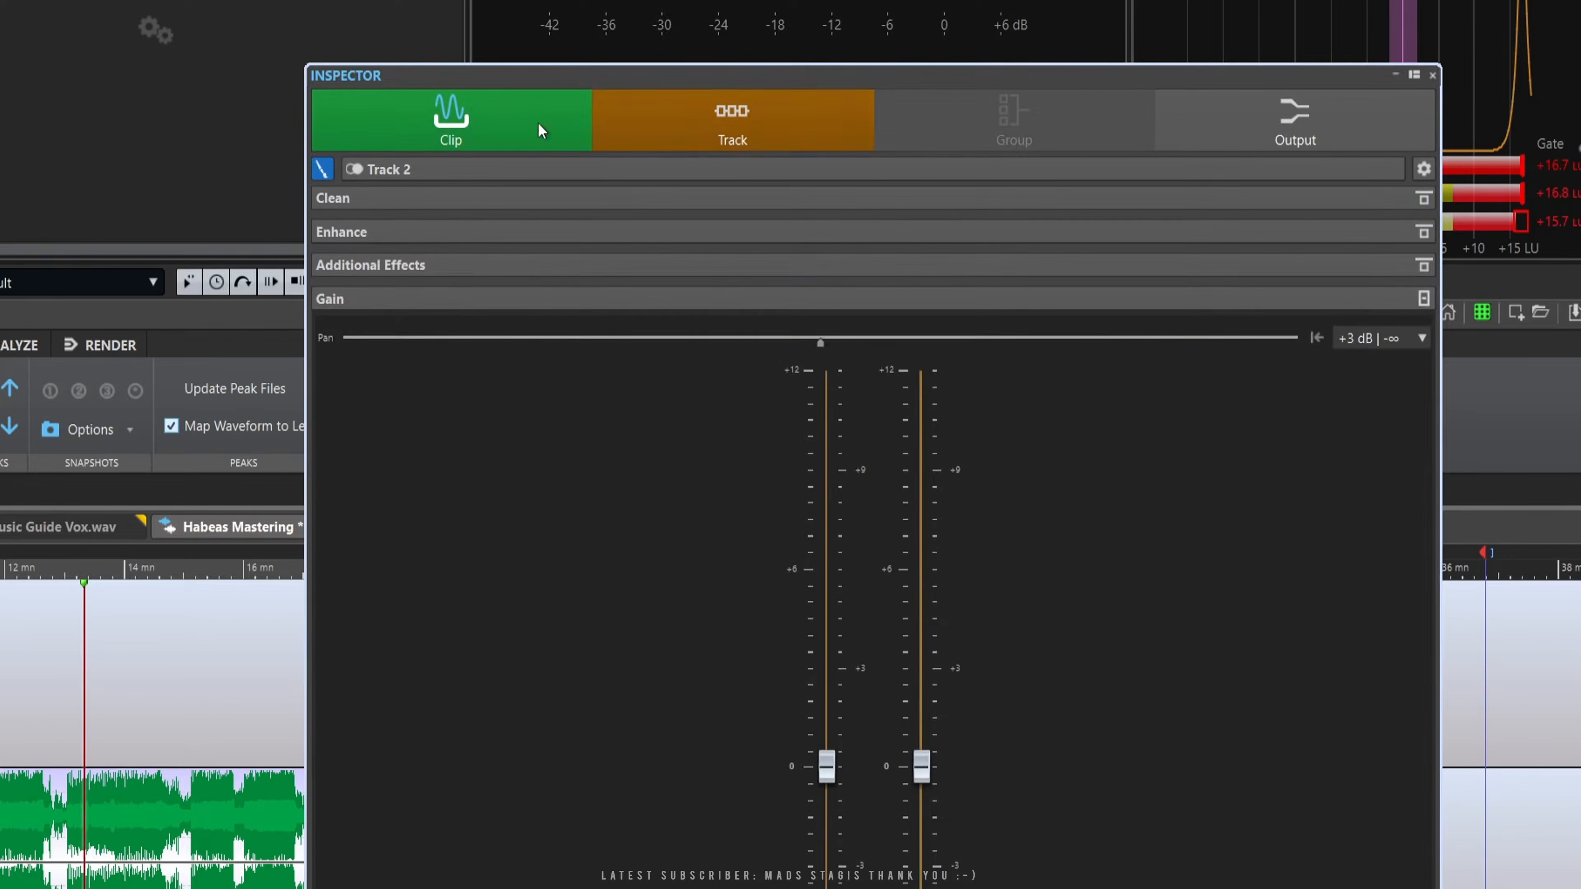
{"action": "left_click", "coordinate": [476, 128]}
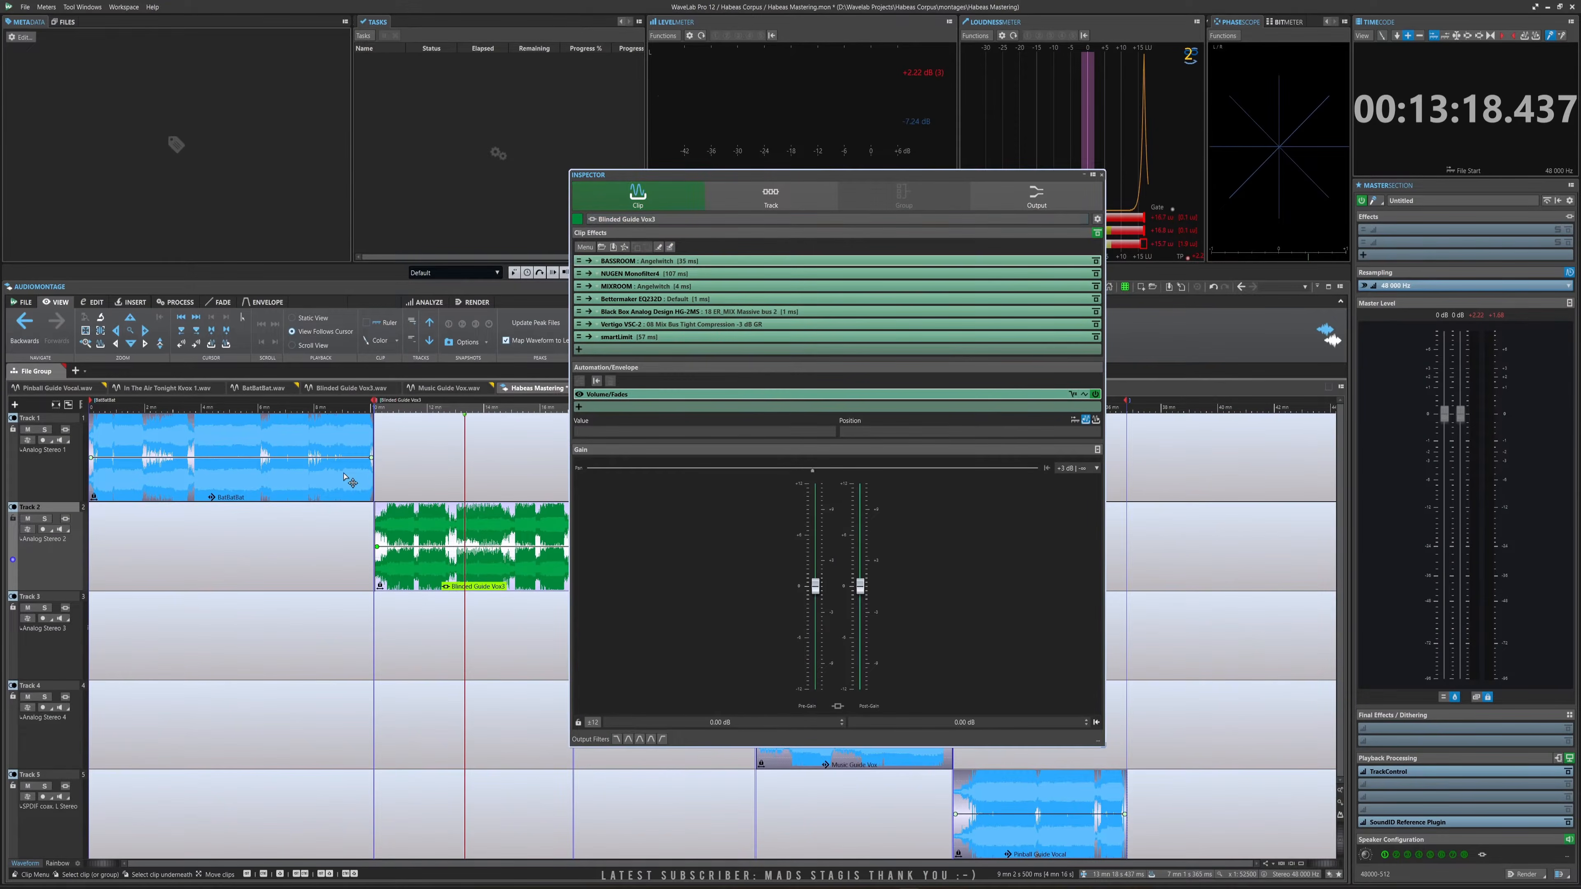
{"action": "left_click", "coordinate": [344, 478]}
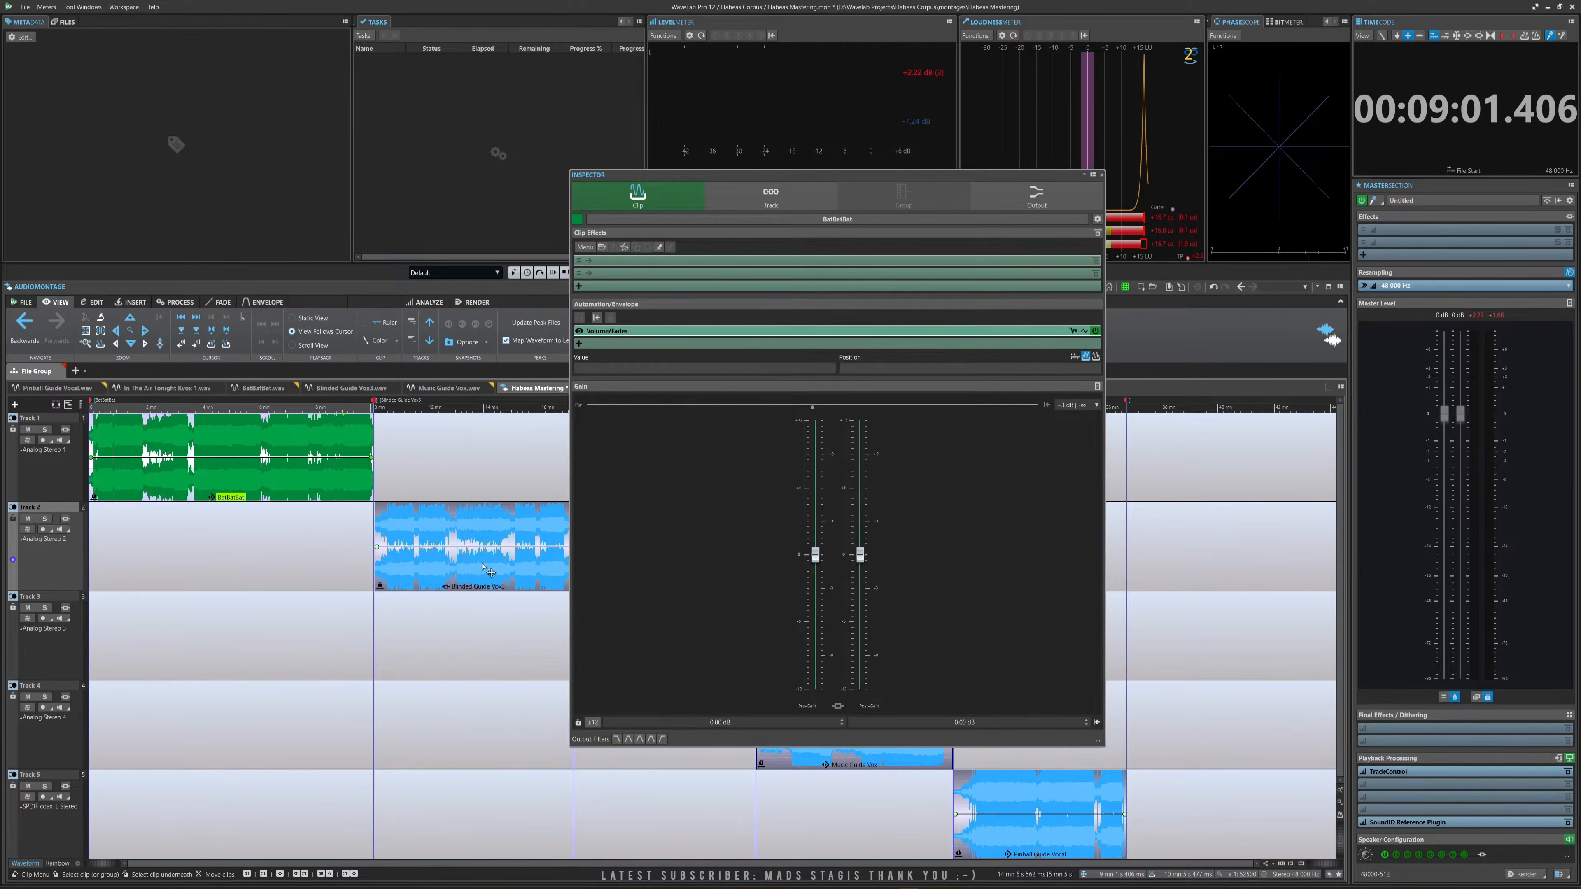
{"action": "left_click", "coordinate": [478, 561]}
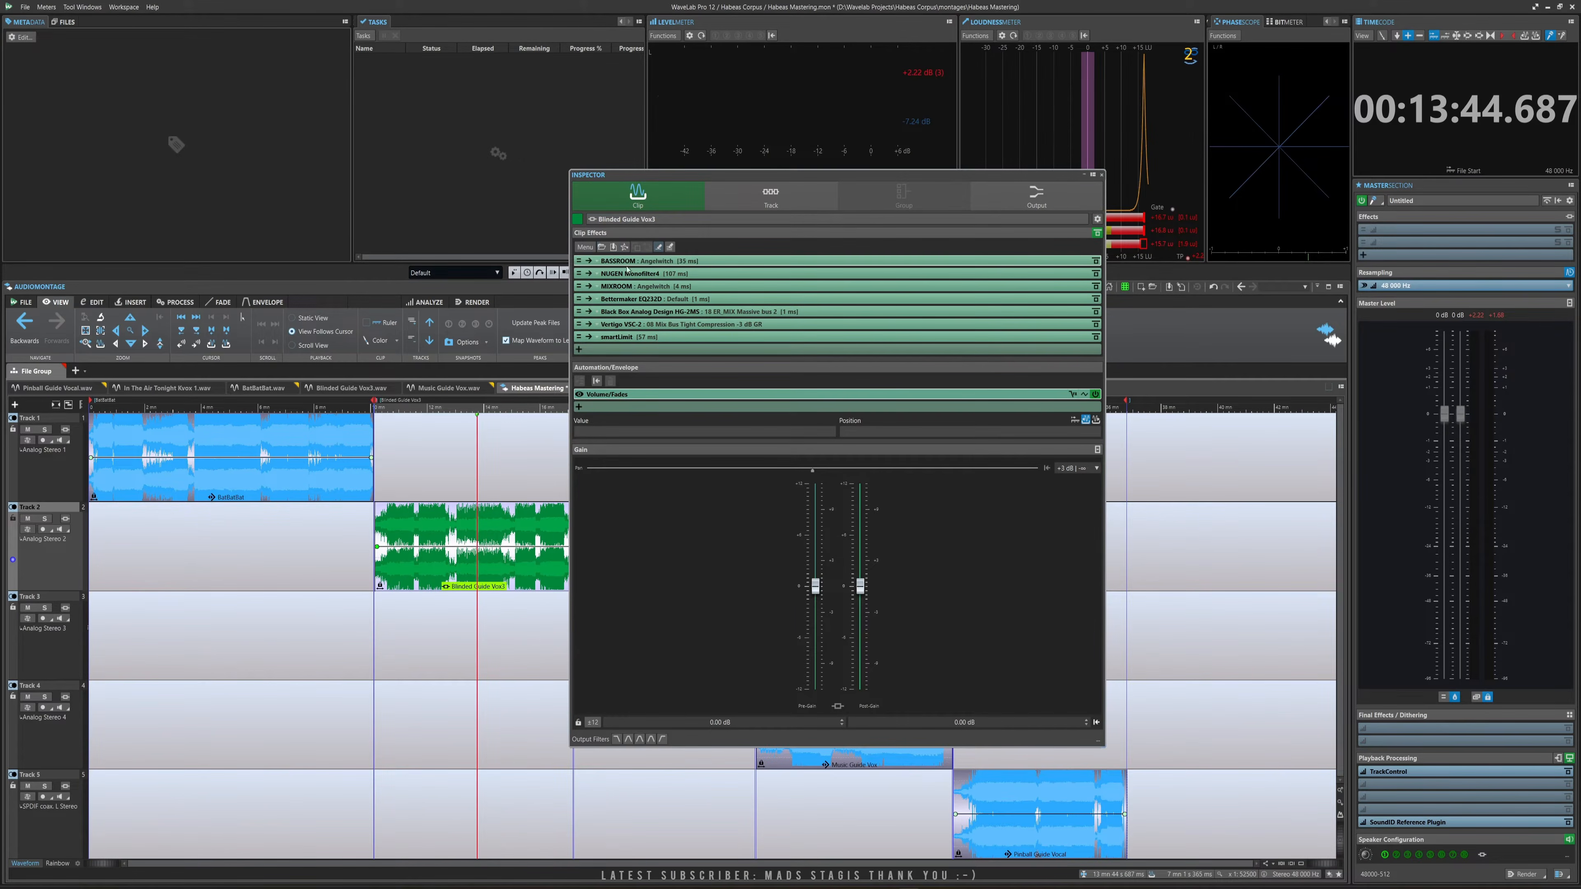
Remove all plug-ins from the active Blinded Guide Vox3 clip.
{"action": "left_click", "coordinate": [602, 247]}
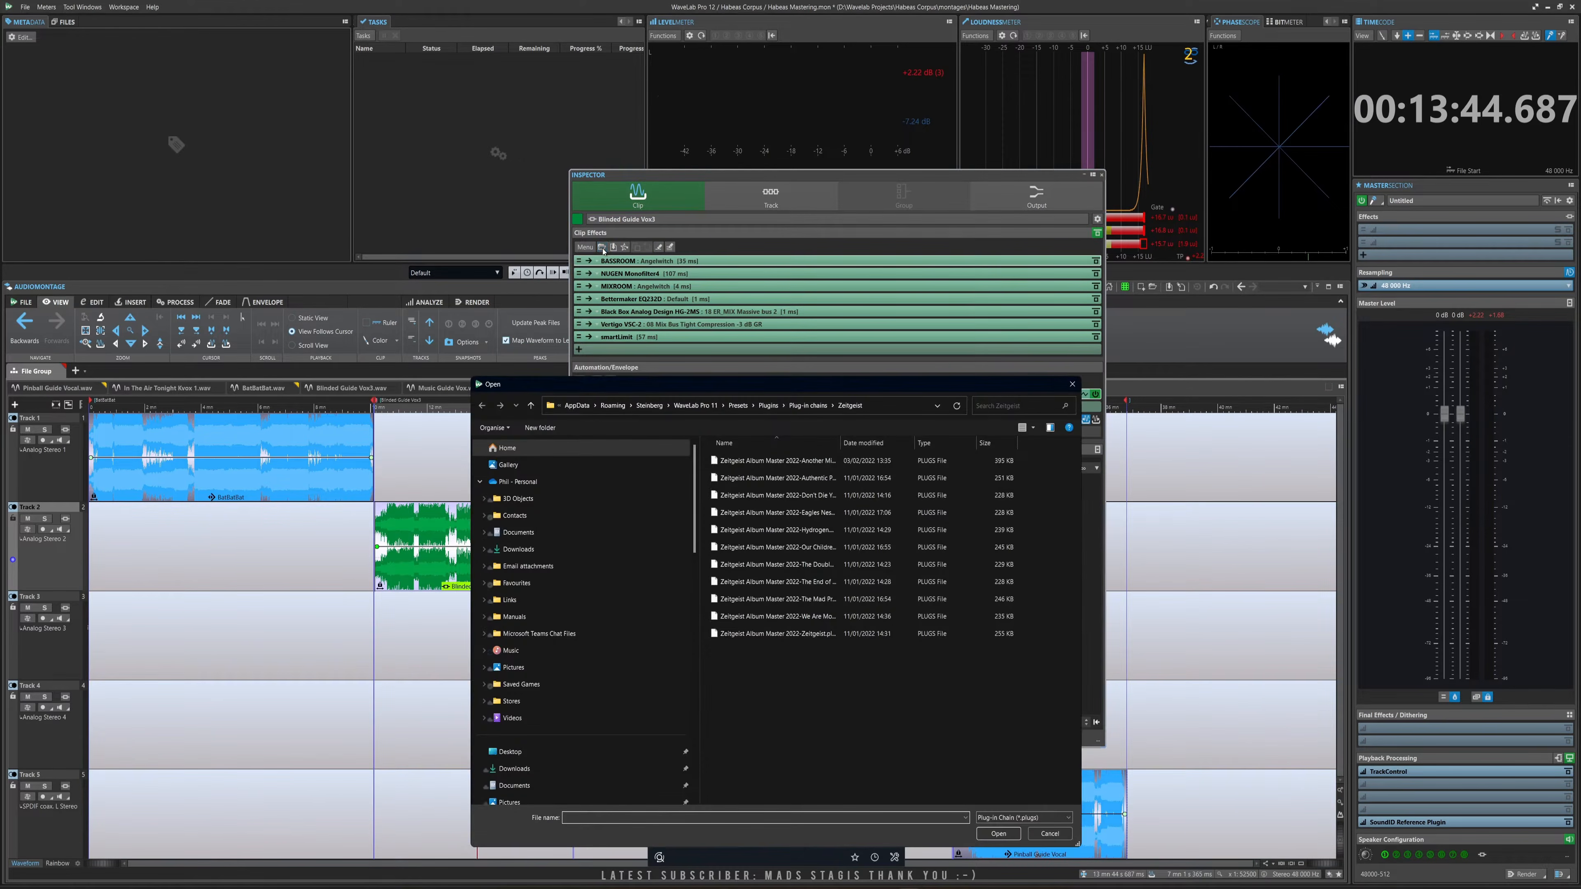
{"action": "left_click", "coordinate": [1074, 384]}
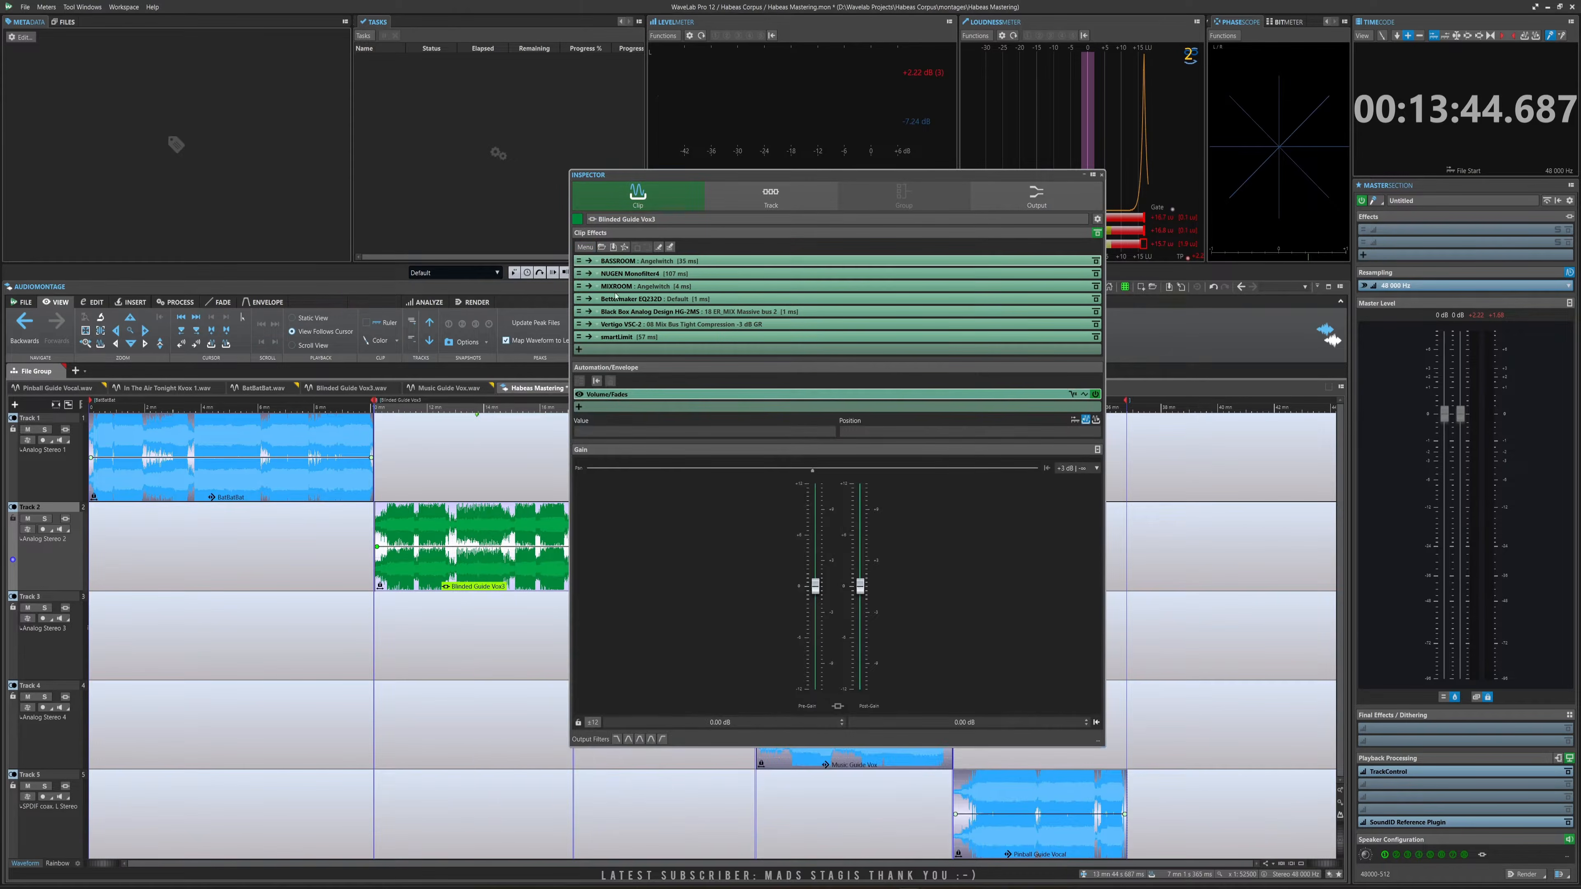
{"action": "left_click", "coordinate": [580, 248]}
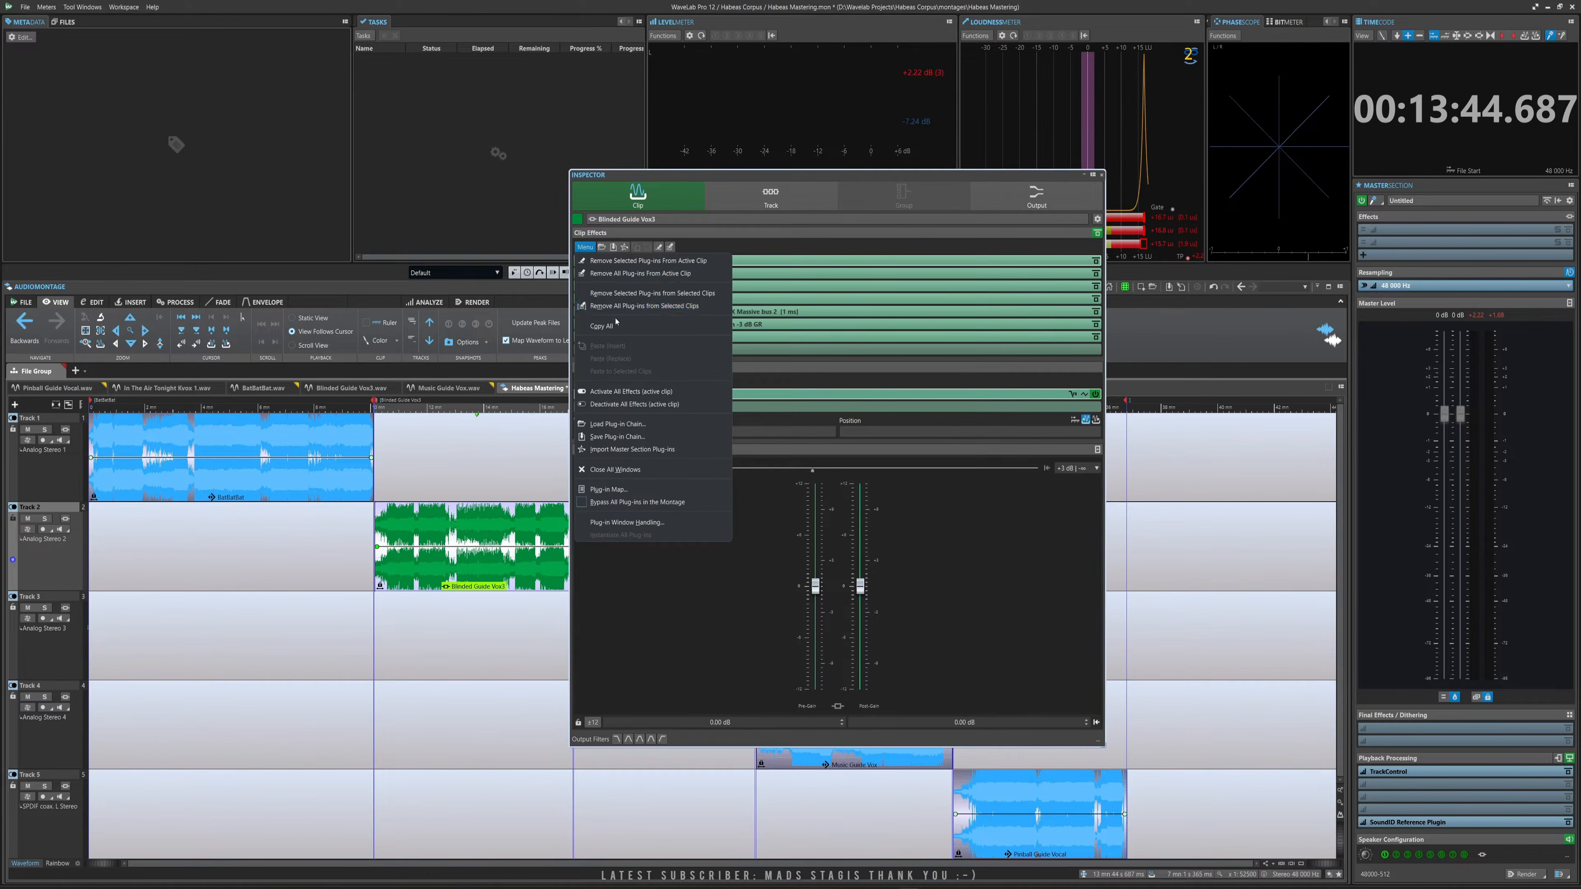
{"action": "left_click", "coordinate": [640, 273]}
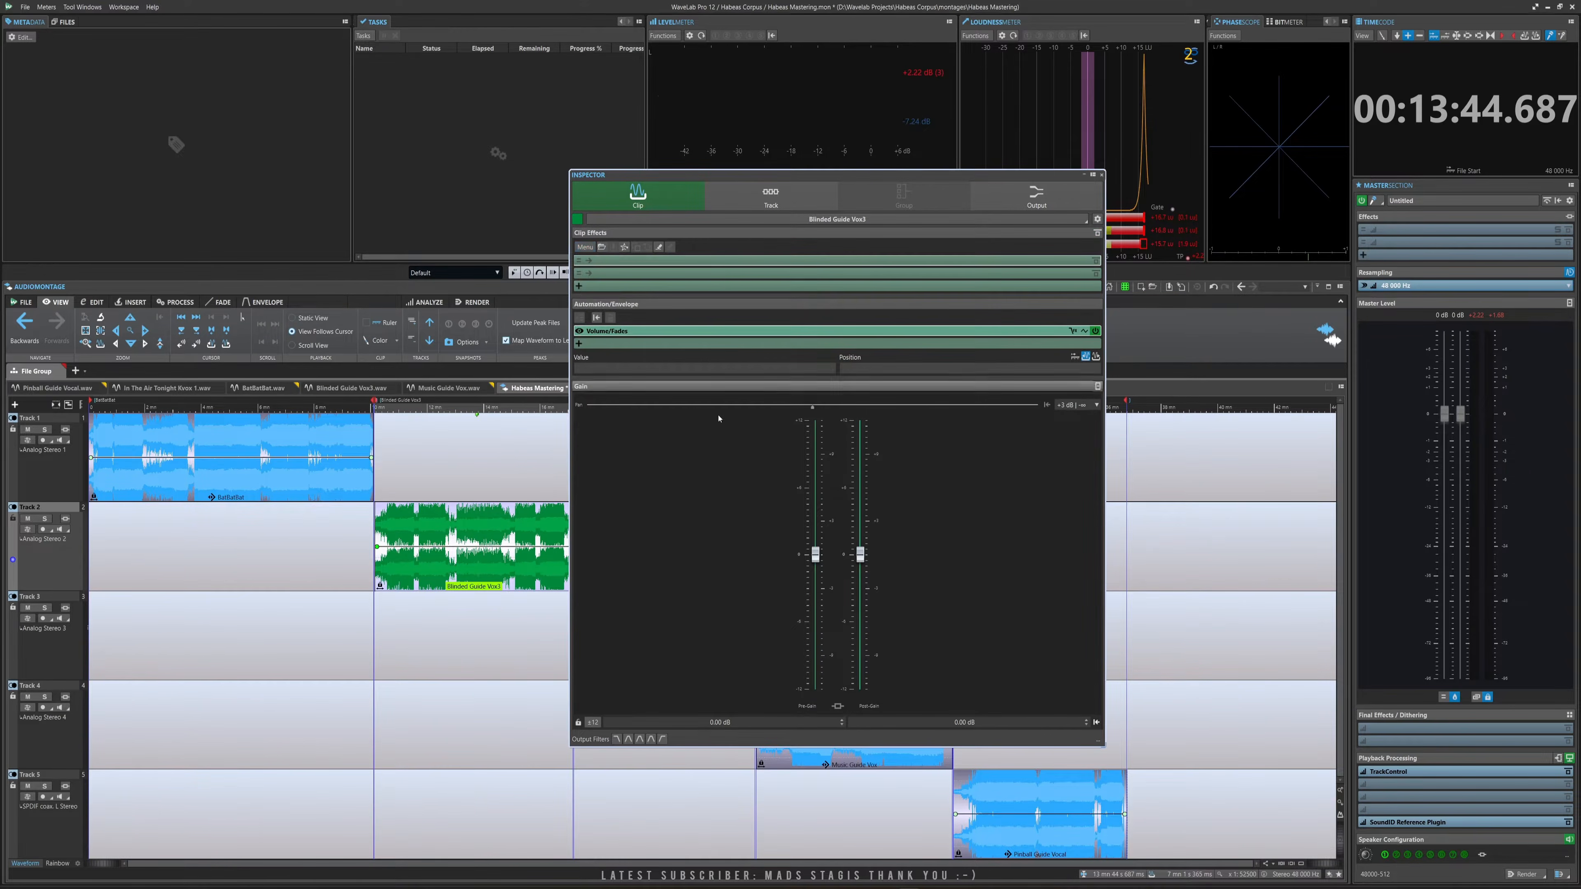
Select the BatBatBat, Music Guide Vox, Blinded Guide Vox3 and Pinball Guide Vocal clips in turn to check their clip effects.
{"action": "left_click", "coordinate": [343, 495]}
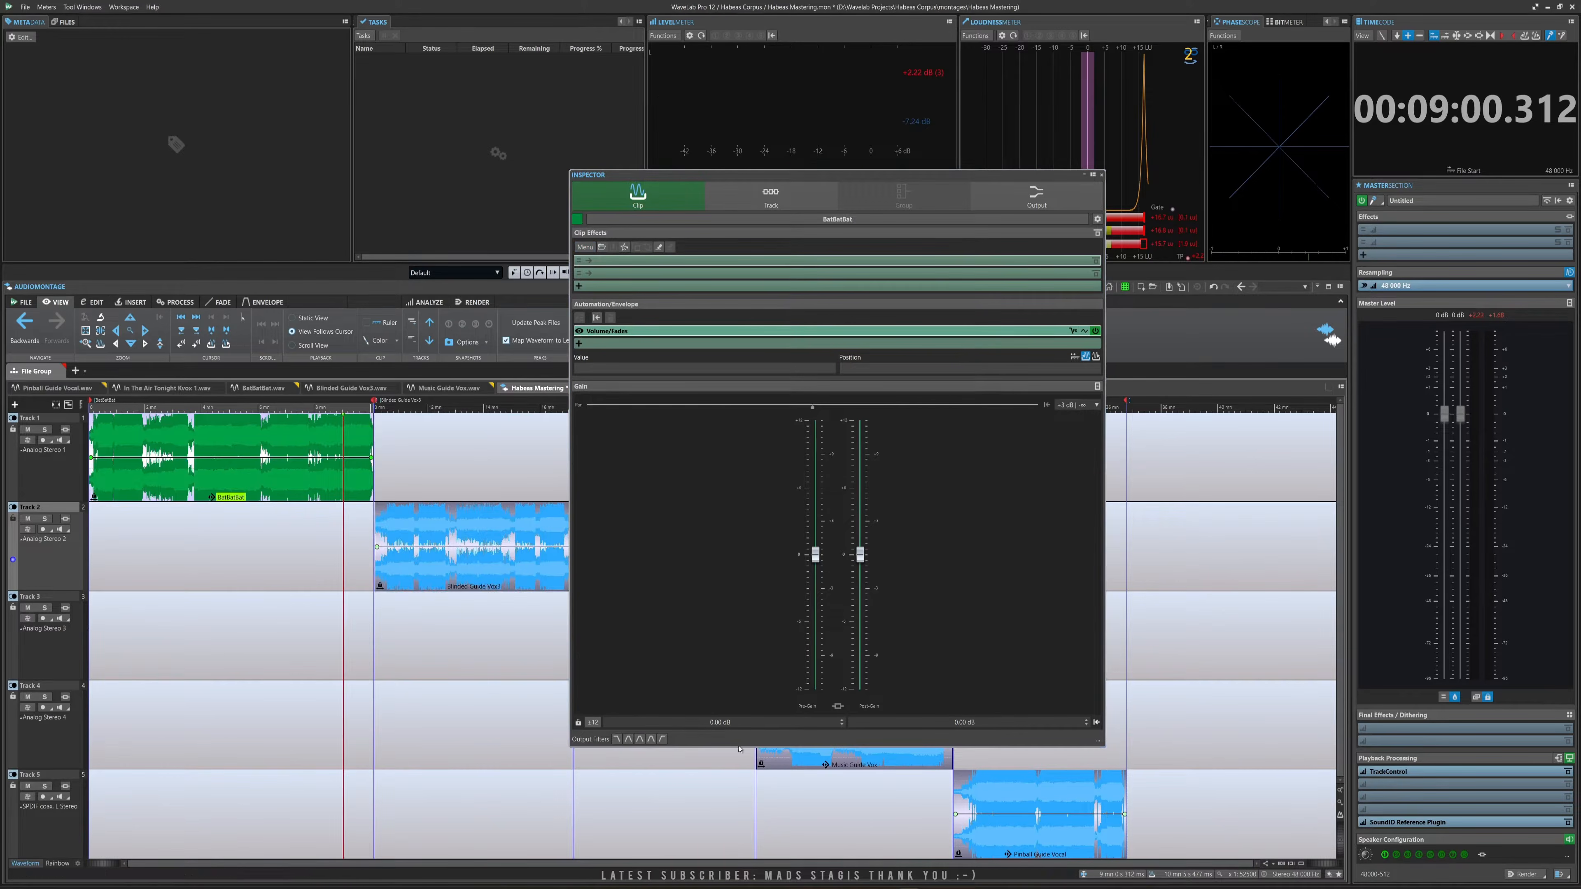
{"action": "left_click", "coordinate": [794, 765]}
{"action": "left_click", "coordinate": [499, 548]}
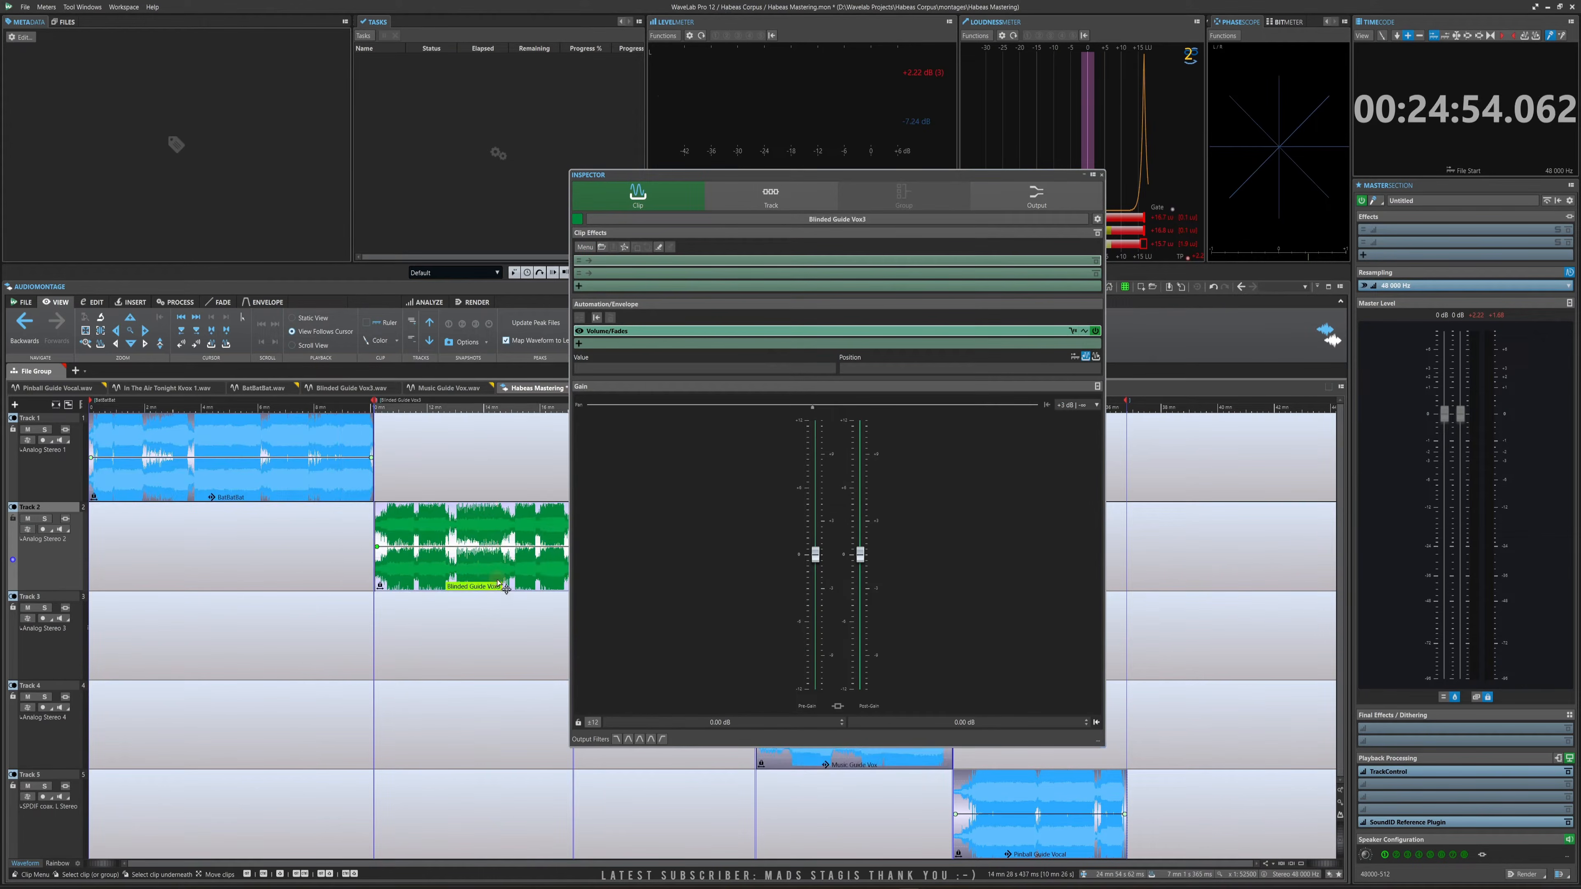
{"action": "left_click", "coordinate": [331, 473]}
{"action": "left_click", "coordinate": [427, 548]}
{"action": "left_click", "coordinate": [802, 765]}
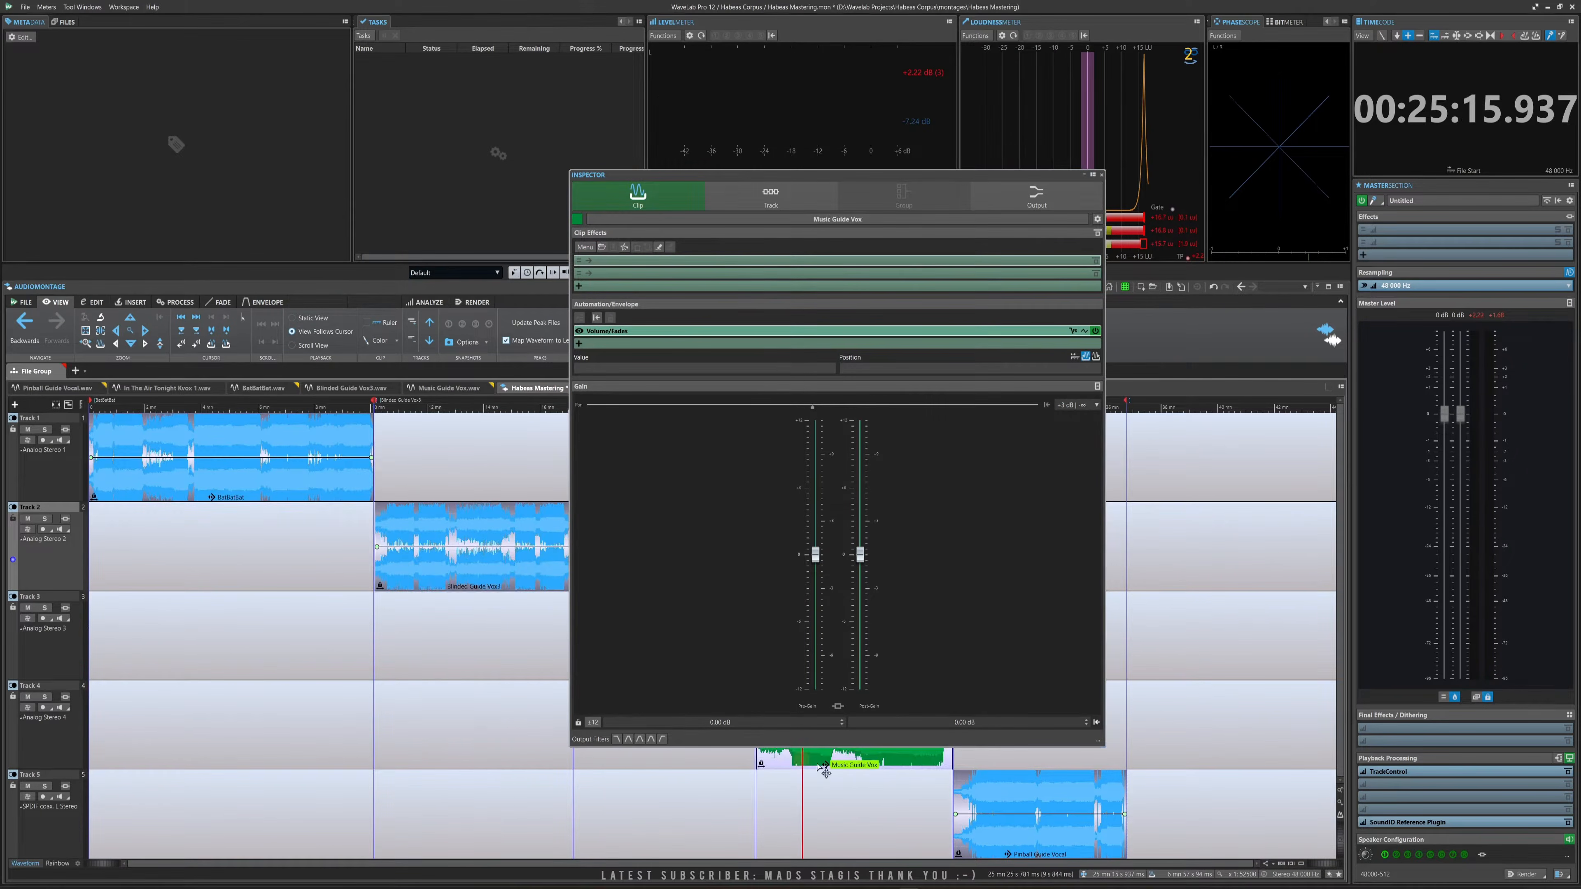
{"action": "left_click", "coordinate": [996, 817]}
{"action": "left_click", "coordinate": [515, 582]}
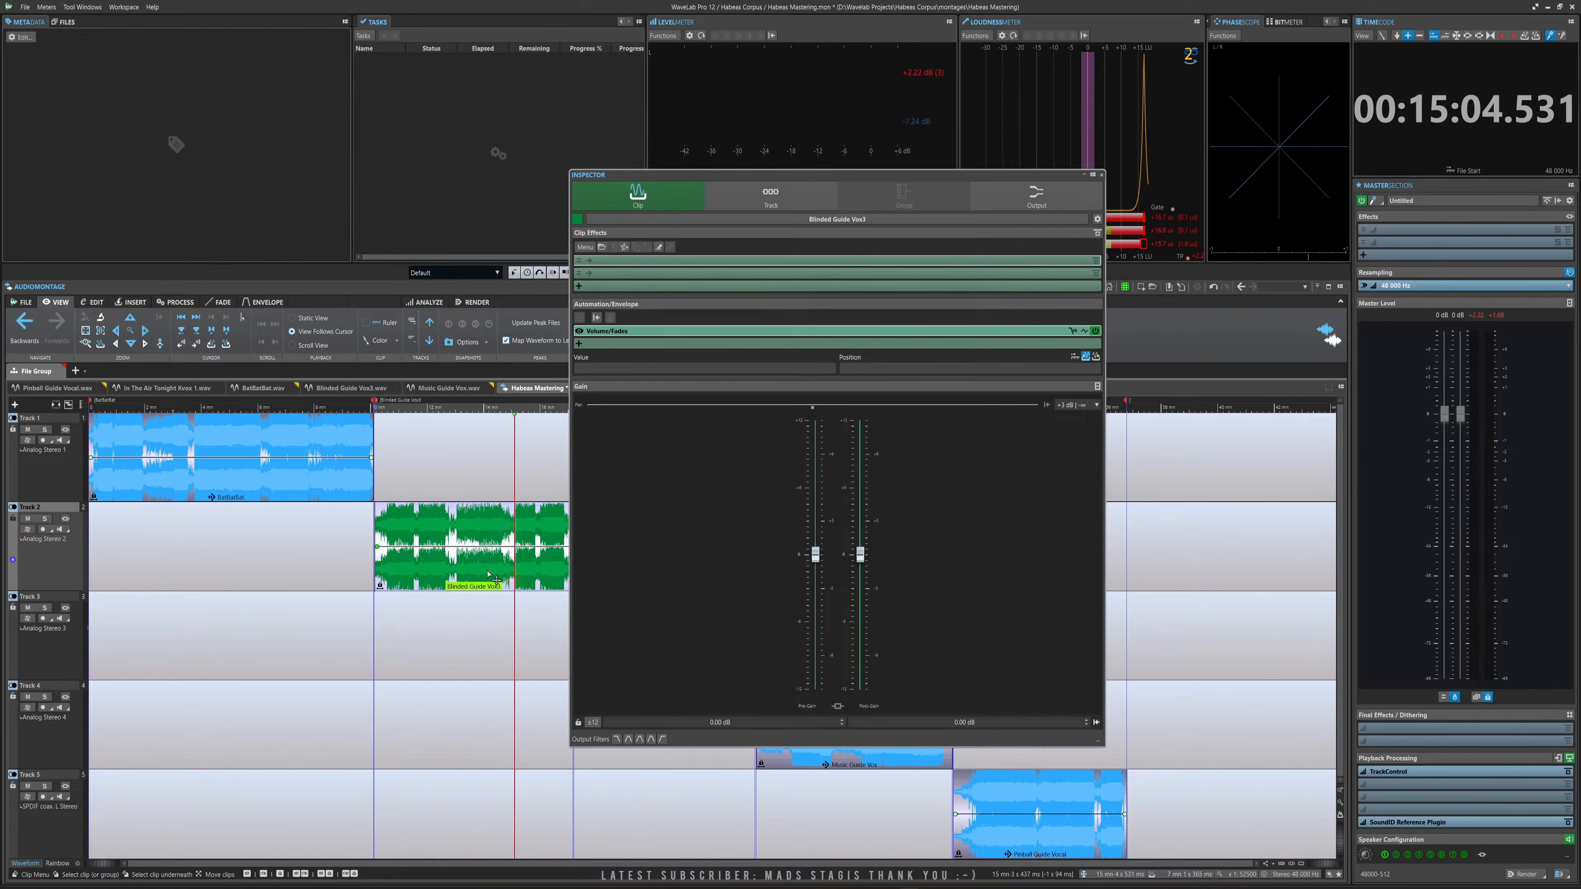
{"action": "left_click", "coordinate": [351, 493]}
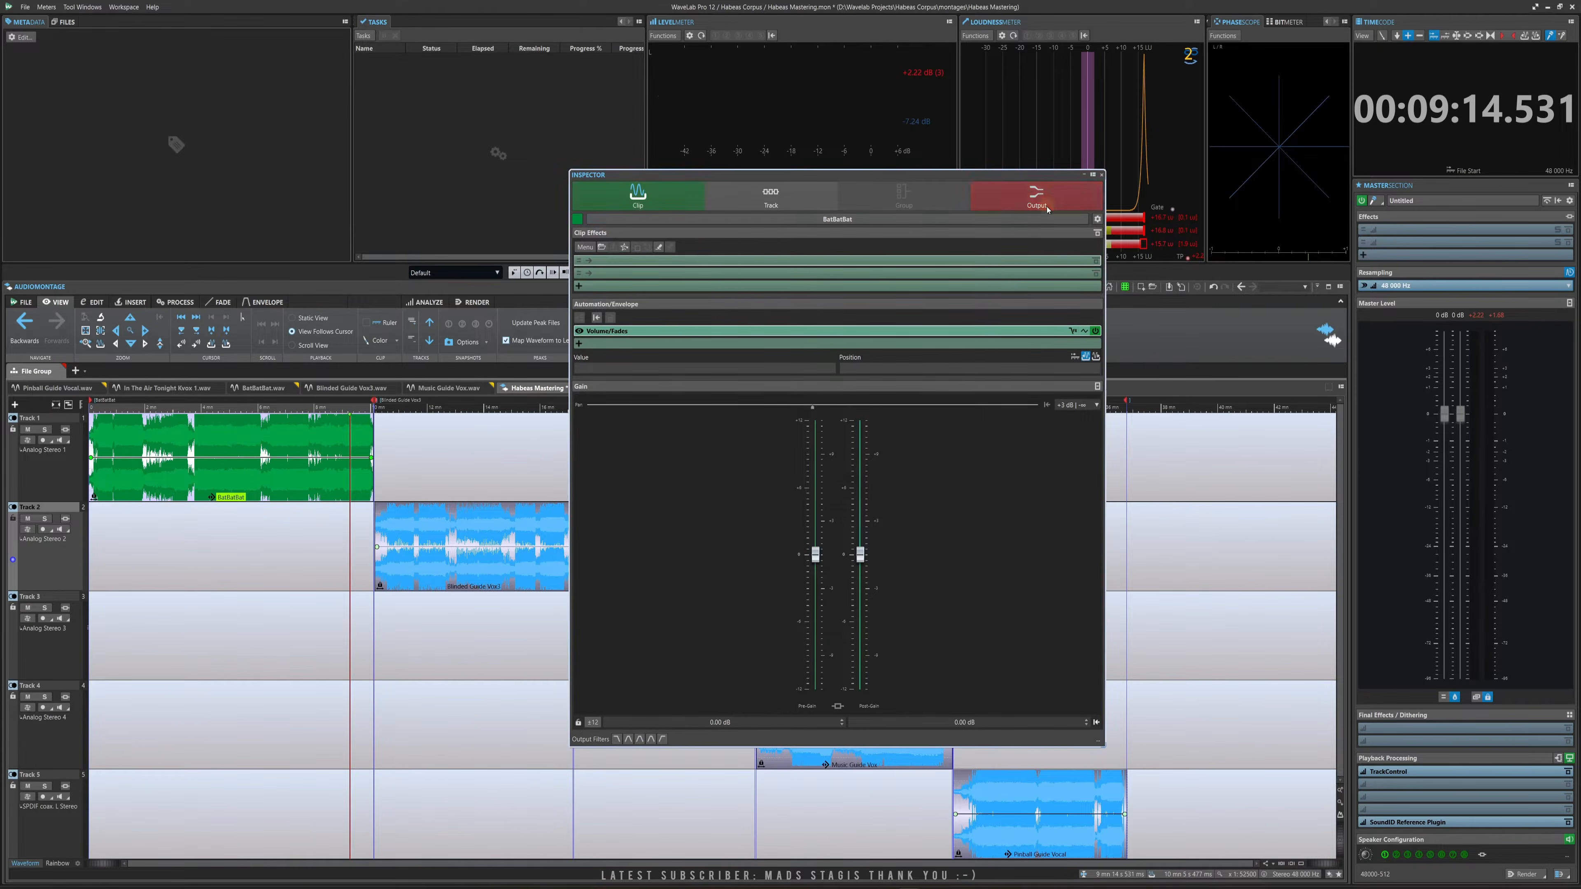
Insert Steinberg's Brickwall Limiter as a master effect on the montage output and close its plug-in window.
{"action": "left_click", "coordinate": [1036, 195]}
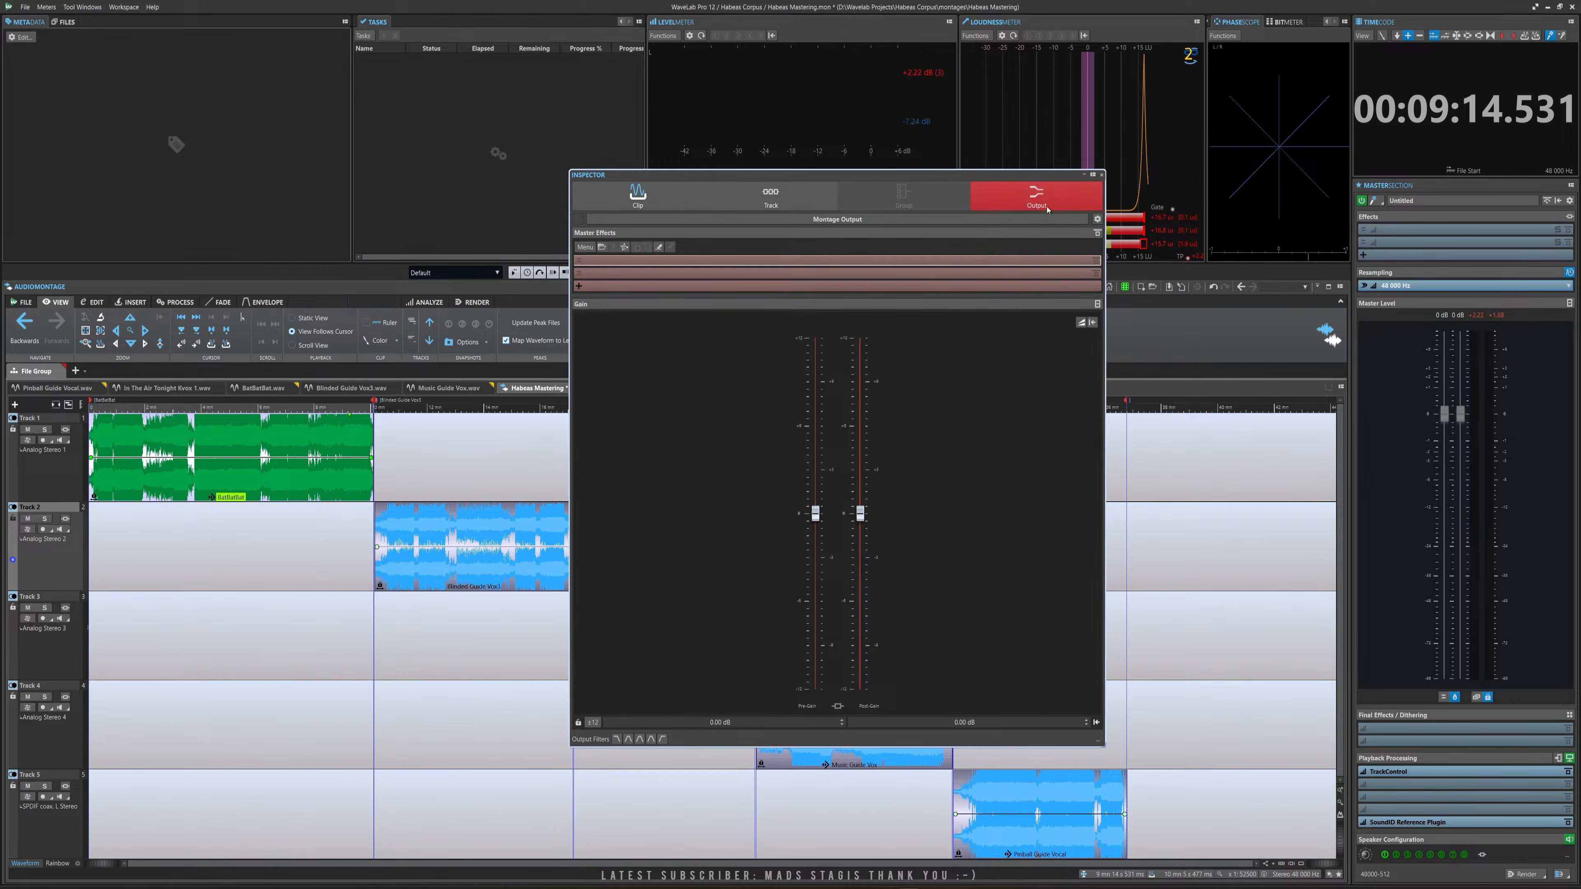
{"action": "left_click", "coordinate": [791, 261]}
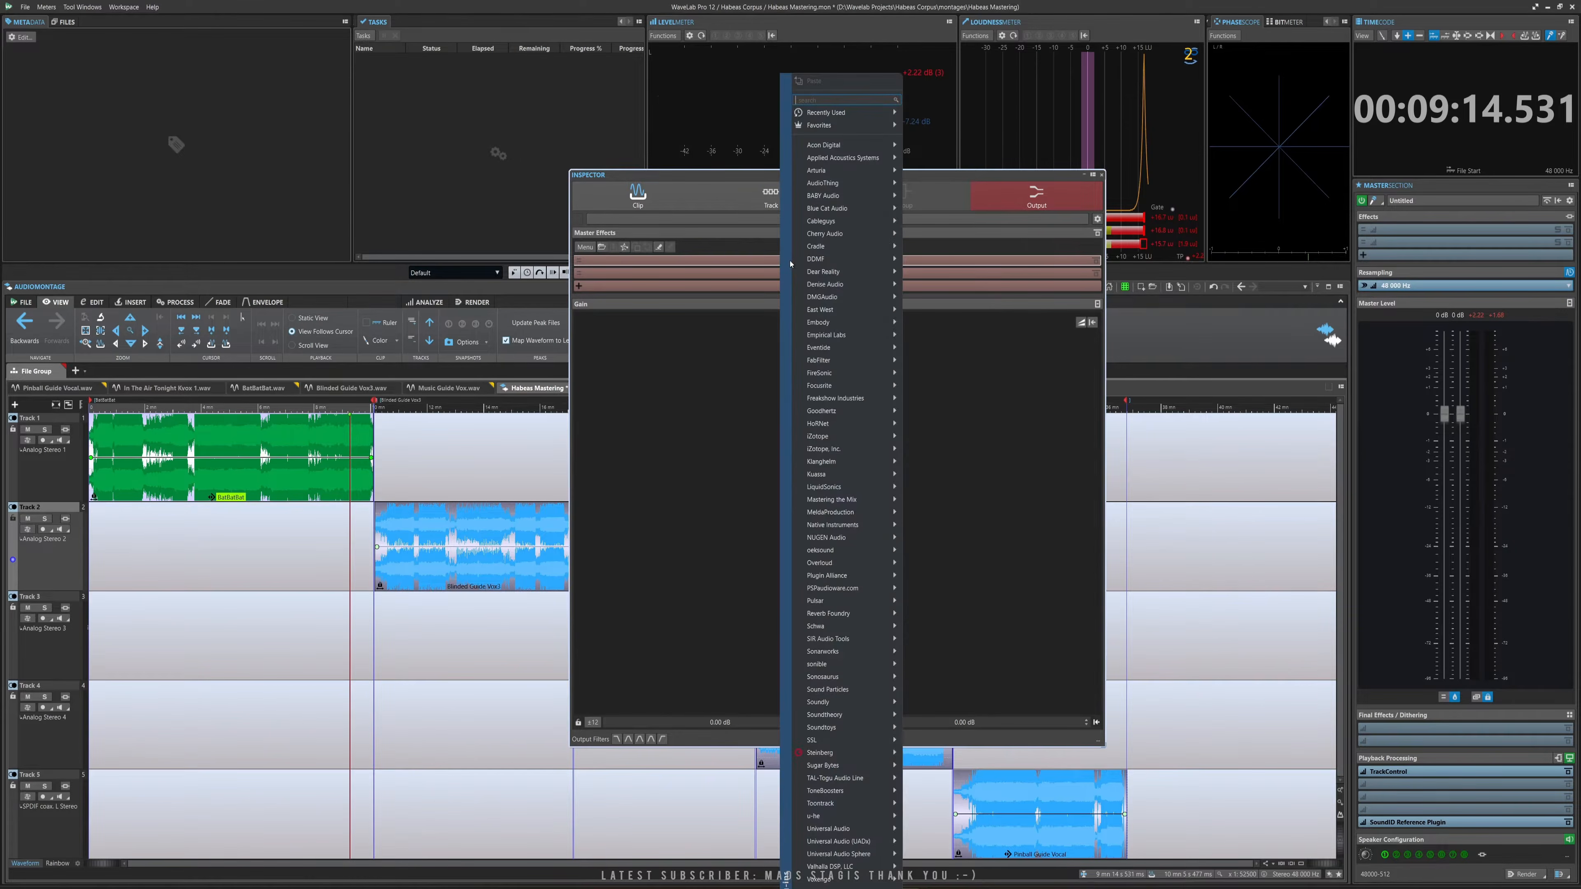
{"action": "type", "text": "lim"}
{"action": "mouse_move", "coordinate": [837, 202]}
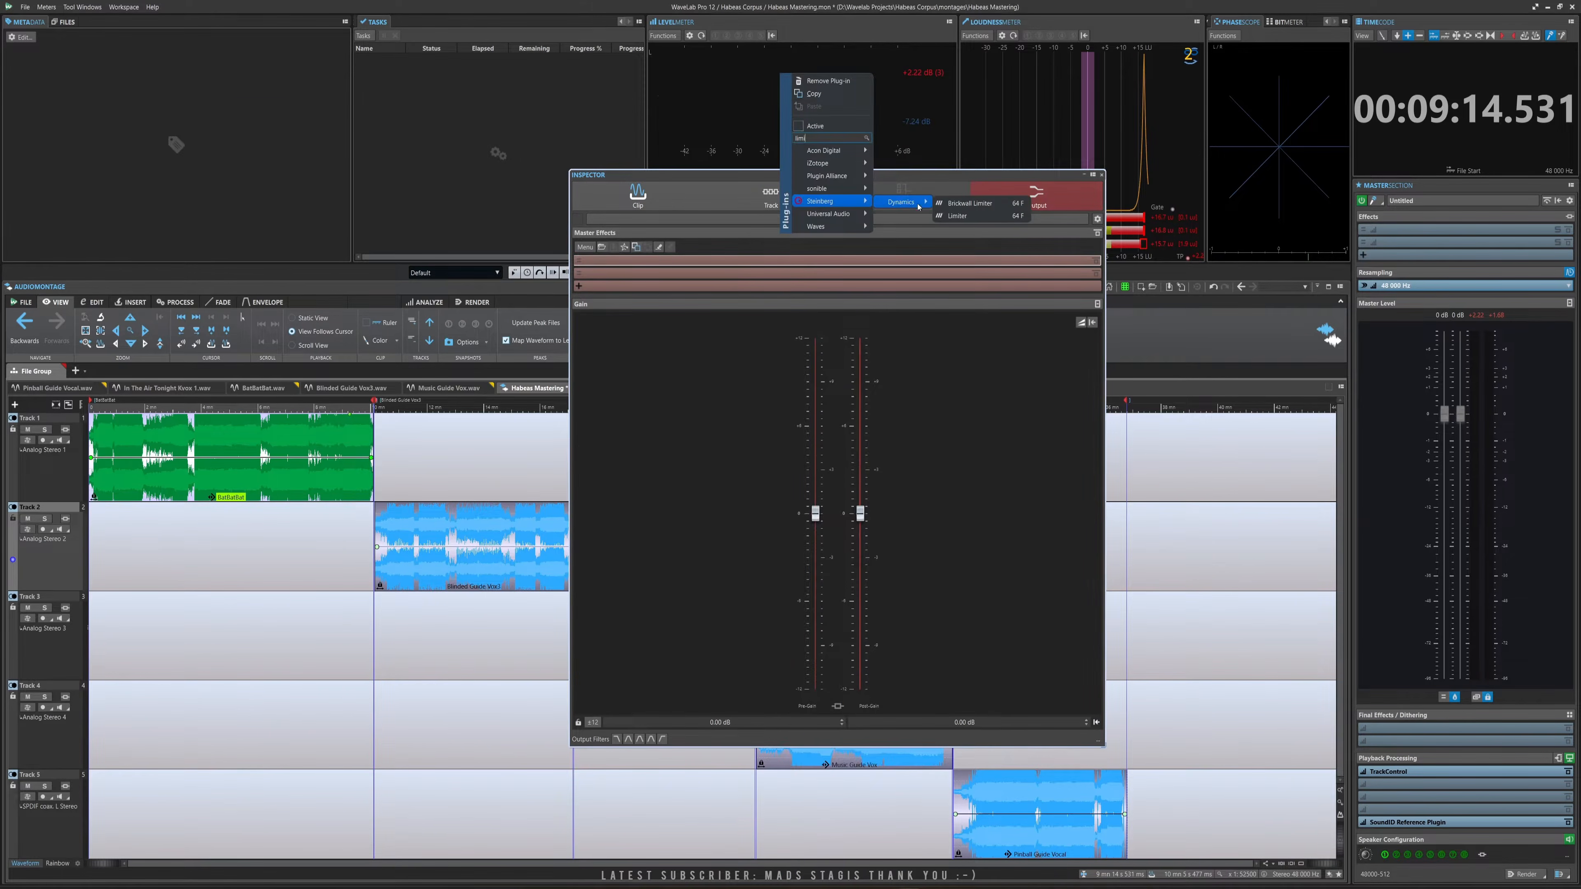
{"action": "left_click", "coordinate": [958, 205]}
{"action": "left_click_drag", "start_coordinate": [240, 110], "coordinate": [858, 312]}
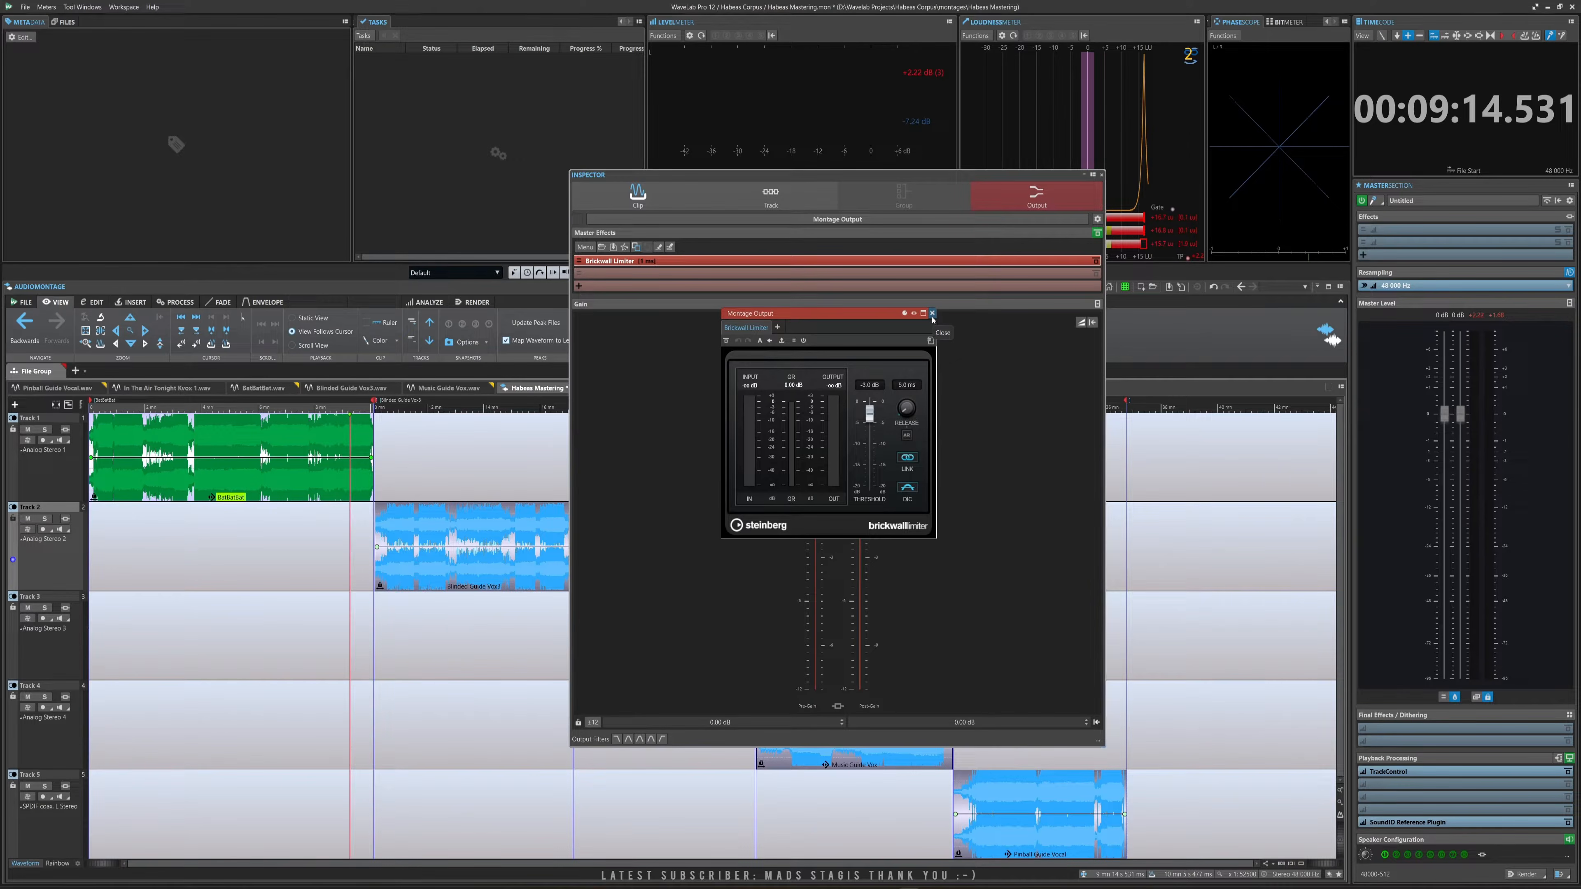
{"action": "left_click", "coordinate": [932, 313]}
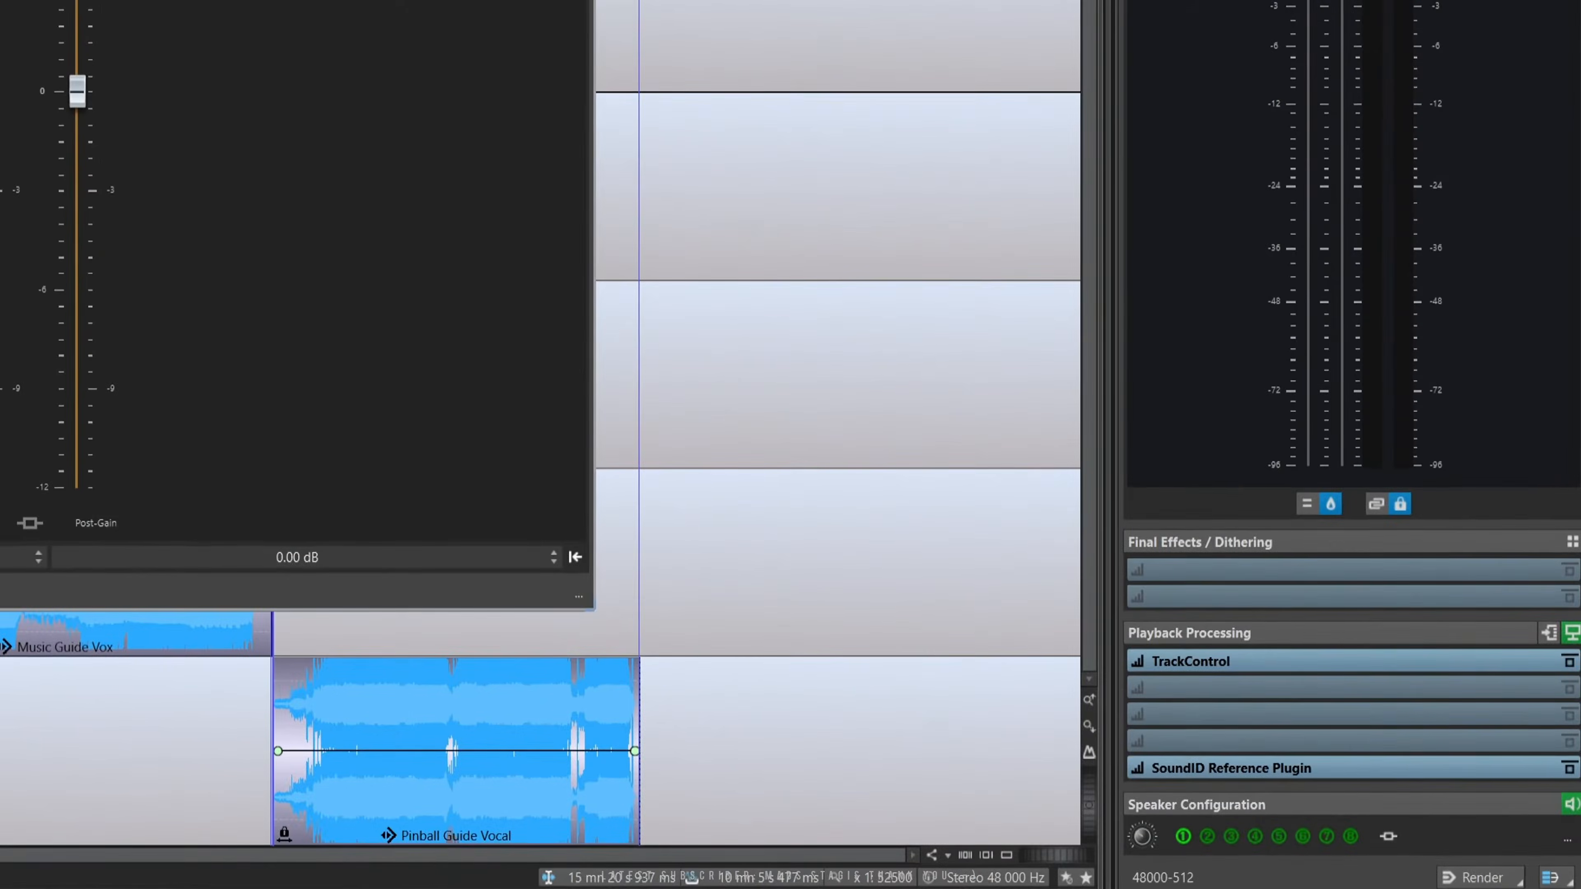
Play the montage while viewing the SoundID Reference Plugin in Playback Processing, close the plug-in window and stop playback.
{"action": "key", "text": "space"}
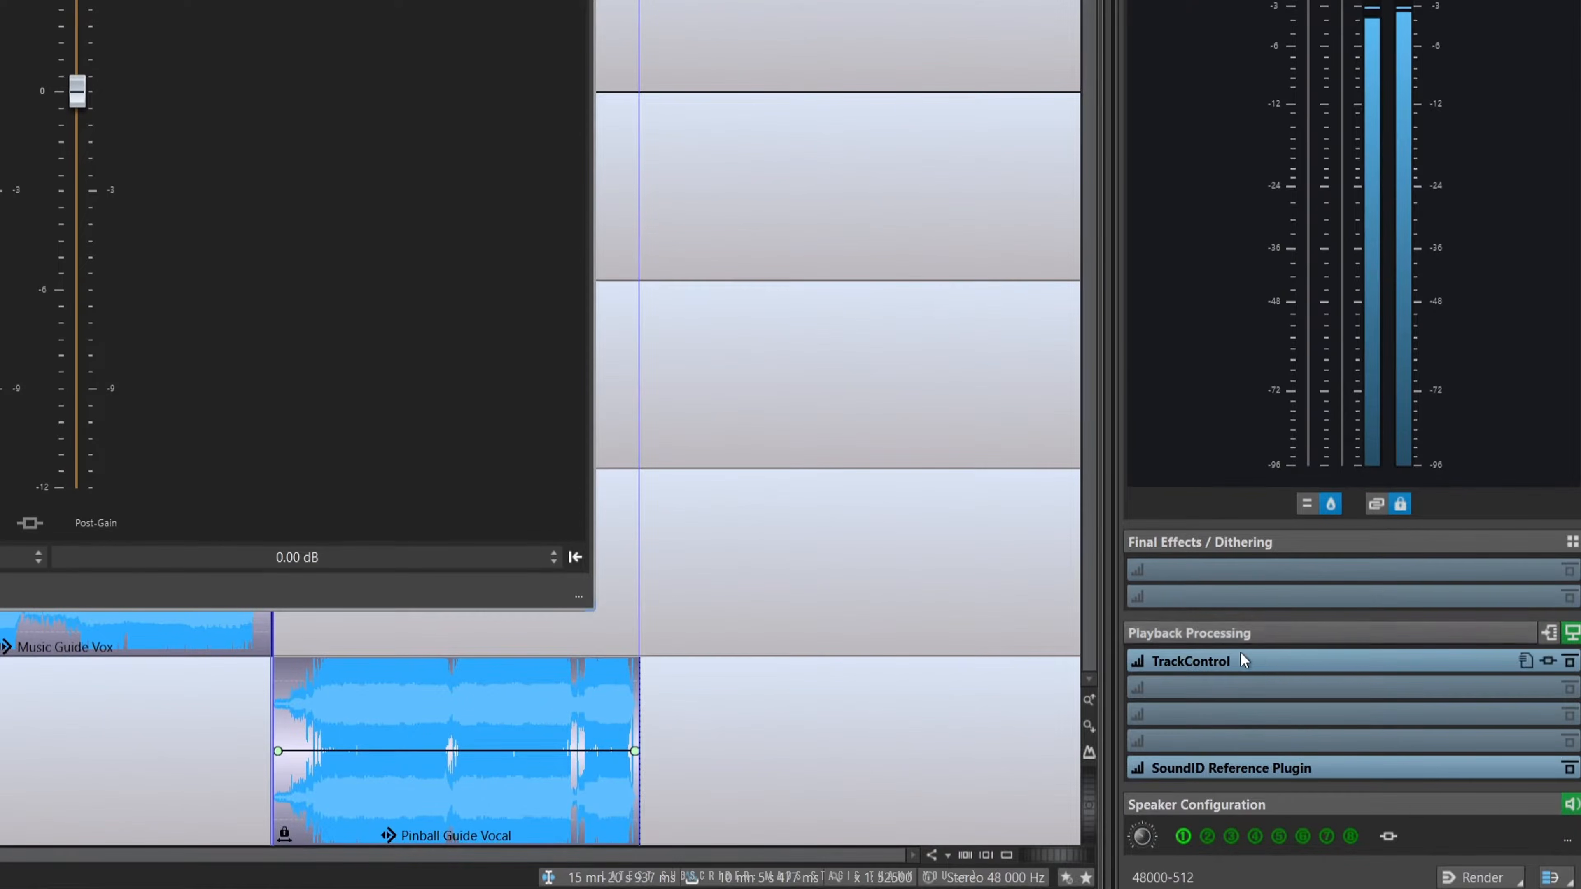
{"action": "left_click", "coordinate": [1210, 773]}
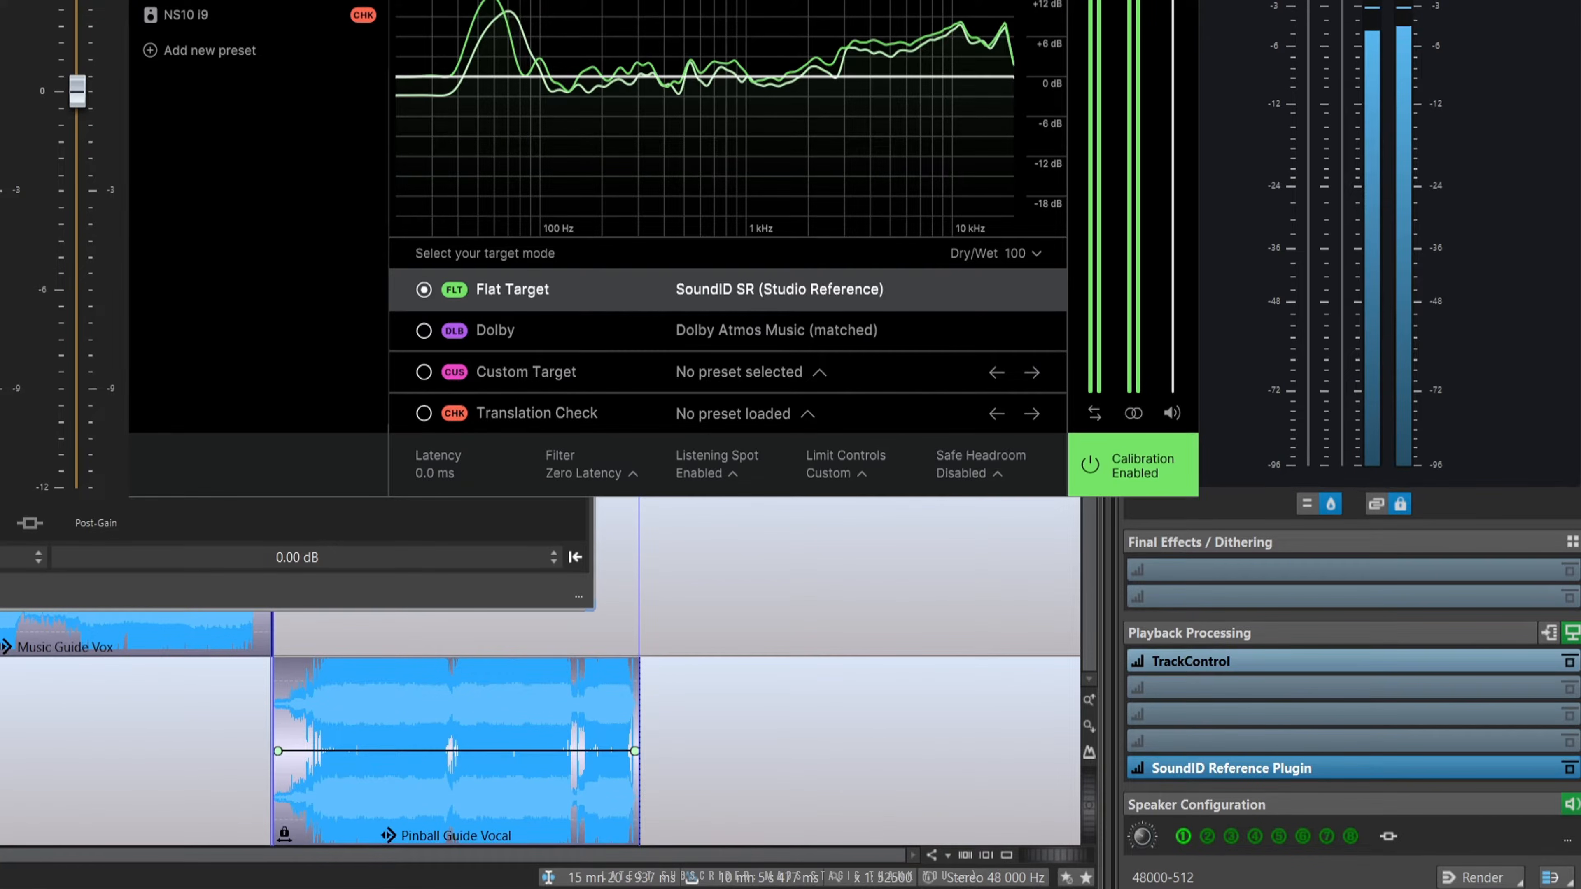
{"action": "left_click_drag", "start_coordinate": [871, 0], "coordinate": [194, 0]}
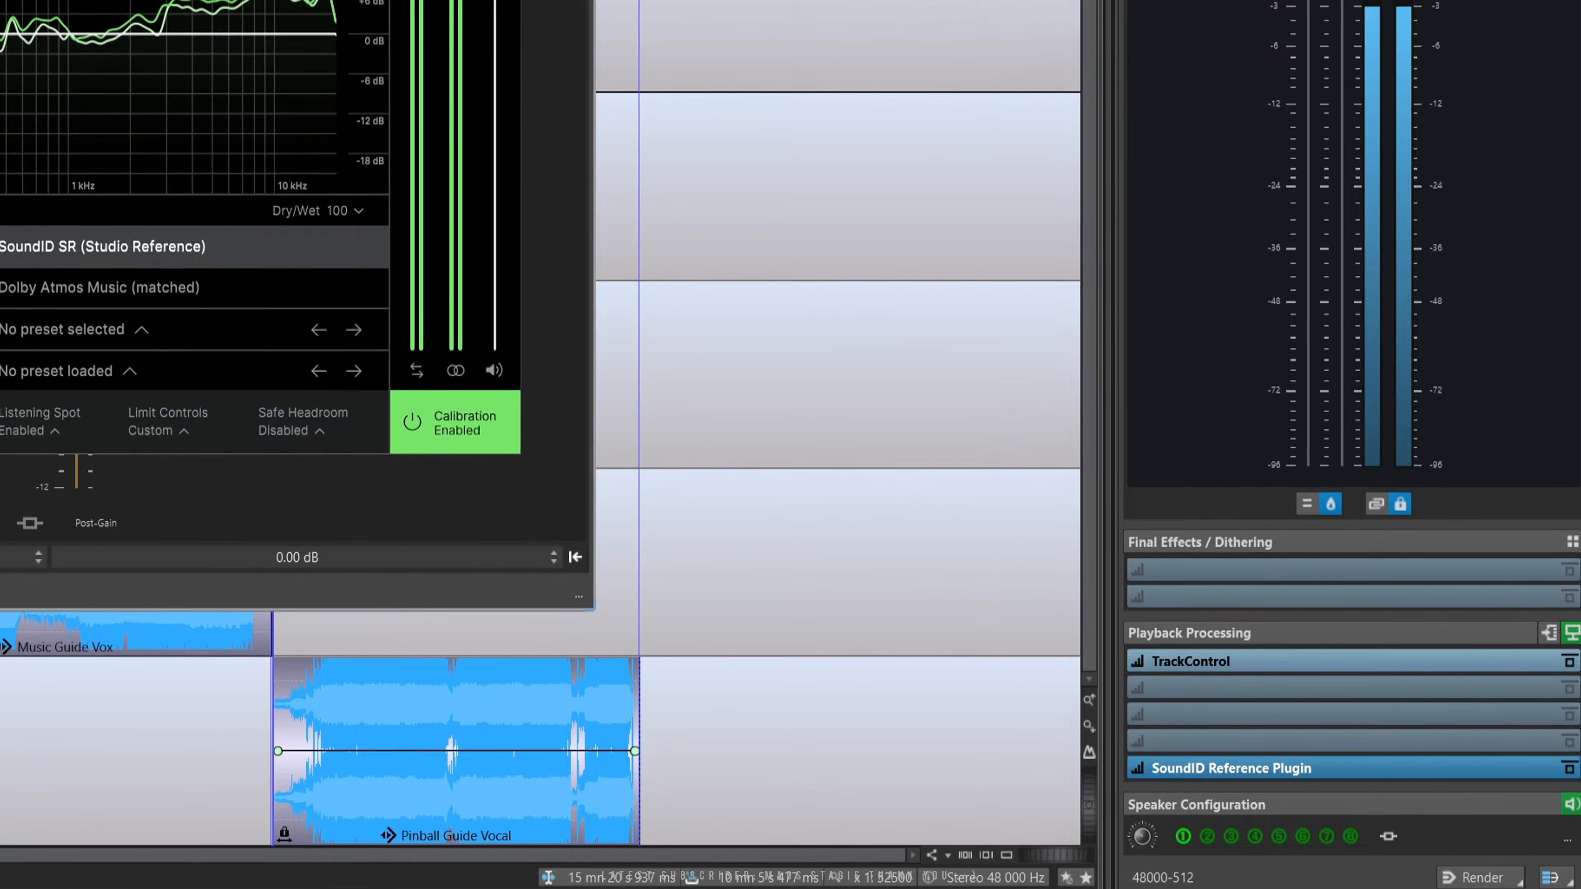
{"action": "left_click", "coordinate": [506, 0]}
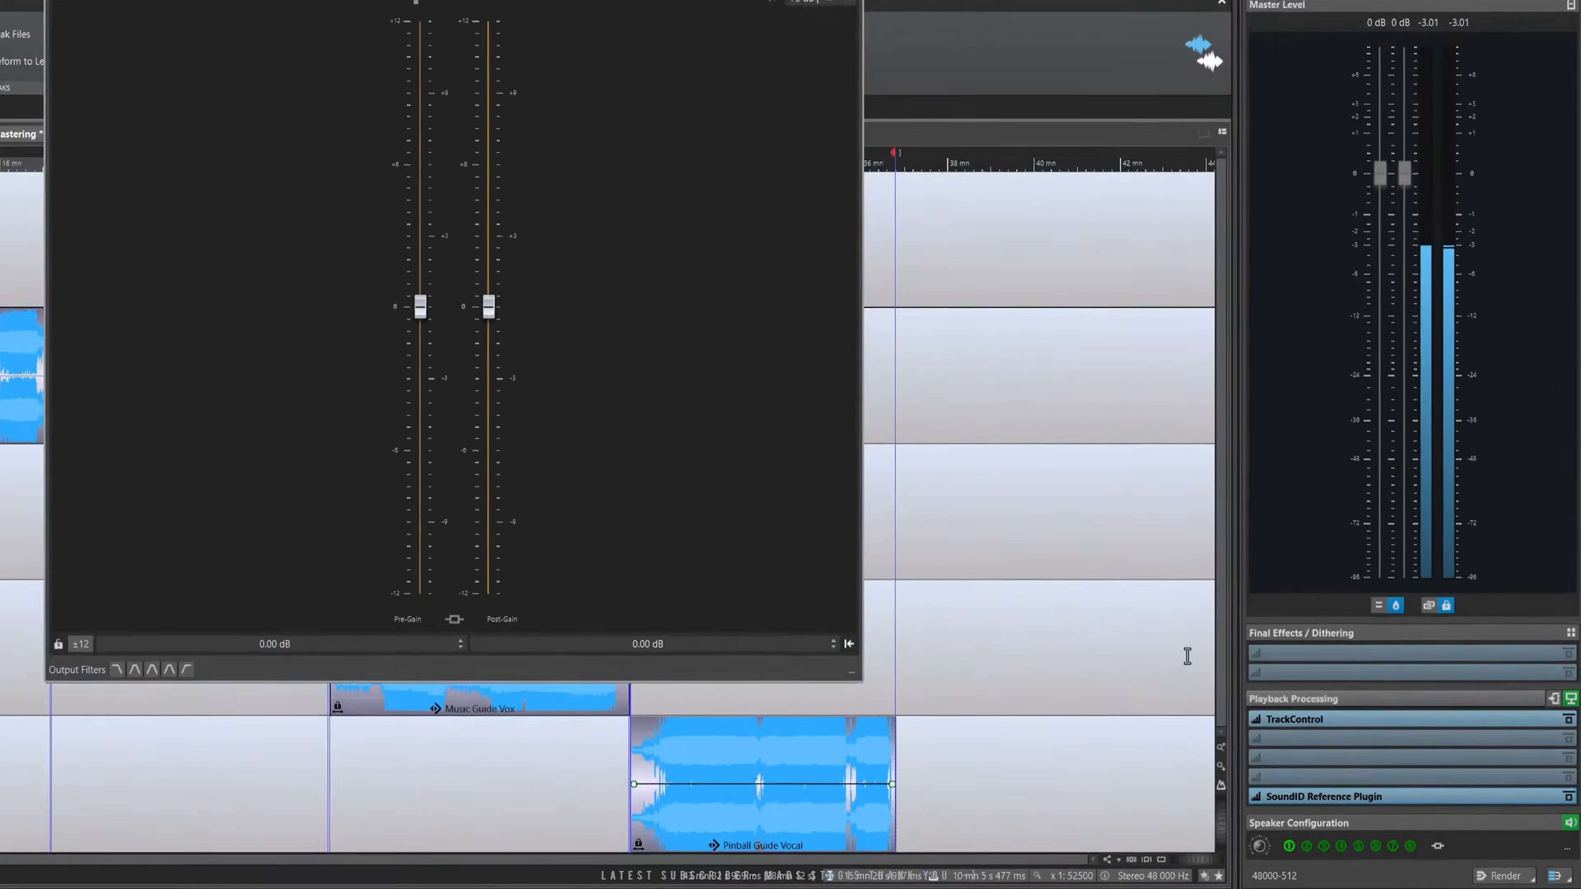
{"action": "key", "text": "space"}
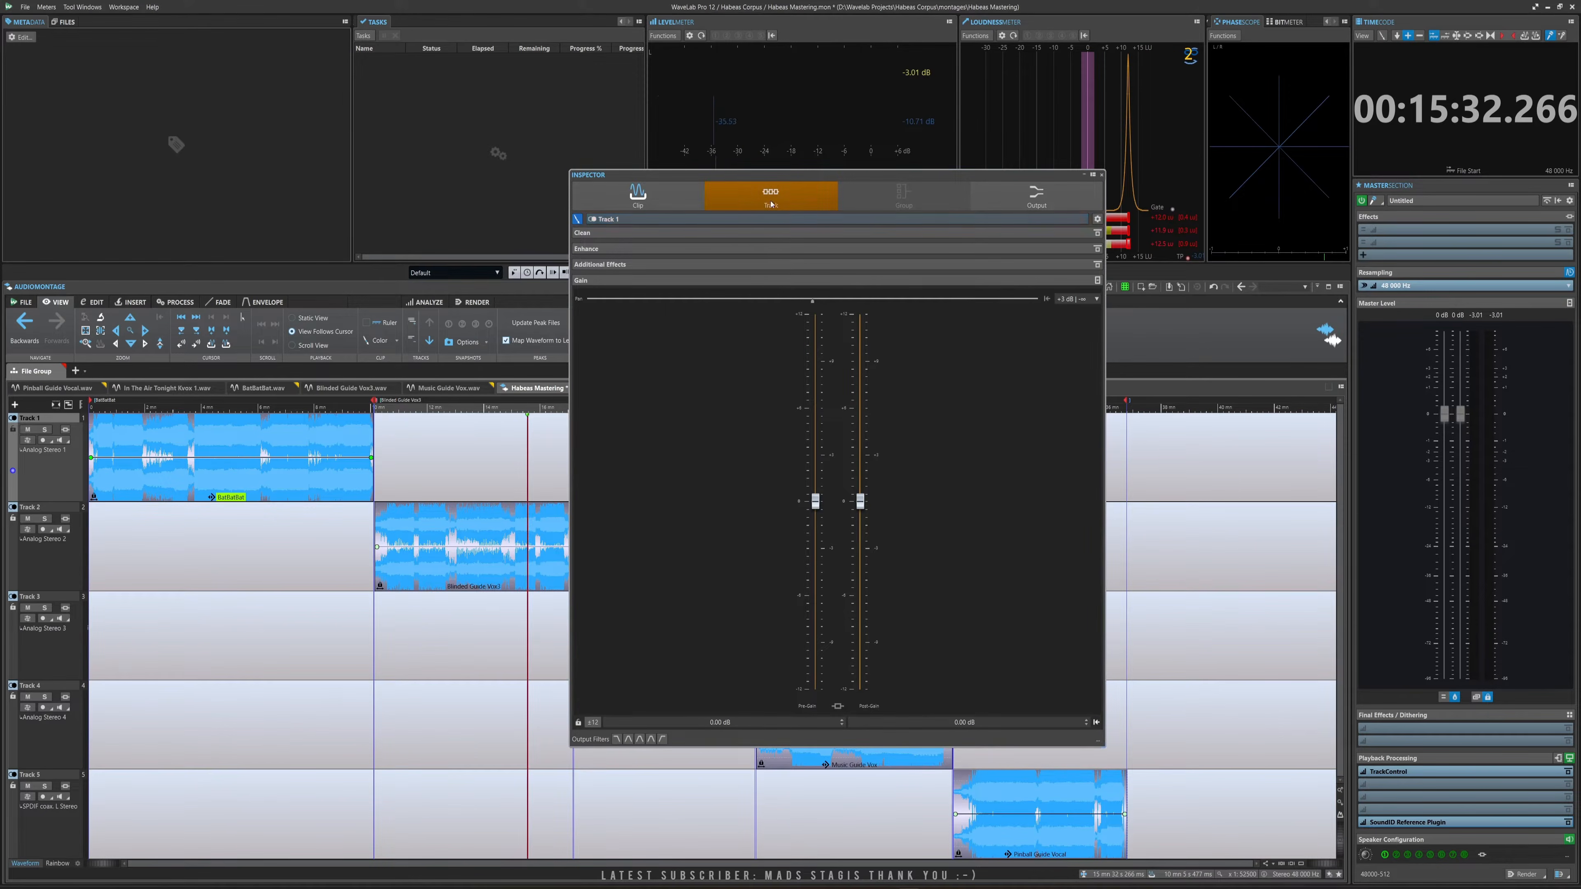
Dock the clip-level Inspector together with the Master Section and bring the Master Section back into view.
{"action": "left_click", "coordinate": [638, 197]}
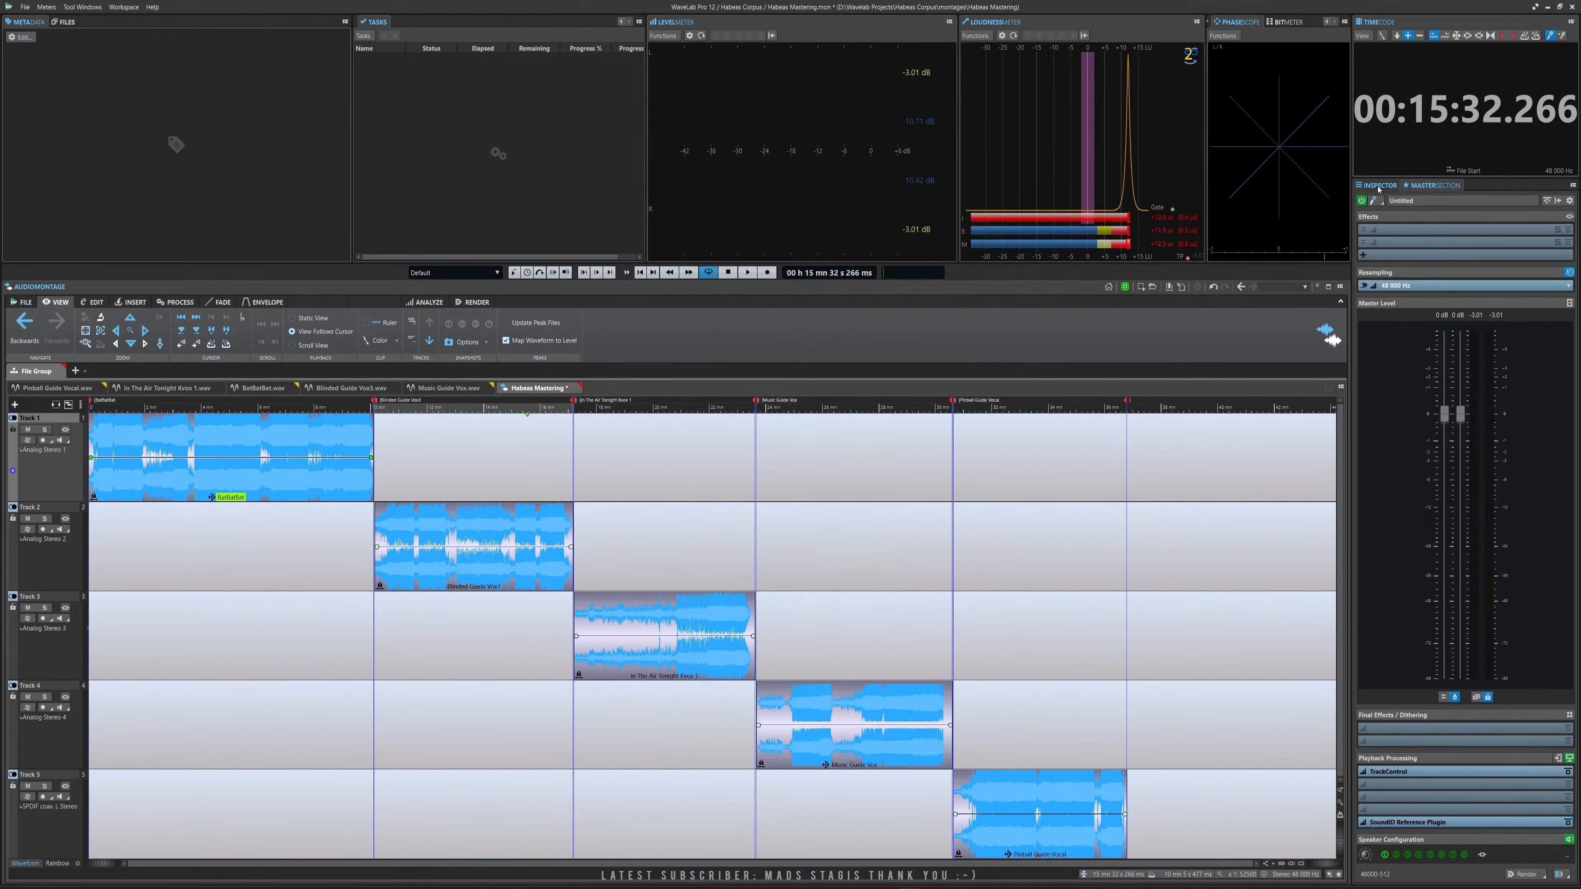
{"action": "left_click", "coordinate": [1379, 186]}
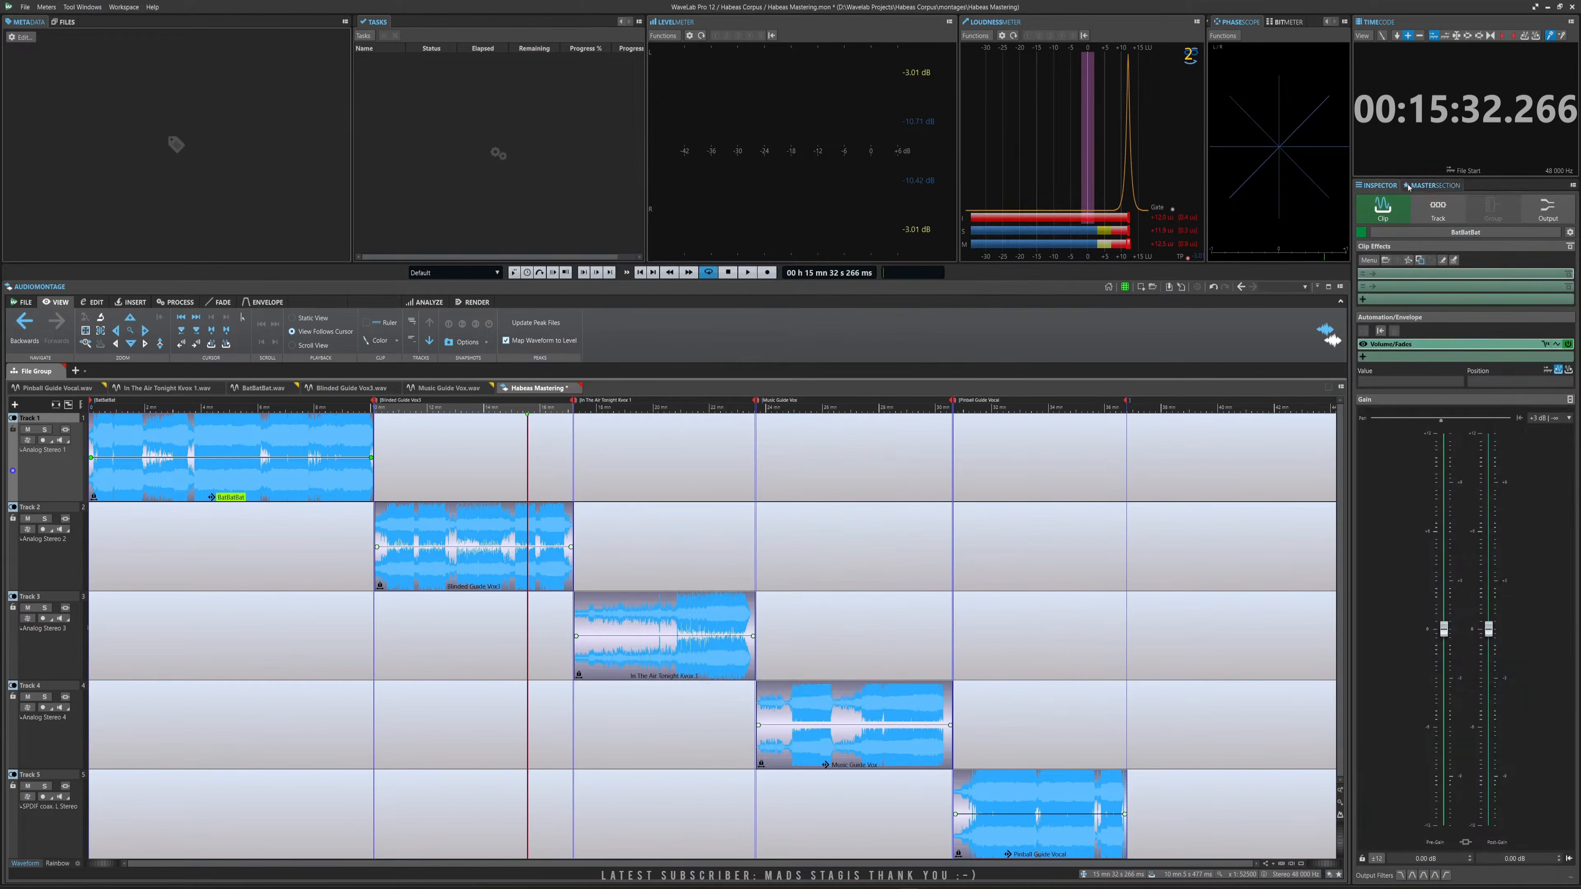
{"action": "left_click", "coordinate": [1429, 186]}
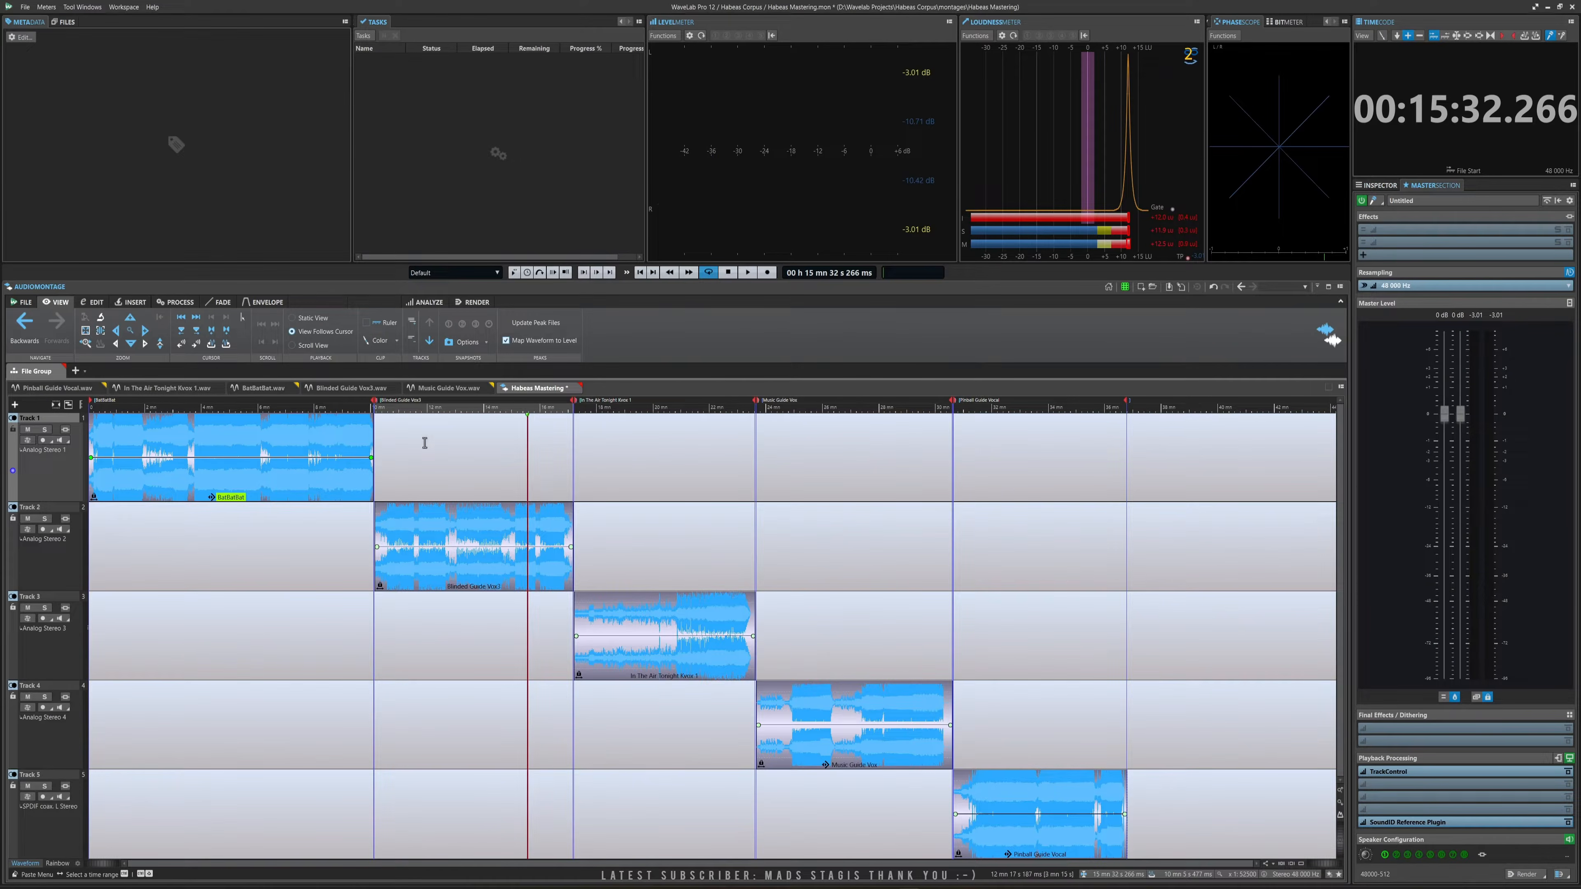
Switch to Pinball Guide Vocal.wav and view the plug-ins available for the Master Section's first effect slot.
{"action": "left_click", "coordinate": [70, 388]}
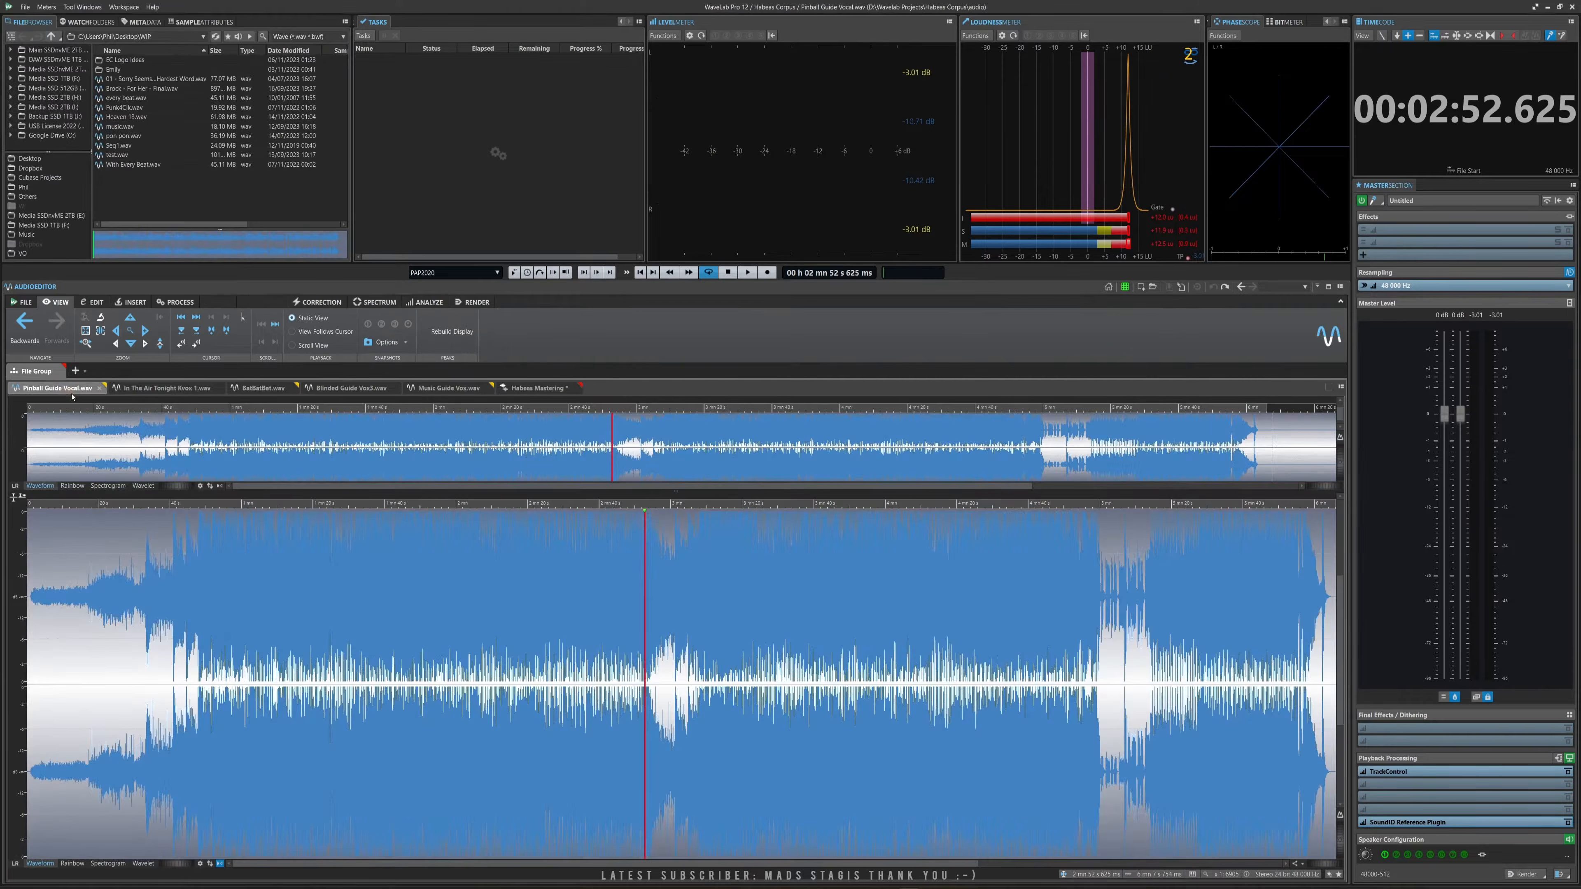
{"action": "left_click", "coordinate": [1428, 233]}
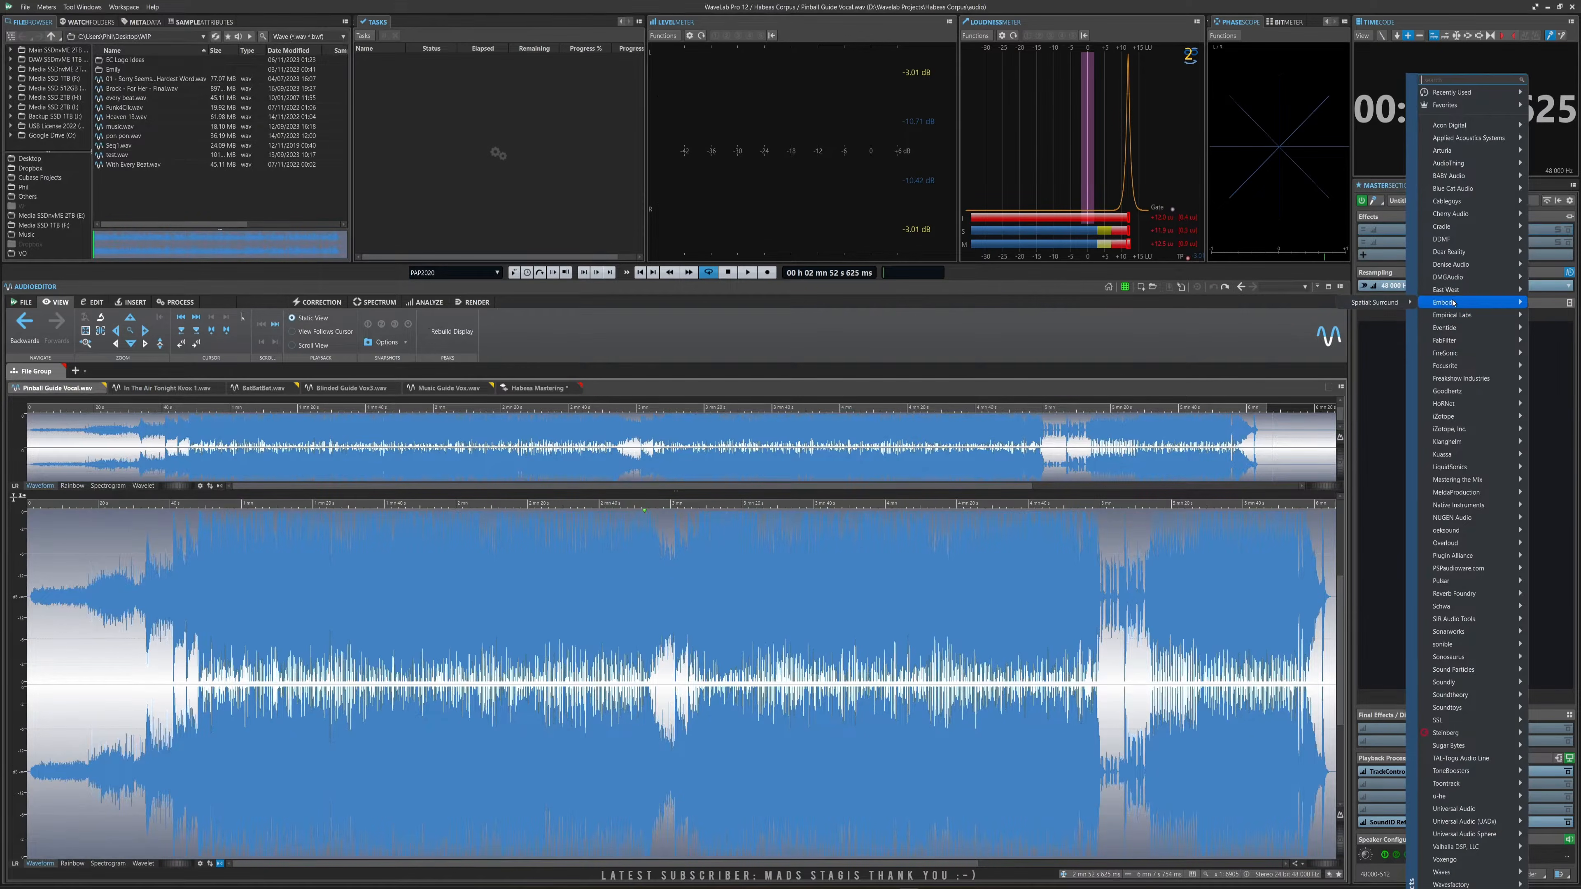
{"action": "mouse_move", "coordinate": [1436, 293]}
{"action": "left_click", "coordinate": [872, 572]}
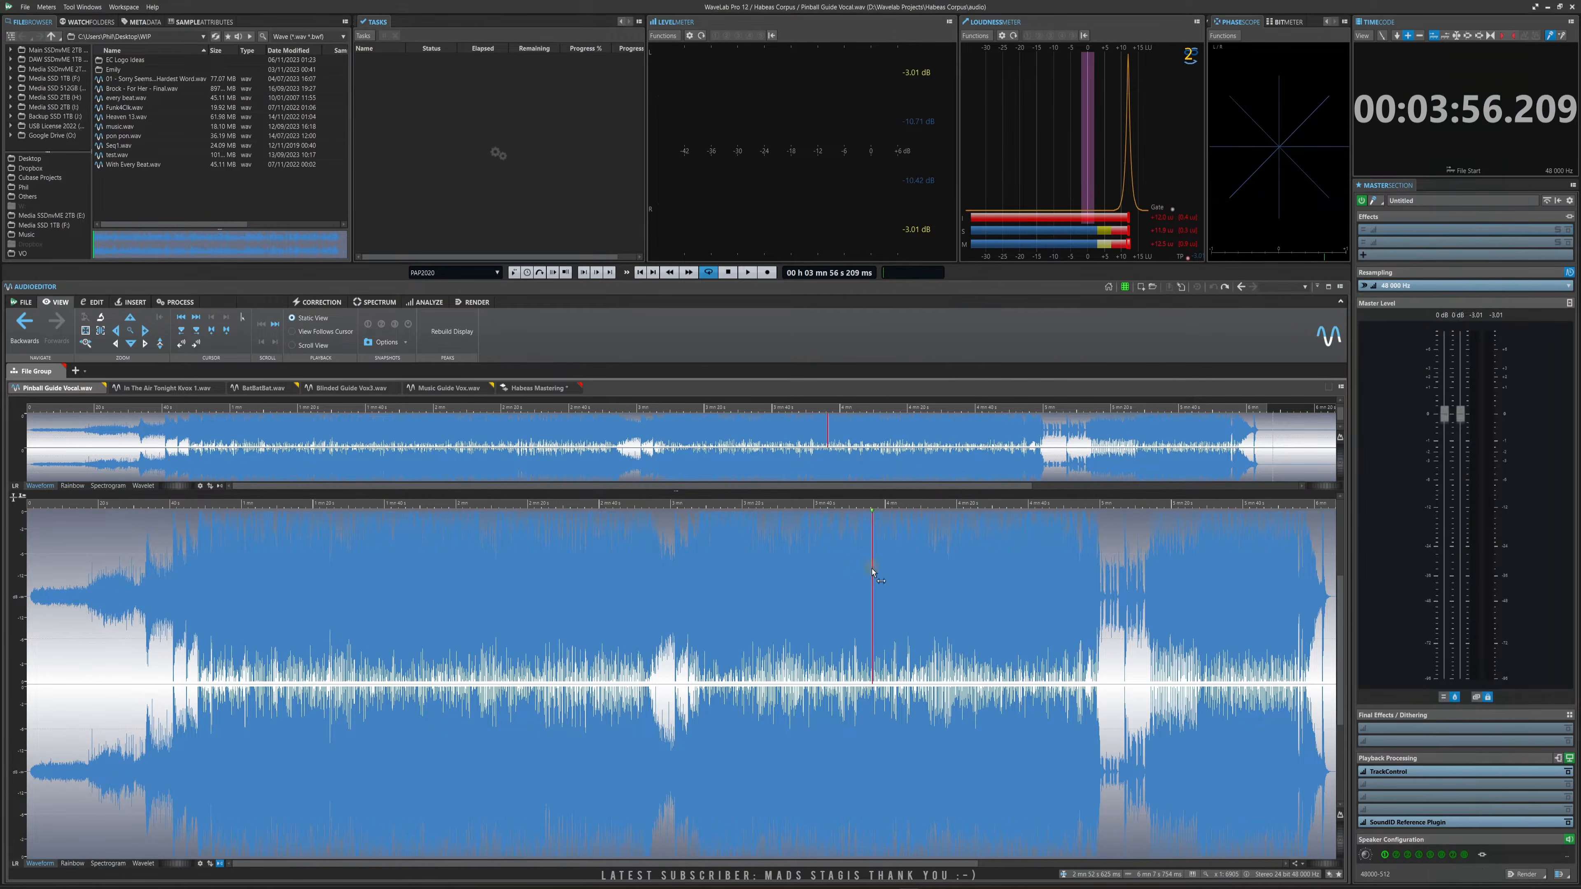
Play Pinball Guide Vocal.wav from about 1 min 42 s in the maximised Audio Editor, stop playback and restore the full window layout.
{"action": "left_click", "coordinate": [394, 588]}
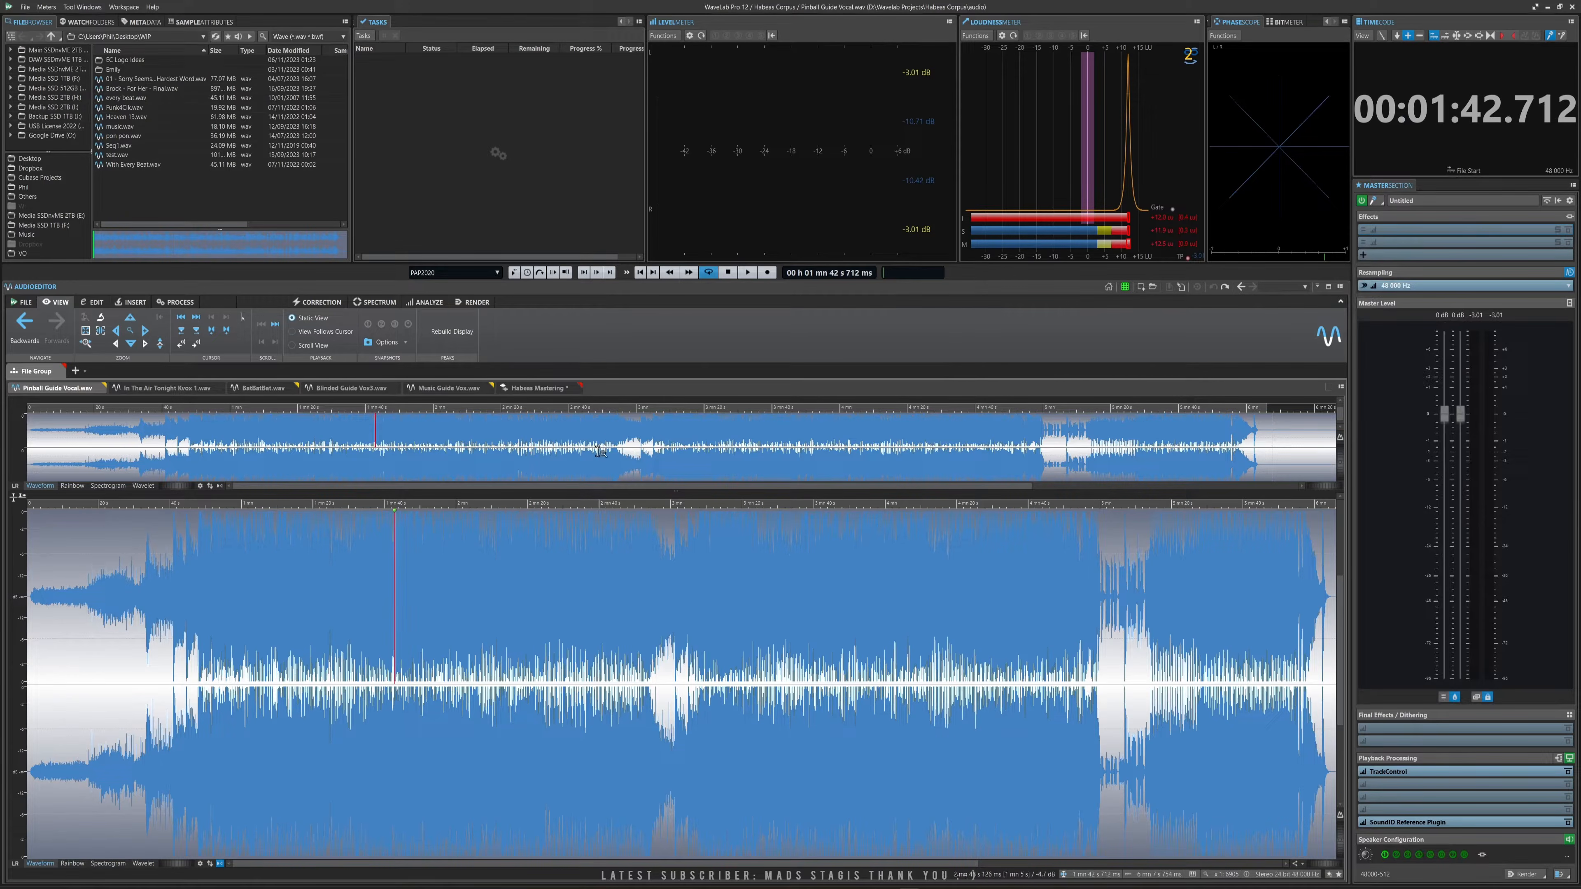
{"action": "double_click", "coordinate": [658, 390]}
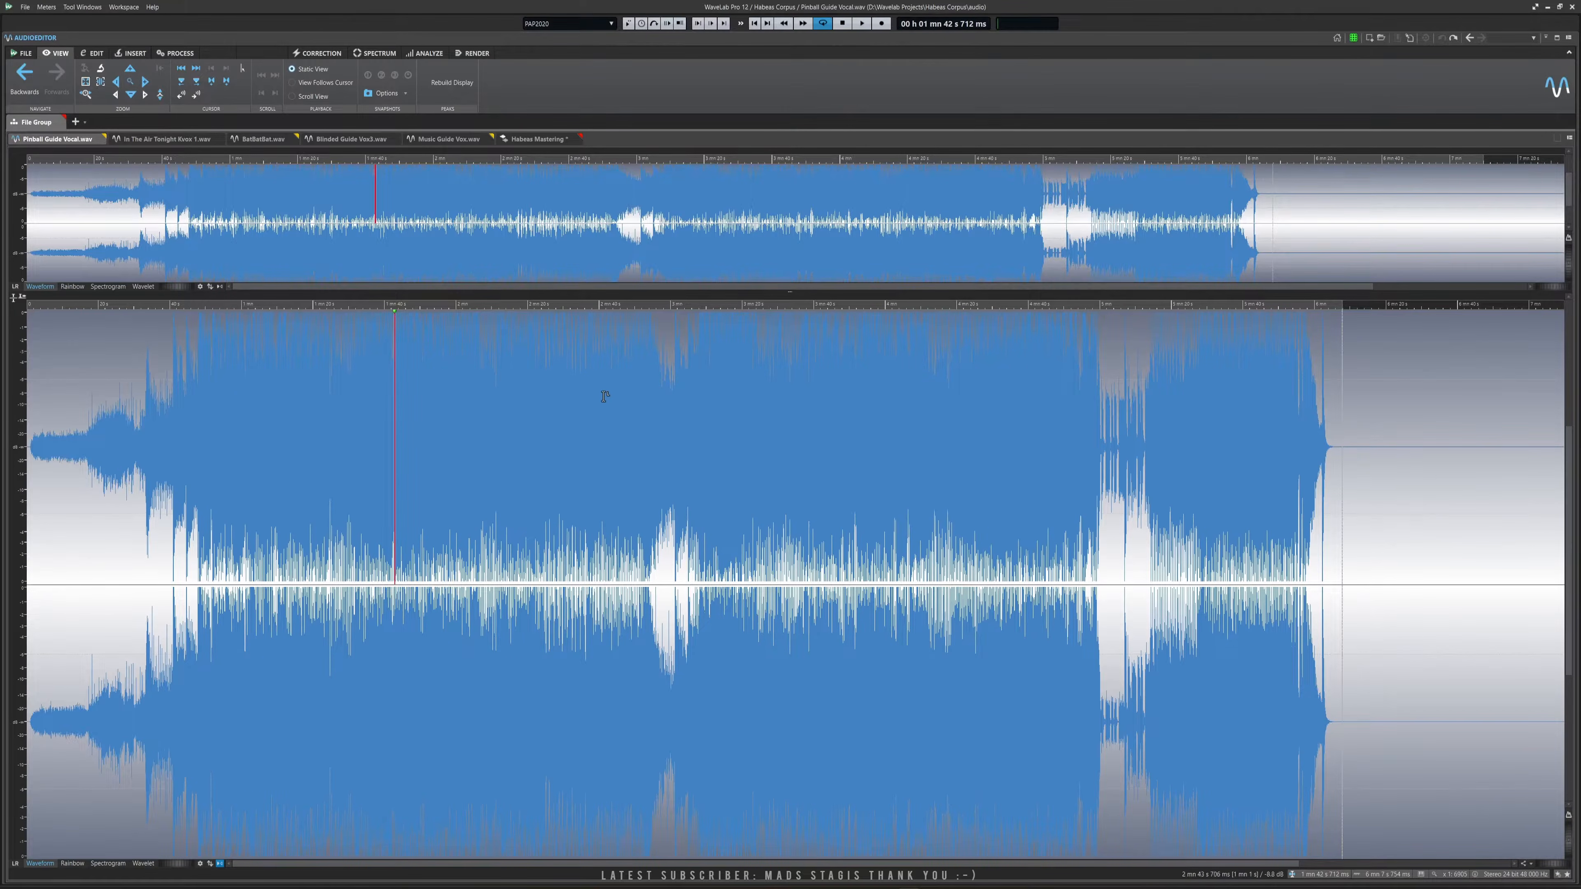
{"action": "key", "text": "space"}
{"action": "left_click", "coordinate": [684, 419]}
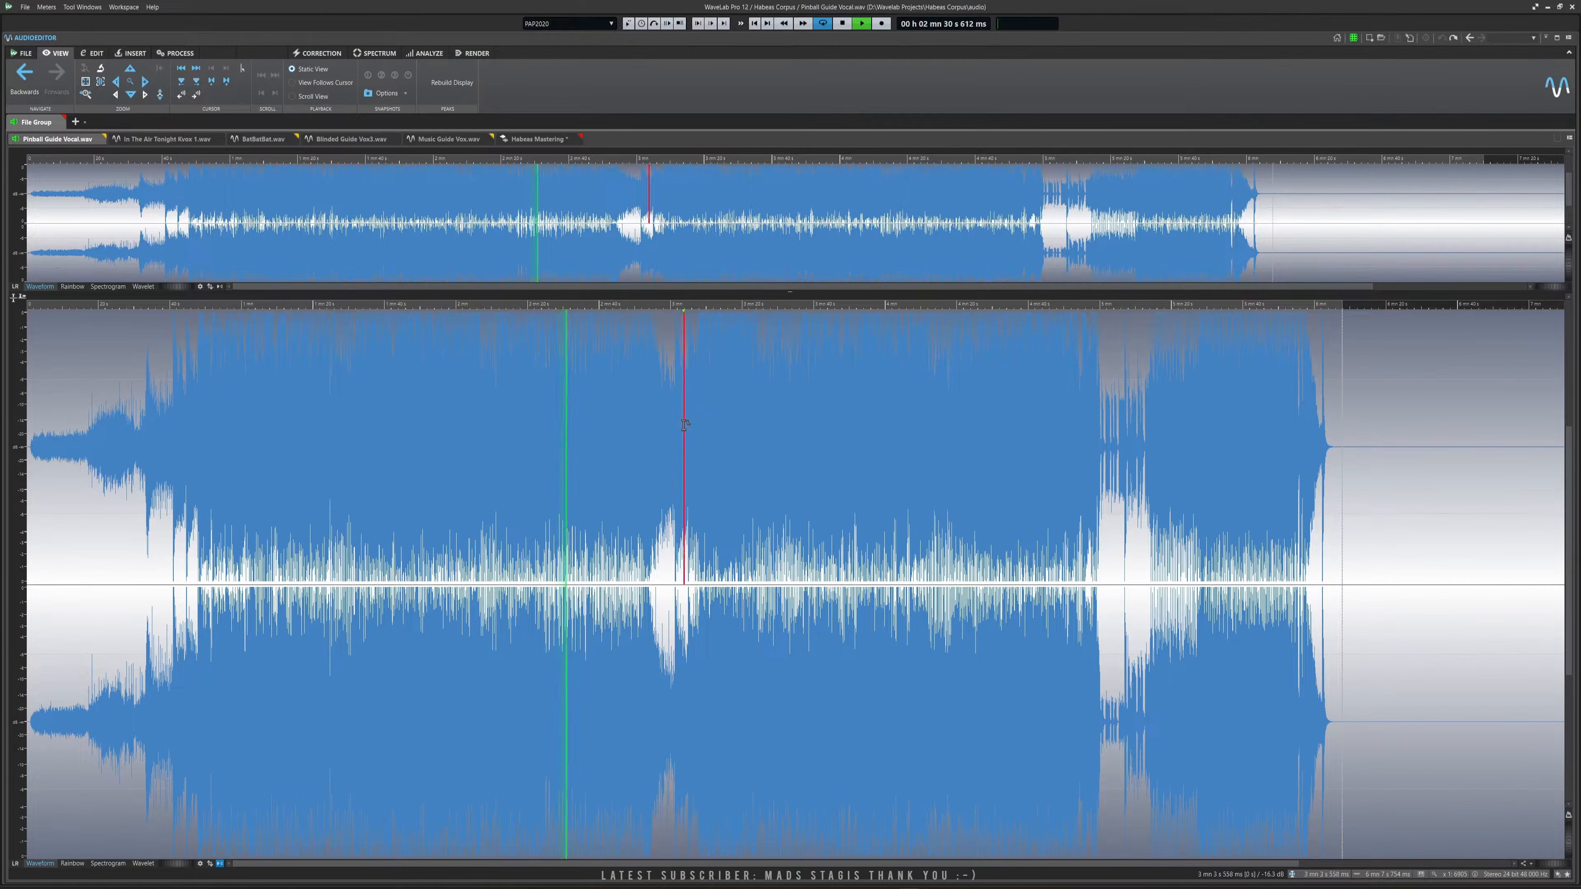
{"action": "key", "text": "space"}
{"action": "double_click", "coordinate": [681, 142]}
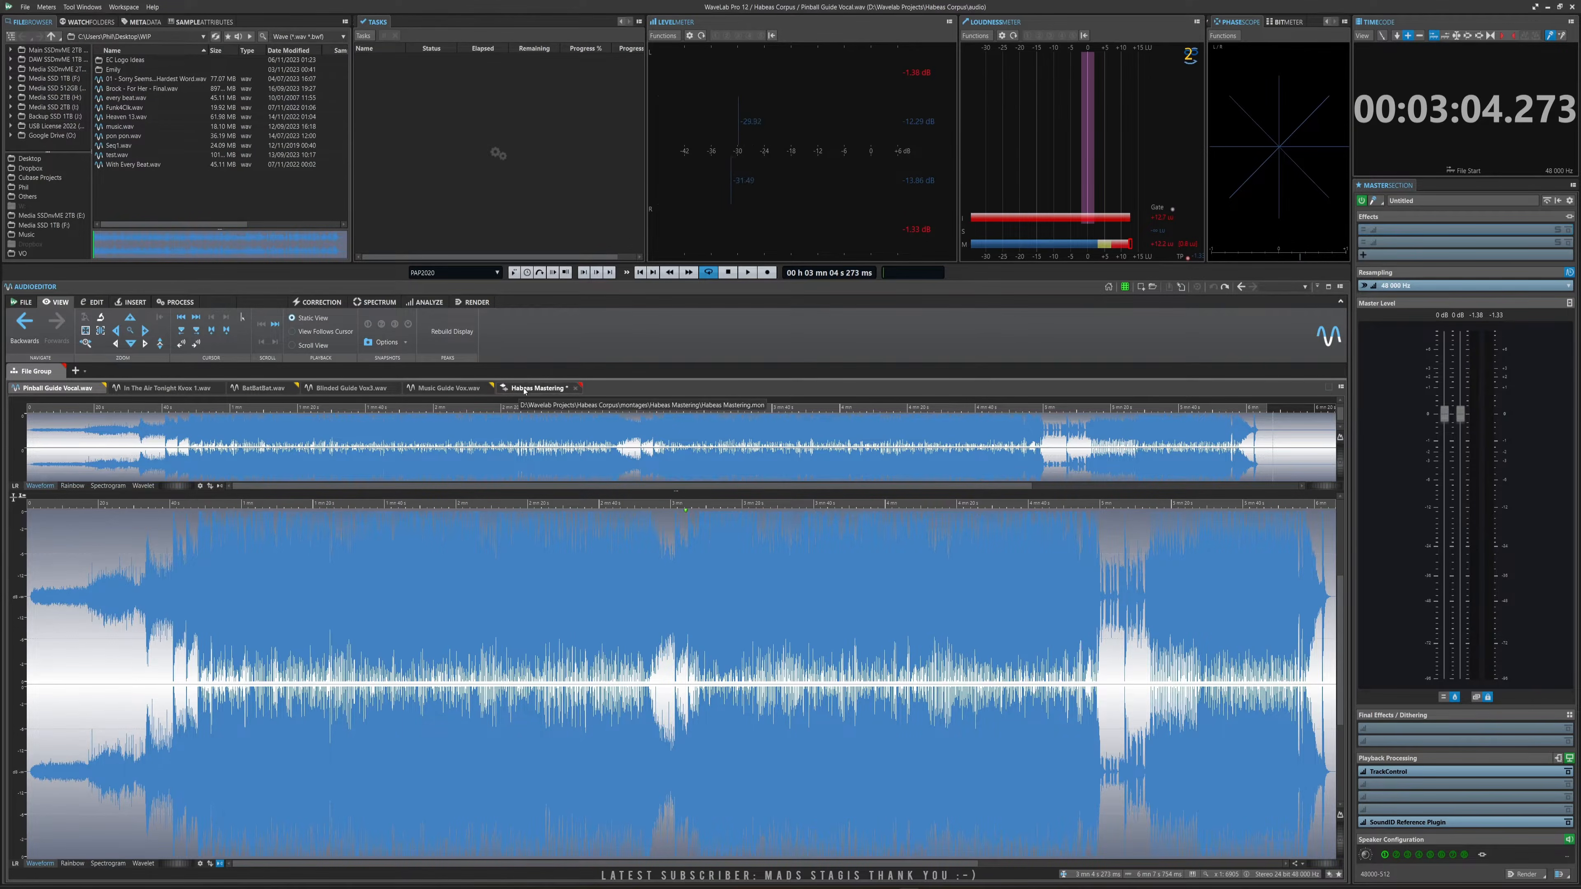
Switch to the Habeas Mastering montage, place the cursor in the BatBatBat clip and undock the Inspector as a floating window.
{"action": "left_click", "coordinate": [539, 387]}
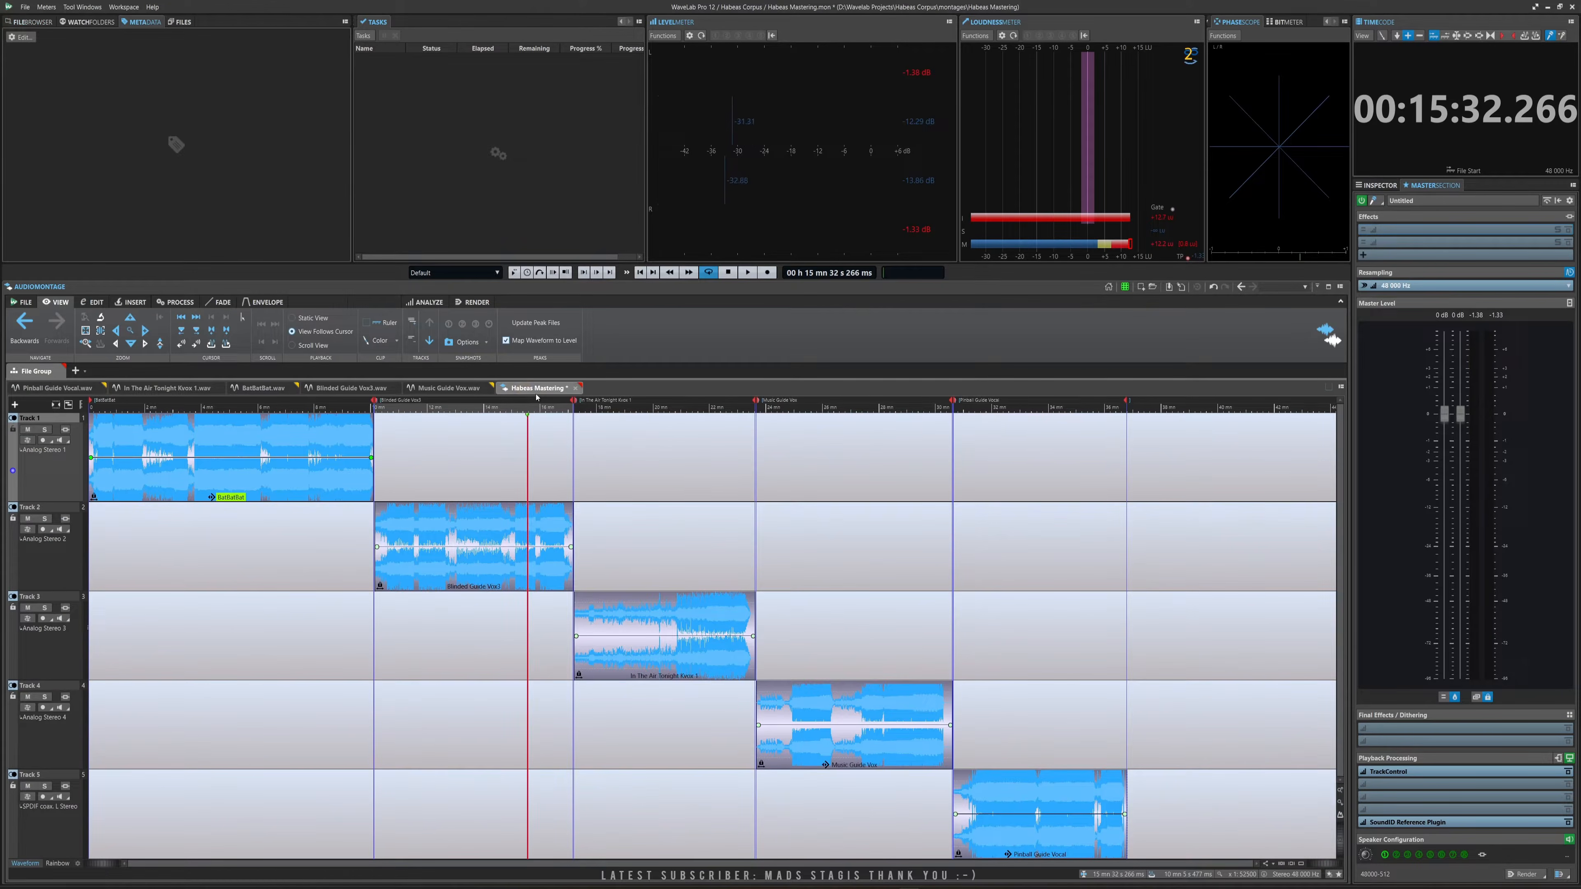
{"action": "left_click", "coordinate": [324, 493]}
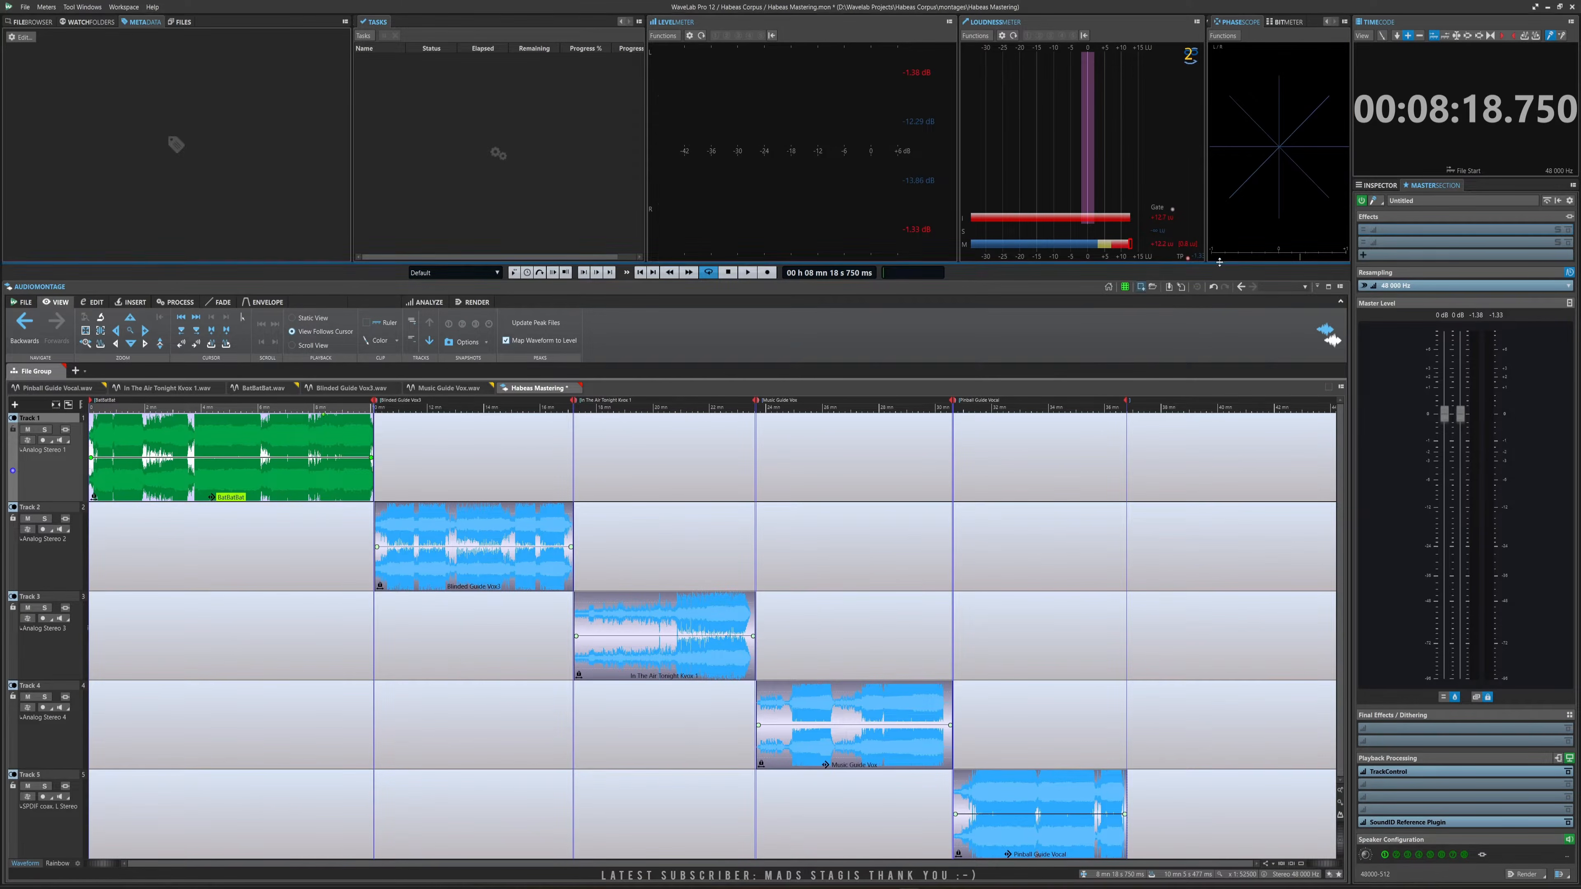
{"action": "left_click_drag", "start_coordinate": [1379, 184], "coordinate": [552, 214]}
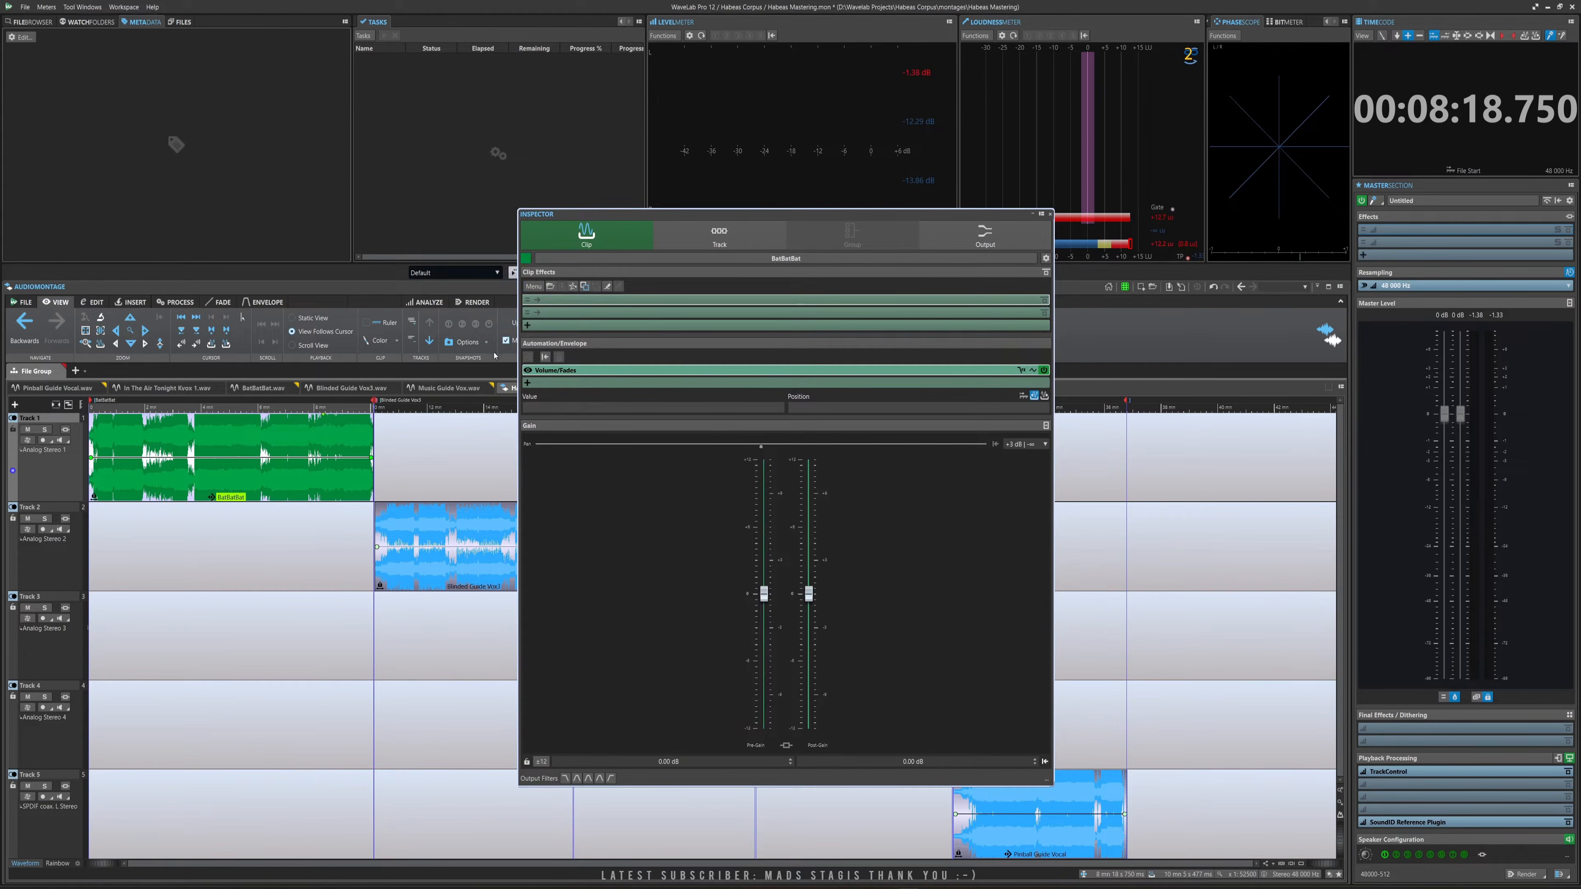
View the Clip Effects commands for the BatBatBat clip and dock the Inspector again beside the Master Section.
{"action": "left_click", "coordinate": [534, 286]}
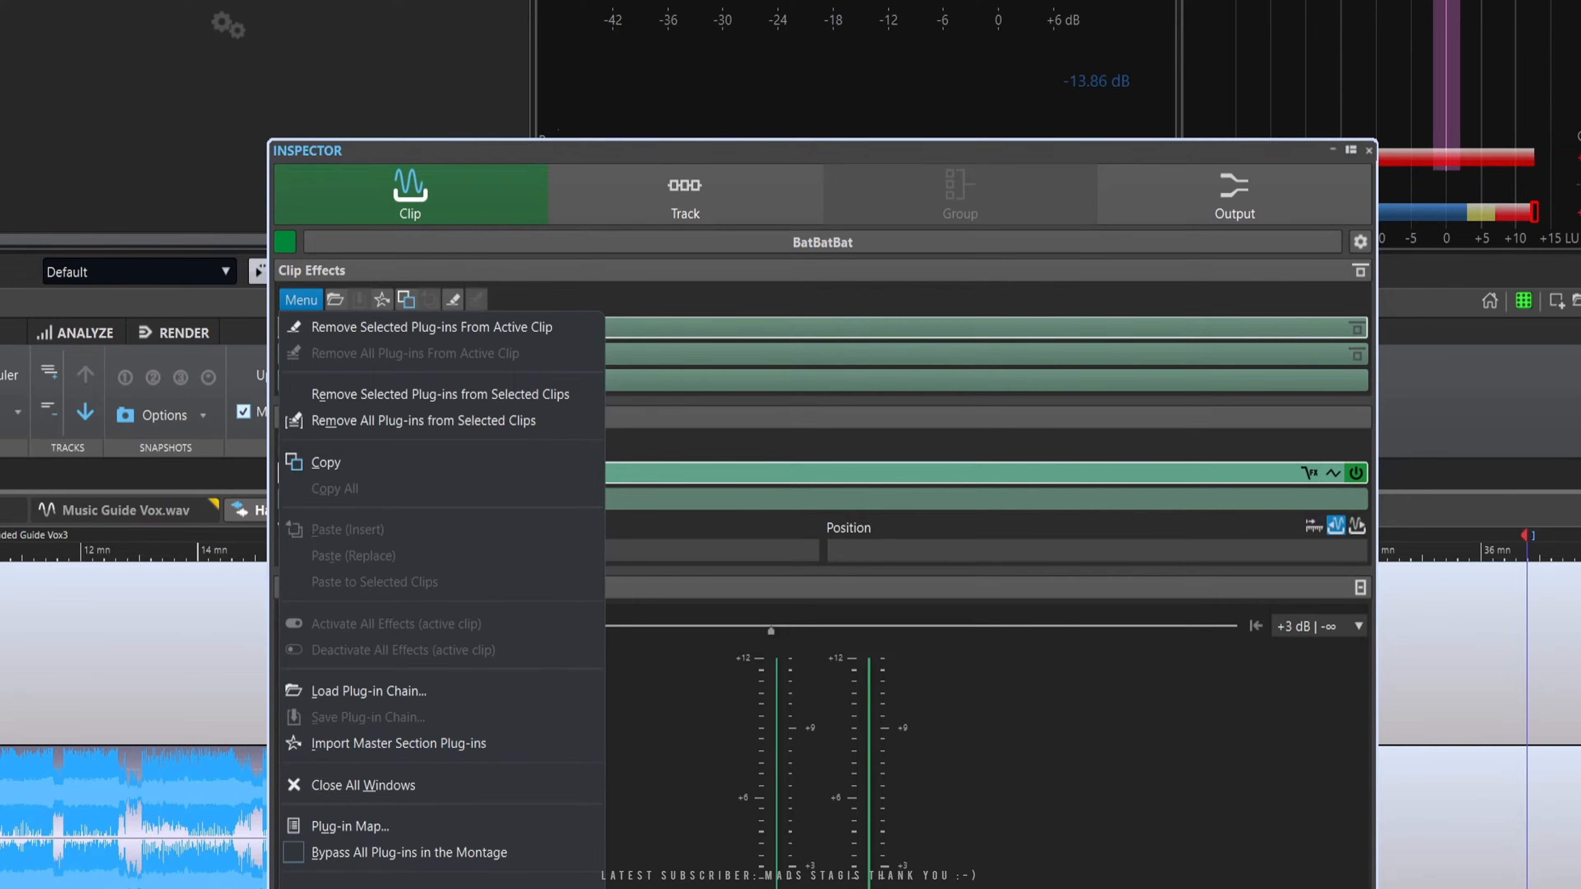
{"action": "left_click", "coordinate": [693, 298]}
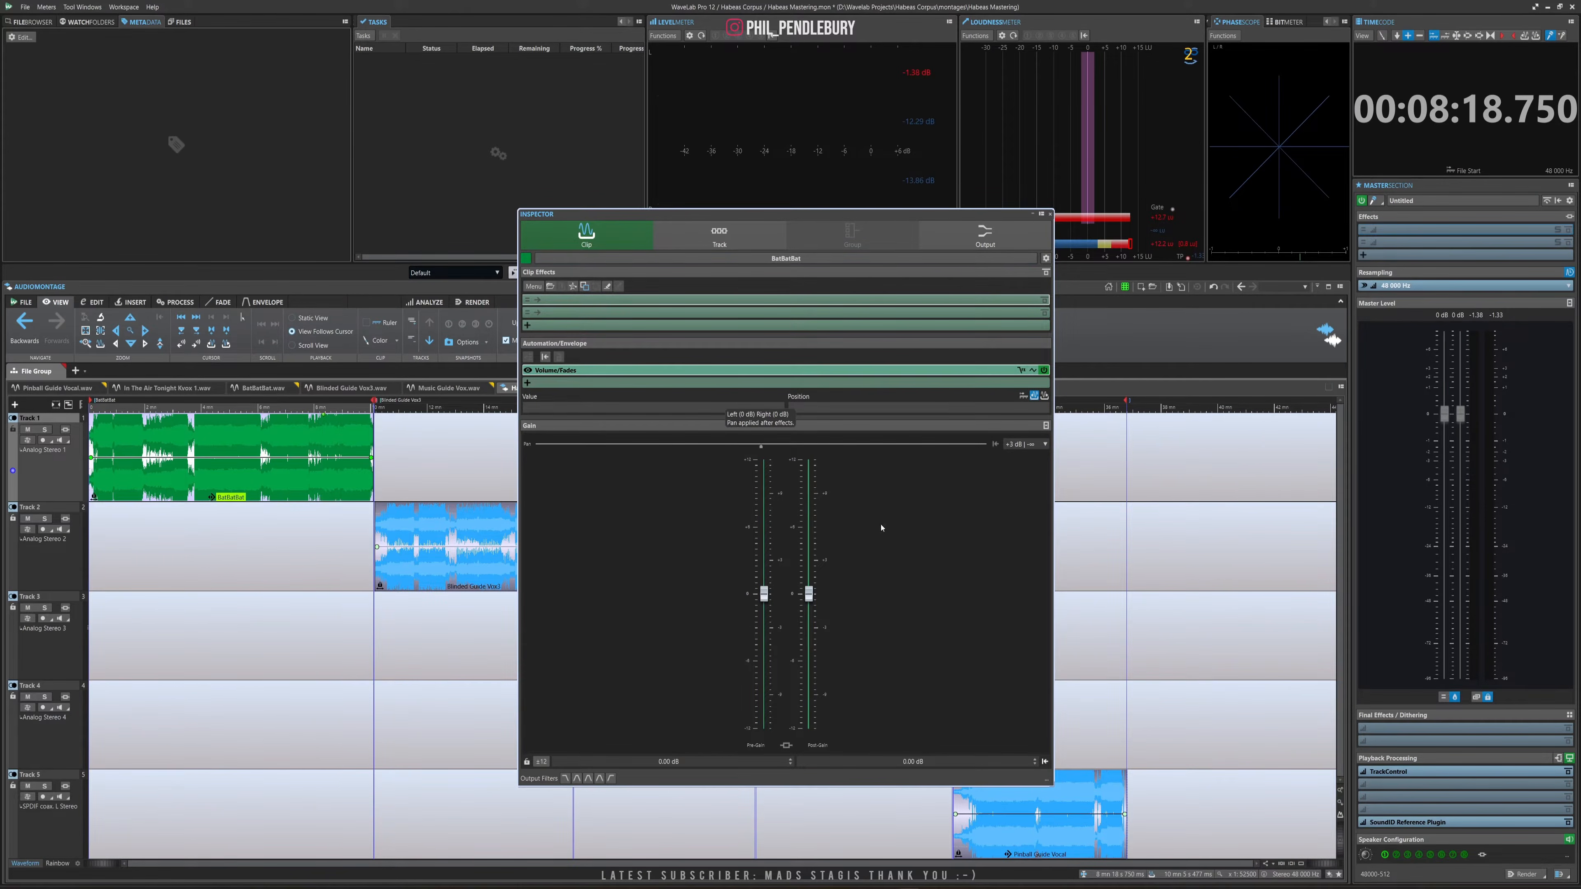
{"action": "left_click", "coordinate": [1041, 214]}
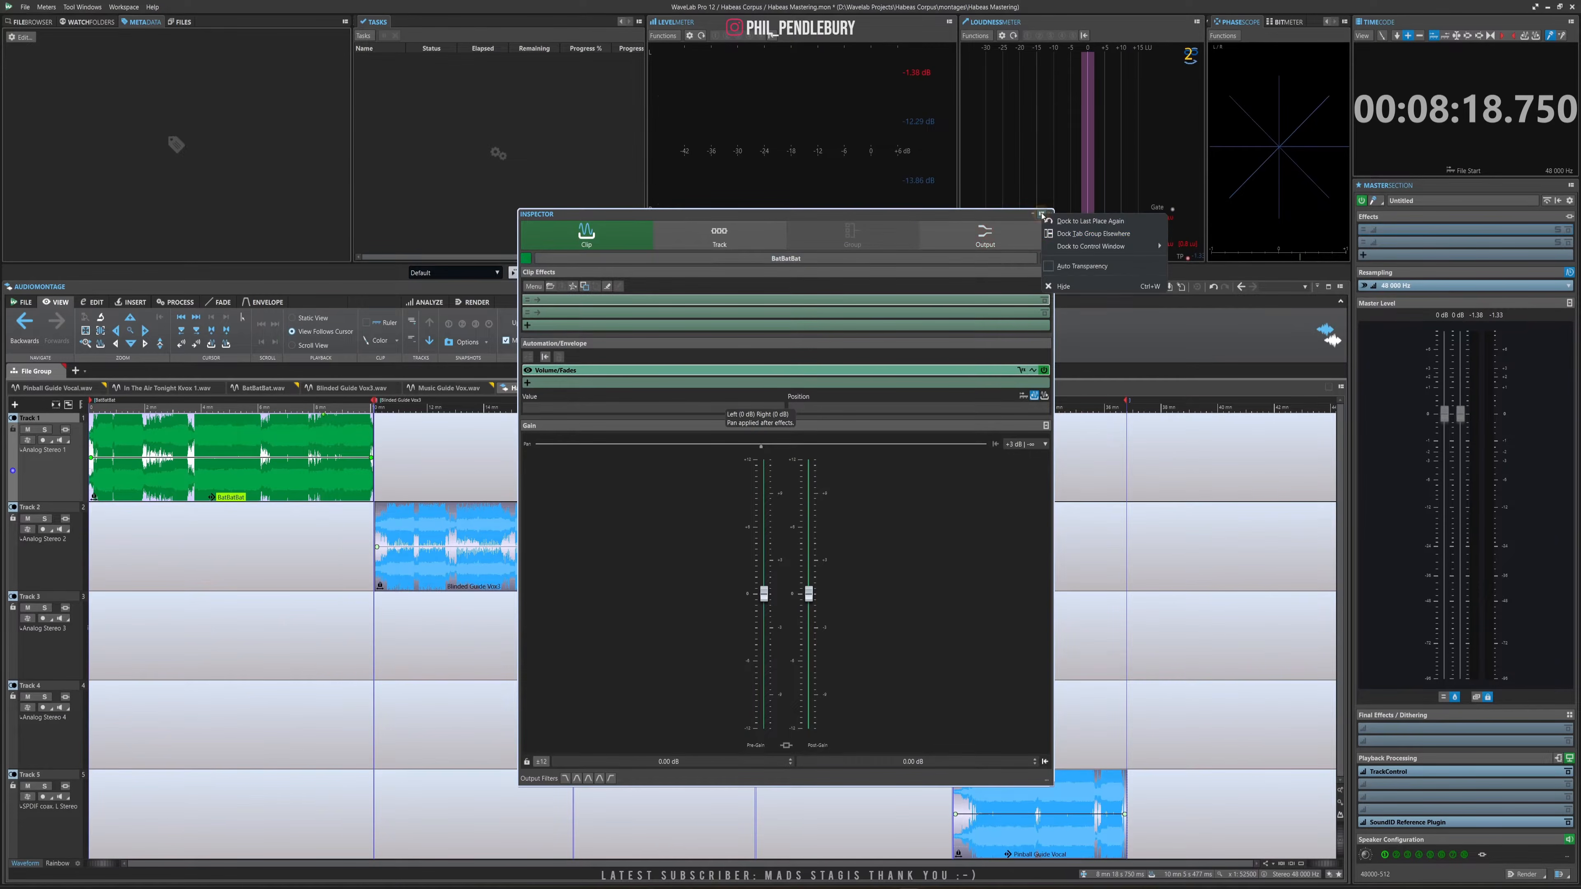
{"action": "left_click", "coordinate": [1065, 235]}
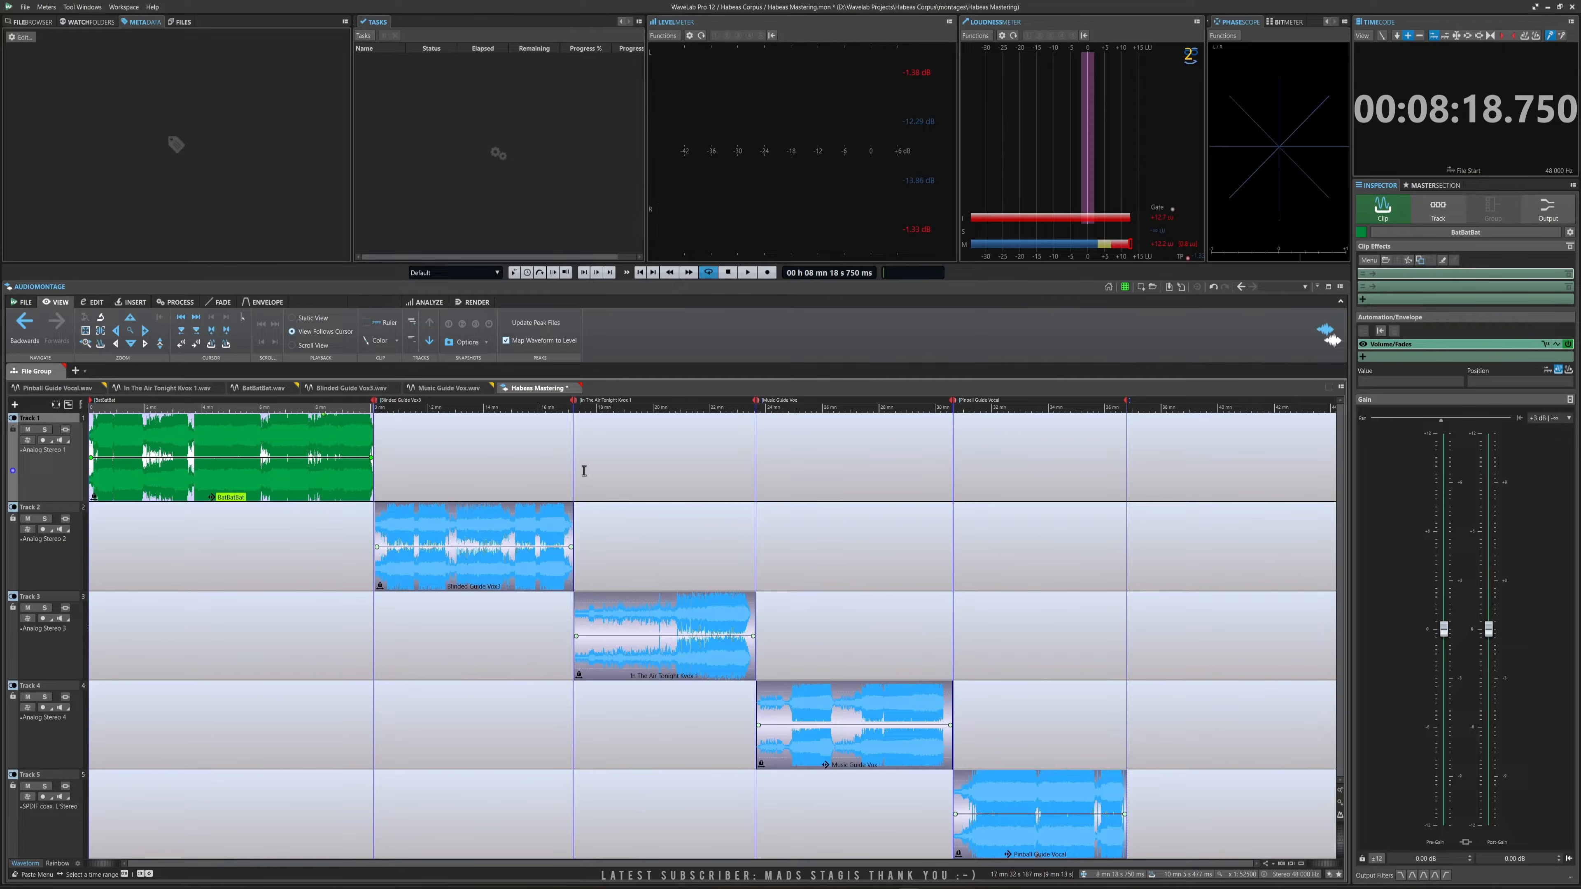
Examine the montage's render settings, including the available render presets and render options.
{"action": "left_click", "coordinate": [477, 302]}
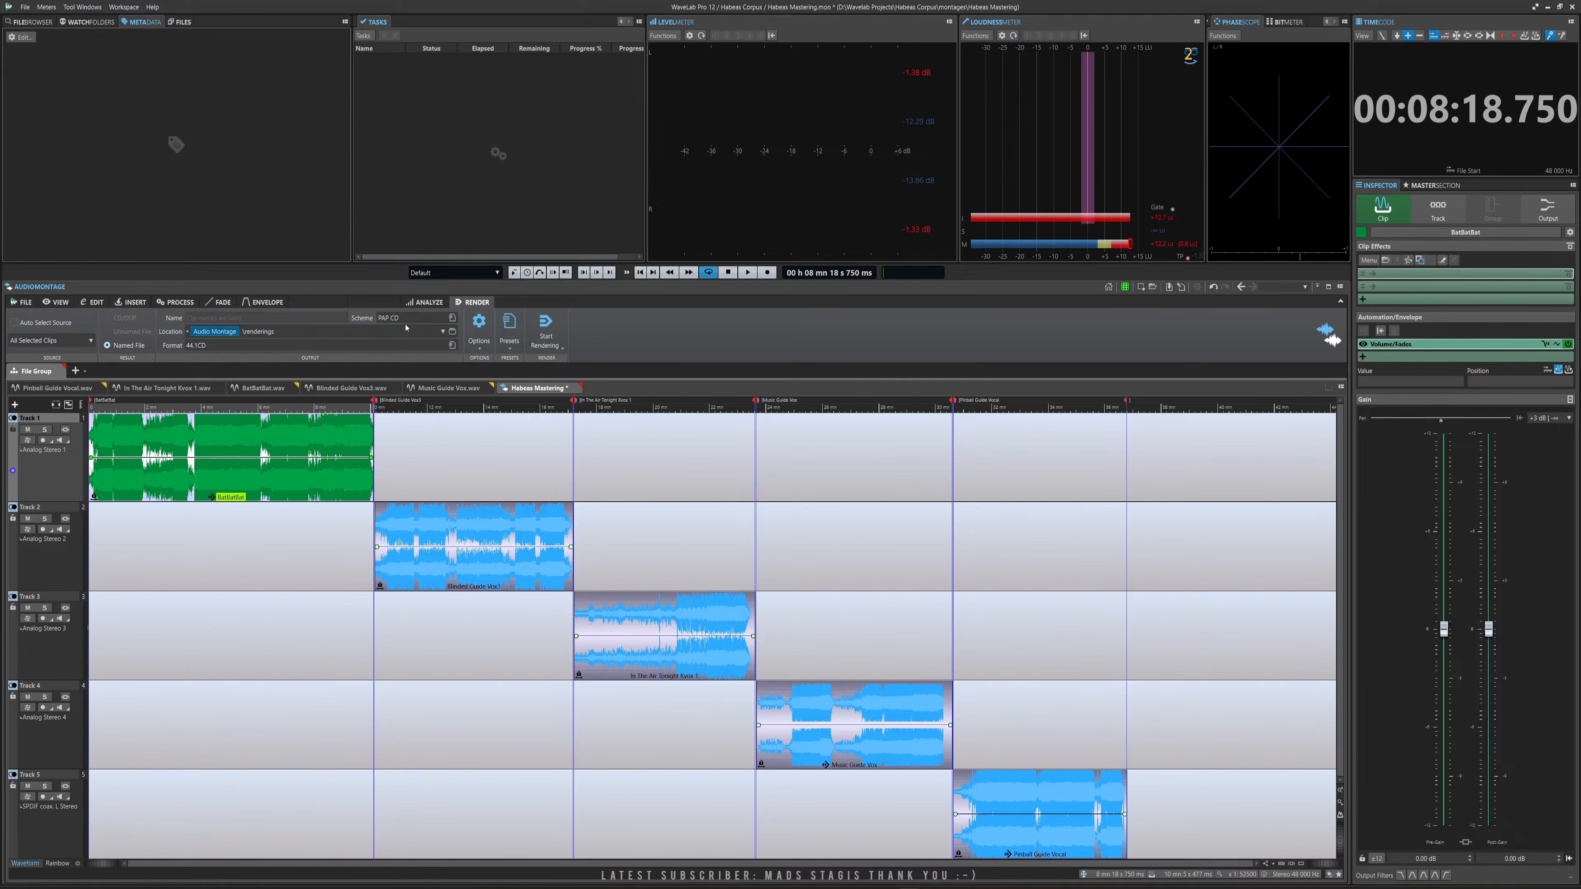
{"action": "left_click", "coordinate": [511, 352]}
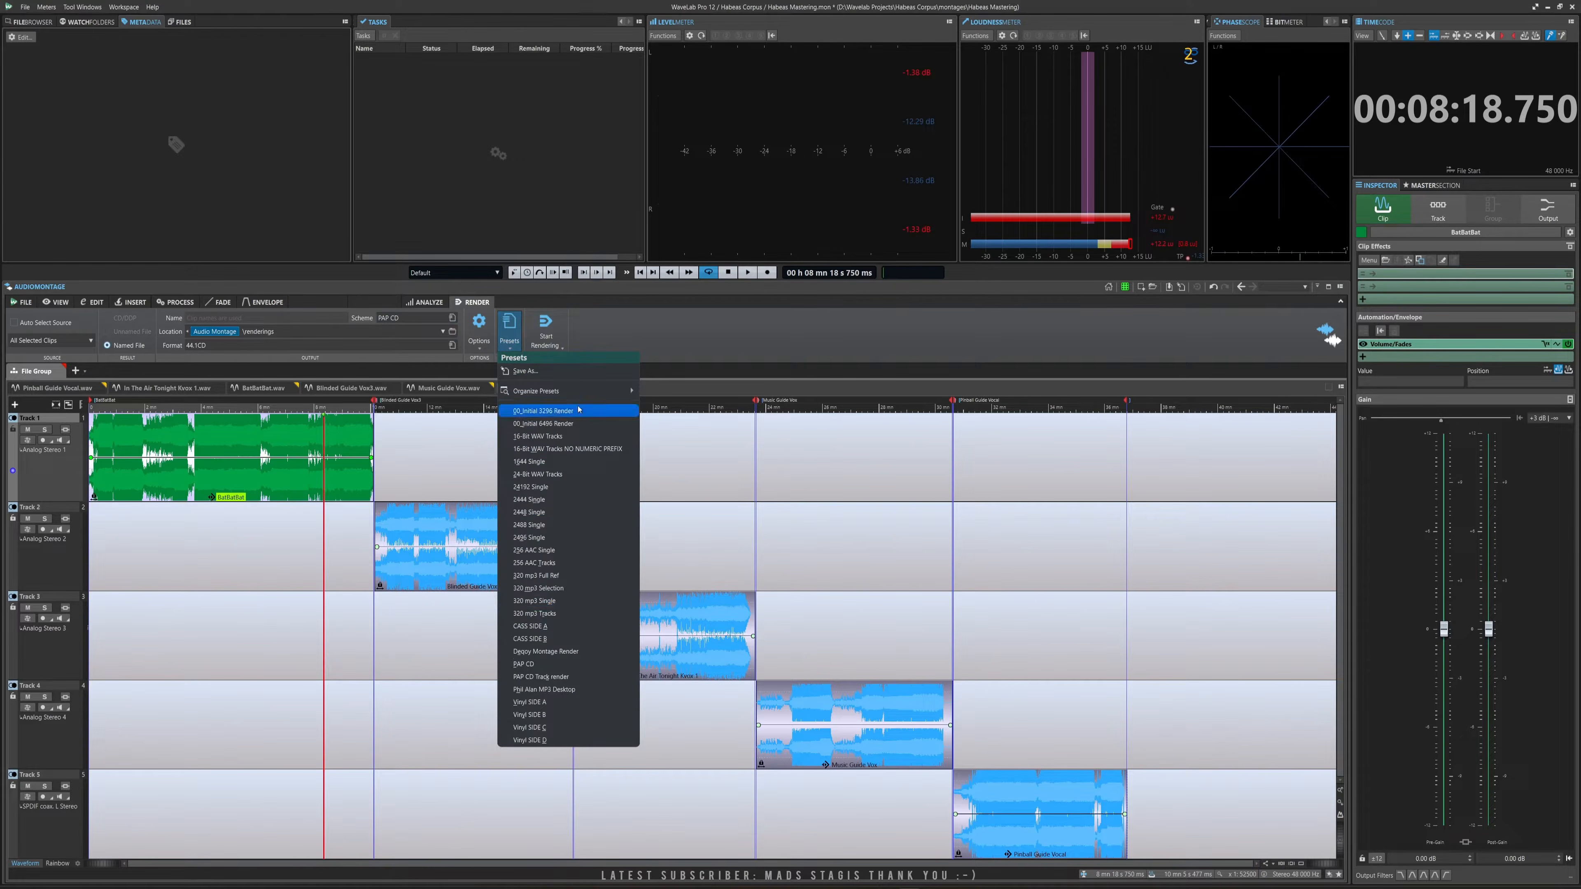
{"action": "left_click", "coordinate": [618, 320]}
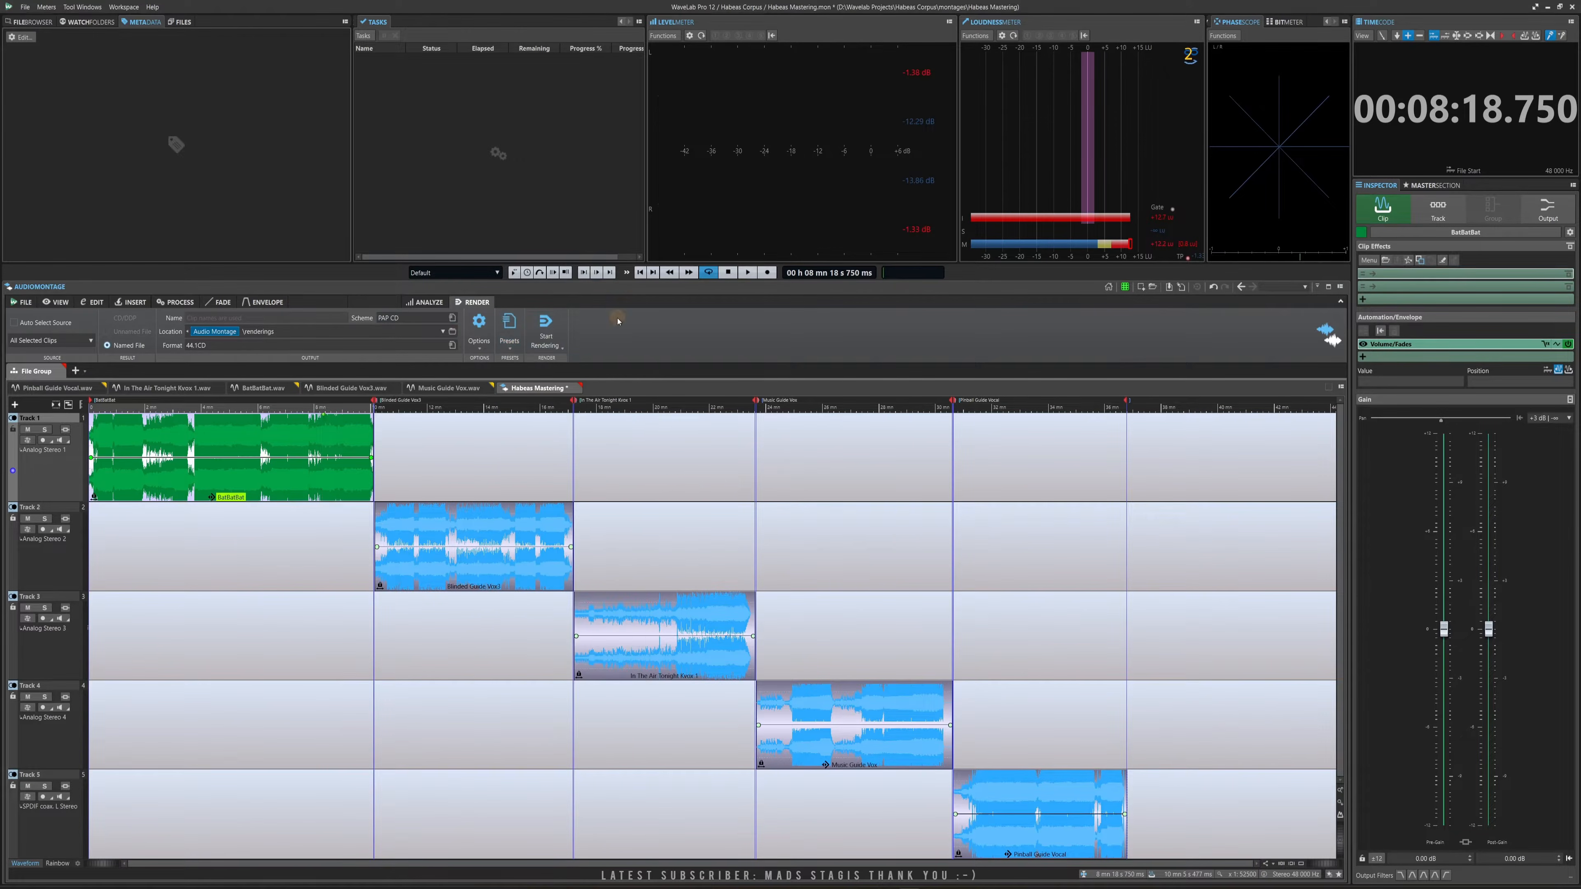
{"action": "left_click", "coordinate": [481, 350]}
{"action": "left_click", "coordinate": [681, 343]}
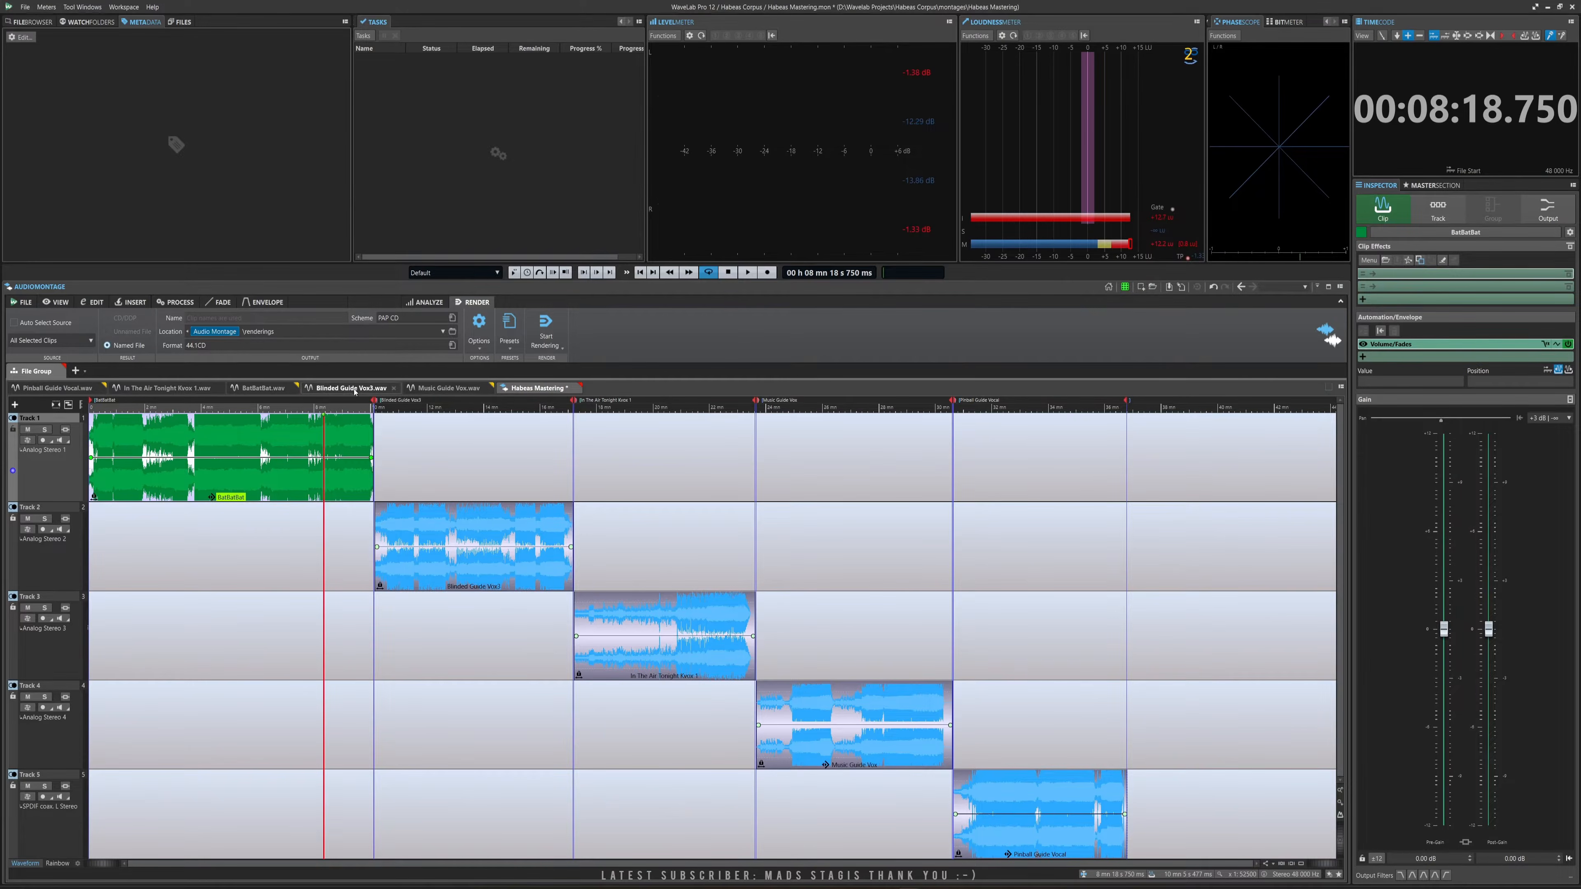
Show Blinded Guide Vox3.wav as a Rainbow waveform and open the Rainbow Waveform Settings, moving the dialog clear of the waveform.
{"action": "left_click", "coordinate": [380, 388]}
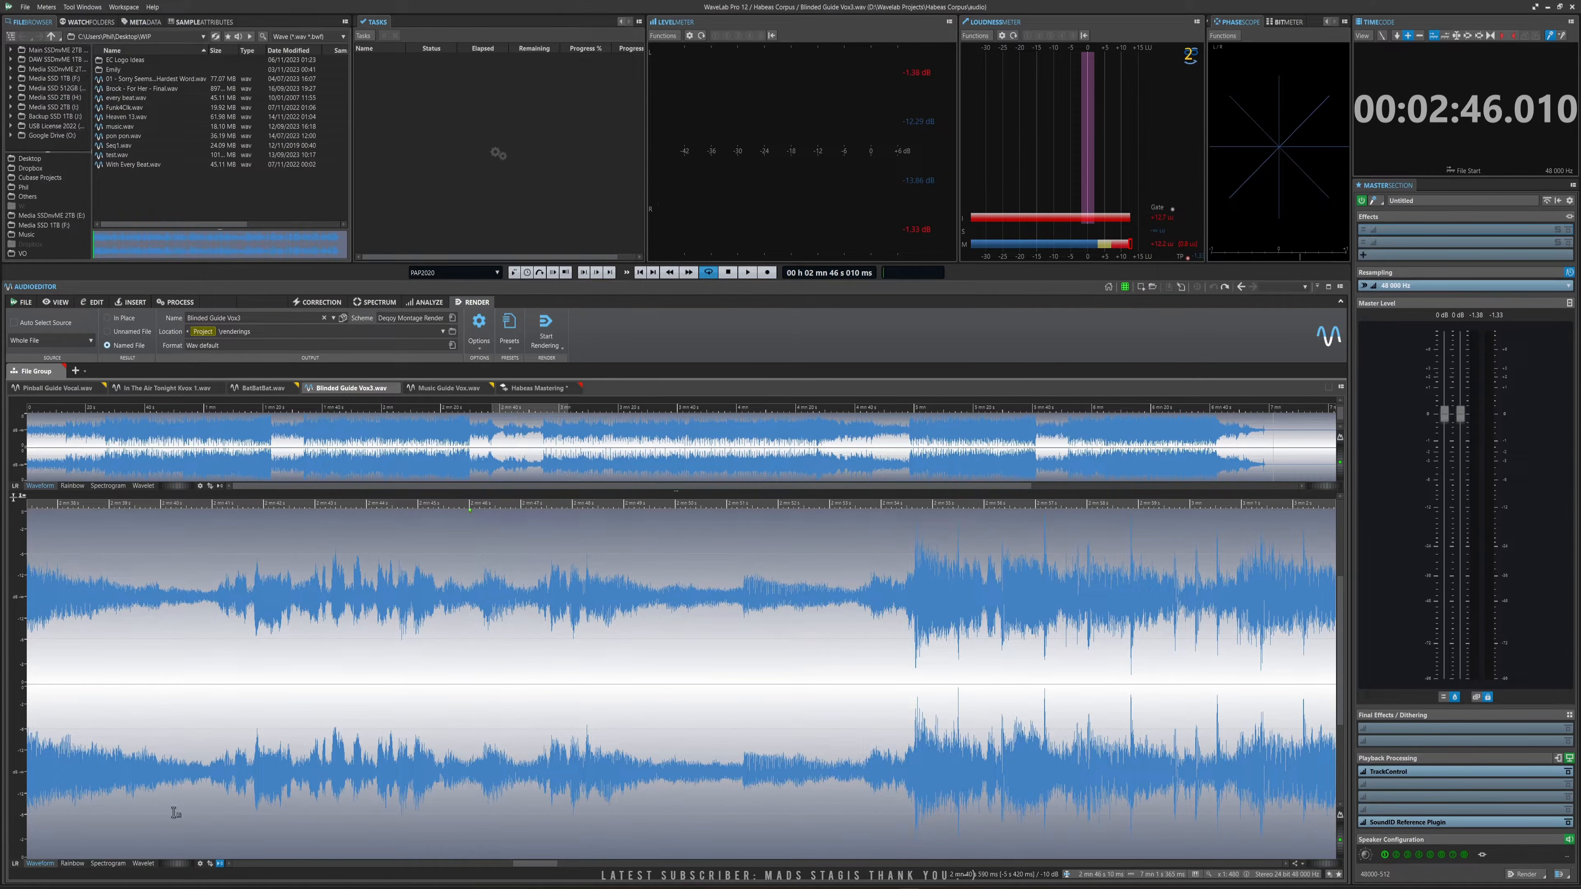
{"action": "left_click", "coordinate": [72, 863]}
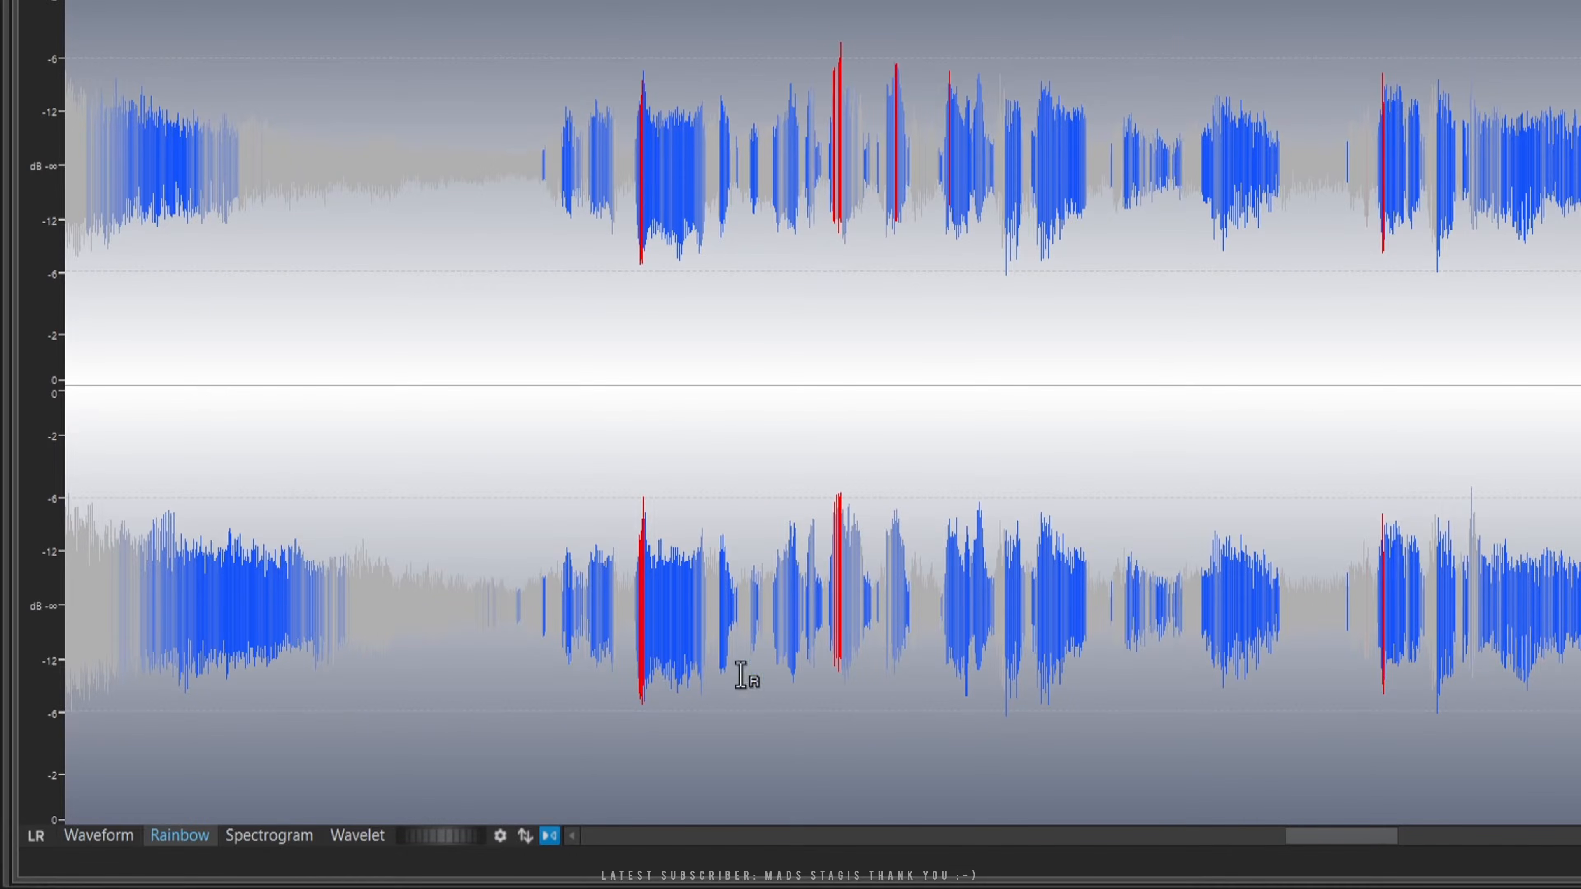
{"action": "left_click", "coordinate": [504, 837]}
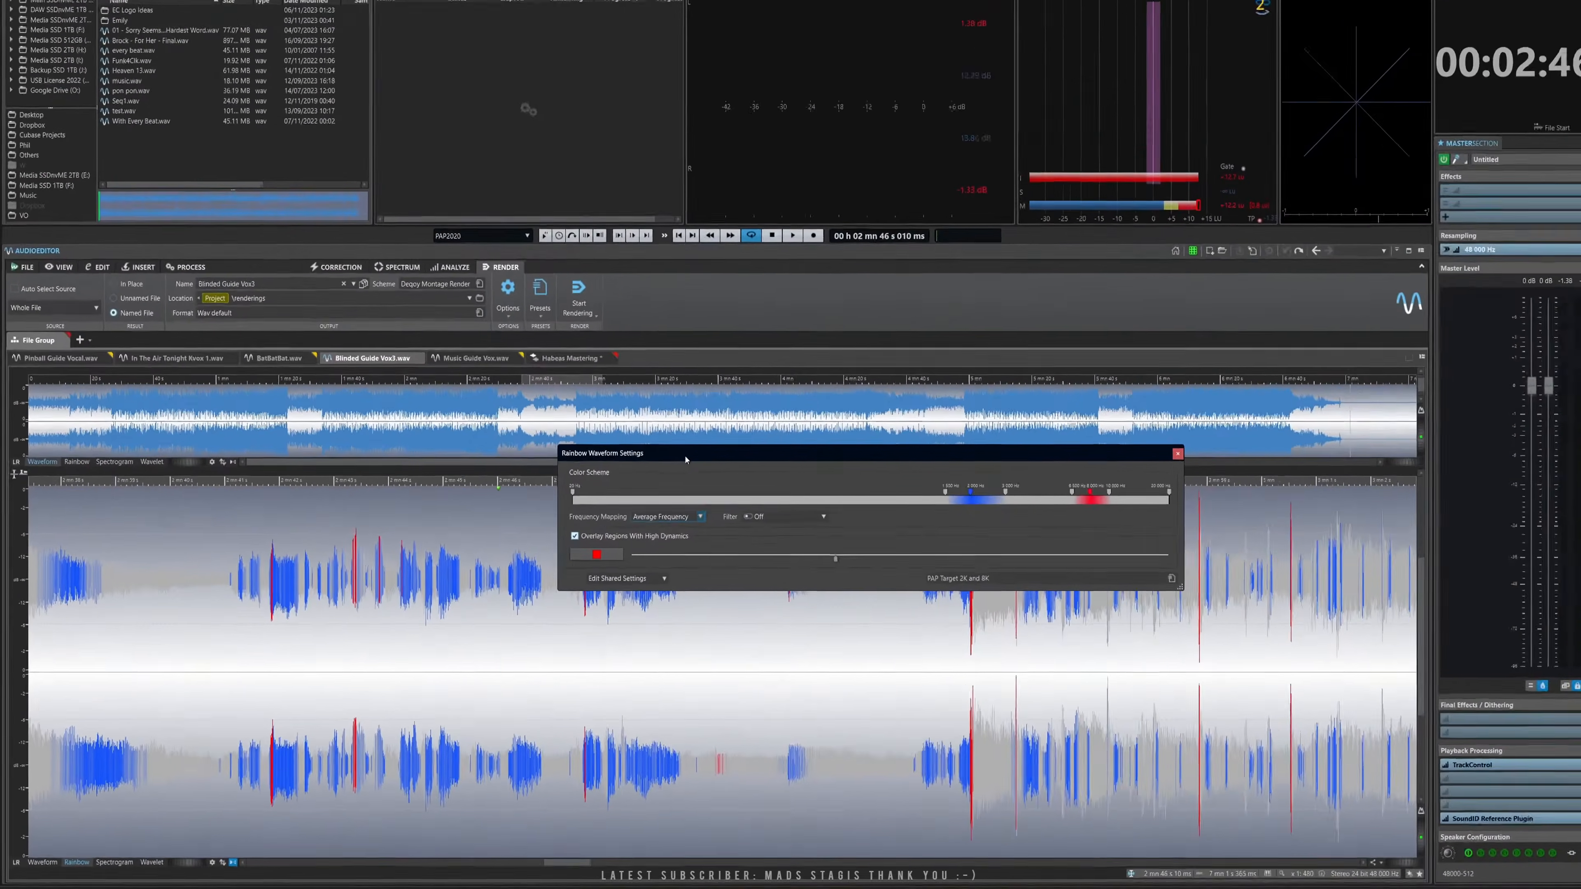
{"action": "left_click_drag", "start_coordinate": [654, 477], "coordinate": [562, 420]}
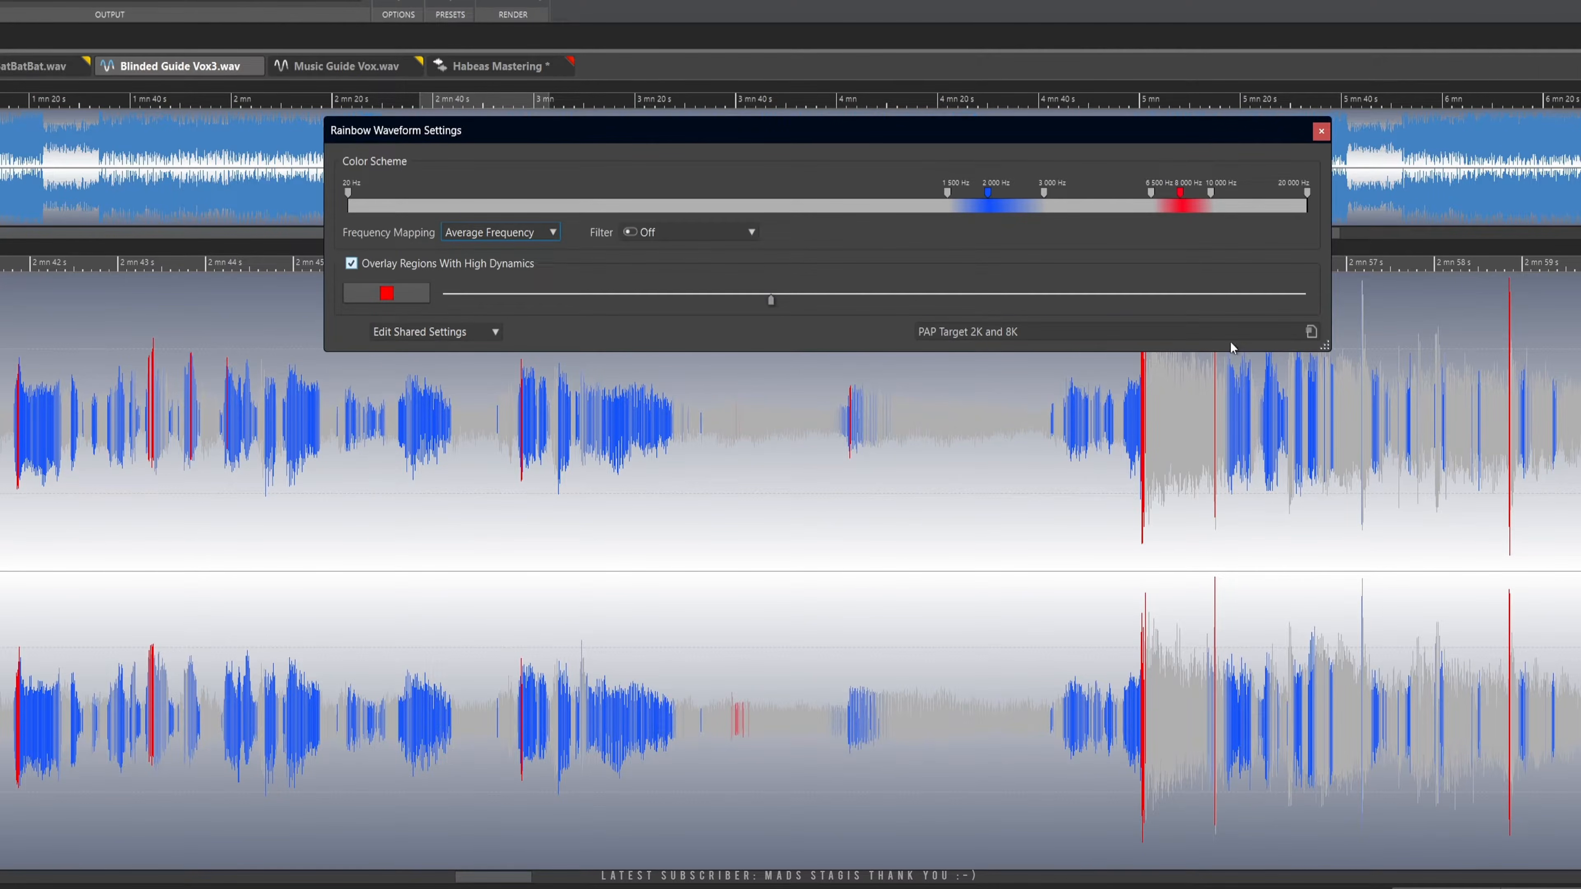
Try the rainbow presets Tape Tones - 50, 100, 1k, 10k, 15k, MLS Rash and Frequency BW on the waveform.
{"action": "left_click", "coordinate": [1279, 336]}
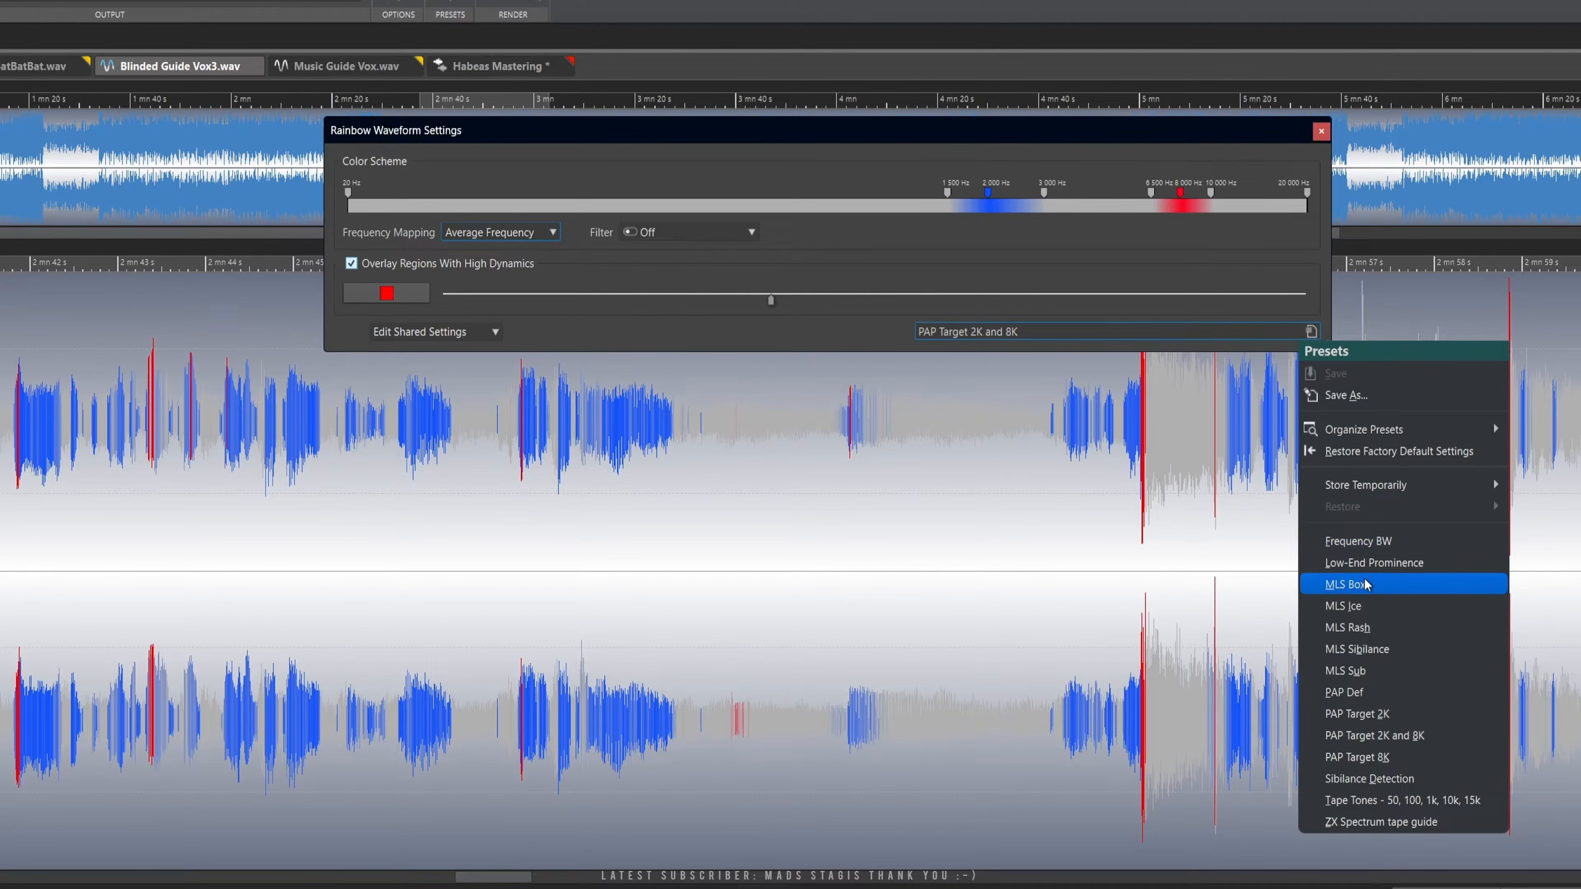
{"action": "left_click", "coordinate": [1359, 801]}
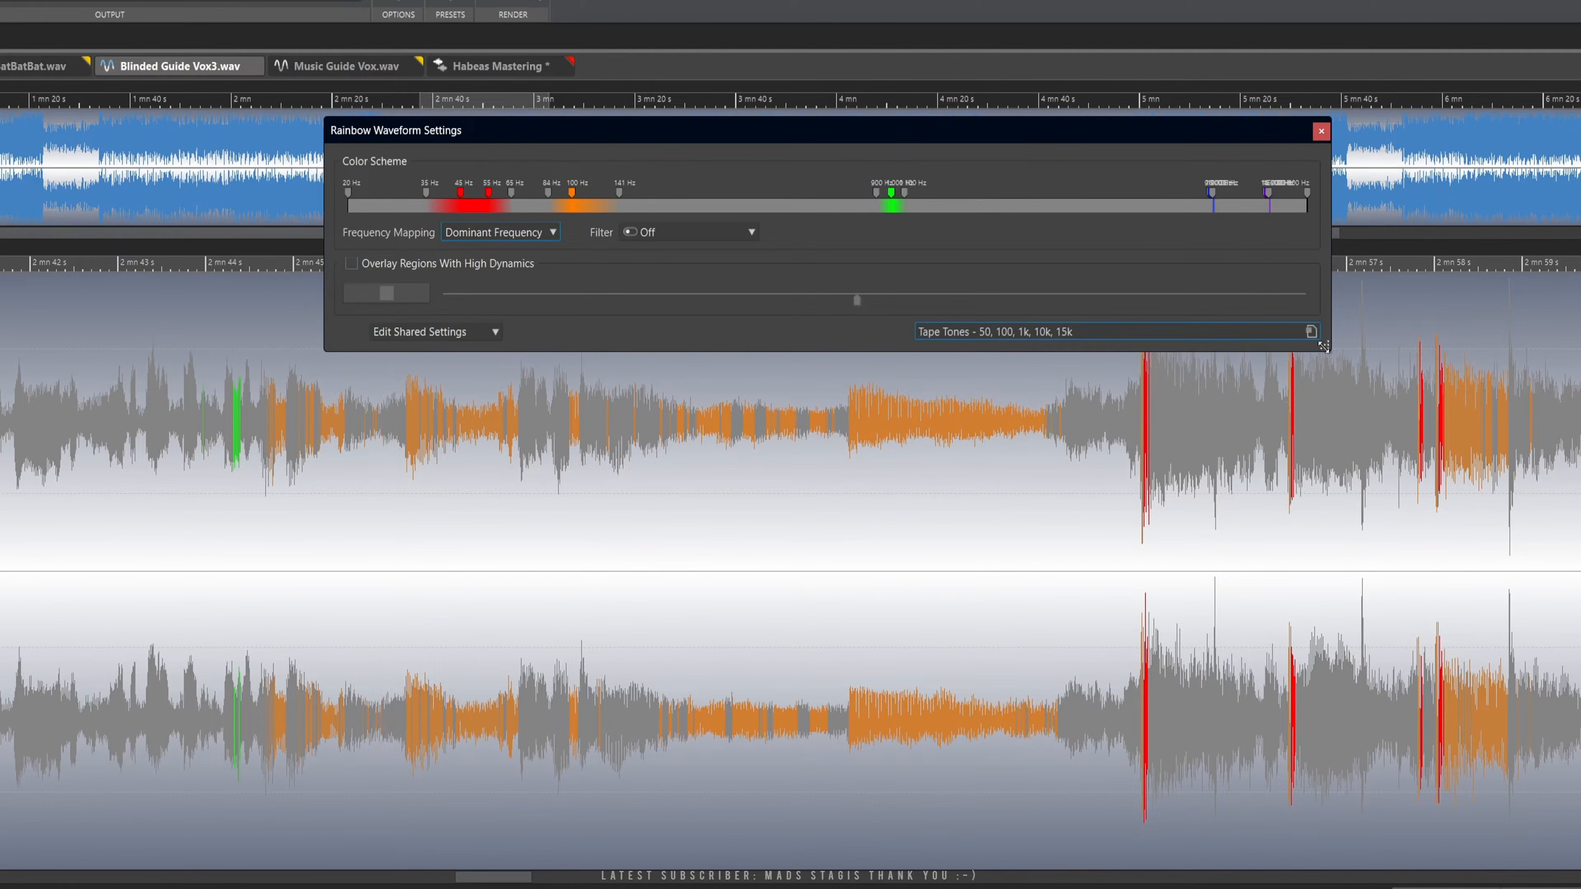
{"action": "left_click", "coordinate": [1175, 334]}
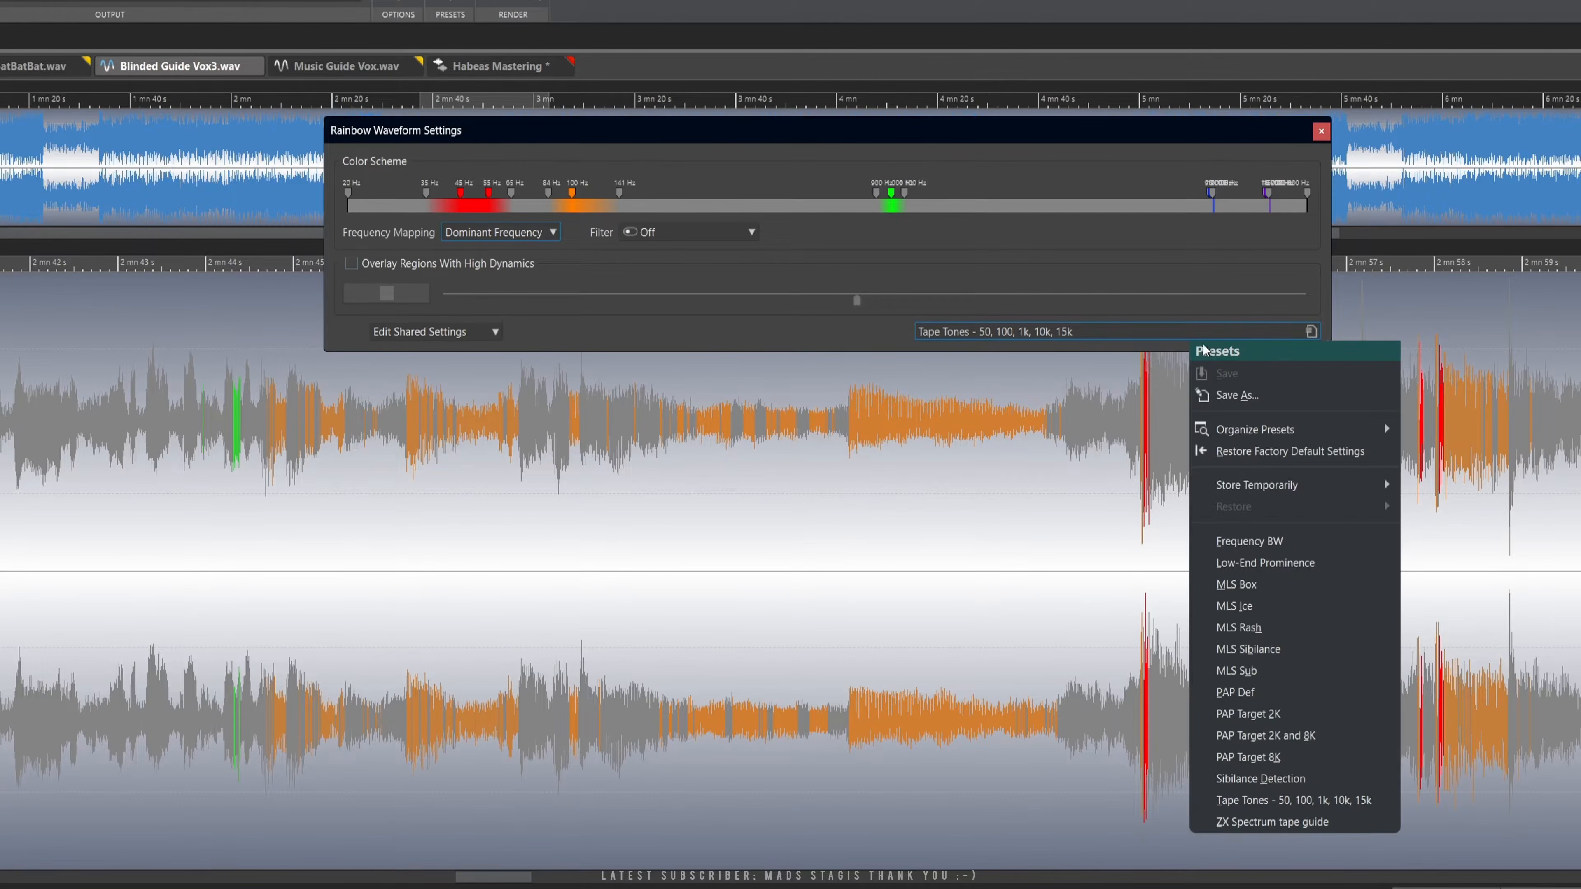
{"action": "left_click", "coordinate": [1245, 628]}
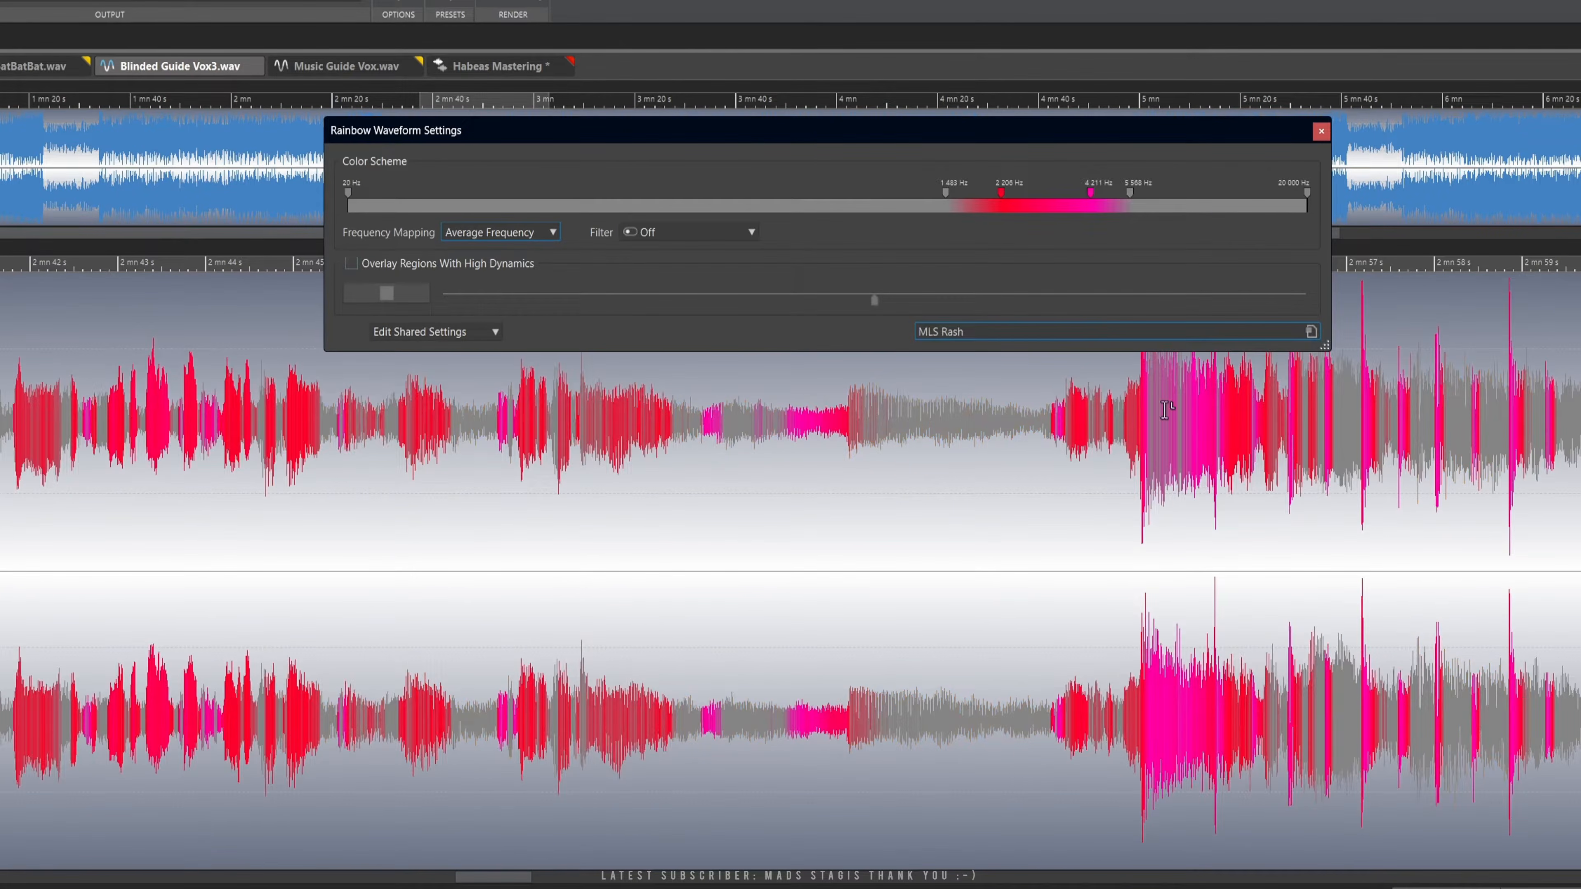
{"action": "left_click", "coordinate": [1097, 335]}
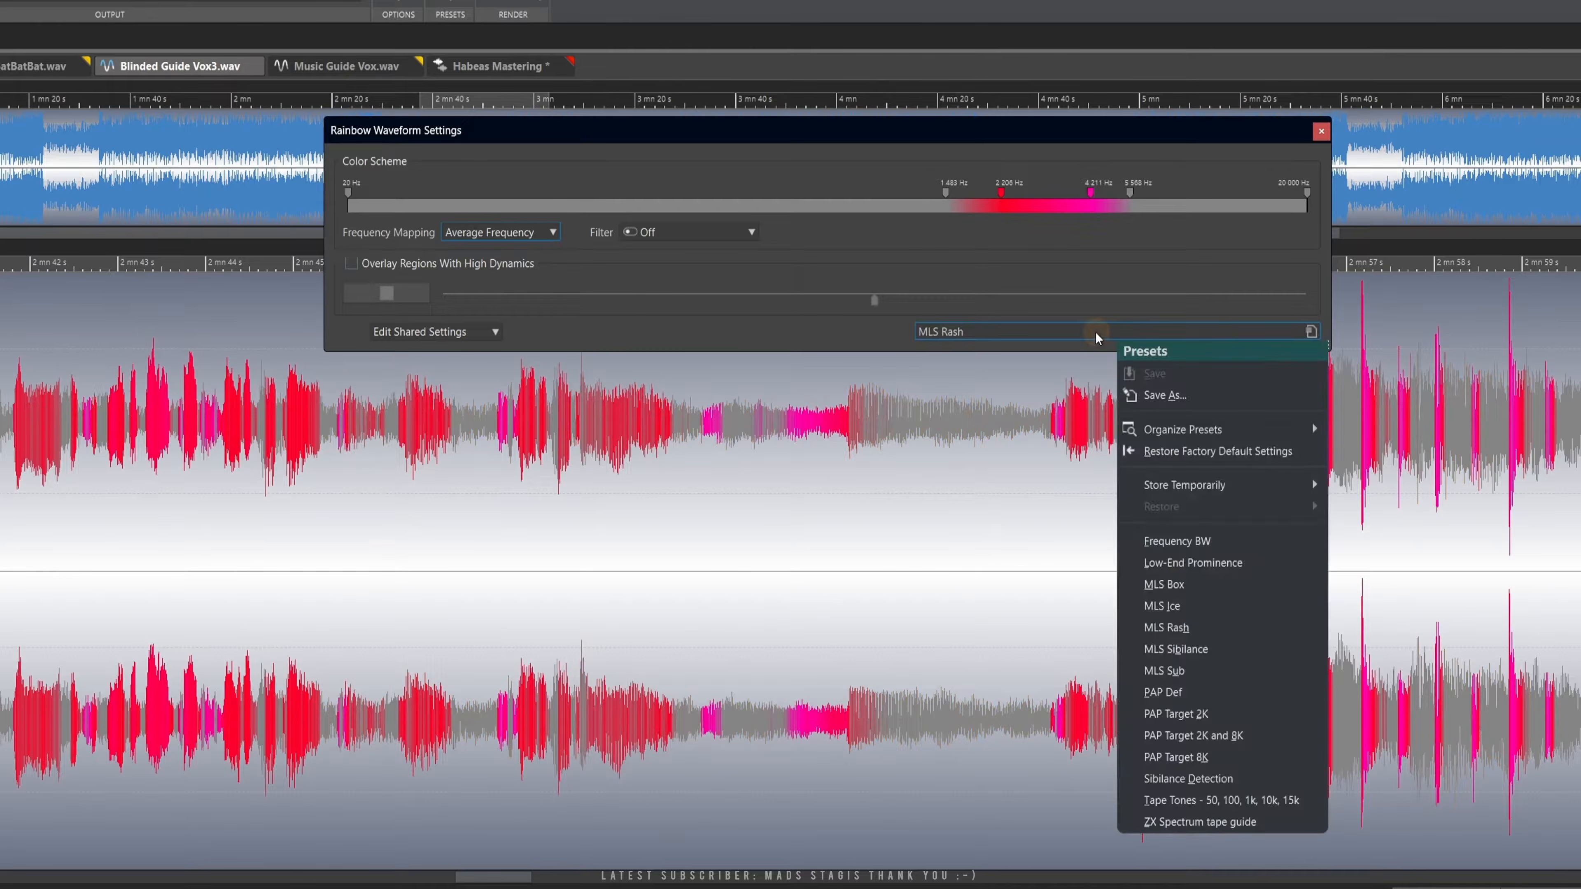
{"action": "left_click", "coordinate": [1194, 541]}
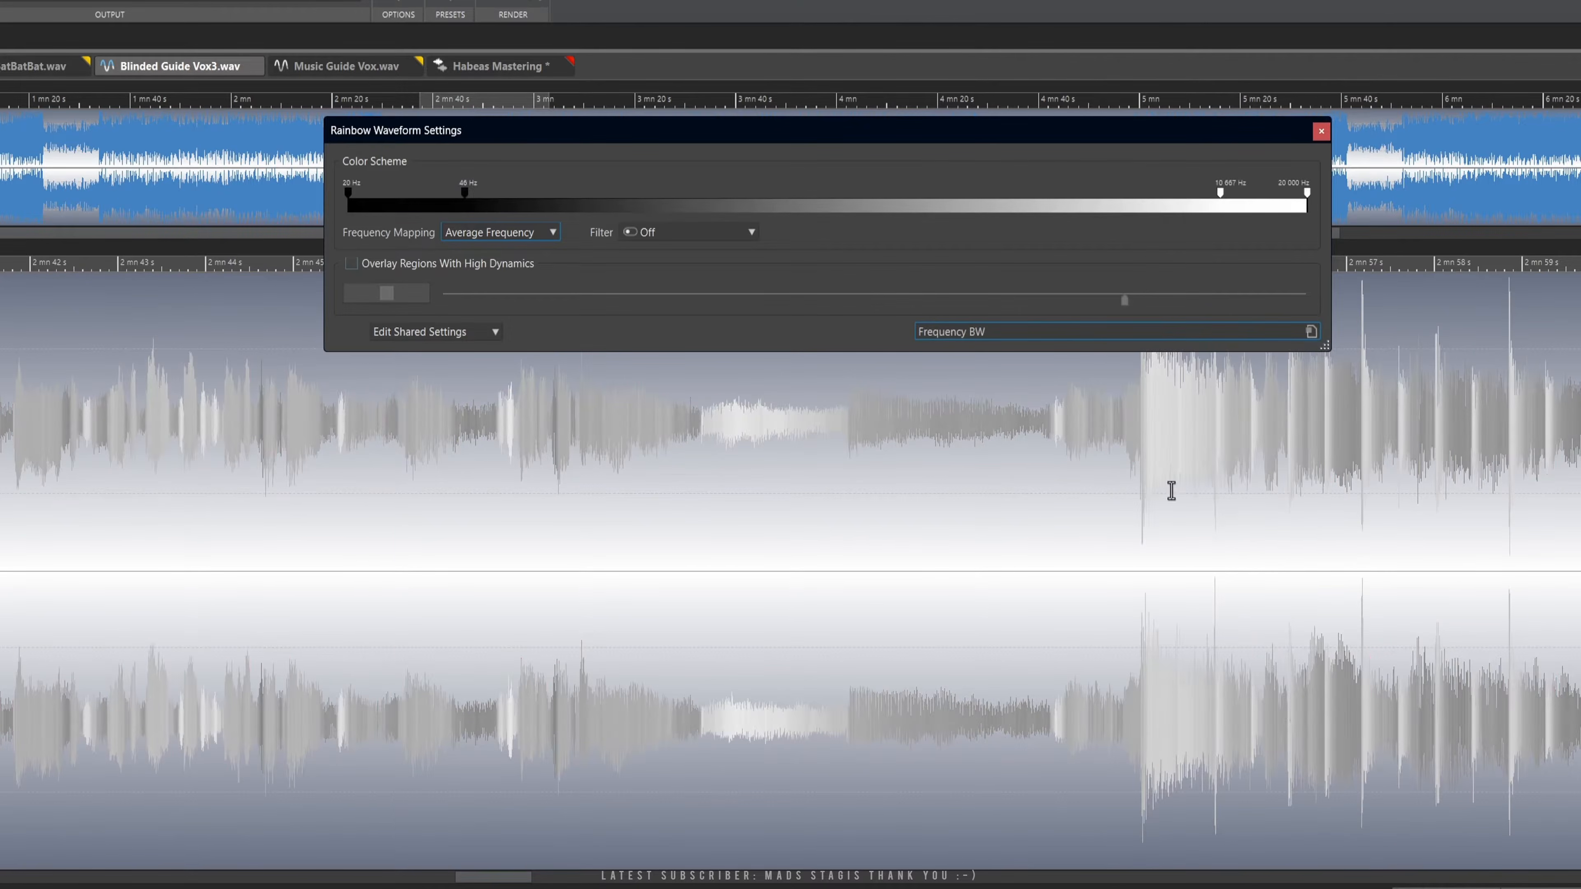
Apply the PAP Target 2K and 8K rainbow preset and audition the red high-dynamics peak just before 2 min 55 s.
{"action": "left_click", "coordinate": [1078, 334]}
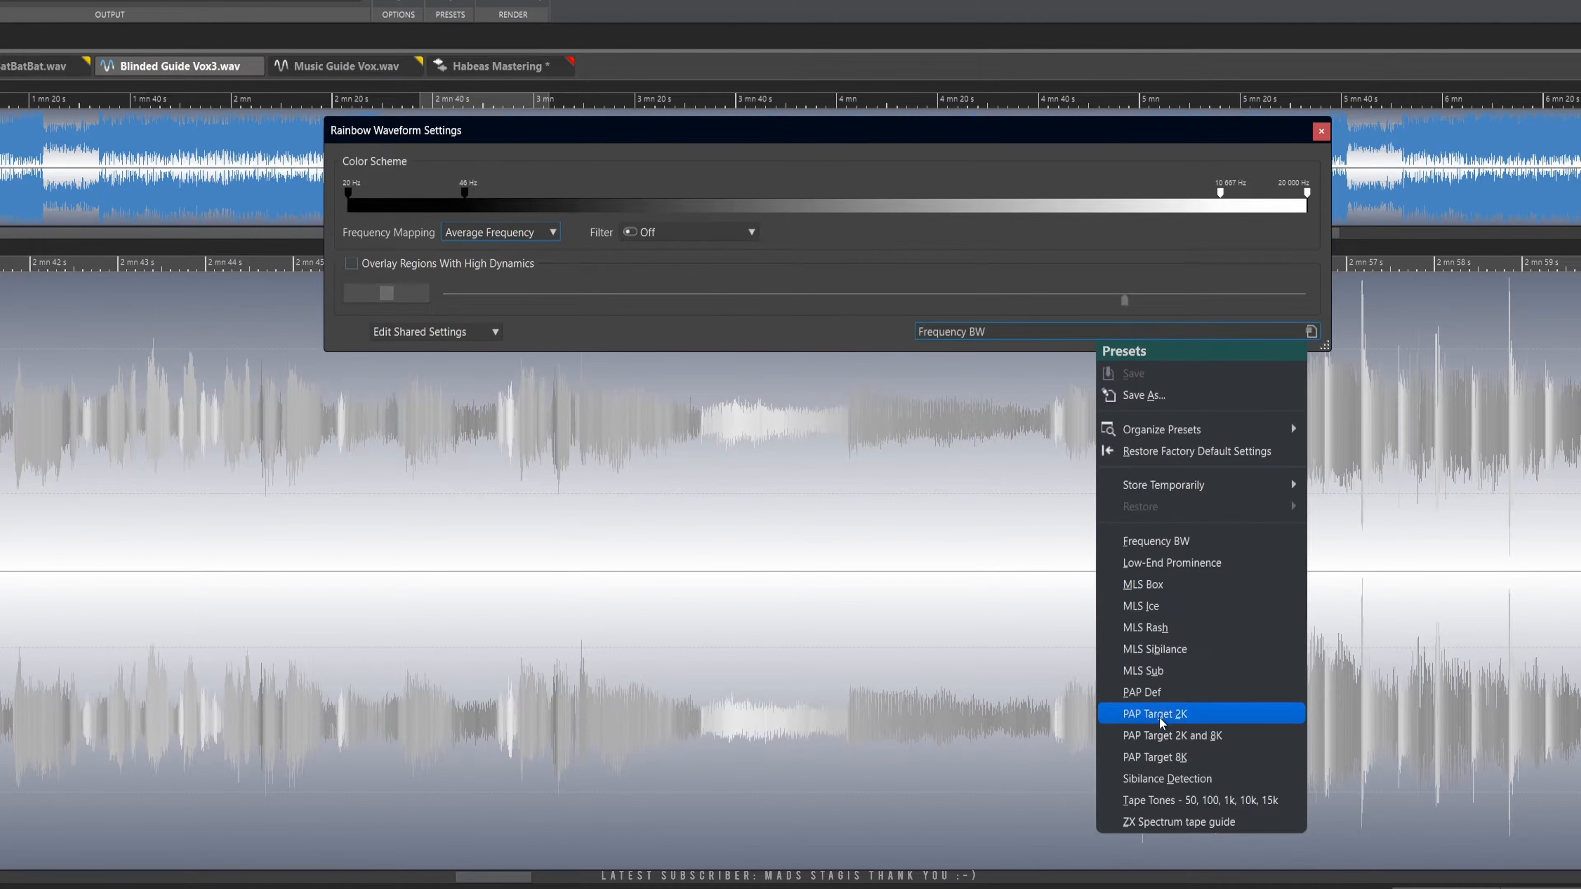
{"action": "left_click", "coordinate": [1161, 735]}
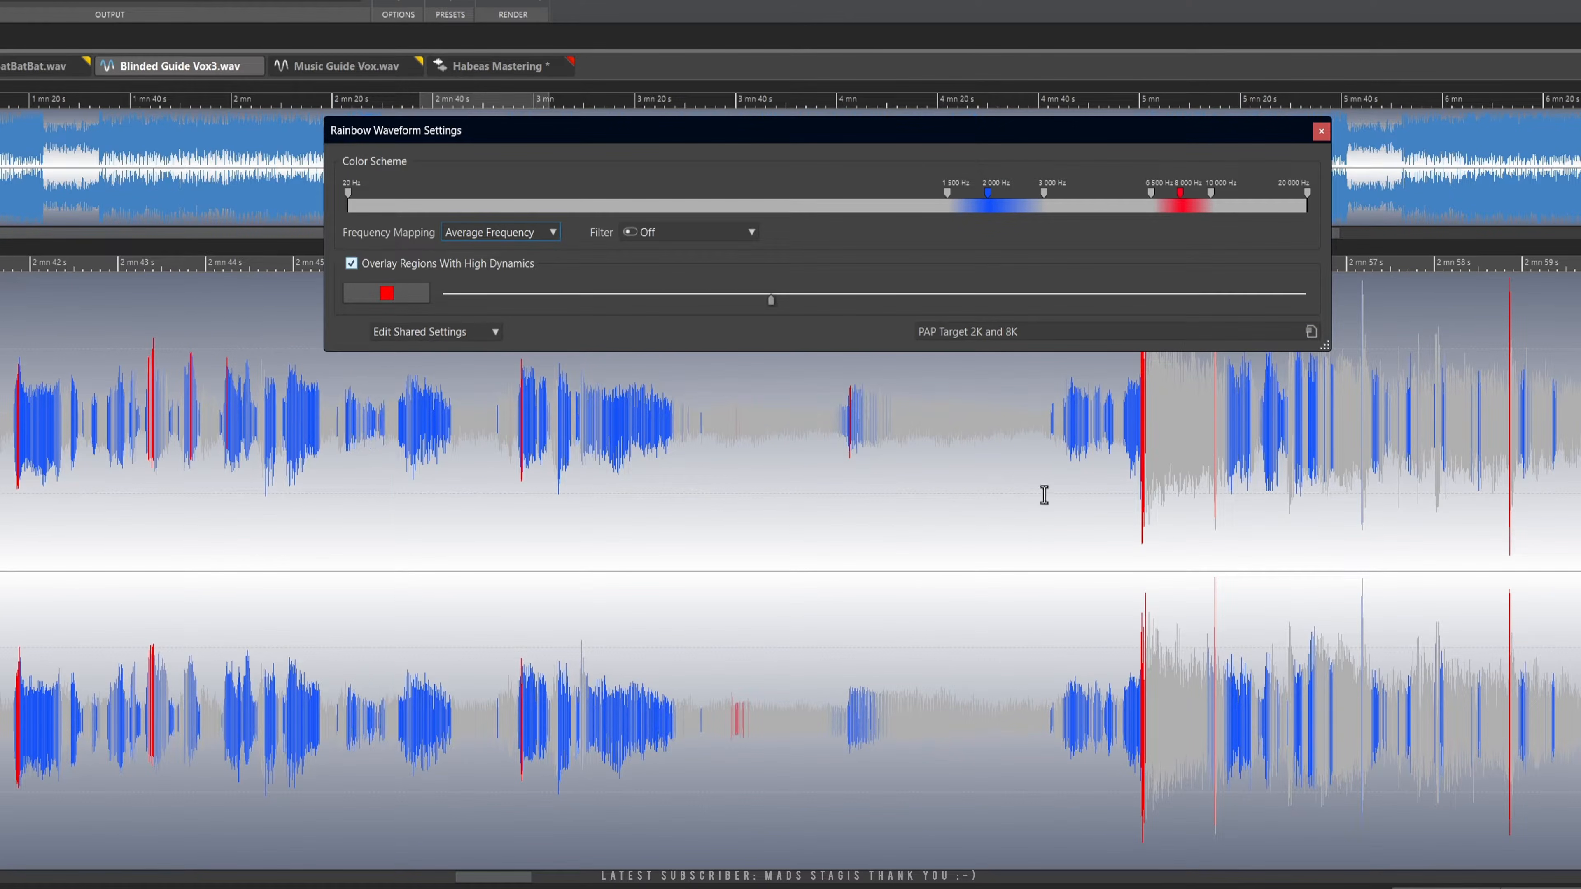
{"action": "left_click", "coordinate": [1142, 497]}
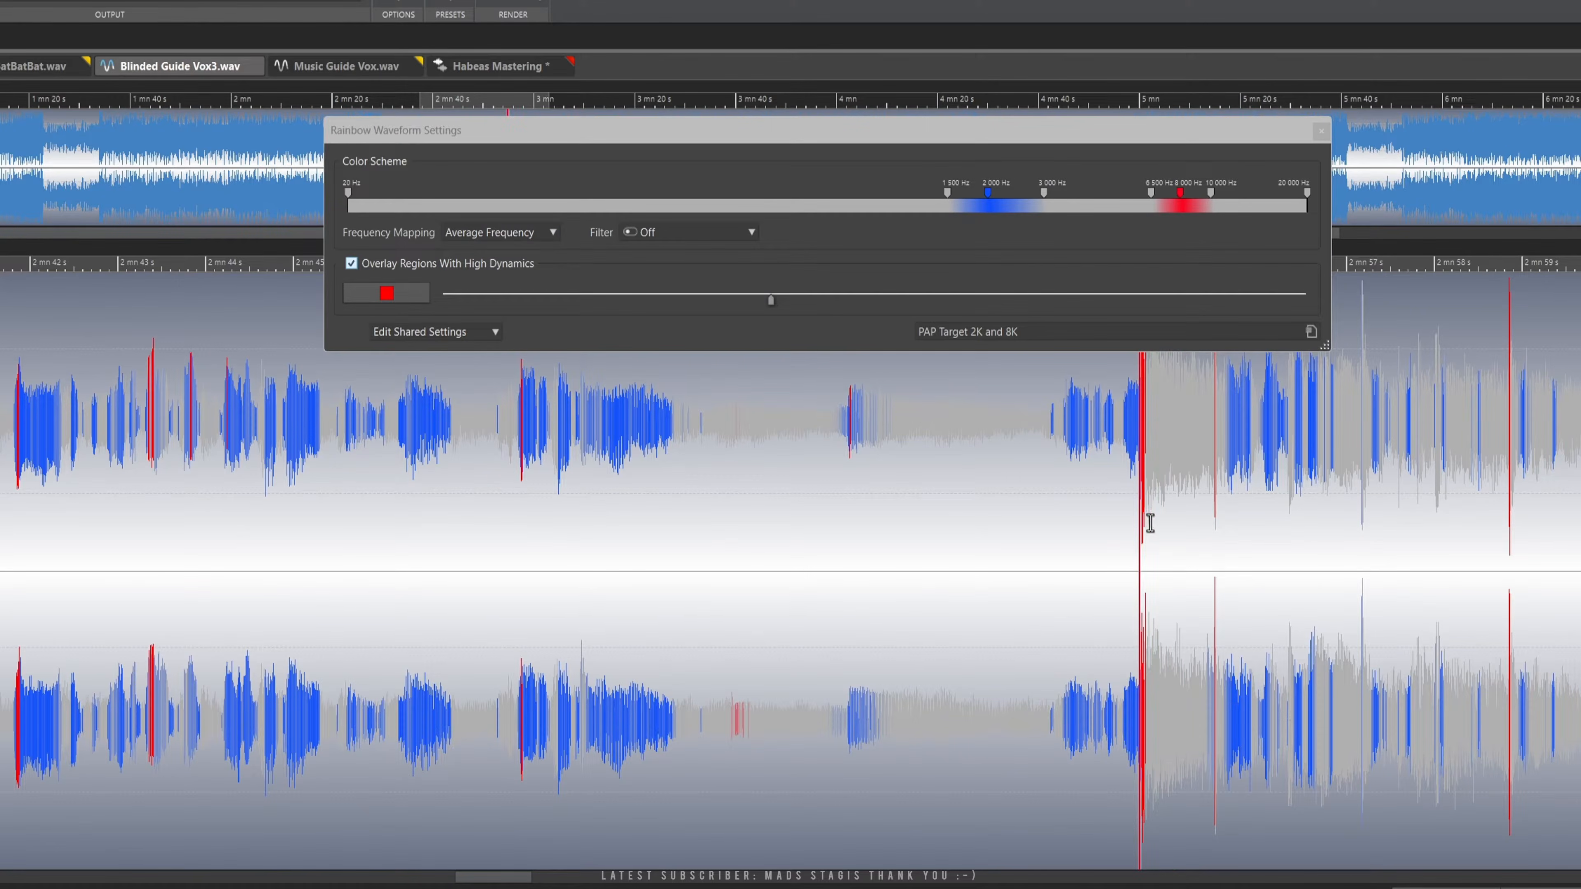
{"action": "key", "text": "space"}
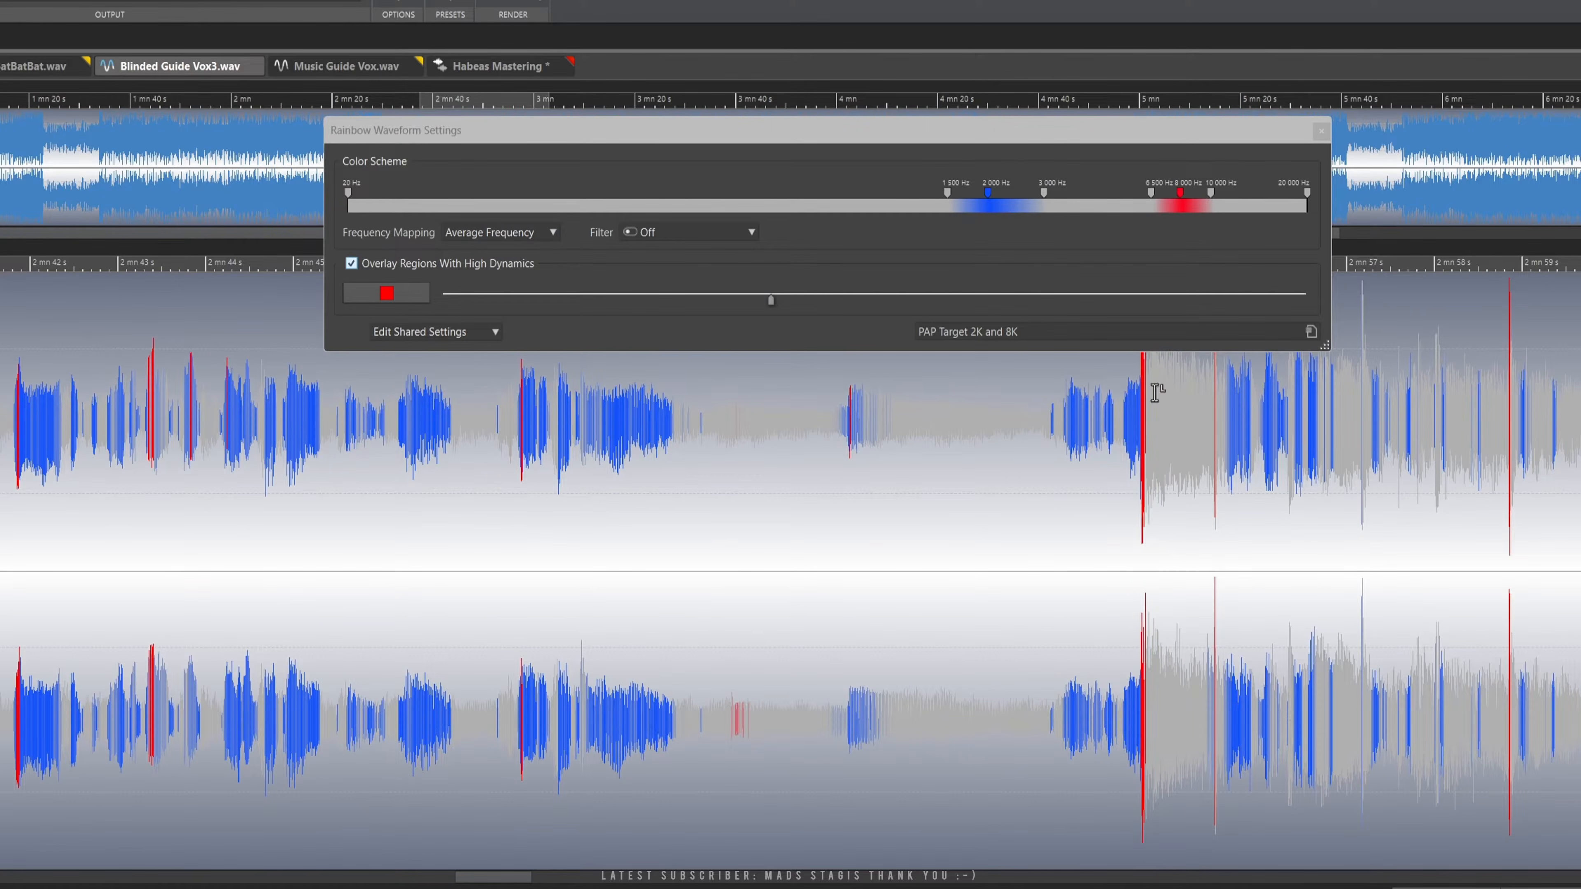
Apply the PAP Target 2K rainbow preset and return the main view to the standard Waveform display.
{"action": "left_click", "coordinate": [1051, 332]}
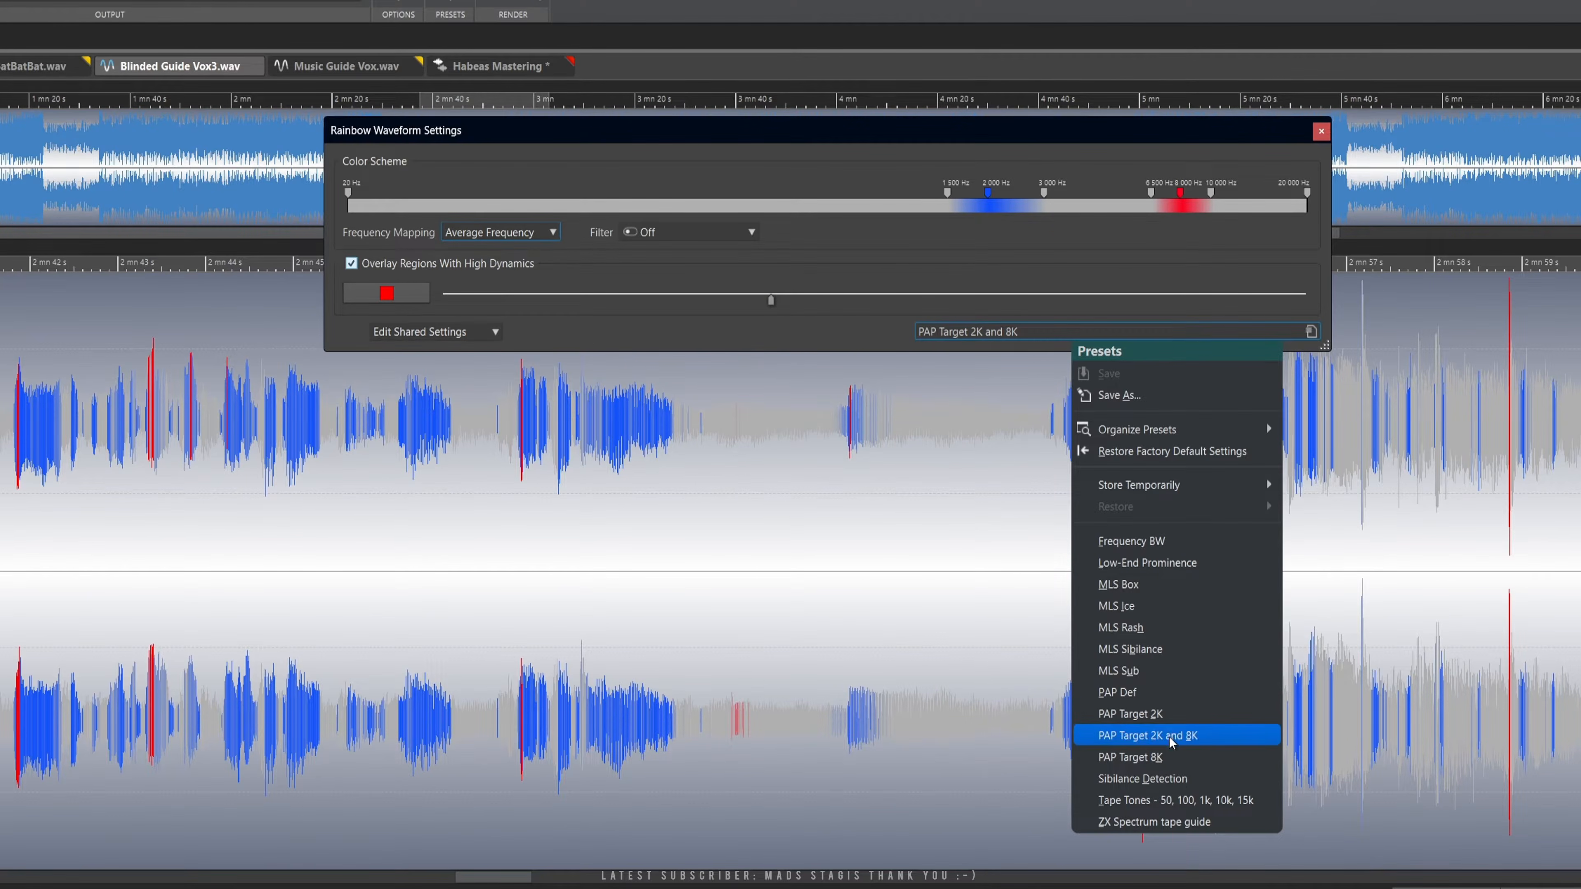
{"action": "left_click", "coordinate": [1159, 716]}
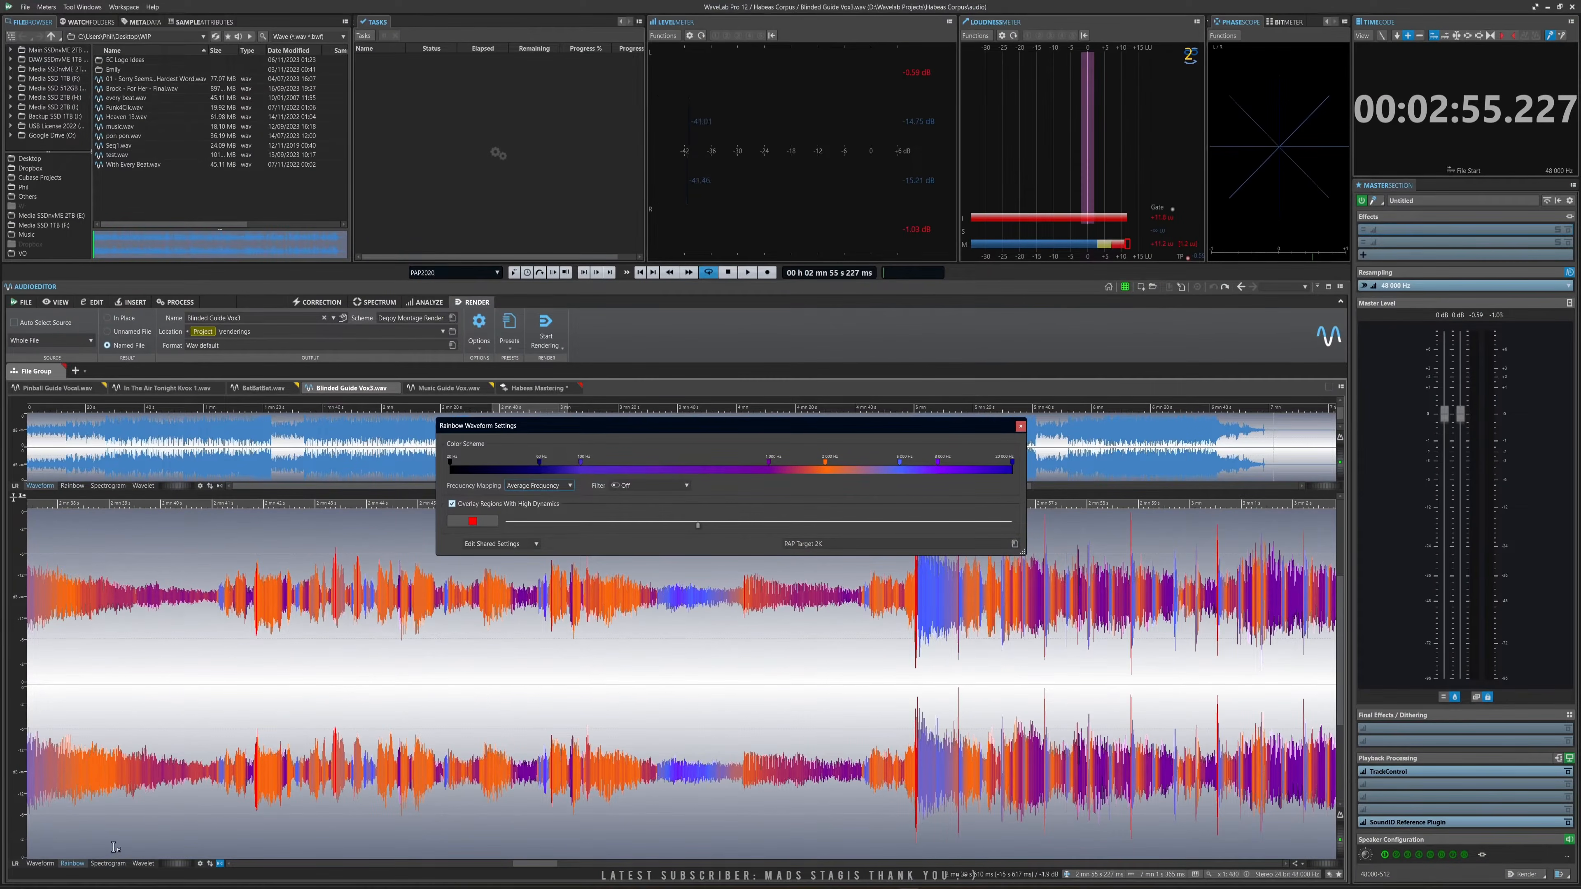
{"action": "left_click", "coordinate": [71, 862]}
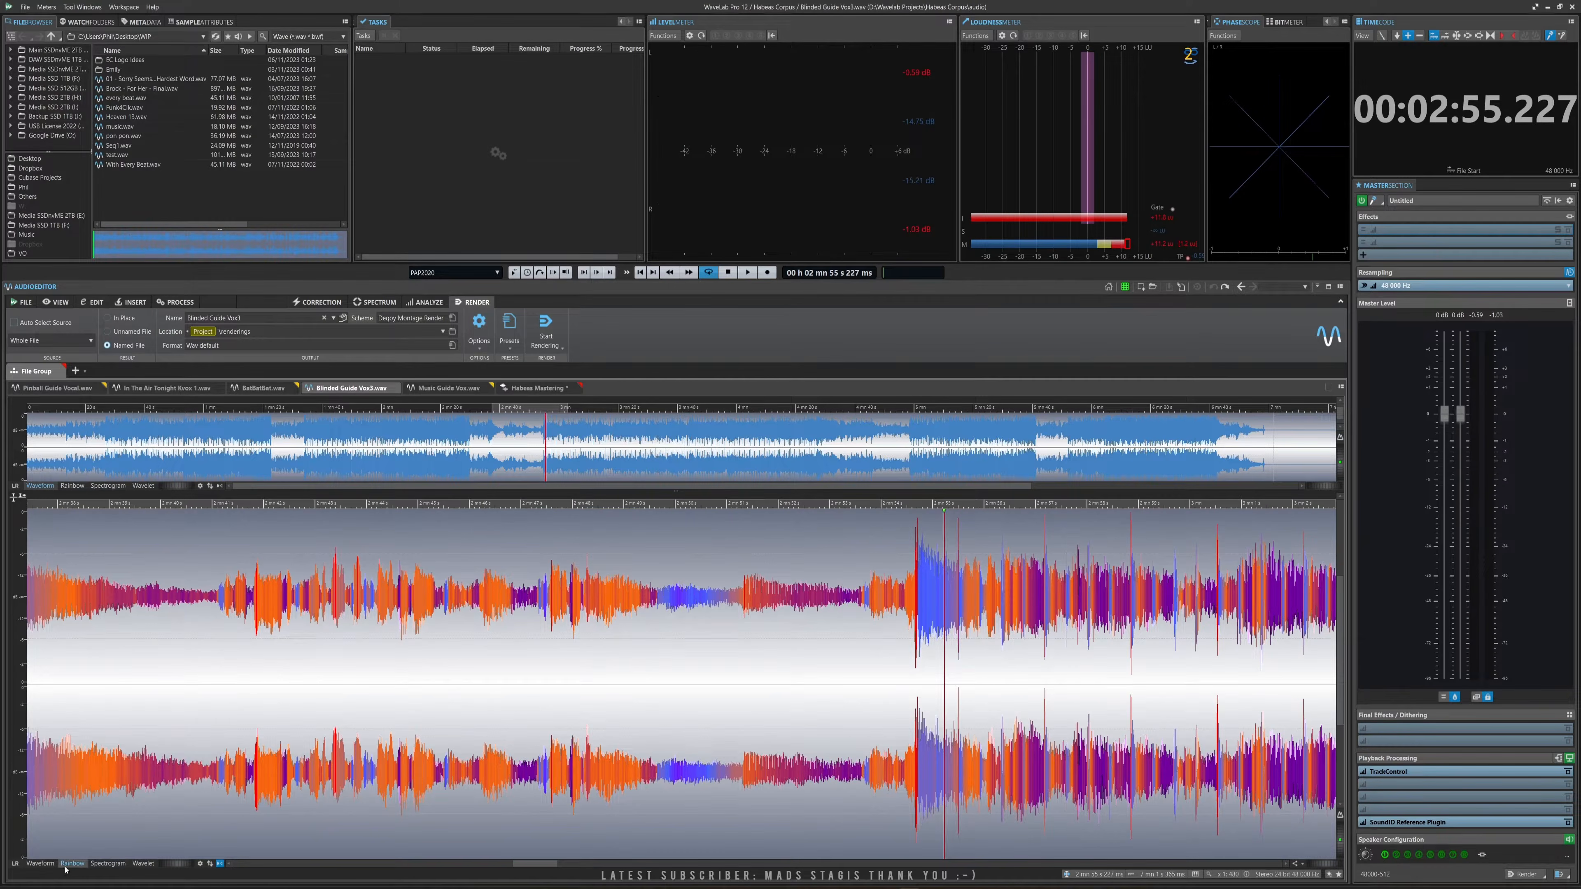
{"action": "left_click", "coordinate": [39, 863]}
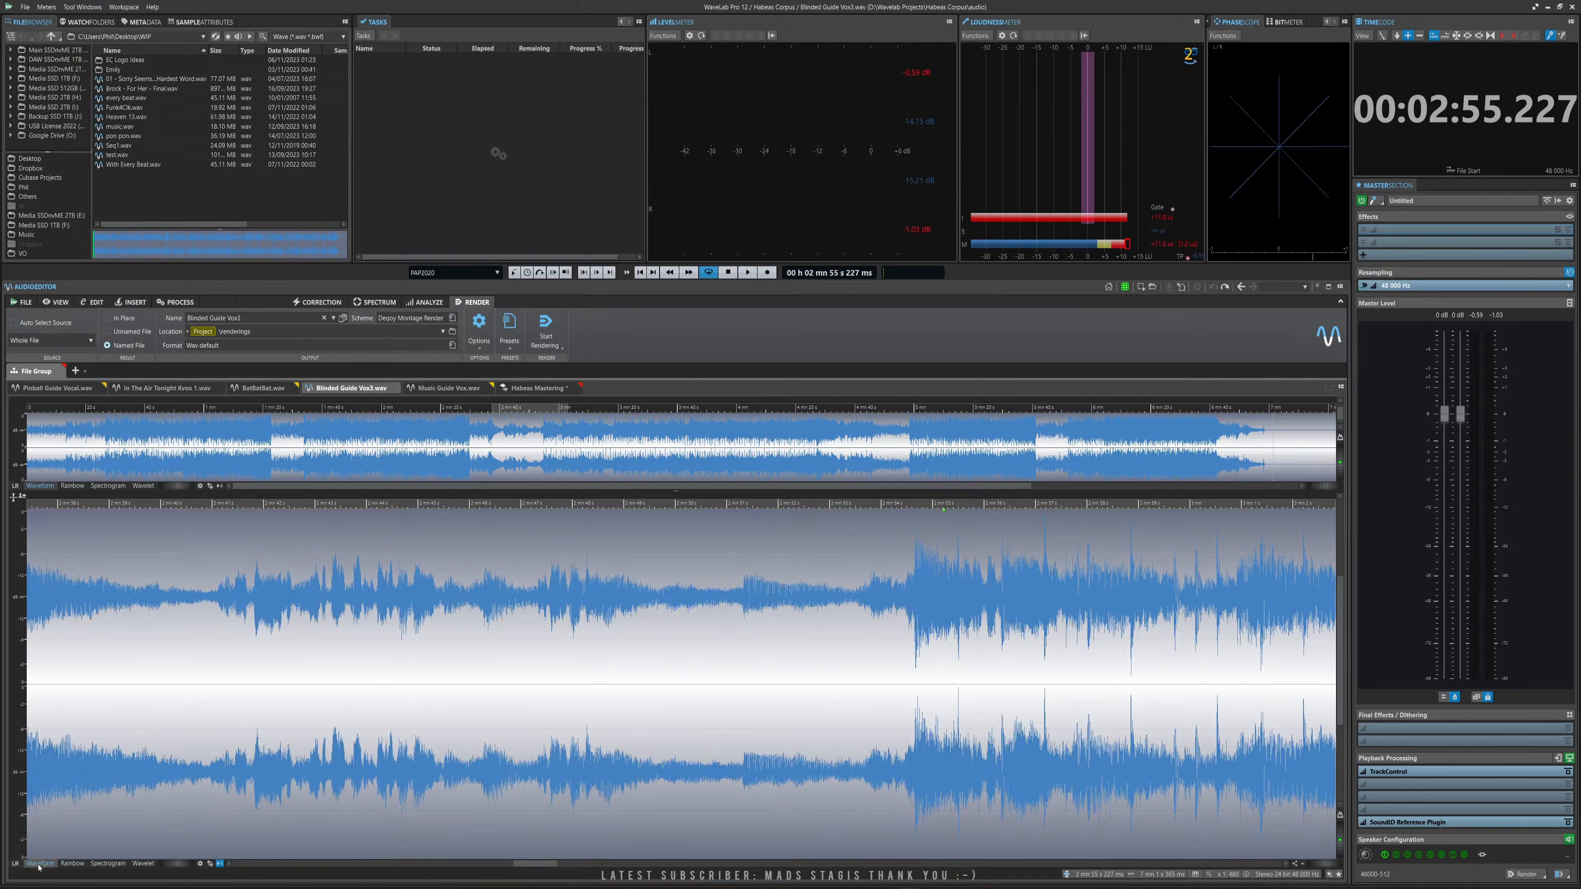
Select a passage of Blinded Guide Vox3.wav just after 2 min 48 s in the main waveform and clear the selection.
{"action": "left_click", "coordinate": [579, 637]}
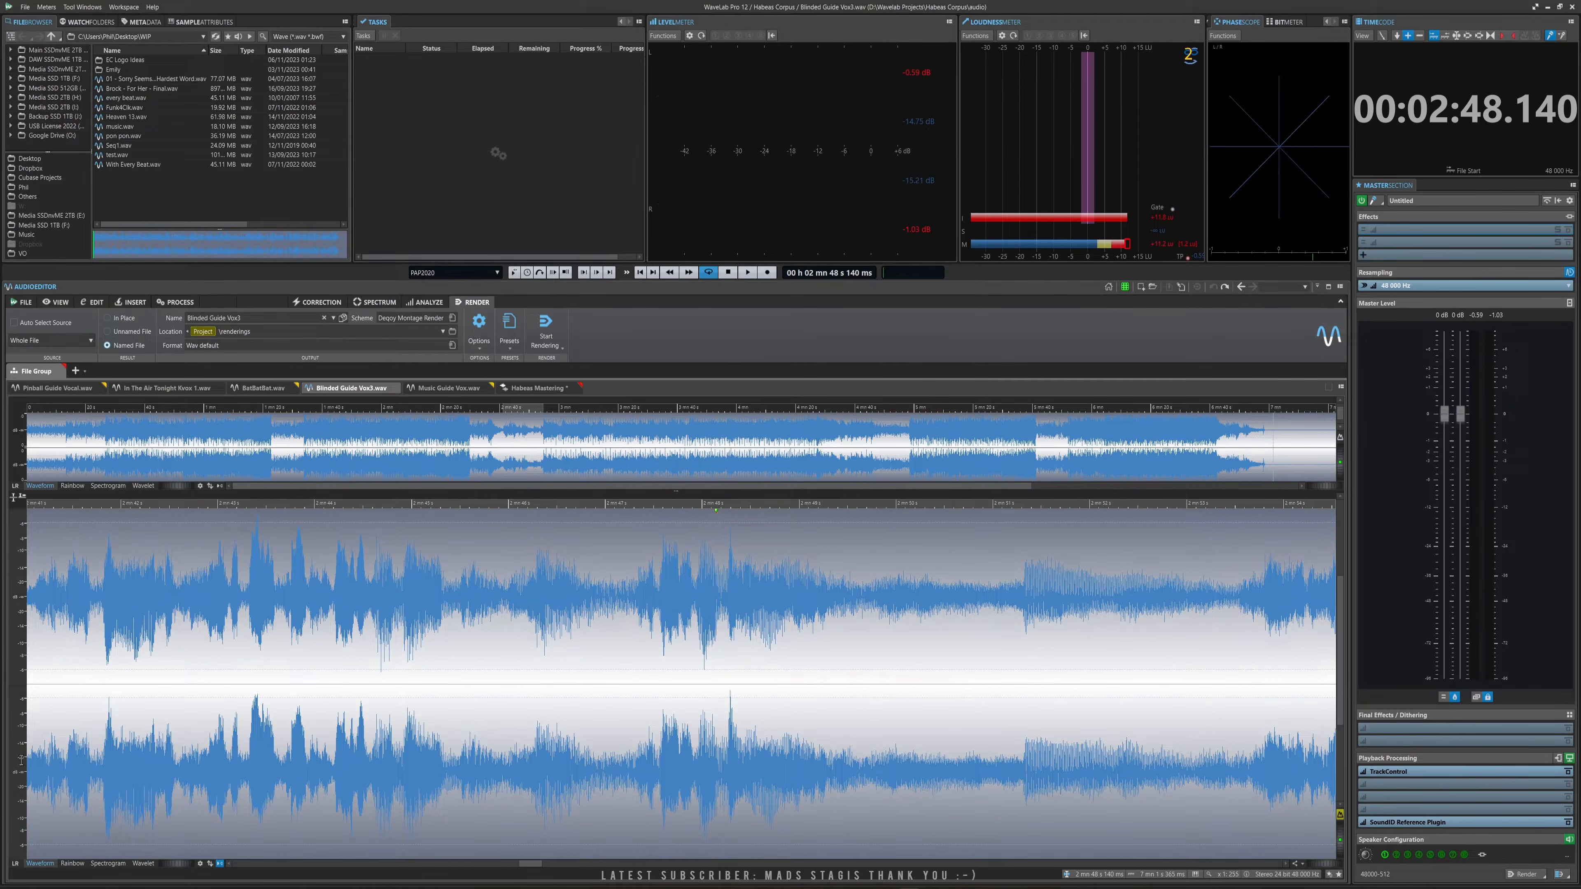
{"action": "left_click_drag", "start_coordinate": [1014, 629], "coordinate": [783, 614]}
{"action": "left_click", "coordinate": [526, 521]}
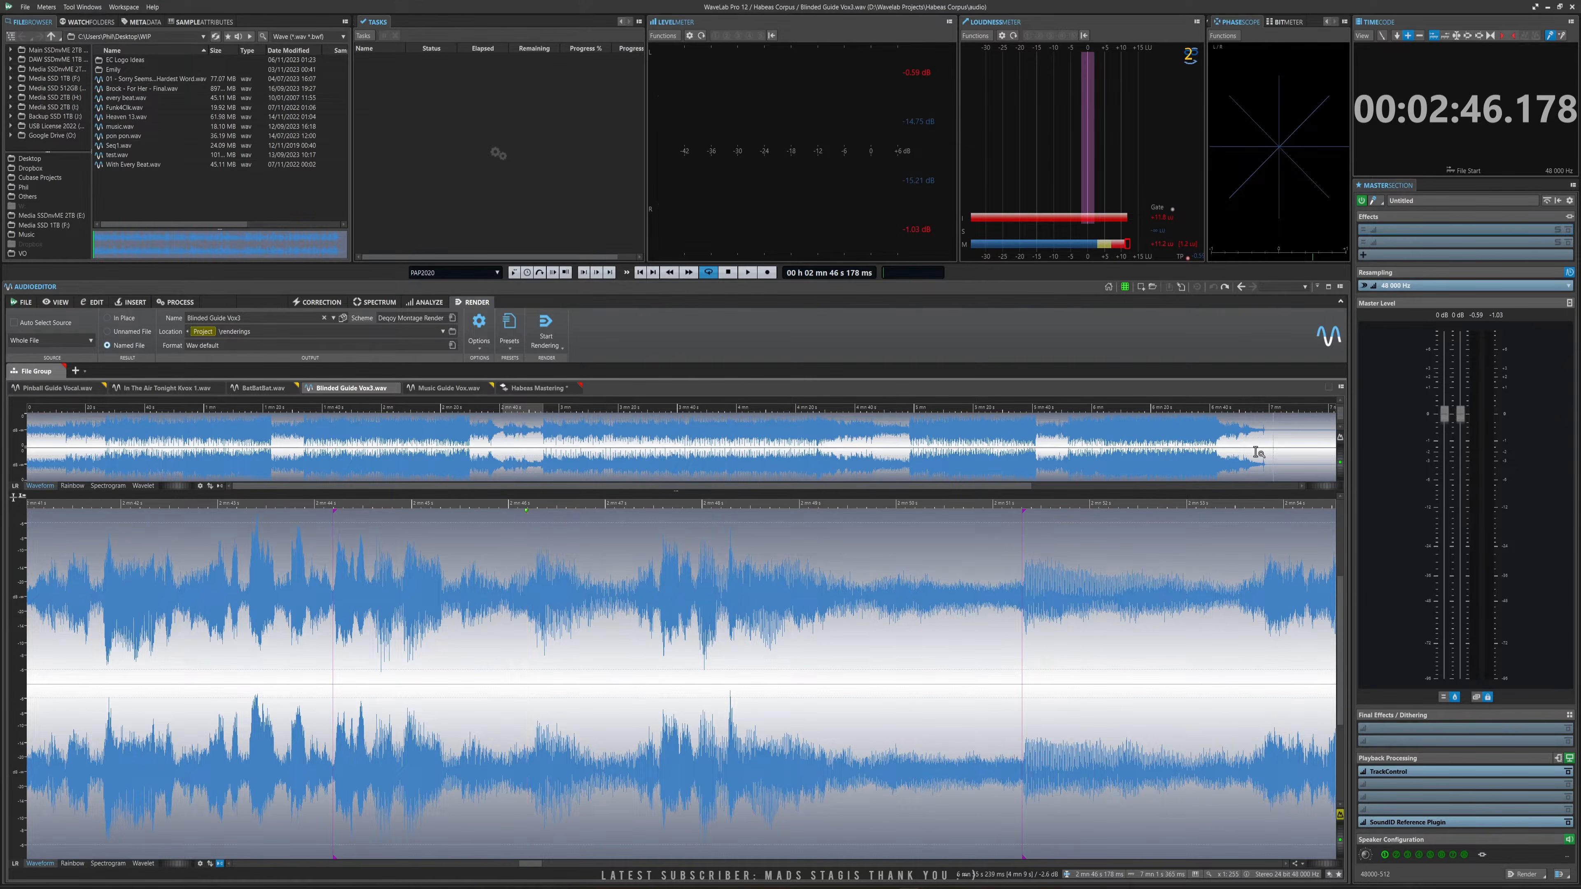
Navigate through the file with the overview waveform and select about 21 s of audio ending at about 3 min 18 s.
{"action": "left_click", "coordinate": [1269, 452]}
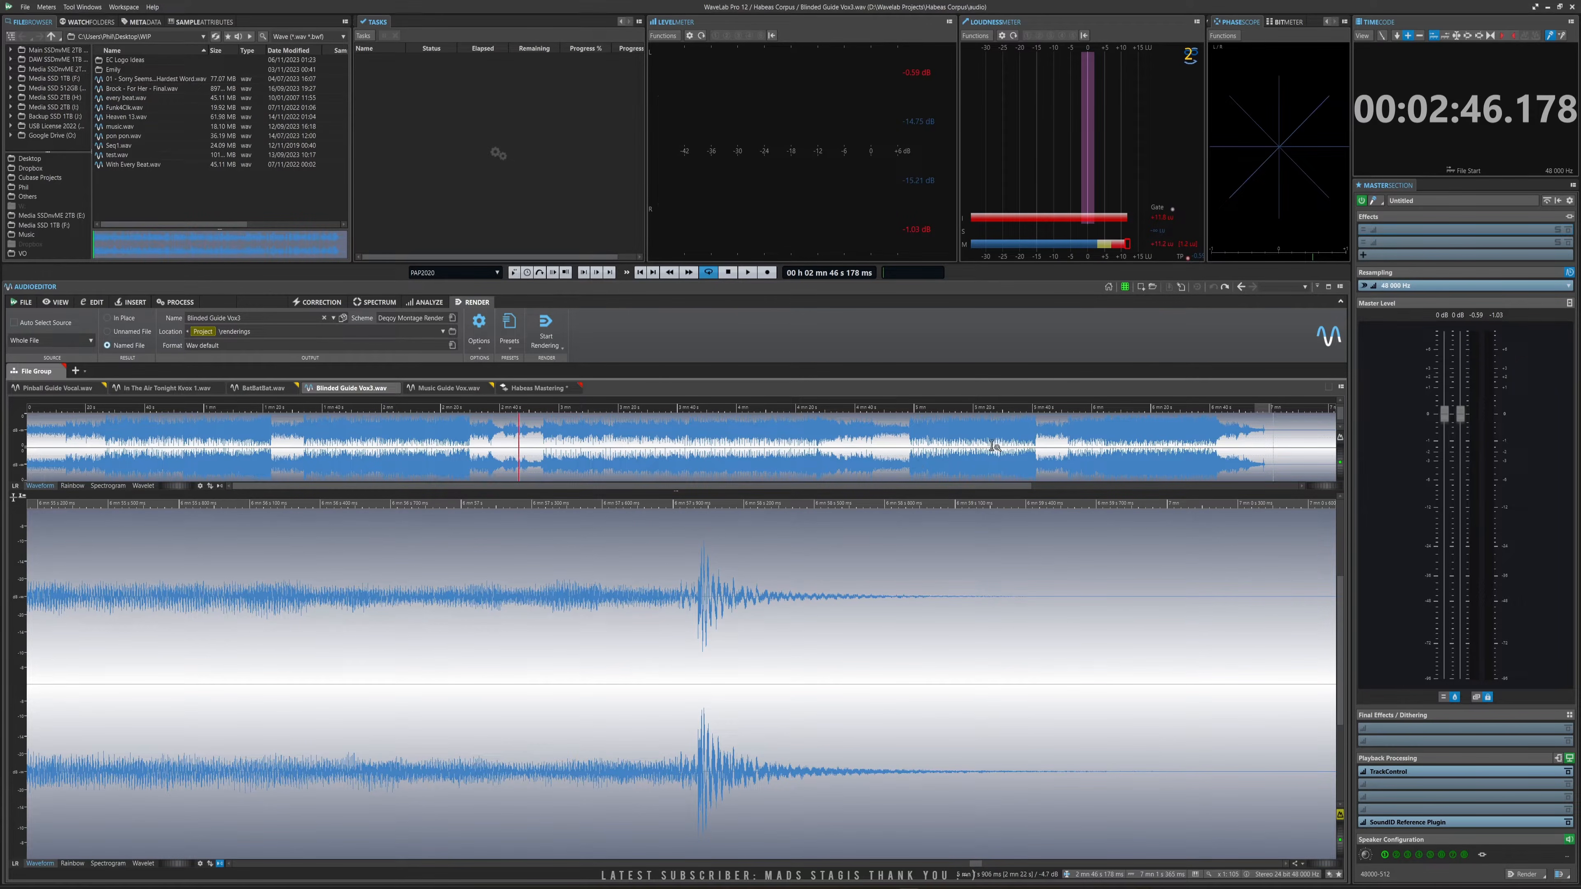
{"action": "left_click", "coordinate": [908, 452]}
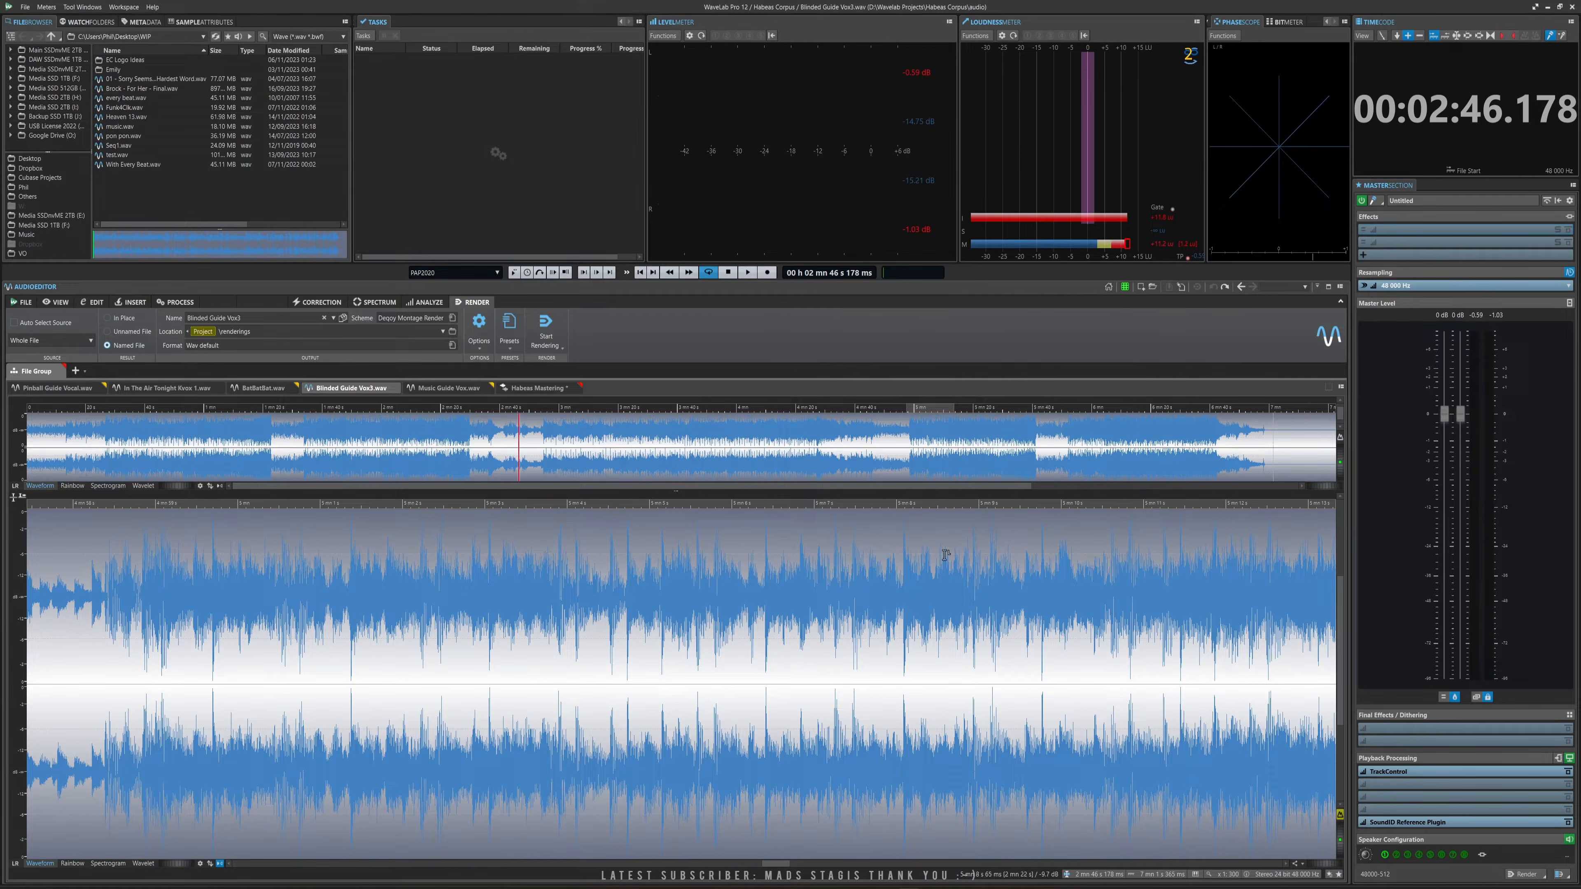
{"action": "left_click_drag", "start_coordinate": [483, 451], "coordinate": [677, 452]}
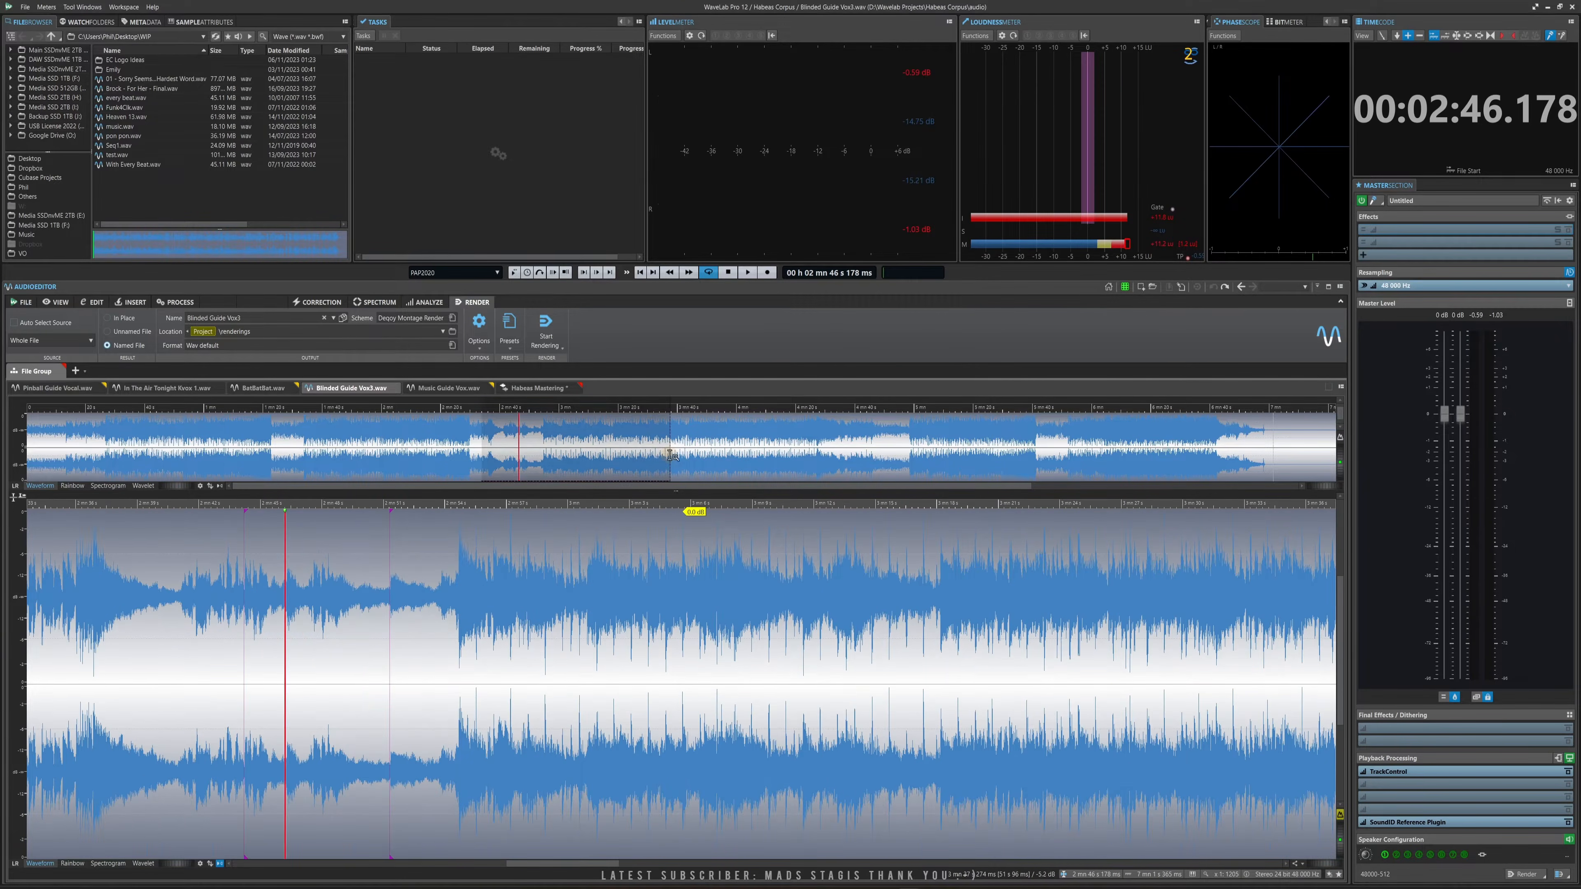
{"action": "left_click_drag", "start_coordinate": [519, 636], "coordinate": [948, 626]}
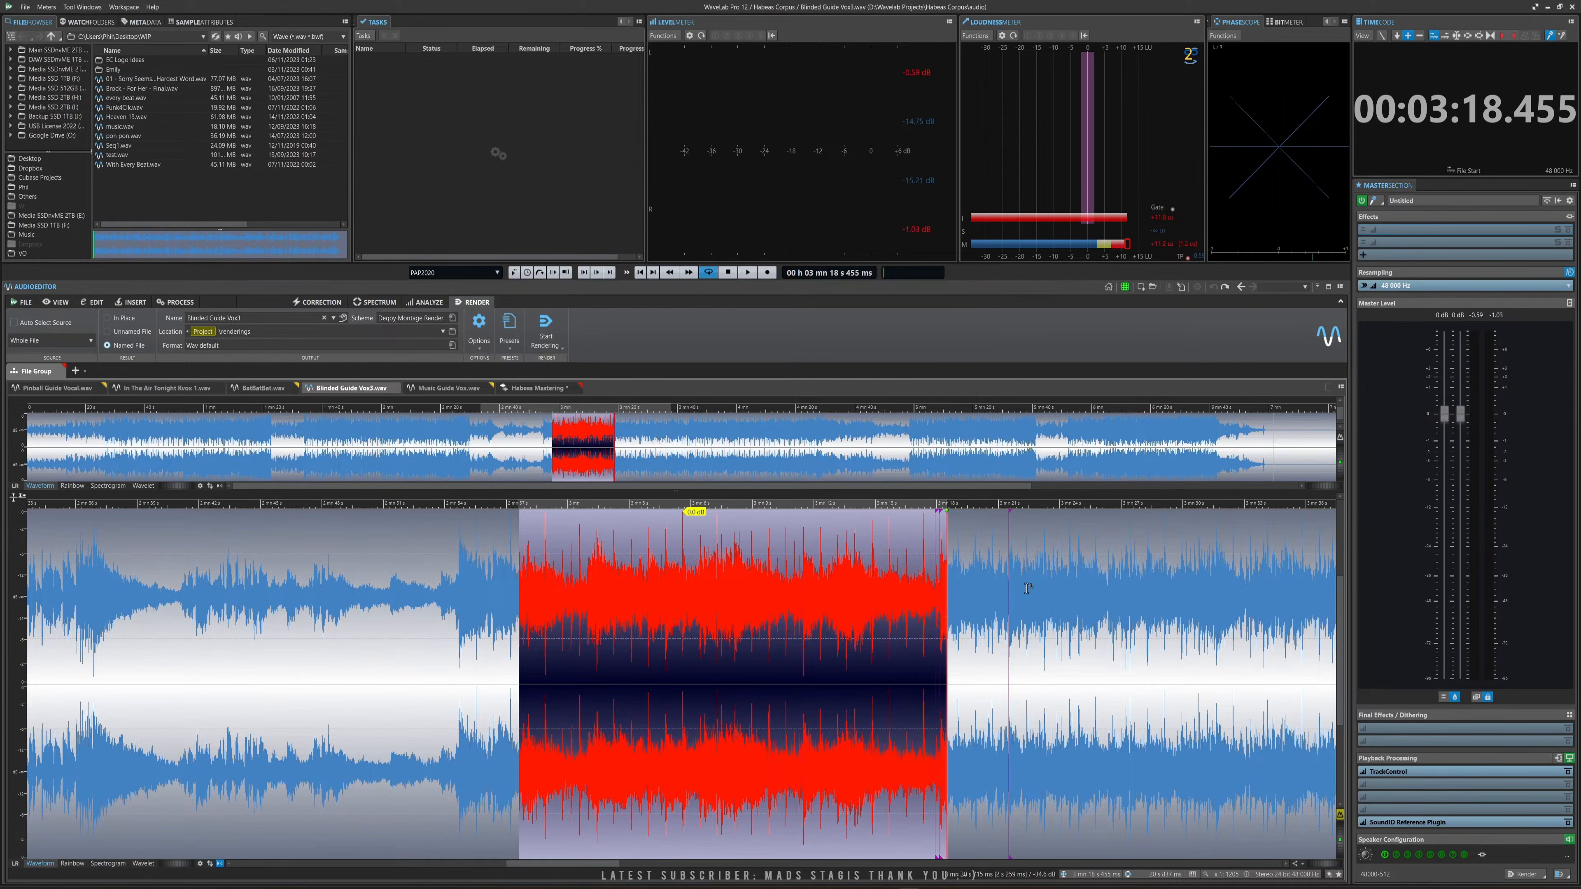
Select the passage from about 2 min 54 s to 3 min 24 s in the main waveform and clear the selection.
{"action": "left_click", "coordinate": [730, 628]}
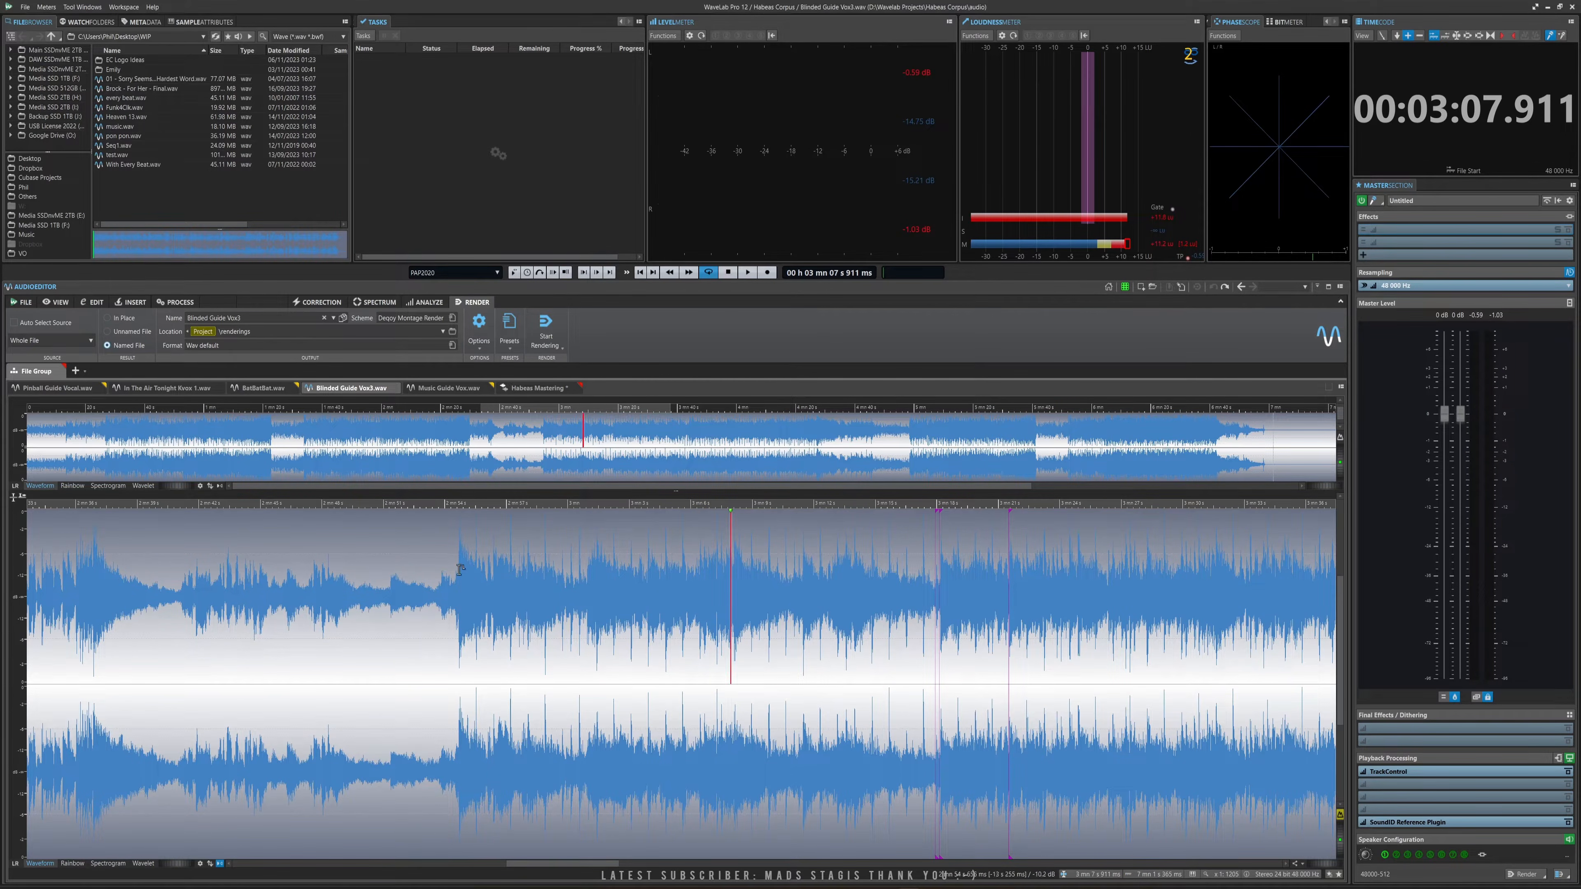
{"action": "left_click_drag", "start_coordinate": [458, 573], "coordinate": [594, 582]}
{"action": "left_click_drag", "start_coordinate": [660, 683], "coordinate": [995, 706]}
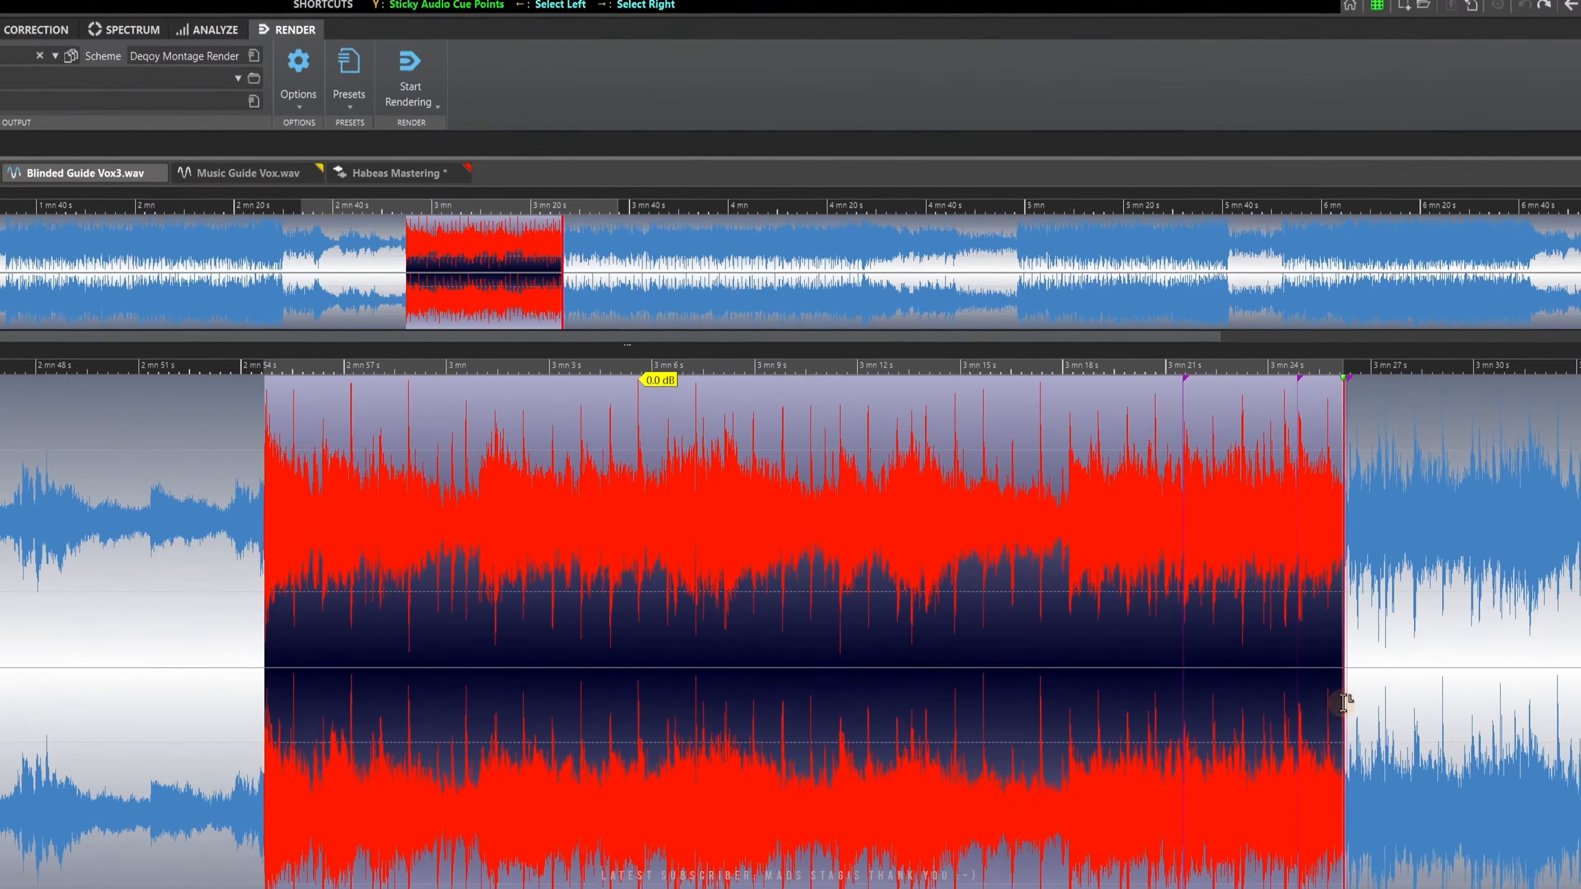
{"action": "left_click", "coordinate": [968, 652]}
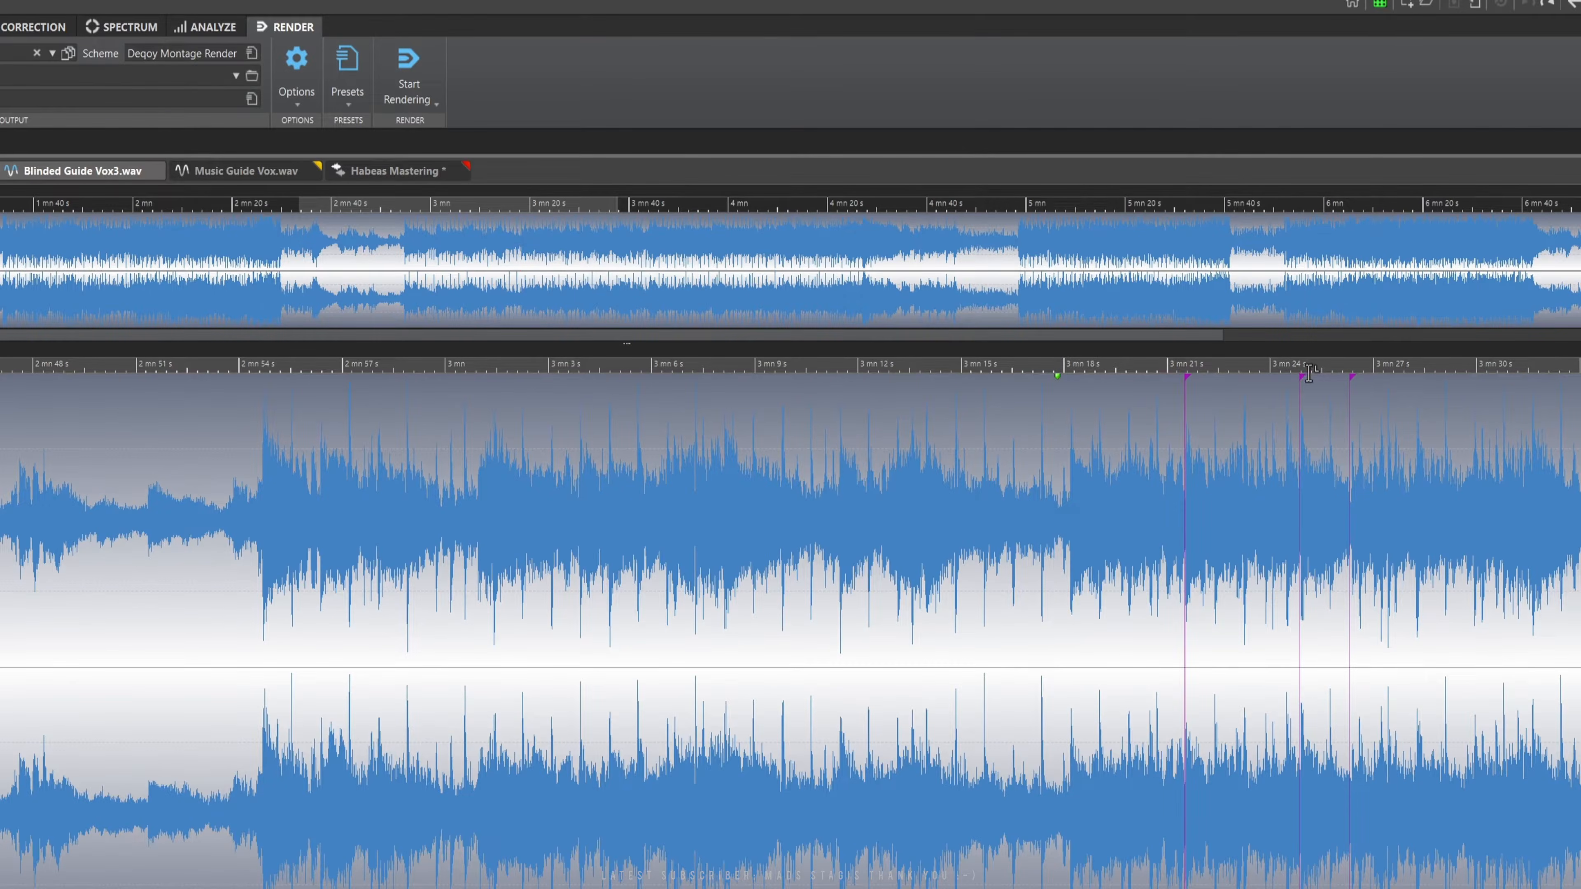
{"action": "left_click_drag", "start_coordinate": [247, 694], "coordinate": [1293, 699]}
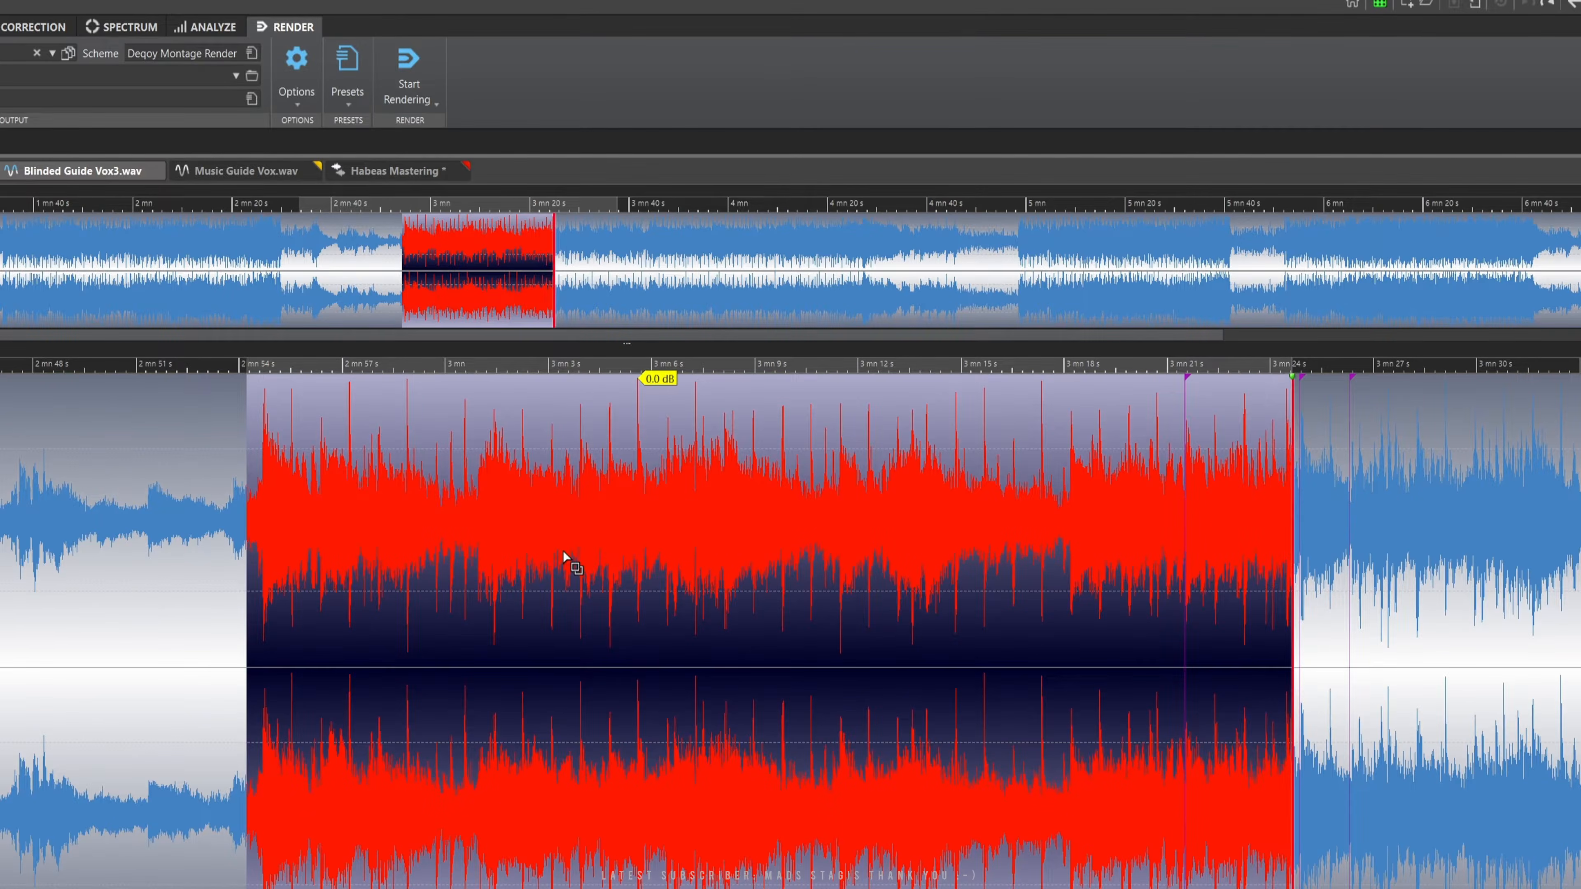
{"action": "left_click", "coordinate": [562, 551]}
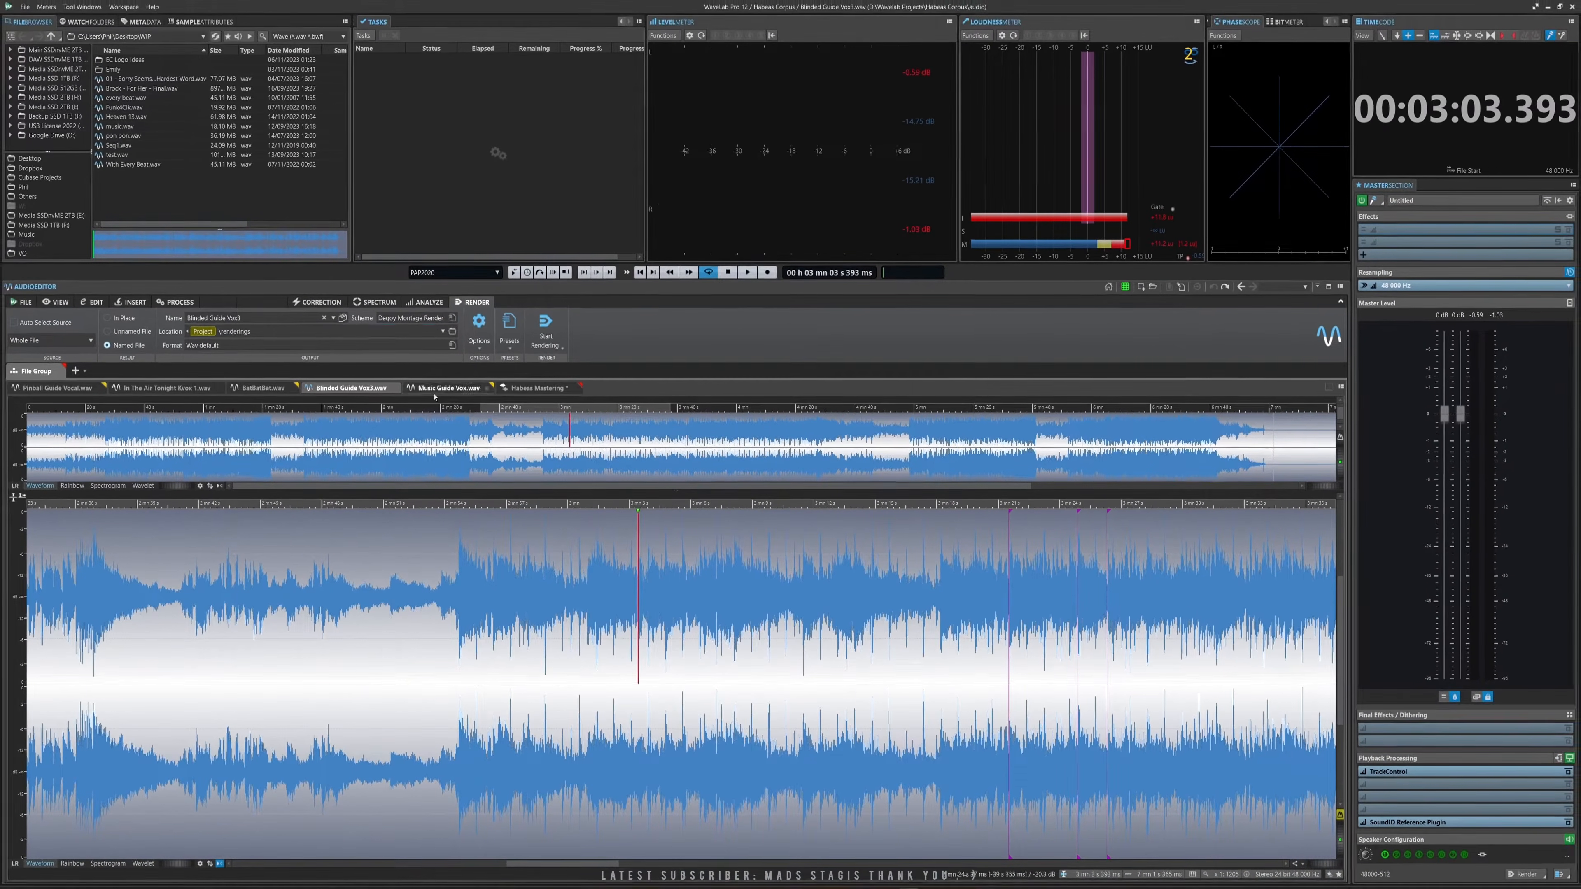
Enlarge the audio editor, generate a 3D Frequency Analysis of Blinded Guide Vox3.wav, rotate the plot to inspect it and close it.
{"action": "left_click", "coordinate": [434, 303]}
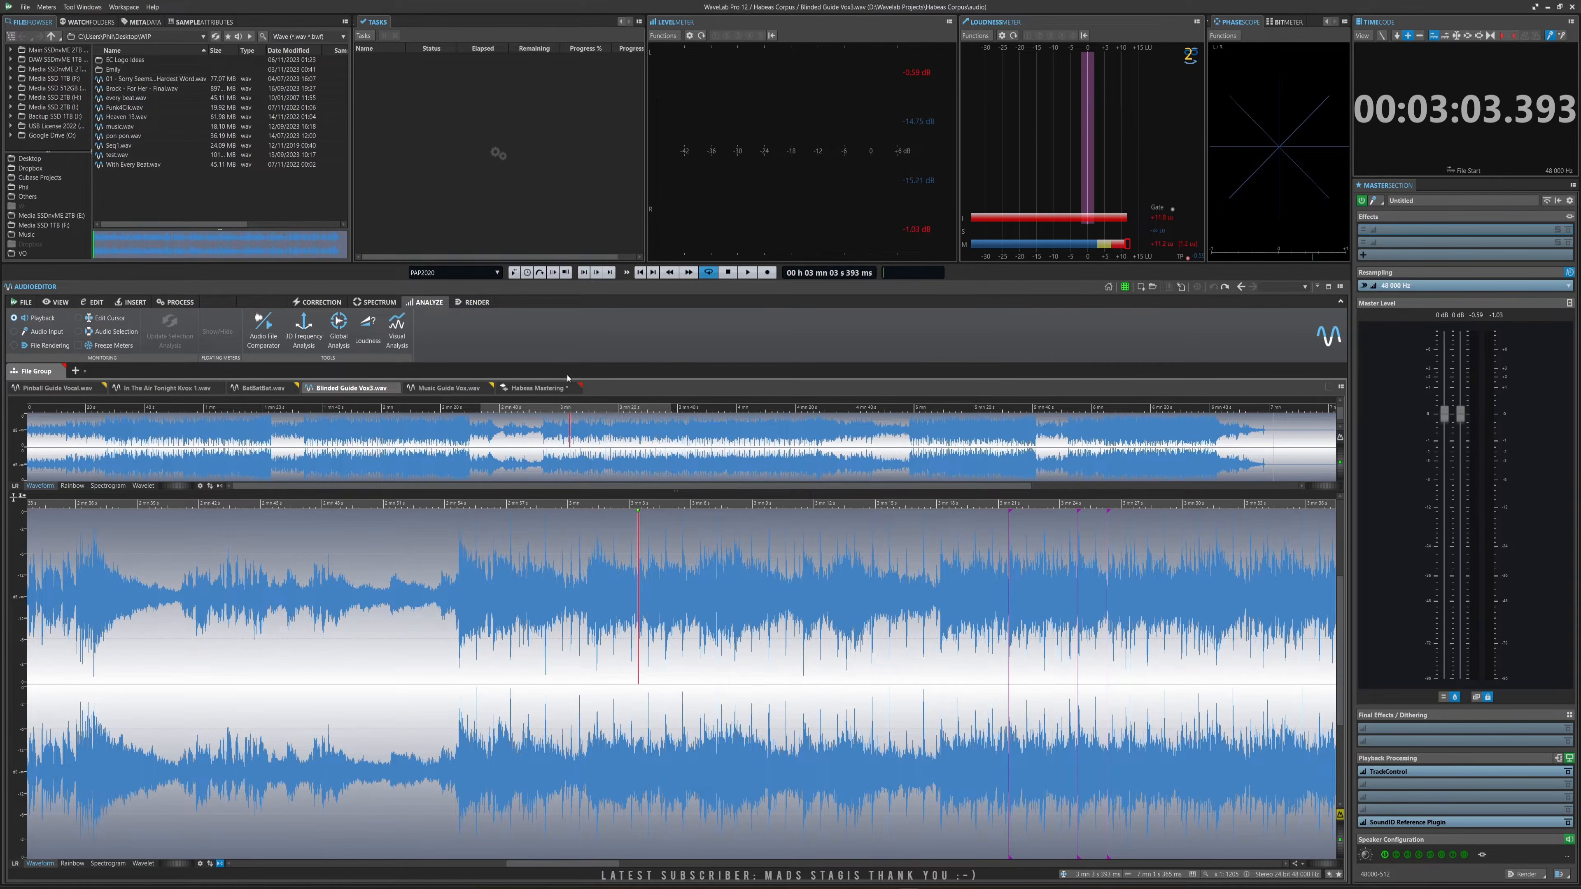
{"action": "double_click", "coordinate": [646, 391]}
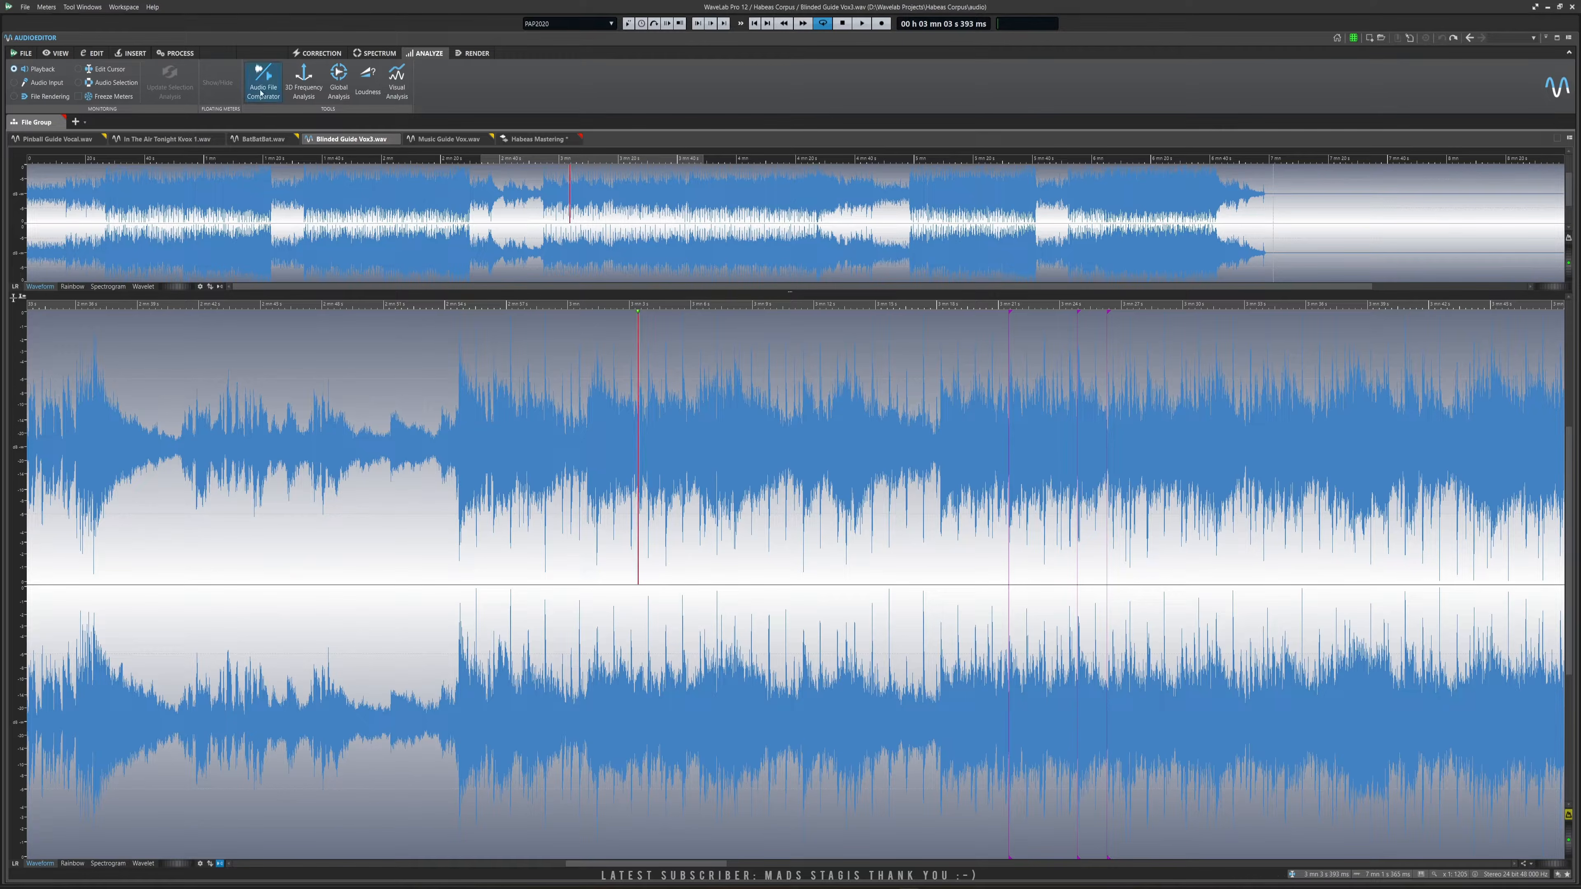
{"action": "left_click", "coordinate": [309, 77]}
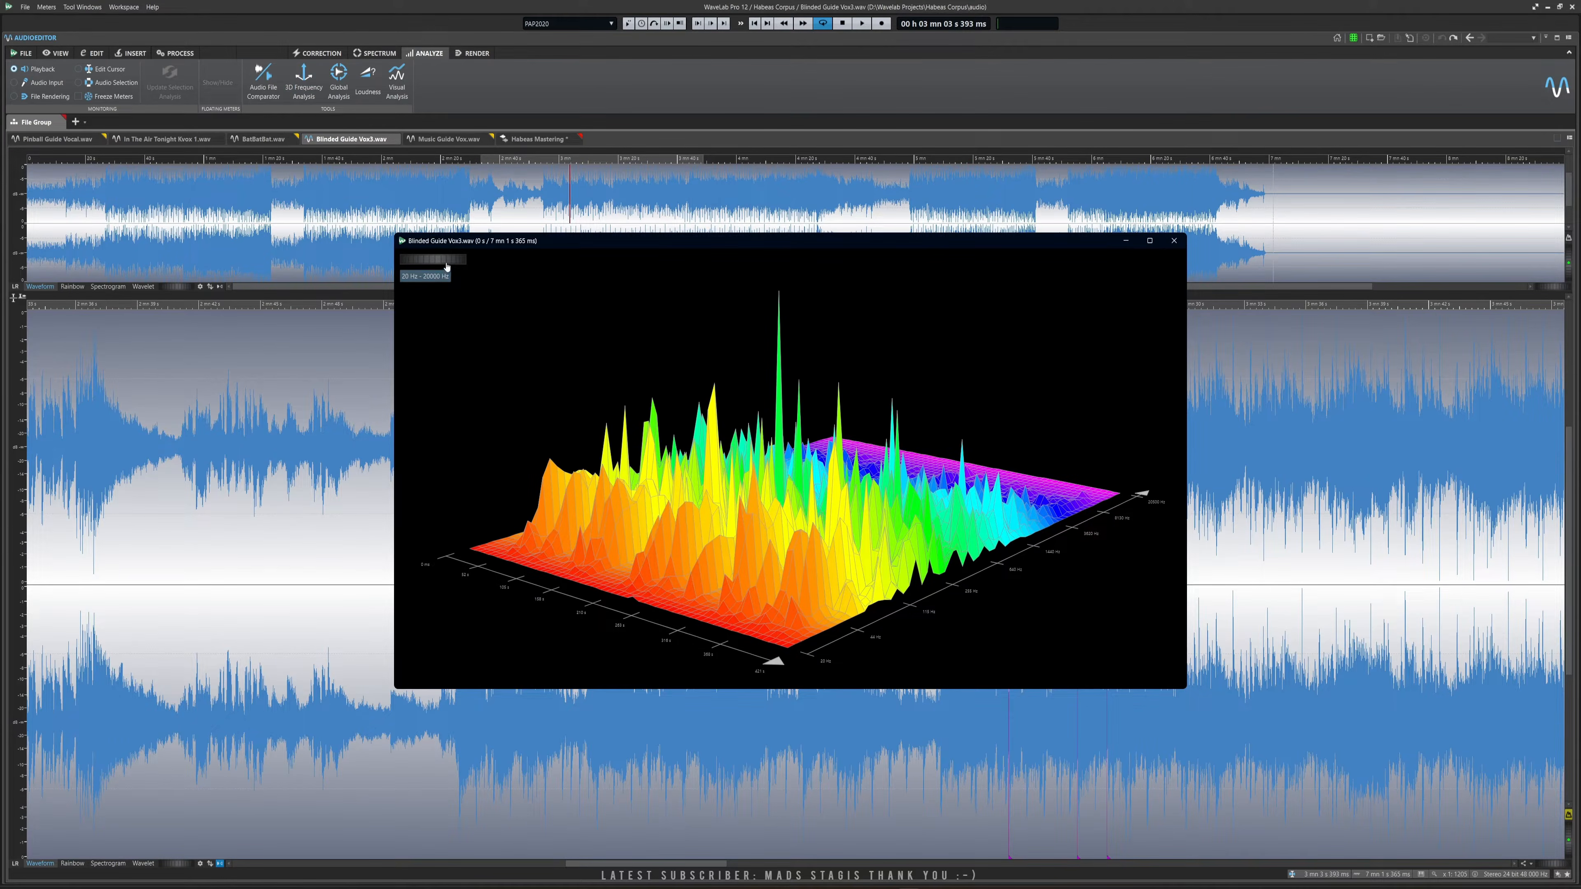
{"action": "left_click_drag", "start_coordinate": [449, 260], "coordinate": [487, 270]}
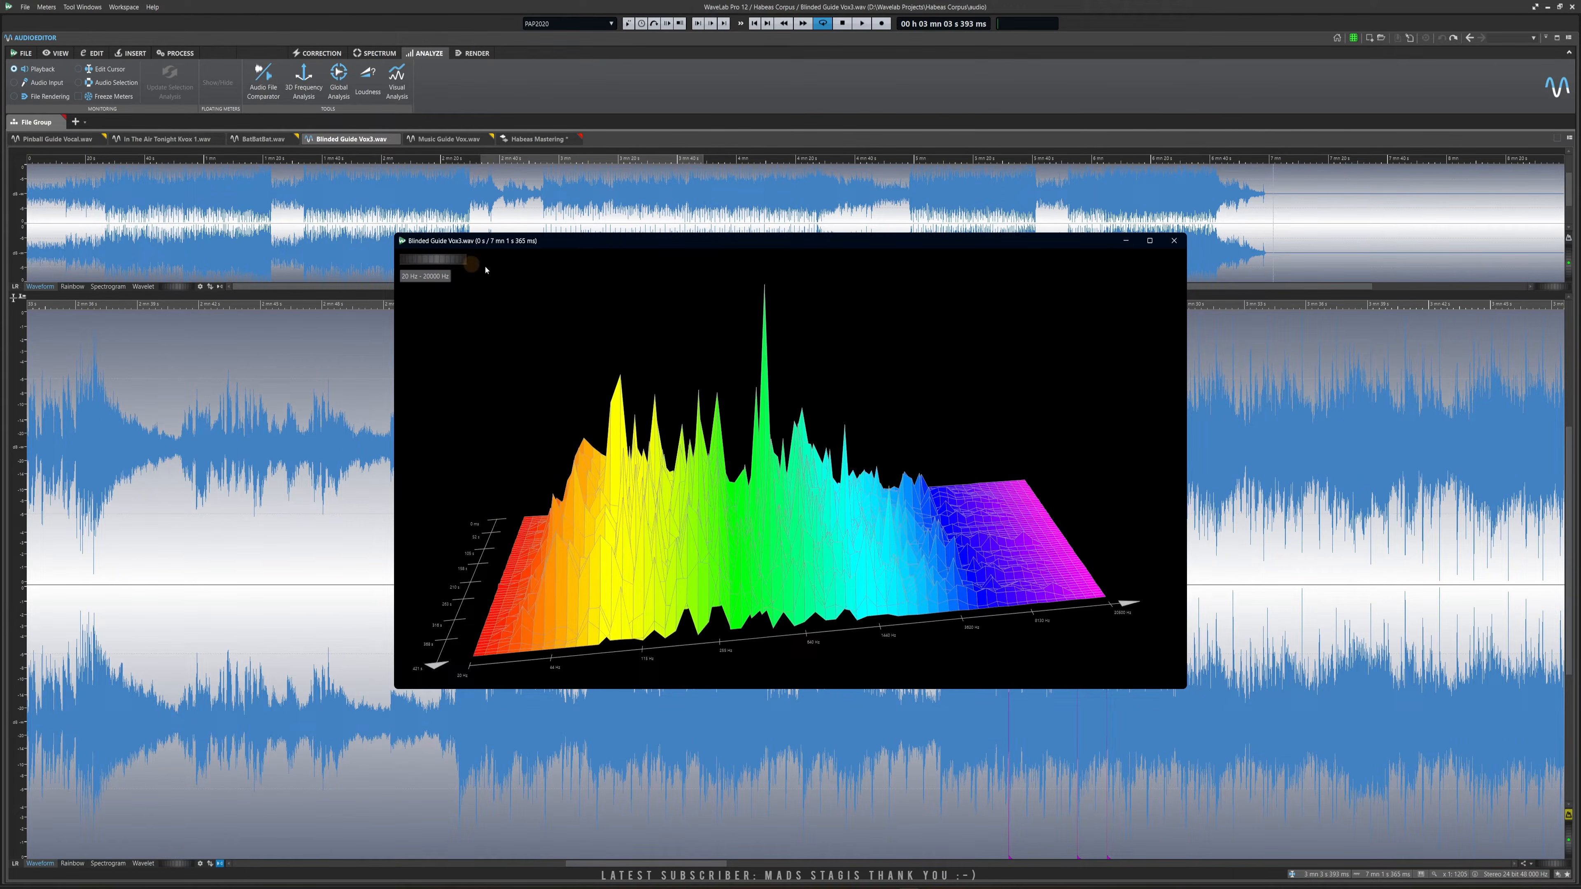
{"action": "left_click", "coordinate": [1174, 241]}
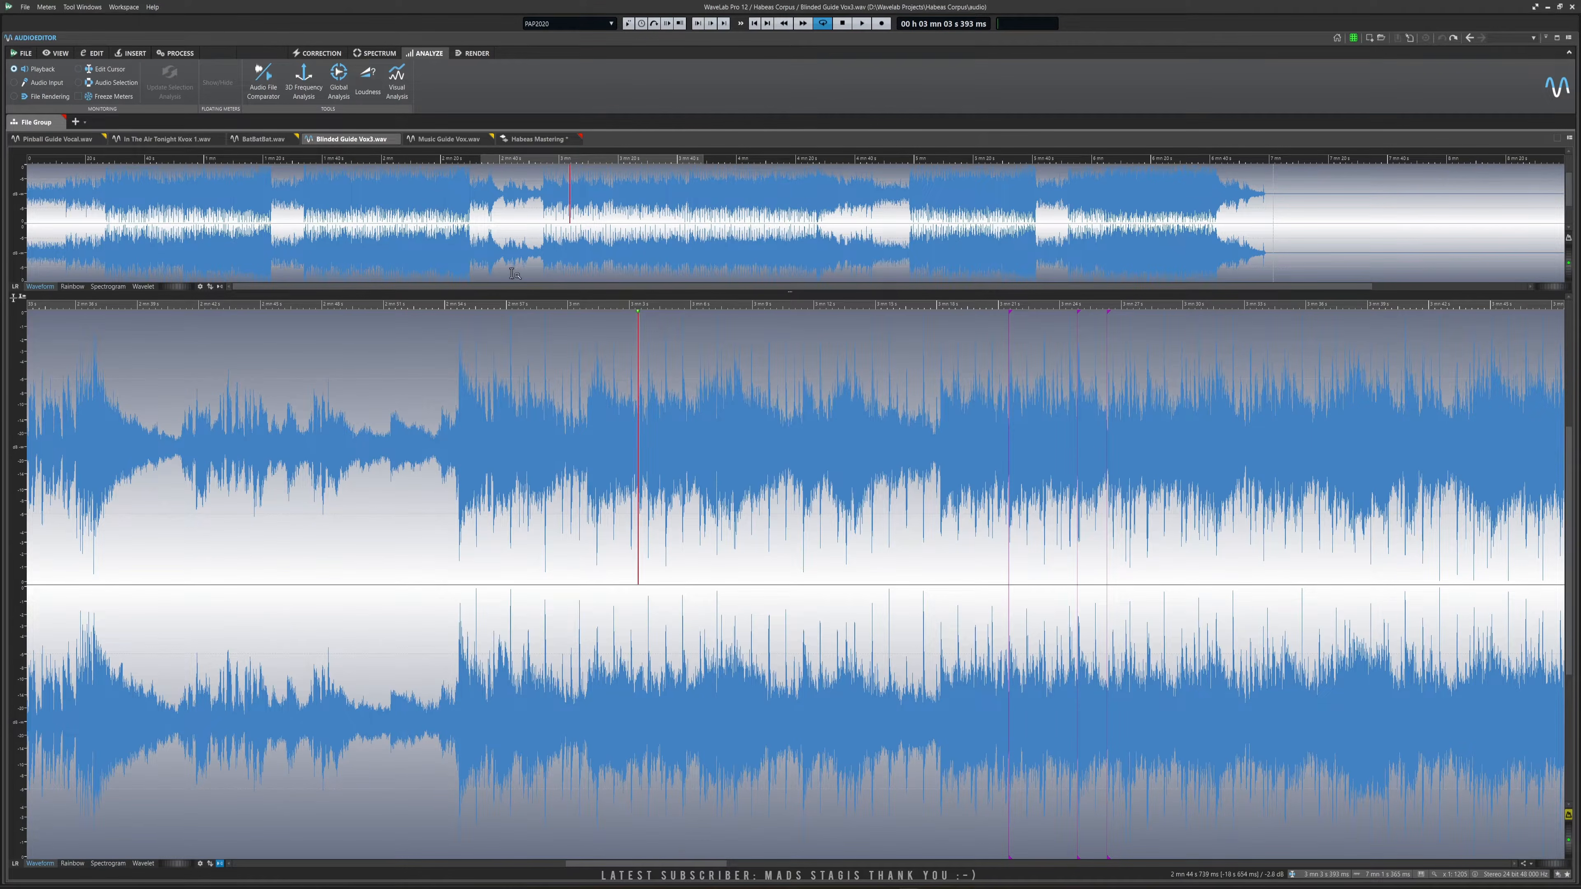
Run a Global Analysis of the whole Blinded Guide Vox3.wav file and view its peak results.
{"action": "left_click", "coordinate": [339, 77]}
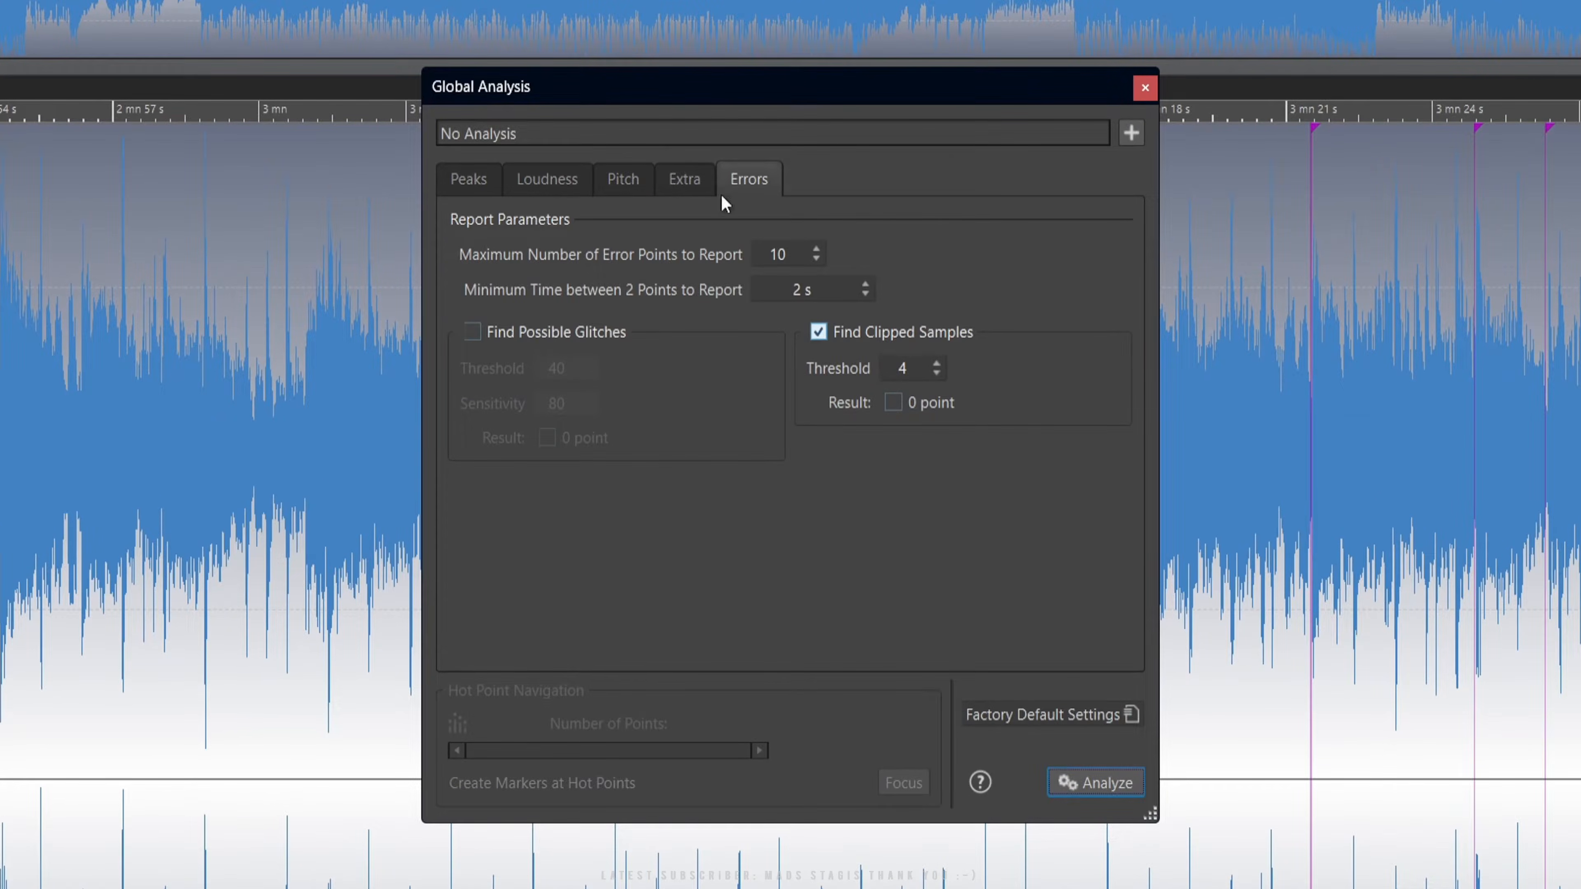
{"action": "left_click", "coordinate": [485, 185]}
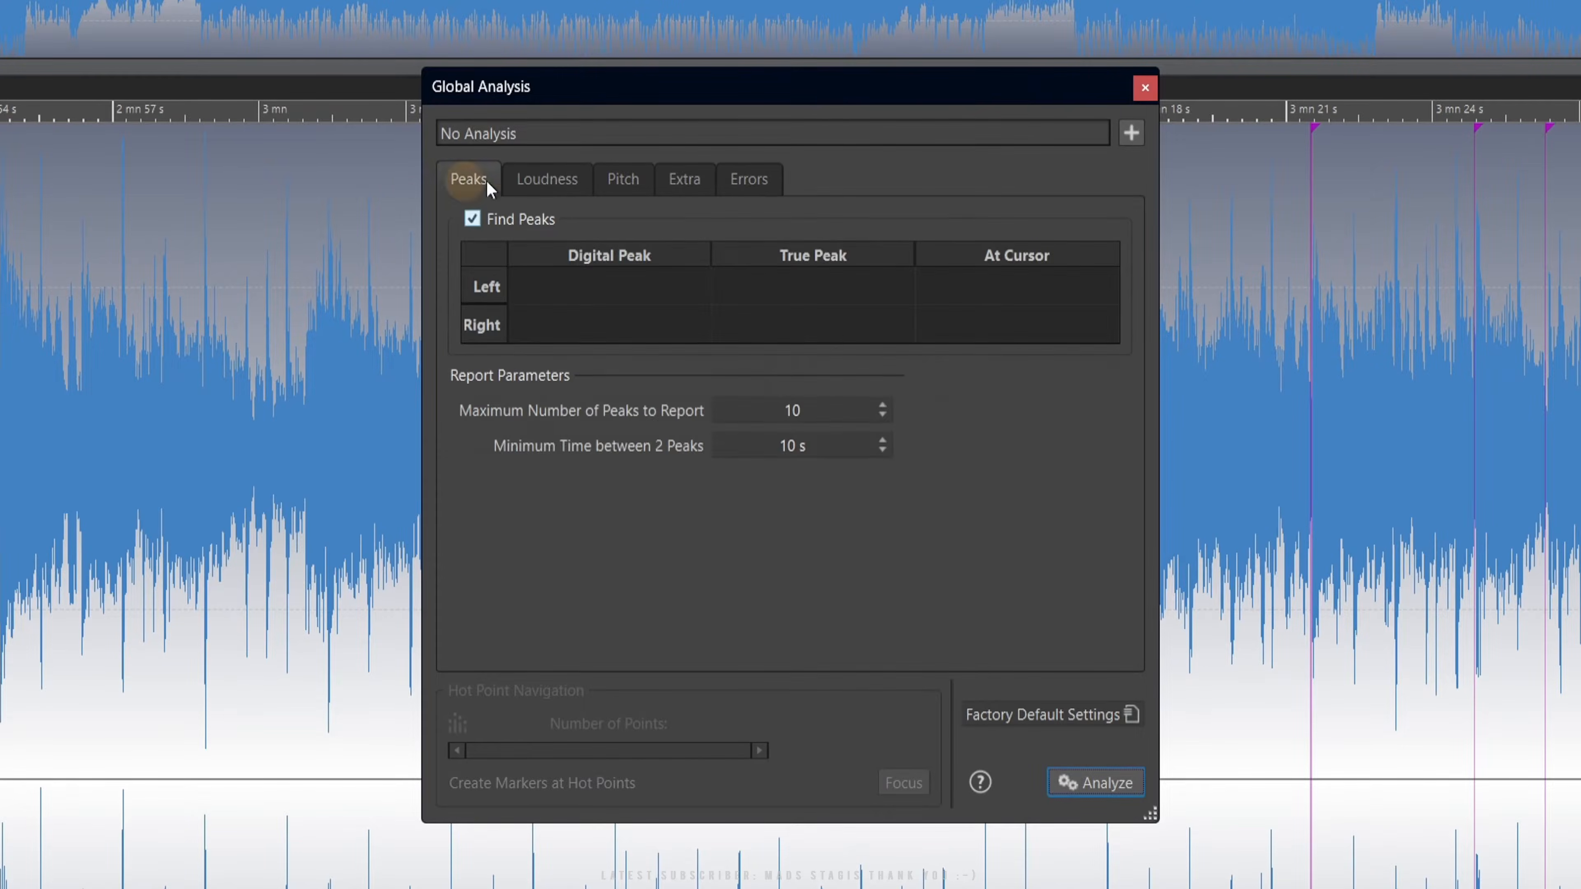
{"action": "left_click", "coordinate": [1077, 776]}
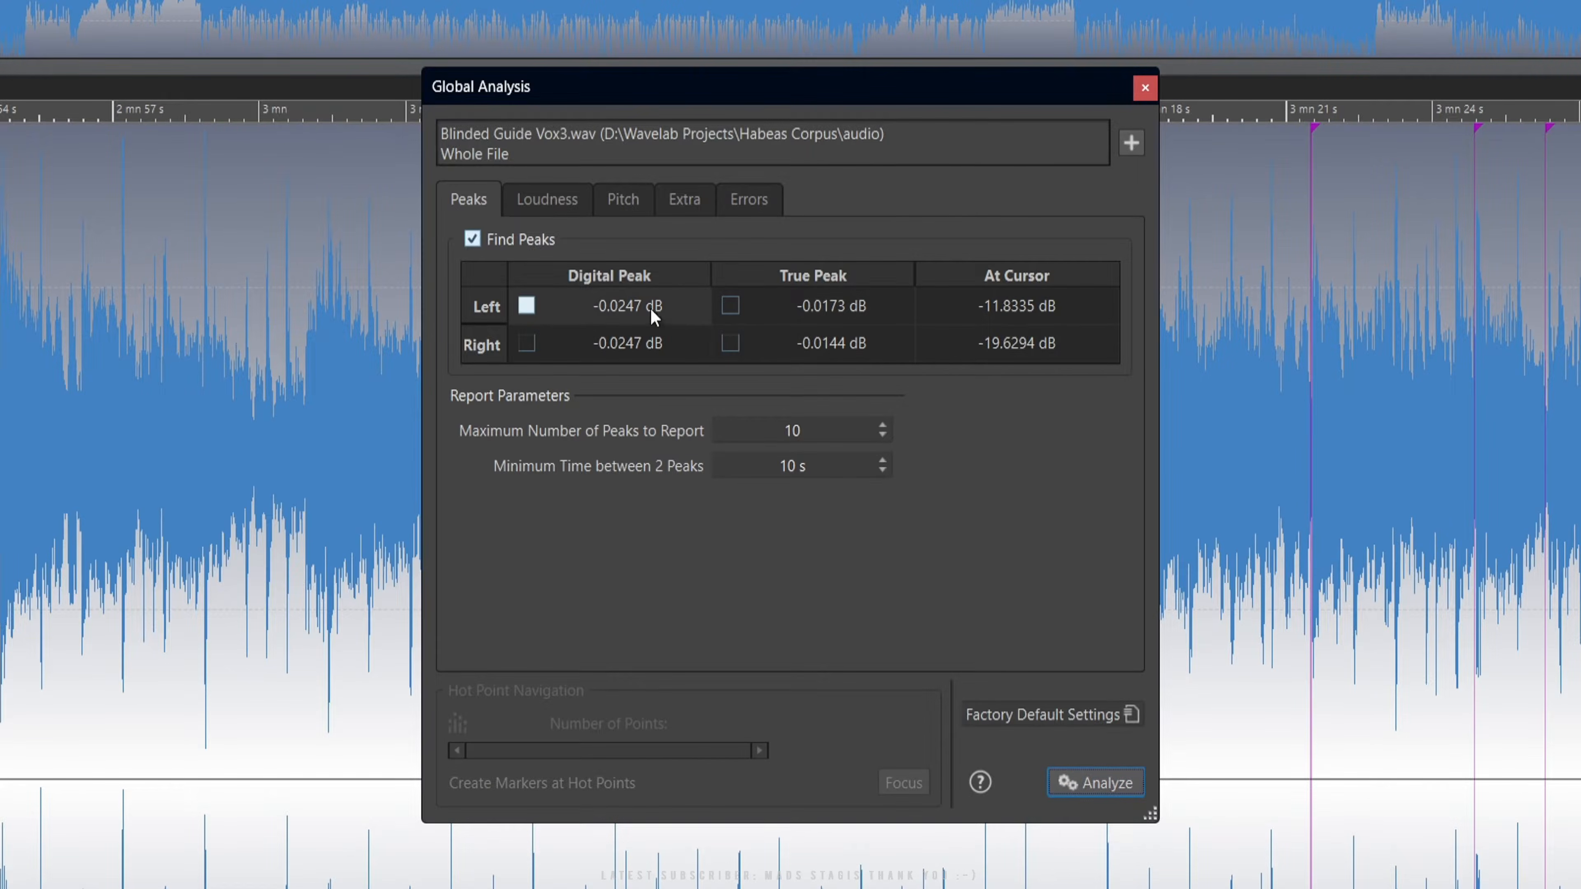
Review the Global Analysis loudness, extra, error and peak pages, try the Find Possible Glitches option, and close the analysis.
{"action": "left_click", "coordinate": [546, 206]}
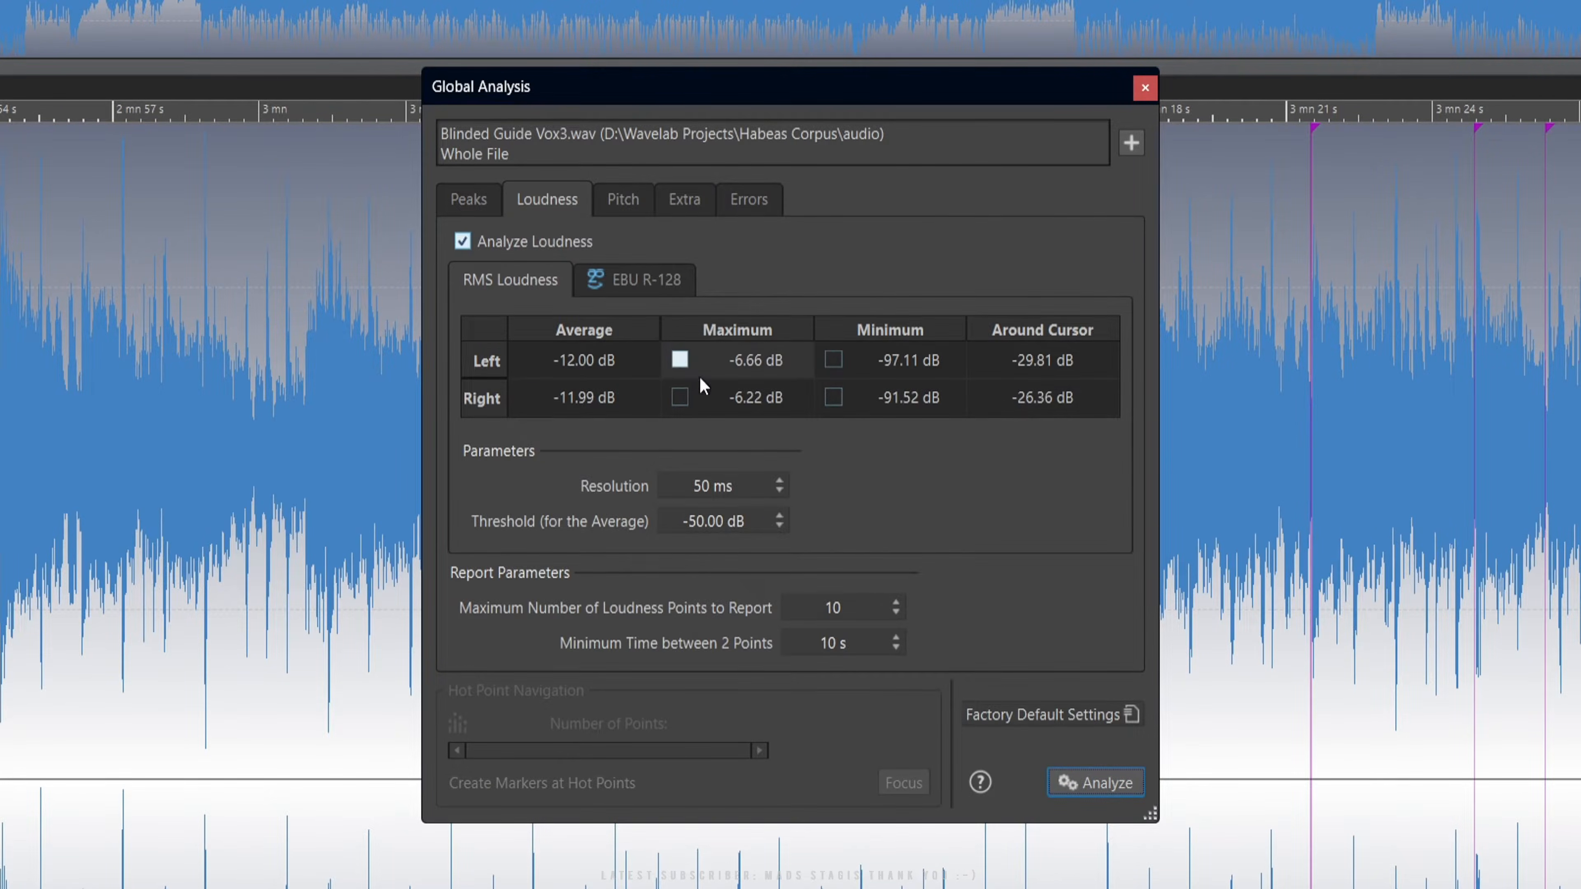
{"action": "left_click", "coordinate": [683, 199]}
{"action": "left_click", "coordinate": [751, 202]}
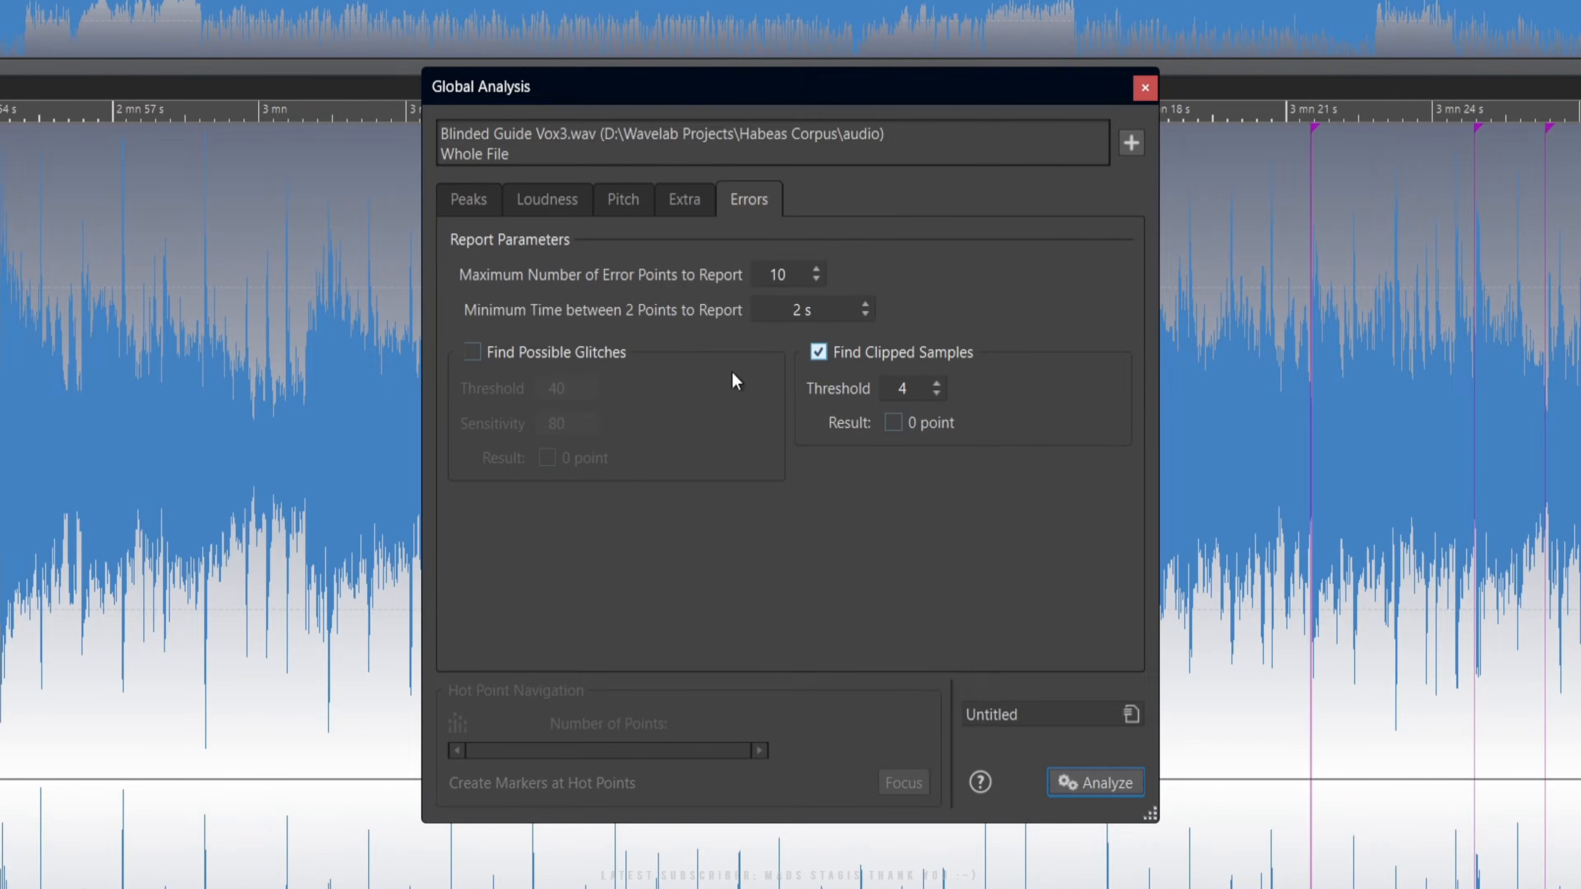
{"action": "left_click", "coordinate": [471, 353]}
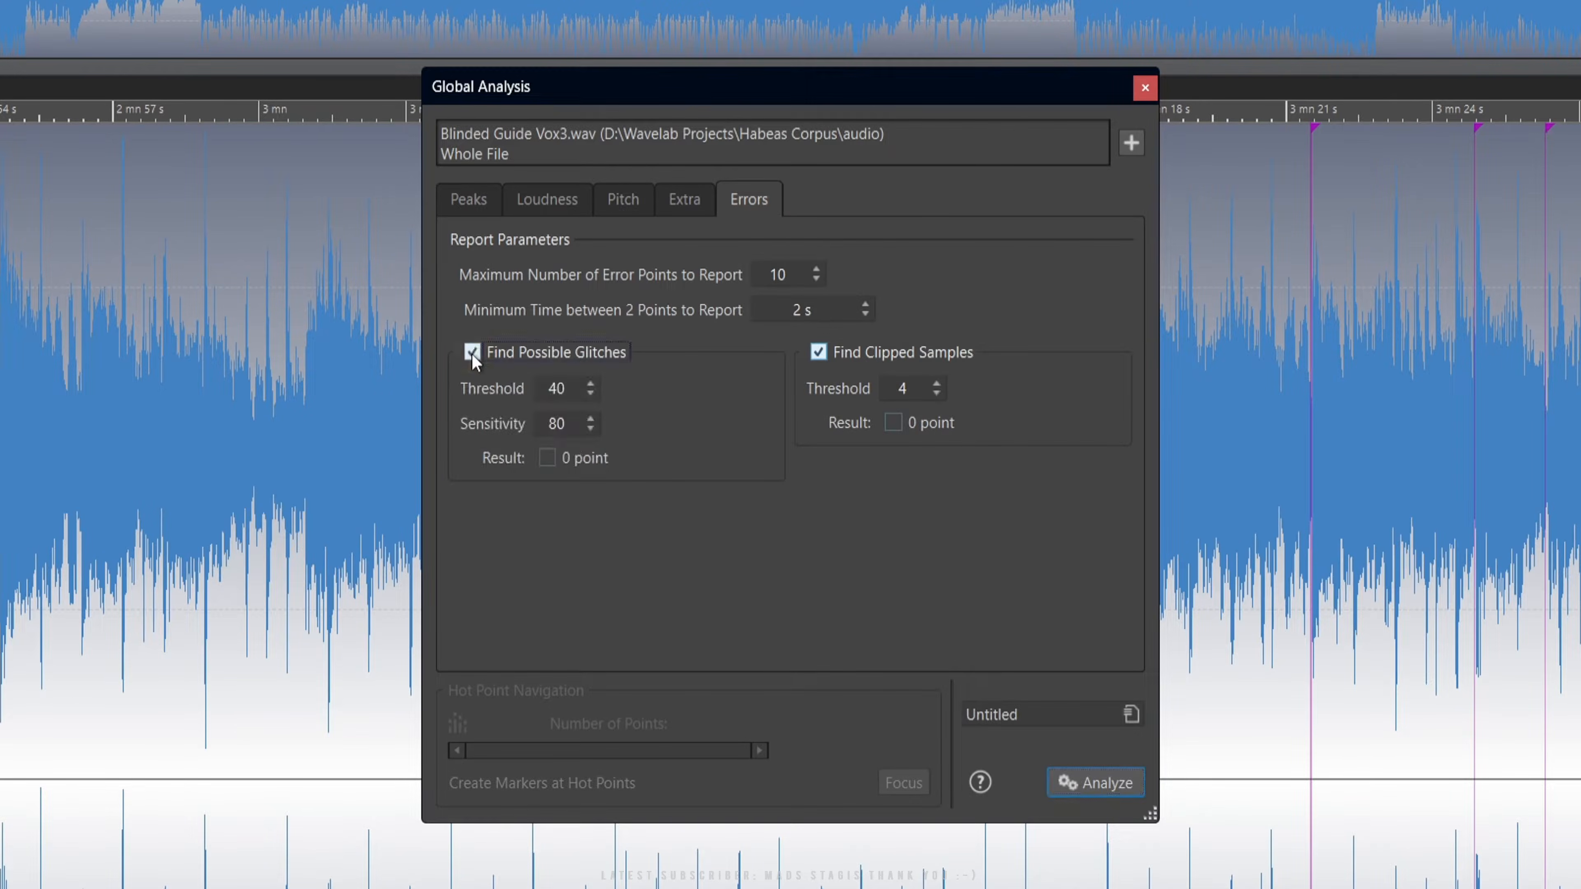
{"action": "left_click", "coordinate": [472, 352]}
{"action": "left_click", "coordinate": [478, 199]}
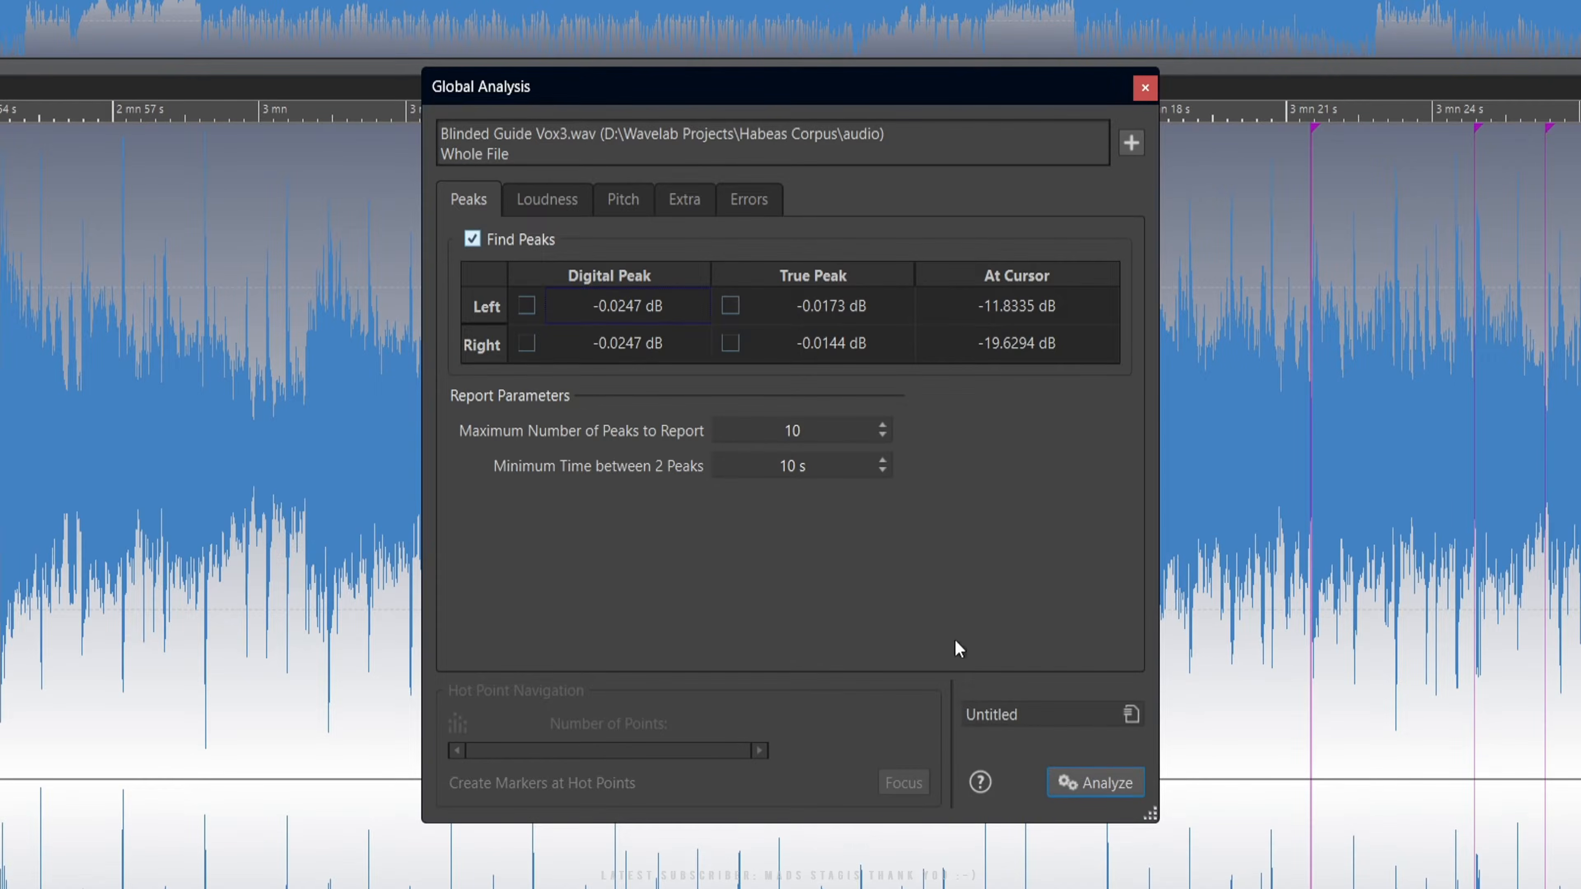
{"action": "left_click", "coordinate": [1144, 87]}
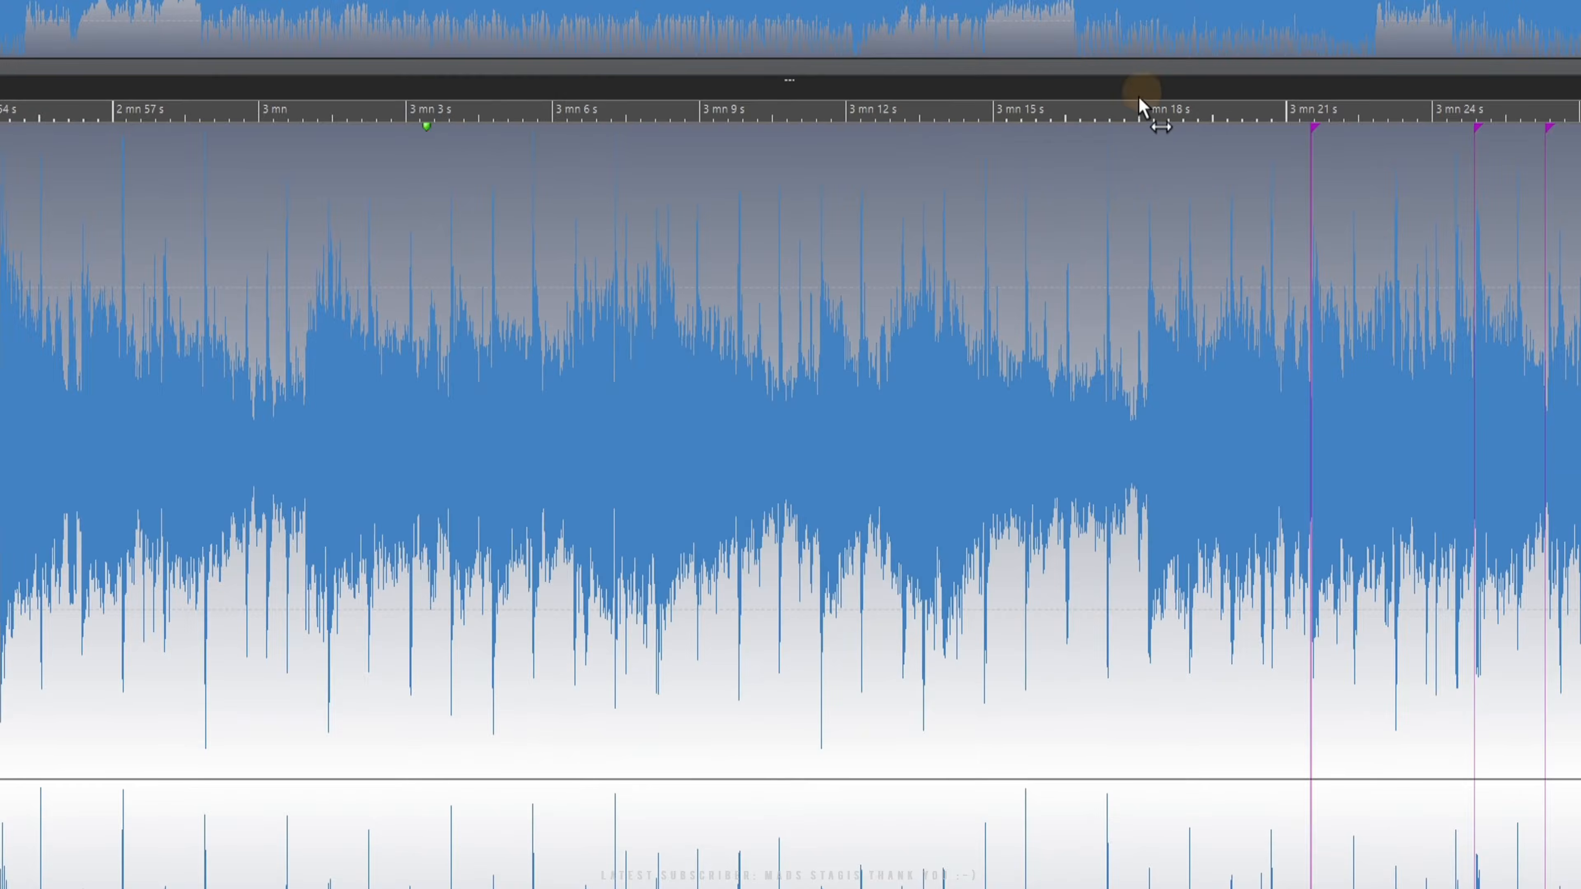
Run a loudness analysis of the active audio file with Master Section processing, review the results and close them.
{"action": "left_click", "coordinate": [187, 1]}
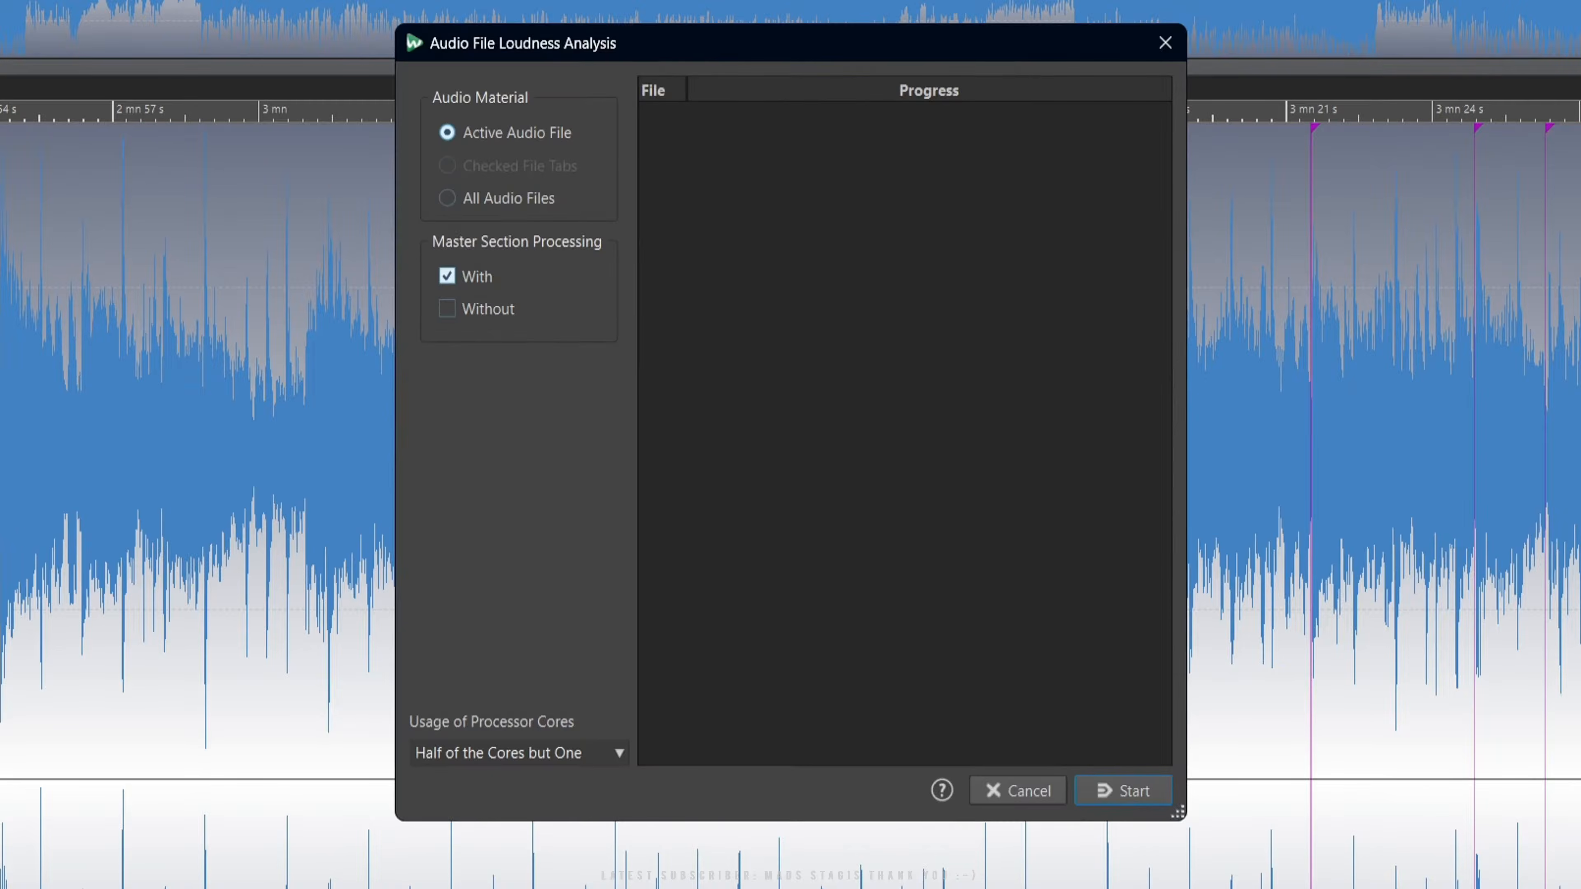
{"action": "left_click", "coordinate": [1104, 794]}
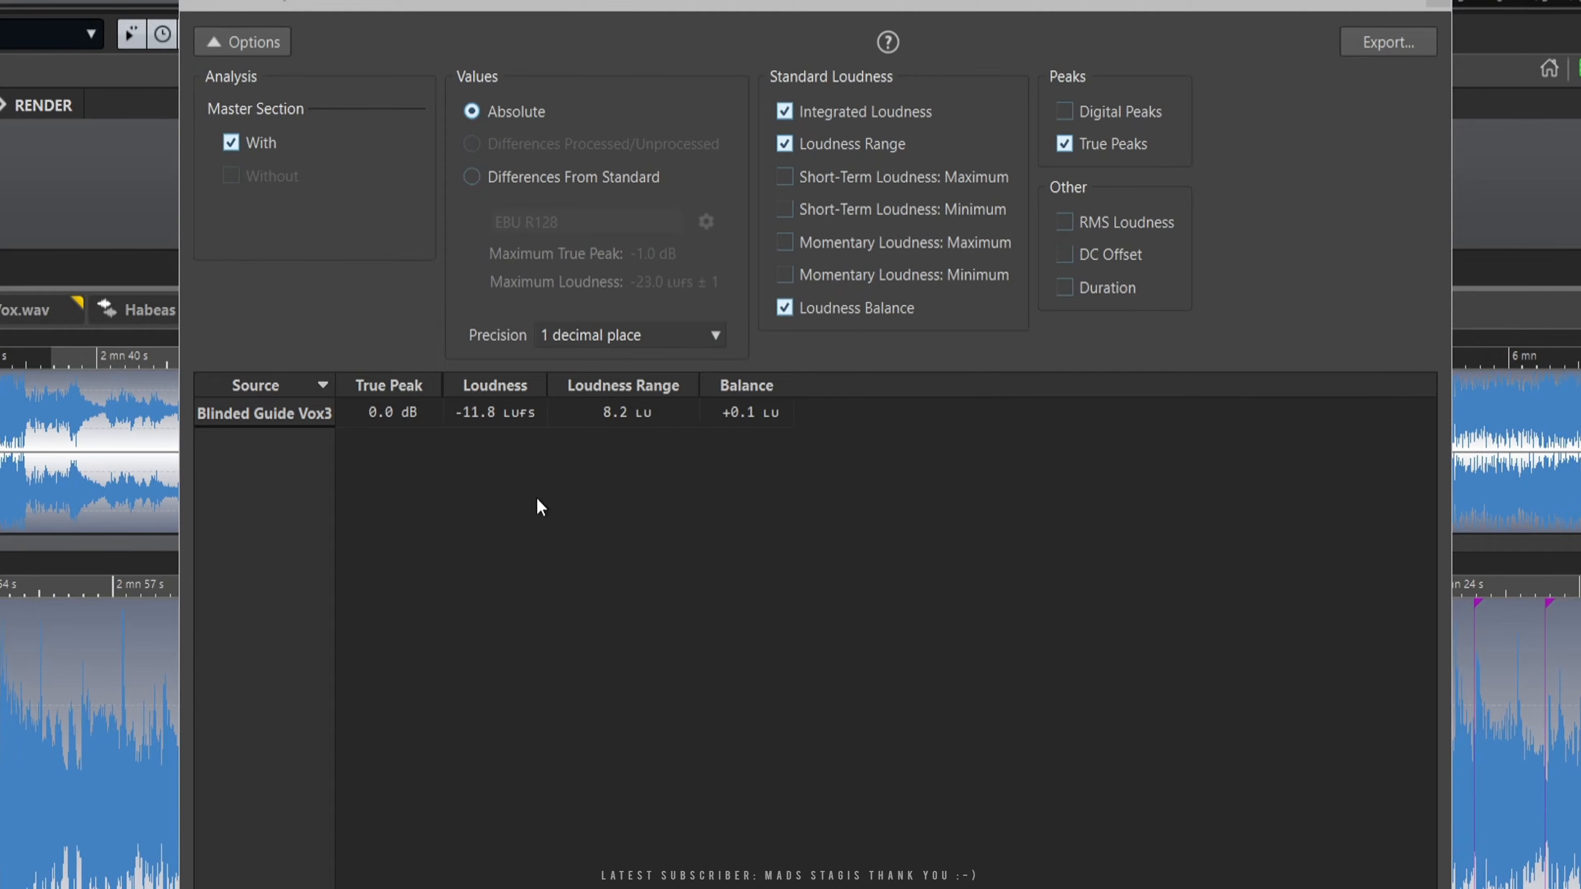
{"action": "left_click", "coordinate": [1435, 4]}
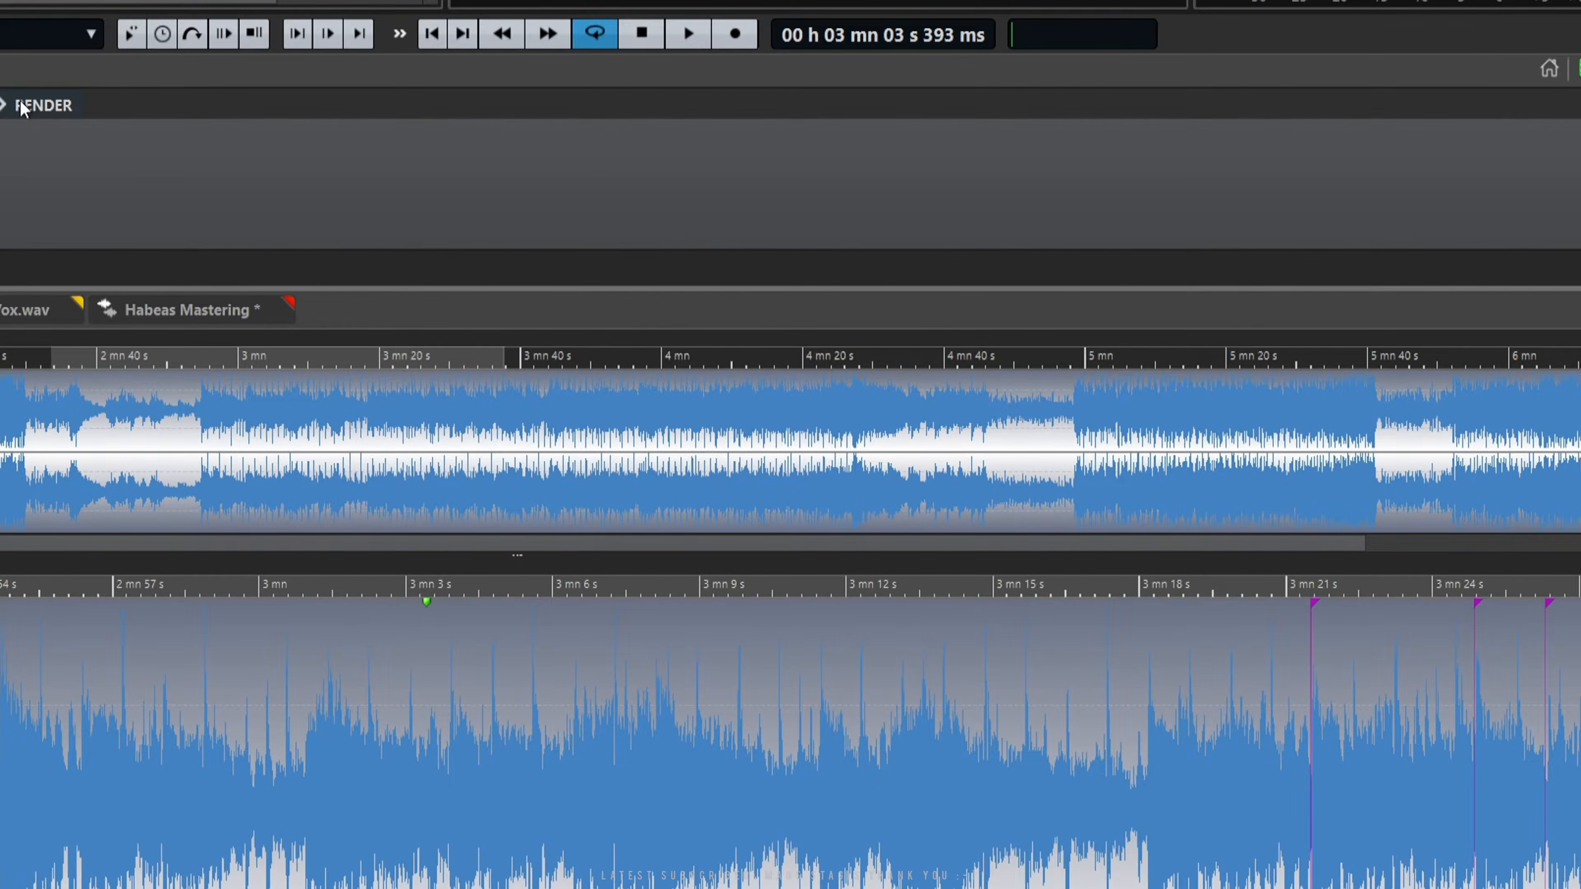
Run a Visual Analysis loudness profile as Version A and move the Analysis window clear of the main waveform.
{"action": "left_click", "coordinate": [1, 231]}
{"action": "left_click", "coordinate": [279, 295]}
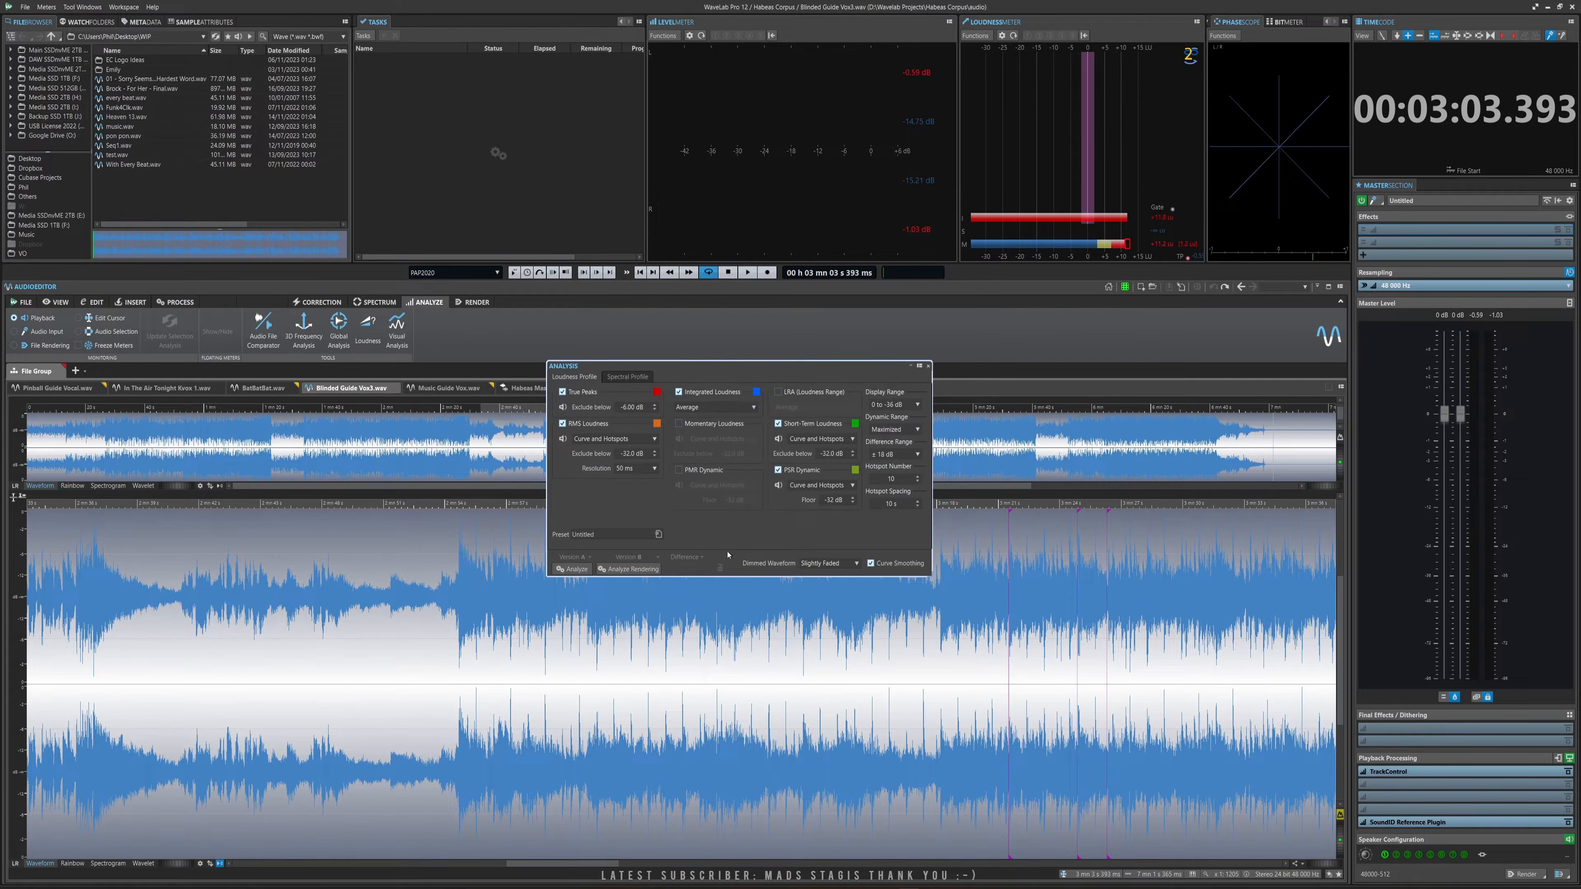
{"action": "left_click", "coordinate": [574, 569]}
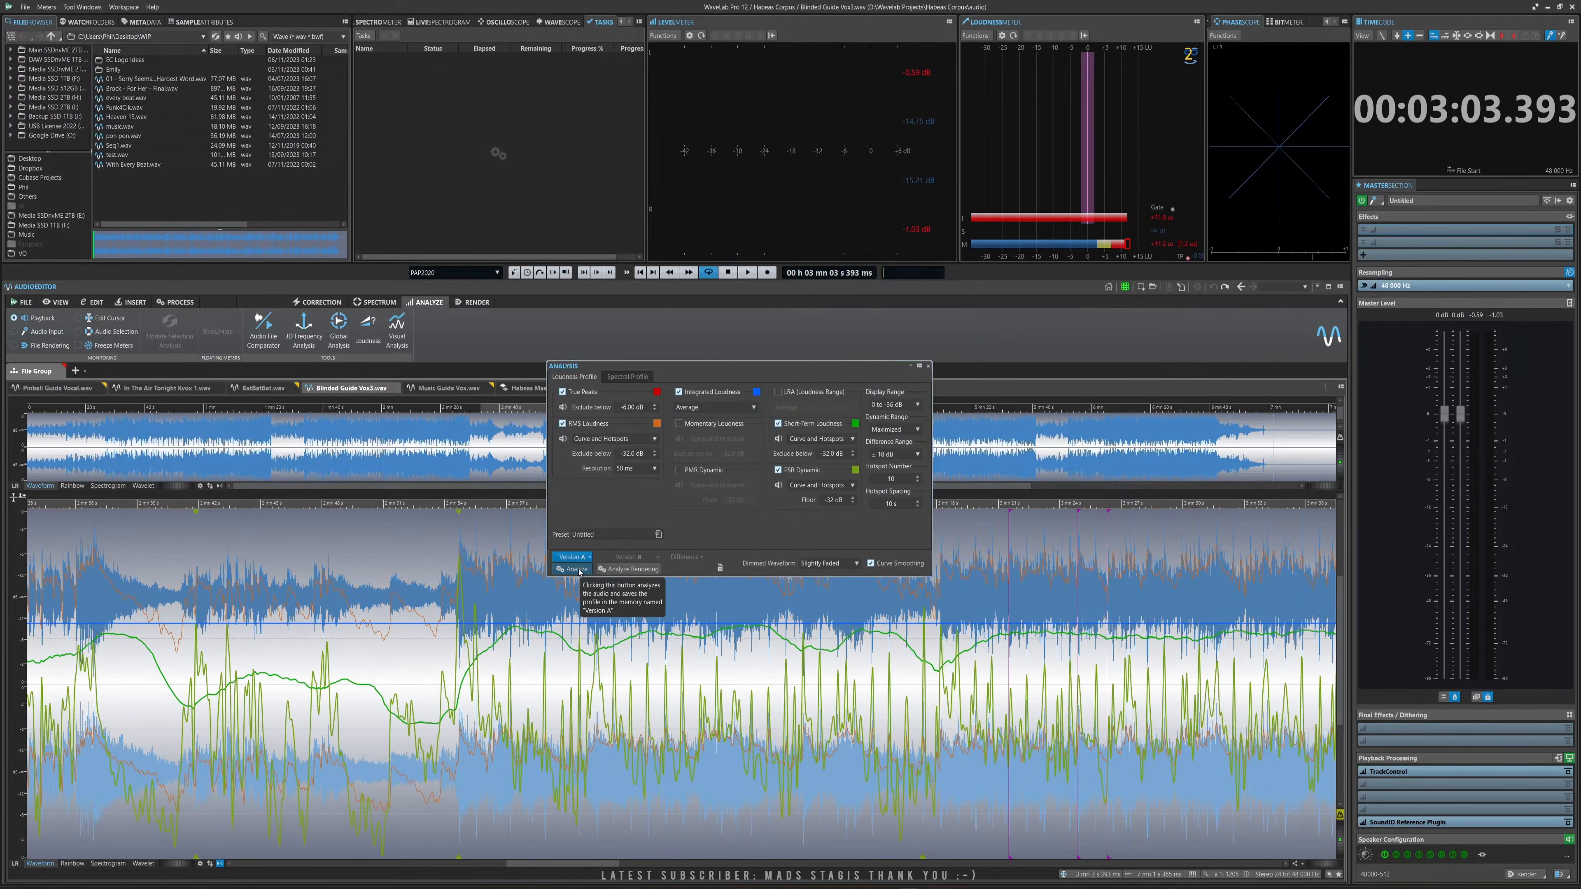
{"action": "left_click_drag", "start_coordinate": [702, 366], "coordinate": [701, 233]}
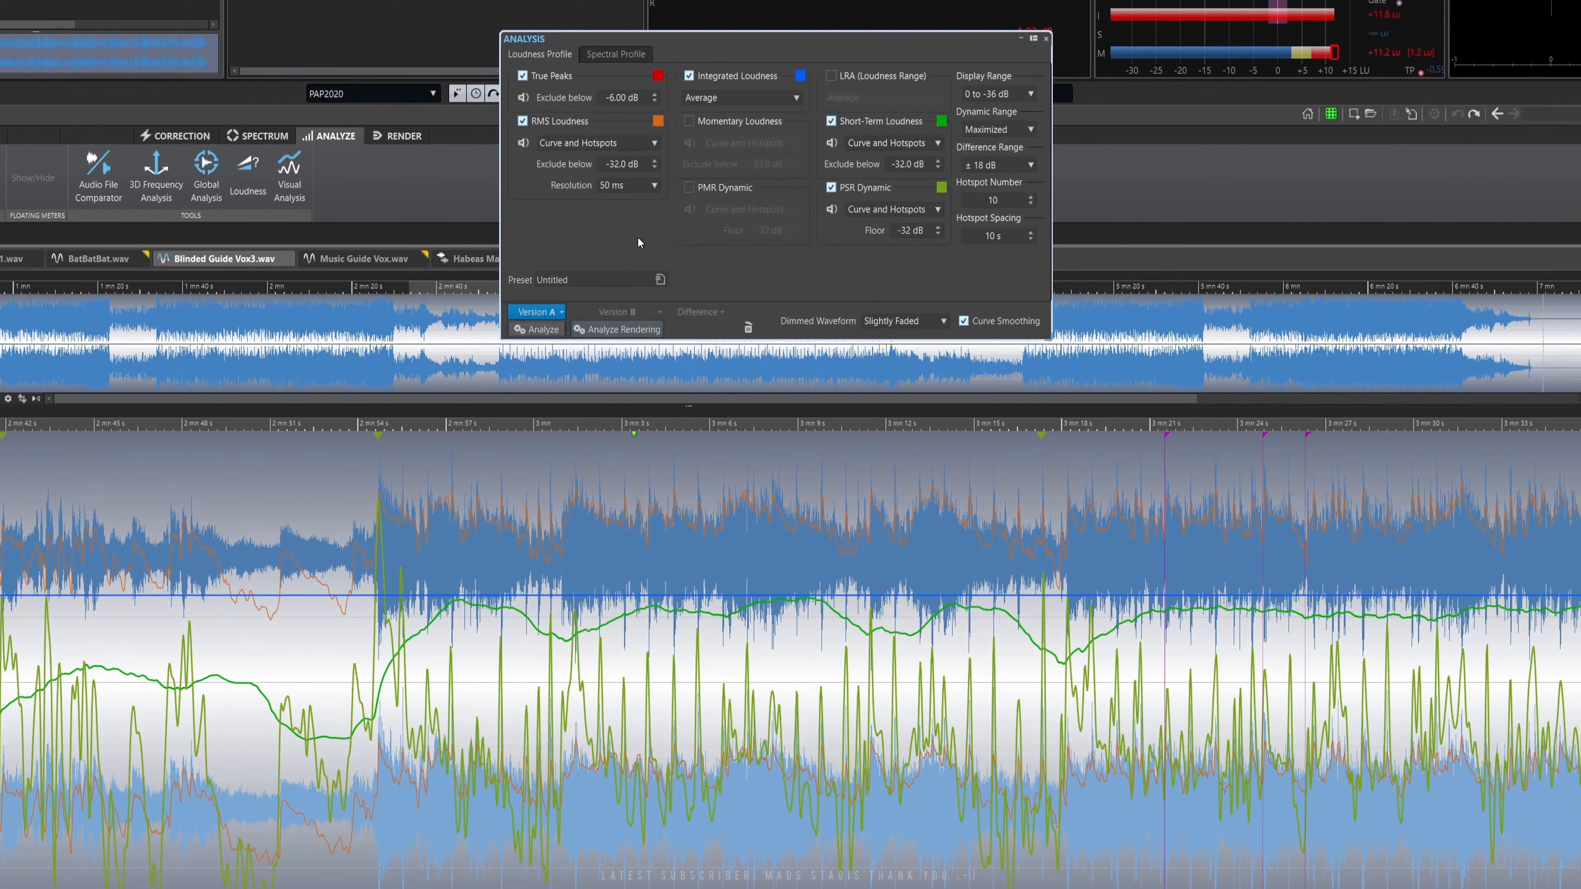
Toggle the True Peaks and RMS Loudness curves off and back on in the loudness profile.
{"action": "left_click", "coordinate": [523, 73]}
{"action": "left_click", "coordinate": [521, 71]}
{"action": "left_click", "coordinate": [523, 122]}
{"action": "left_click", "coordinate": [522, 122]}
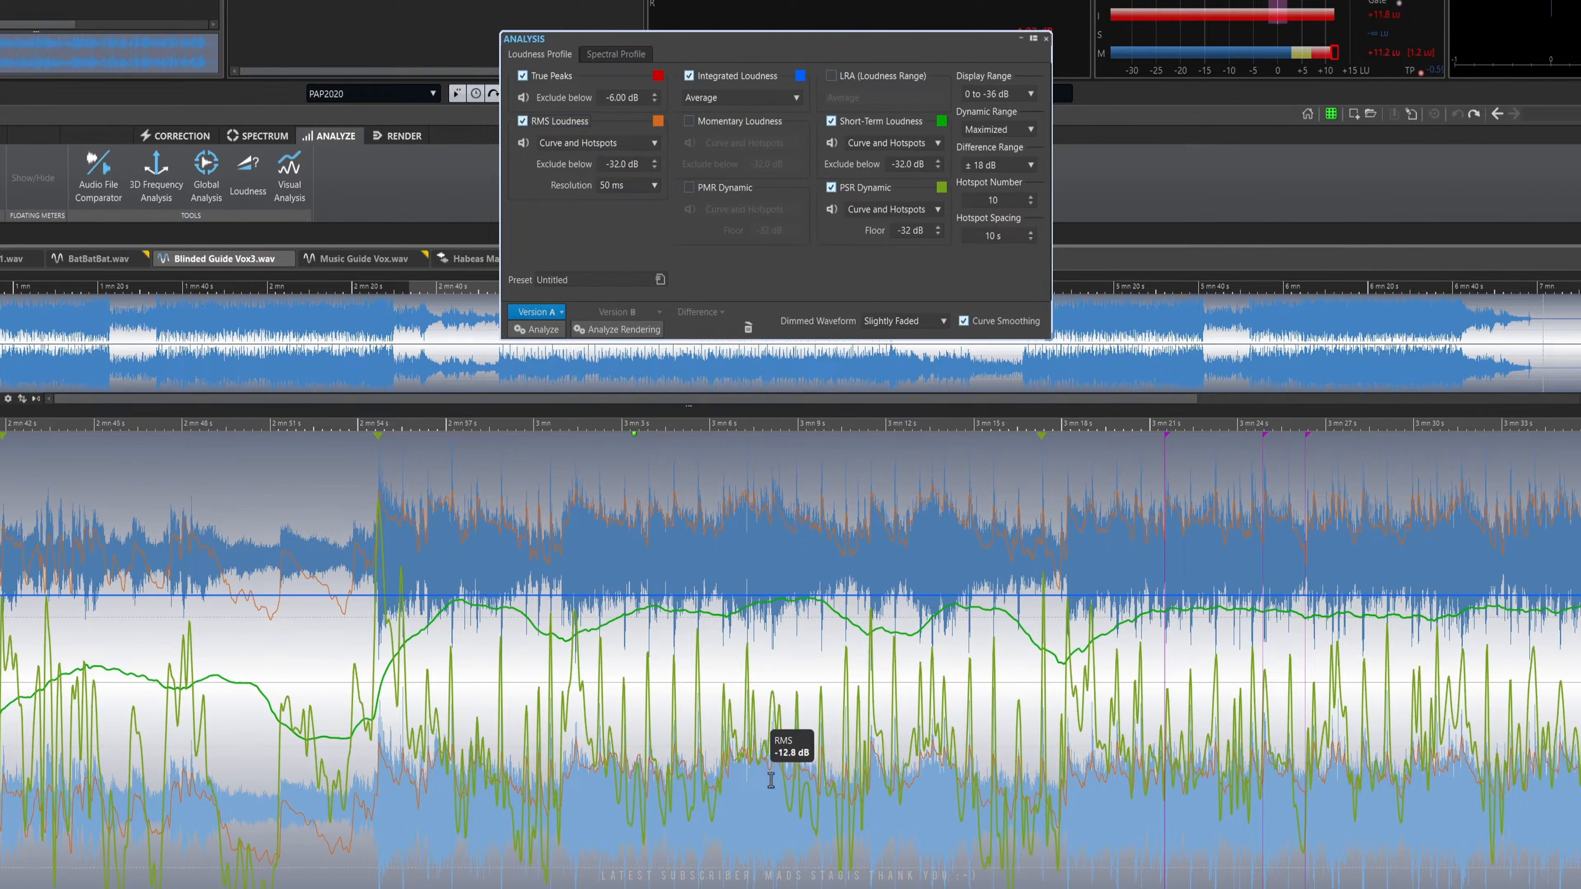
Try the Very Faded waveform dimming in the loudness profile and restore it to Slightly Faded.
{"action": "left_click", "coordinate": [927, 324]}
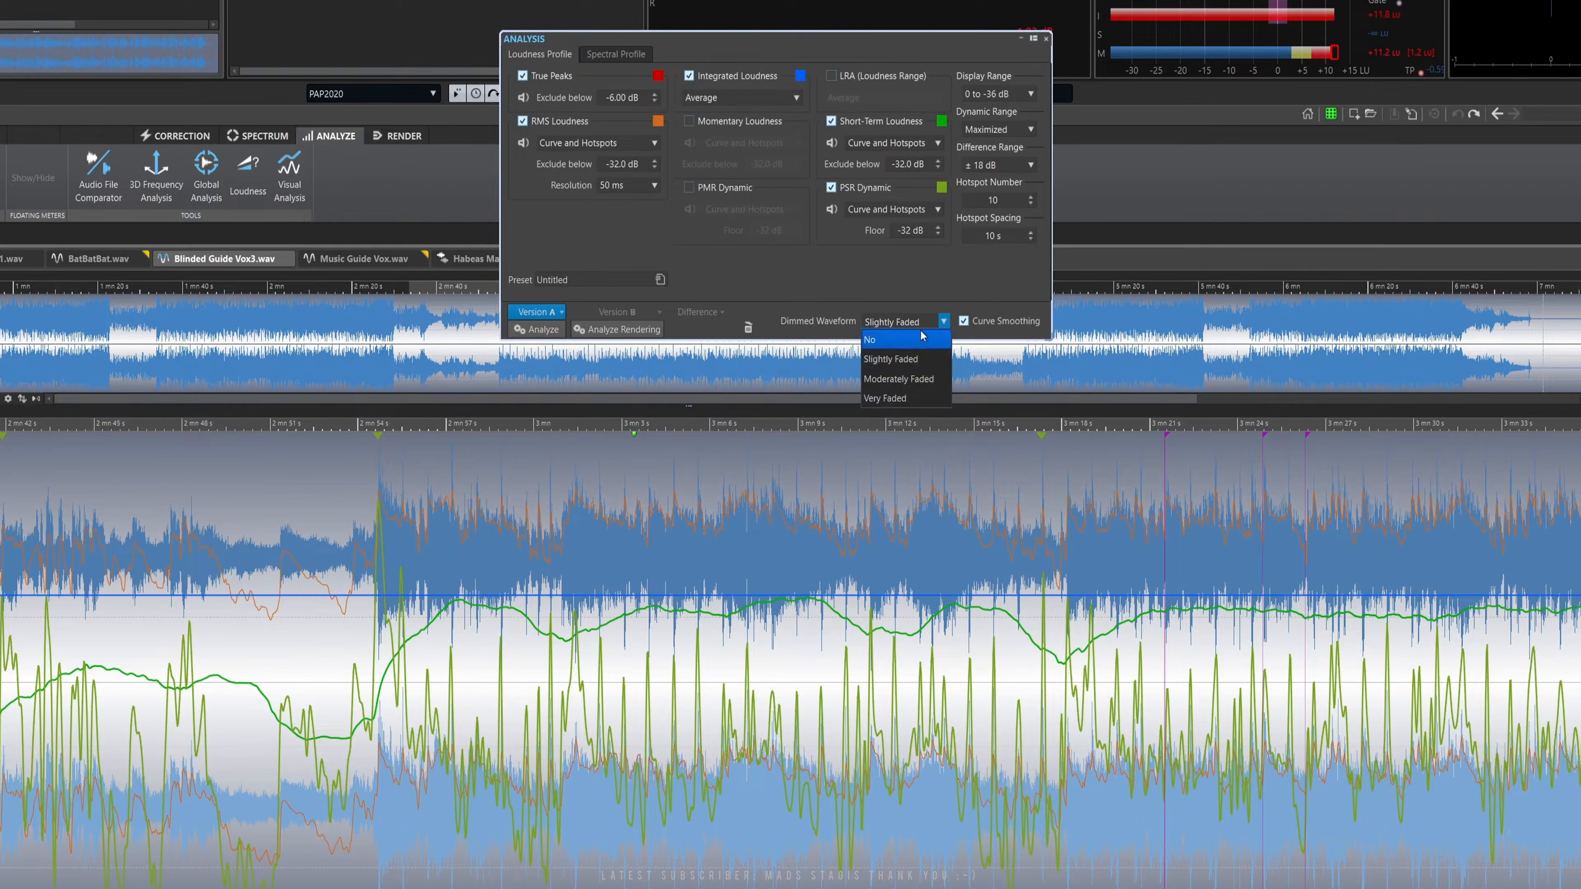
{"action": "left_click", "coordinate": [905, 399]}
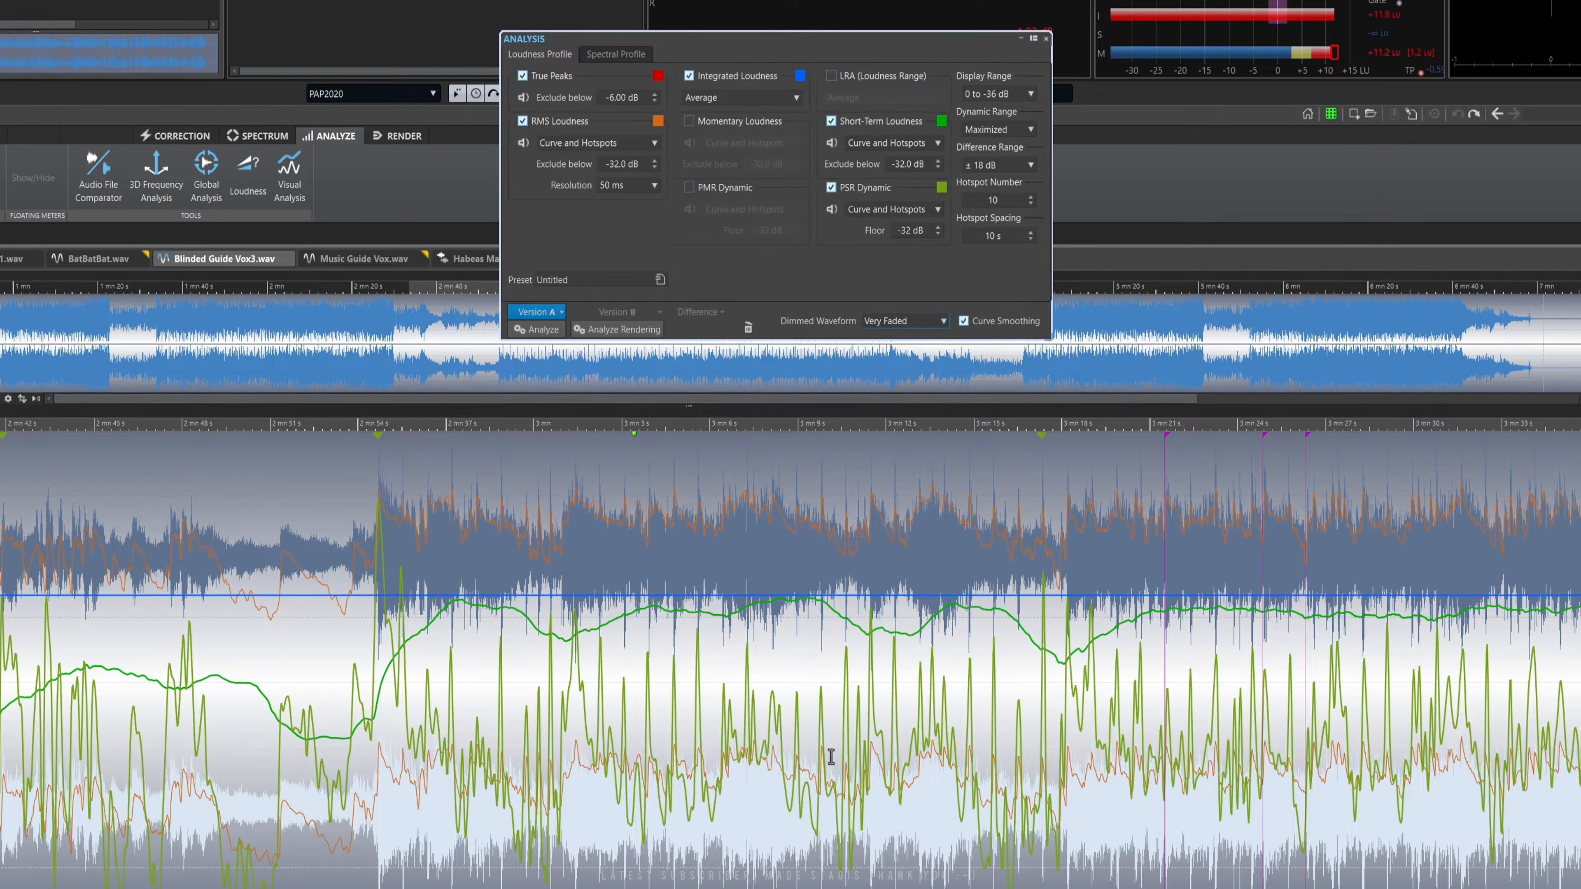
{"action": "left_click", "coordinate": [921, 324]}
{"action": "left_click", "coordinate": [901, 361]}
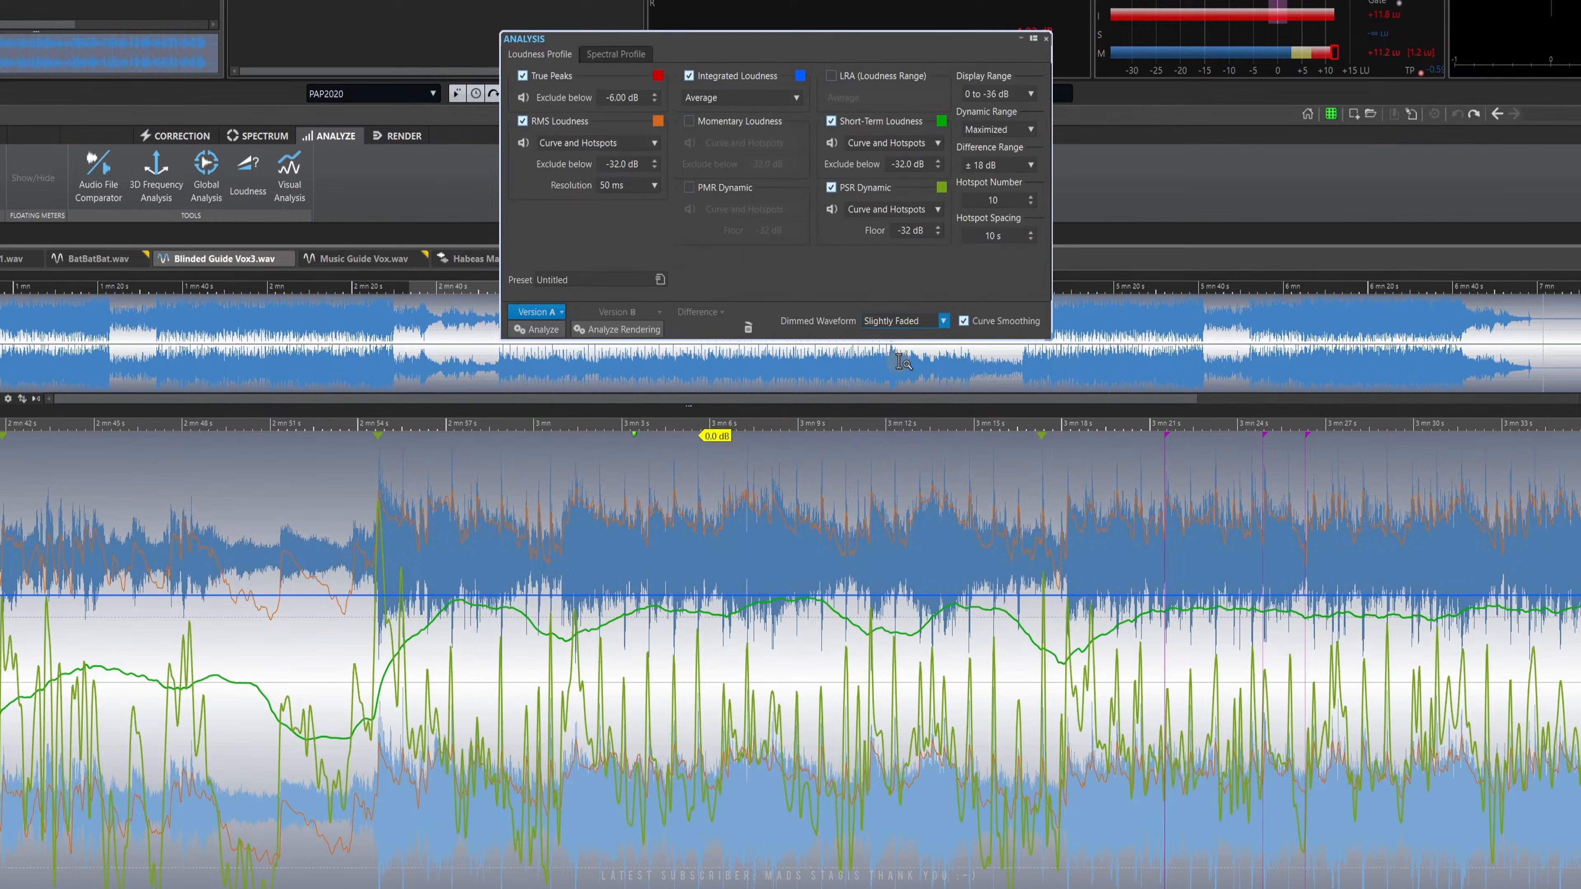
Enable the LRA (Loudness Range) display in the loudness profile and close the Analysis window.
{"action": "left_click", "coordinate": [833, 76]}
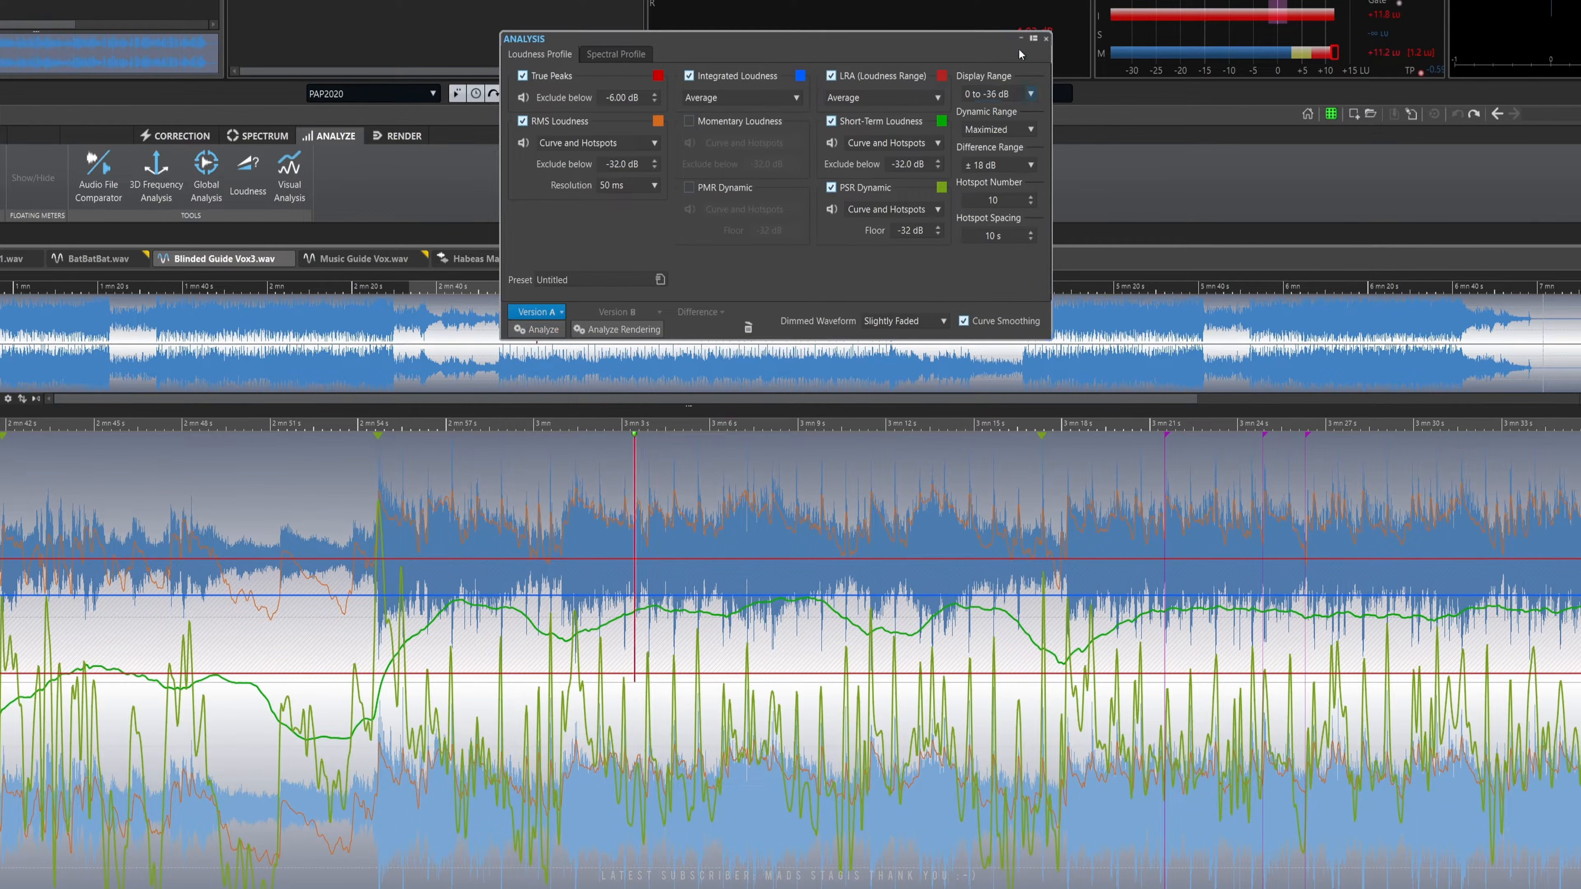
{"action": "left_click", "coordinate": [1046, 39]}
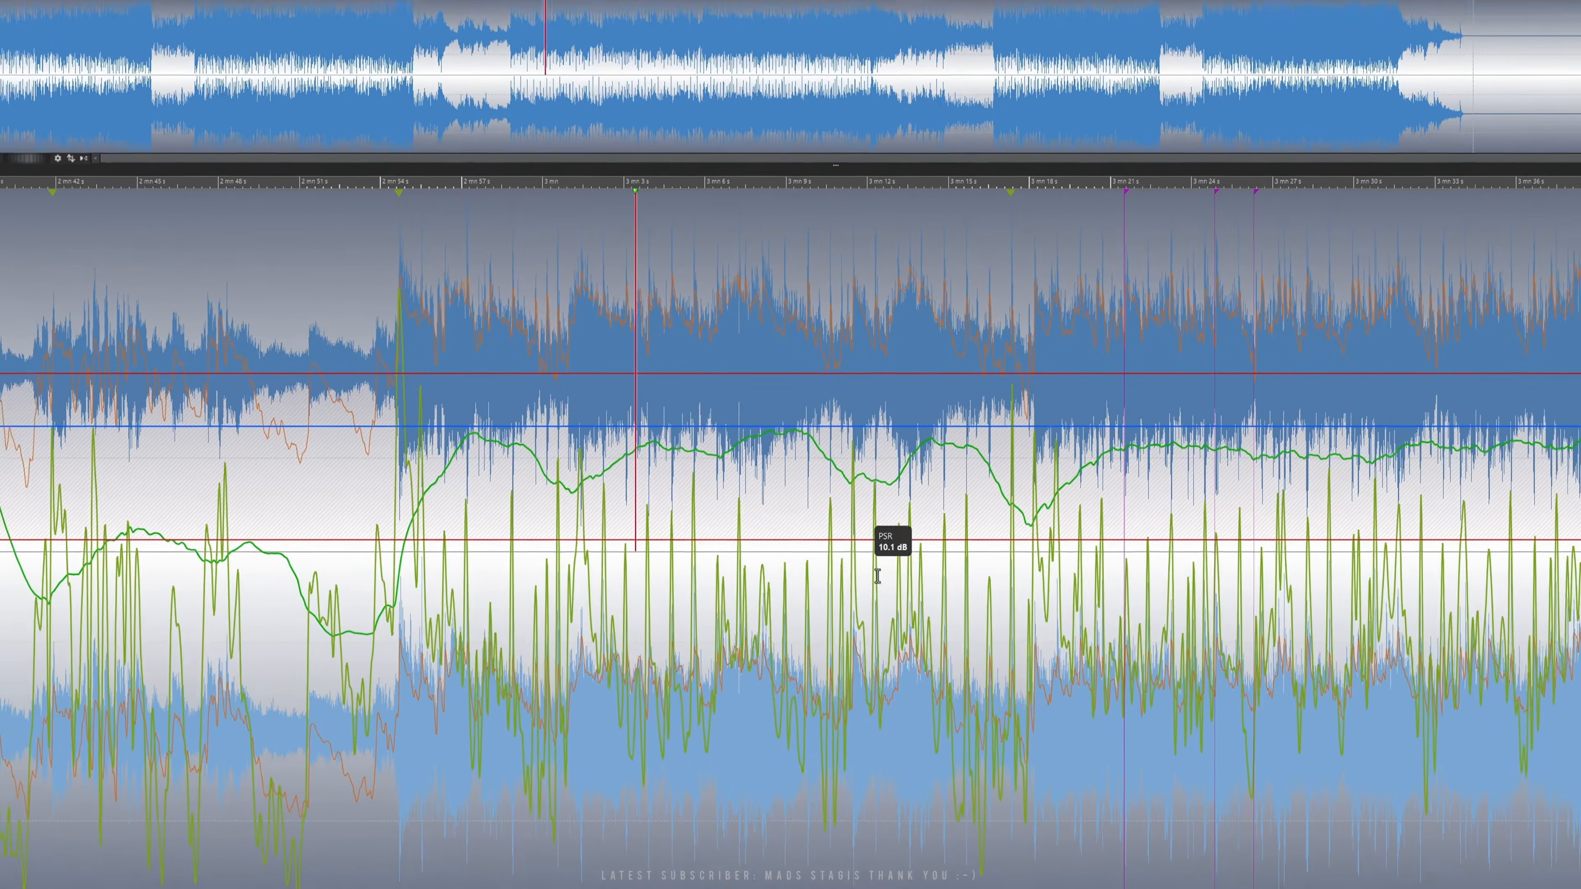
Examine the loudness curves around 3 min 5 s and across the wider song, then place the cursor at about 2 min 32 s.
{"action": "scroll", "coordinate": [684, 551], "scroll_direction": "up", "scroll_amount": 8}
{"action": "scroll", "coordinate": [684, 552], "scroll_direction": "down", "scroll_amount": 7}
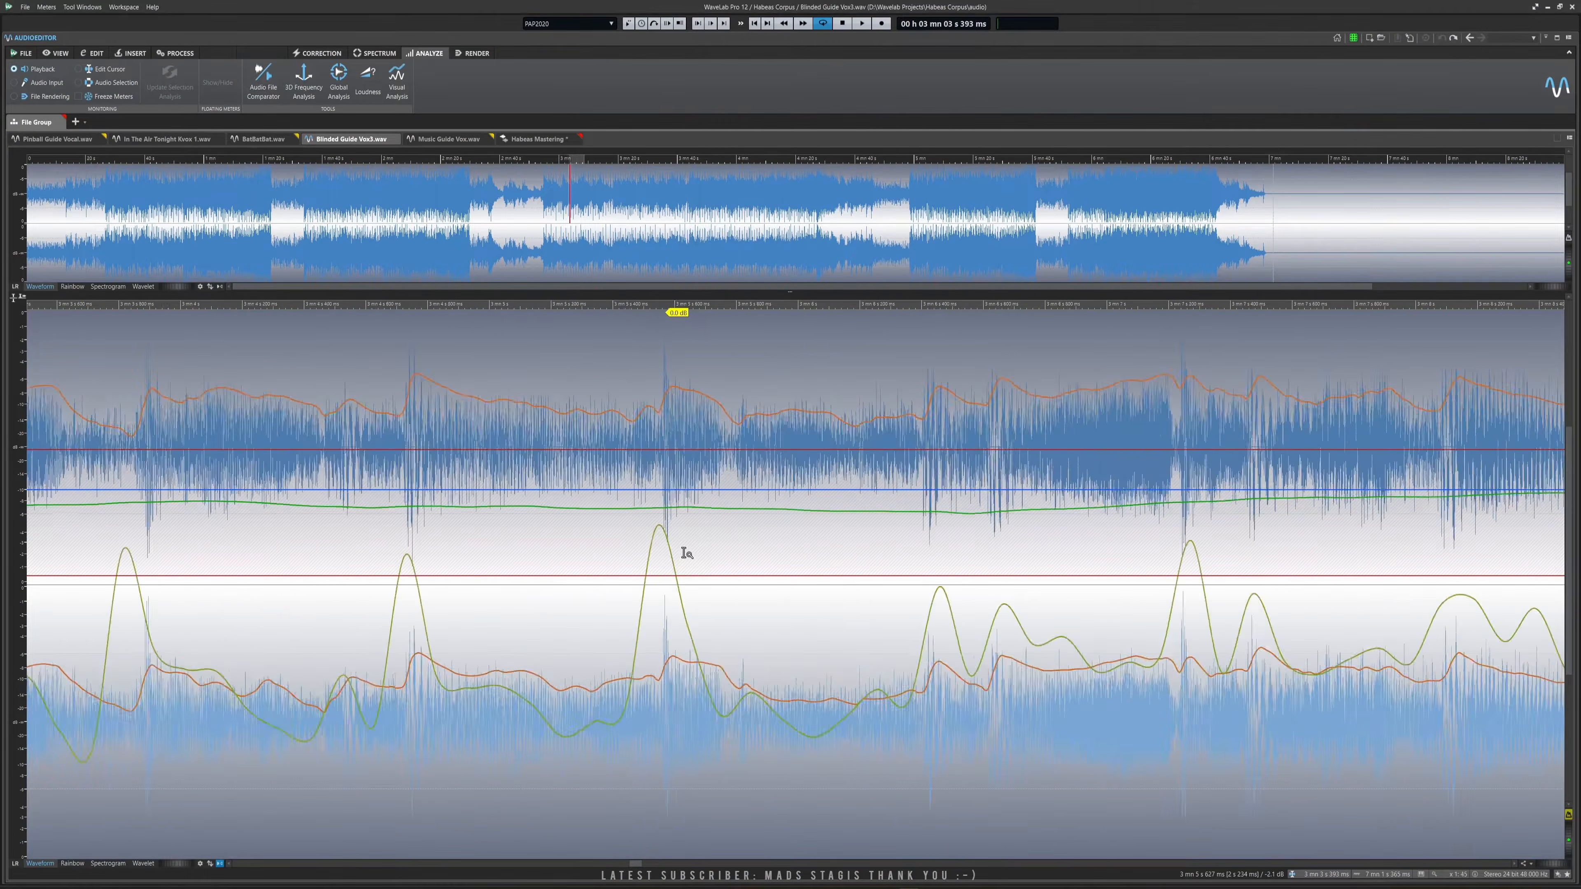
{"action": "scroll", "coordinate": [684, 554], "scroll_direction": "up", "scroll_amount": 12}
{"action": "scroll", "coordinate": [671, 650], "scroll_direction": "down", "scroll_amount": 5}
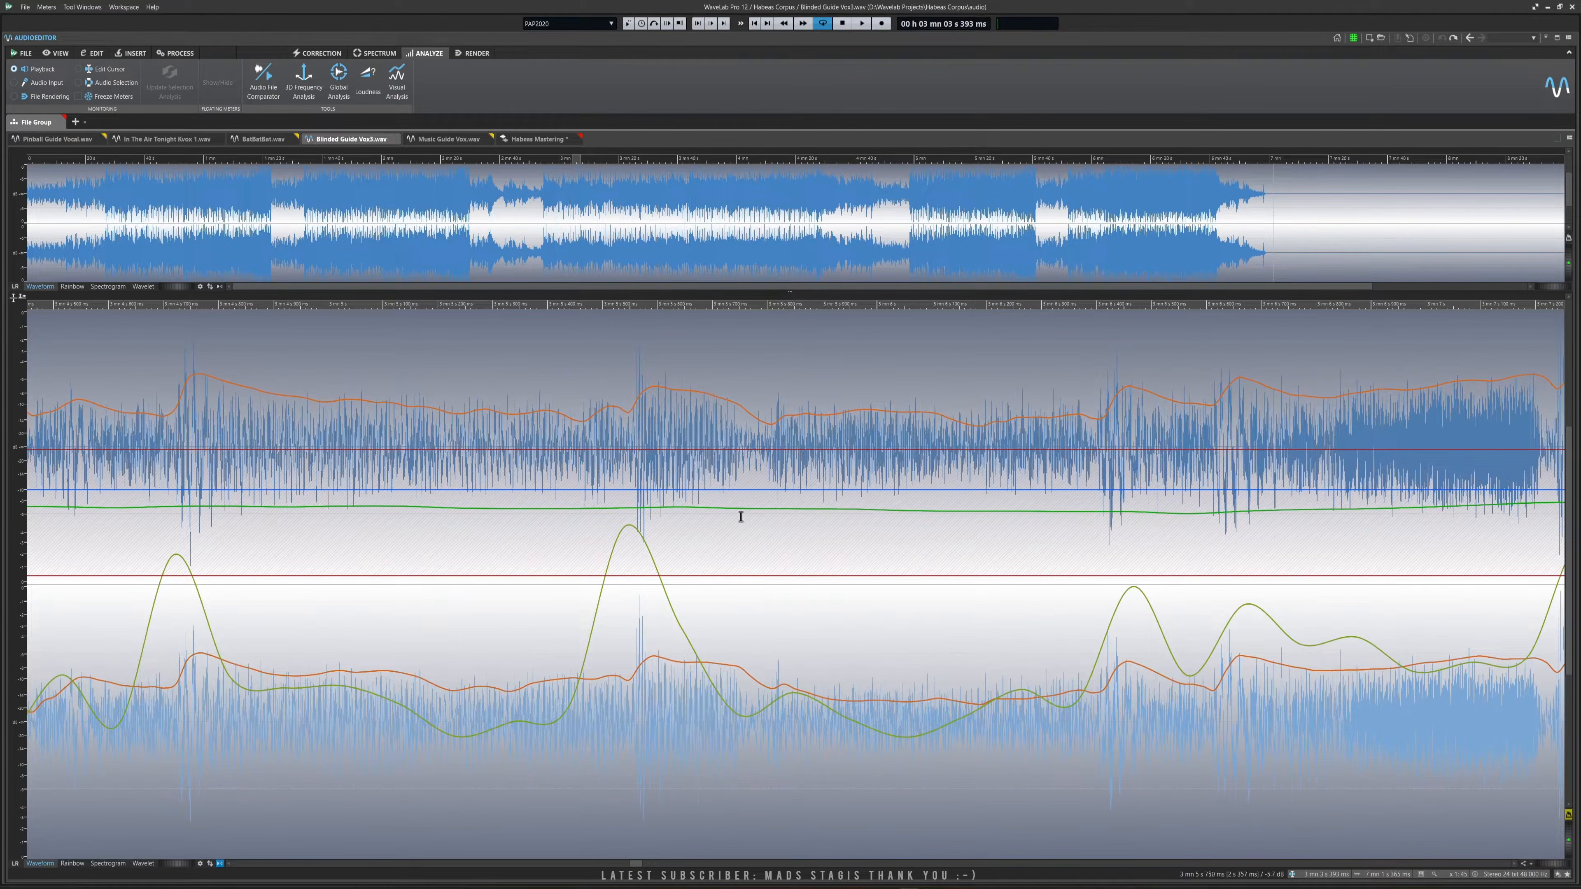
{"action": "mouse_move", "coordinate": [776, 501]}
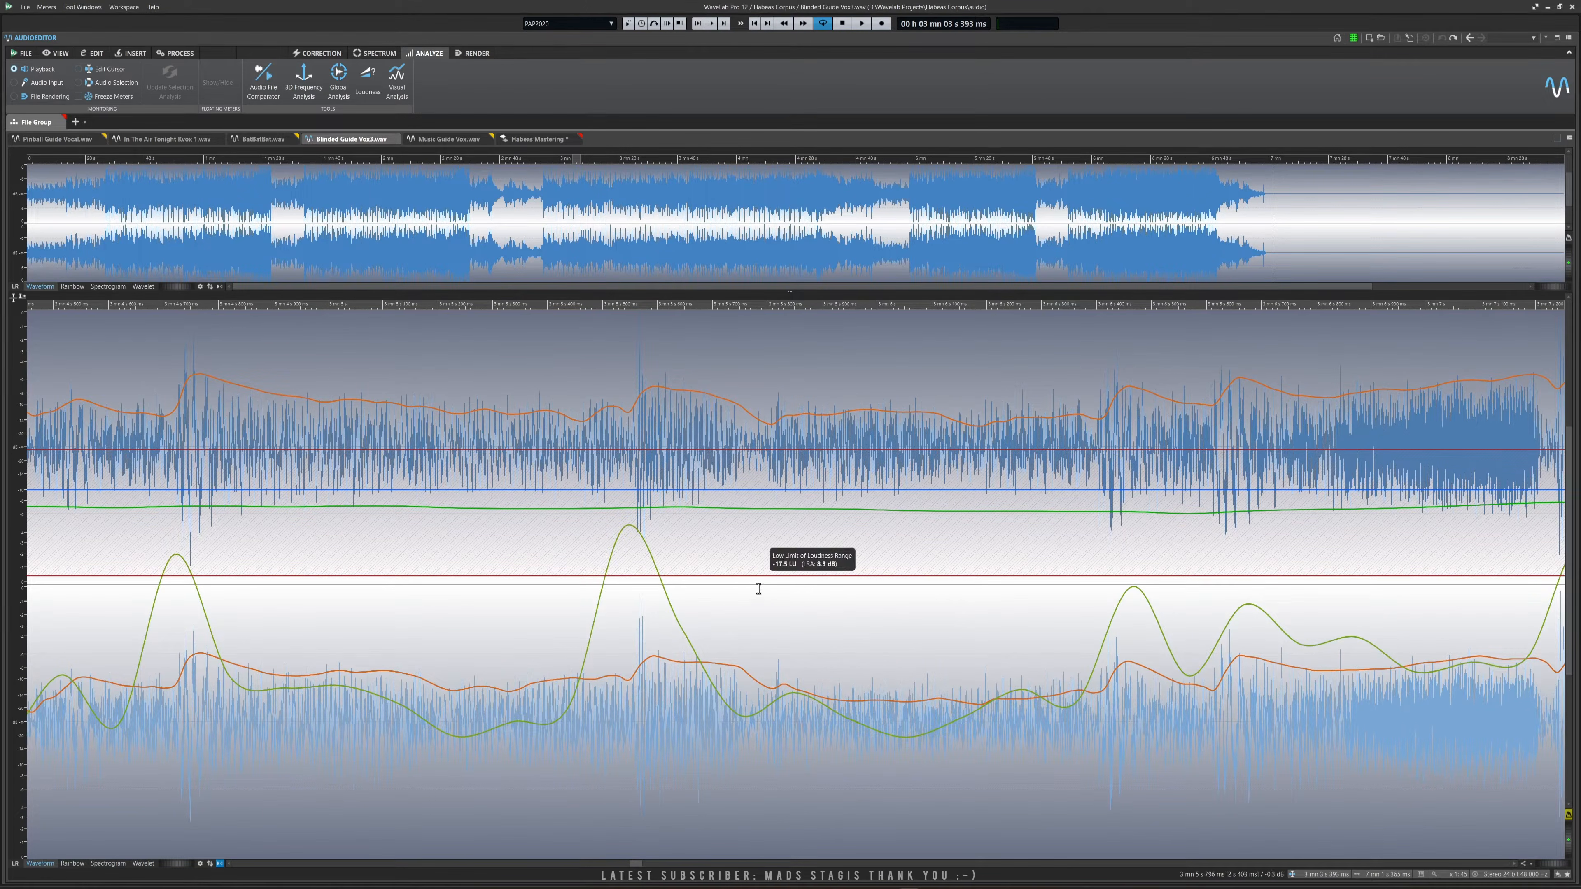
{"action": "scroll", "coordinate": [755, 587], "scroll_direction": "down", "scroll_amount": 8}
{"action": "scroll", "coordinate": [755, 589], "scroll_direction": "down", "scroll_amount": 1}
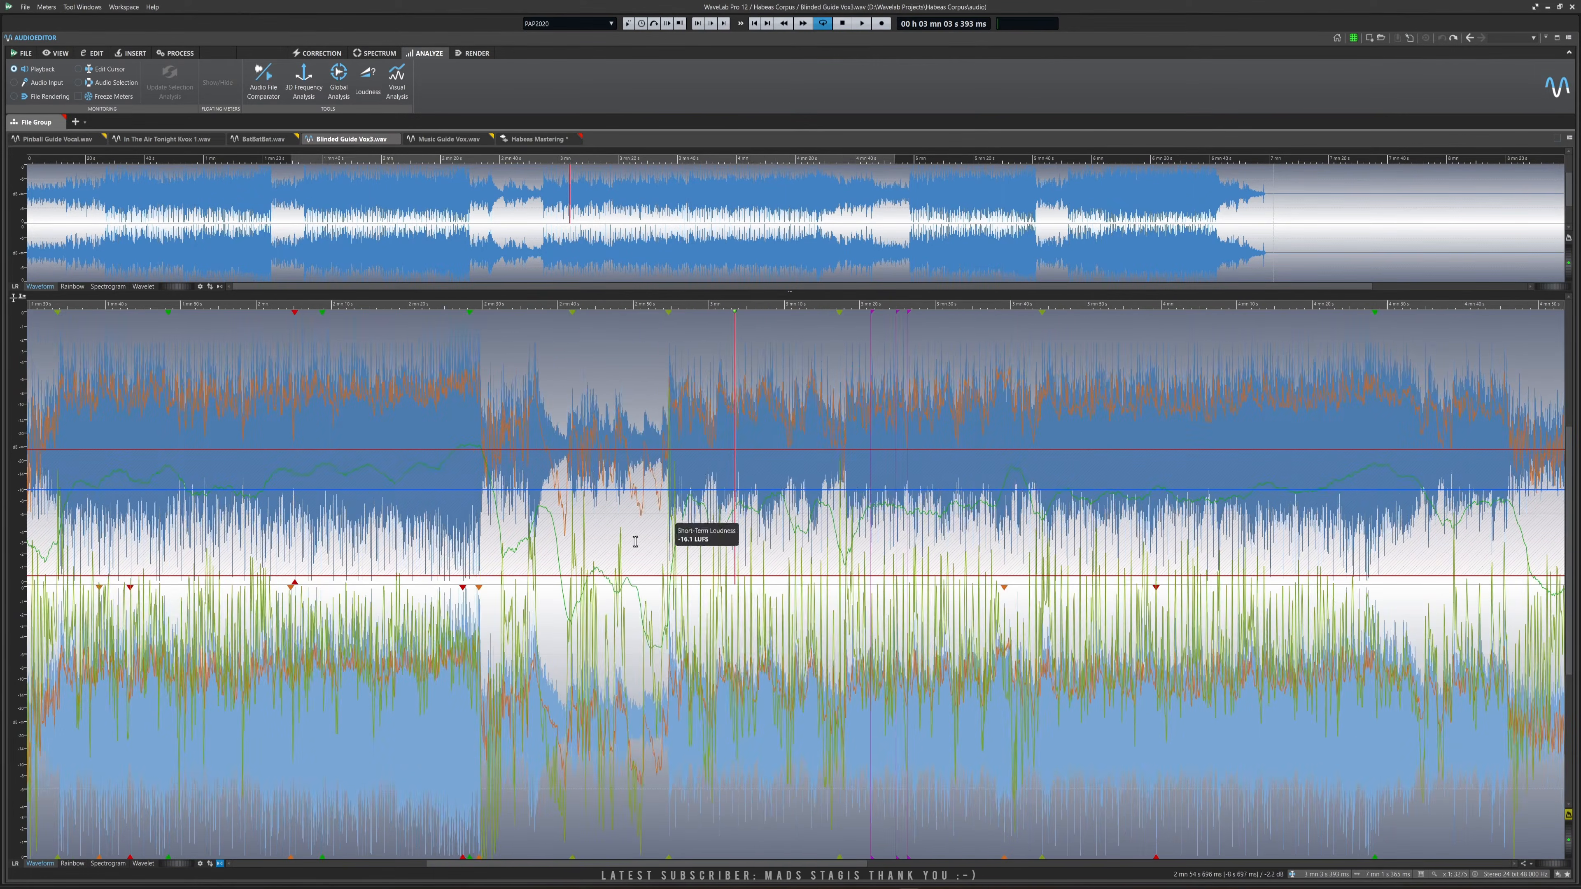
{"action": "left_click_drag", "start_coordinate": [581, 533], "coordinate": [1100, 523]}
{"action": "left_click", "coordinate": [503, 452]}
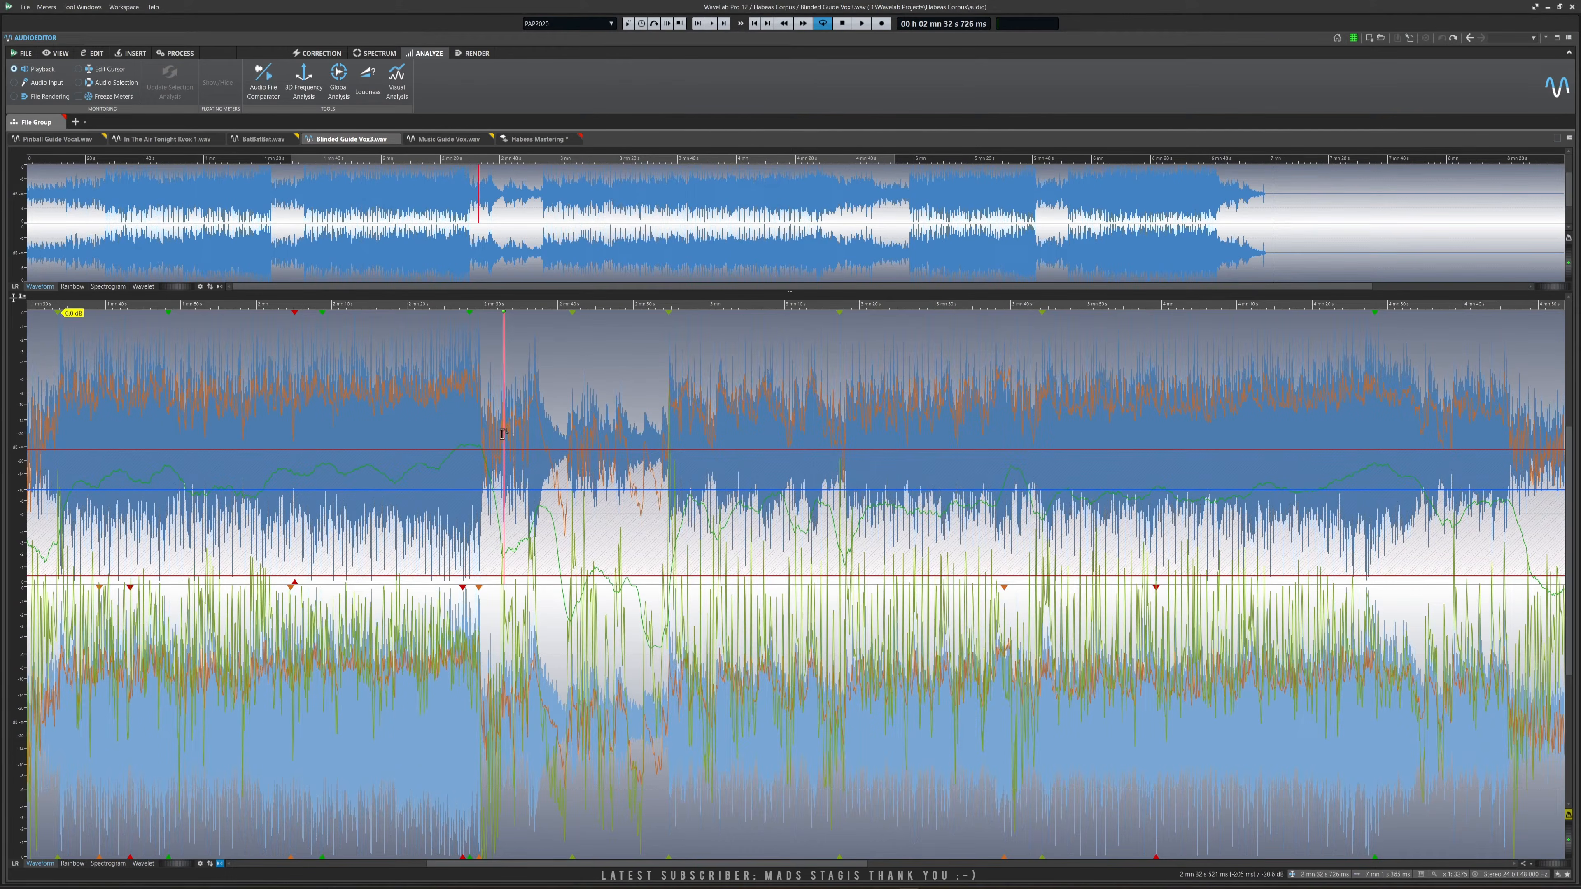
Clear the loudness analysis curves from Blinded Guide Vox3.wav and close the Analysis window.
{"action": "left_click", "coordinate": [393, 76]}
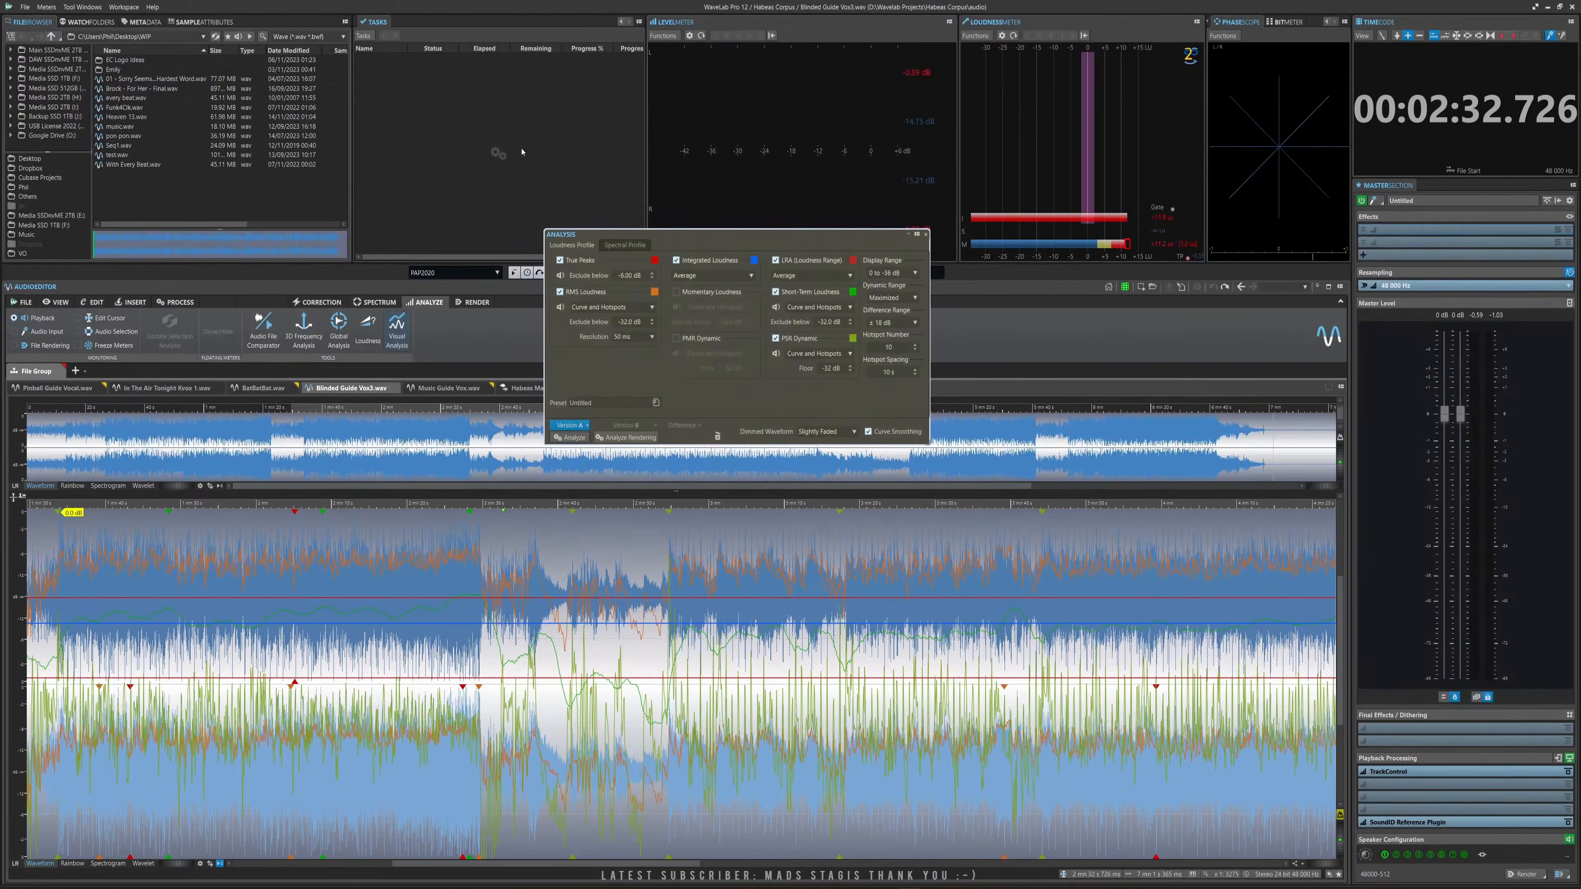
{"action": "left_click", "coordinate": [717, 438]}
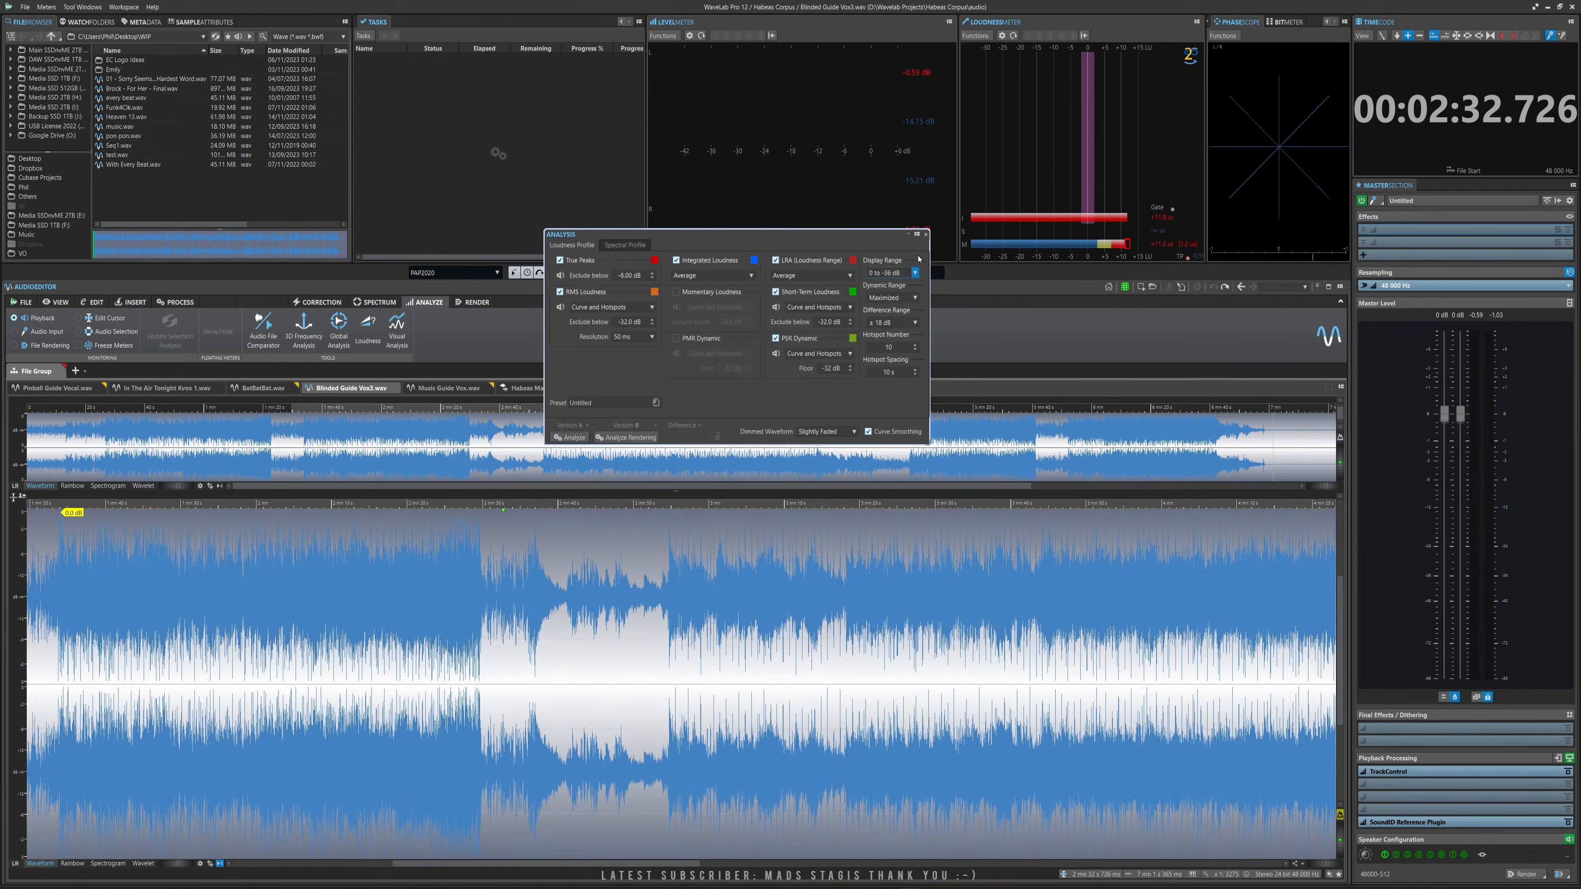
{"action": "left_click", "coordinate": [927, 236]}
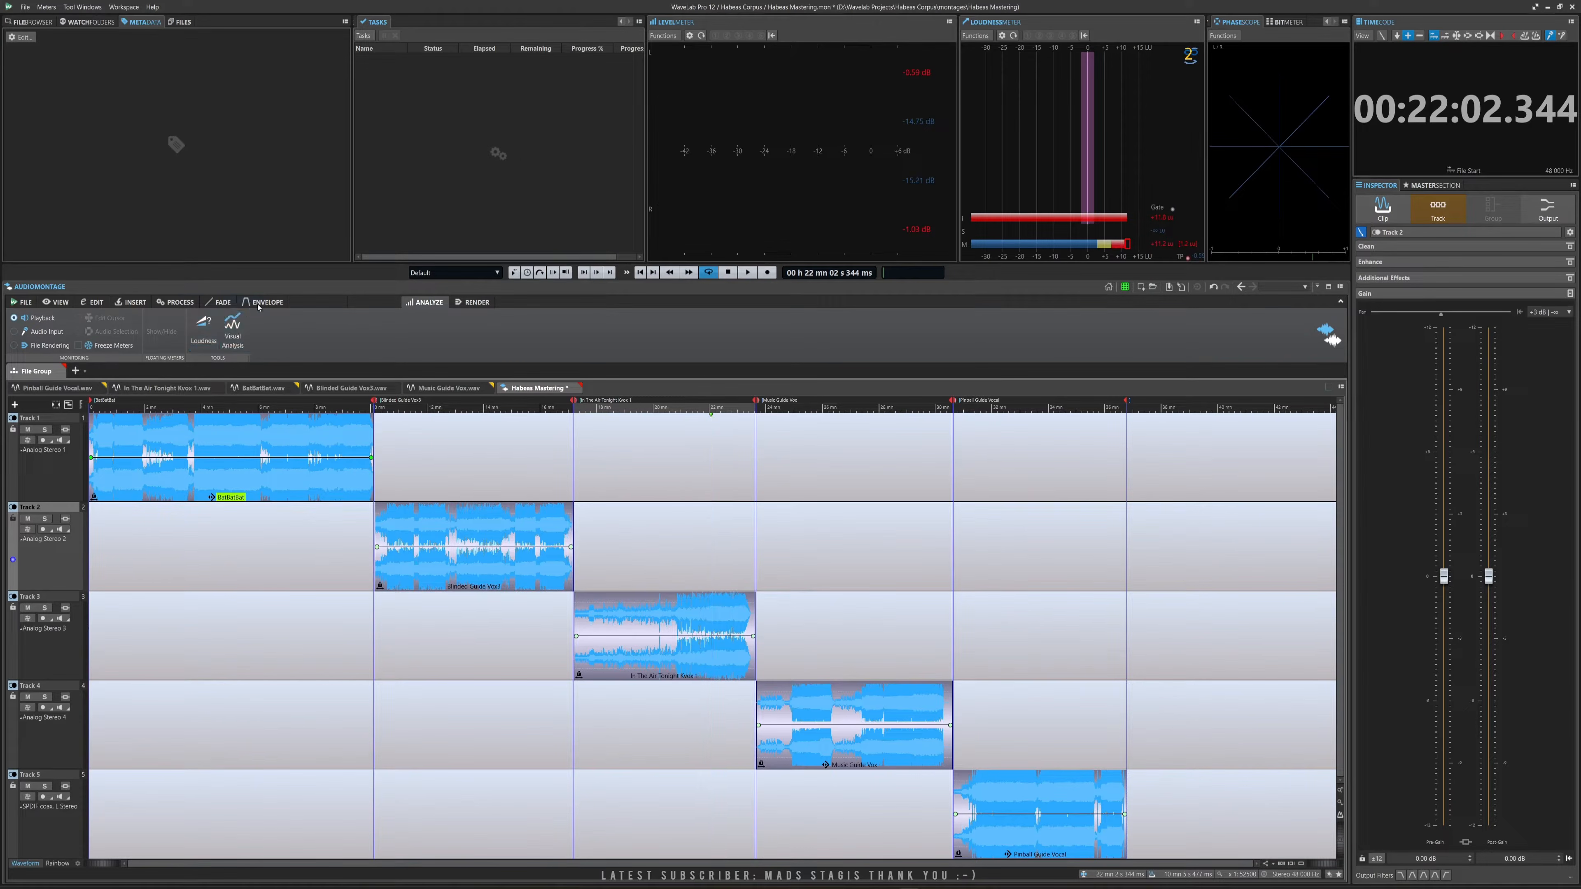
Apply the Loudness Meta Normalizer to the montage: clips at -16 LUFS by Top of Loudness Range, montage output true peaks at -1 dB.
{"action": "left_click", "coordinate": [177, 304]}
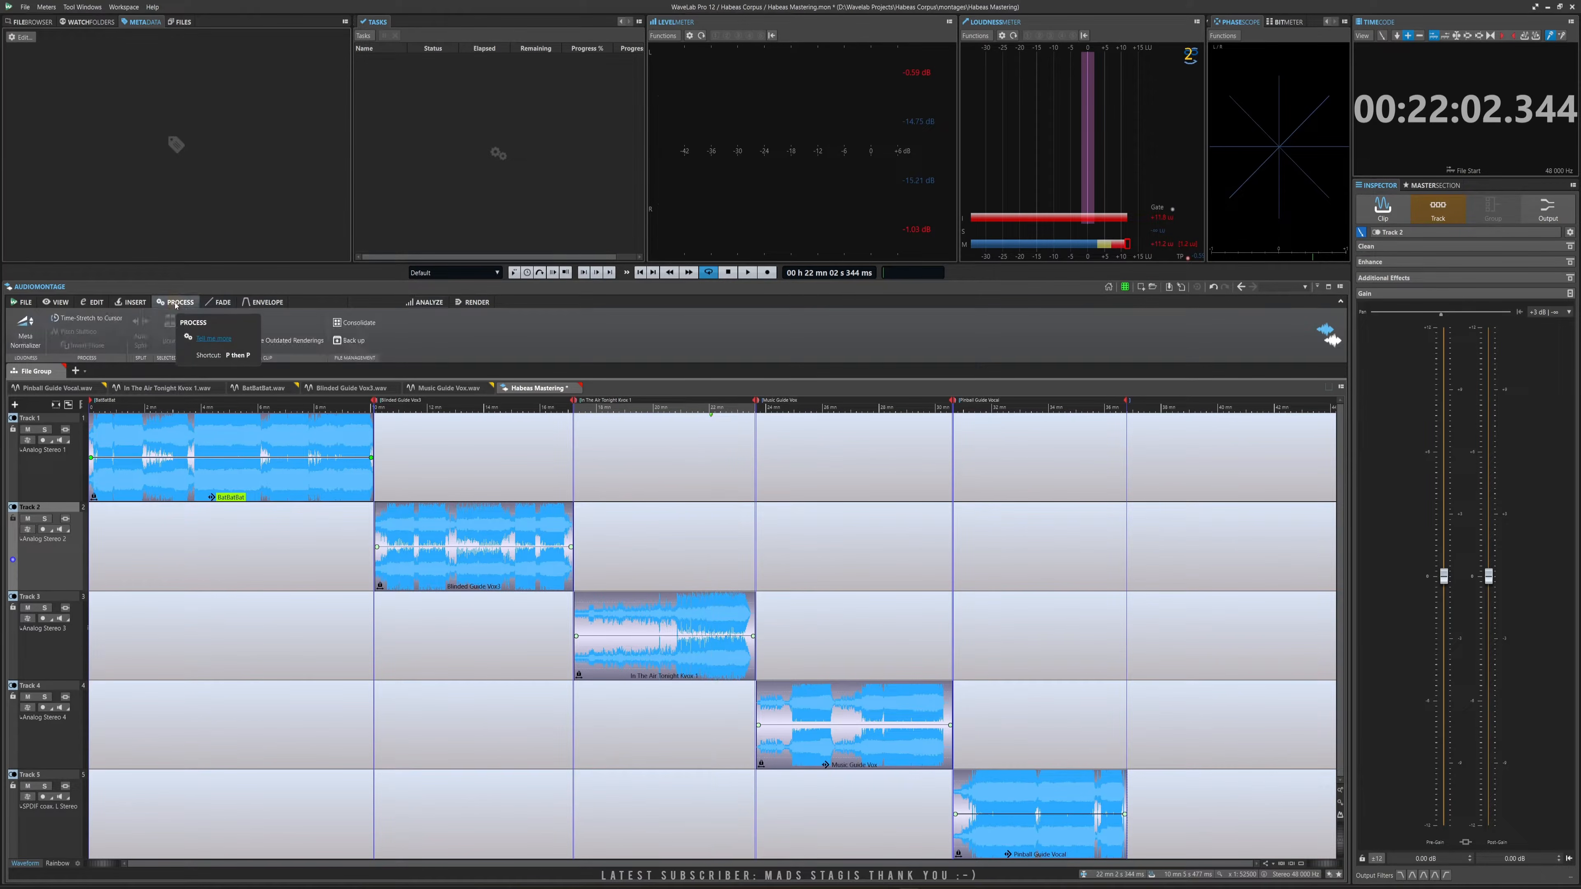
{"action": "left_click", "coordinate": [25, 336]}
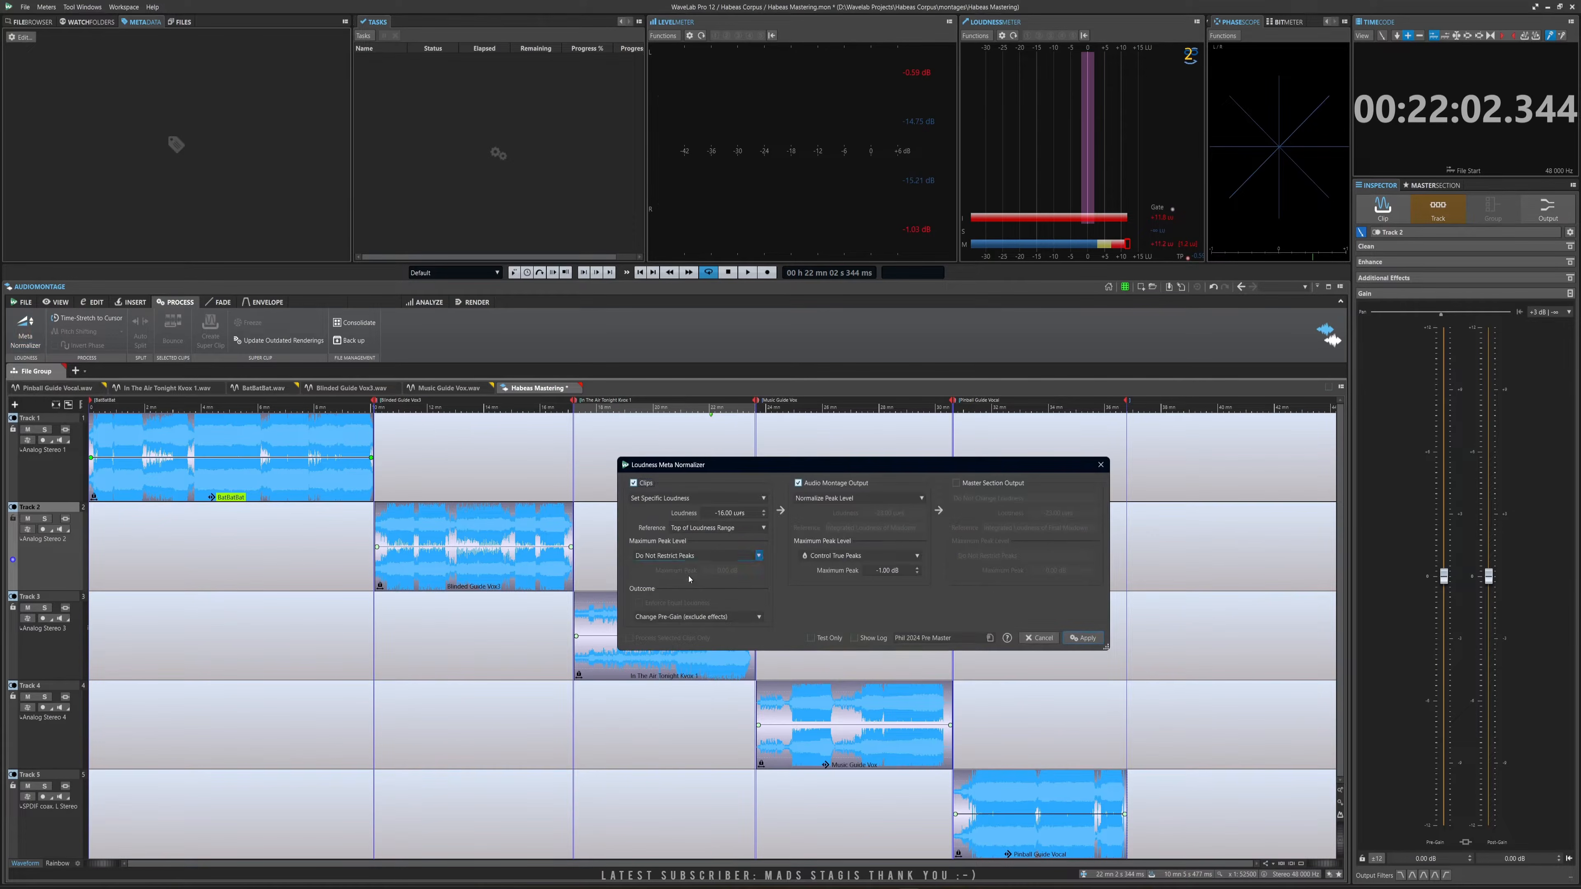
{"action": "left_click_drag", "start_coordinate": [690, 461], "coordinate": [602, 364]}
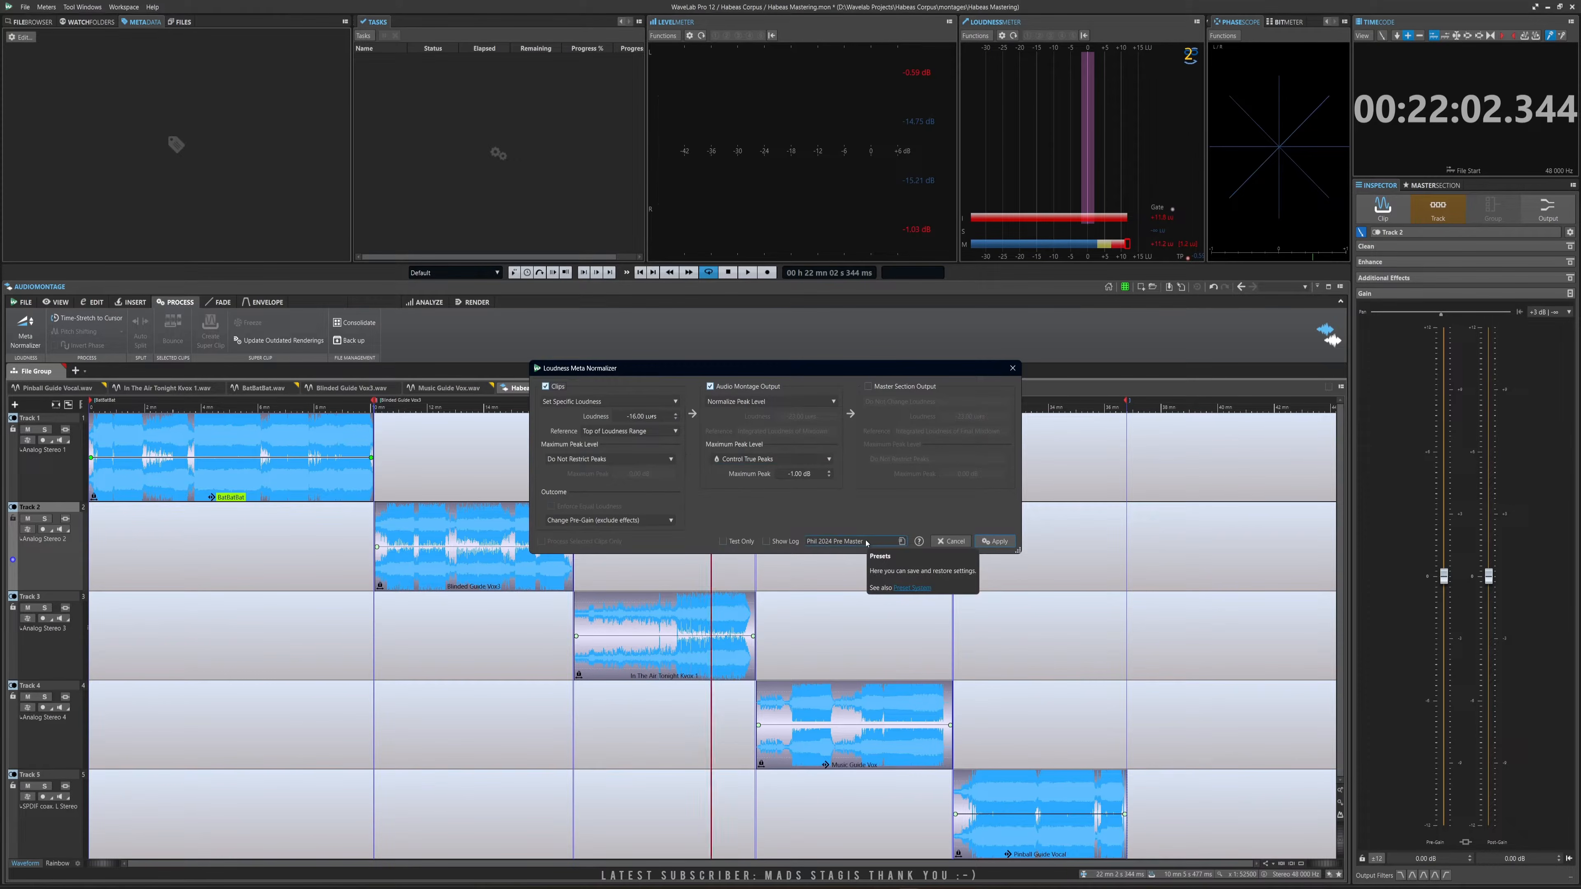
{"action": "left_click", "coordinate": [989, 542]}
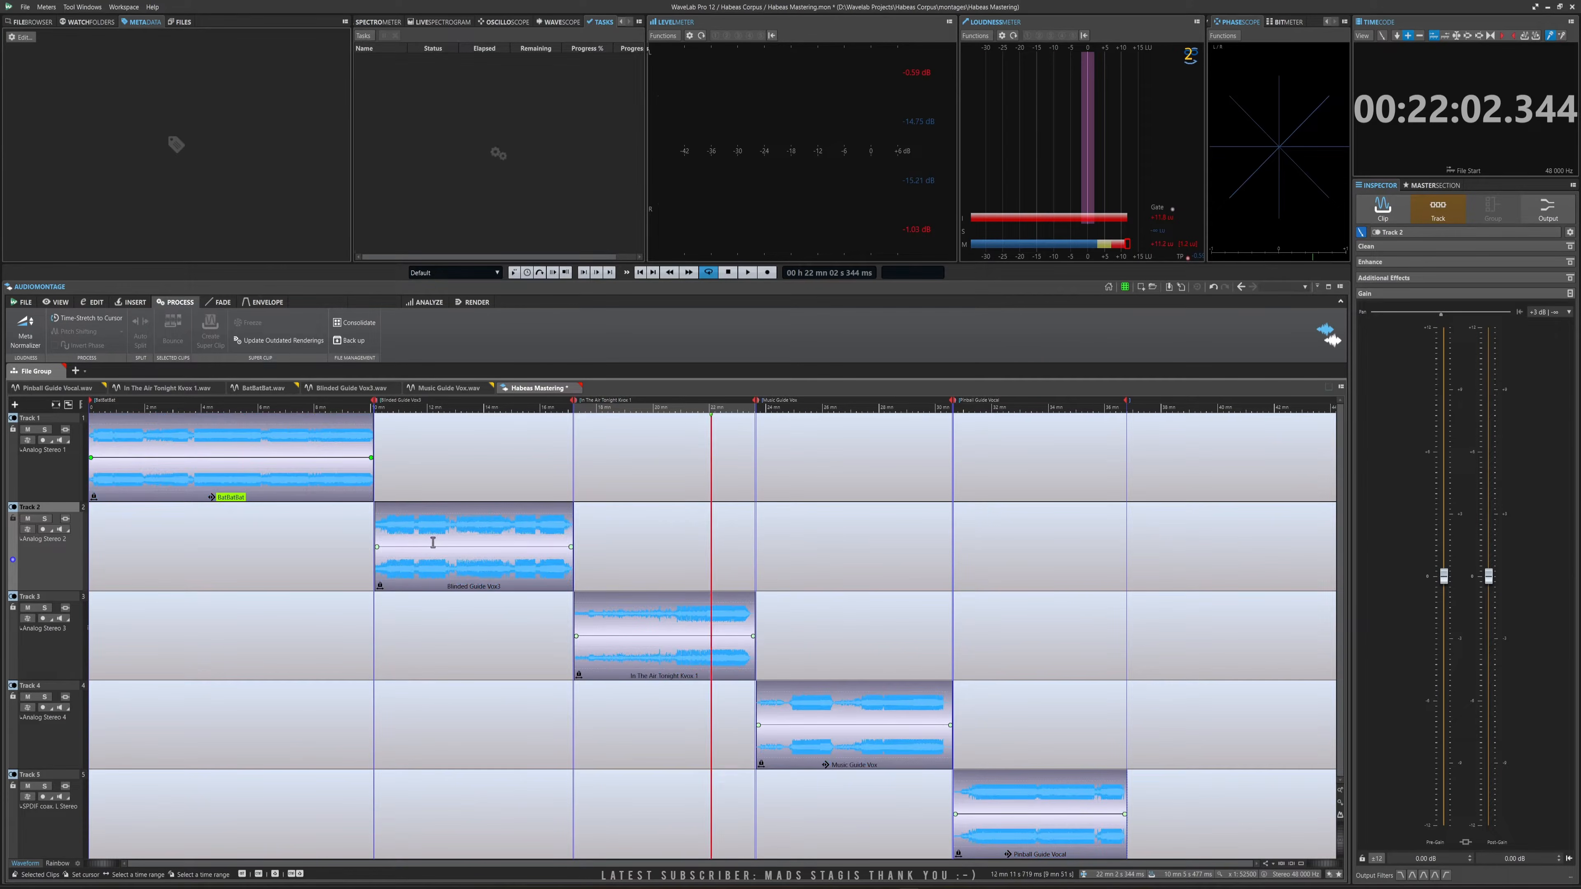
Reopen the Loudness Meta Normalizer to review its settings, close it without applying, and place the cursor at about 25 min 28 s.
{"action": "left_click", "coordinate": [278, 497]}
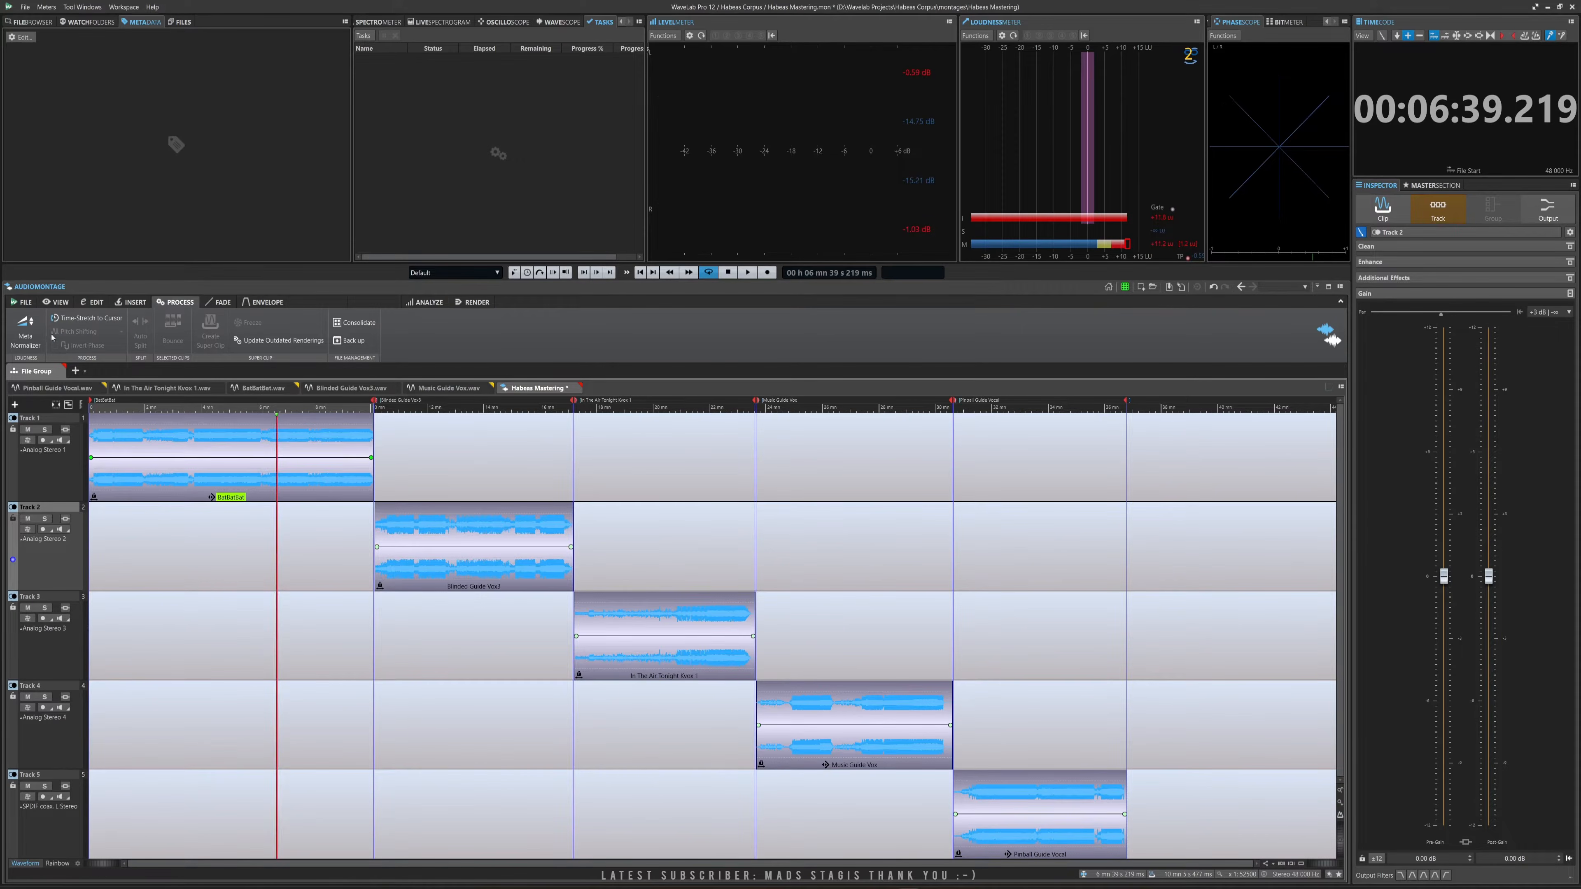
{"action": "left_click", "coordinate": [25, 331]}
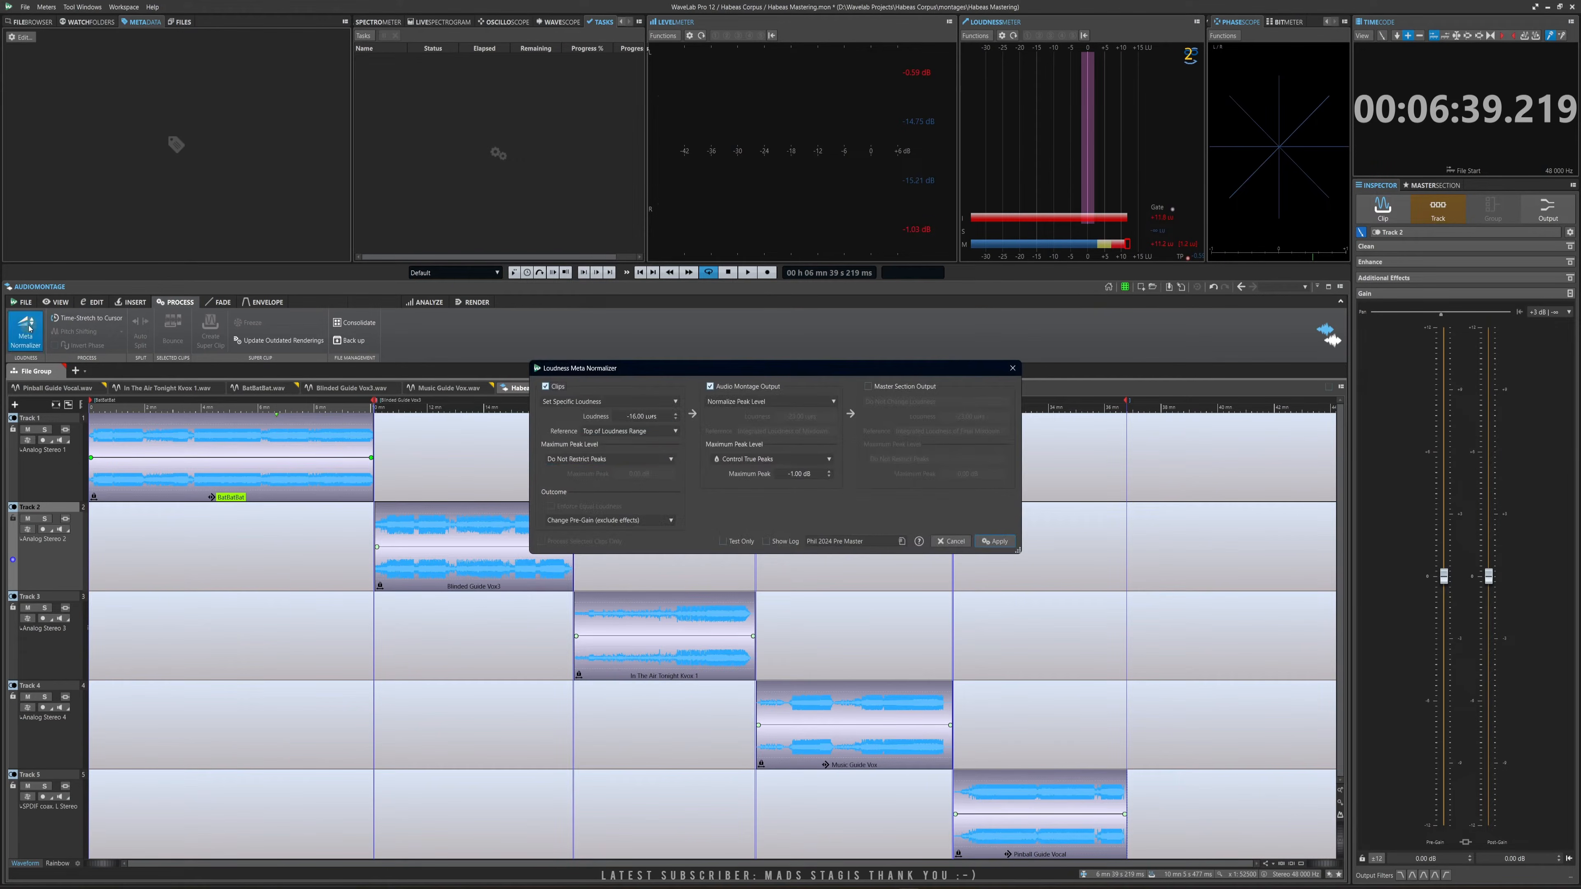
{"action": "left_click", "coordinate": [1013, 368]}
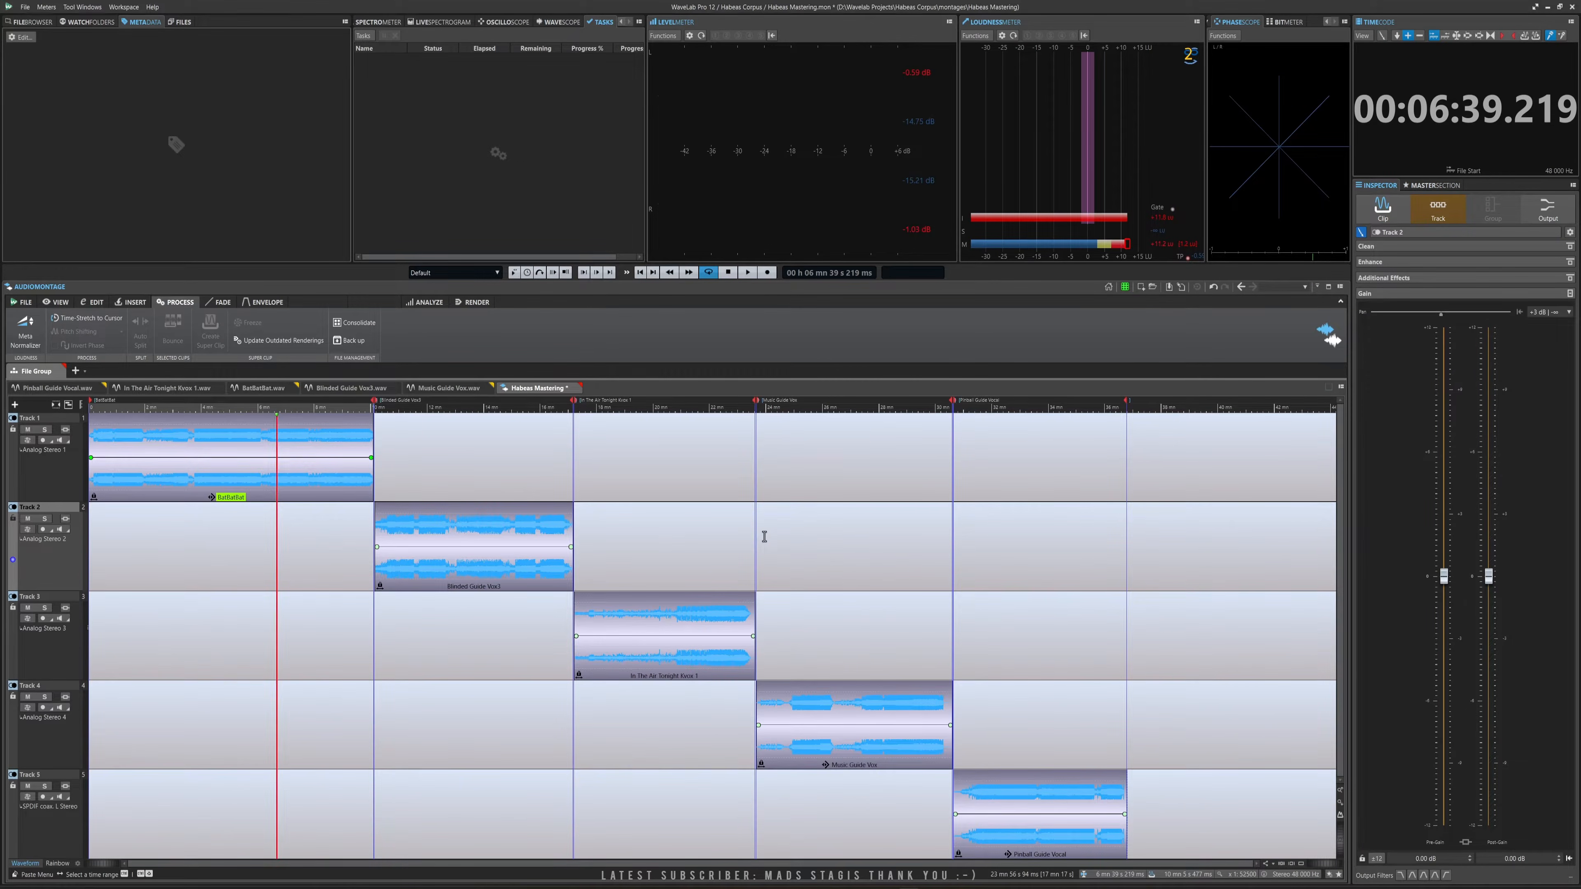
{"action": "left_click", "coordinate": [808, 541]}
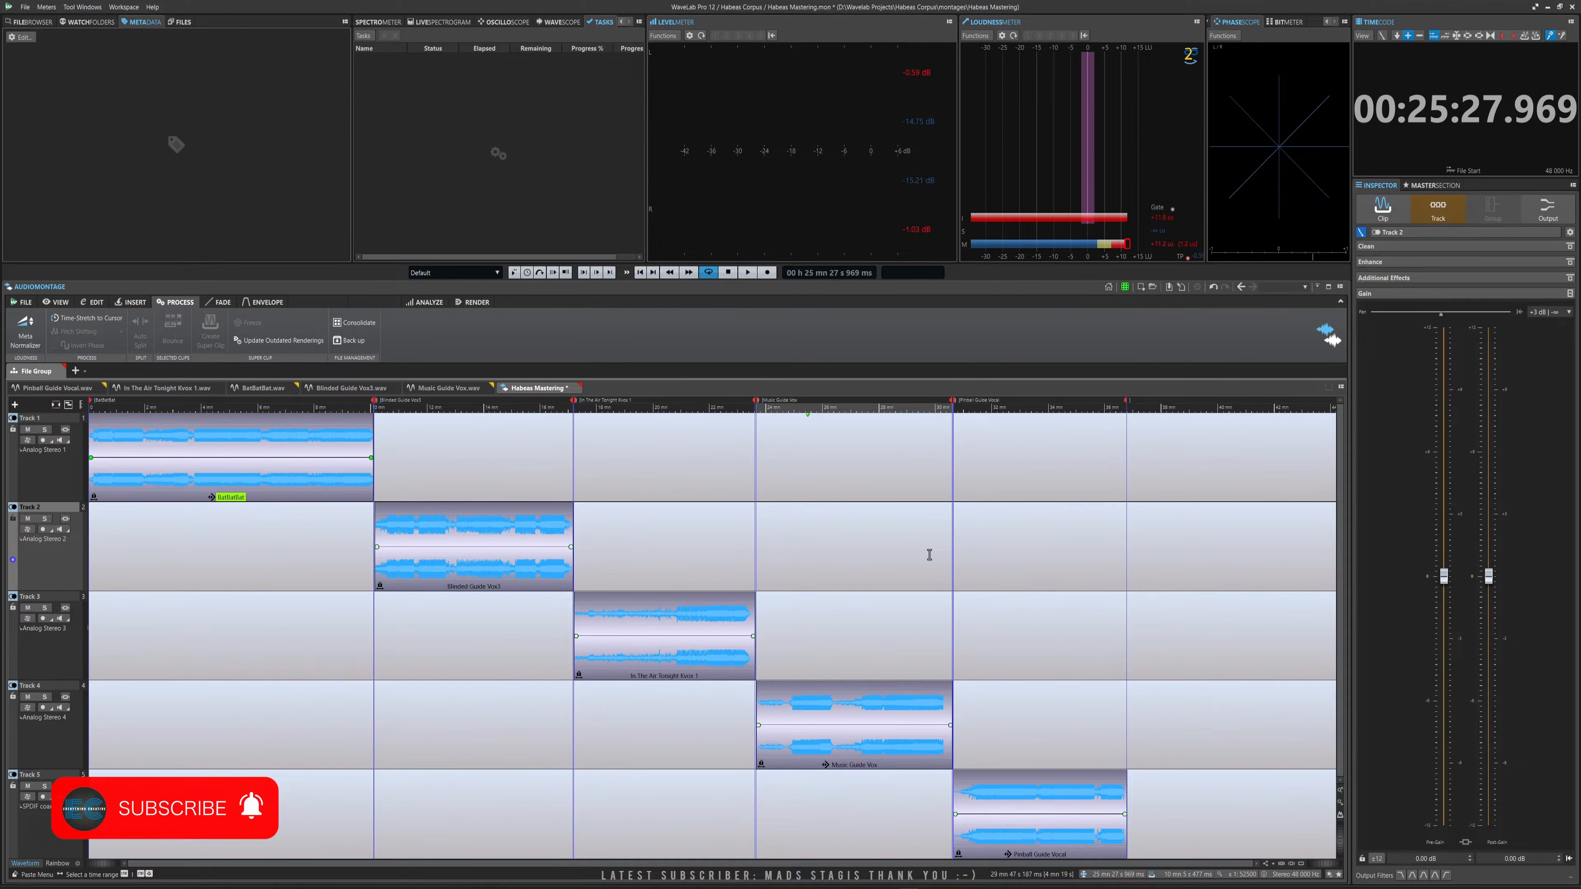
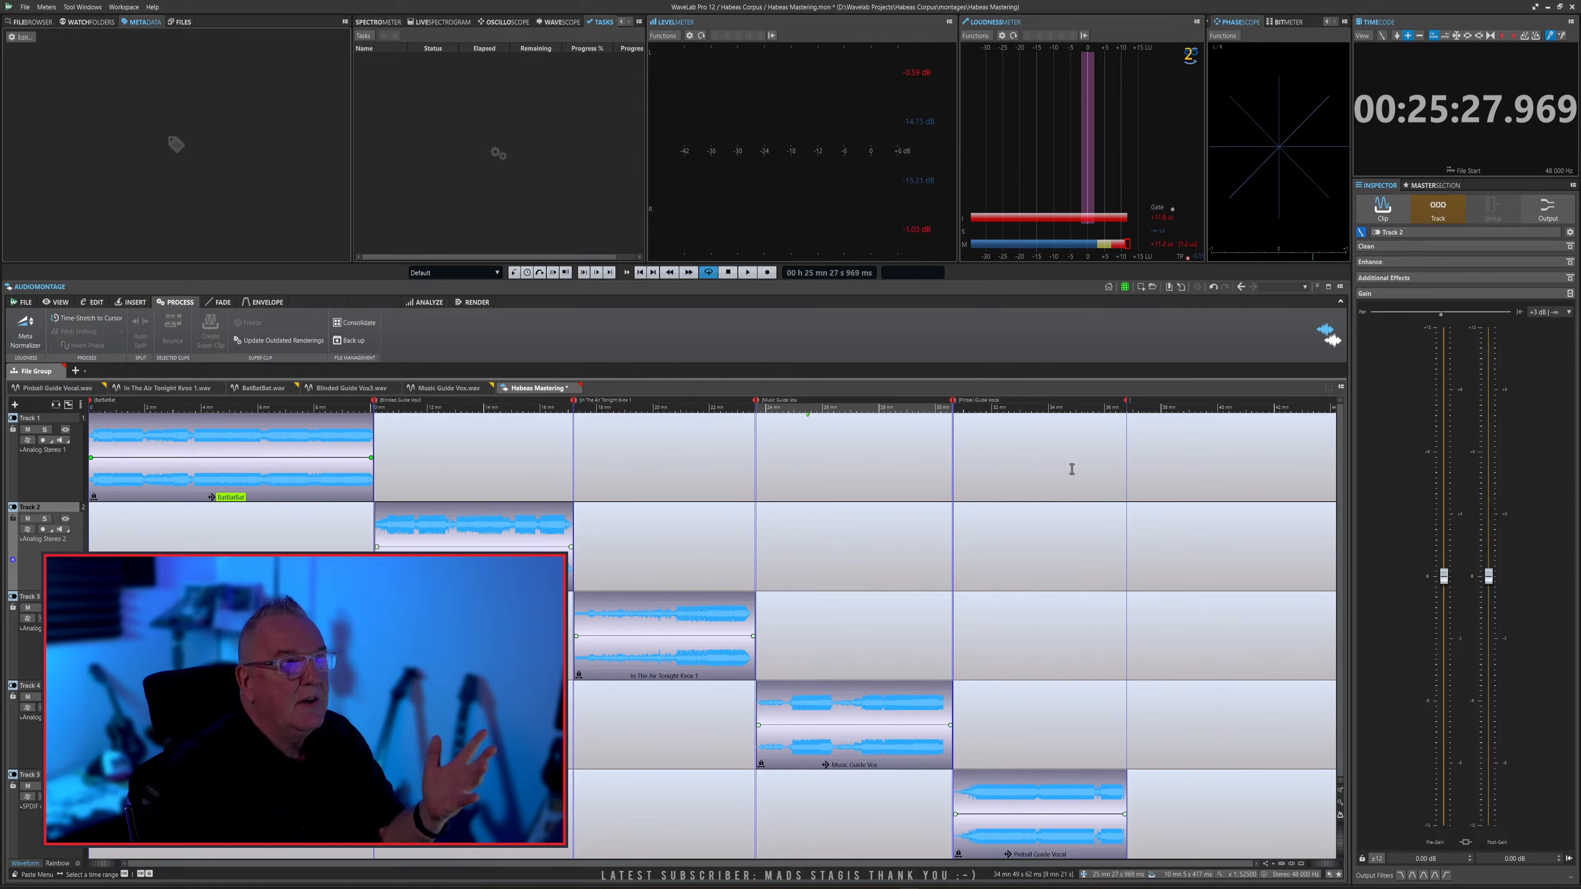
Review the available project commands and look through the Blinded Guide Vox3, Music Guide Vox and BatBatBat source files.
{"action": "left_click", "coordinate": [1124, 287]}
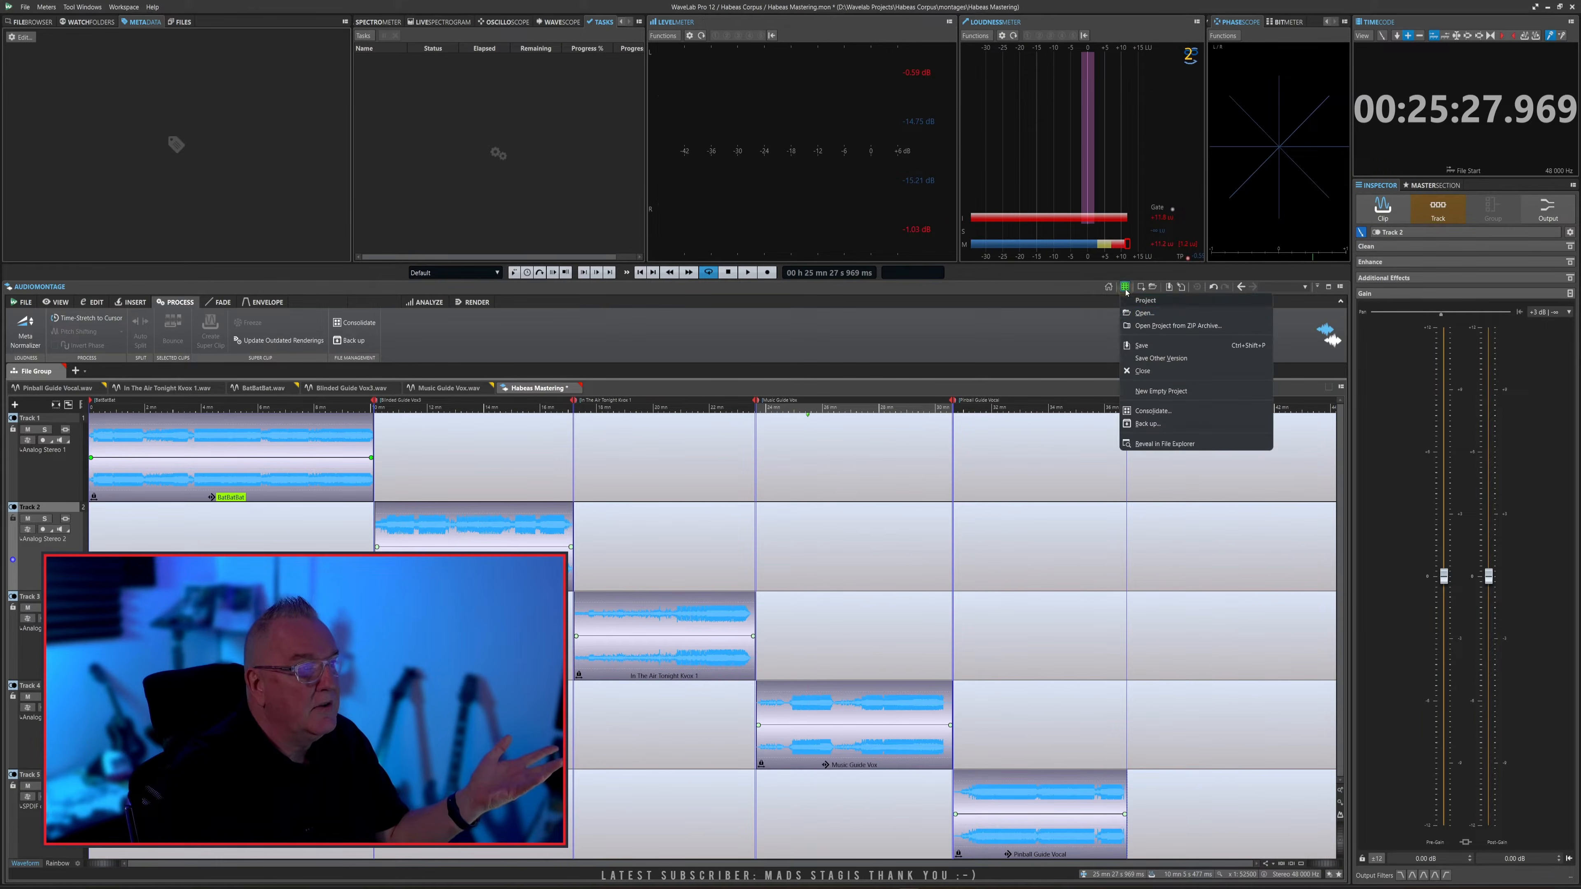
{"action": "left_click", "coordinate": [1013, 336]}
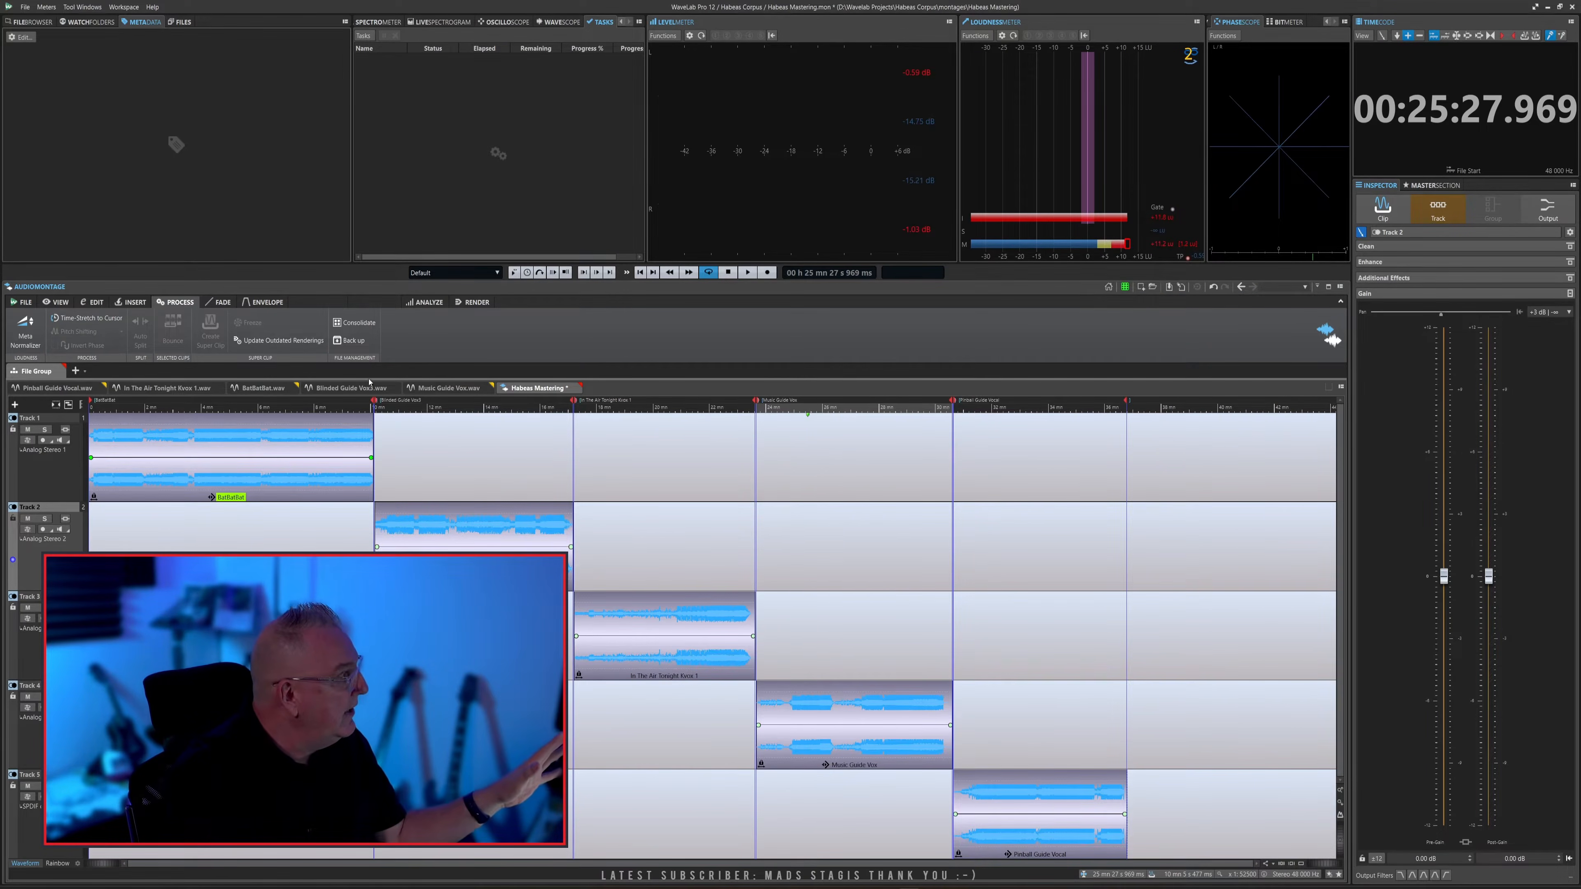
{"action": "left_click", "coordinate": [355, 389]}
{"action": "left_click", "coordinate": [447, 388]}
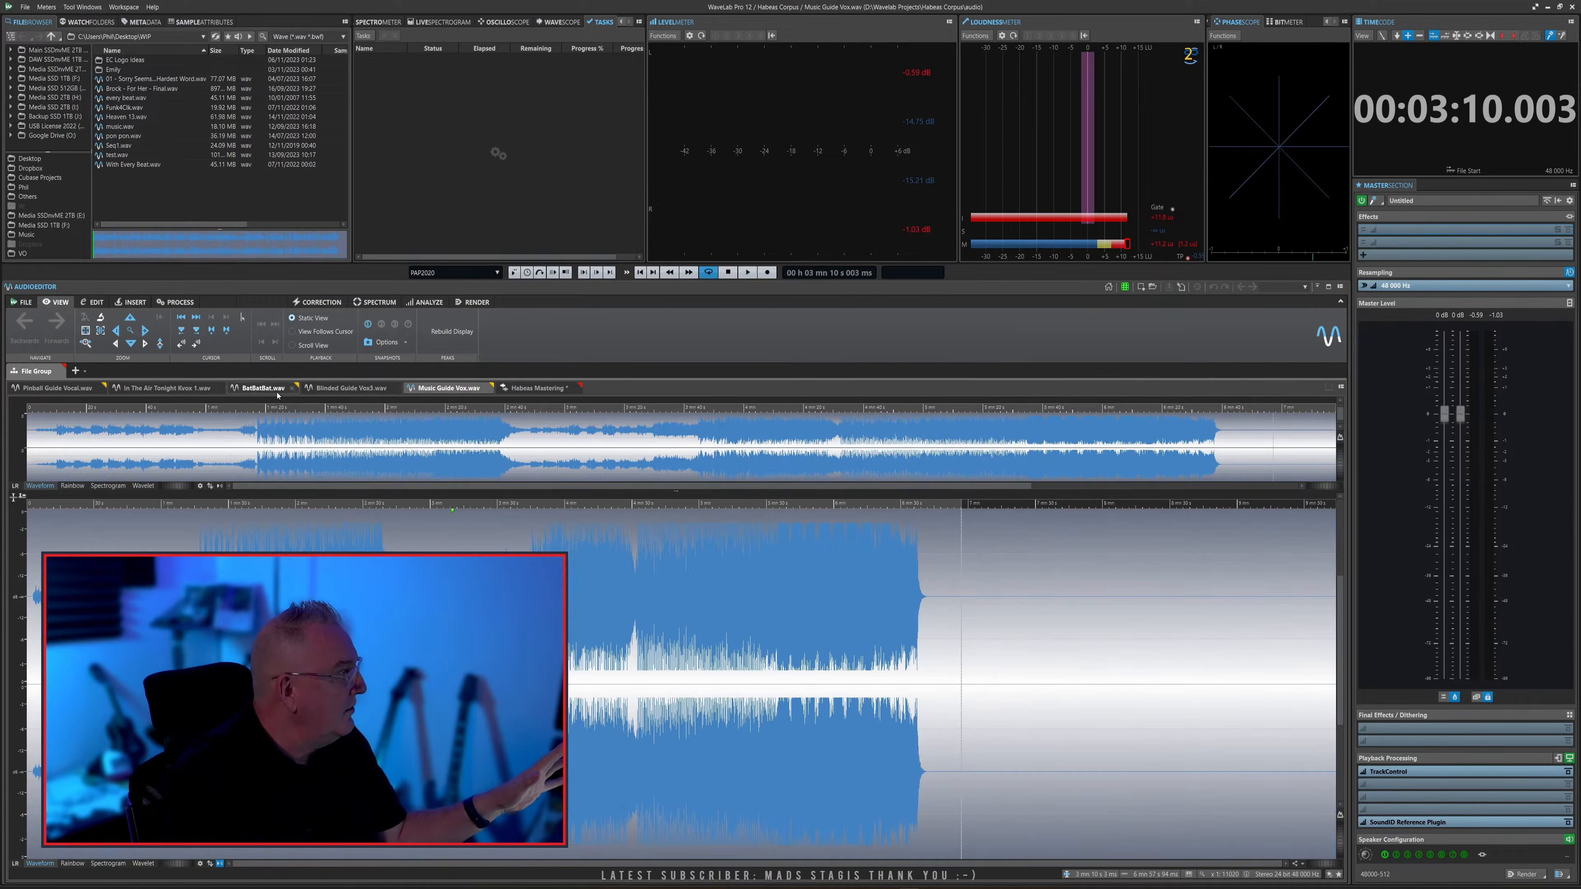
{"action": "left_click", "coordinate": [263, 388]}
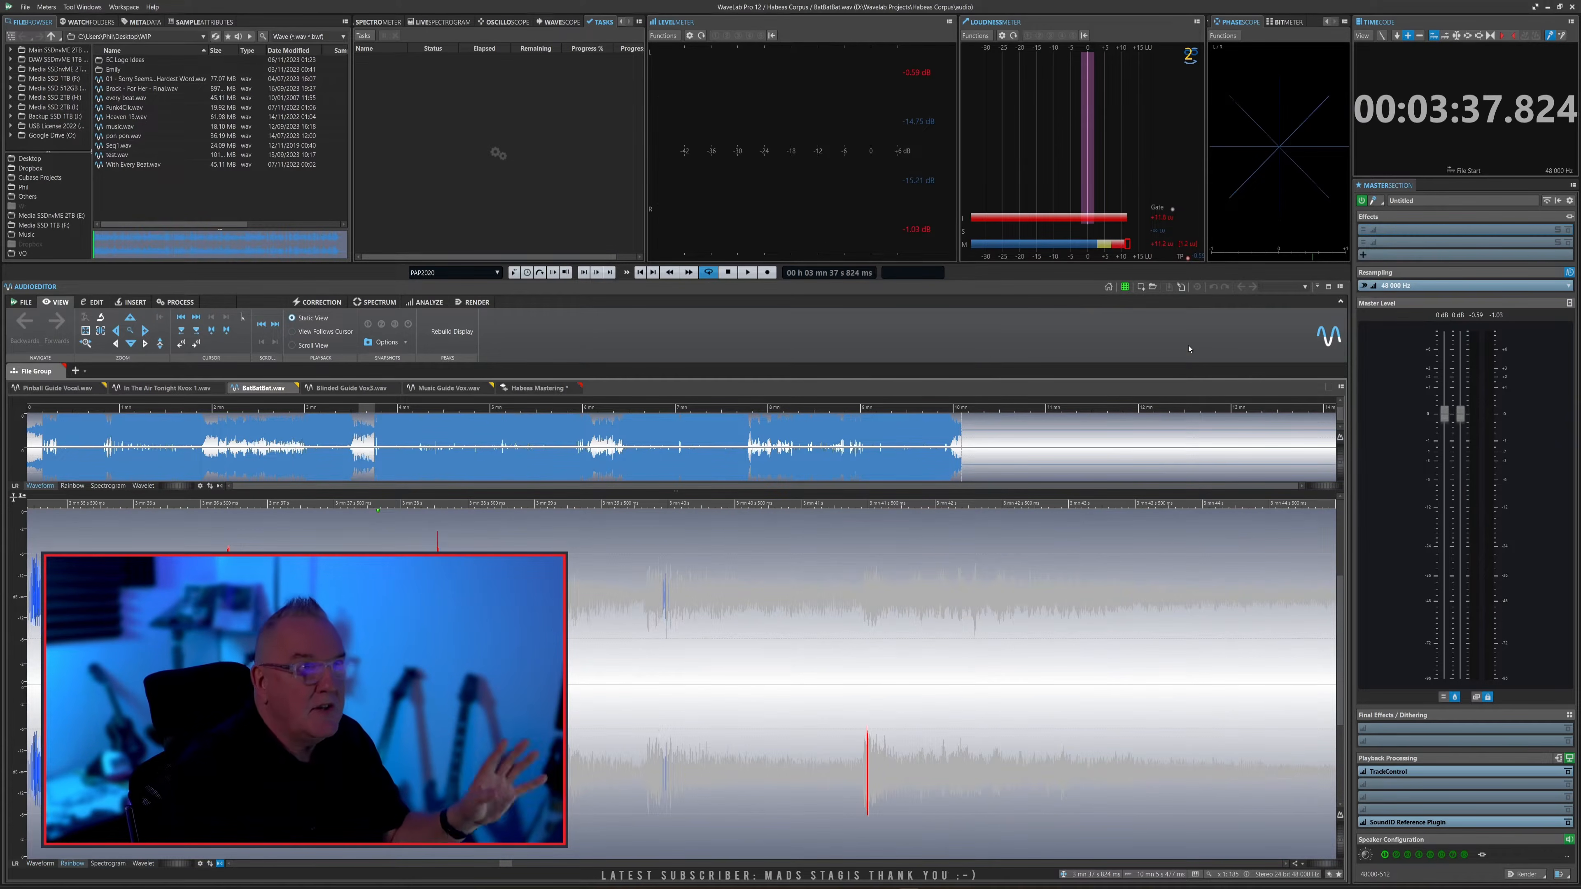
{"action": "left_click", "coordinate": [1125, 287]}
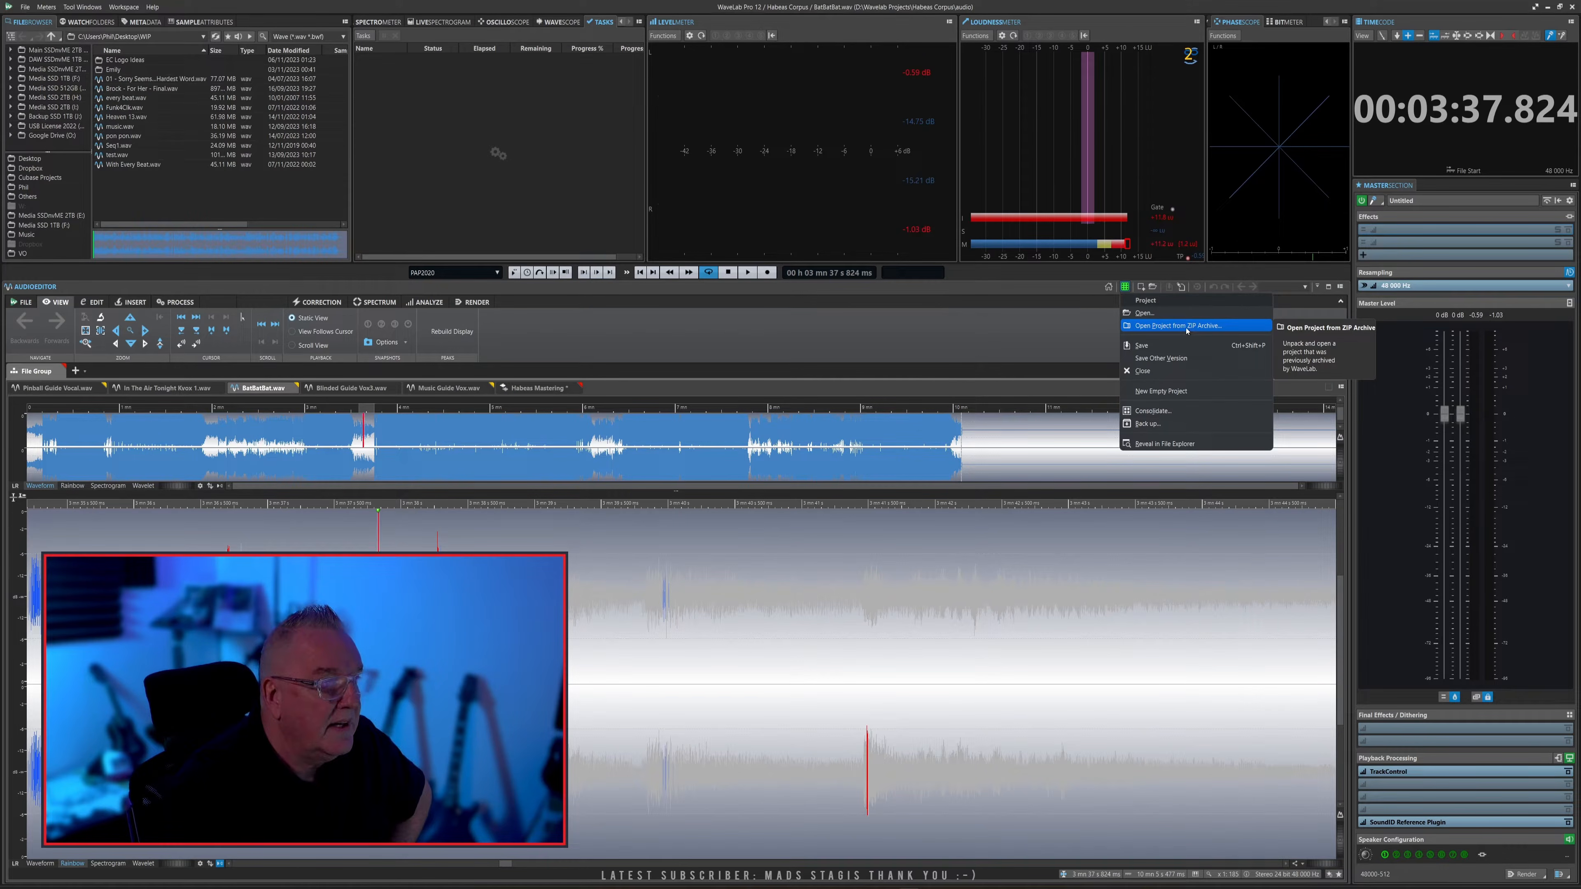
{"action": "left_click", "coordinate": [1062, 343]}
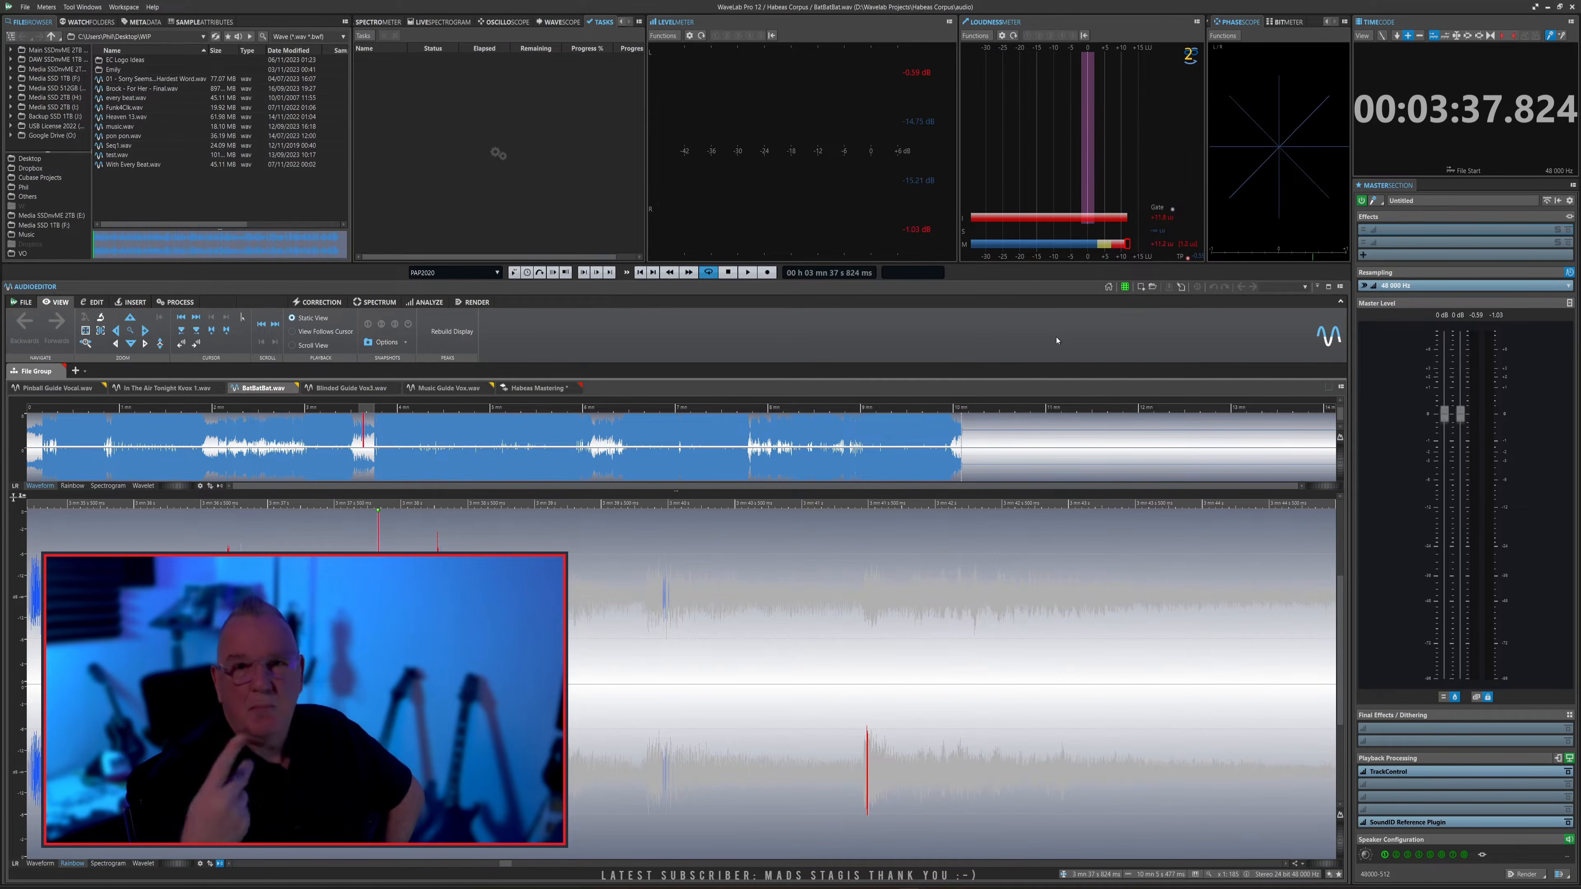
Quit WaveLab with the modified Habeas Corpus project and Habeas Mastering montage excluded from saving, and switch to Cubase.
{"action": "left_click", "coordinate": [1570, 7]}
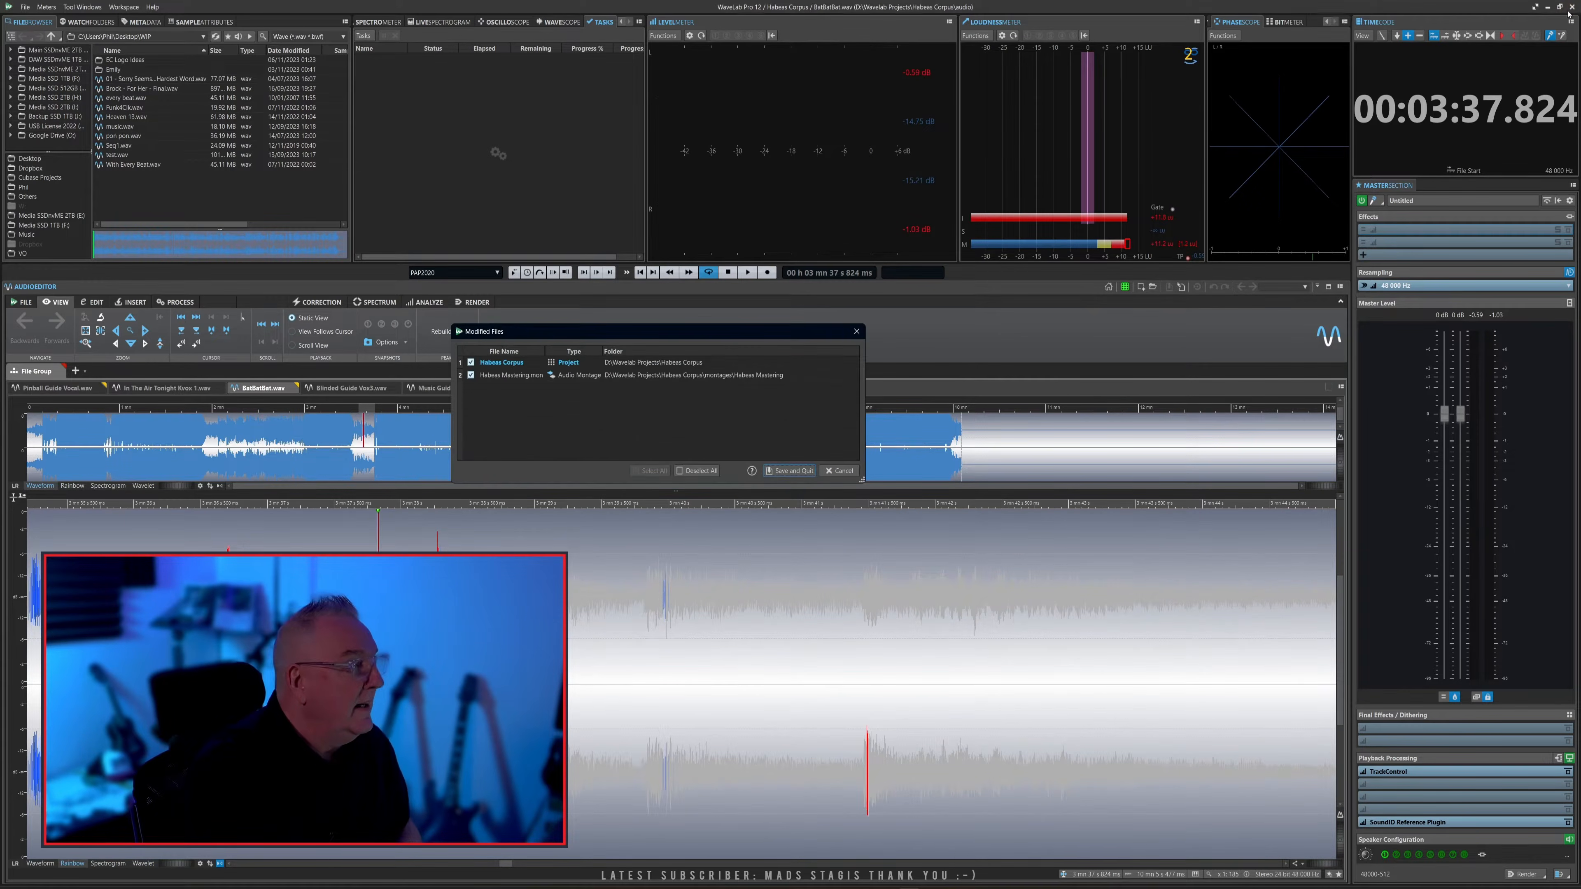
{"action": "left_click", "coordinate": [692, 472]}
{"action": "left_click", "coordinate": [830, 471]}
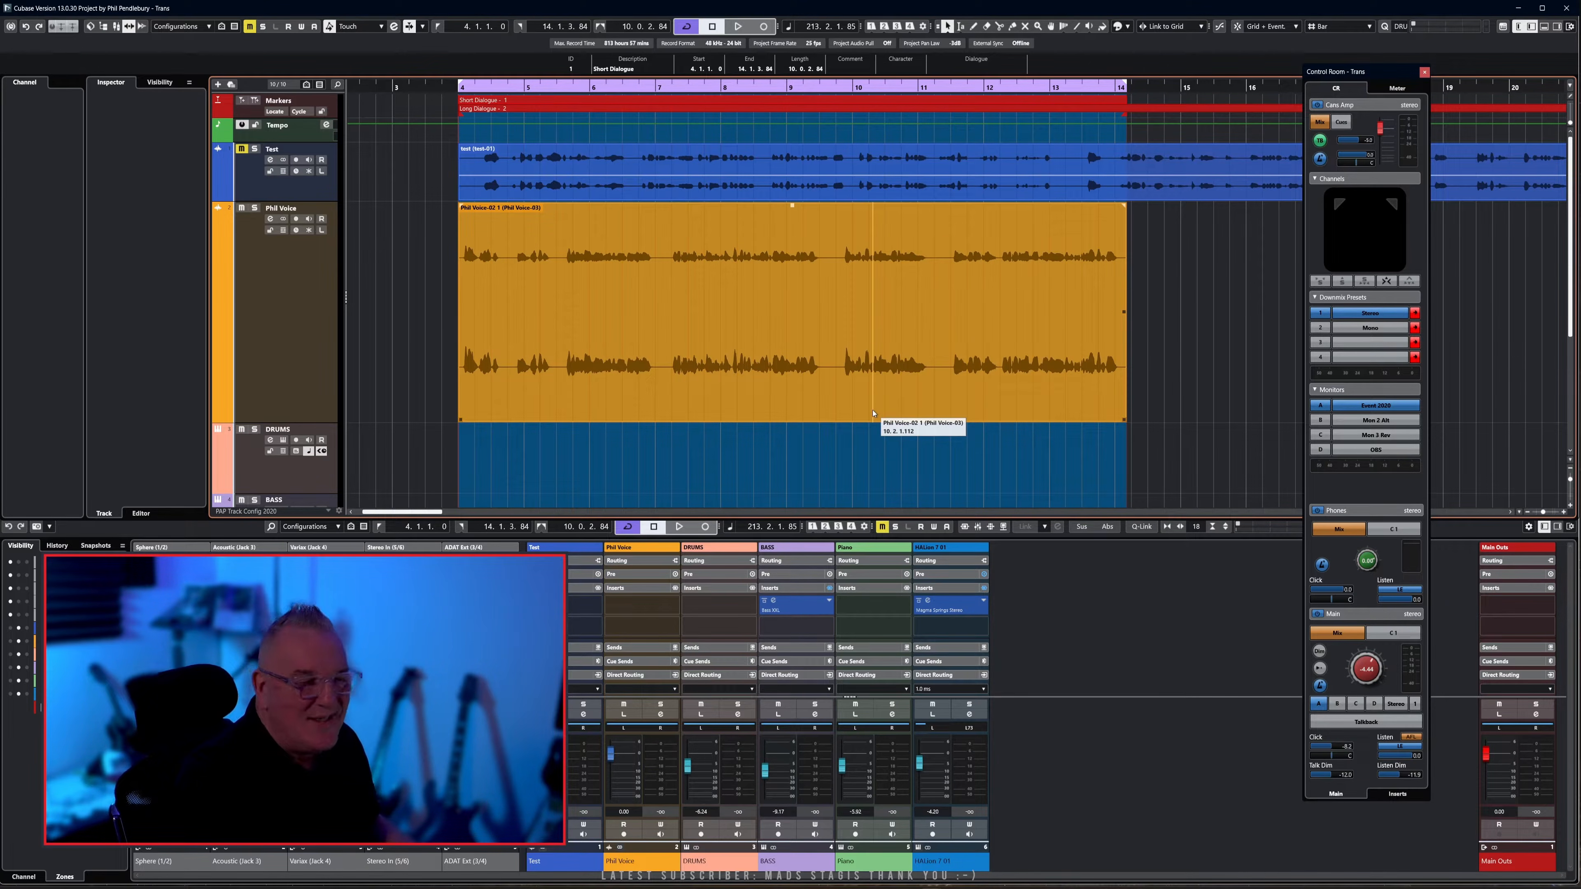
Select the voice track and play a short passage of its recording from around bar 5.
{"action": "left_click", "coordinate": [873, 413]}
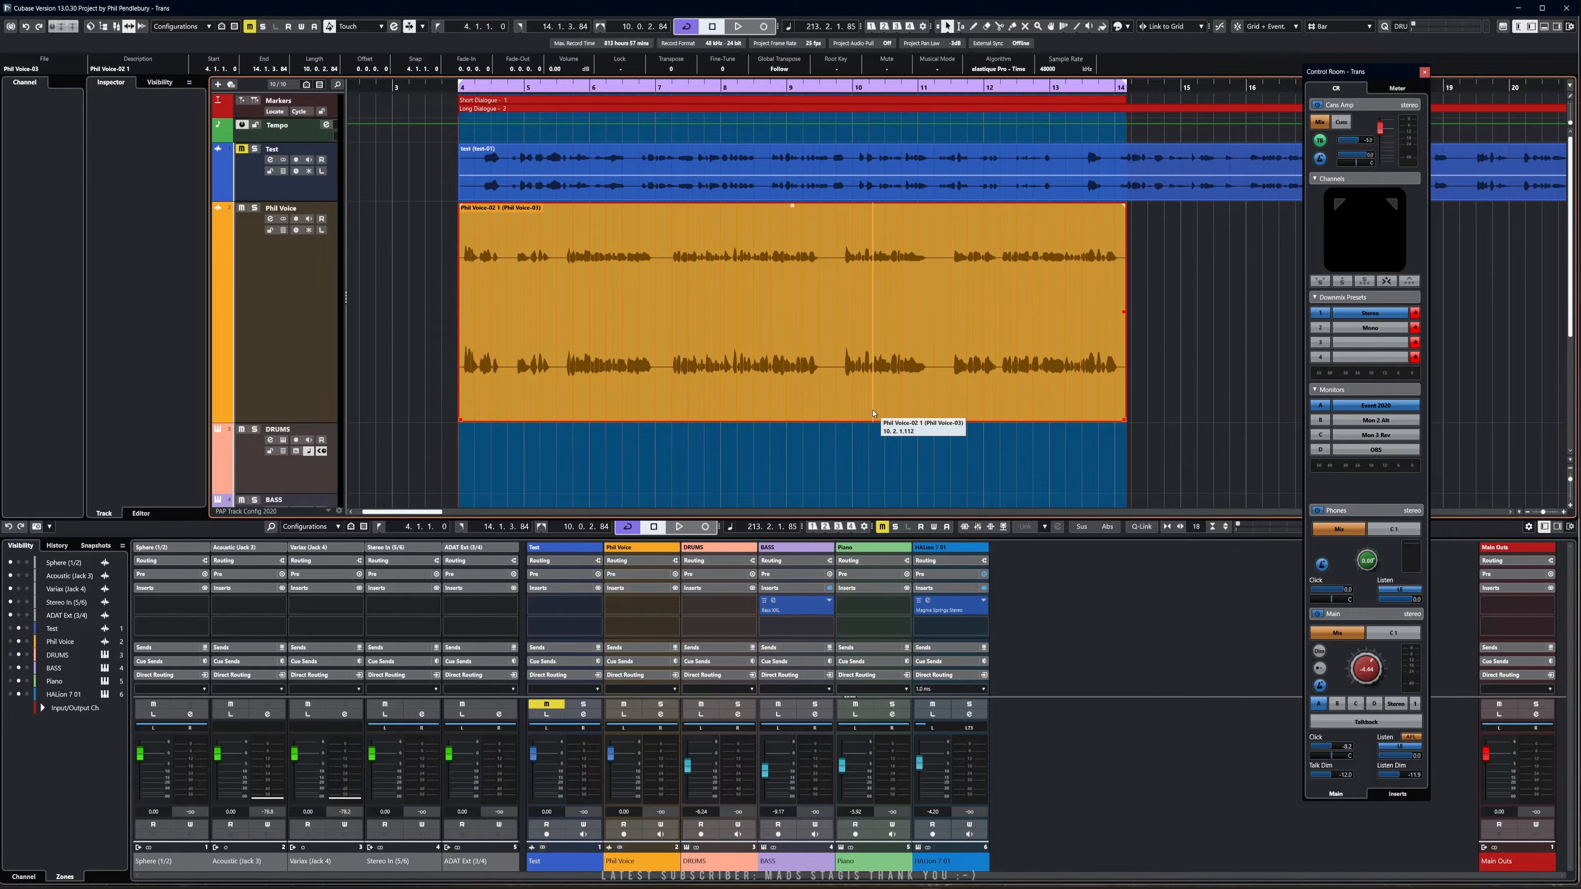
{"action": "left_click", "coordinate": [896, 466]}
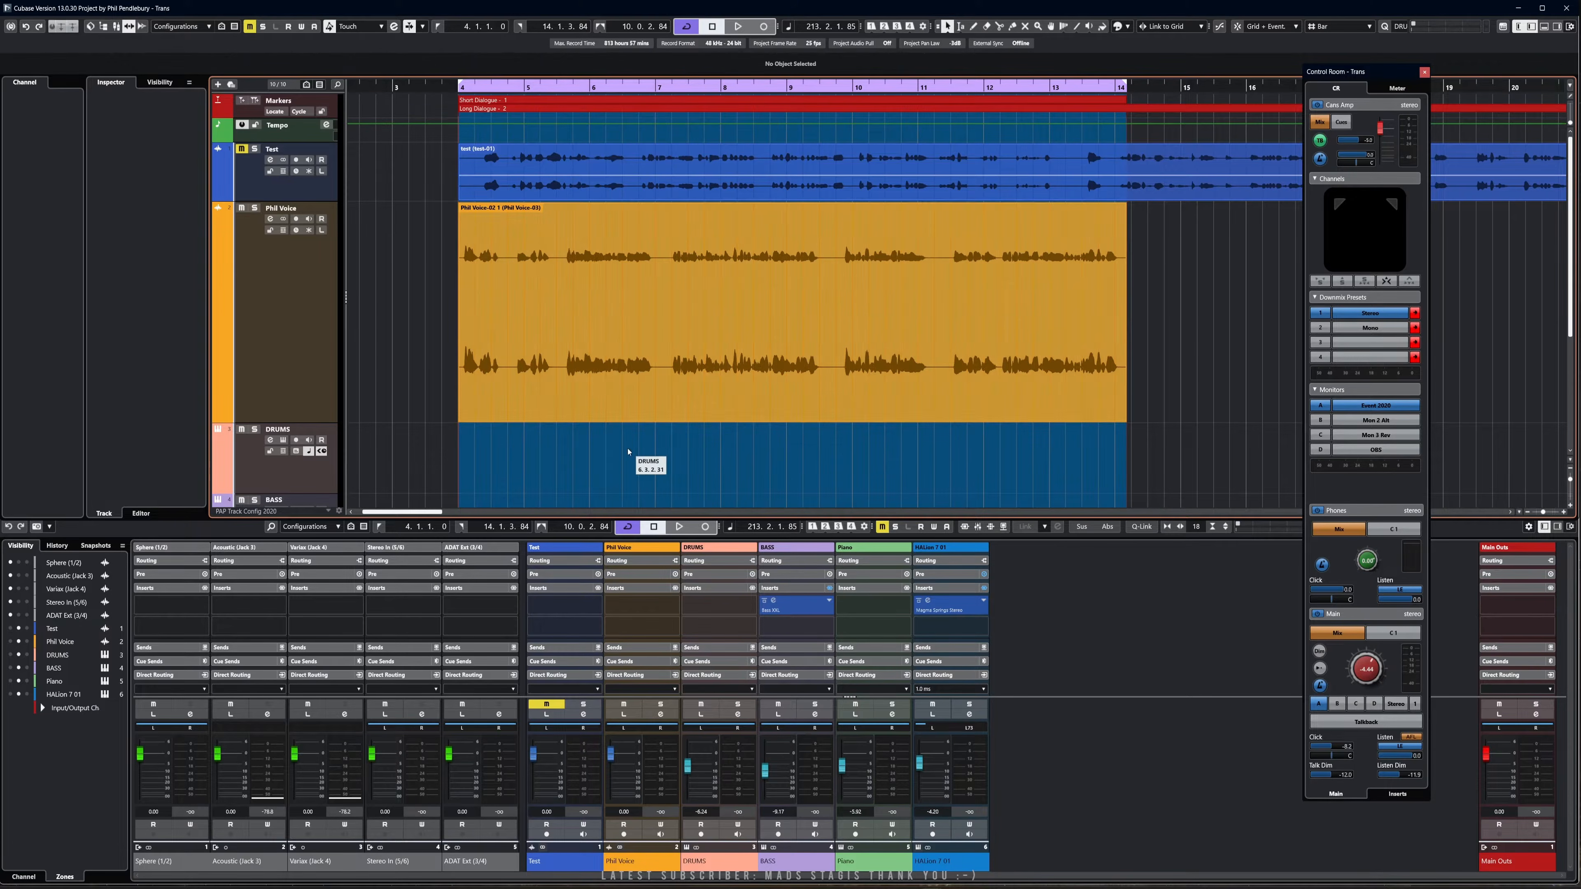
{"action": "left_click", "coordinate": [315, 351]}
{"action": "left_click", "coordinate": [564, 333]}
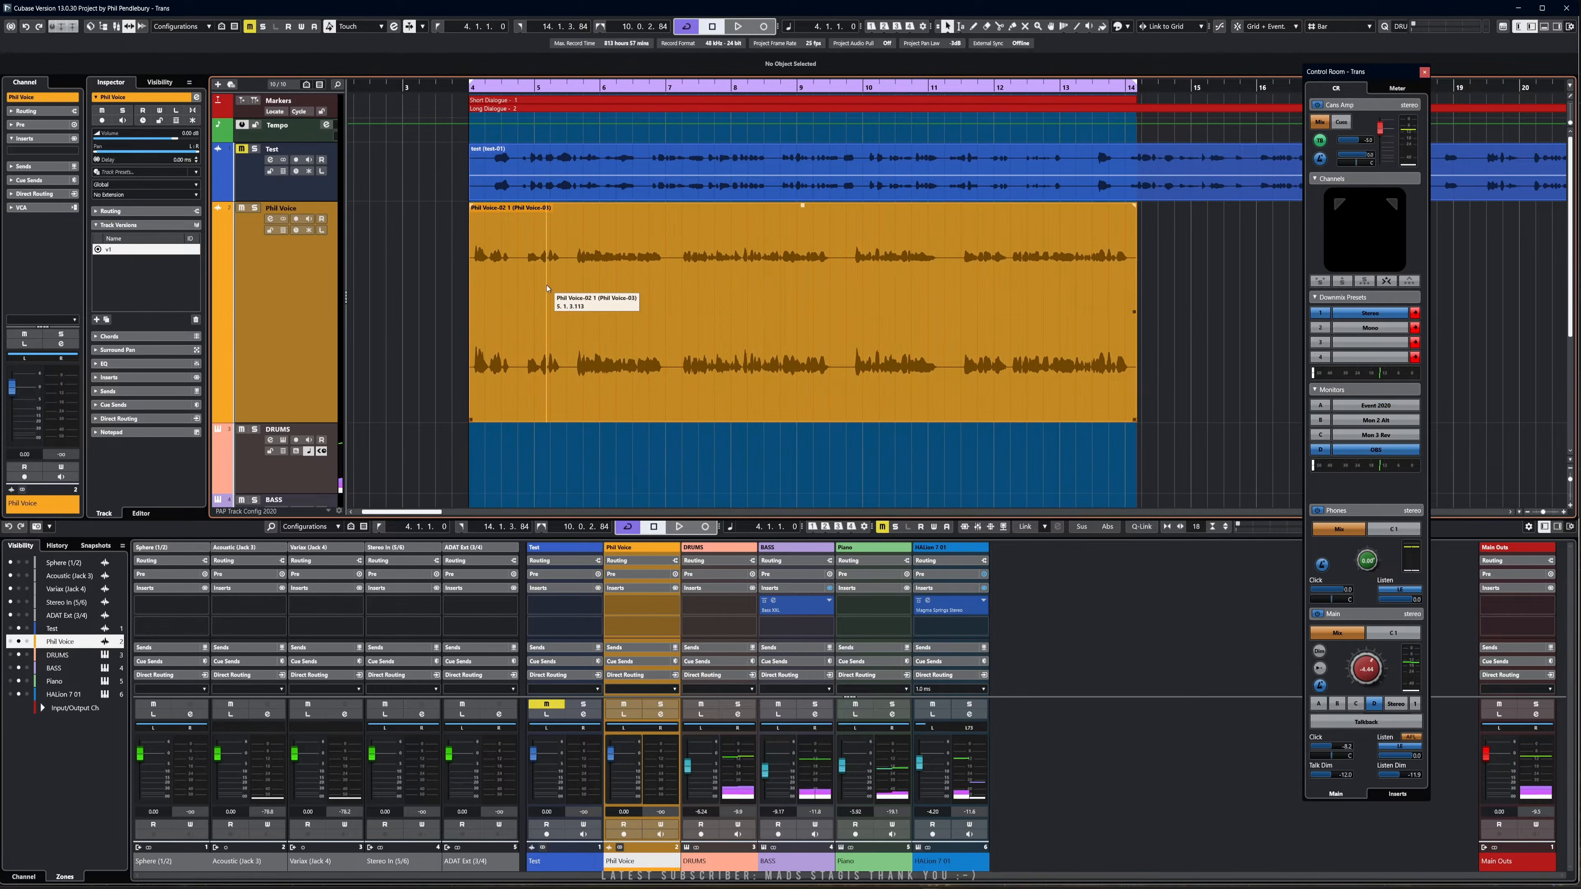
{"action": "key", "text": "space"}
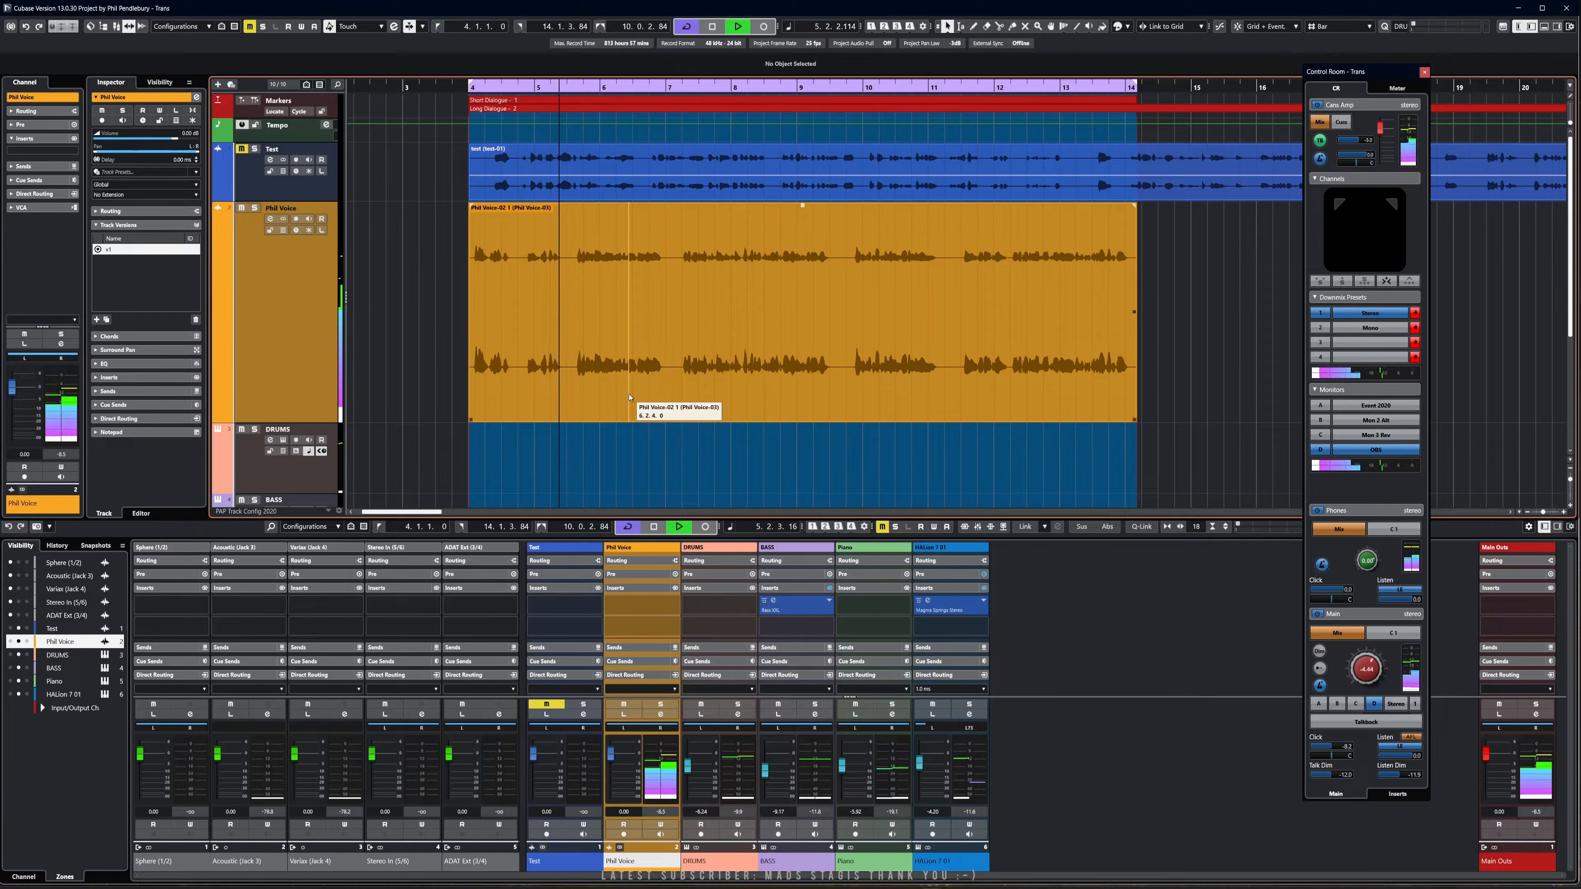
{"action": "key", "text": "space"}
Apply the WaveLab ARA extension to the voice event and enlarge its editor window.
{"action": "left_click", "coordinate": [525, 318]}
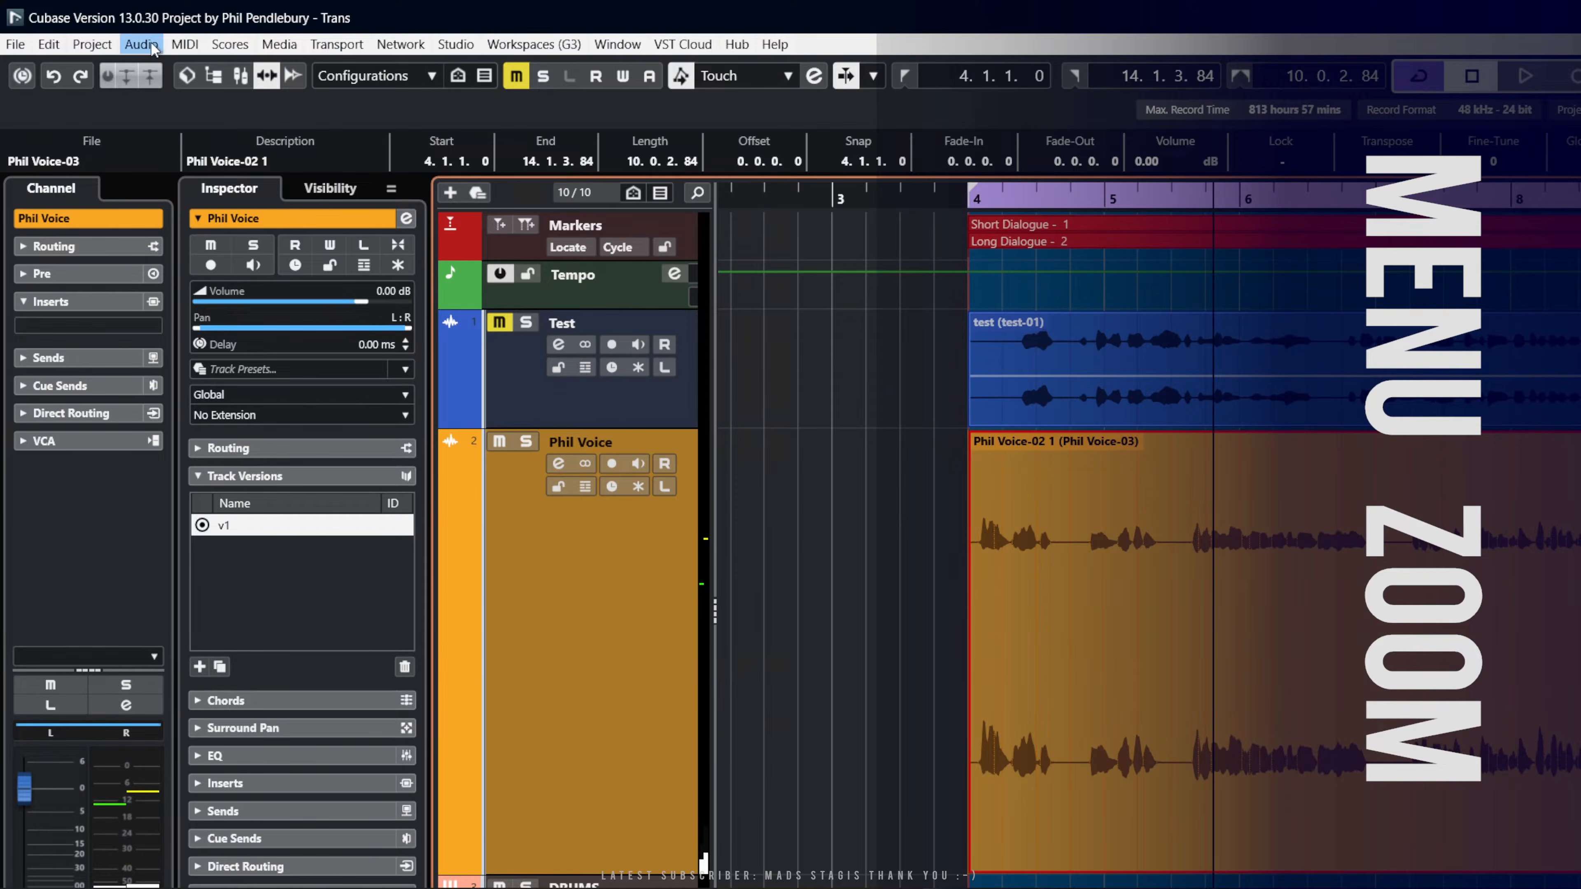
{"action": "left_click", "coordinate": [142, 44]}
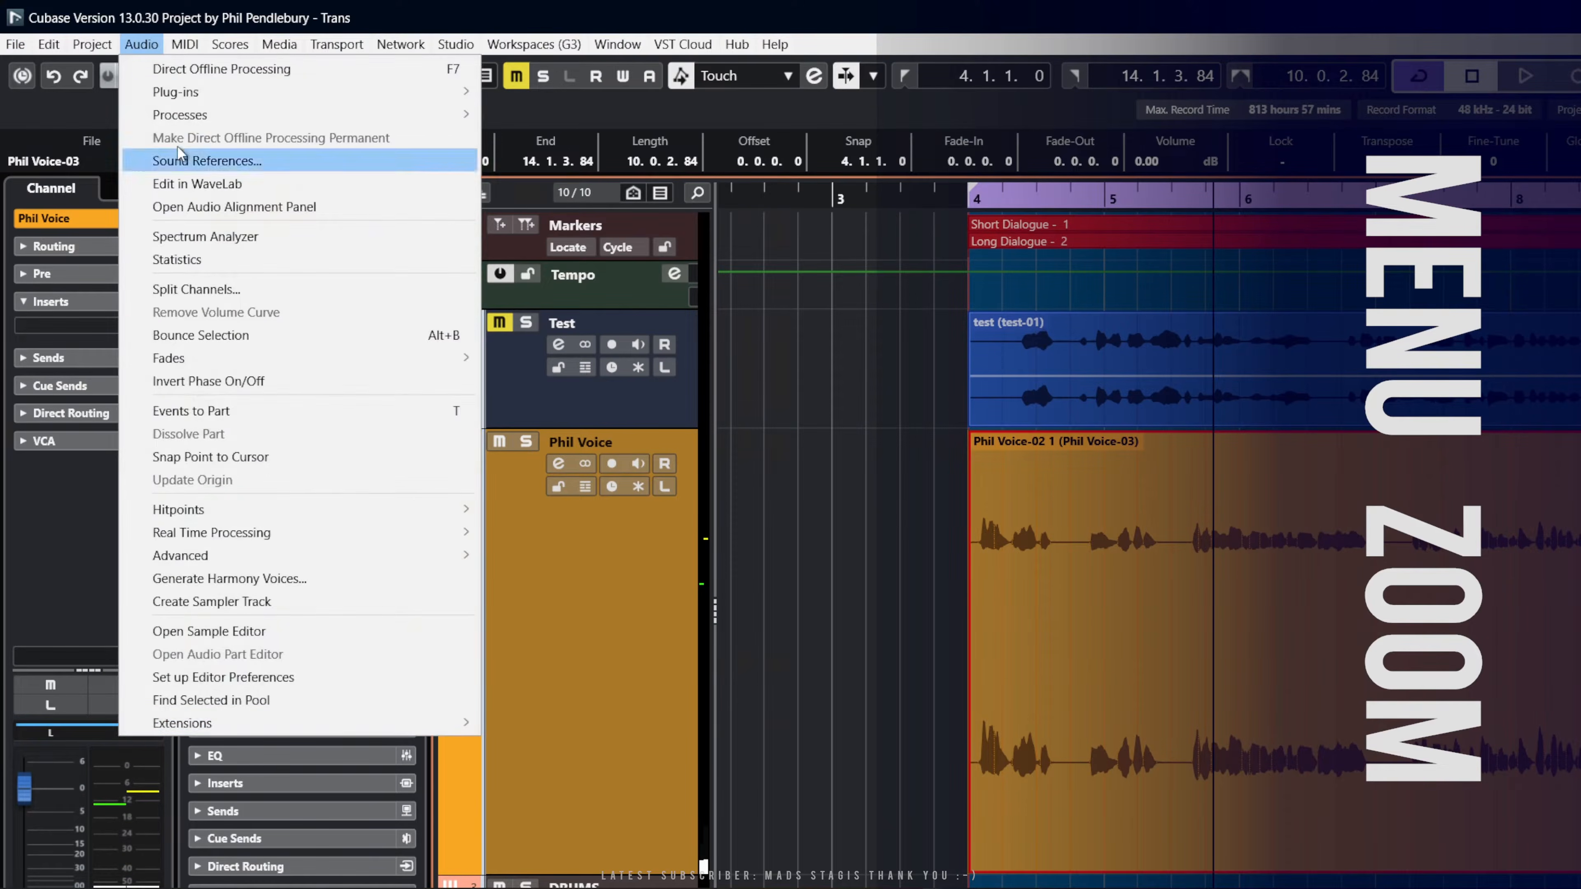
{"action": "mouse_move", "coordinate": [235, 726]}
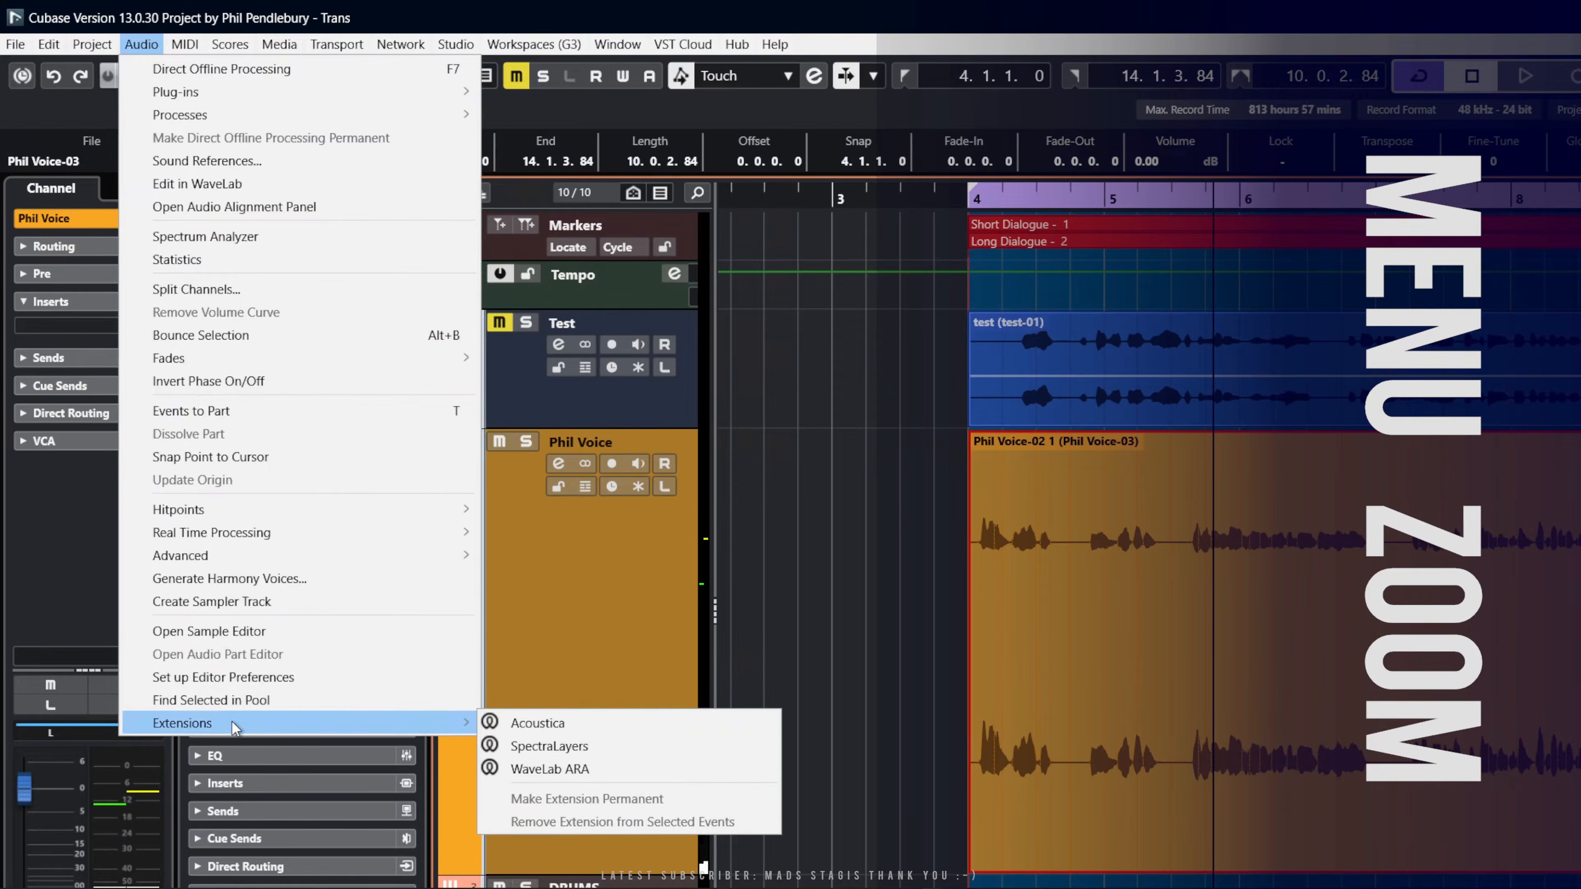
{"action": "left_click", "coordinate": [562, 780]}
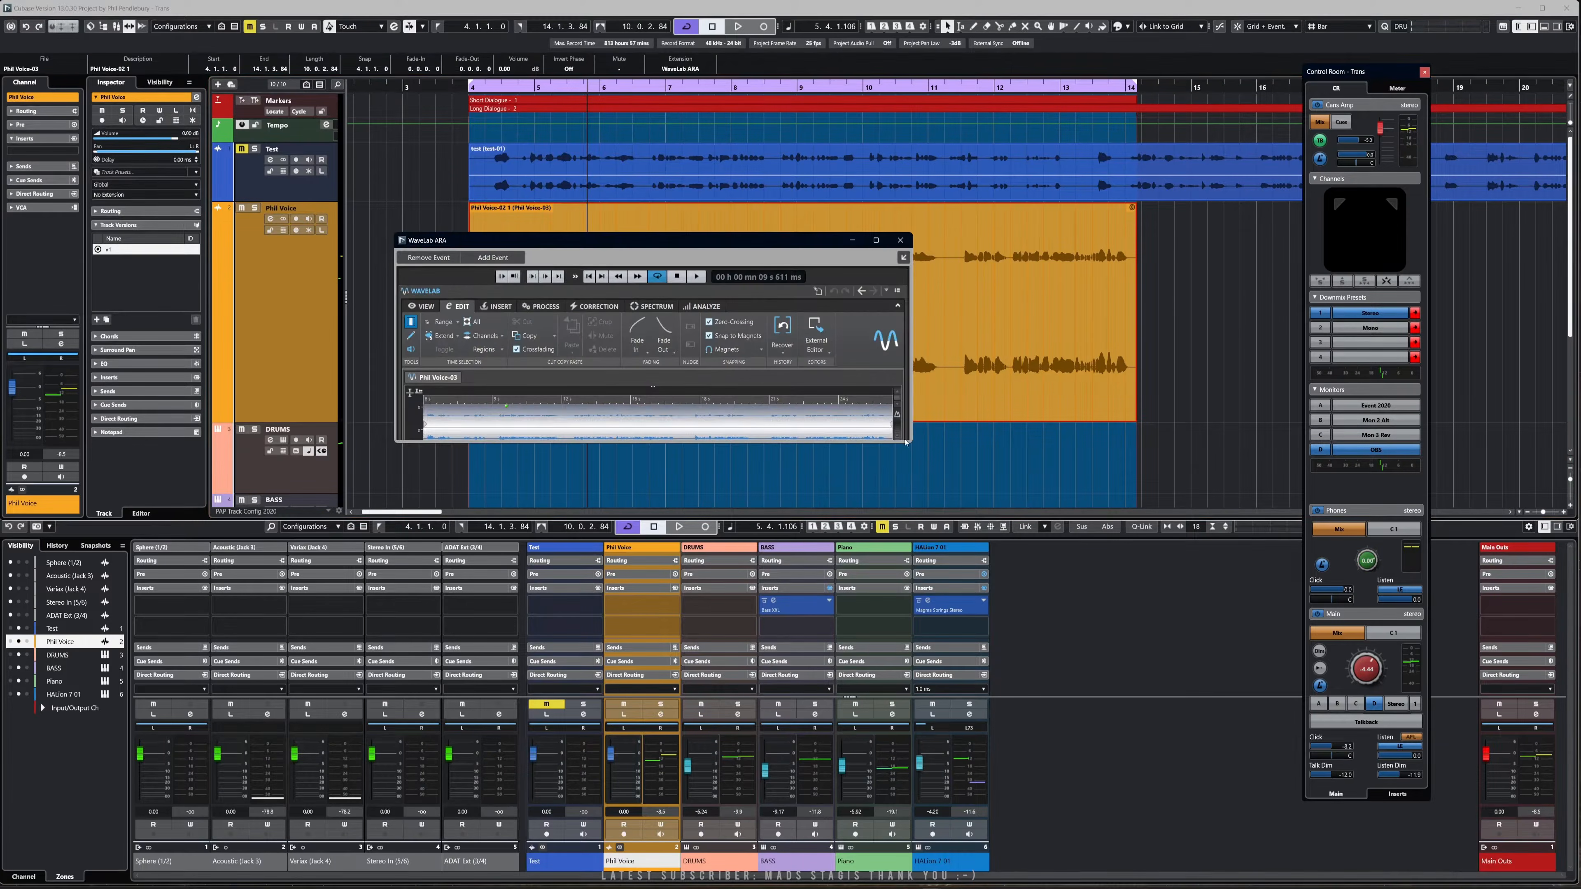
{"action": "double_click", "coordinate": [782, 245]}
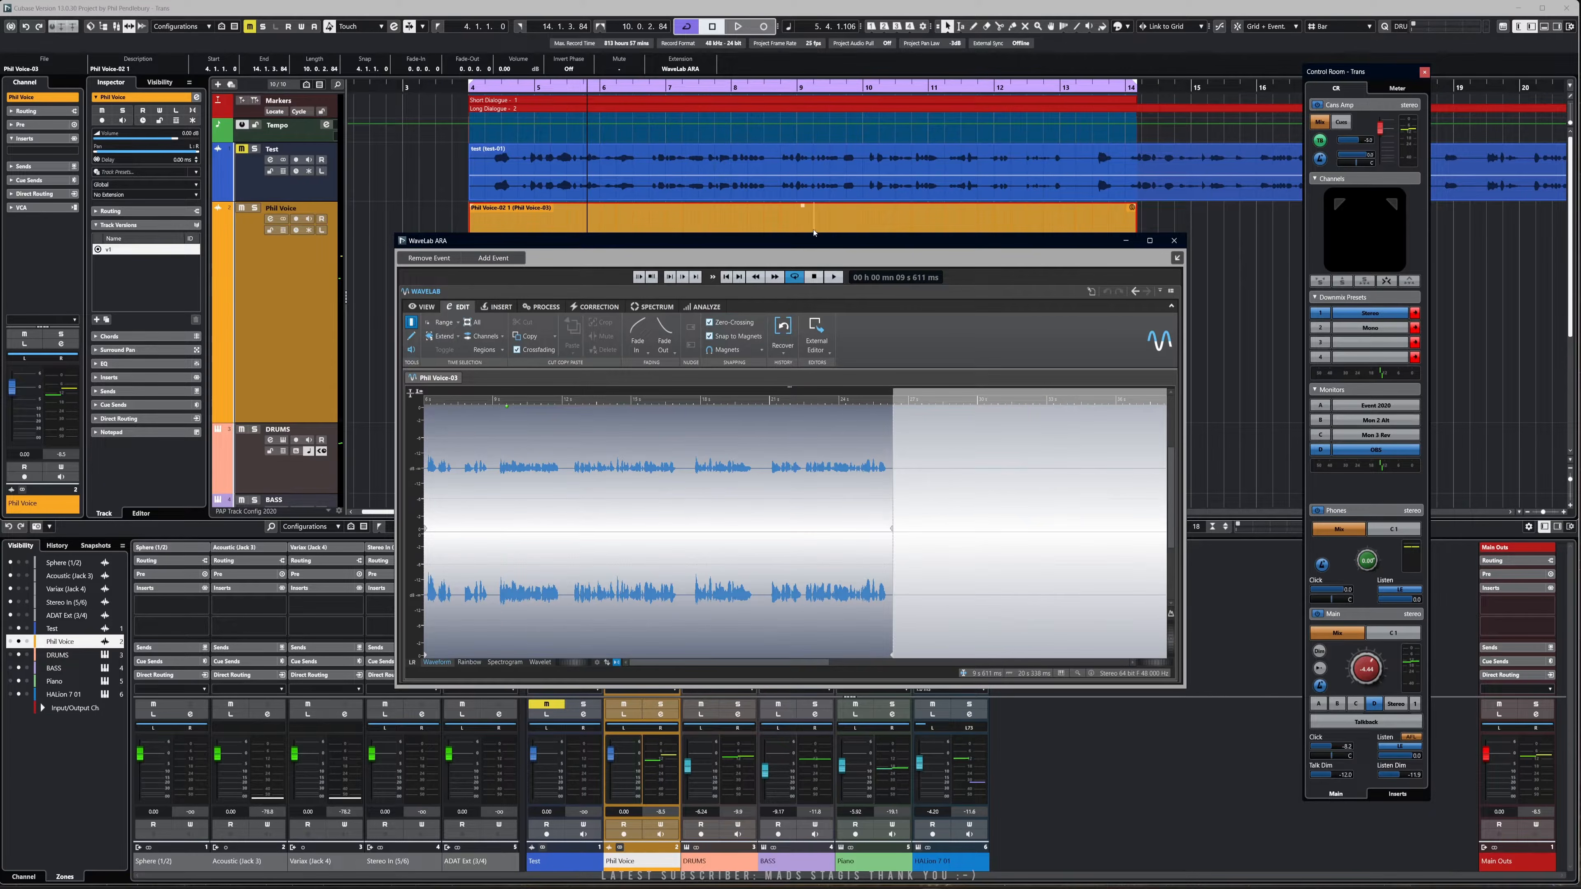
Play short passages of the voice recording inside WaveLab ARA from about 9.7 s, and reposition the edit cursor within the waveform.
{"action": "key", "text": "space"}
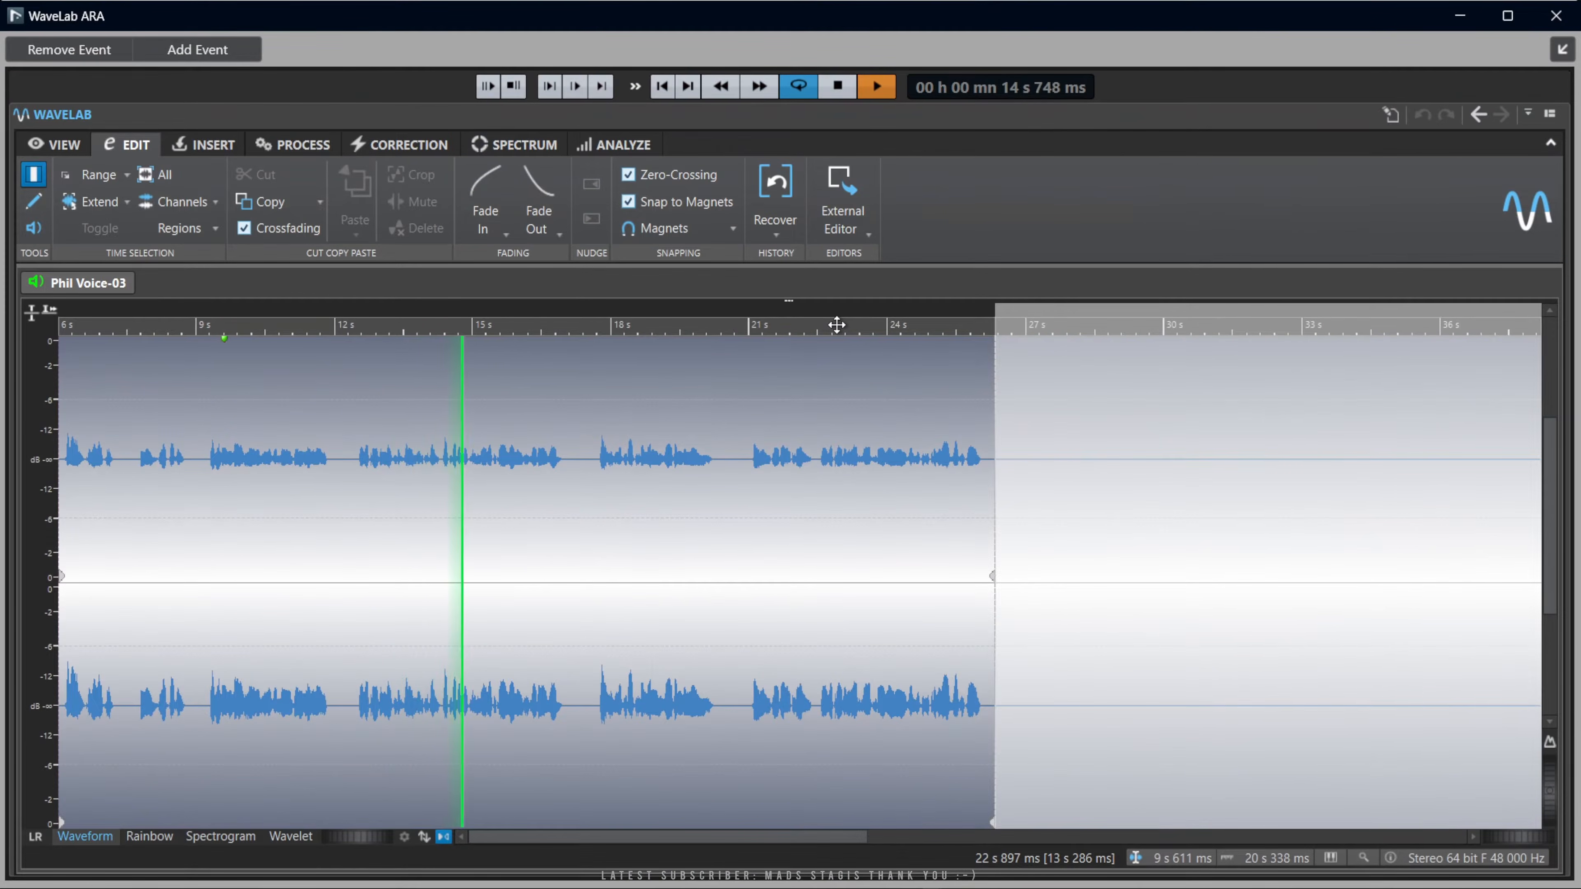
{"action": "key", "text": "space"}
{"action": "left_click", "coordinate": [227, 519]}
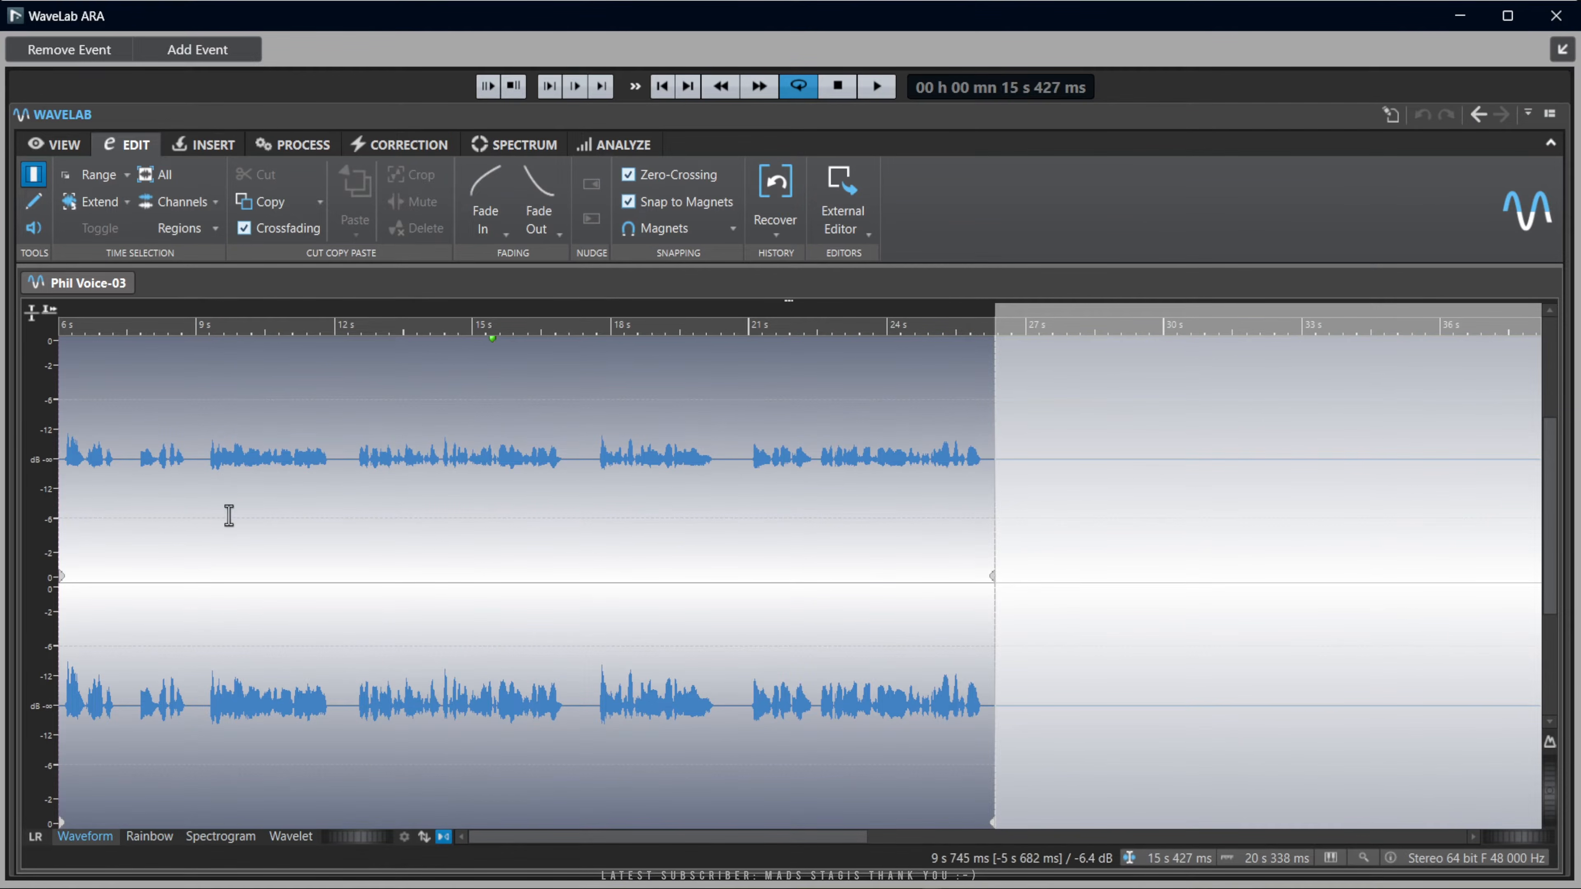
{"action": "key", "text": "space"}
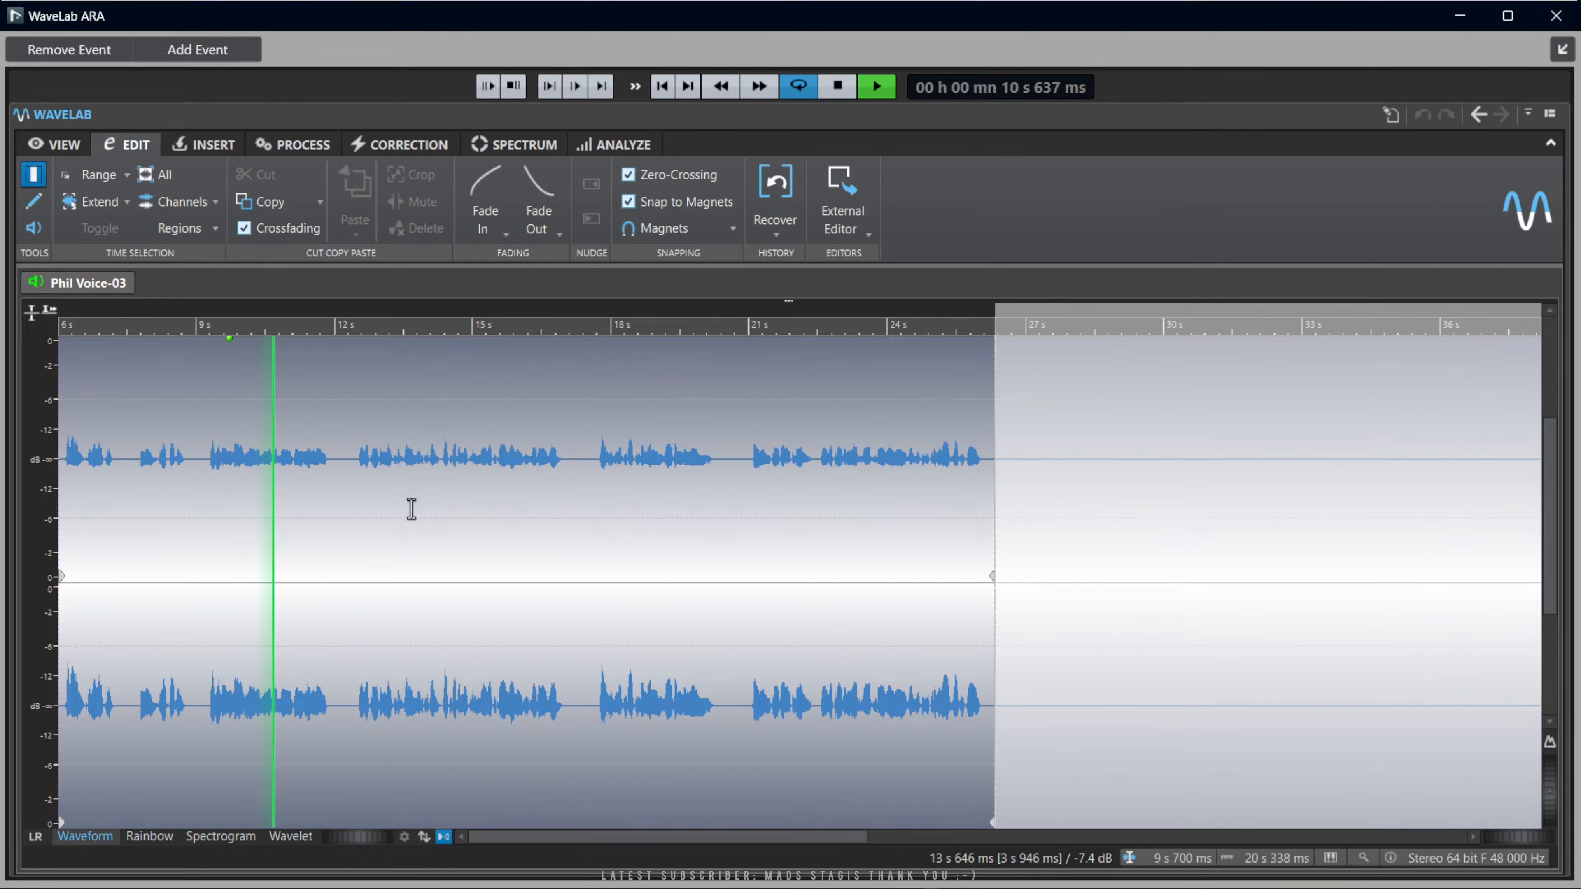
{"action": "left_click", "coordinate": [411, 513]}
{"action": "key", "text": "space"}
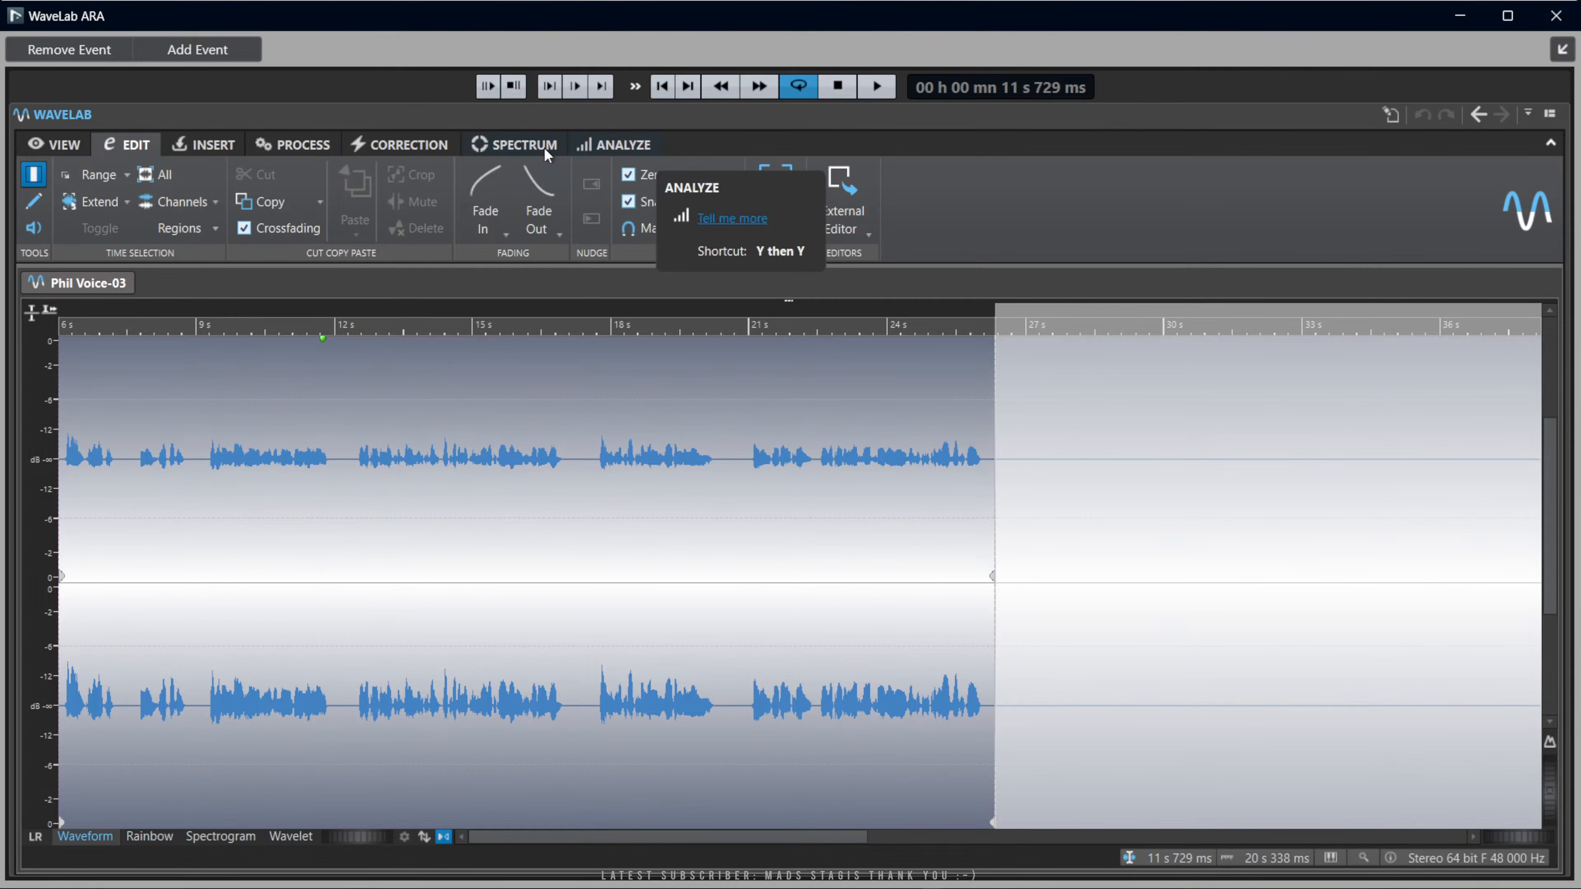
{"action": "left_click", "coordinate": [939, 539]}
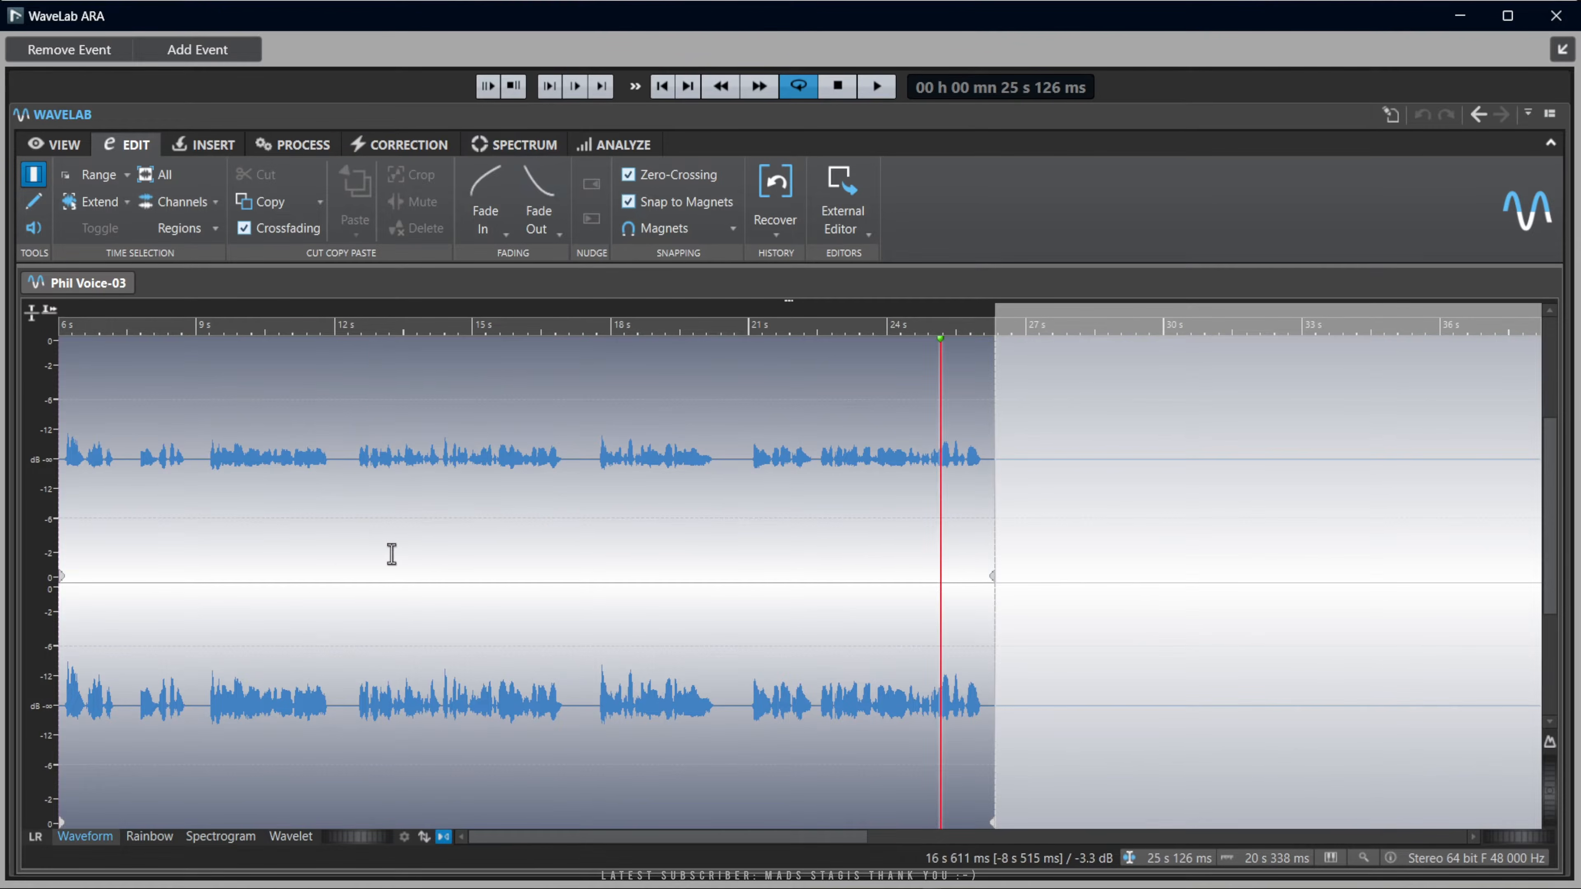
{"action": "left_click", "coordinate": [364, 556]}
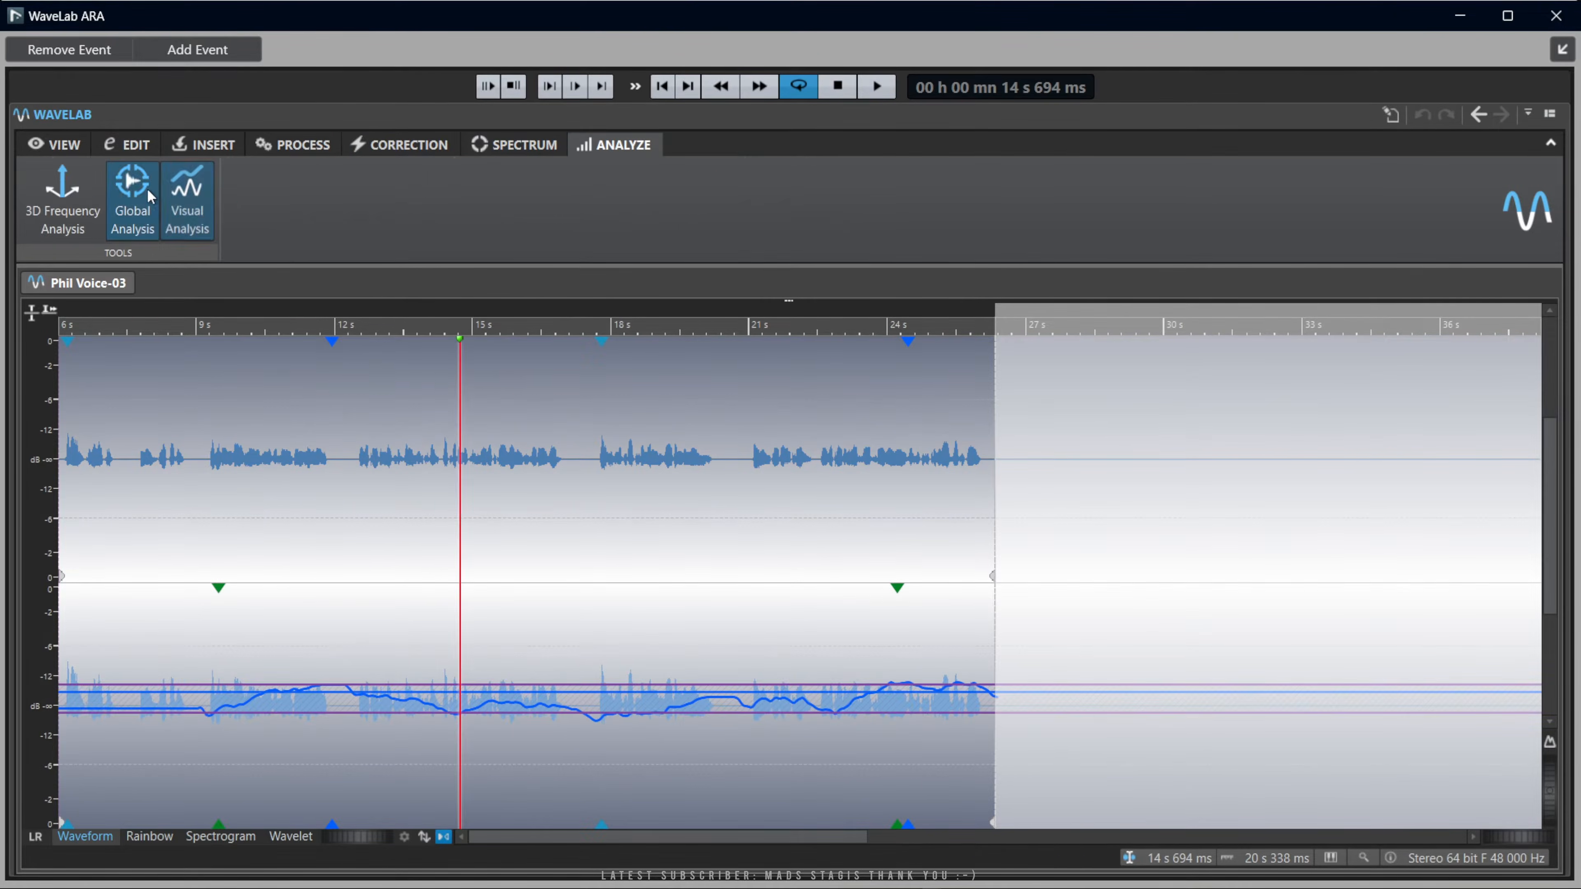
Run a Global Analysis on the whole voice recording and examine its peak, loudness and extra results.
{"action": "left_click", "coordinate": [132, 194]}
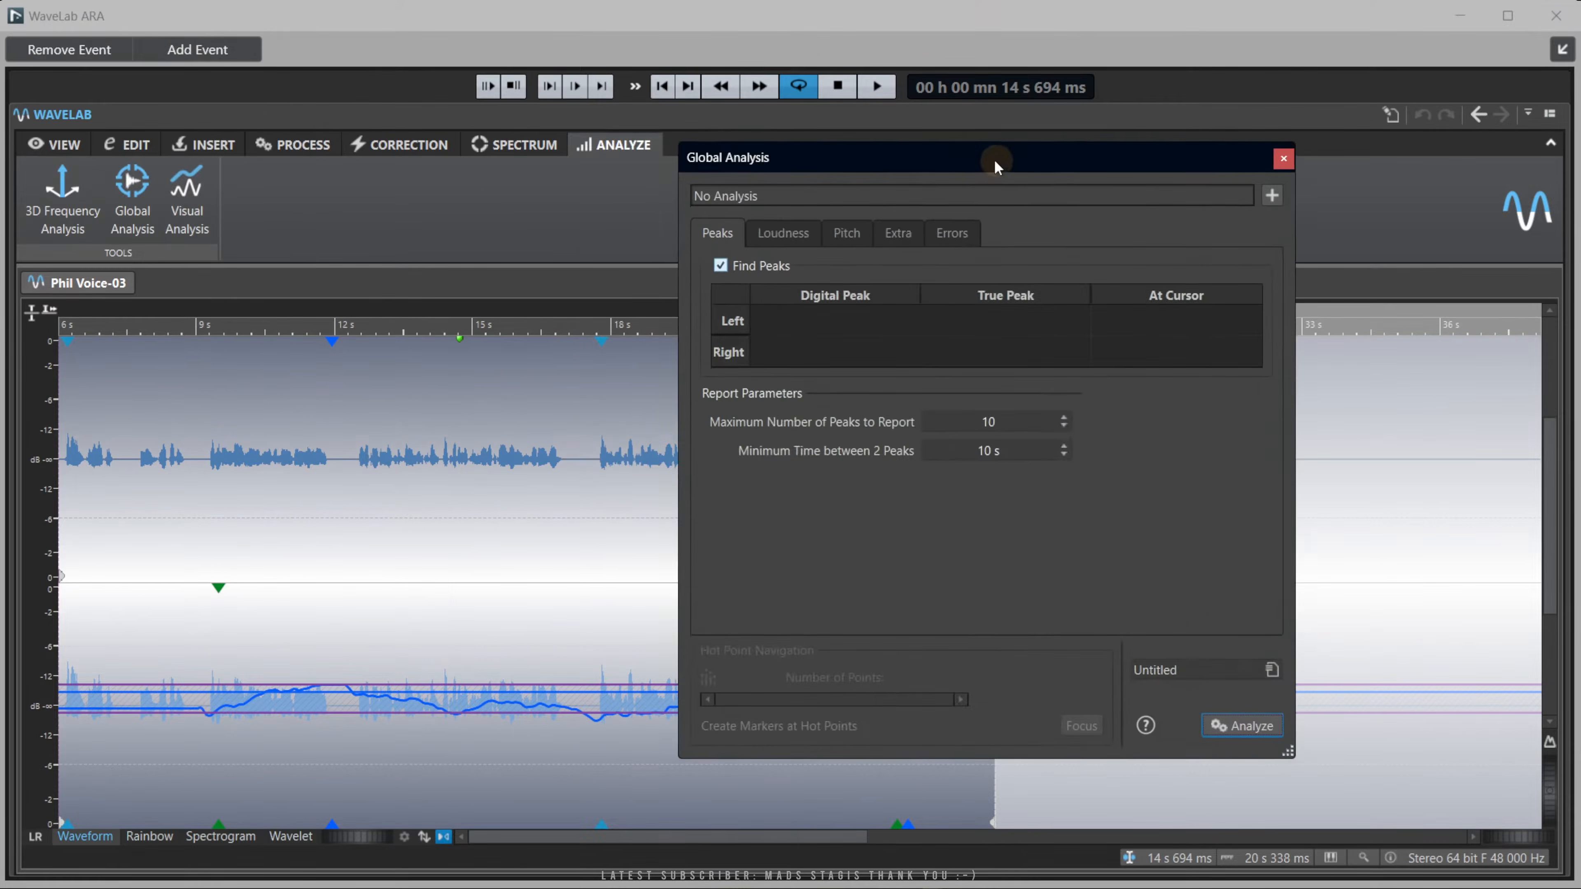
{"action": "left_click_drag", "start_coordinate": [996, 165], "coordinate": [854, 141]}
{"action": "left_click", "coordinate": [1096, 702]}
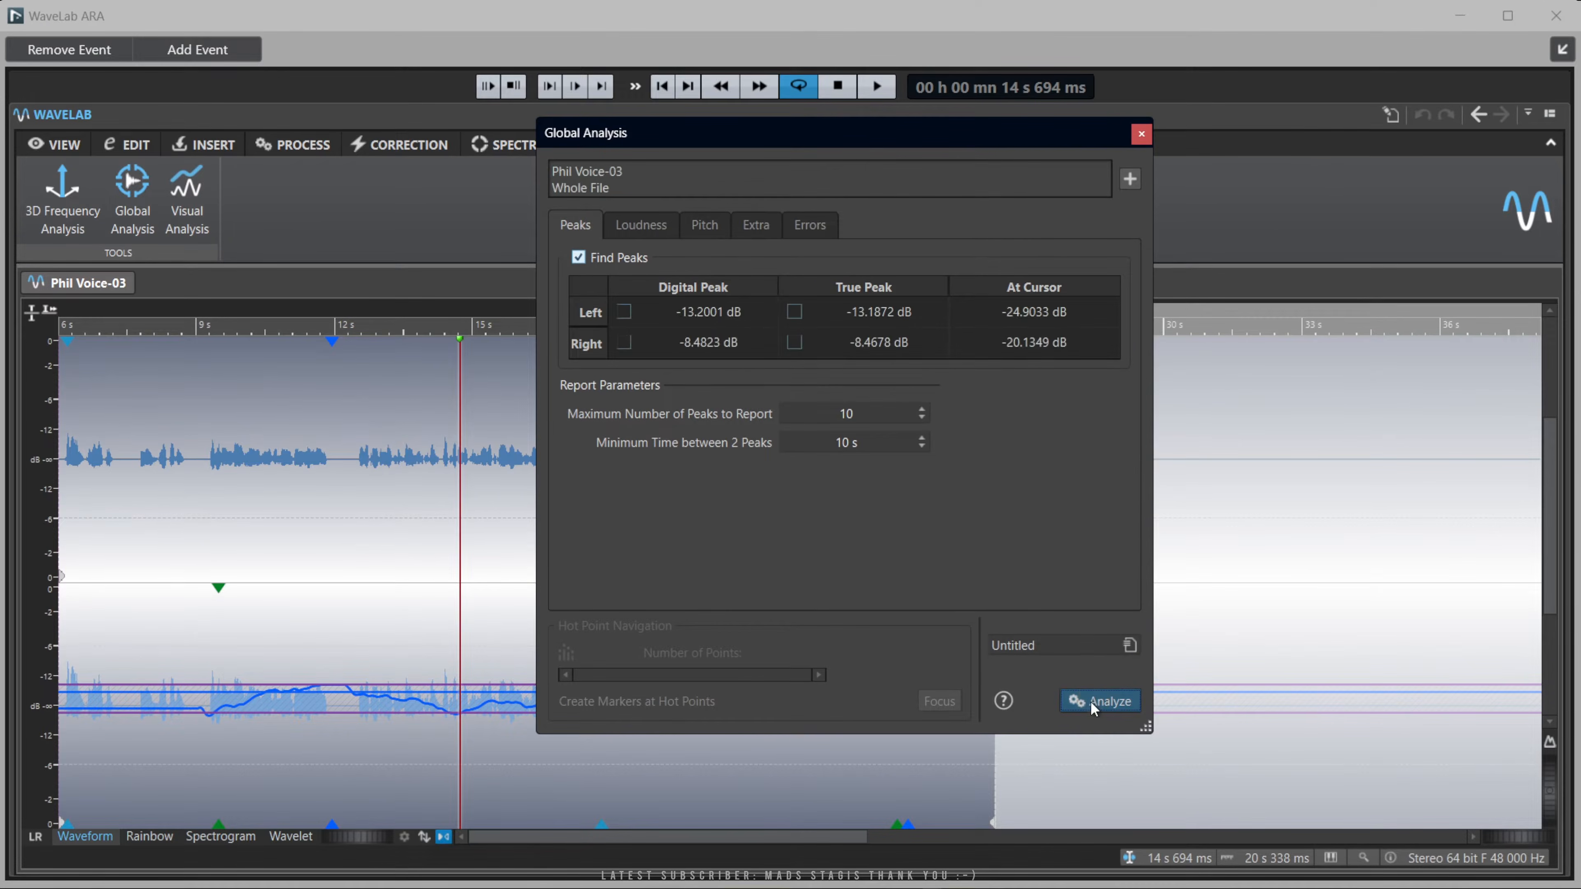
{"action": "left_click", "coordinate": [641, 225]}
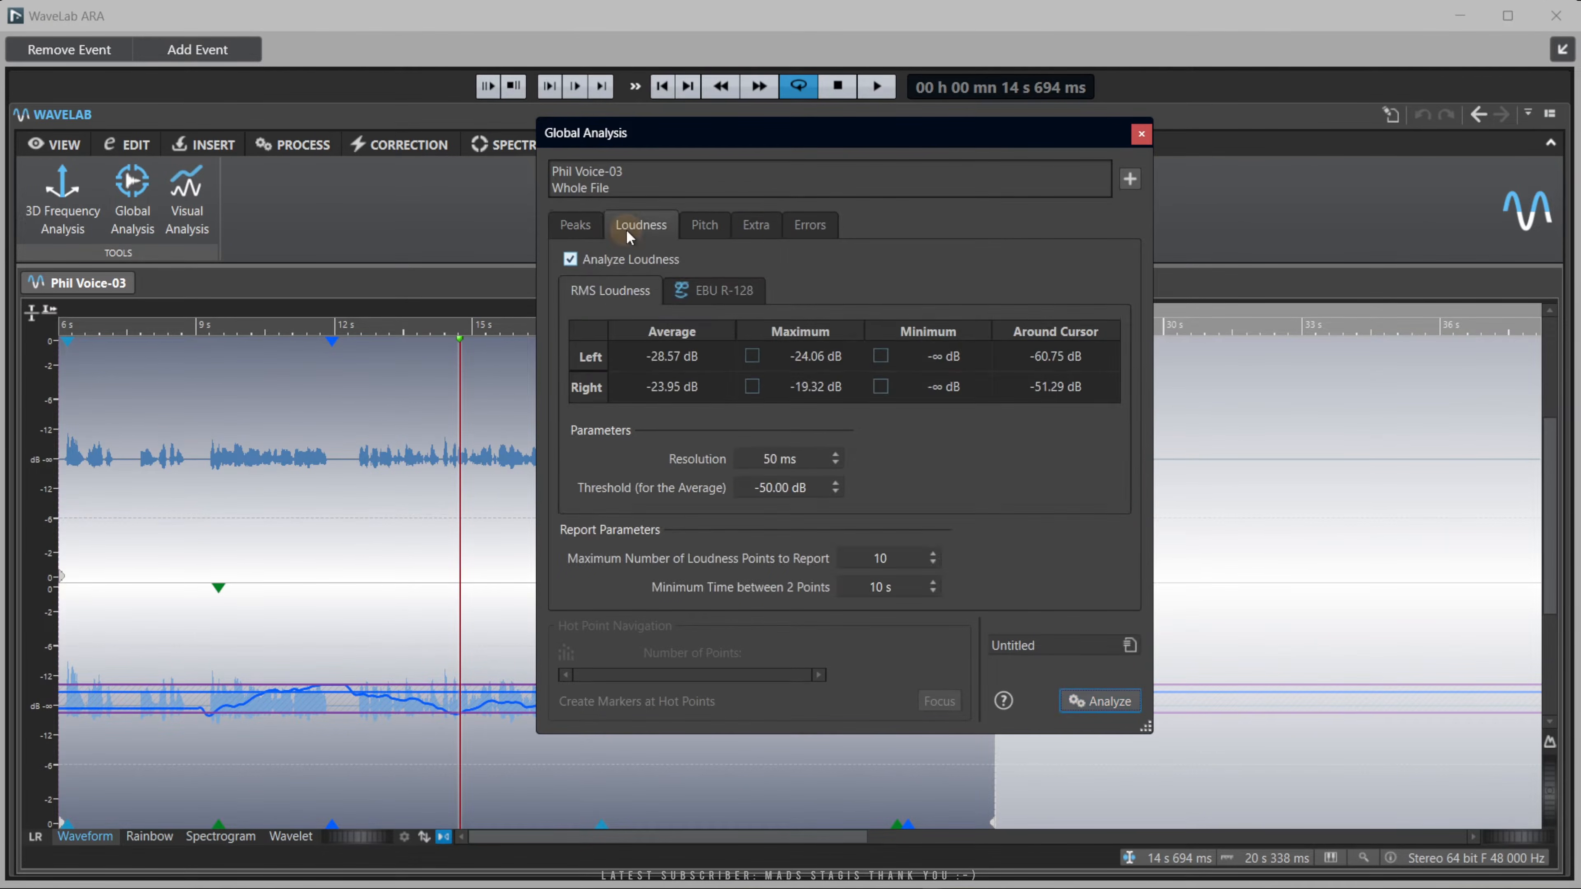
{"action": "left_click", "coordinate": [756, 225]}
{"action": "left_click", "coordinate": [1139, 136]}
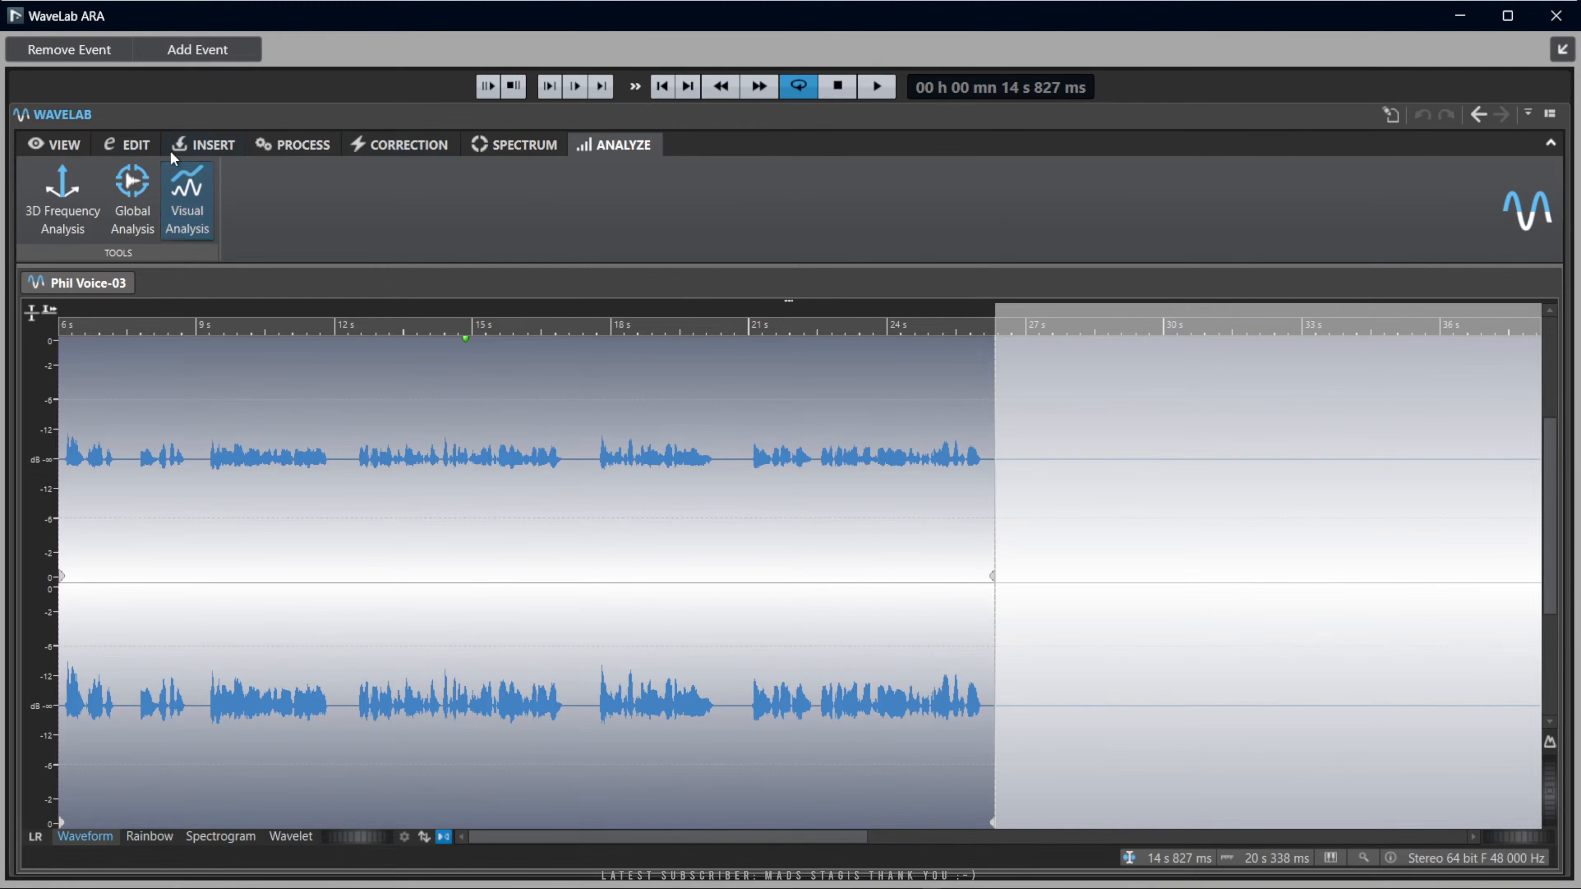
Try a fade-out over about the last 6 s of the voice recording, undo it, and clear the selection.
{"action": "left_click", "coordinate": [138, 146]}
{"action": "left_click", "coordinate": [539, 219]}
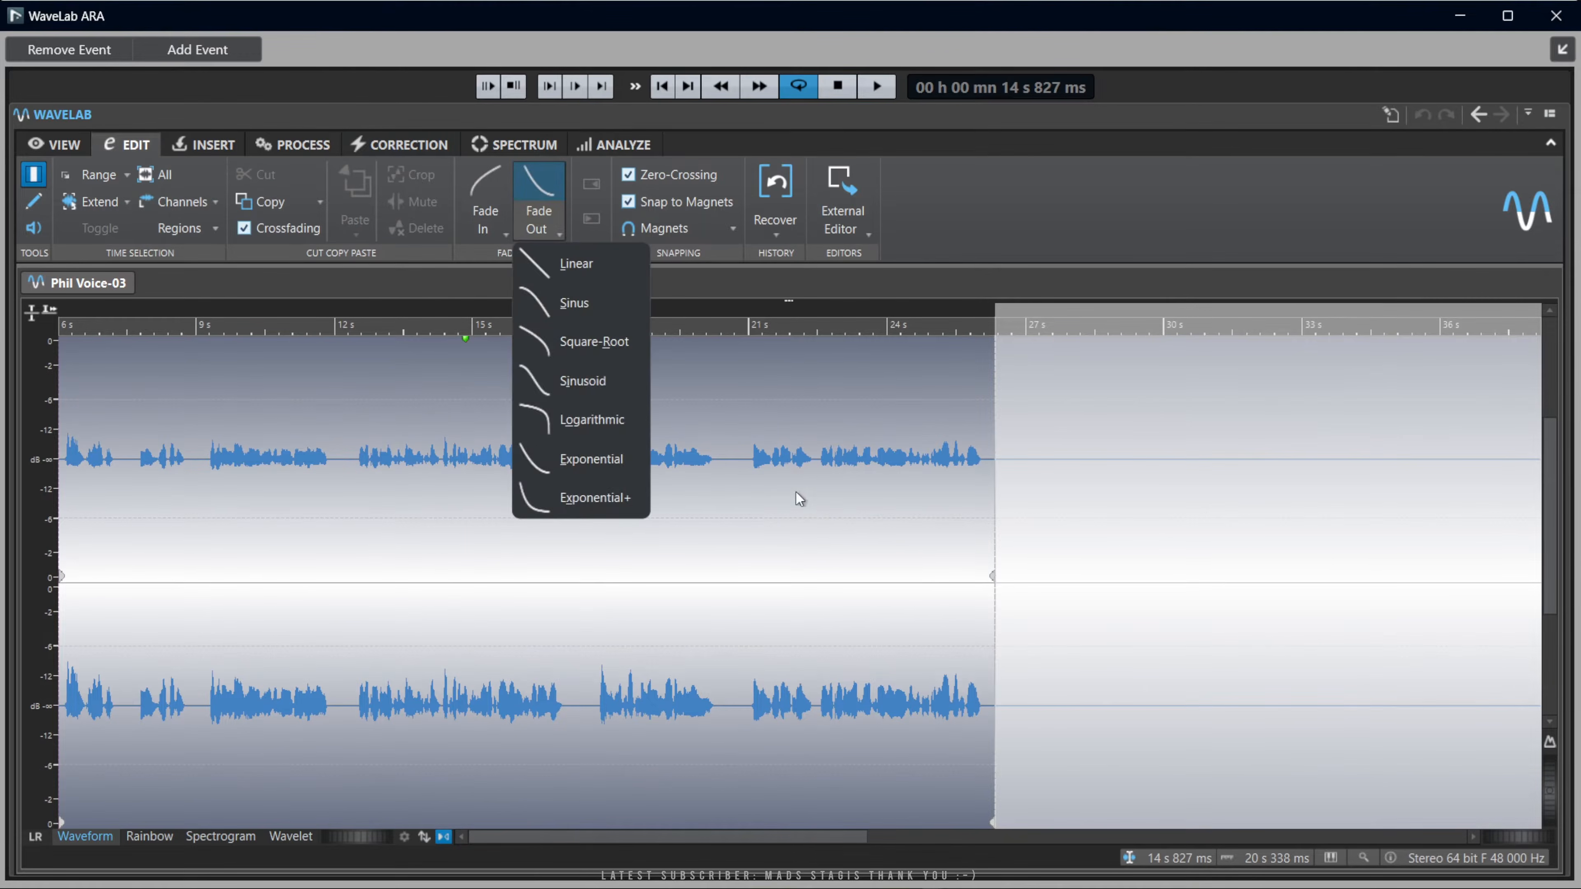
{"action": "left_click", "coordinate": [720, 515]}
{"action": "left_click_drag", "start_coordinate": [737, 508], "coordinate": [1020, 501]}
{"action": "left_click", "coordinate": [542, 189]}
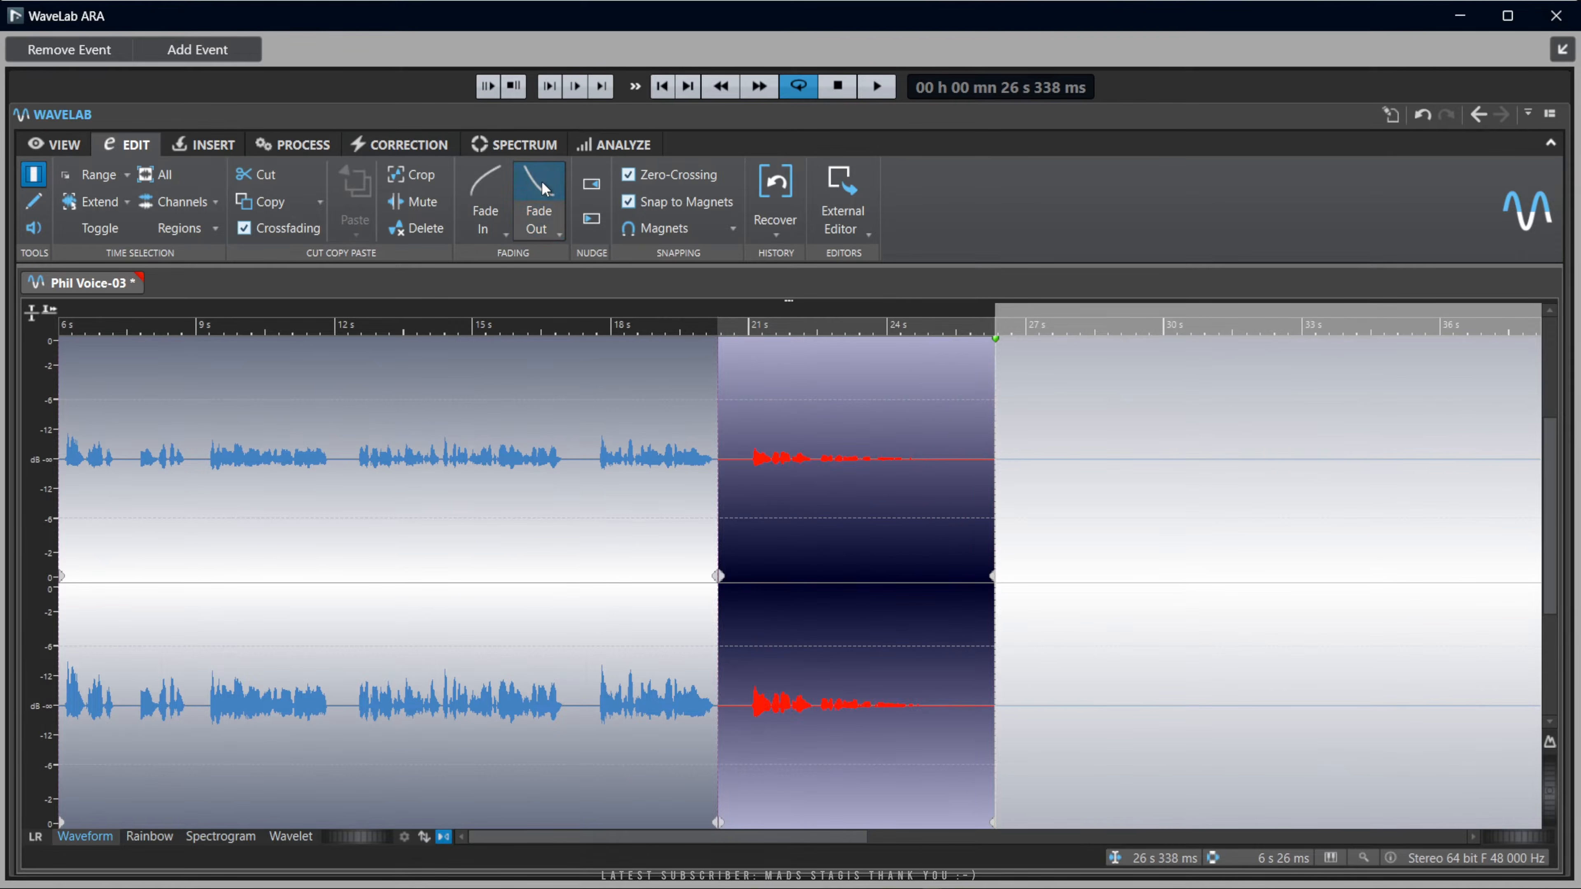
{"action": "key", "text": "ctrl+z"}
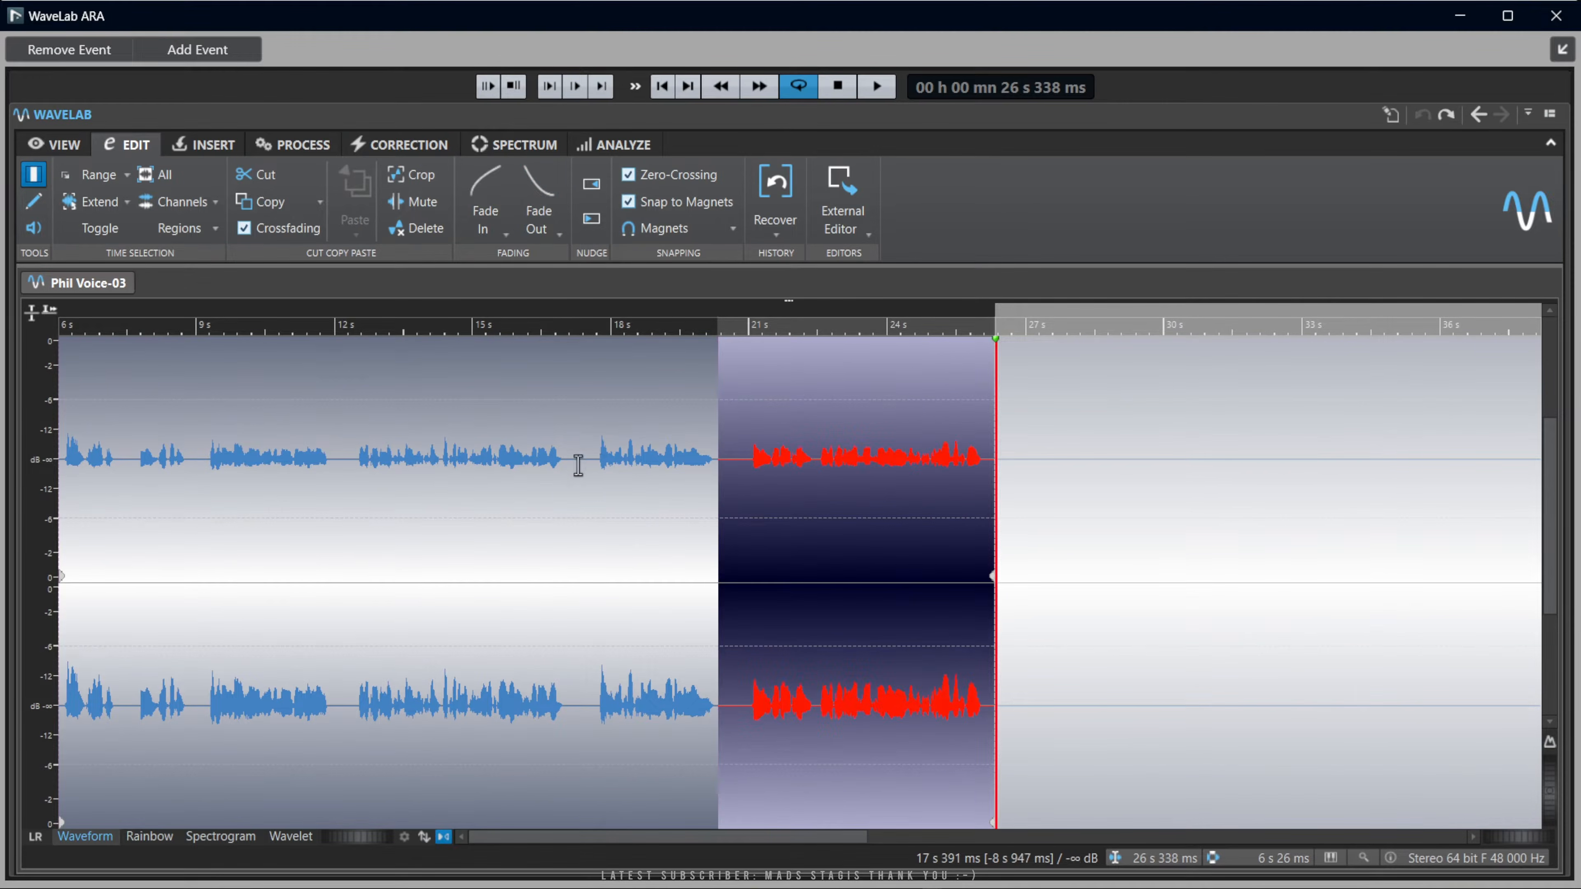
{"action": "left_click", "coordinate": [579, 461]}
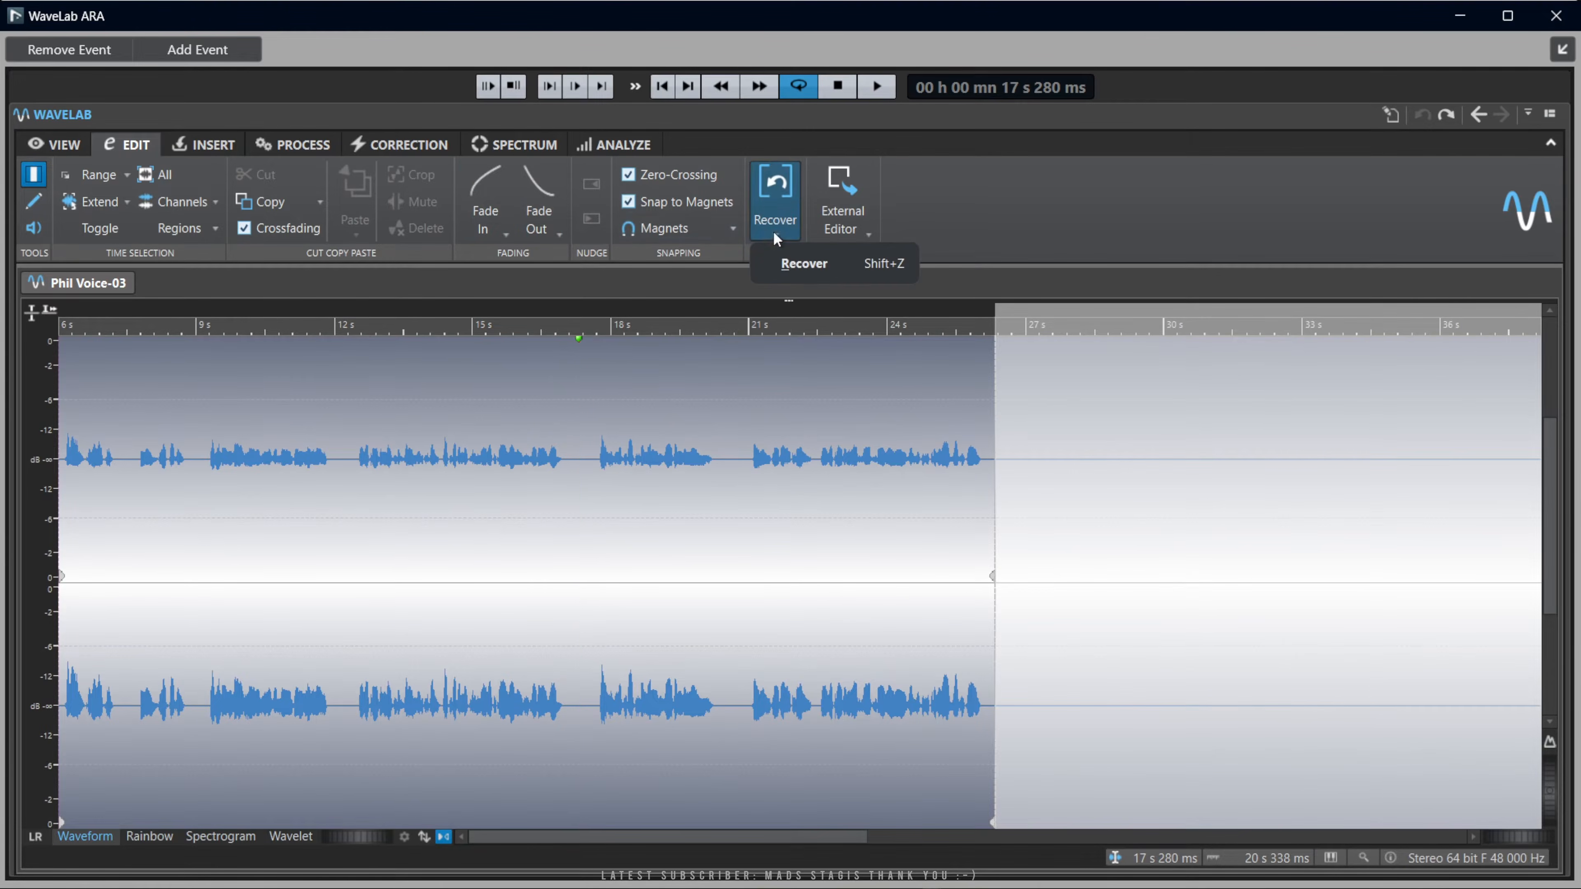
Examine the processing tools, and display the voice recording as a spectrogram with the spectrum editing tools.
{"action": "left_click", "coordinate": [383, 404]}
{"action": "left_click", "coordinate": [291, 146]}
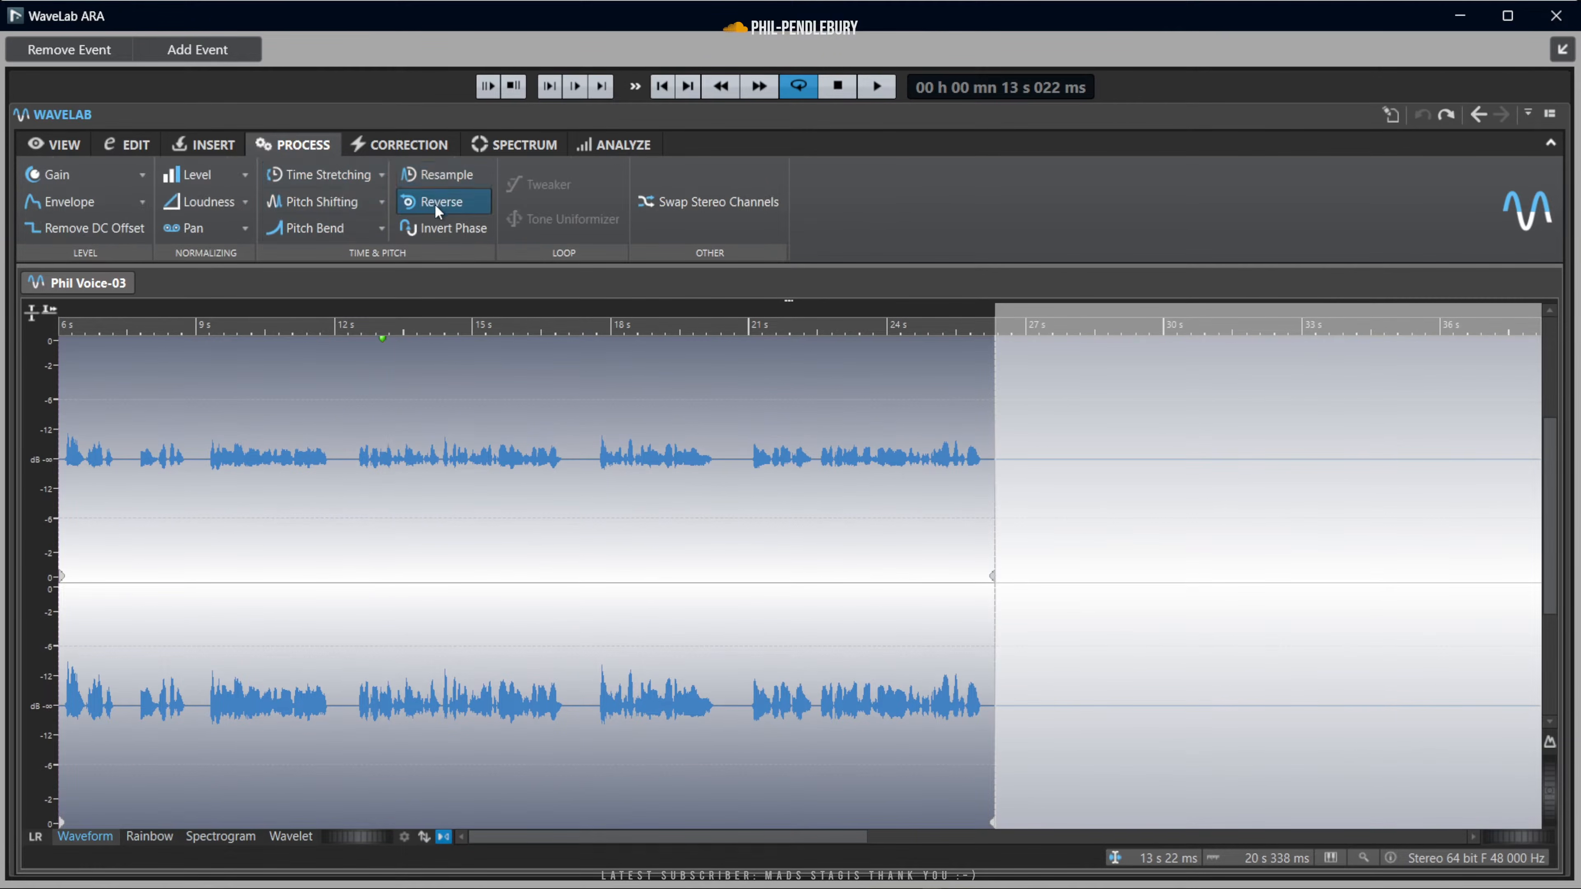
{"action": "left_click", "coordinate": [492, 145]}
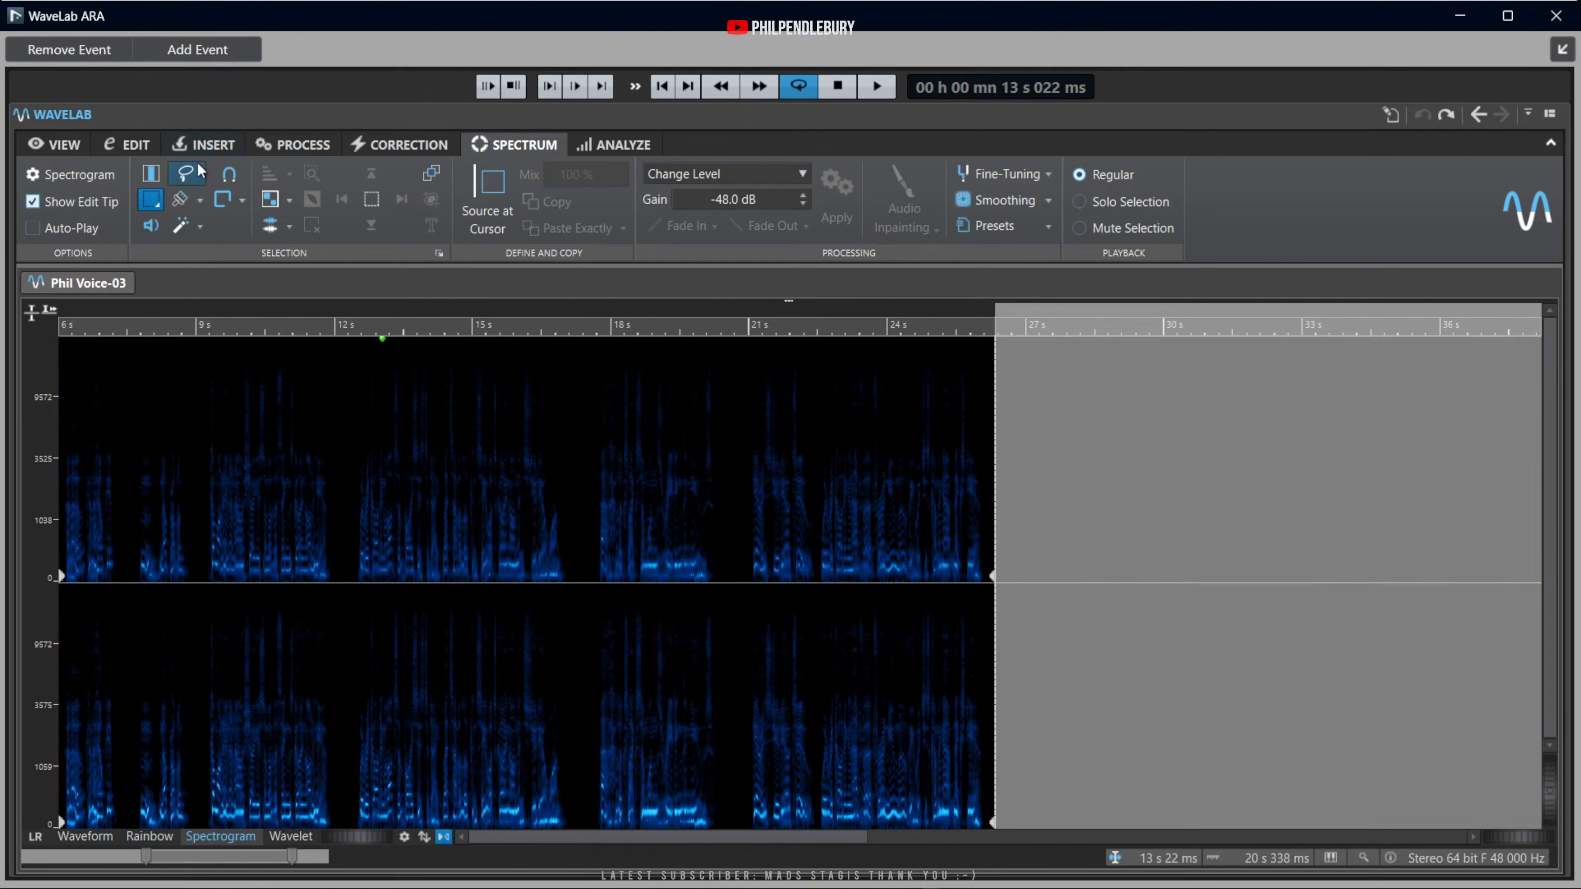
Switch to the Cubase project and look up the extension options for the selected voice event.
{"action": "left_click", "coordinate": [235, 5]}
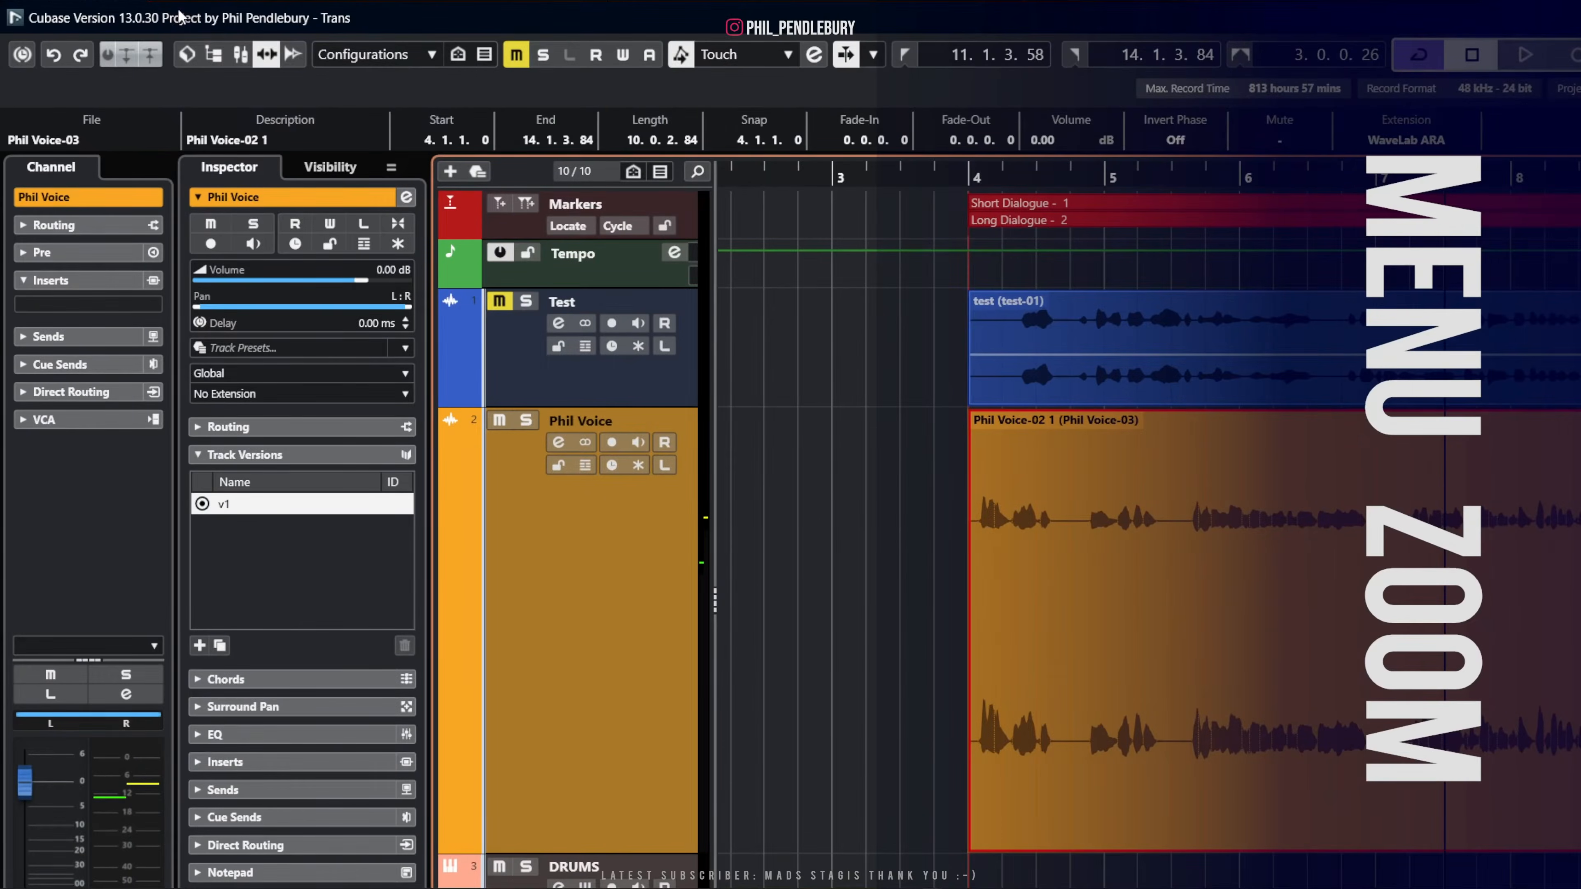
{"action": "key", "text": "alt"}
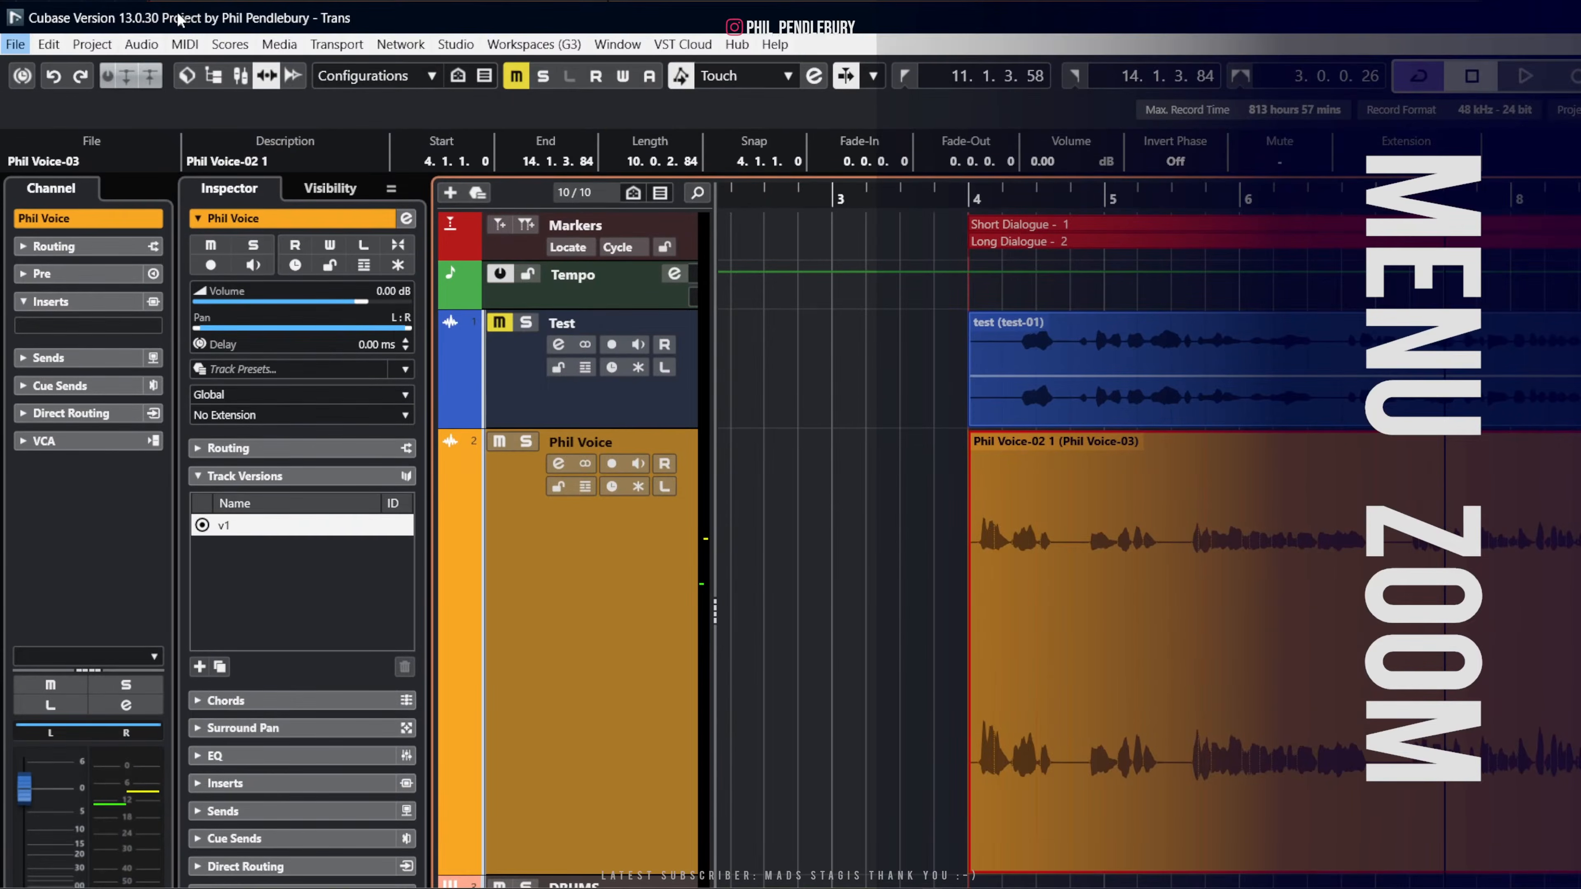
{"action": "left_click", "coordinate": [142, 50]}
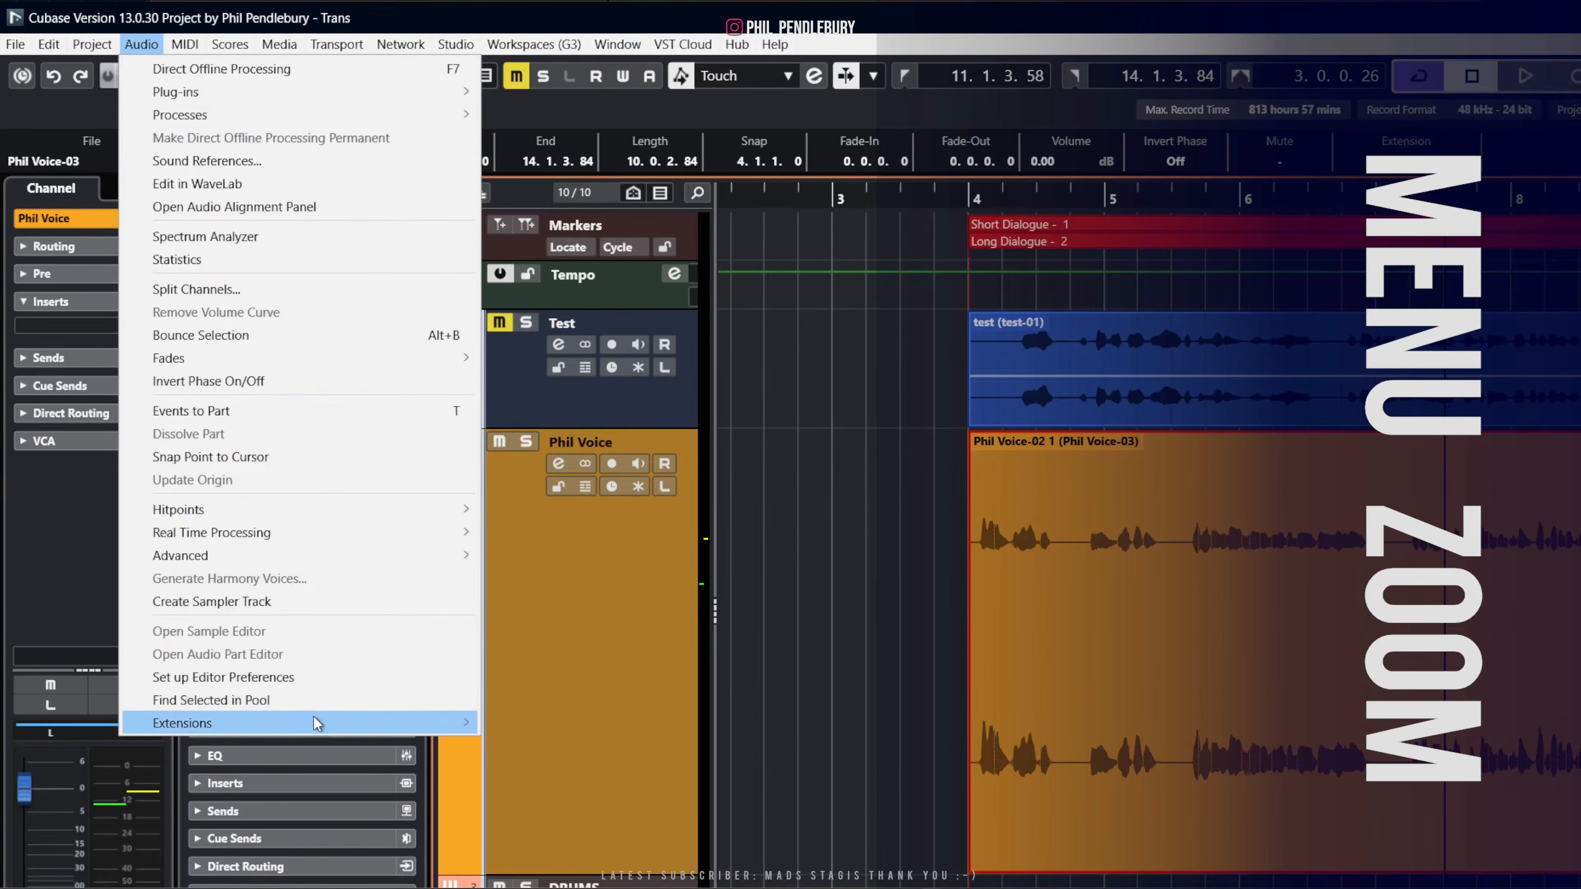
{"action": "mouse_move", "coordinate": [319, 722]}
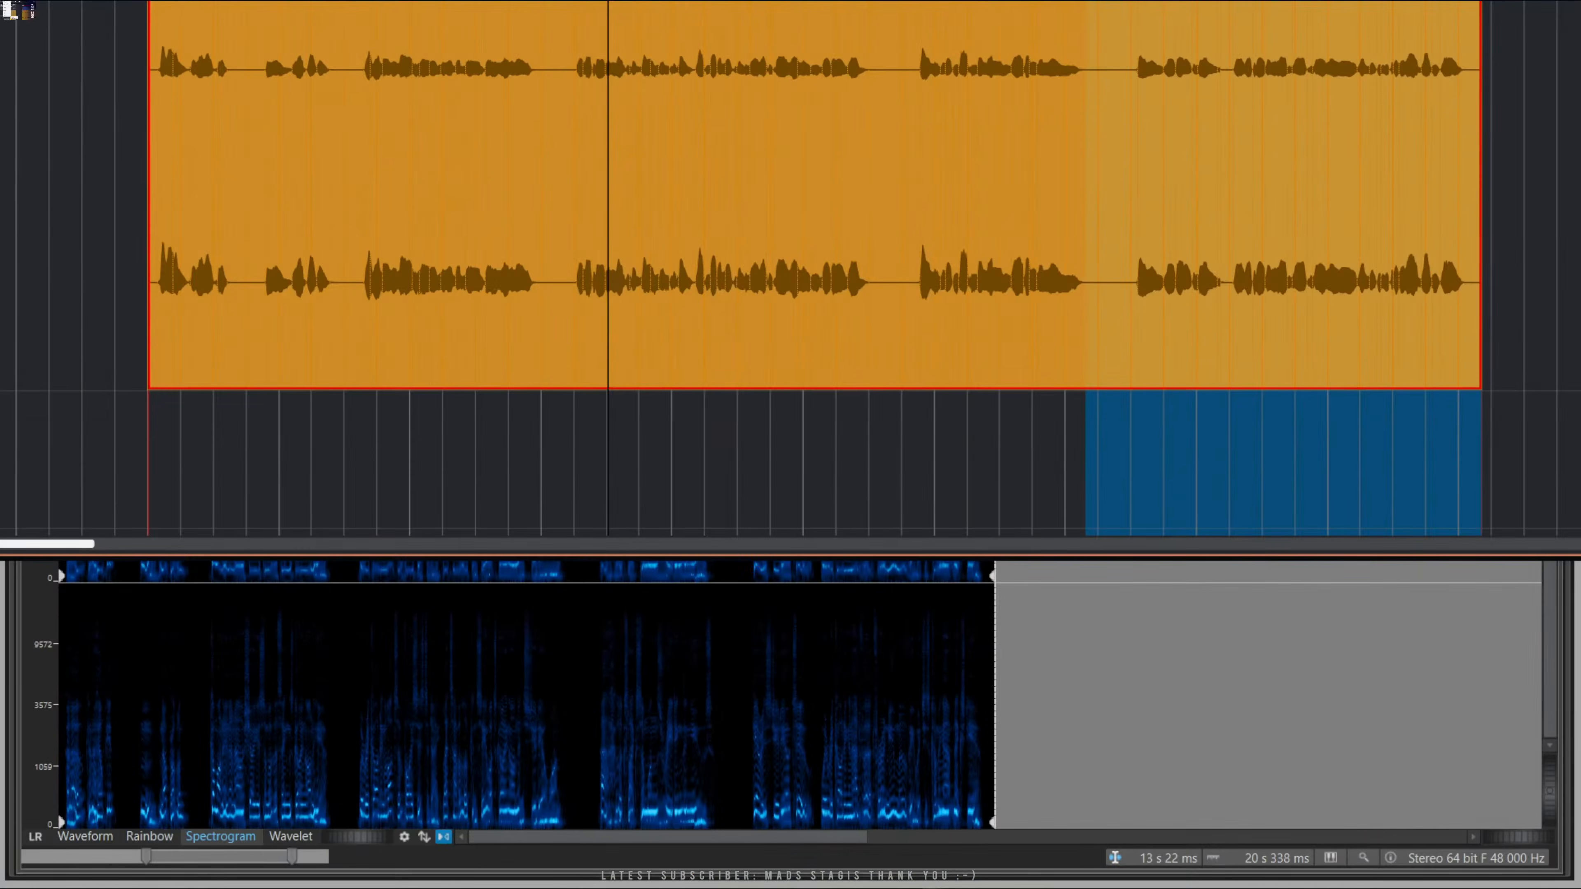